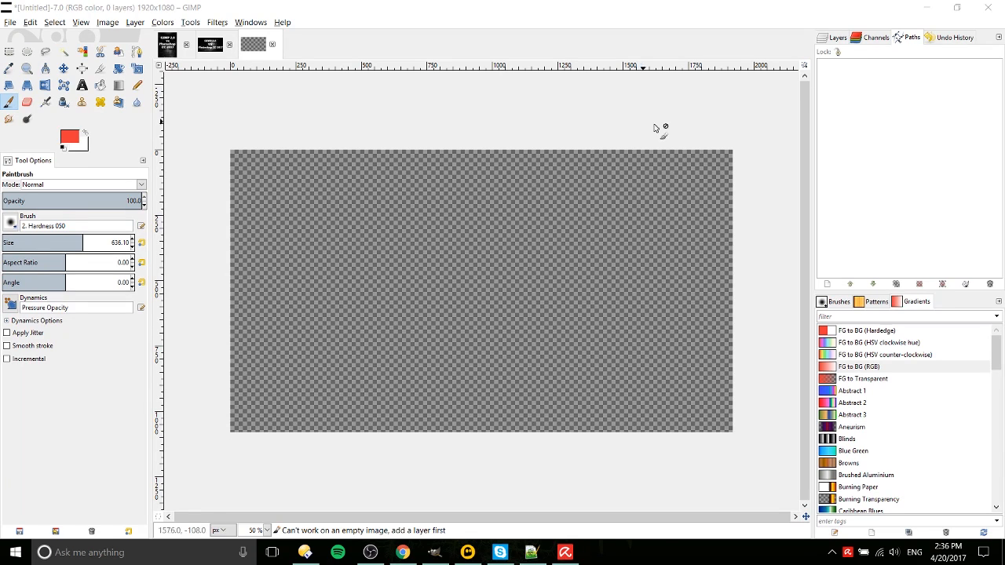
# Show the layer list and look through the three open images, ending on the untitled empty one.
pyautogui.click(831, 37)
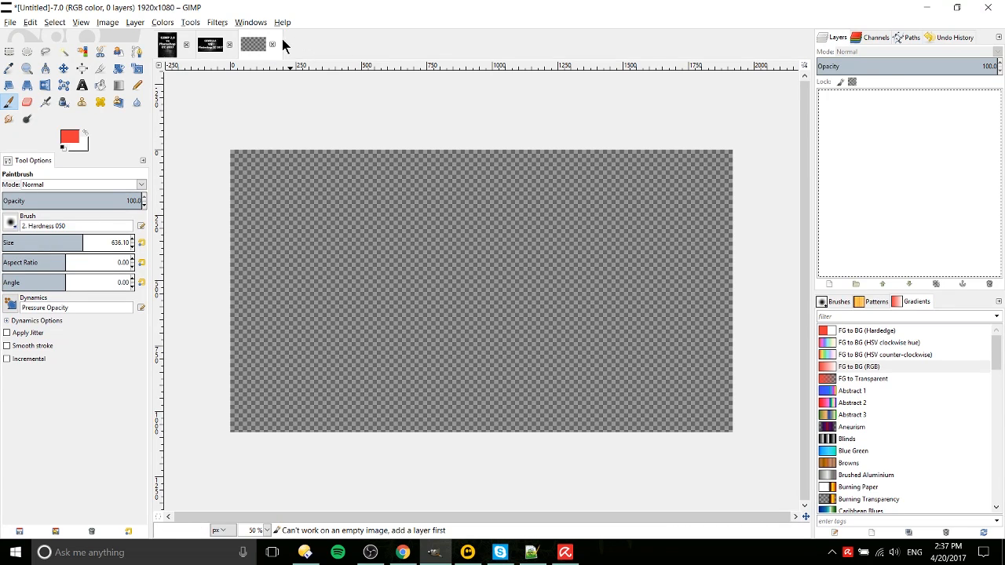
pyautogui.click(211, 45)
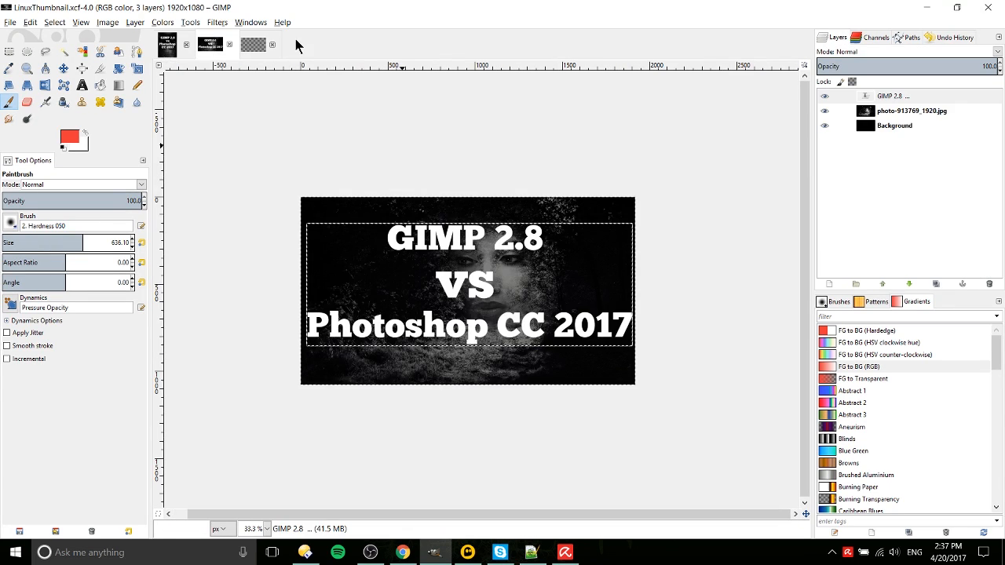
pyautogui.click(167, 45)
pyautogui.click(218, 45)
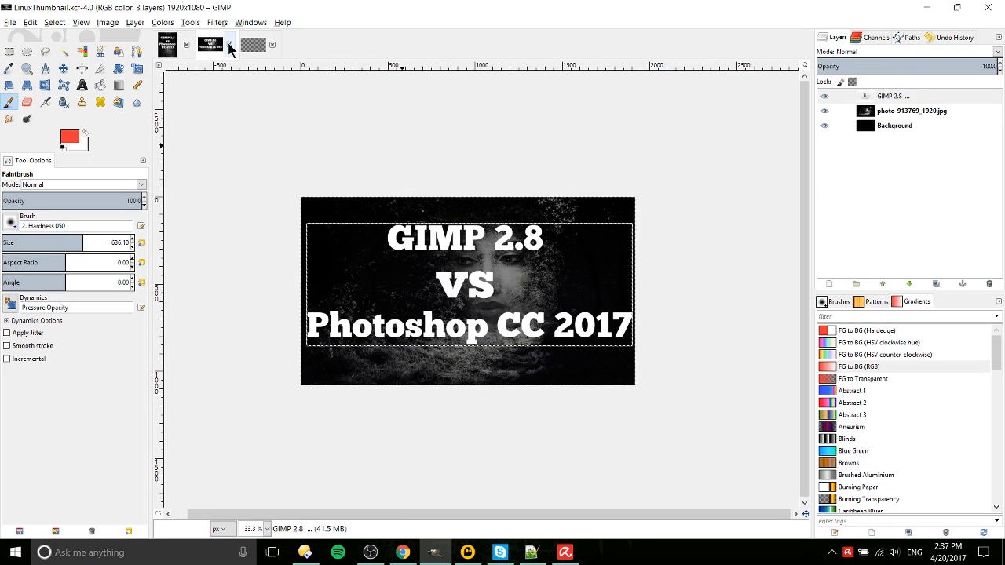
pyautogui.click(252, 45)
pyautogui.click(210, 45)
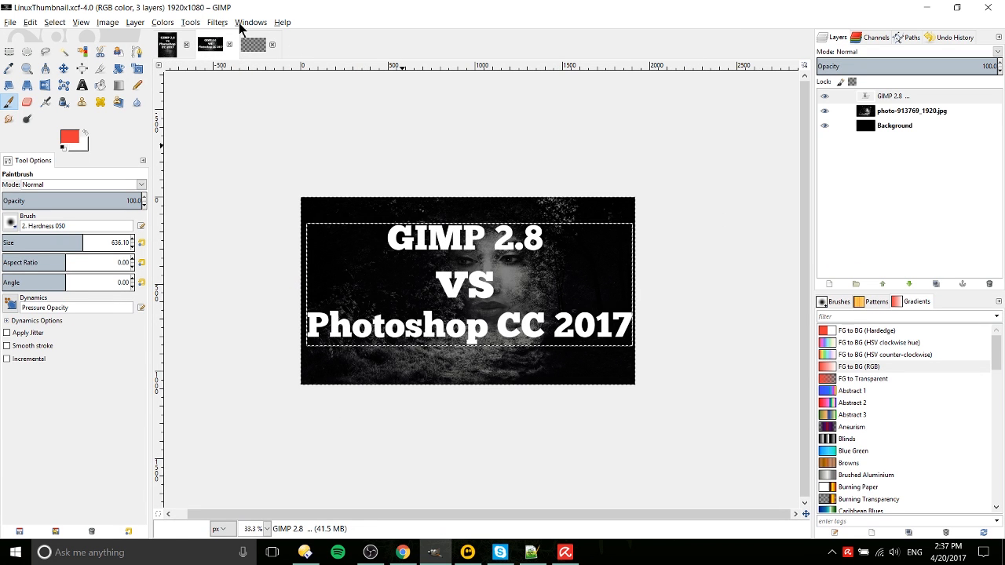
pyautogui.click(167, 46)
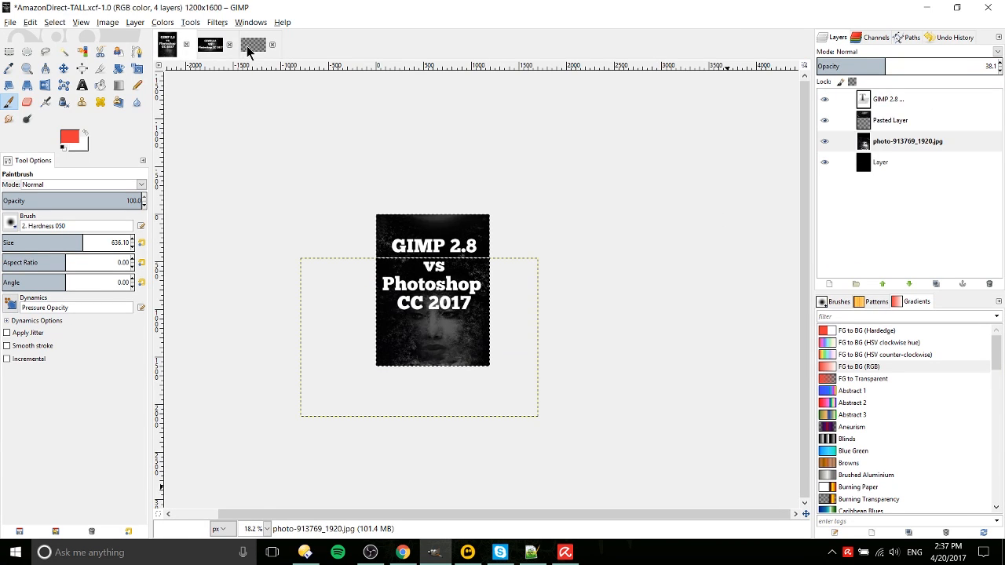
pyautogui.click(251, 46)
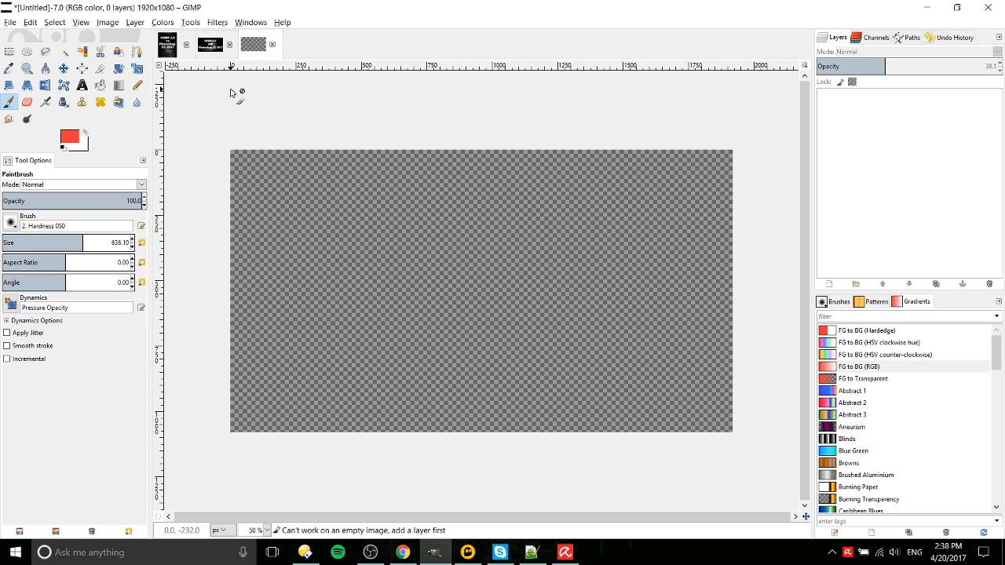
# Turn off Single-Window Mode and spread out the separate untitled and LinuxThumbnail.xcf image windows.
pyautogui.click(250, 22)
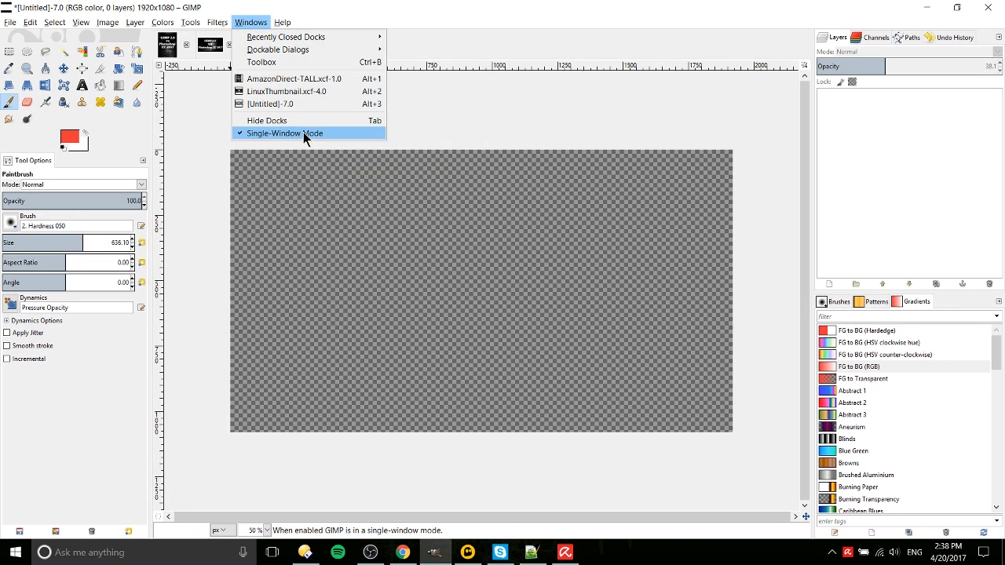
pyautogui.press('Escape')
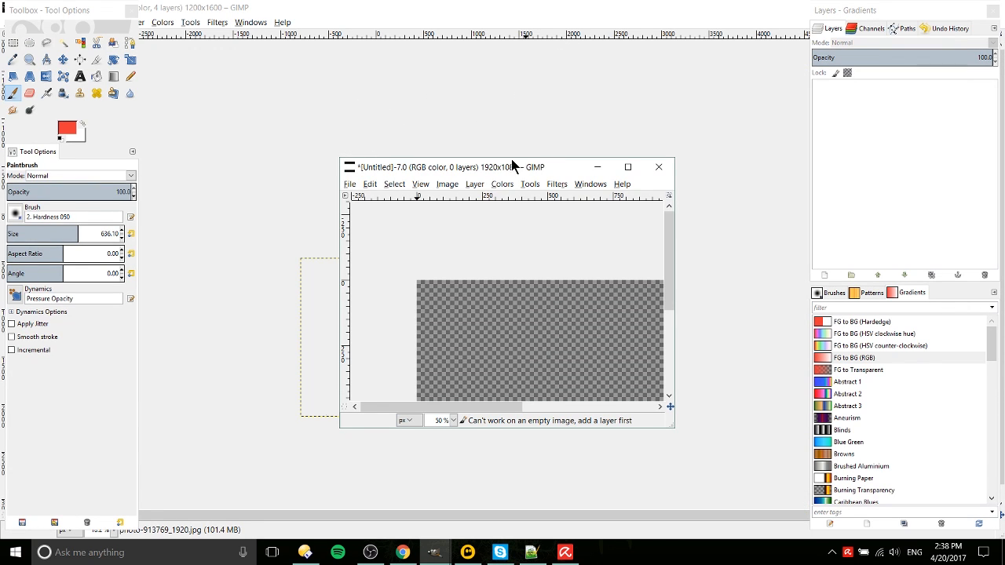
pyautogui.moveTo(511, 165); pyautogui.dragTo(370, 71)
pyautogui.moveTo(533, 333); pyautogui.dragTo(577, 419)
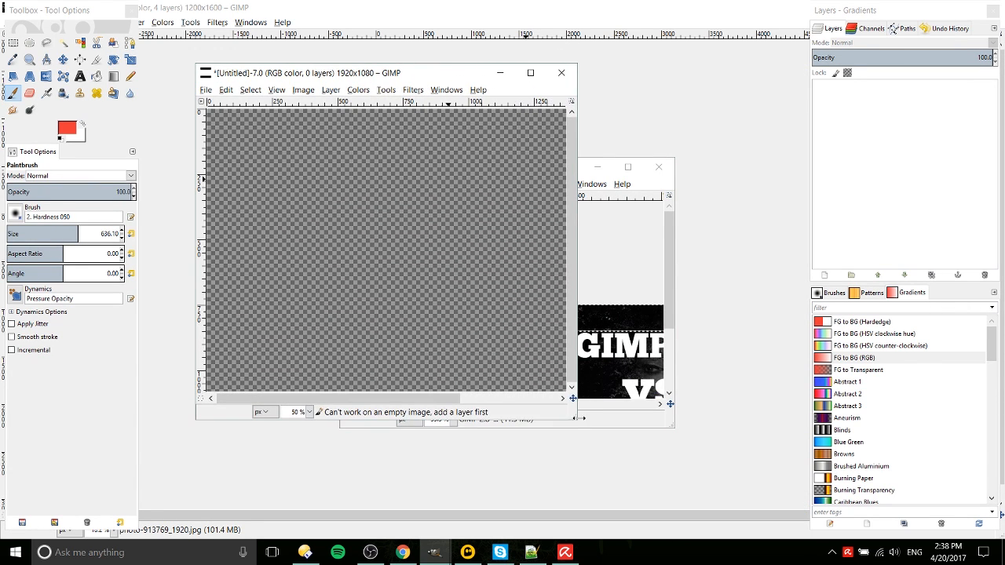
pyautogui.click(620, 179)
pyautogui.moveTo(560, 170); pyautogui.dragTo(658, 206)
pyautogui.click(885, 157)
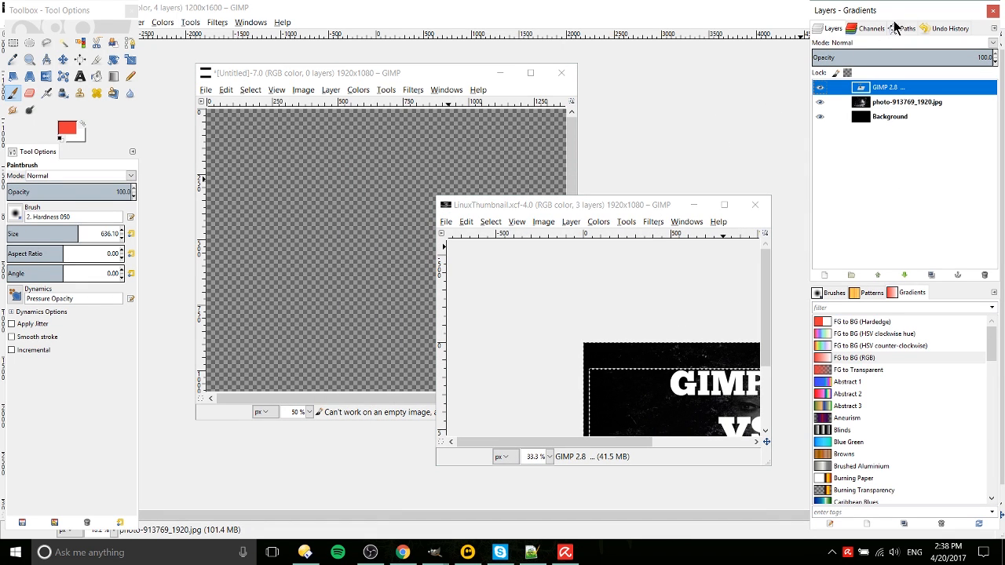
pyautogui.click(49, 13)
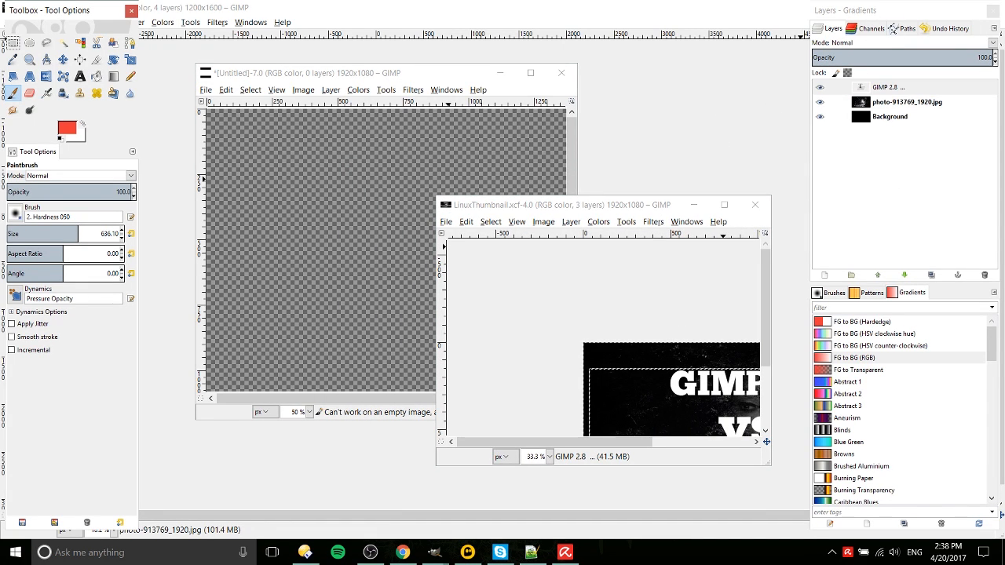
pyautogui.click(900, 12)
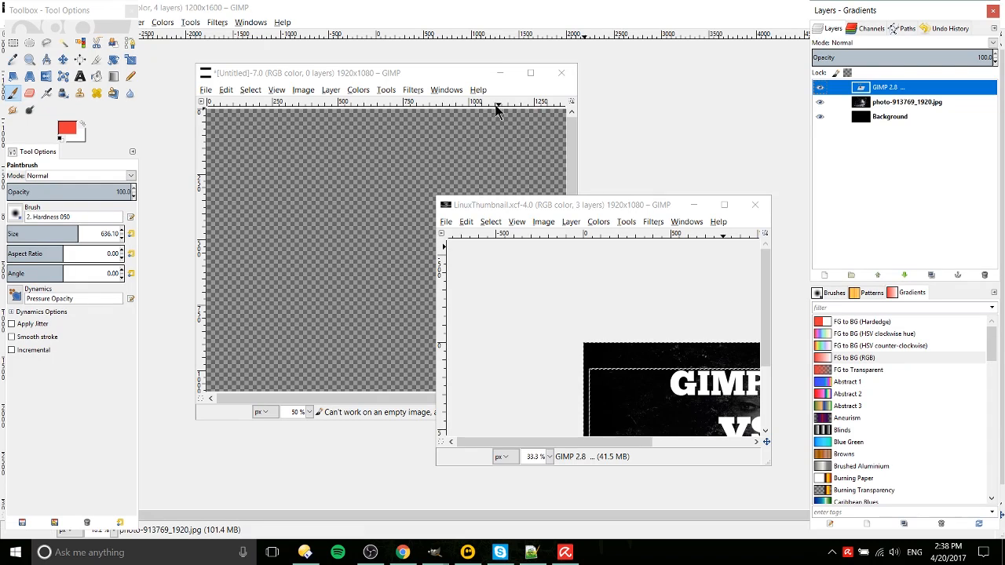
# Turn Single-Window Mode back on and bring the whole untitled canvas into view.
pyautogui.click(446, 90)
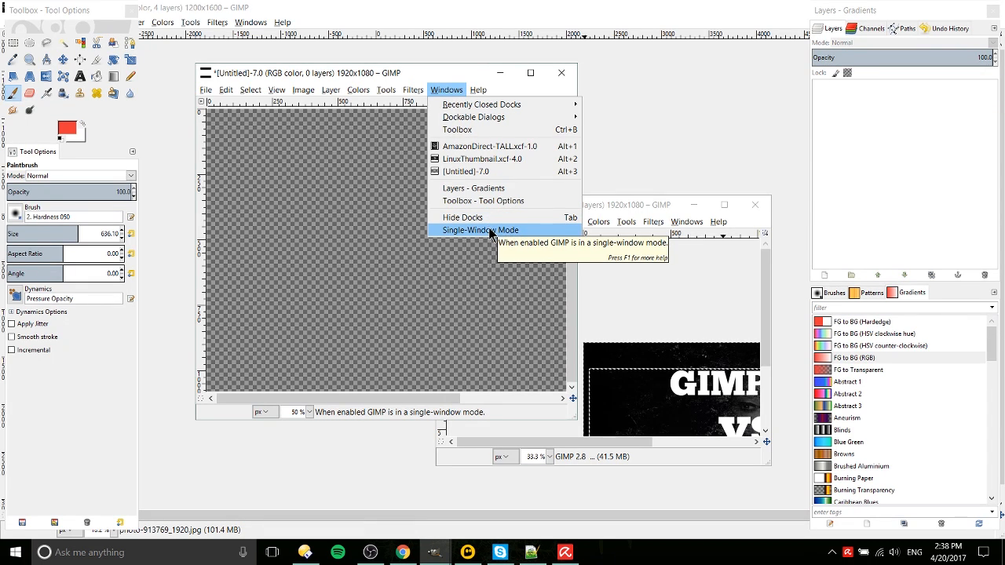
pyautogui.click(451, 230)
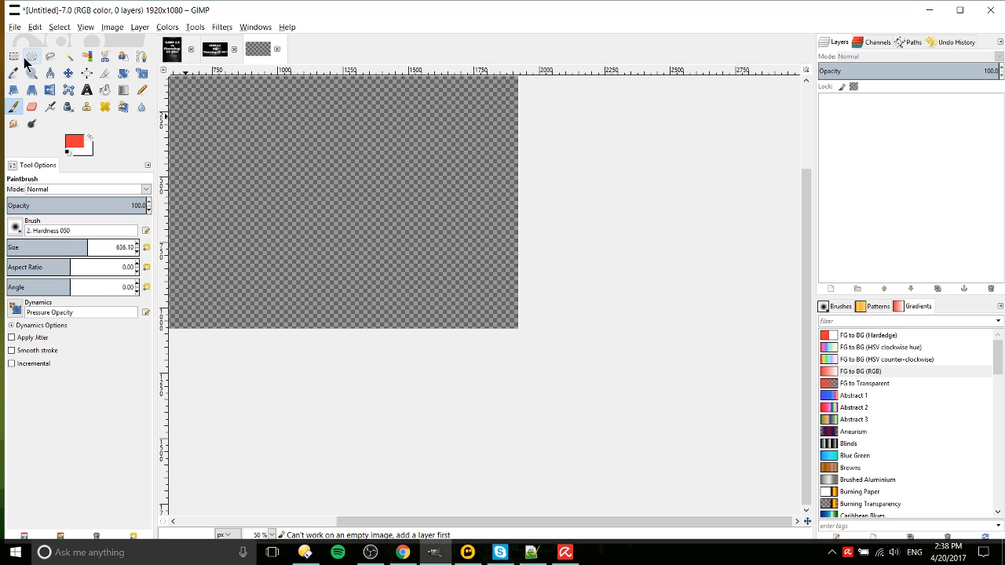
pyautogui.moveTo(565, 522); pyautogui.dragTo(423, 517)
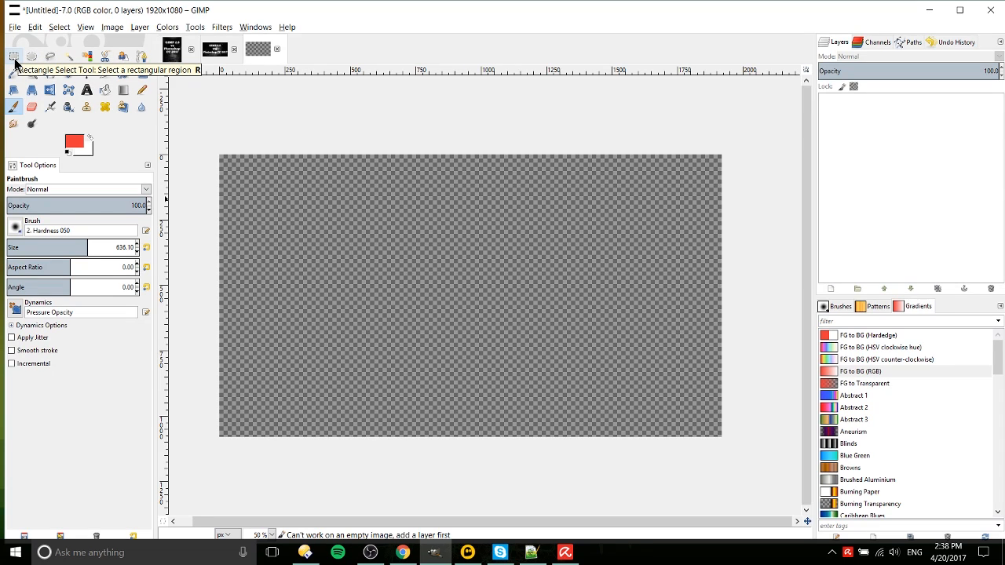
# In LinuxThumbnail.xcf, make a rectangular selection about 456 × 408 px near the upper left of the photo-913769_1920.jpg layer.
pyautogui.click(206, 52)
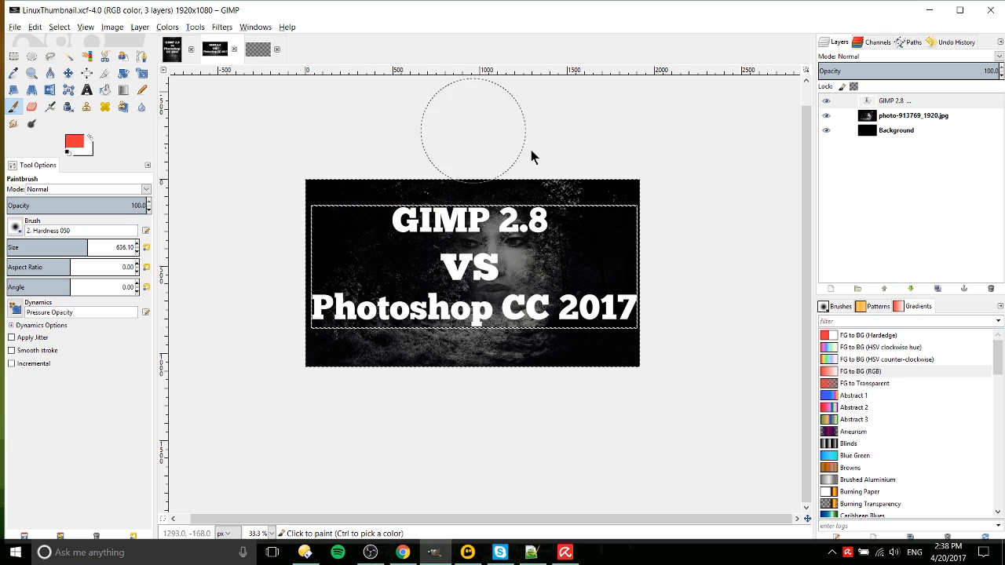
pyautogui.click(959, 118)
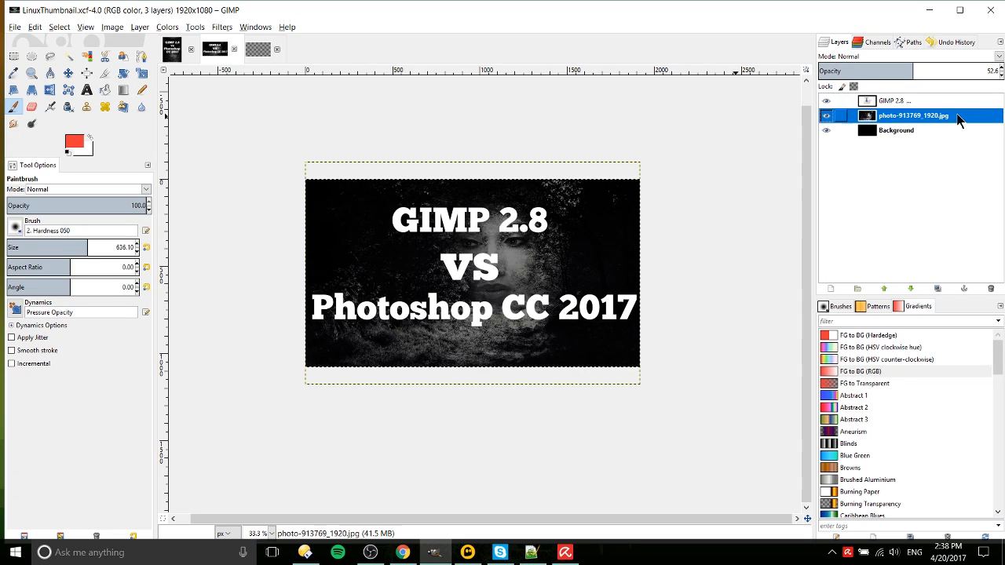
pyautogui.click(12, 56)
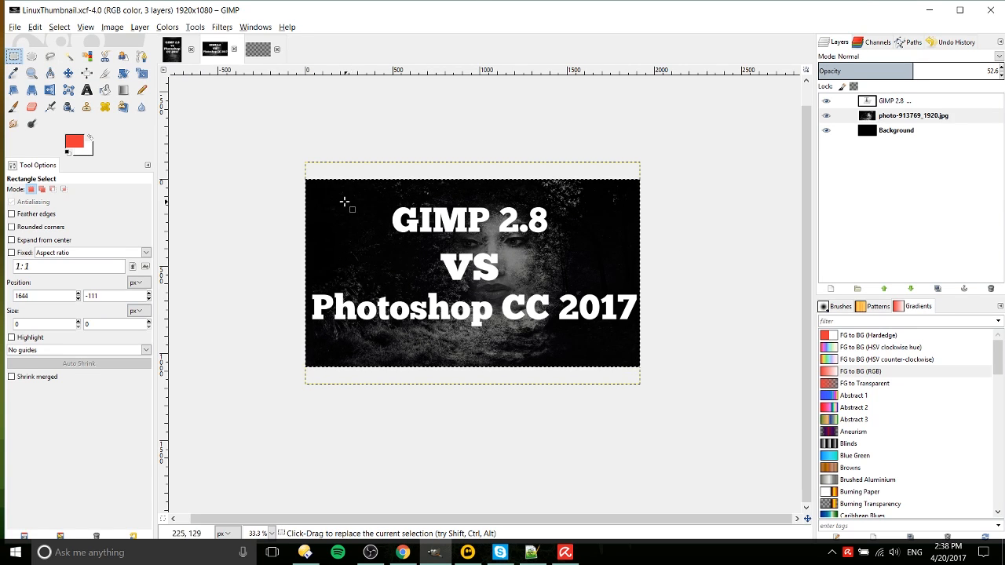
pyautogui.moveTo(340, 197); pyautogui.dragTo(417, 267)
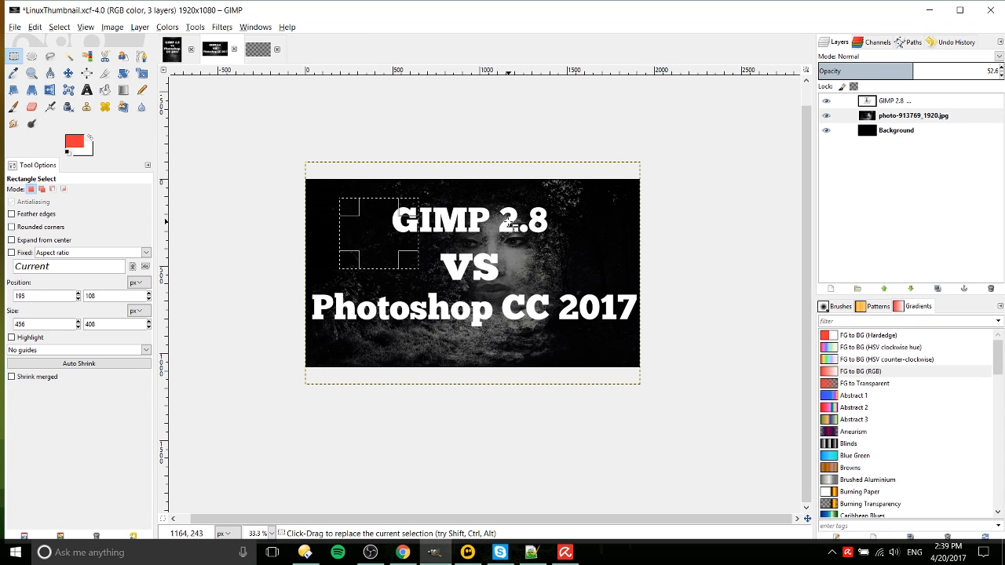
# Try deleting the selected area and raising the photo layer's opacity to about 55, and undo both changes.
pyautogui.press('Delete')
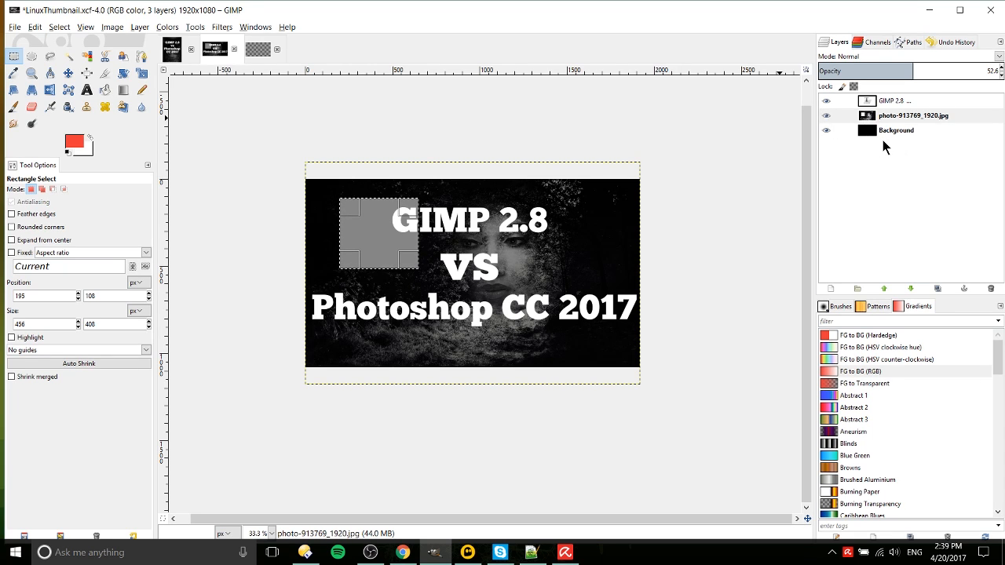
pyautogui.click(937, 73)
pyautogui.moveTo(936, 73)
pyautogui.mouseDown()
pyautogui.moveTo(1000, 72)
pyautogui.moveTo(866, 75)
pyautogui.moveTo(920, 72)
pyautogui.mouseUp()
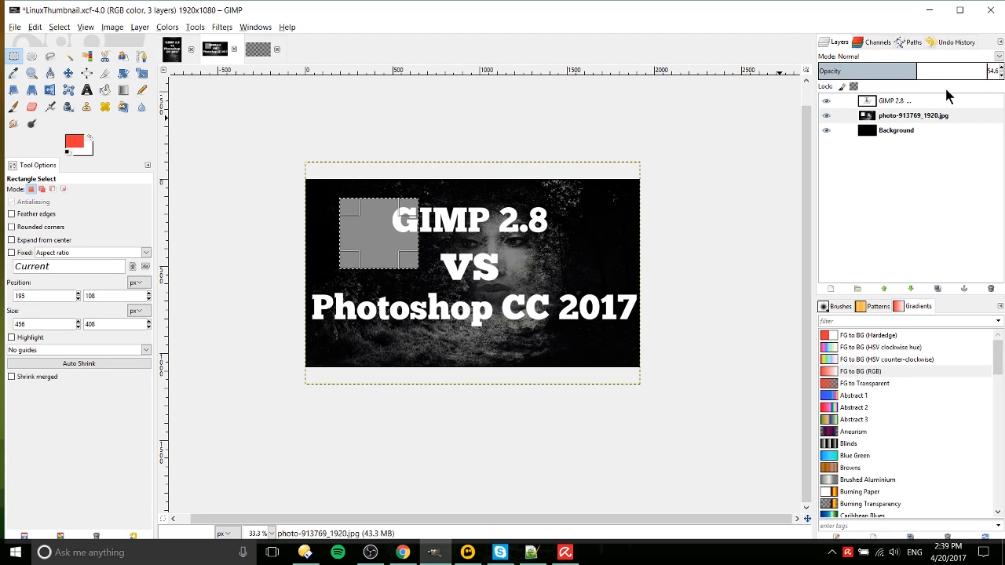
pyautogui.click(917, 71)
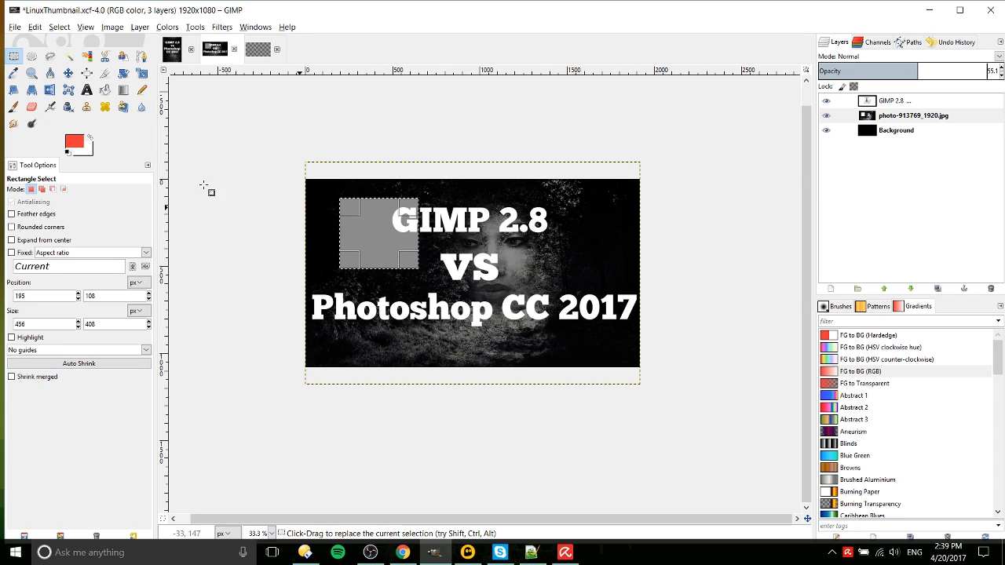
pyautogui.hotkey('ctrl', 'z')
pyautogui.hotkey('ctrl', 'z')
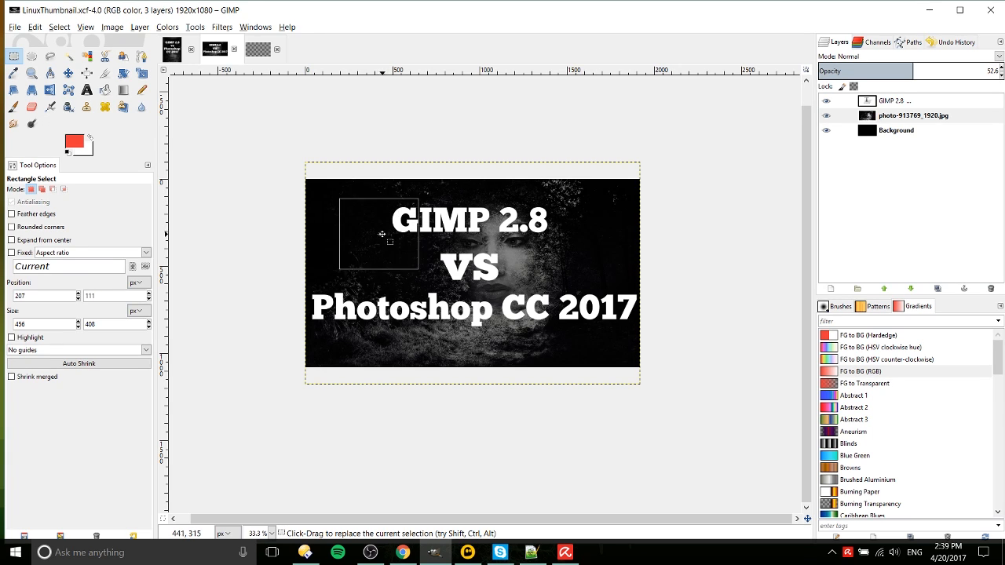
# Reposition and resize the rectangular selection to about 390 × 351 px at position 246, 276.
pyautogui.moveTo(380, 234); pyautogui.dragTo(460, 247)
pyautogui.moveTo(459, 247); pyautogui.dragTo(376, 285)
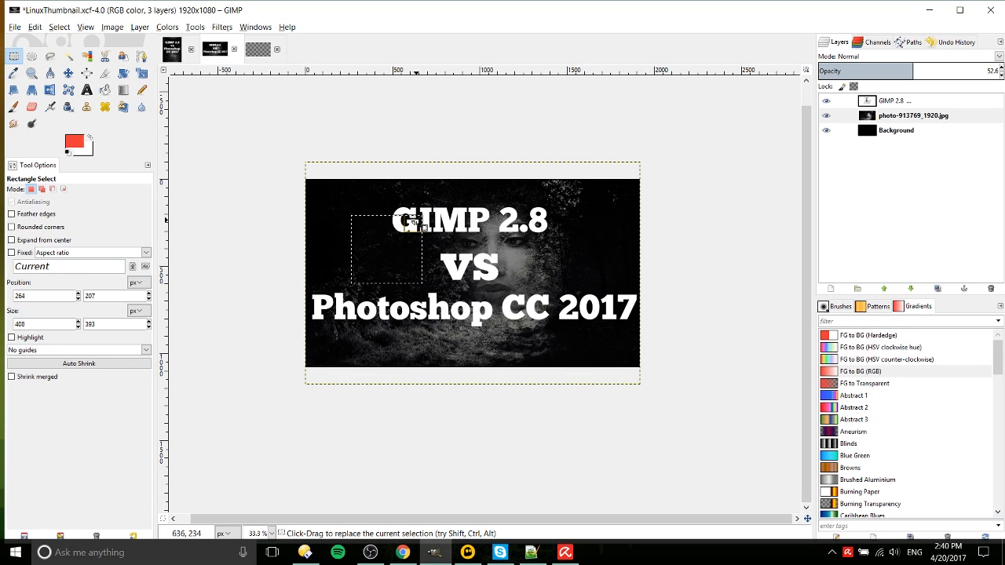
pyautogui.moveTo(414, 223); pyautogui.dragTo(419, 248)
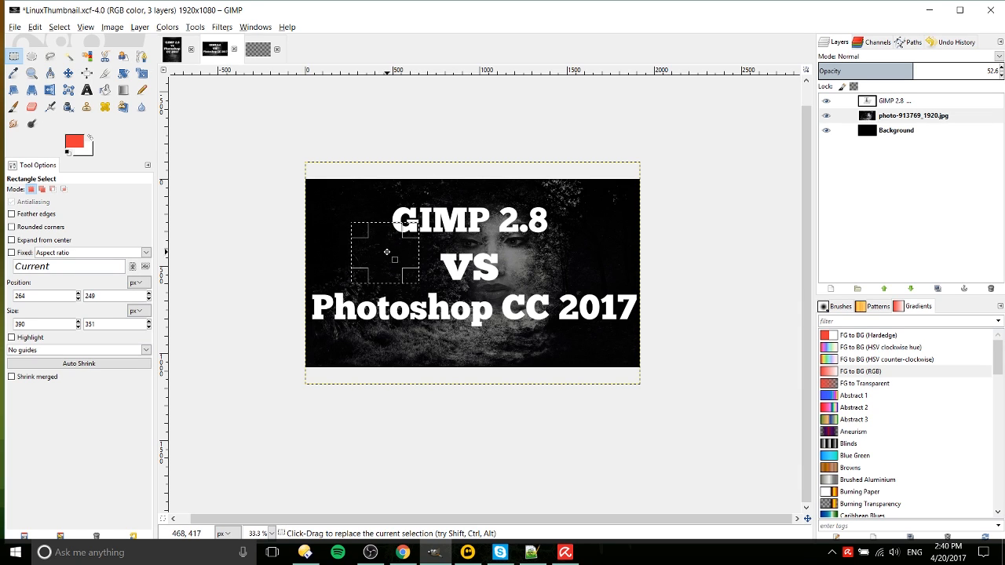
pyautogui.moveTo(386, 252)
pyautogui.mouseDown()
pyautogui.moveTo(508, 246)
pyautogui.moveTo(517, 316)
pyautogui.moveTo(391, 308)
pyautogui.moveTo(387, 258)
pyautogui.mouseUp()
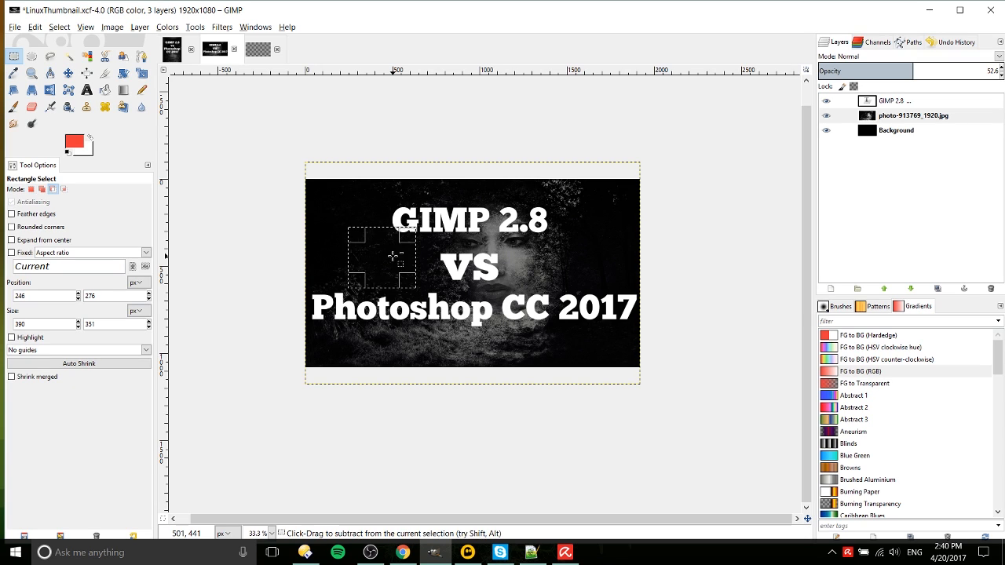
# Cut the selected area from the photo layer, paste it, and move the pasted piece across to the image's right side.
pyautogui.hotkey('ctrl', 'x')
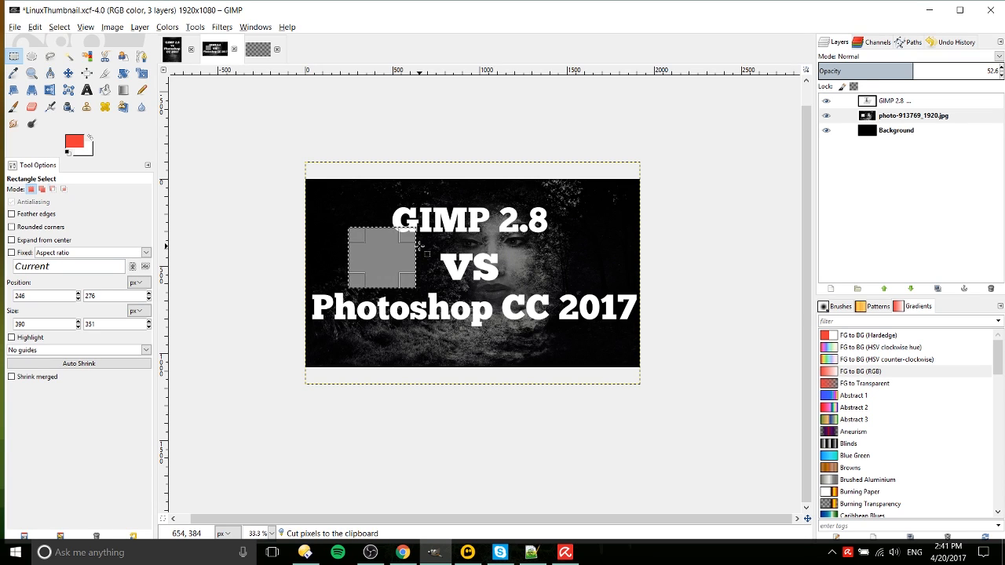
pyautogui.hotkey('ctrl', 'v')
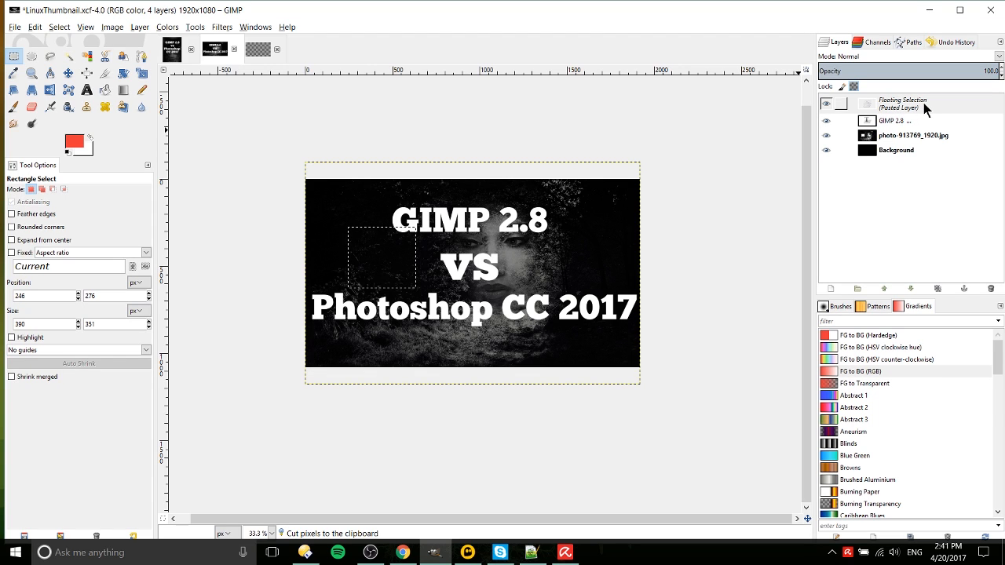
pyautogui.click(67, 74)
pyautogui.moveTo(351, 250); pyautogui.dragTo(574, 249)
# Convert the floating selection into a new layer.
pyautogui.moveTo(907, 105); pyautogui.dragTo(891, 123)
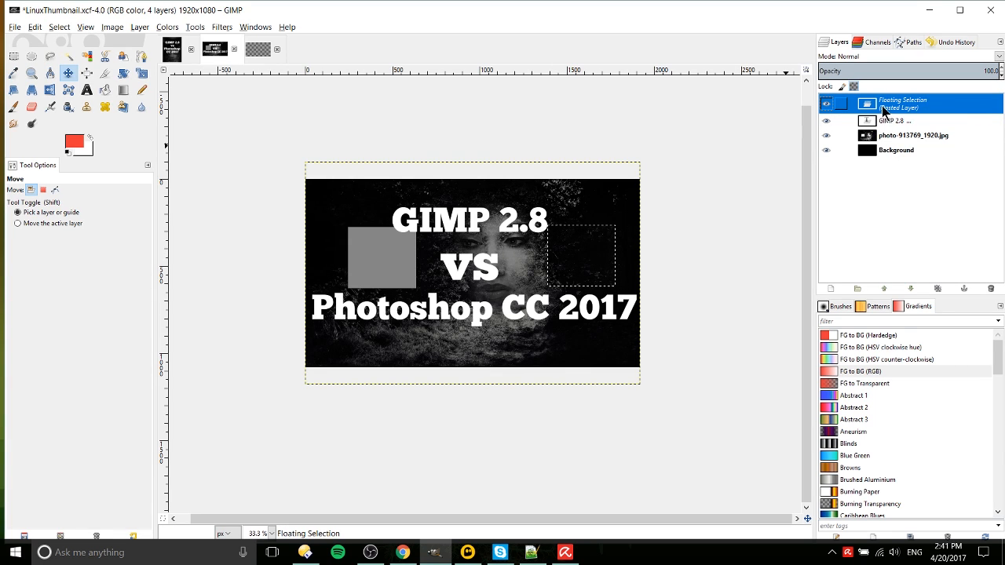
pyautogui.rightClick(890, 113)
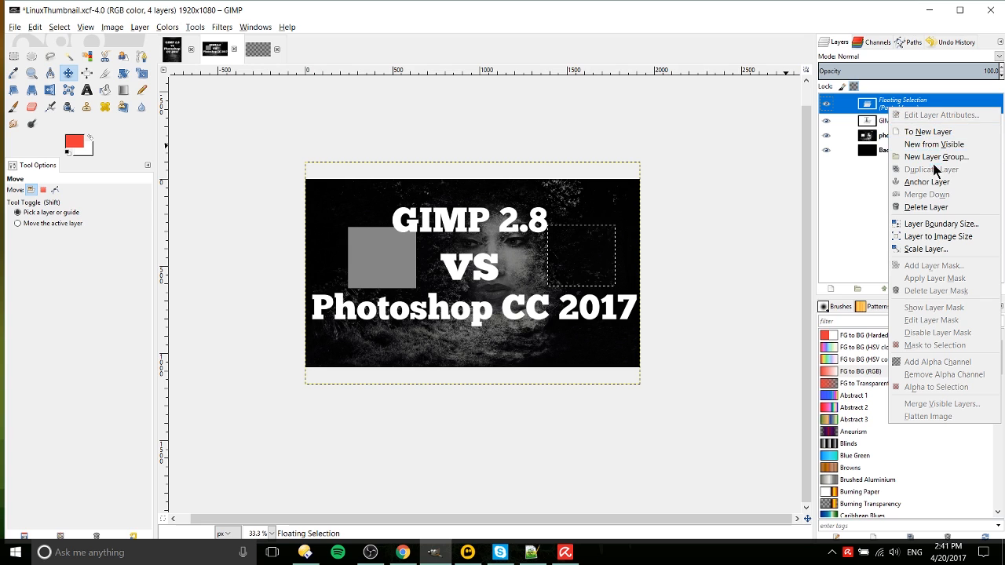
pyautogui.click(934, 131)
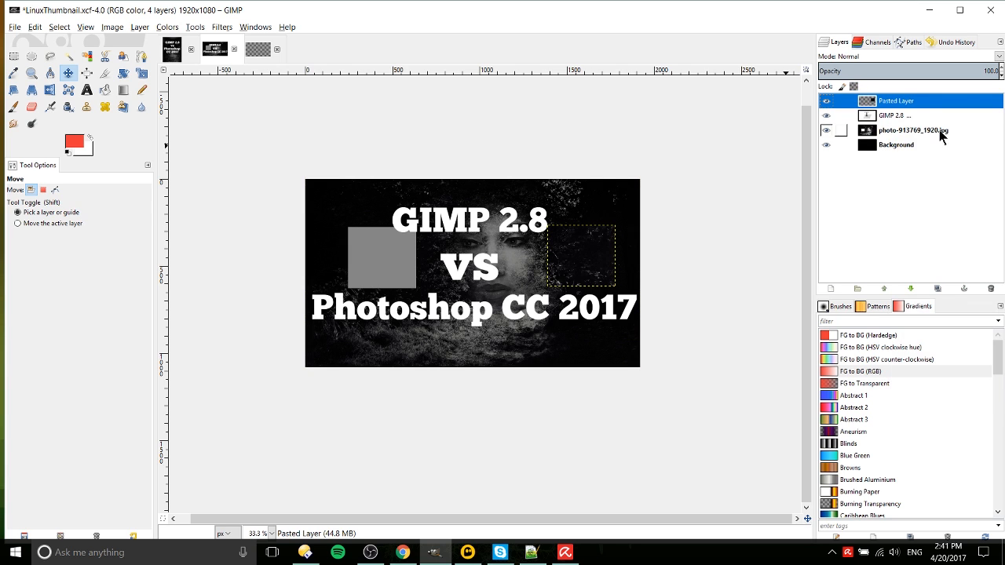
# Place the pasted layer below the GIMP 2.8 text layer and merge it down into the photo layer.
pyautogui.rightClick(891, 105)
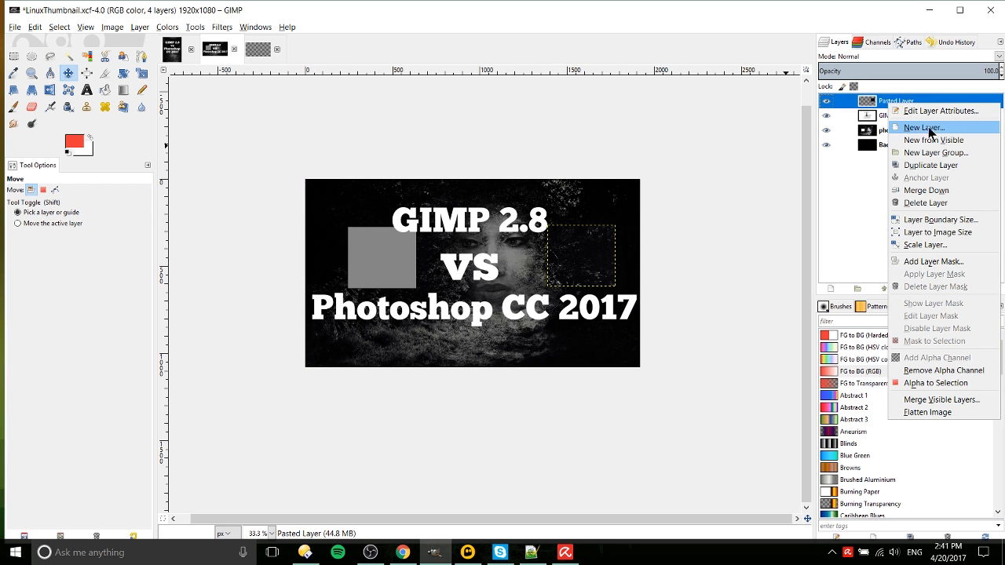
pyautogui.click(881, 100)
pyautogui.moveTo(882, 101); pyautogui.dragTo(896, 123)
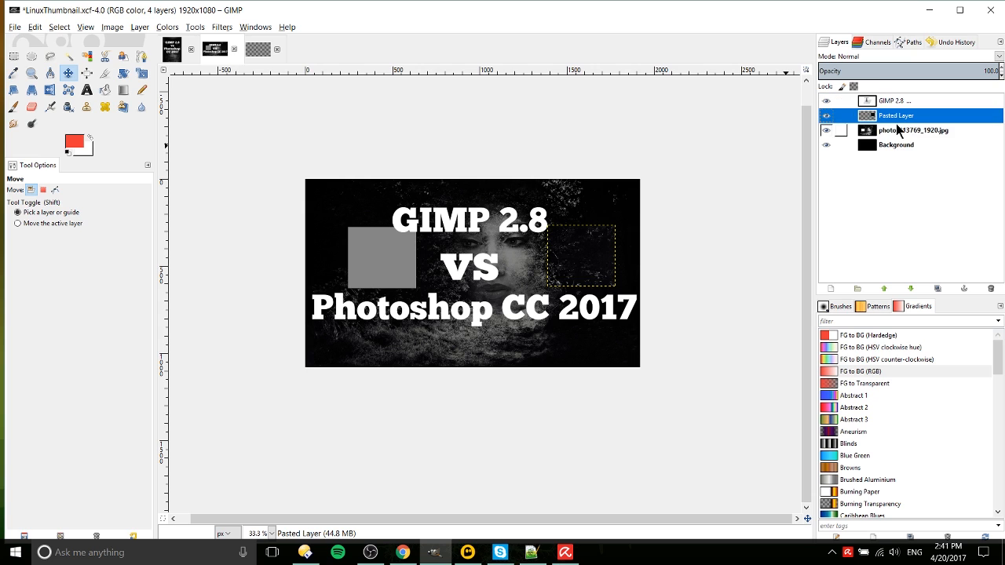
pyautogui.rightClick(895, 123)
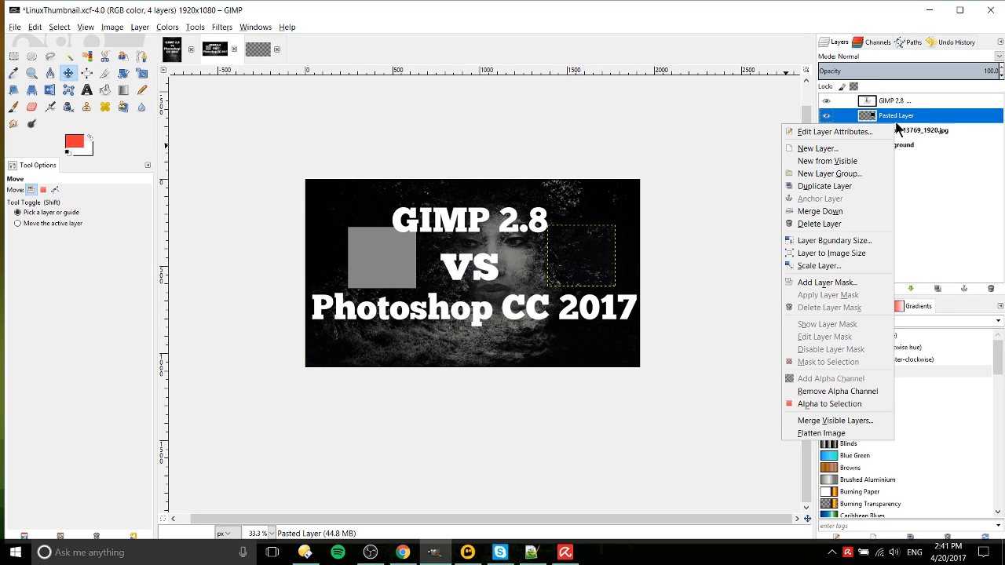
pyautogui.click(866, 212)
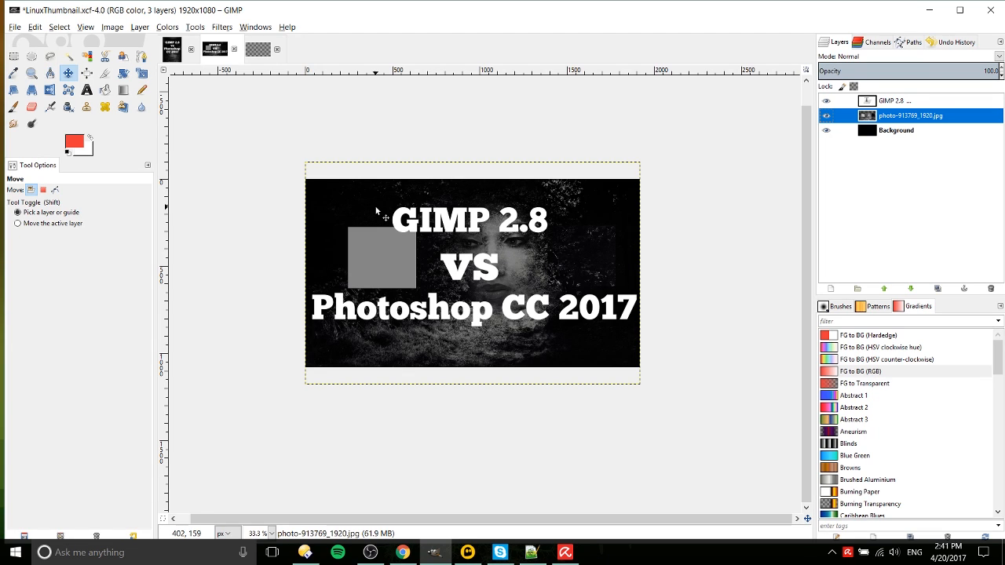
# Bucket-fill the grey square on the photo layer with the red foreground colour, and undo the fill.
pyautogui.click(105, 91)
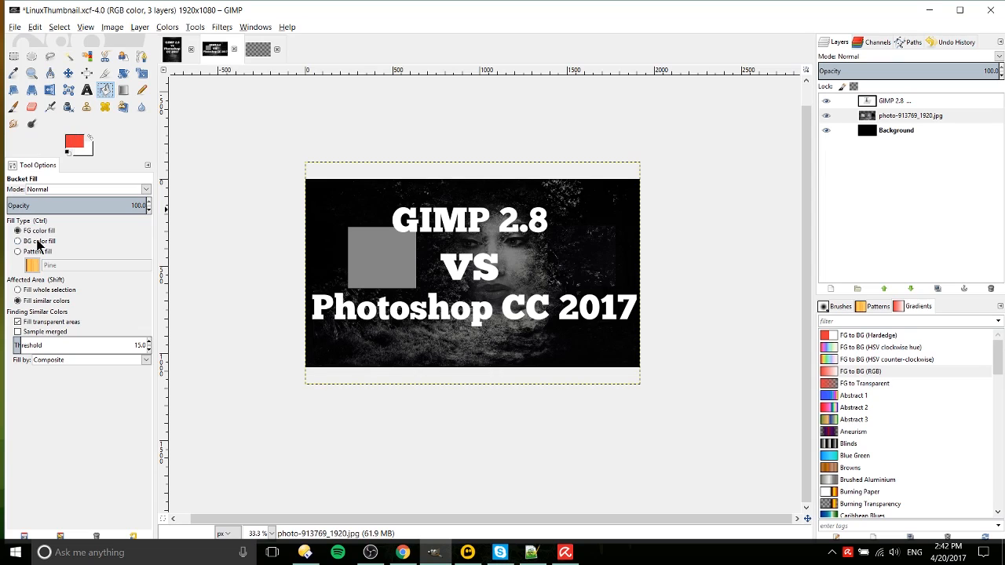
pyautogui.click(90, 138)
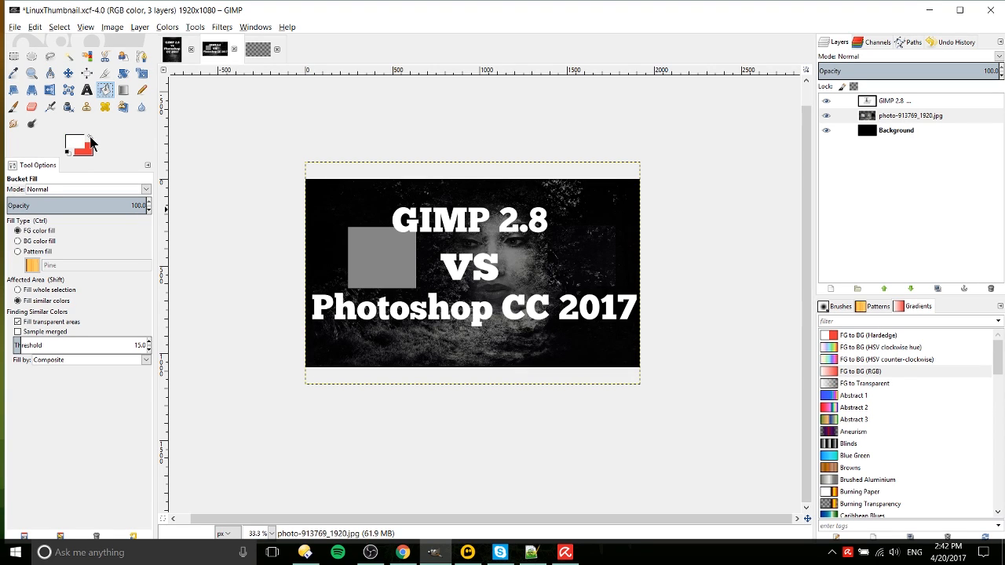
pyautogui.click(90, 138)
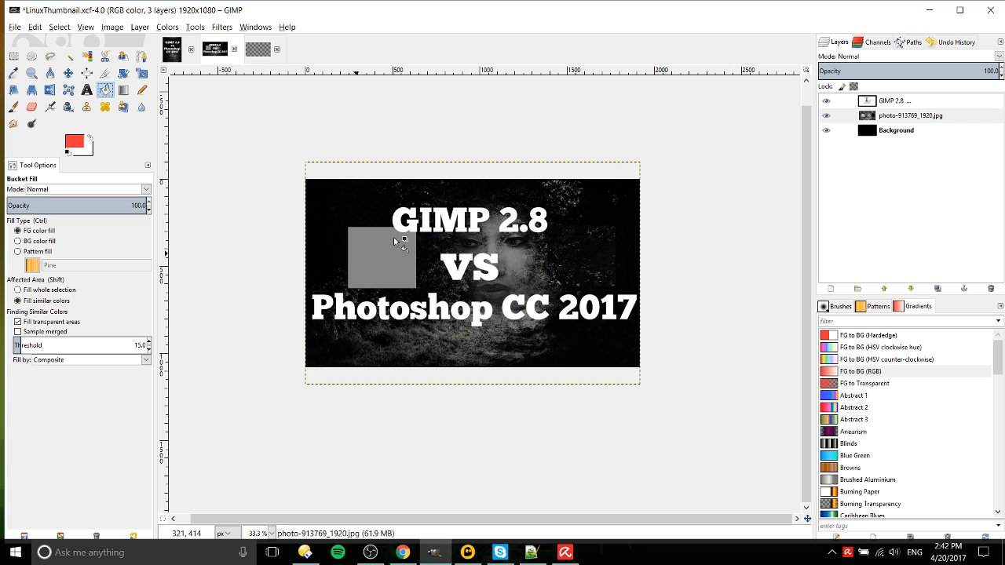
pyautogui.click(951, 117)
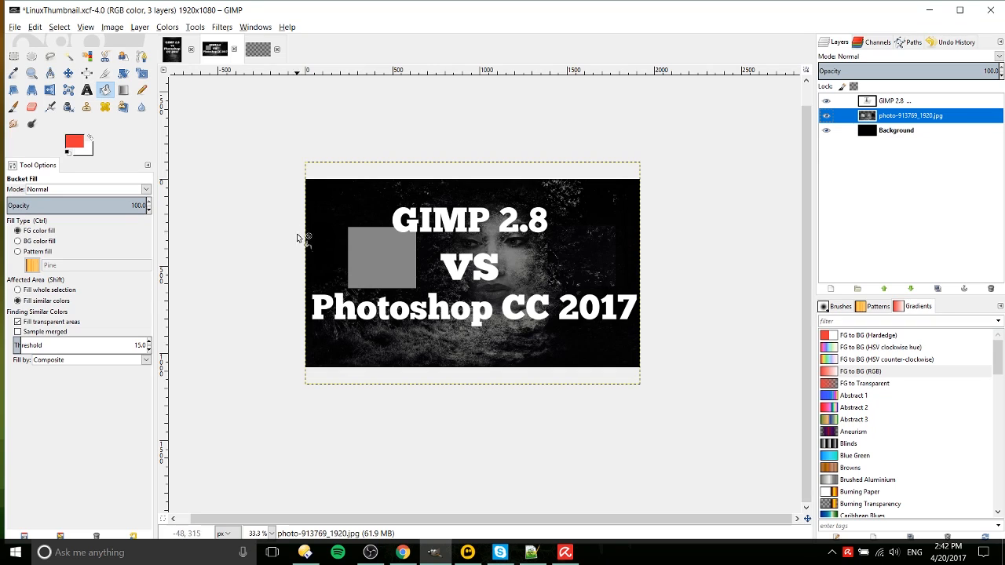
pyautogui.click(375, 240)
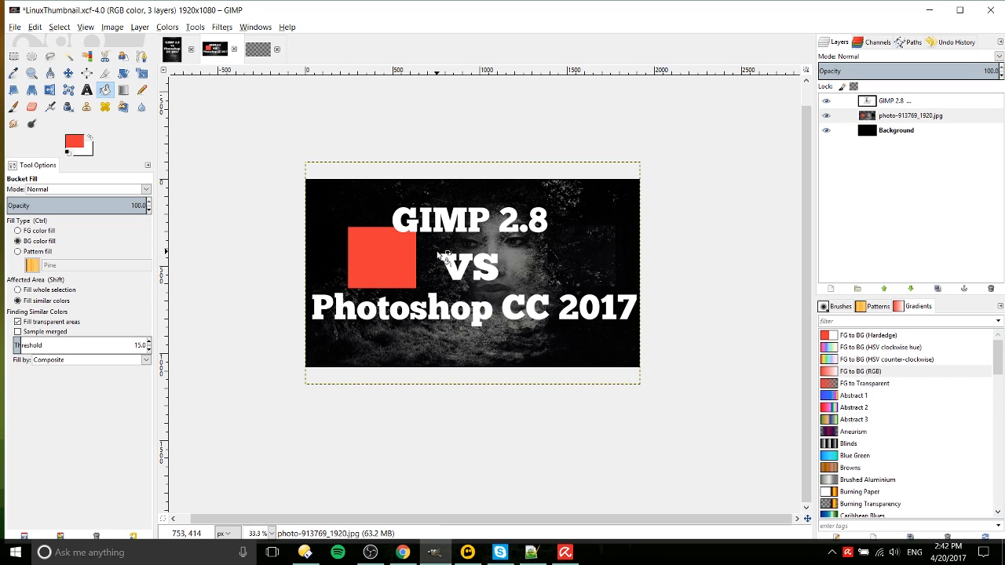
pyautogui.hotkey('ctrl', 'z')
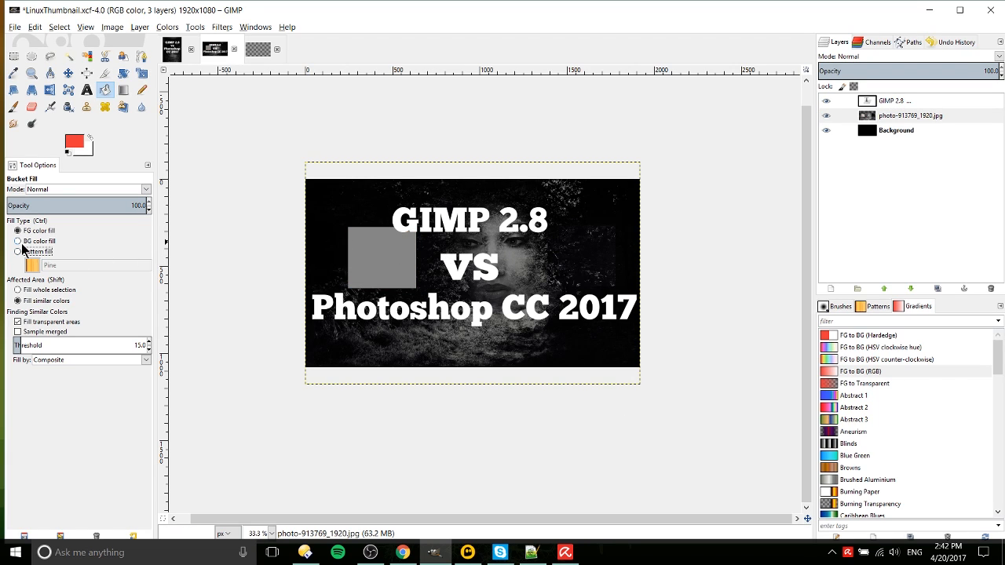
# Switch Bucket Fill to pattern fill, try the Leopard pattern on the grey square, and undo it.
pyautogui.click(26, 251)
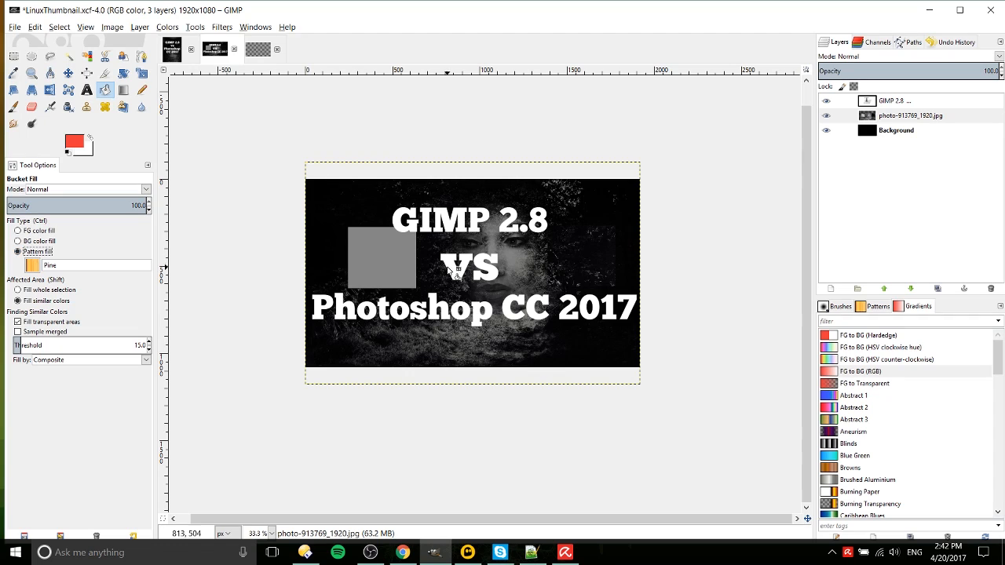
pyautogui.click(36, 268)
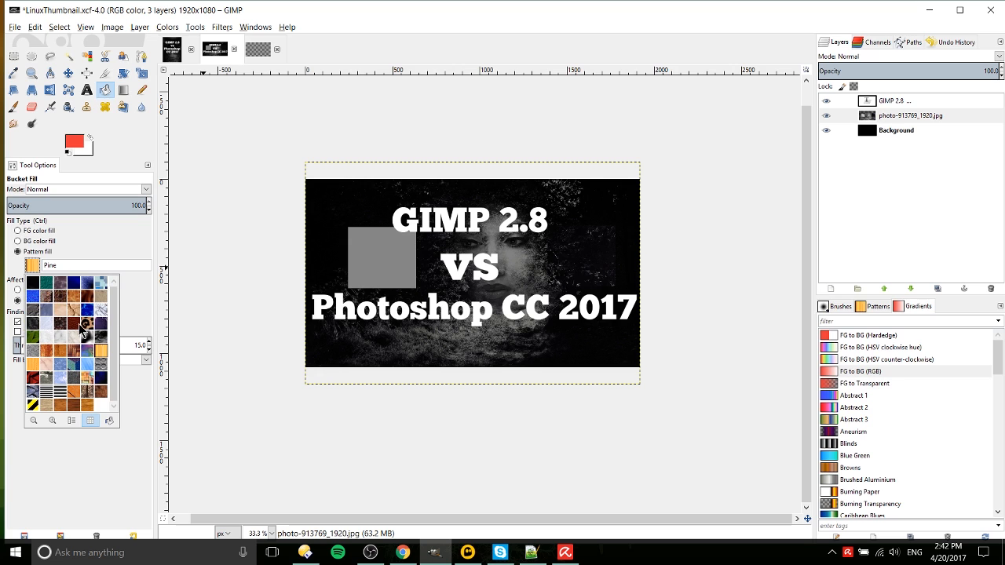
pyautogui.click(86, 323)
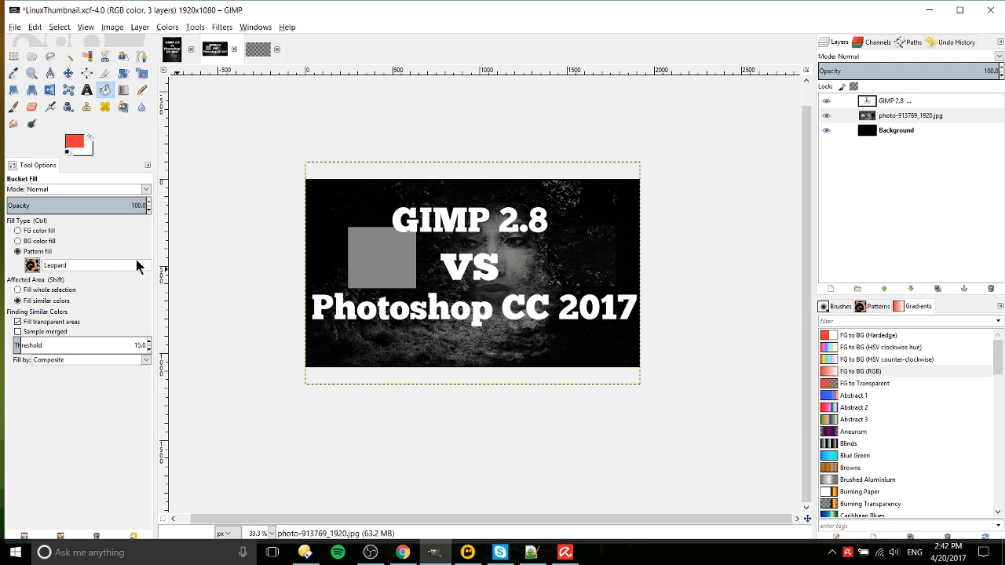
pyautogui.click(382, 256)
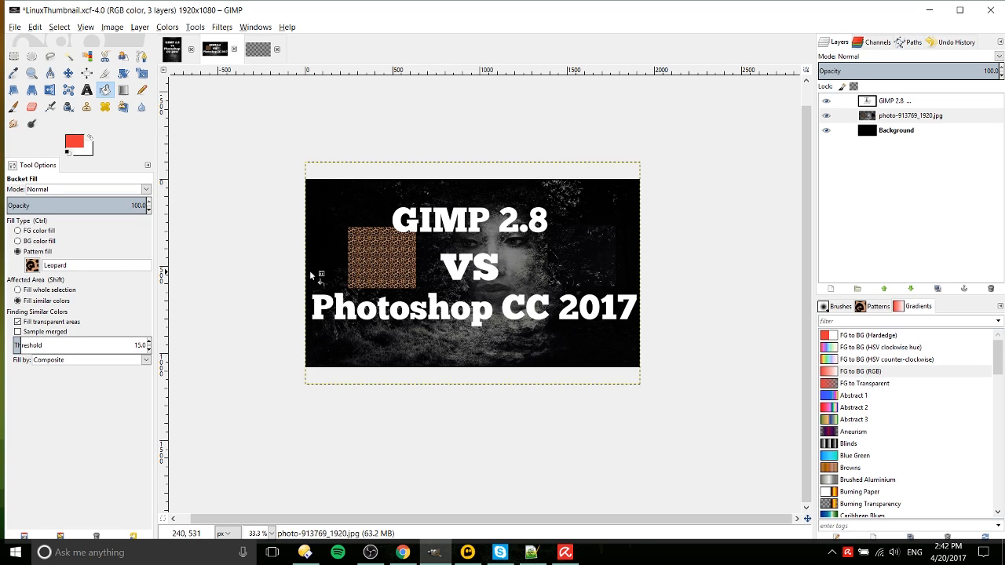
pyautogui.hotkey('ctrl', 'z')
# Choose the Sky pattern, try filling the grey square with it, and undo the fill.
pyautogui.click(33, 265)
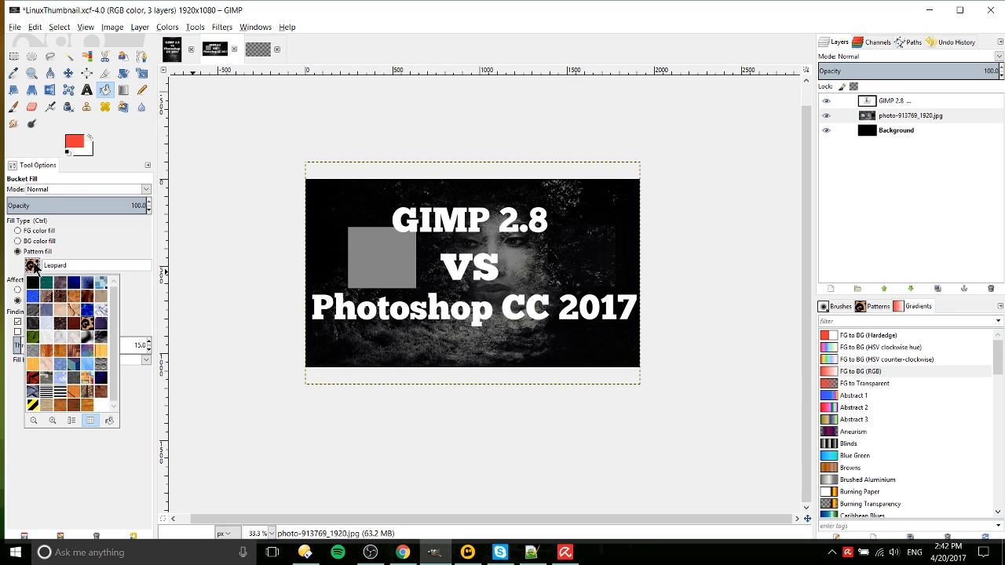
pyautogui.click(62, 382)
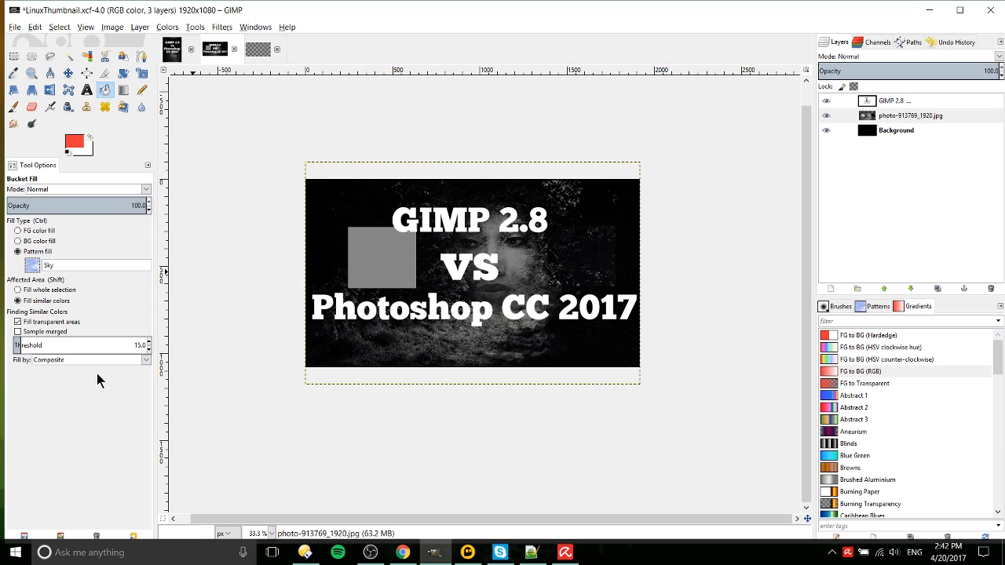
pyautogui.click(397, 274)
pyautogui.hotkey('ctrl', 'z')
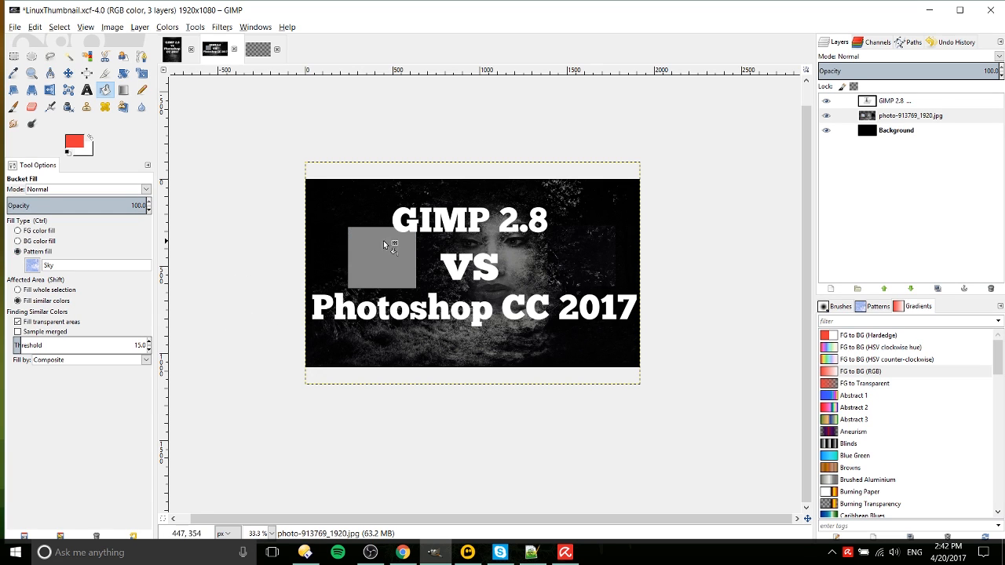
# Draw a linear FG to BG (RGB) gradient diagonally across the photo layer with the Blend tool, and undo it.
pyautogui.click(128, 90)
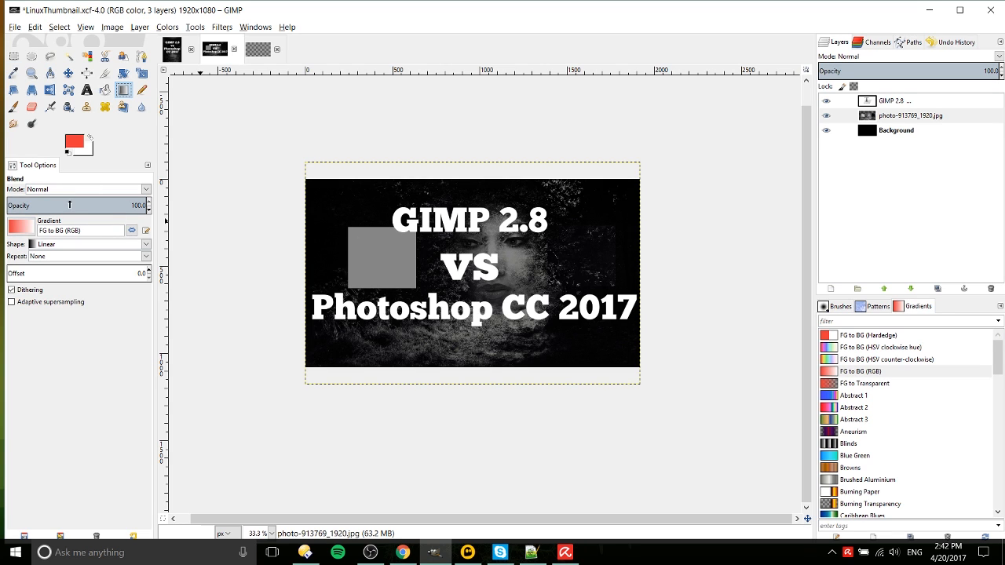
pyautogui.click(20, 227)
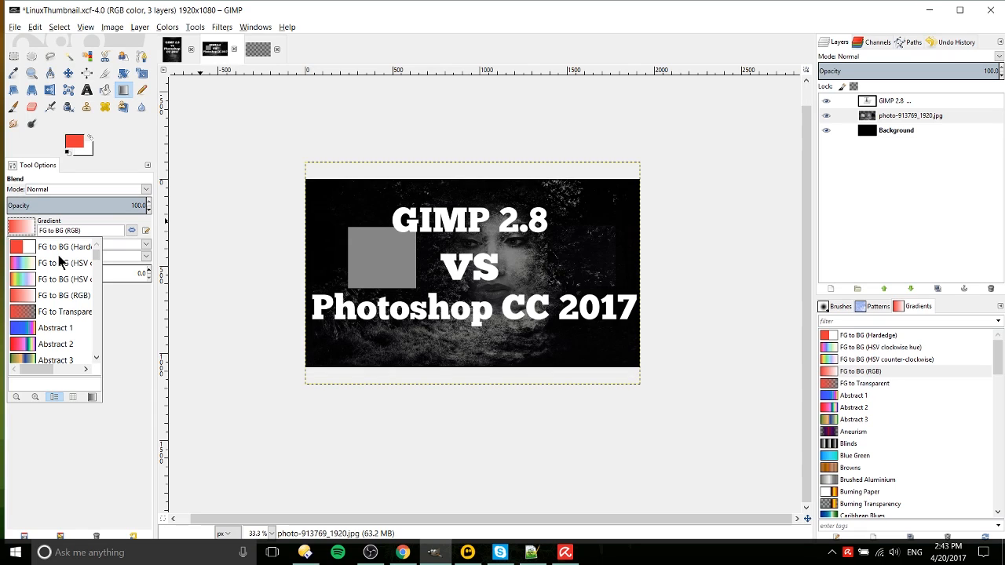
pyautogui.click(70, 148)
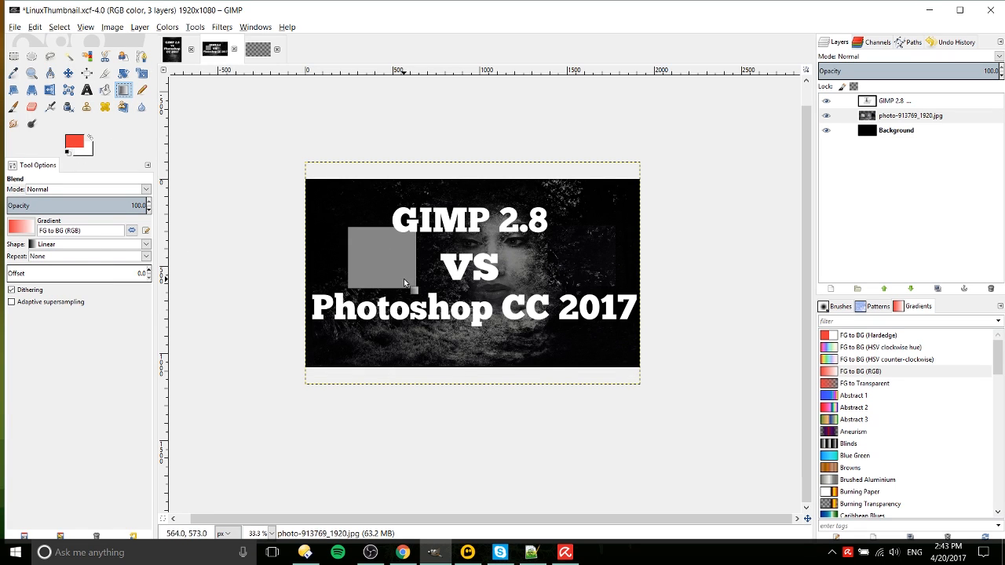
pyautogui.moveTo(375, 314); pyautogui.dragTo(471, 251)
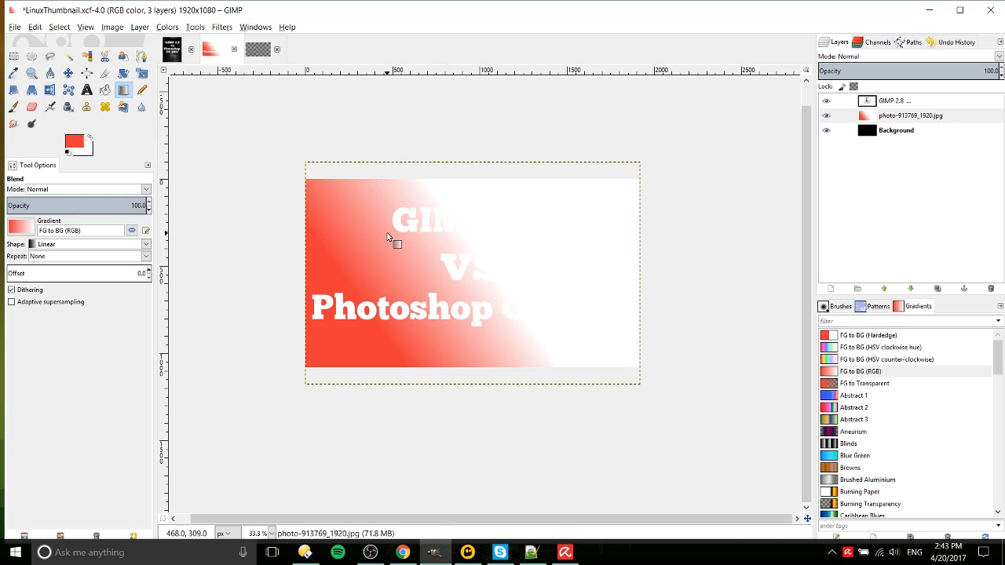
pyautogui.hotkey('ctrl', 'z')
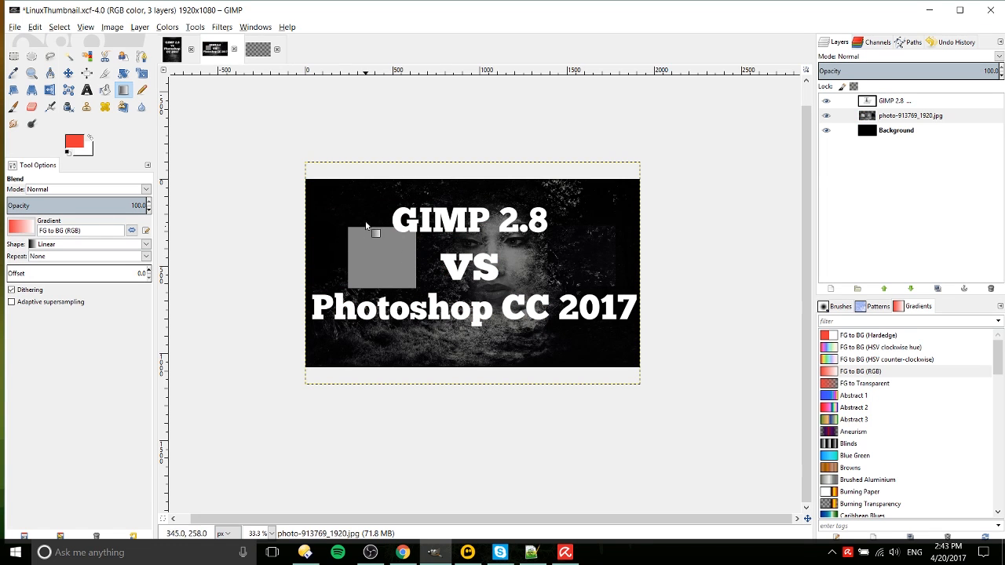
pyautogui.hotkey('ctrl', 'y')
pyautogui.hotkey('ctrl', 'z')
# Make a rectangular selection of about 408 × 384 px around the grey square on the photo layer.
pyautogui.click(939, 128)
pyautogui.click(926, 117)
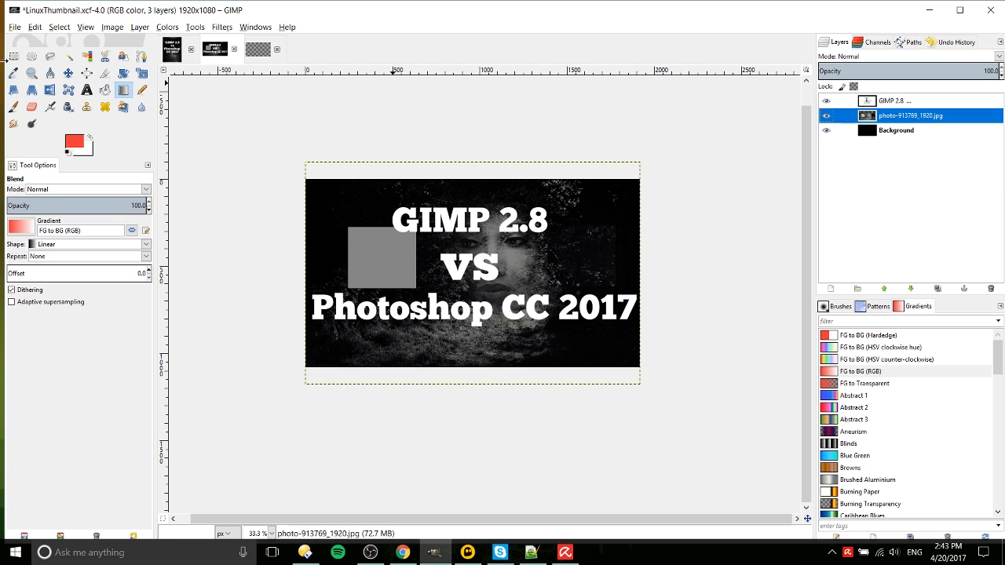
pyautogui.click(13, 55)
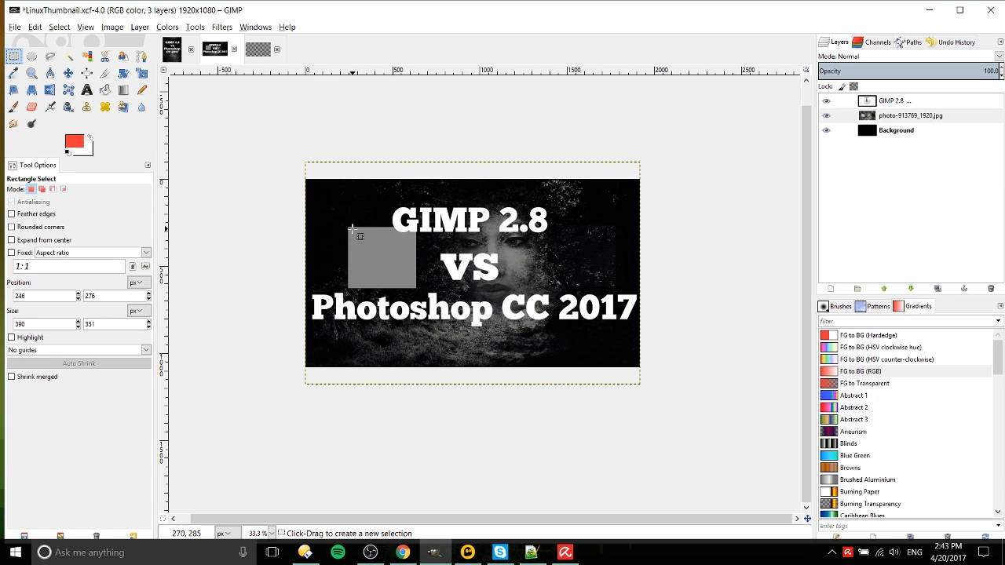
pyautogui.moveTo(346, 226); pyautogui.dragTo(416, 291)
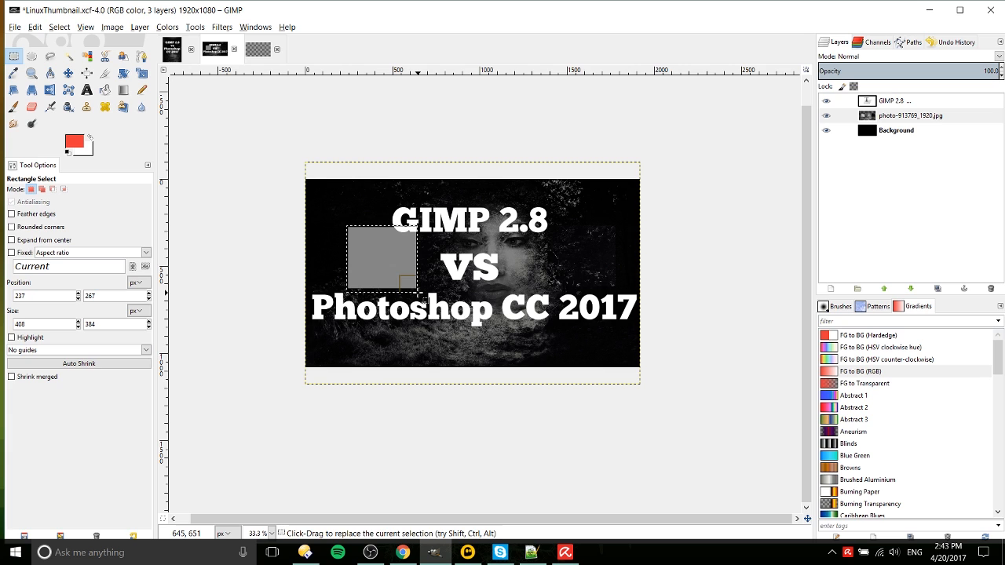
# Blend a linear FG to BG (RGB) gradient diagonally upward inside the rectangular selection, and undo it.
pyautogui.click(124, 91)
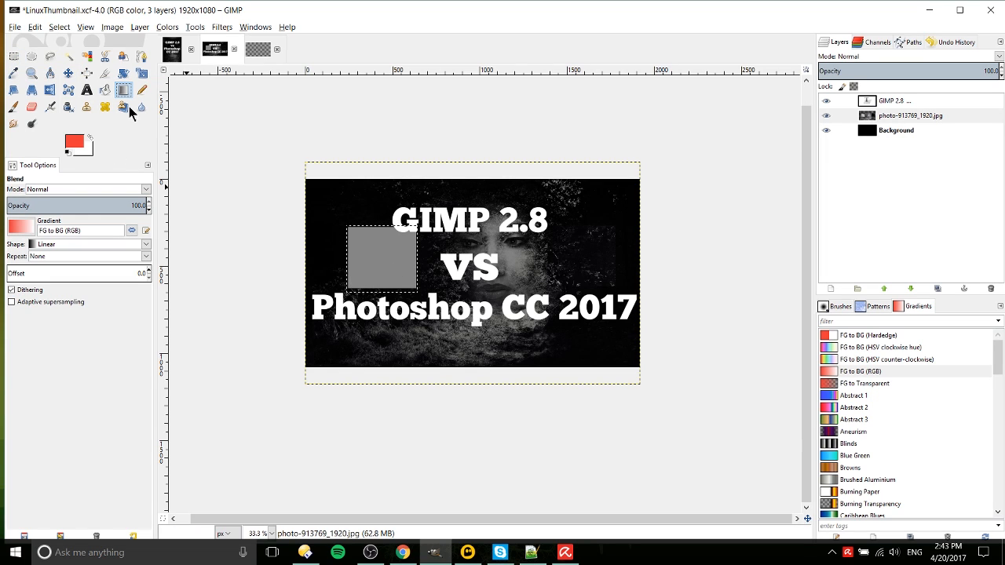
pyautogui.moveTo(364, 281); pyautogui.dragTo(385, 242)
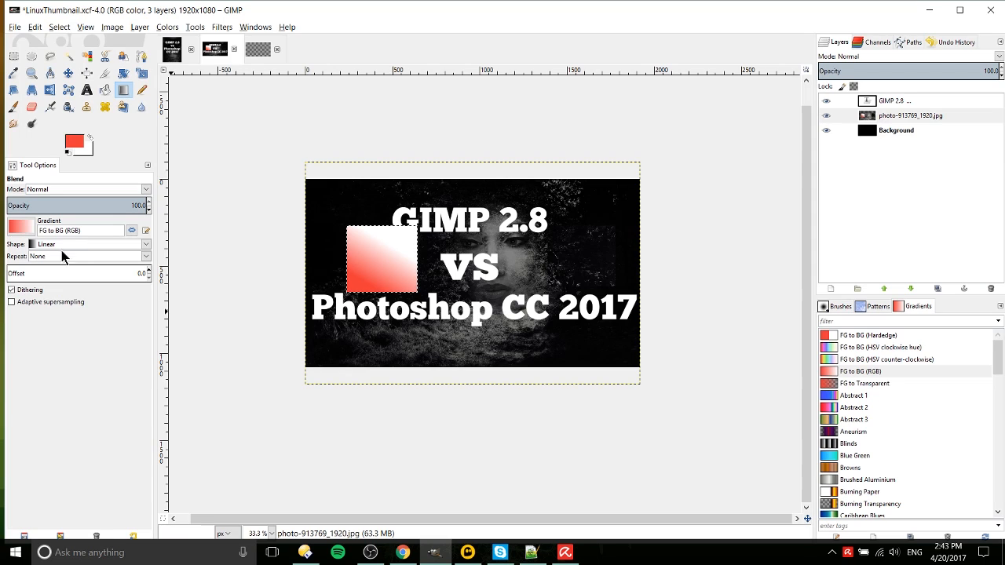
pyautogui.hotkey('ctrl', 'z')
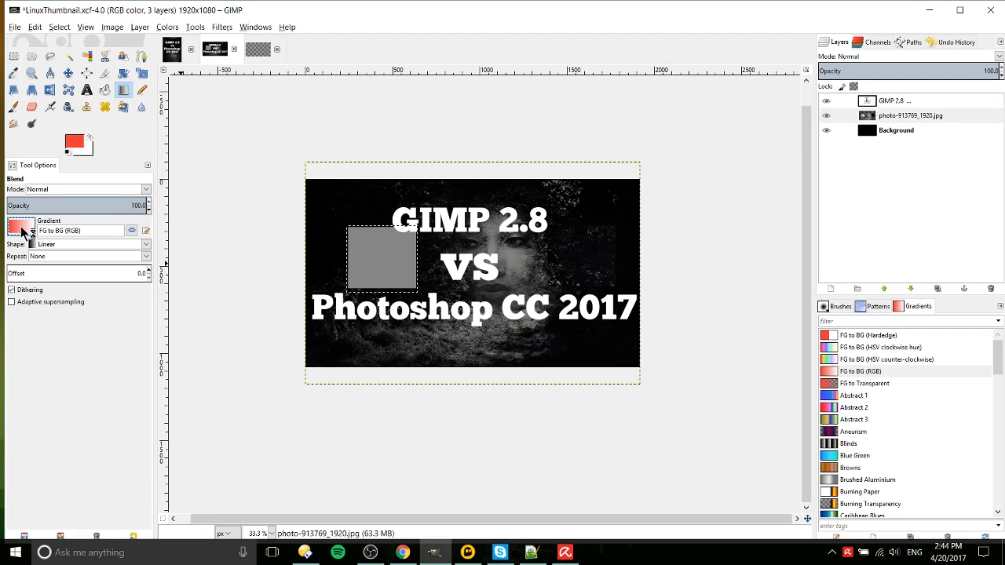
# Set the Blend tool's gradient to Aneurism and open it in the gradient editor.
pyautogui.click(22, 230)
pyautogui.scroll(-2, 49, 358)
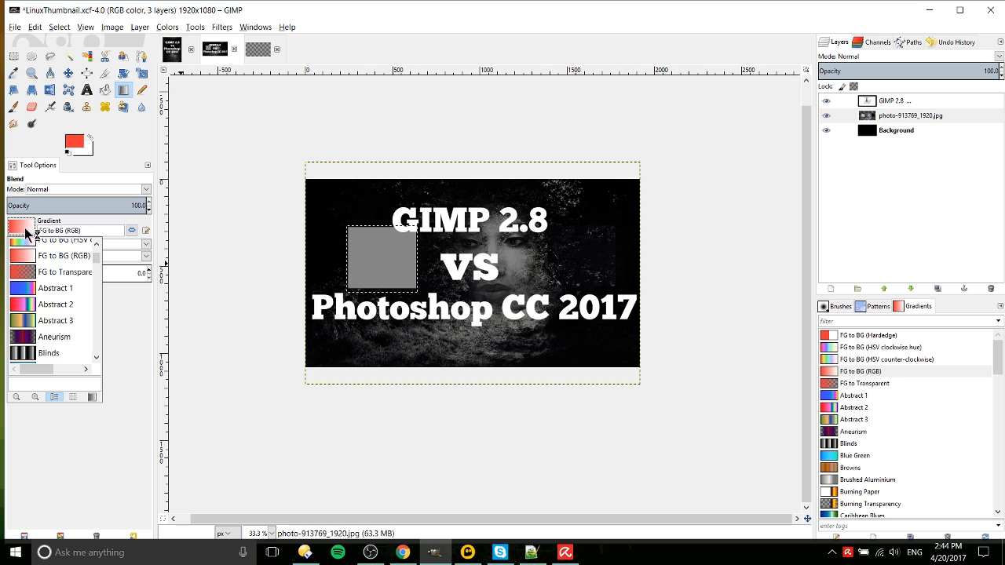
pyautogui.scroll(-4, 45, 314)
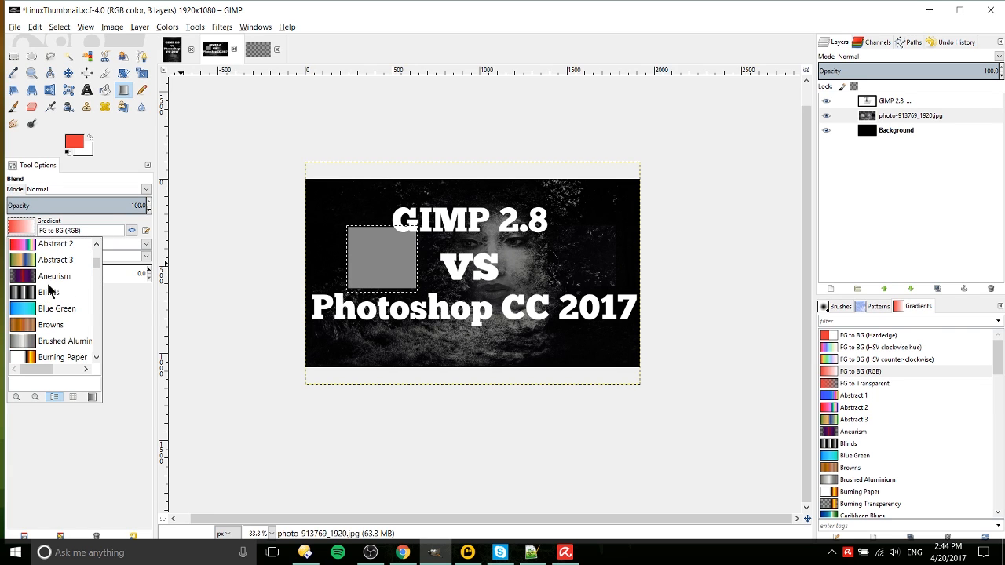
pyautogui.click(49, 277)
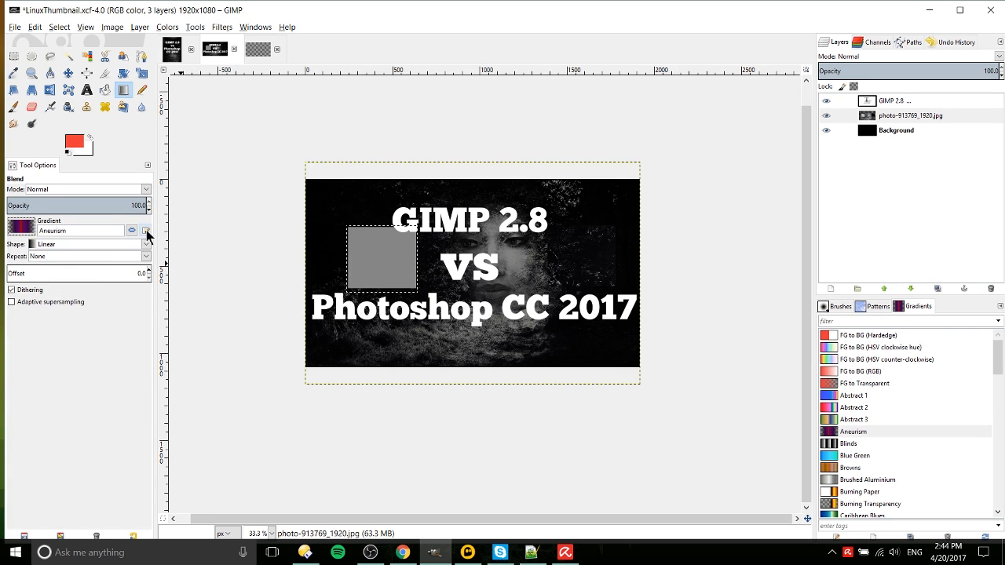
pyautogui.click(147, 233)
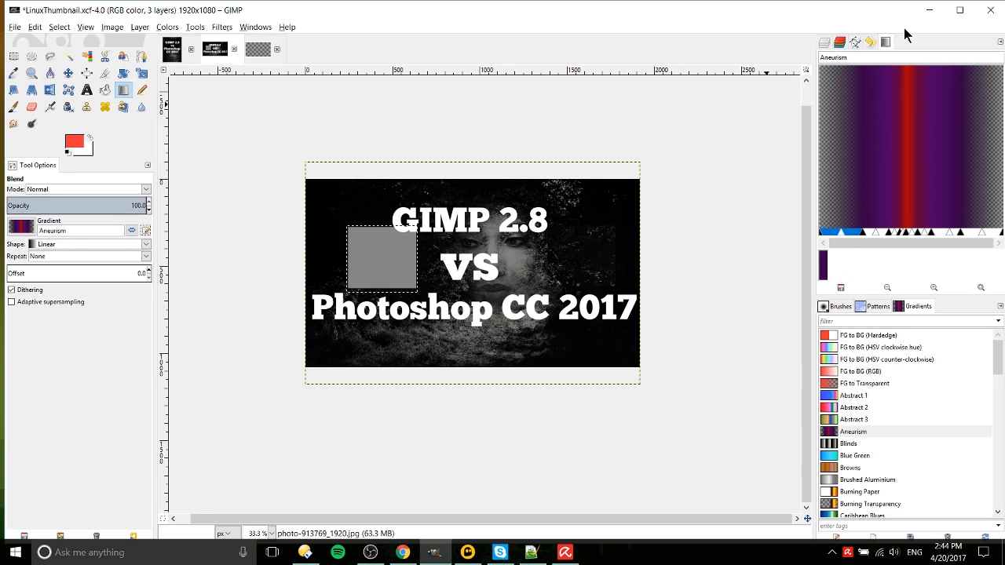
# View the Layers and Undo History dialogs, and return to the gradient editor.
pyautogui.click(824, 43)
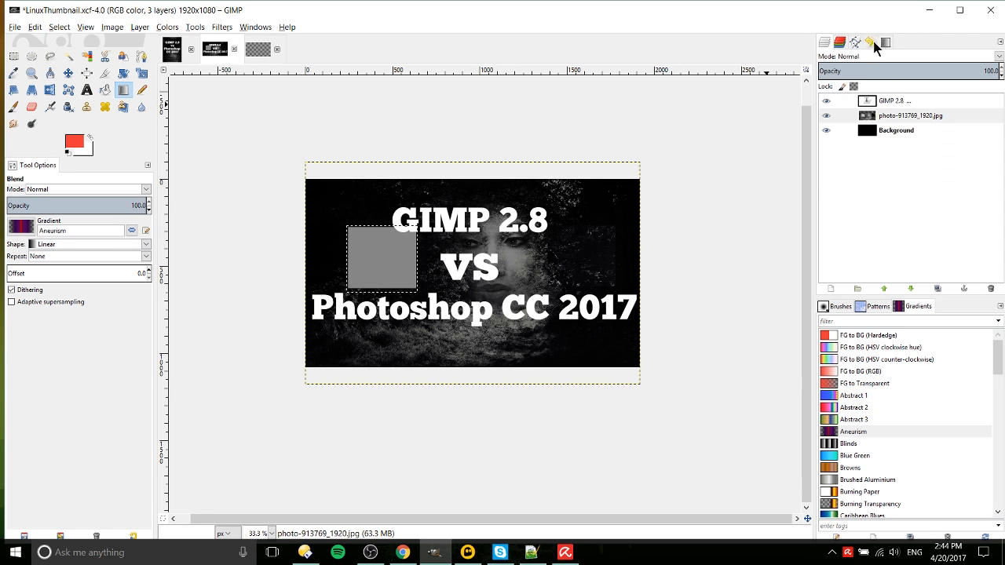
pyautogui.click(872, 41)
pyautogui.click(885, 41)
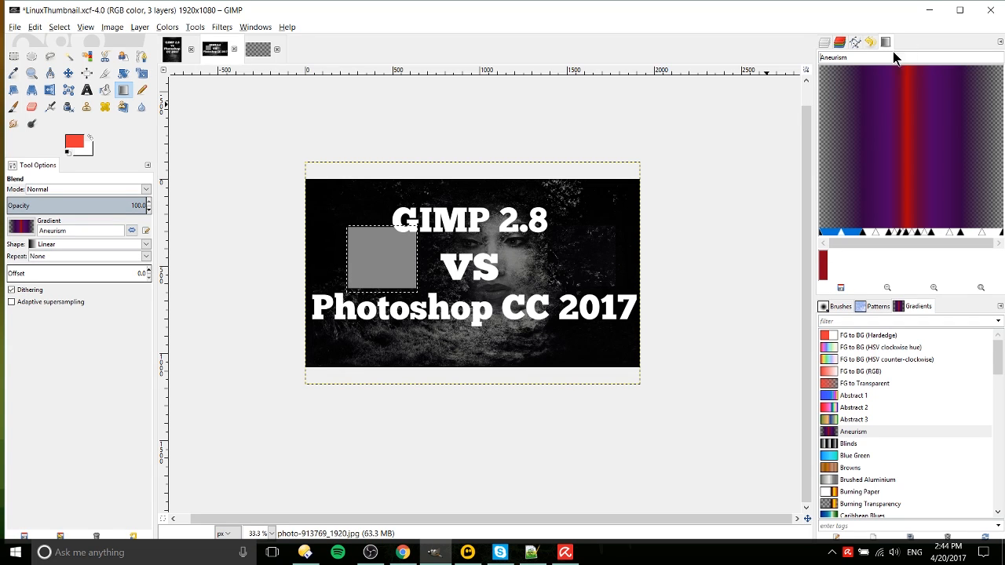
pyautogui.click(256, 27)
pyautogui.click(254, 27)
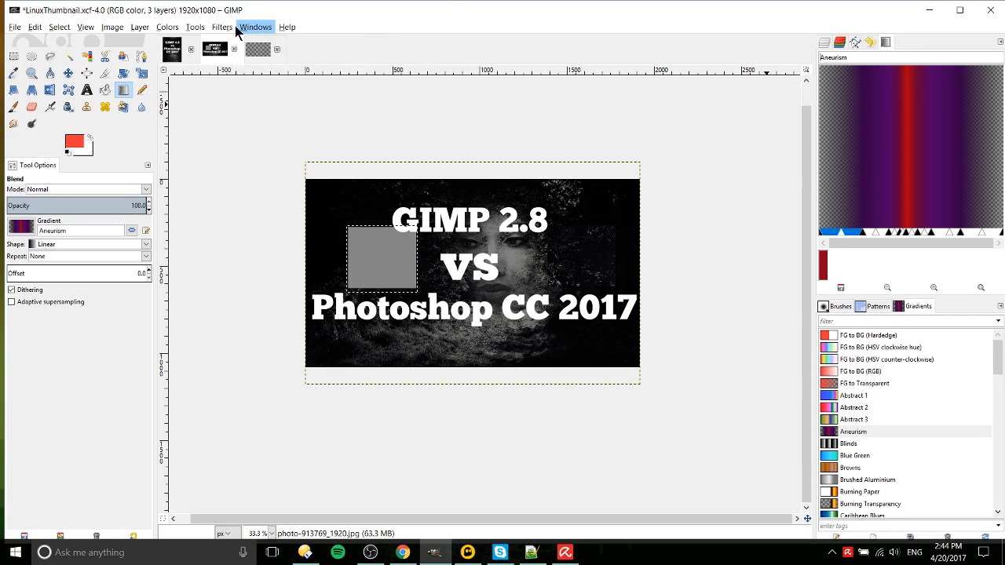
pyautogui.click(226, 27)
pyautogui.moveTo(202, 29)
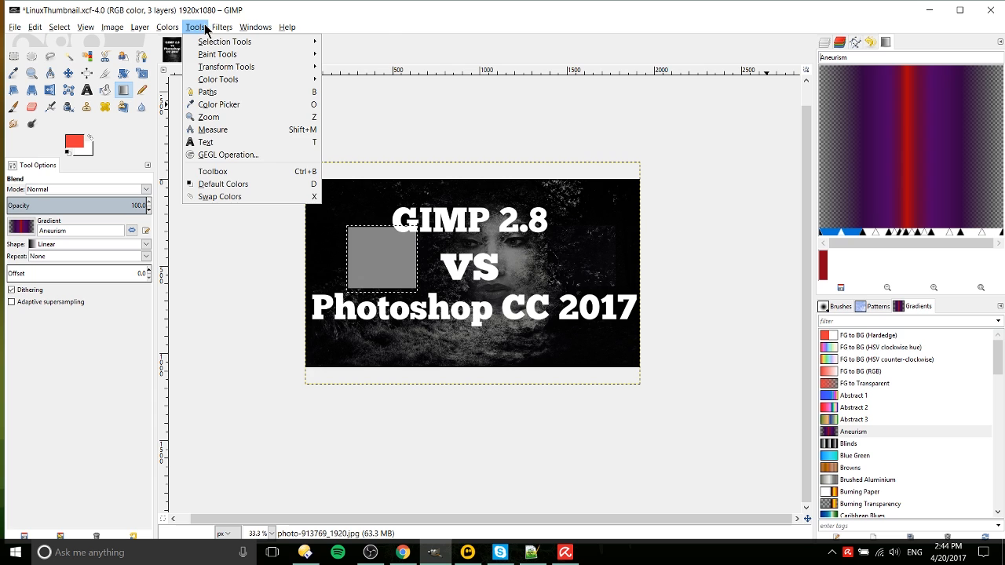
pyautogui.moveTo(255, 26)
pyautogui.moveTo(274, 54)
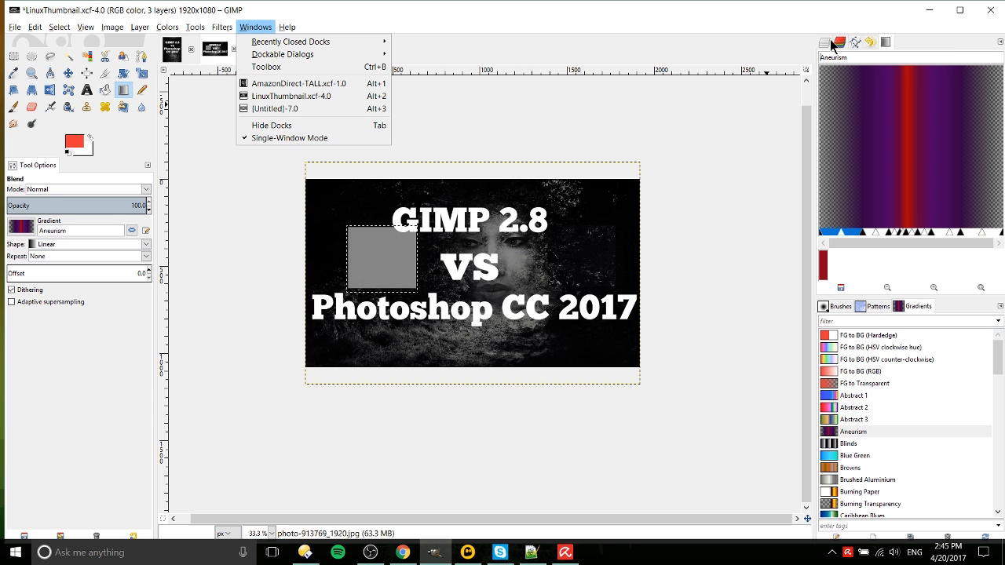
pyautogui.click(250, 29)
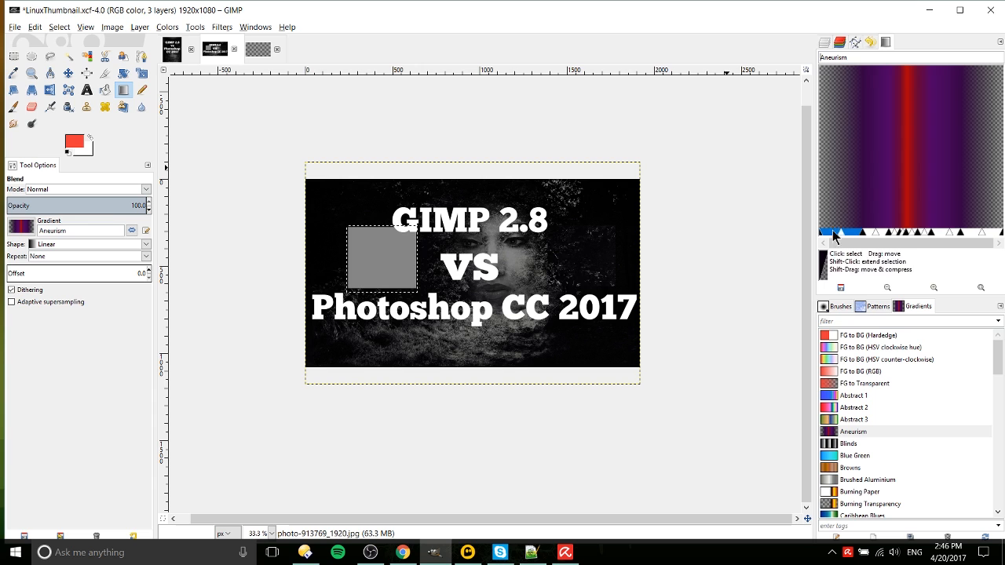
# Examine how the Aneurism gradient is divided by selecting several of its segments in turn.
pyautogui.click(862, 232)
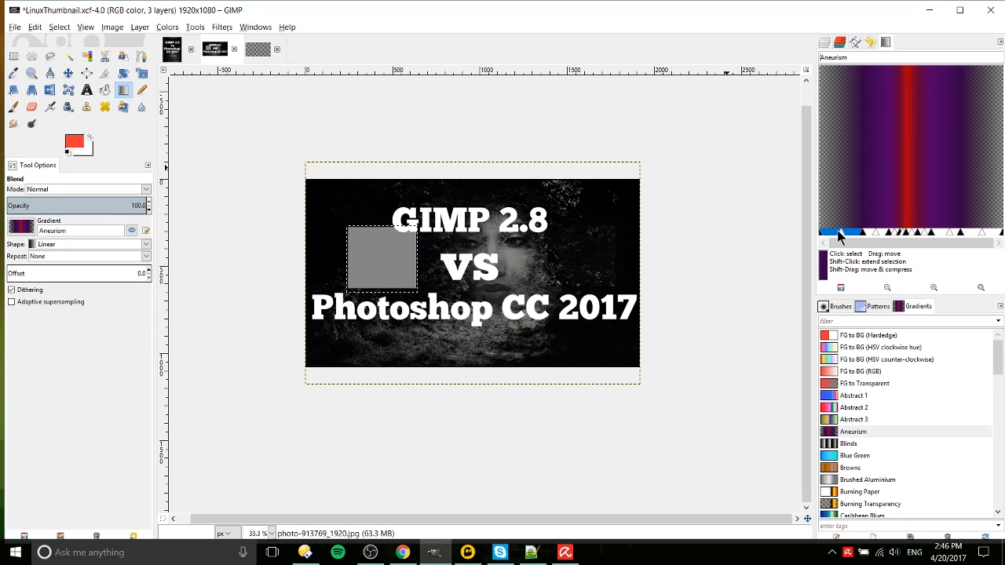
pyautogui.click(873, 234)
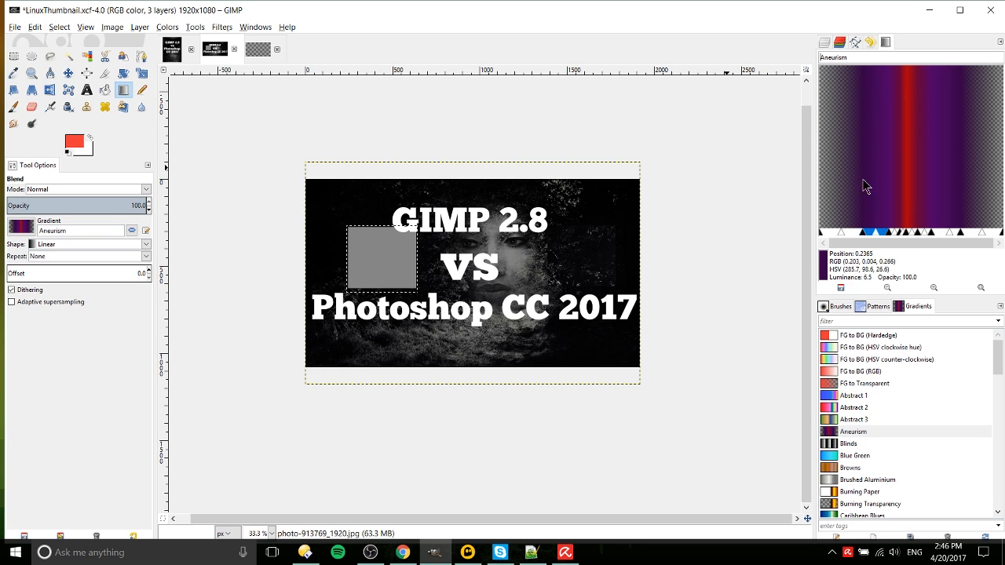
pyautogui.click(893, 232)
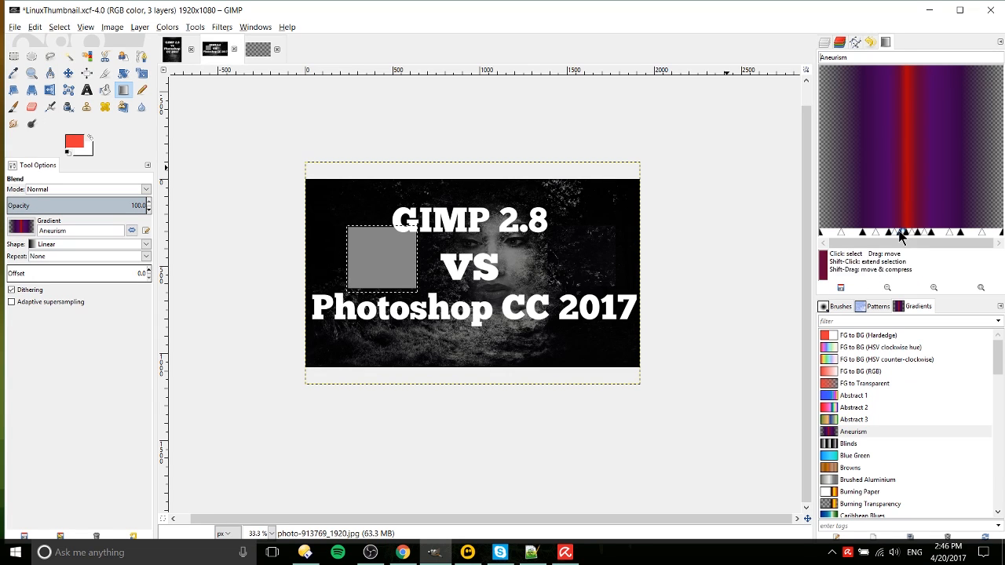
pyautogui.click(911, 234)
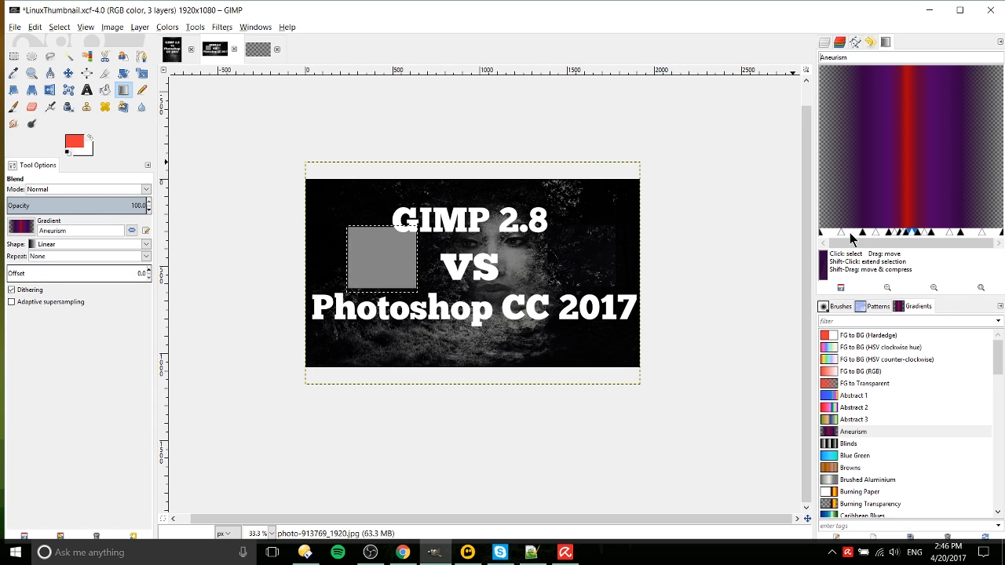
# Switch to the FG to BG (Hardedge) gradient and view the left colour options of its first segment.
pyautogui.click(911, 335)
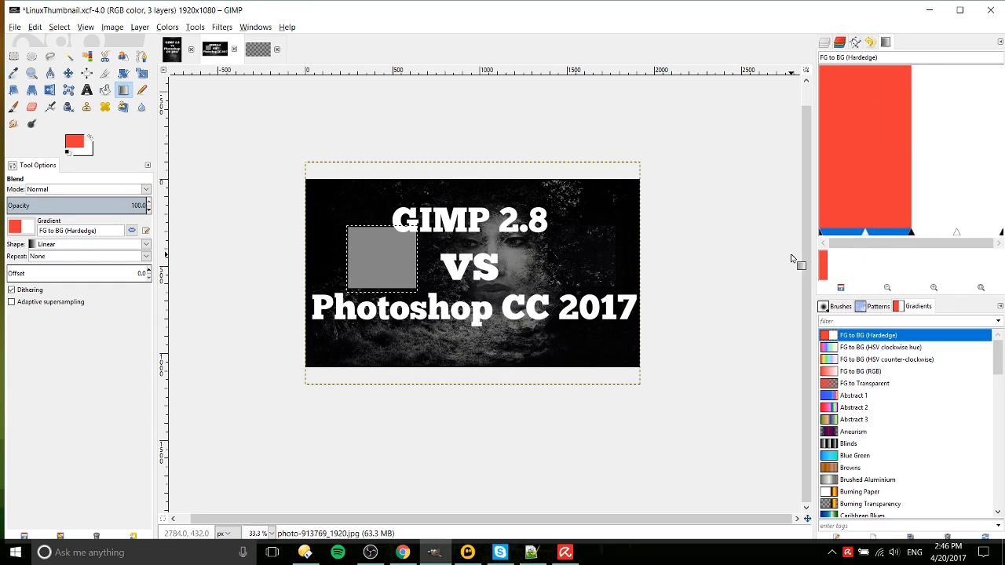
pyautogui.rightClick(843, 234)
pyautogui.moveTo(824, 241)
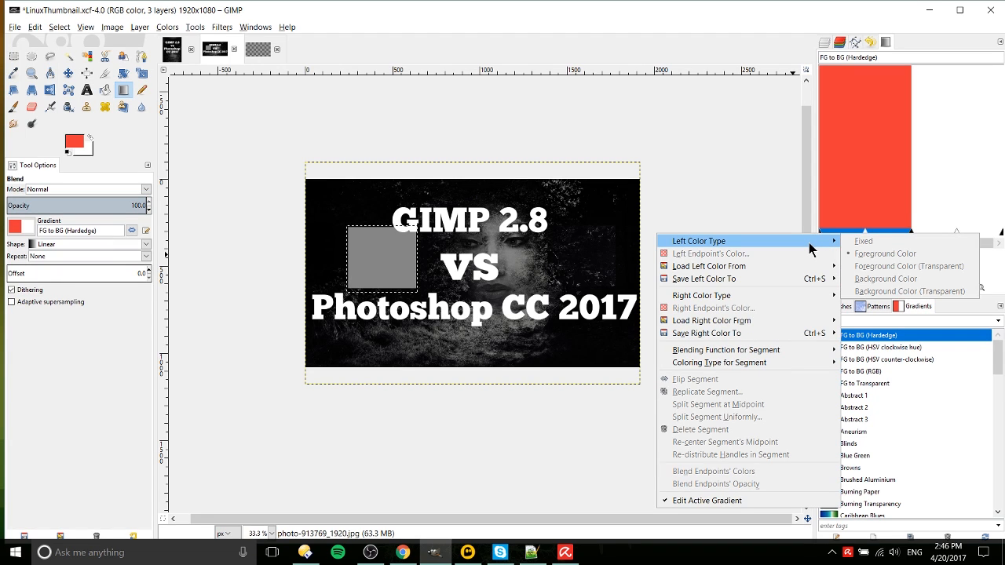
pyautogui.moveTo(812, 269)
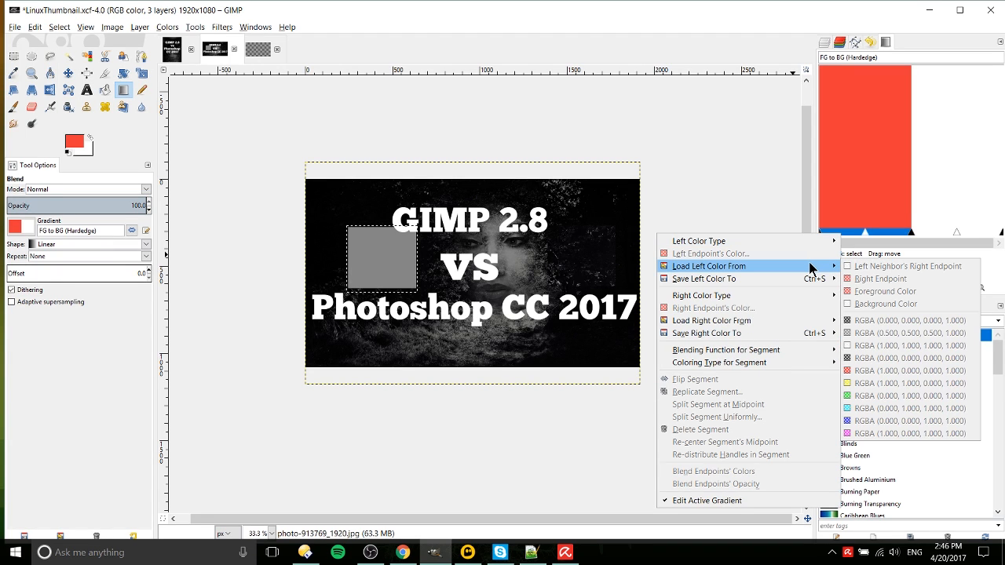
pyautogui.click(909, 370)
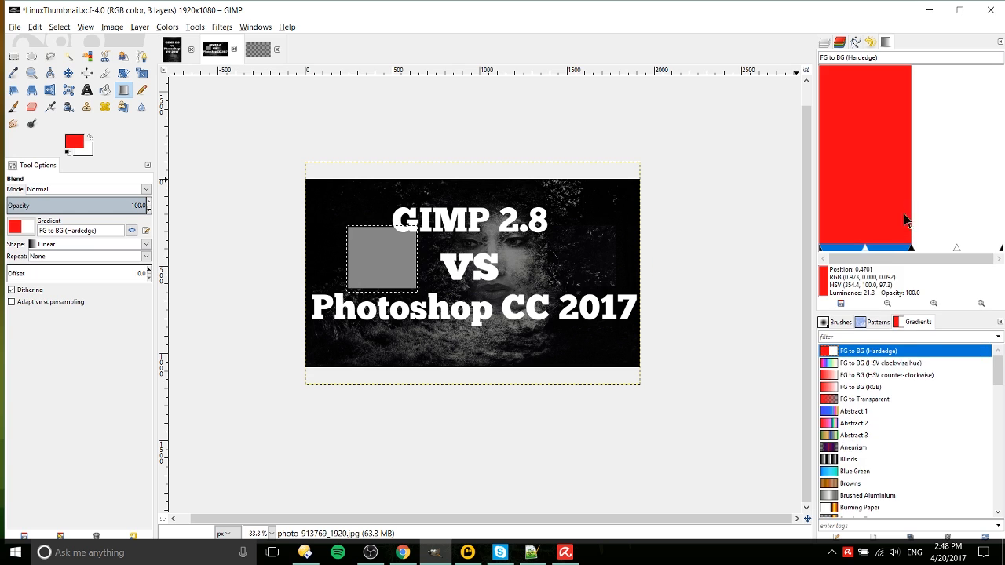
# Browse the gradient list to its end and check the Hardedge segment's left colour options again.
pyautogui.scroll(-5, 922, 389)
pyautogui.scroll(-10, 925, 389)
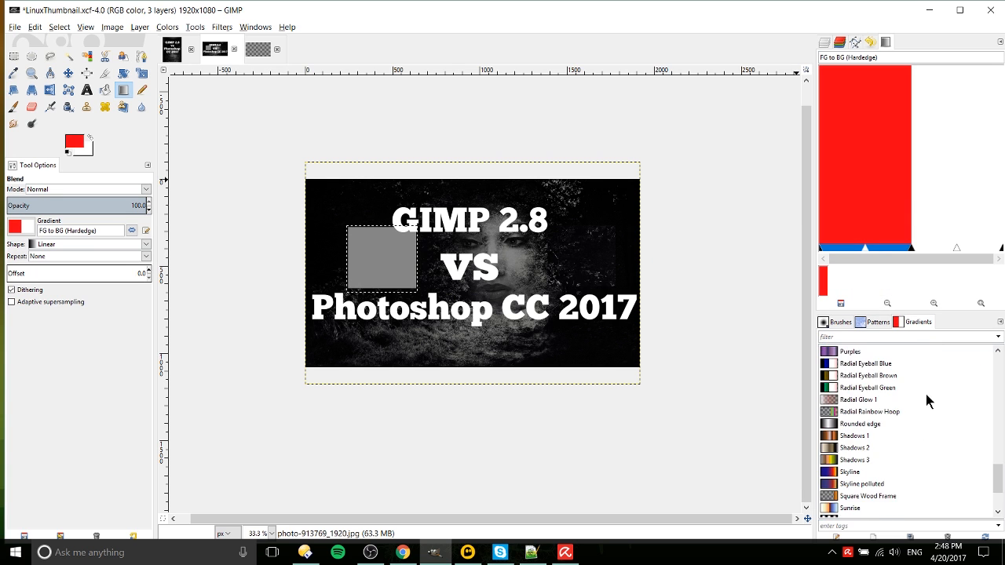
pyautogui.rightClick(824, 252)
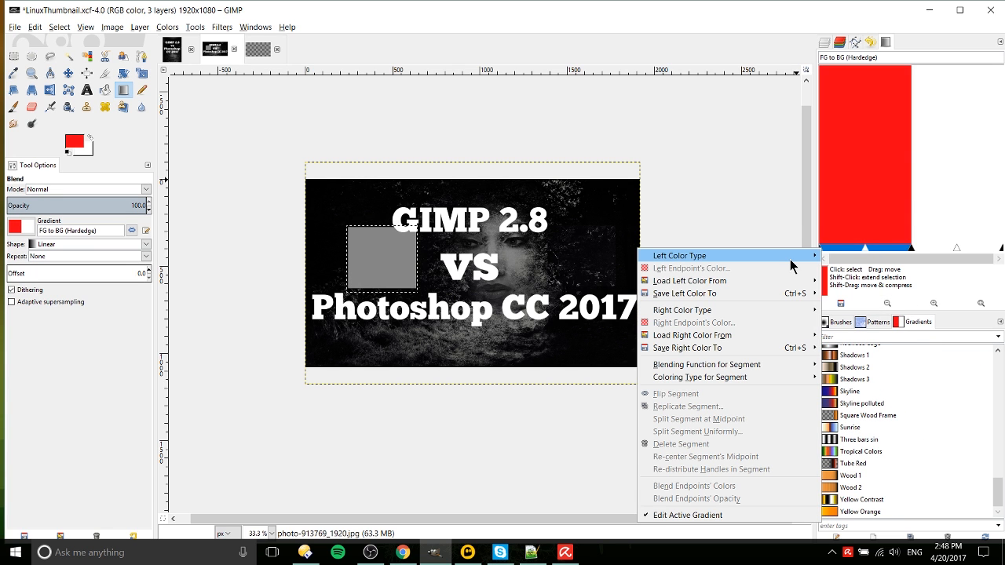
pyautogui.moveTo(791, 265)
pyautogui.moveTo(793, 288)
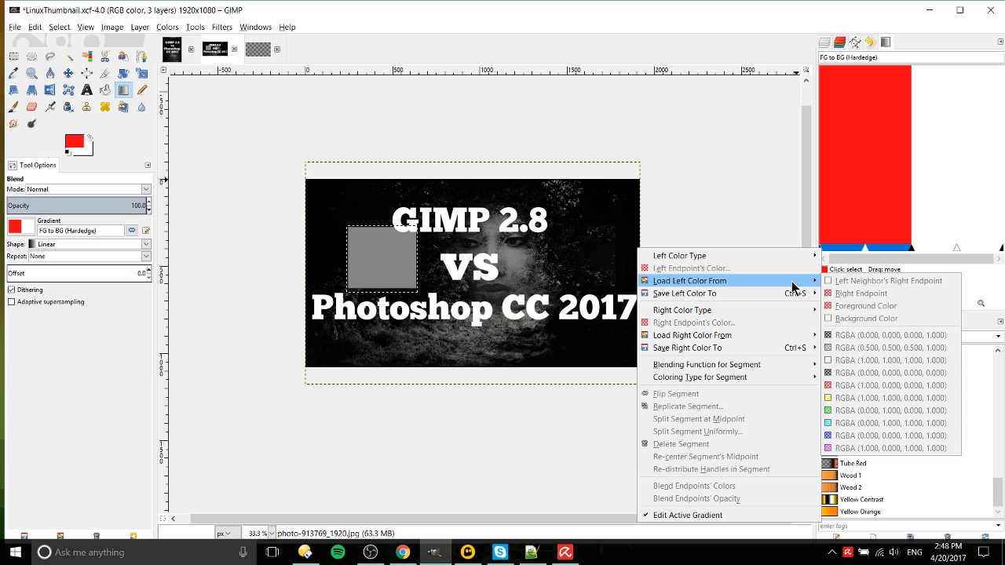
pyautogui.click(849, 249)
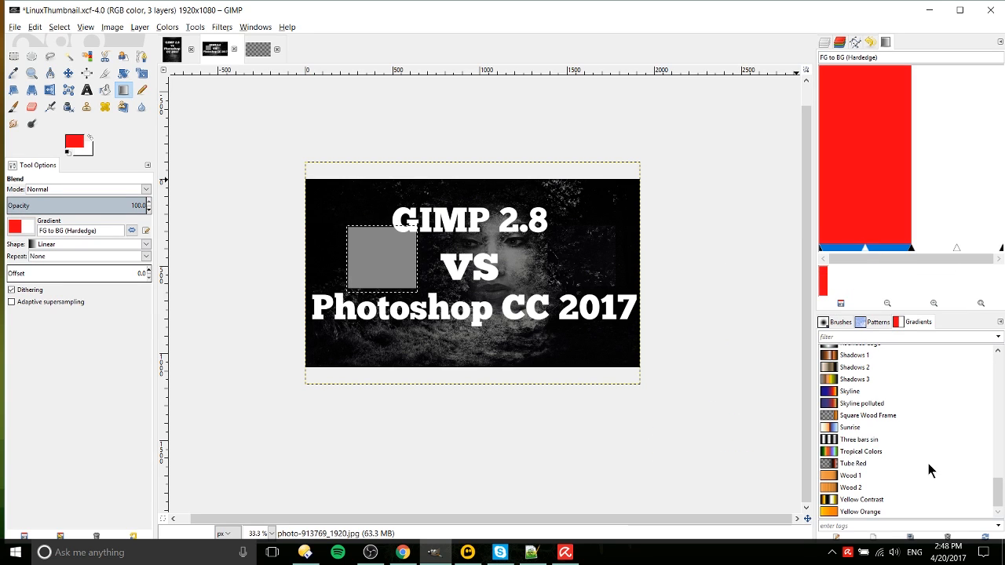
# Create a new gradient and set its left endpoint colour to dark blue.
pyautogui.click(872, 538)
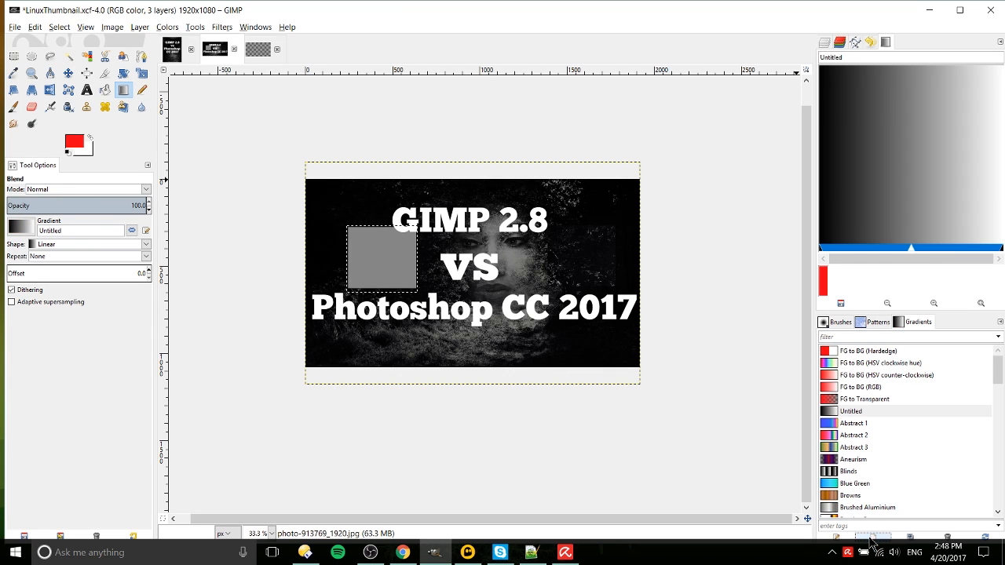
pyautogui.rightClick(824, 252)
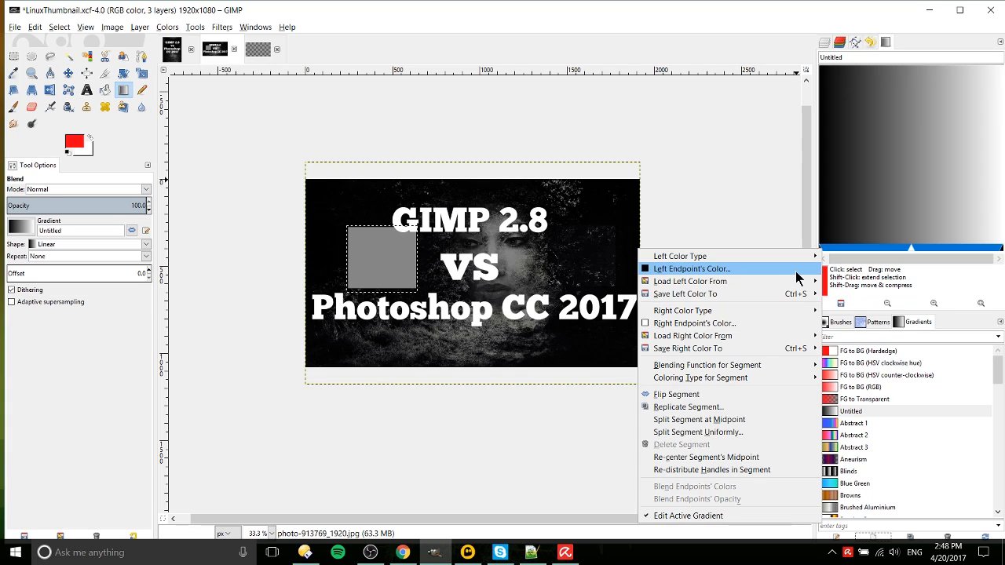
pyautogui.click(796, 272)
pyautogui.moveTo(738, 170); pyautogui.dragTo(554, 169)
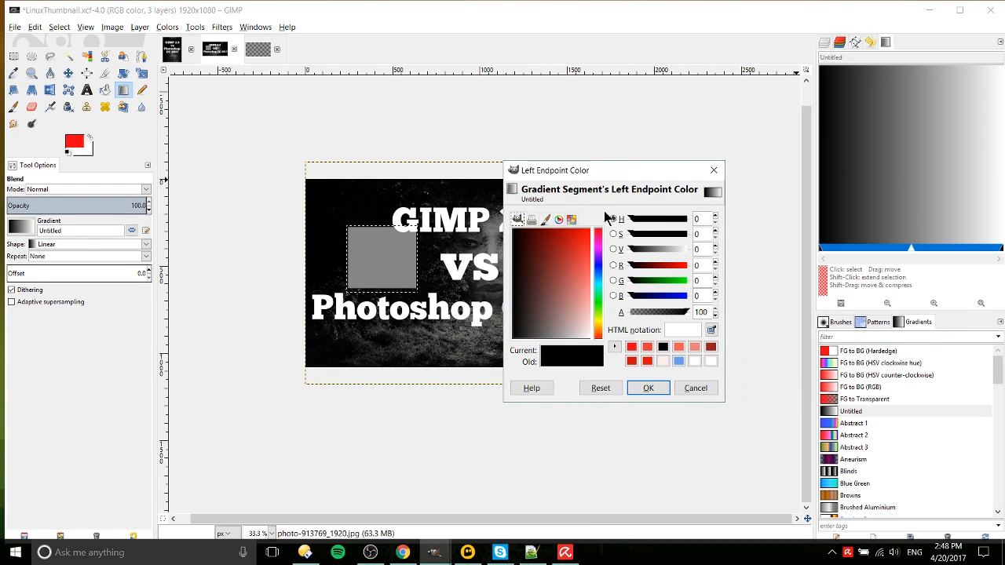
pyautogui.click(582, 239)
pyautogui.moveTo(582, 240); pyautogui.dragTo(538, 264)
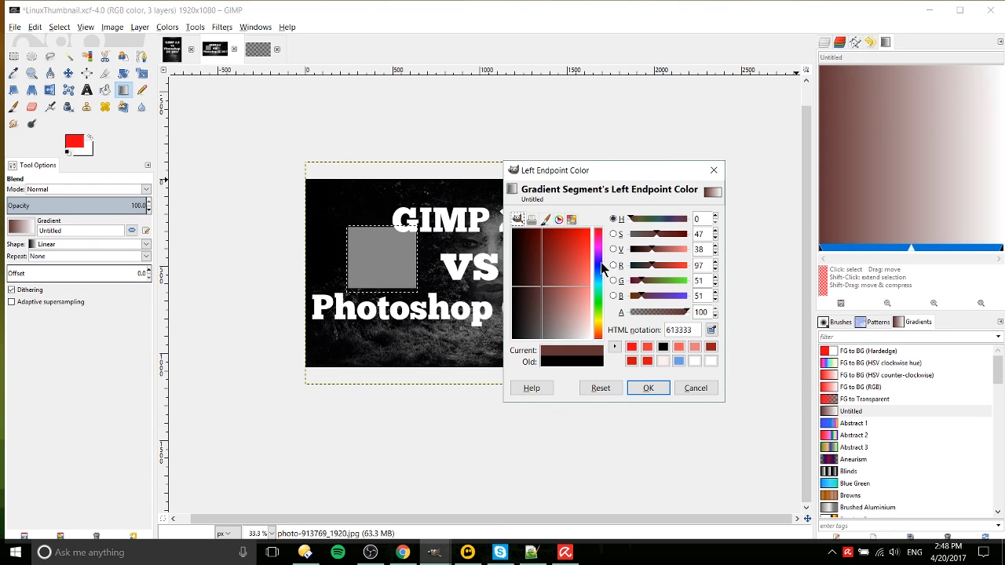
pyautogui.click(599, 263)
pyautogui.click(540, 259)
pyautogui.click(643, 388)
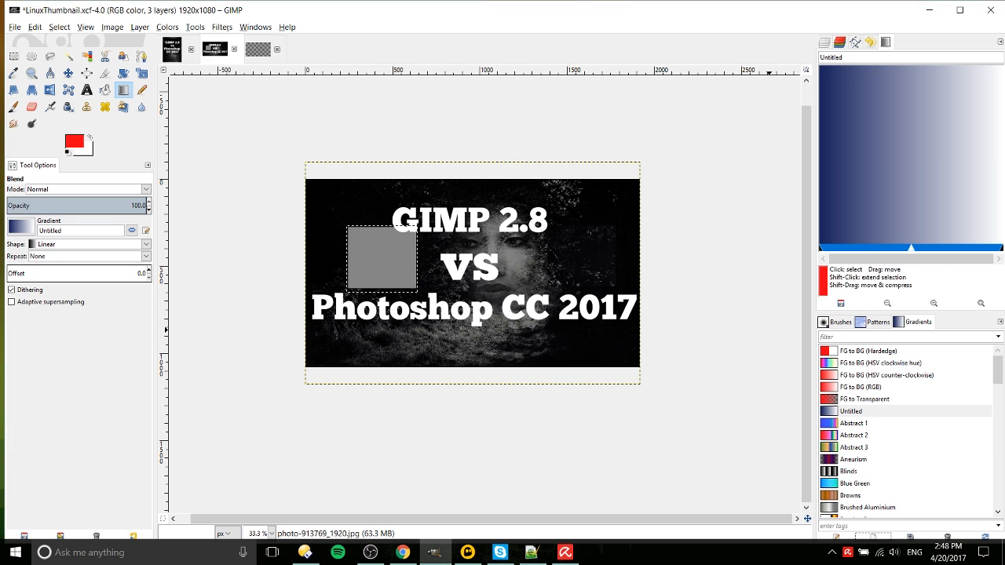
# Set the new gradient's right endpoint colour to turquoise 4ef1d4 with reduced opacity.
pyautogui.rightClick(915, 249)
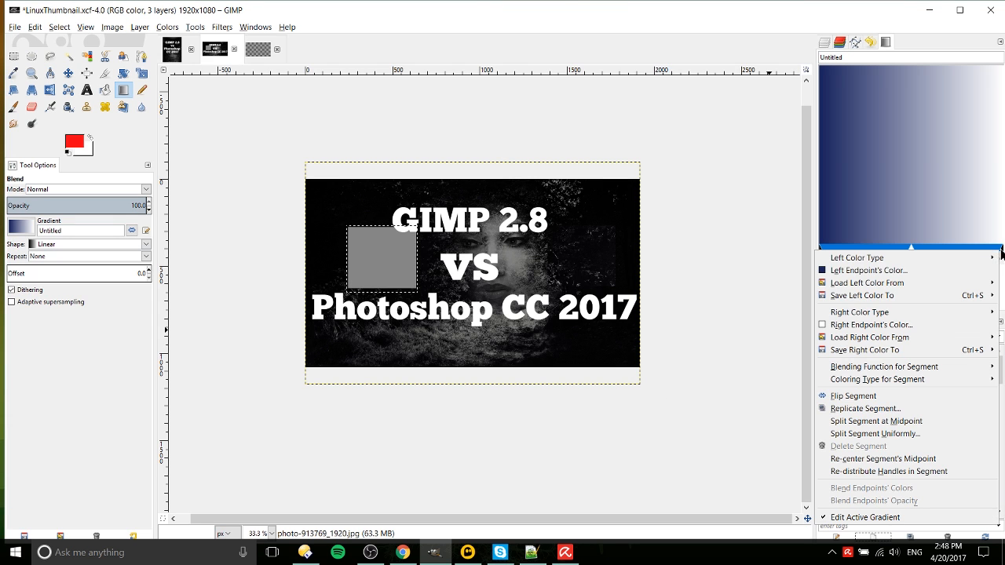
pyautogui.click(915, 324)
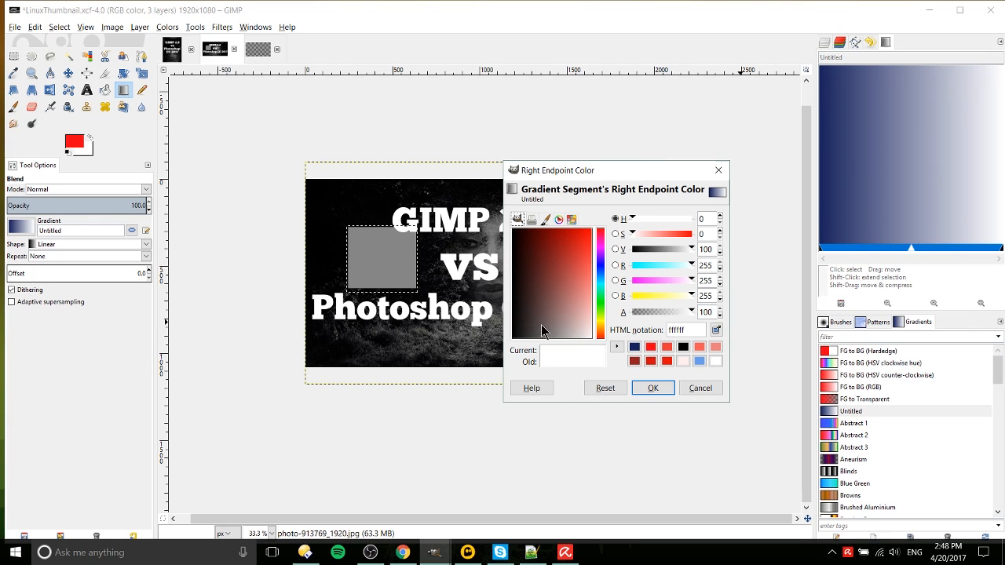
pyautogui.moveTo(606, 267); pyautogui.dragTo(605, 285)
pyautogui.click(588, 266)
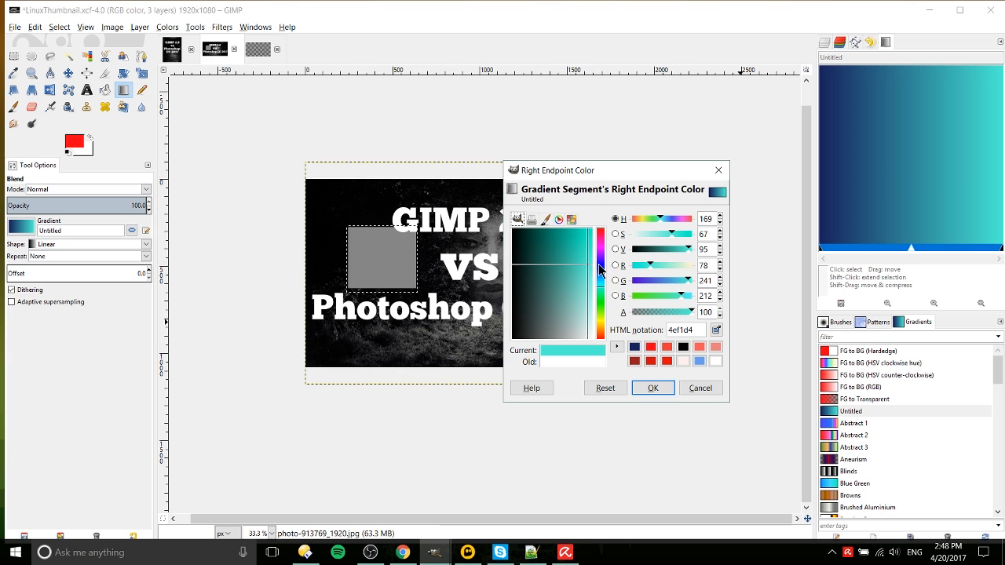
pyautogui.moveTo(687, 311); pyautogui.dragTo(663, 312)
pyautogui.click(658, 390)
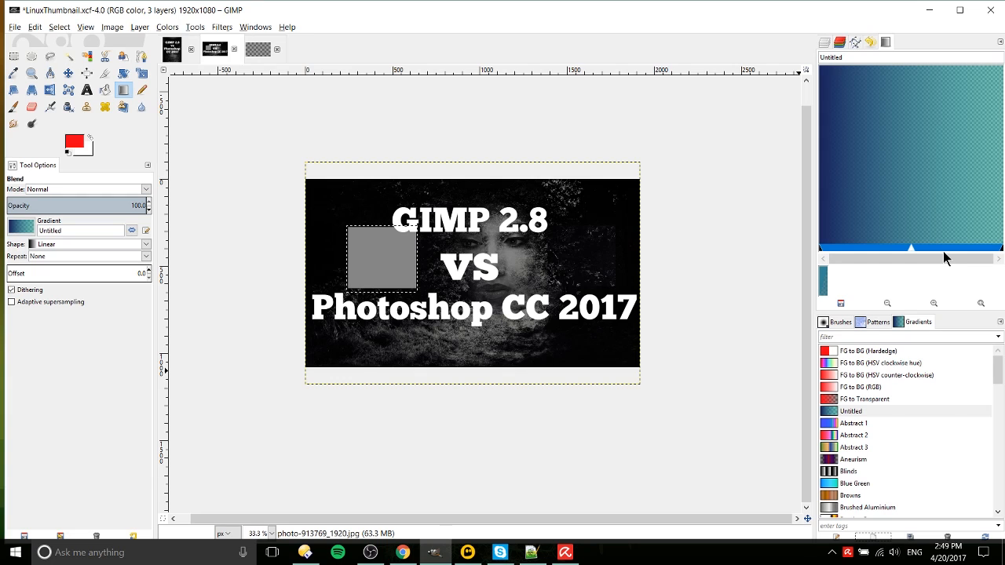
# Split the gradient segment at its midpoint and shift the new boundary towards the dark blue end.
pyautogui.rightClick(943, 248)
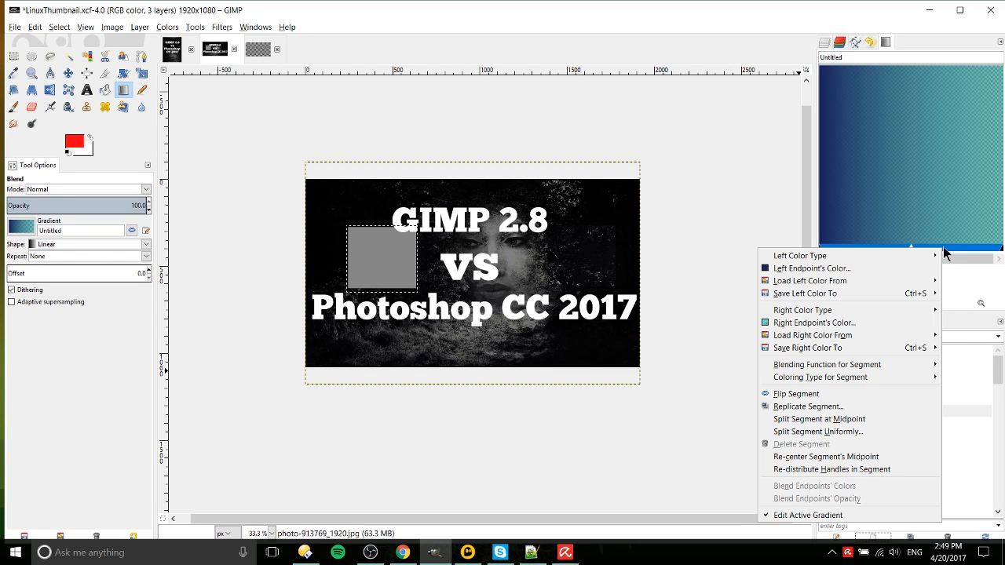
pyautogui.click(866, 419)
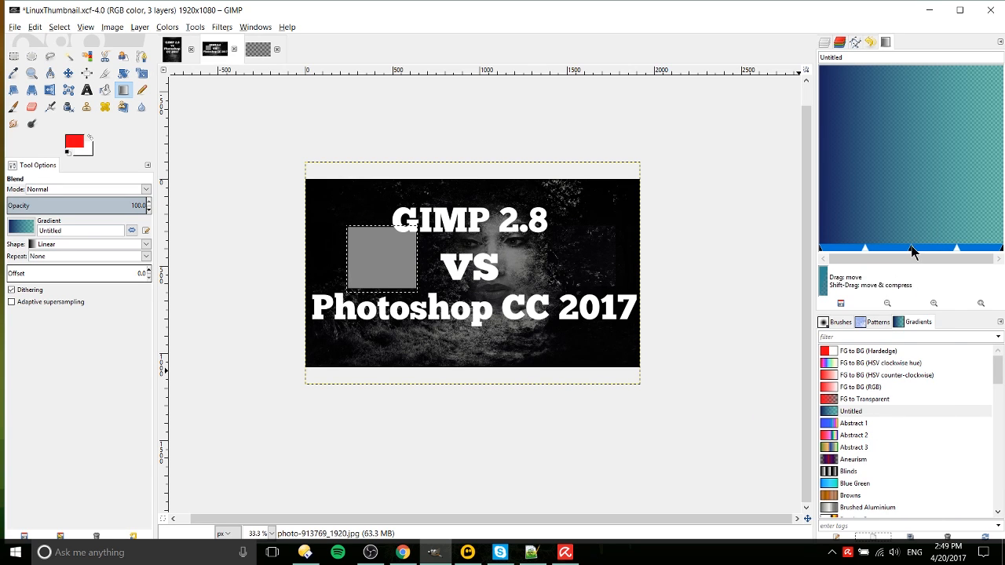
pyautogui.moveTo(919, 254); pyautogui.dragTo(940, 252)
pyautogui.moveTo(949, 250); pyautogui.dragTo(894, 251)
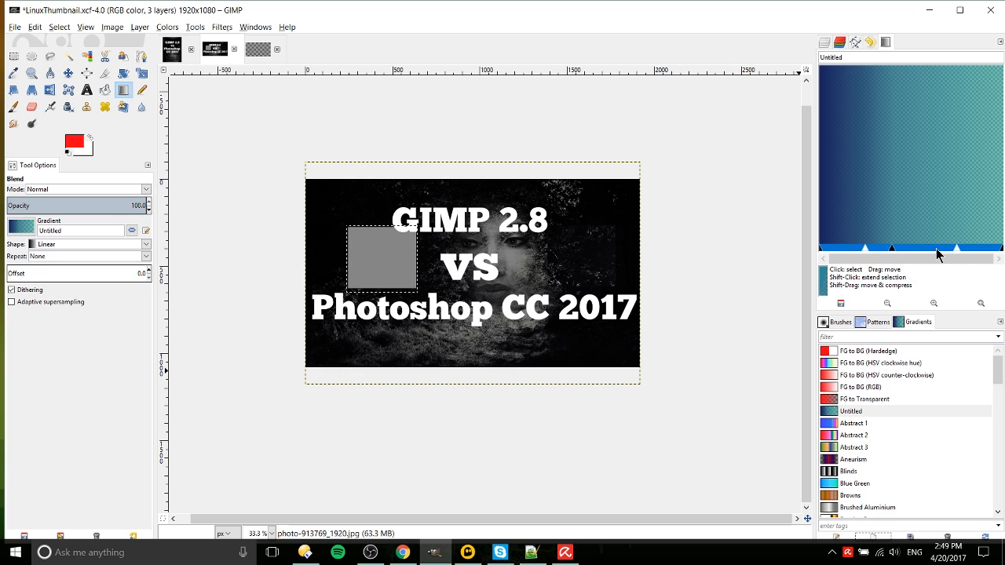
# Set the right endpoint colour of the gradient's first segment to purple 7e236e.
pyautogui.rightClick(895, 252)
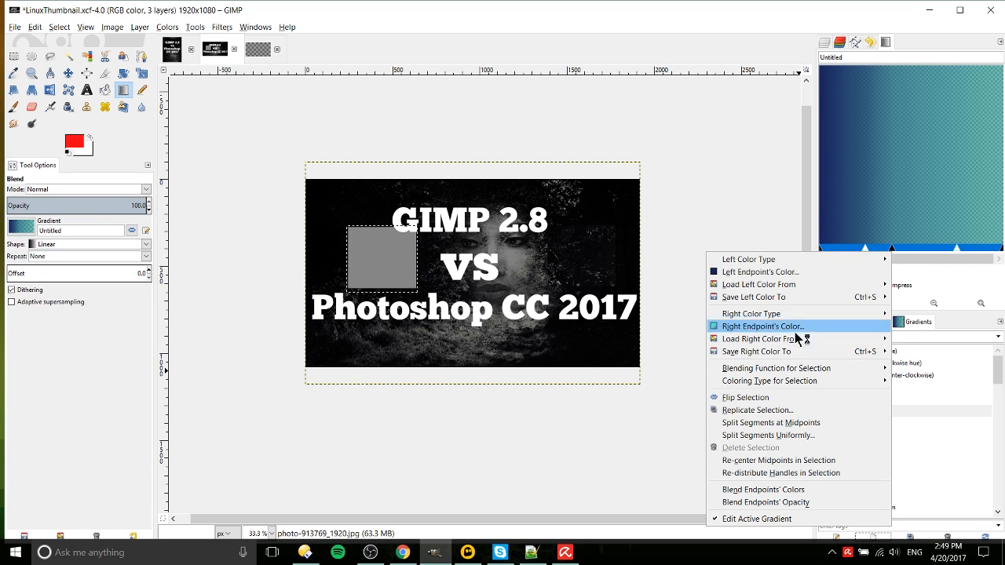
pyautogui.click(884, 247)
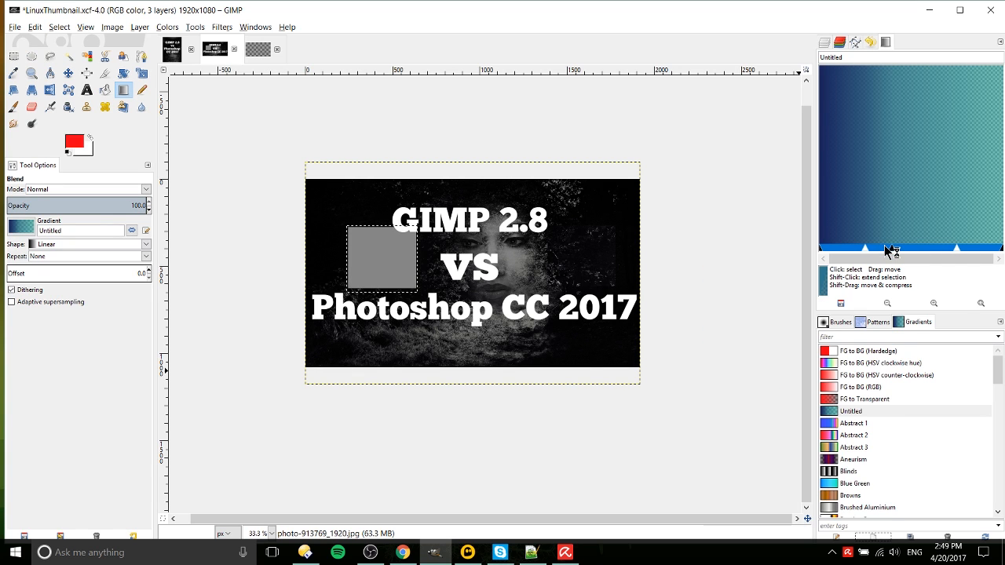
pyautogui.rightClick(891, 248)
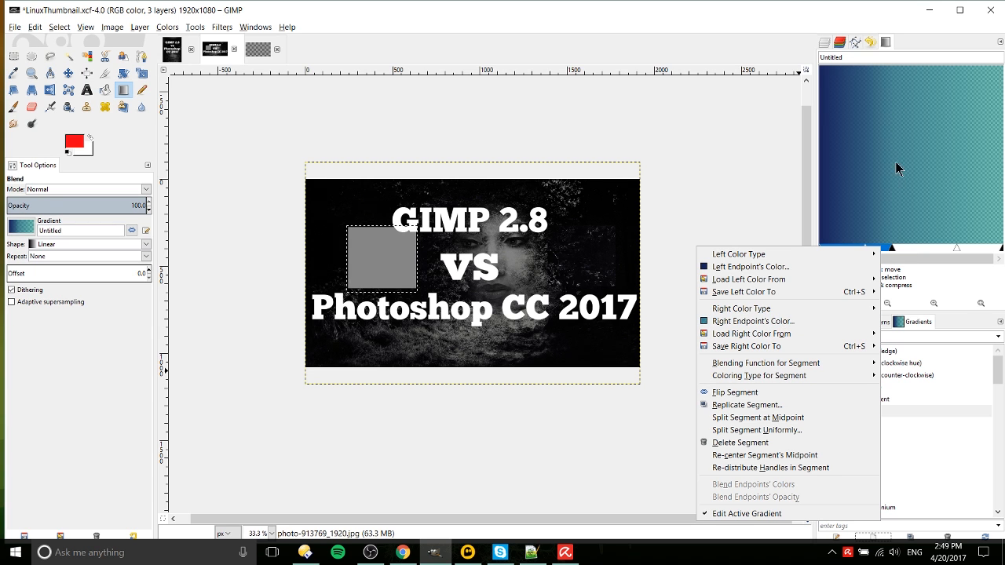
pyautogui.click(795, 321)
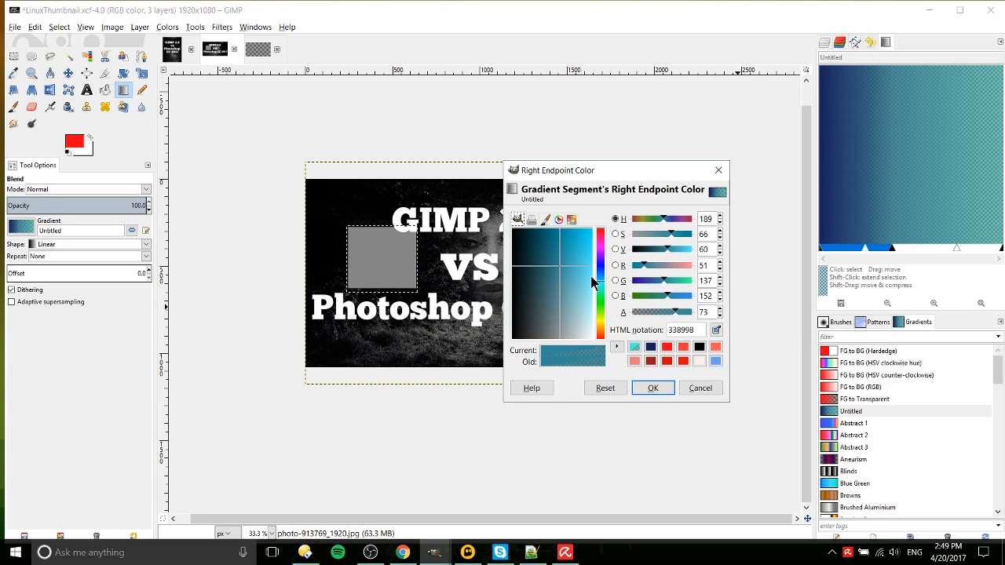
pyautogui.click(599, 243)
pyautogui.moveTo(573, 262)
pyautogui.mouseDown()
pyautogui.moveTo(545, 262)
pyautogui.moveTo(555, 267)
pyautogui.mouseUp()
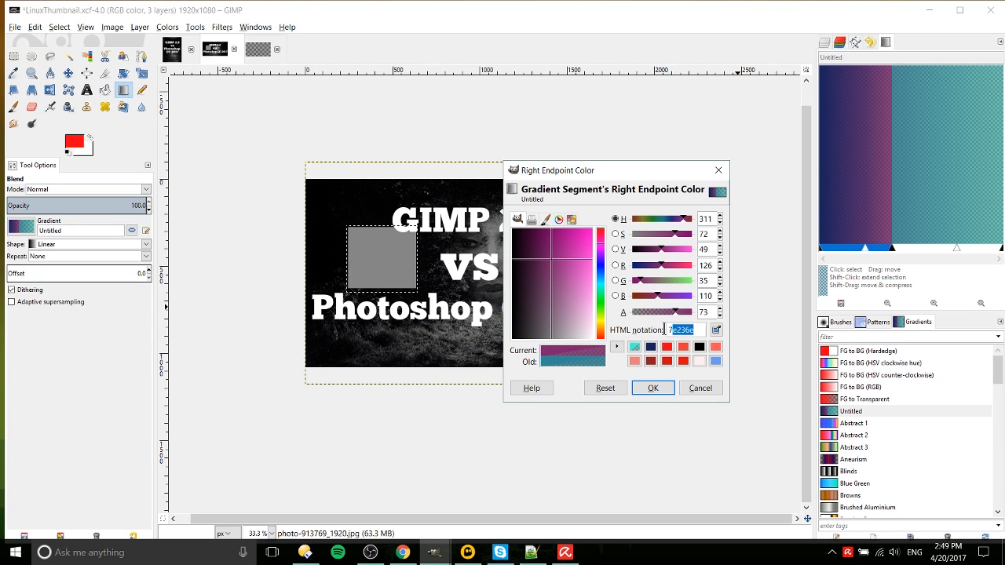
pyautogui.click(653, 389)
# Set the left endpoint colour of the gradient's second segment to the same purple, 7e236e.
pyautogui.click(913, 250)
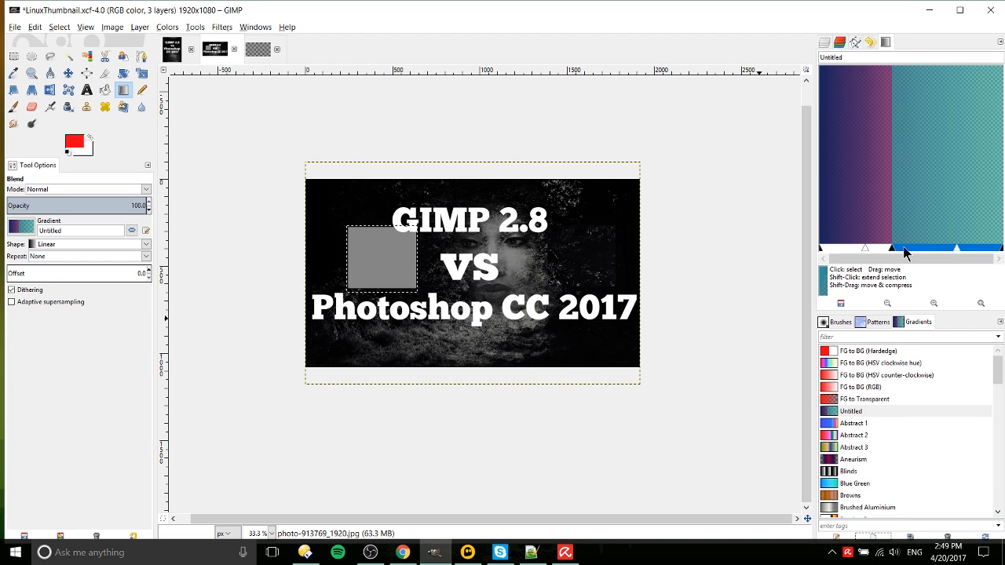
pyautogui.rightClick(901, 251)
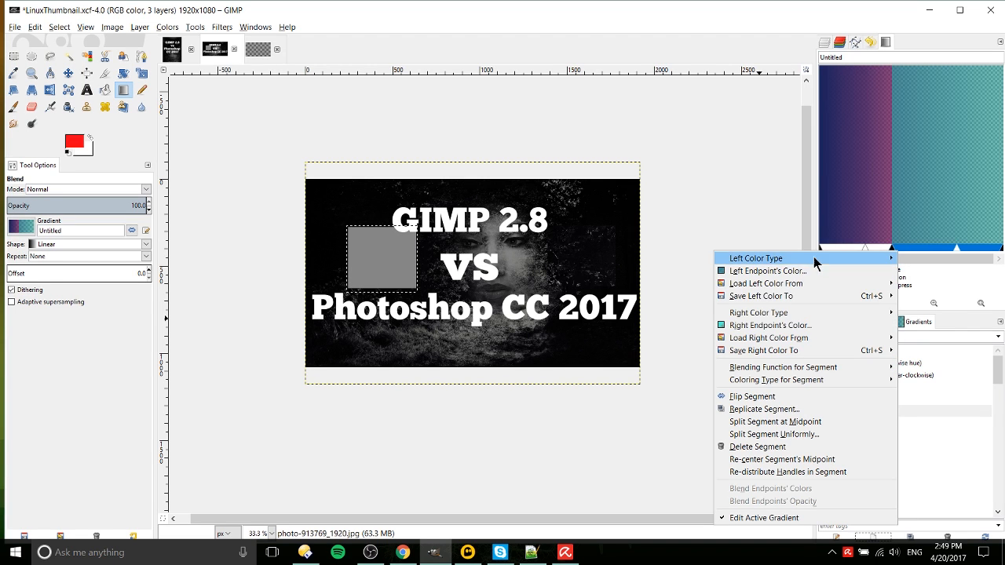
pyautogui.click(777, 271)
pyautogui.doubleClick(679, 330)
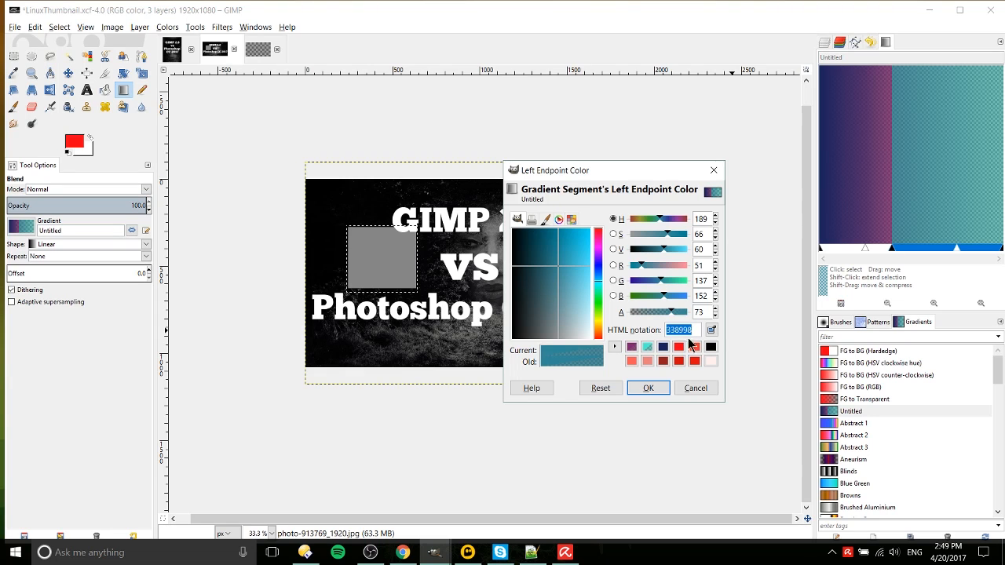
pyautogui.click(651, 389)
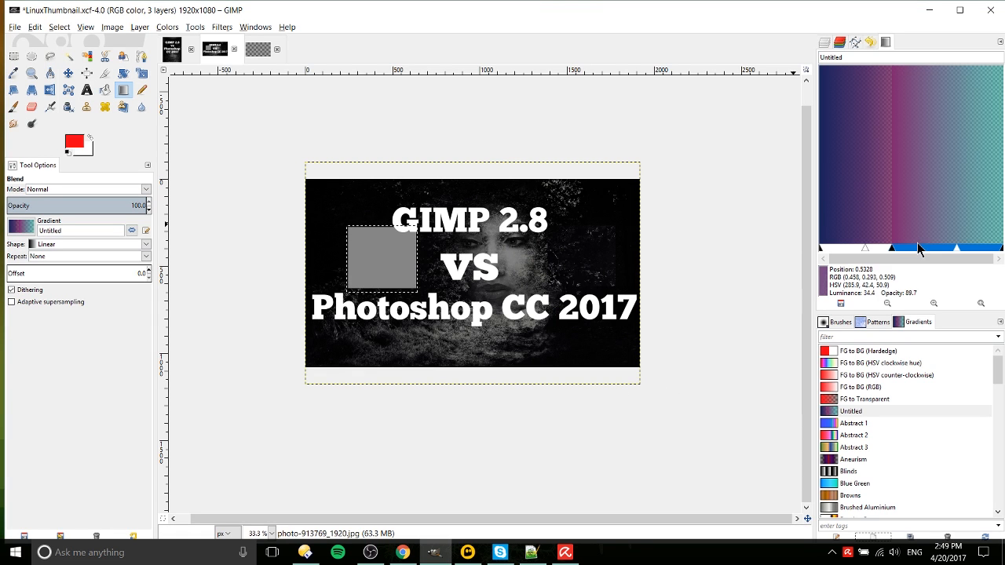
# Pick a muted purple from the gradient preview as the foreground colour, and activate Ellipse Select with the Layers dialog shown.
pyautogui.moveTo(885, 195); pyautogui.dragTo(917, 134)
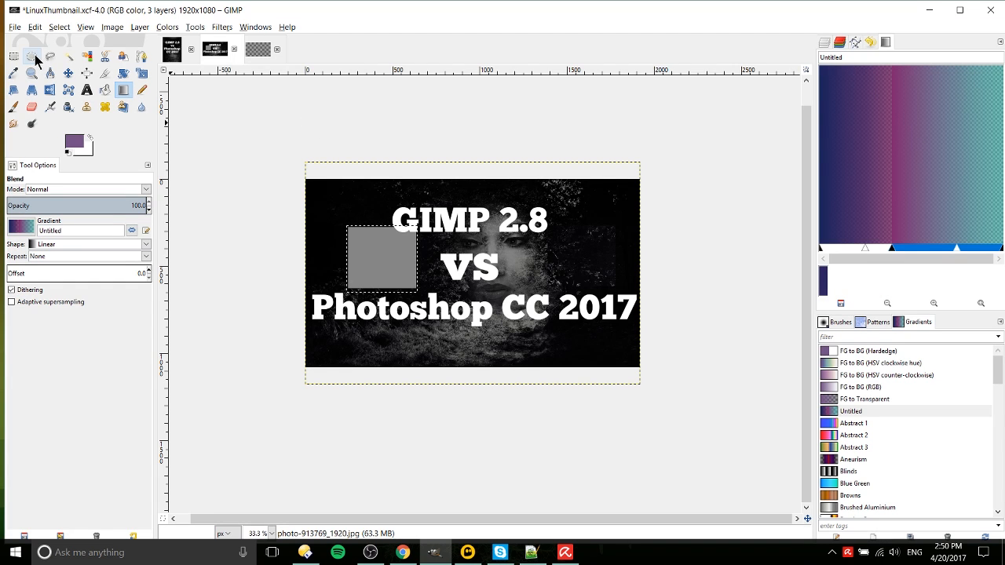
pyautogui.click(825, 43)
pyautogui.click(31, 57)
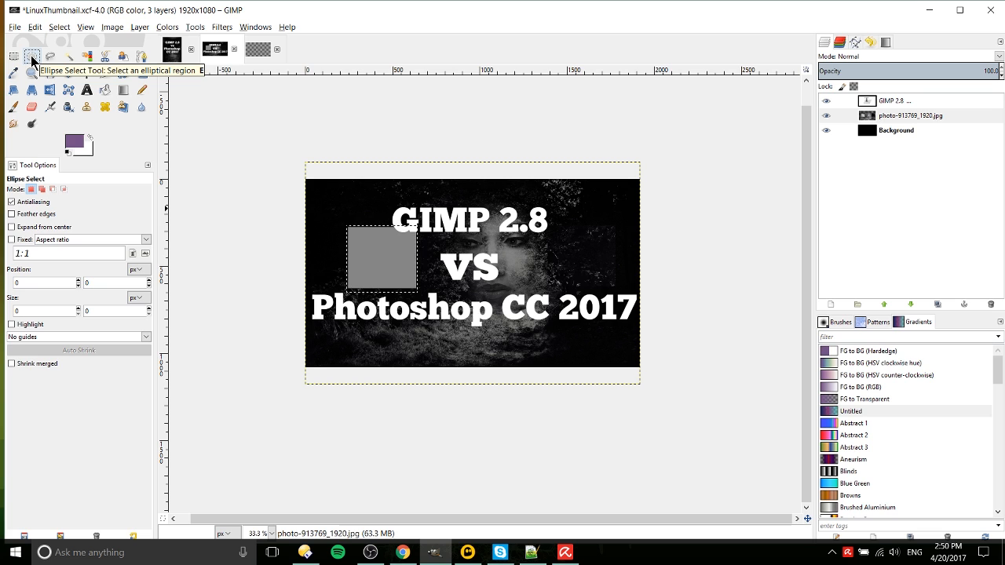
# Draw an elliptical selection beside the VS text, reshape it to 708 × 270 px at 1119, 333, and cut its pixels from the photo layer.
pyautogui.moveTo(517, 237); pyautogui.dragTo(590, 301)
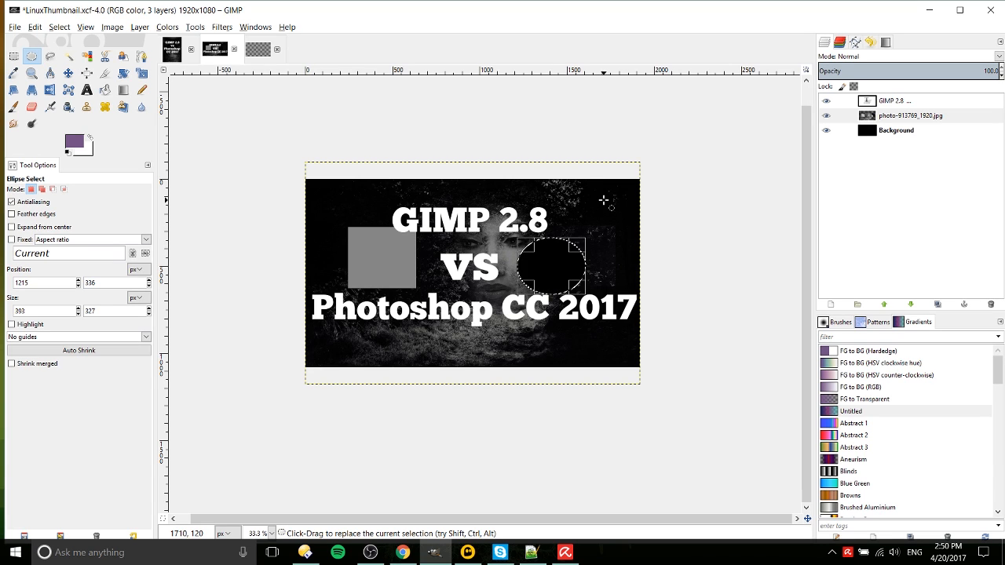
pyautogui.hotkey('ctrl', 'z')
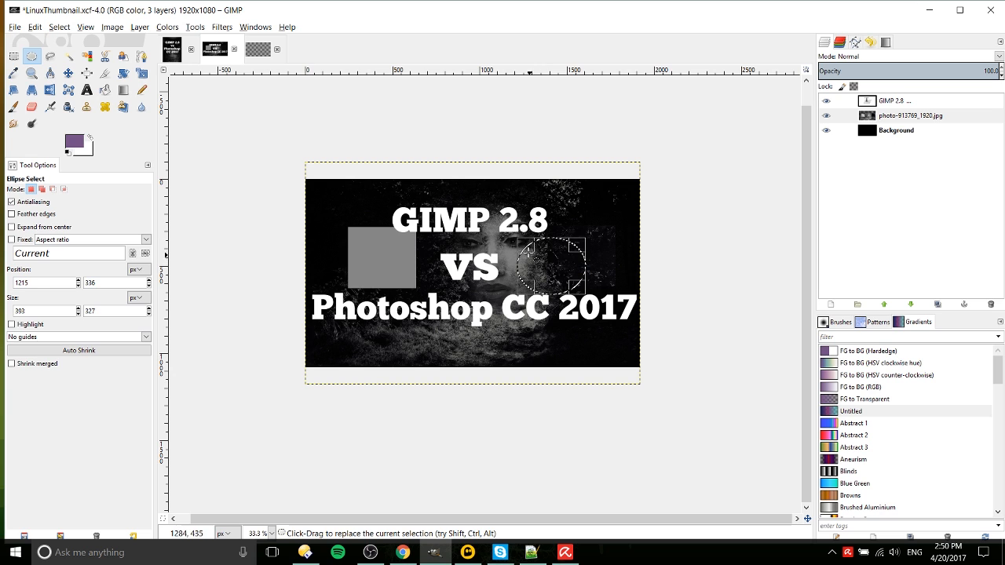
pyautogui.moveTo(529, 253); pyautogui.dragTo(440, 229)
pyautogui.moveTo(568, 224); pyautogui.dragTo(538, 259)
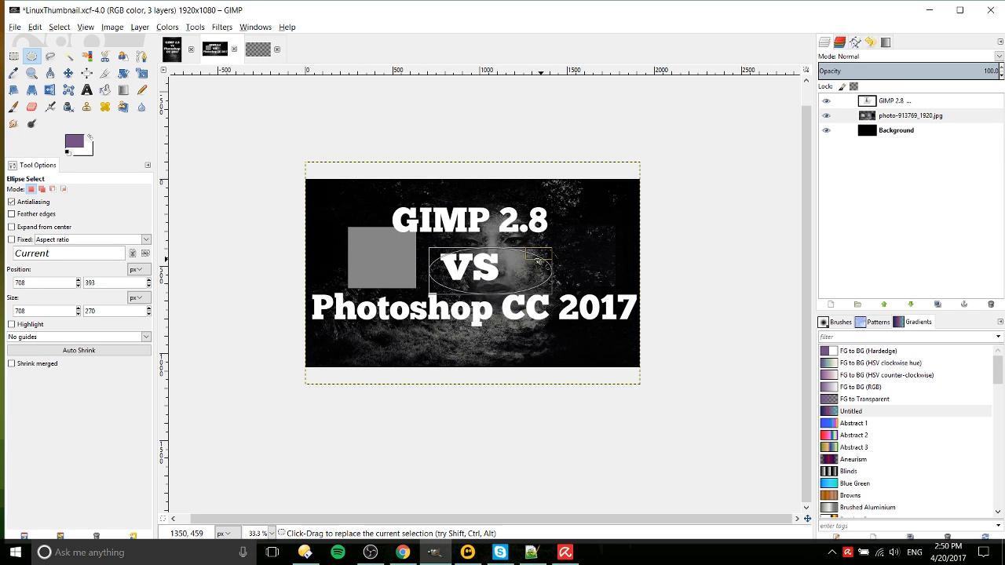
pyautogui.hotkey('ctrl', 'x')
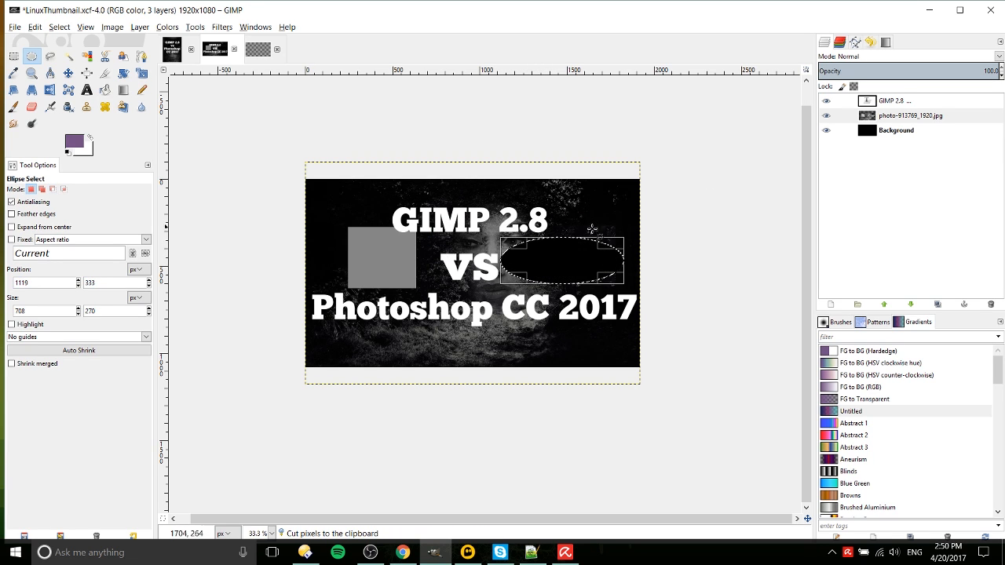
# Paste the cut ellipse and move the floating selection above the black hole, overlapping the end of the GIMP 2.8 text.
pyautogui.hotkey('ctrl', 'v')
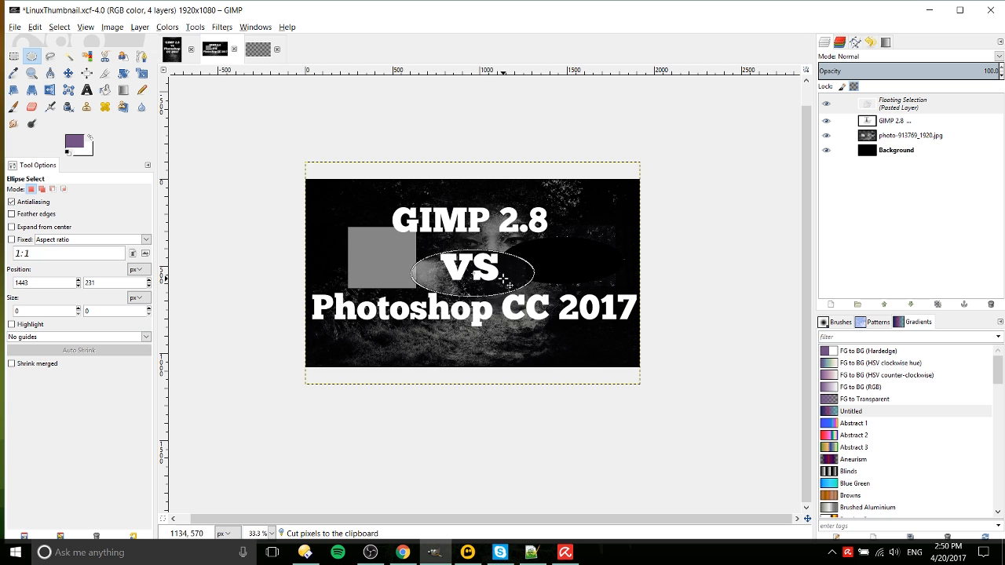
pyautogui.click(907, 107)
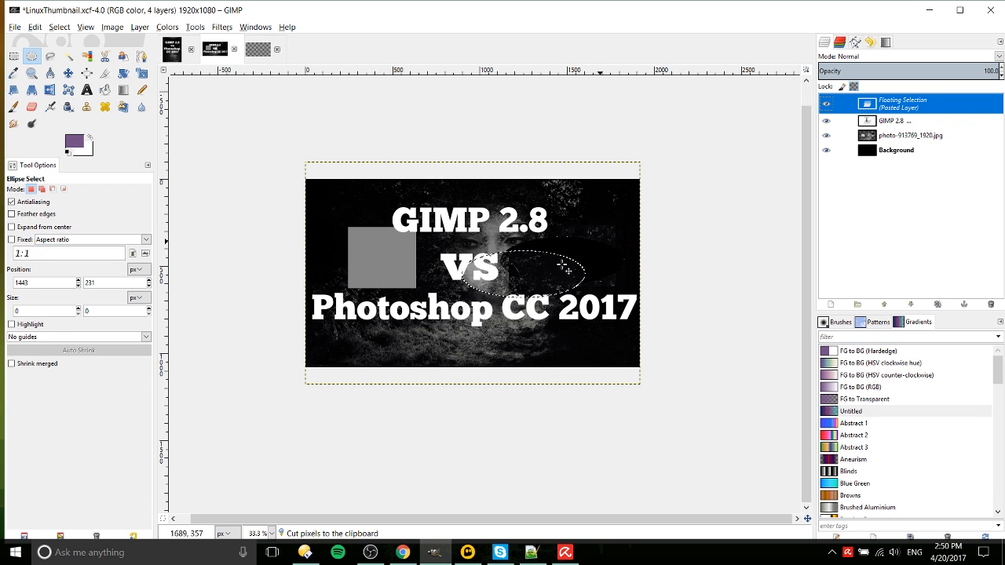
pyautogui.moveTo(559, 273); pyautogui.dragTo(601, 220)
pyautogui.click(920, 108)
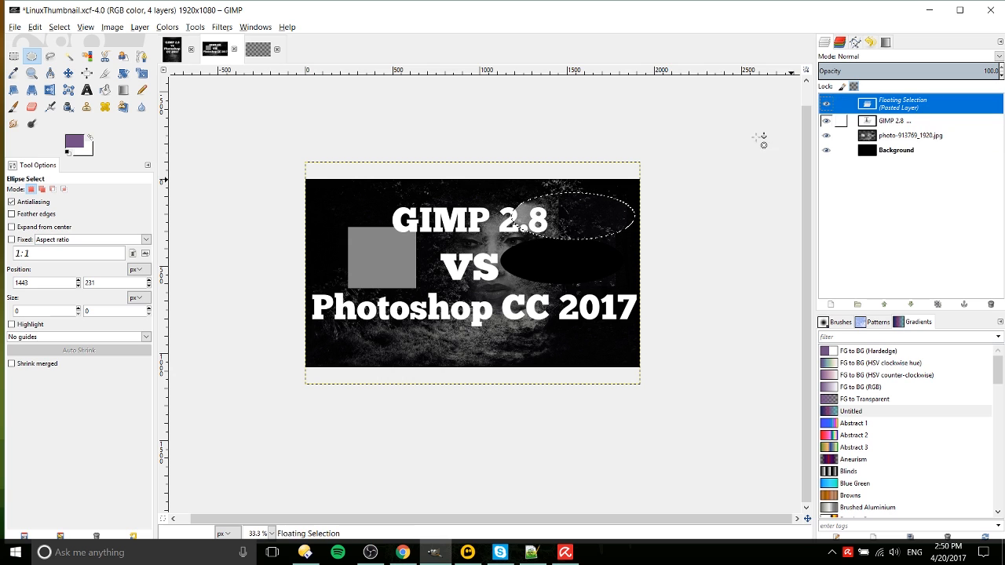
# Try anchoring the floating selection to the photo layer, undoing each attempt.
pyautogui.click(542, 192)
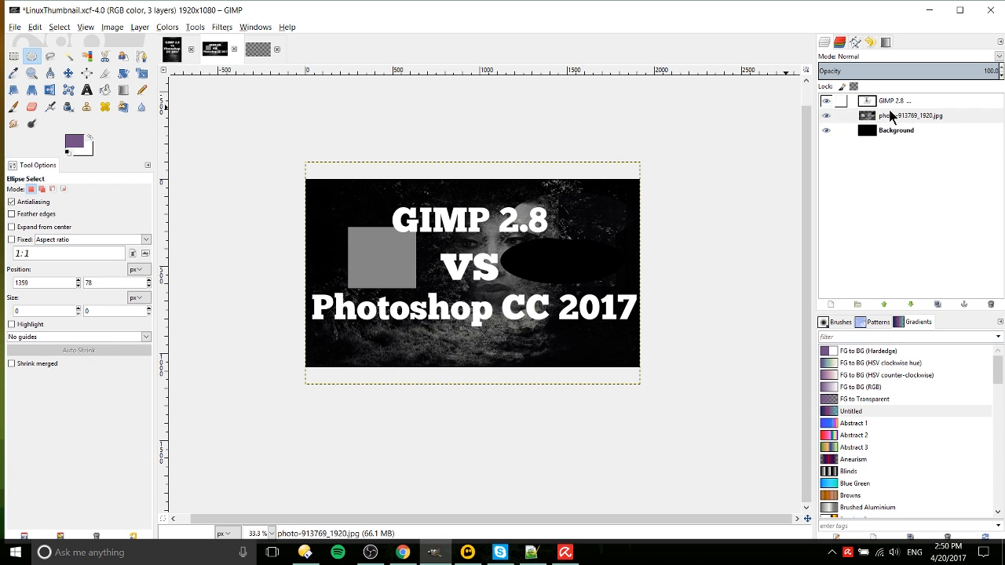
pyautogui.hotkey('ctrl', 'z')
pyautogui.click(607, 181)
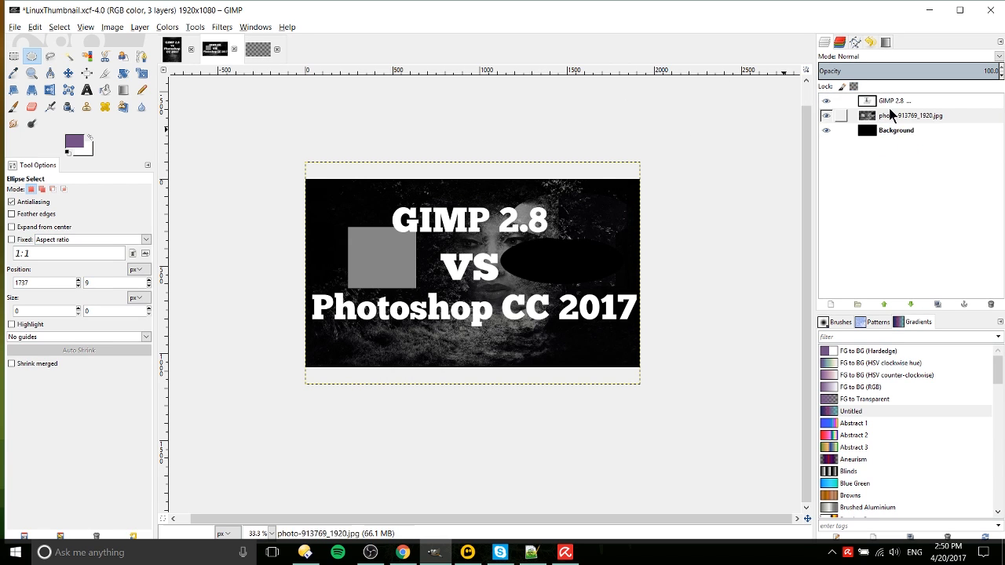
pyautogui.hotkey('ctrl', 'z')
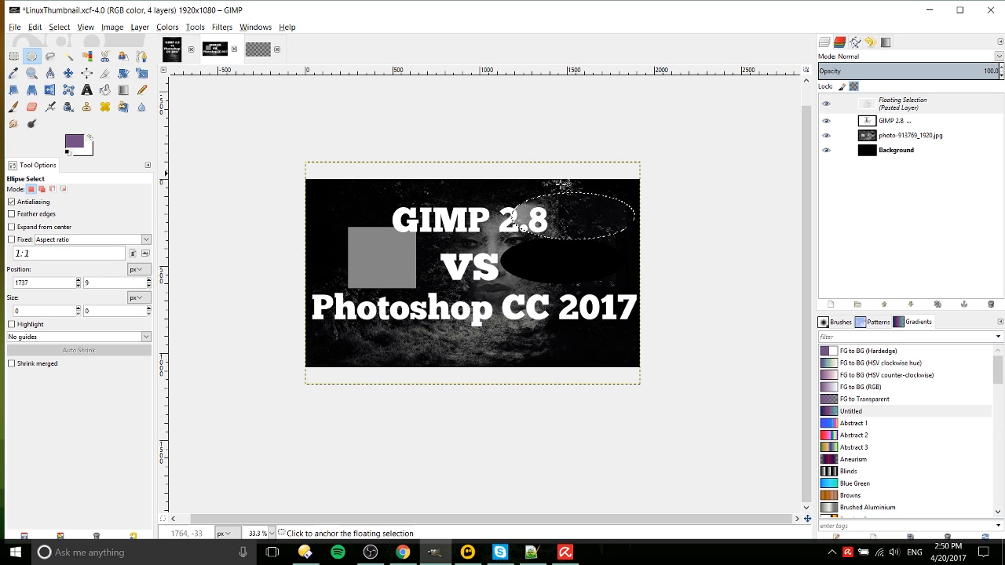
pyautogui.click(538, 192)
pyautogui.hotkey('ctrl', 'z')
# Convert the floating selection into a new layer below the GIMP 2.8 text layer and merge it down into the photo layer.
pyautogui.click(915, 112)
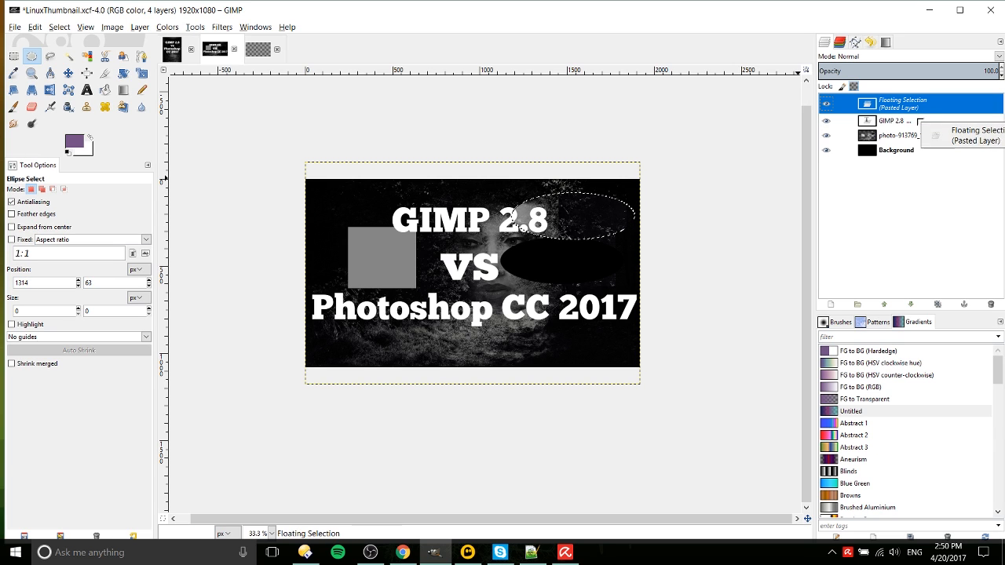
pyautogui.rightClick(890, 105)
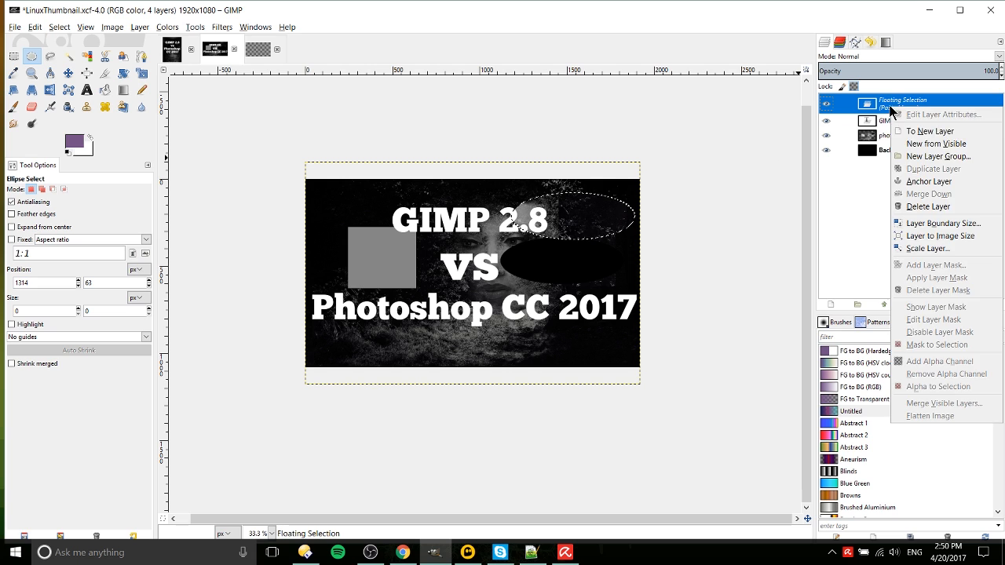
pyautogui.click(903, 131)
pyautogui.moveTo(903, 104); pyautogui.dragTo(909, 124)
pyautogui.rightClick(908, 124)
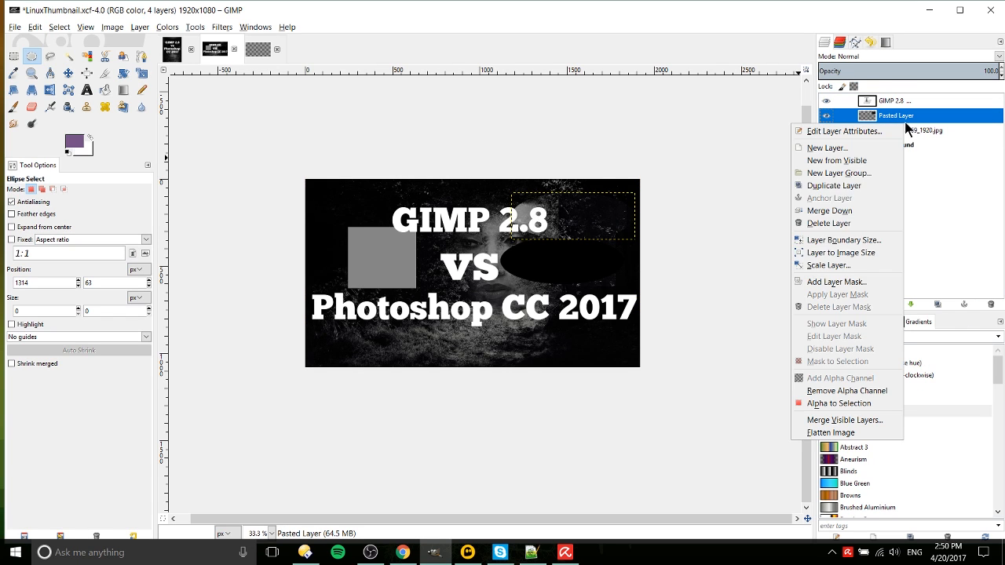
pyautogui.click(852, 208)
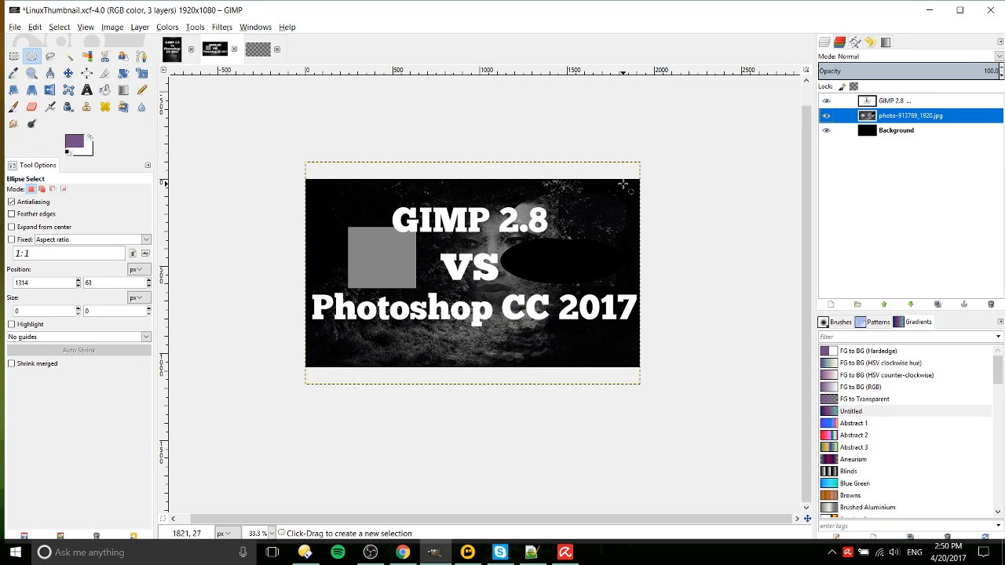
# Draw a closed freehand selection with Free Select around the GIMP 2.8 and VS text, crossing the grey rectangle.
pyautogui.click(49, 57)
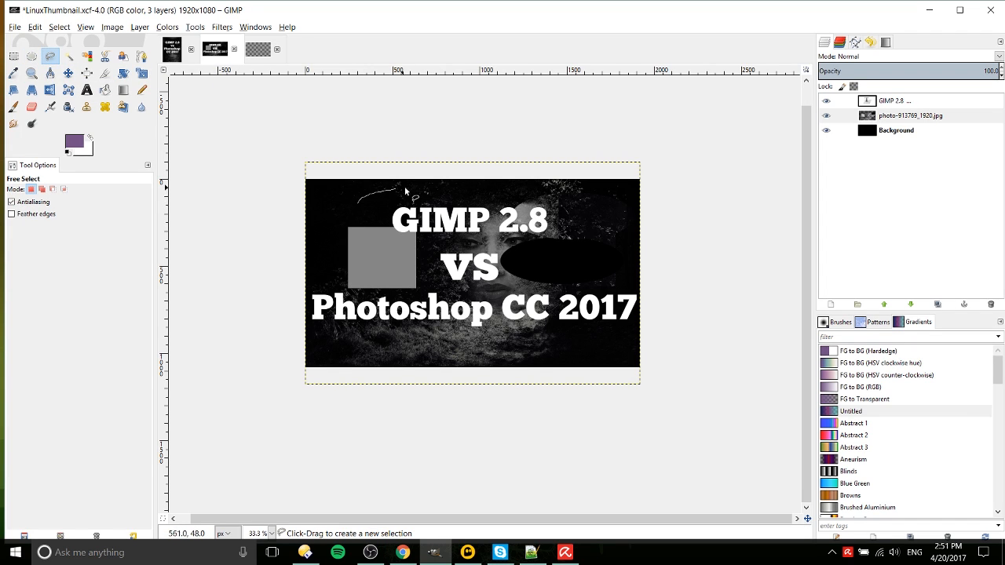
pyautogui.moveTo(451, 202)
pyautogui.mouseDown()
pyautogui.moveTo(542, 197)
pyautogui.moveTo(559, 204)
pyautogui.moveTo(555, 227)
pyautogui.mouseUp()
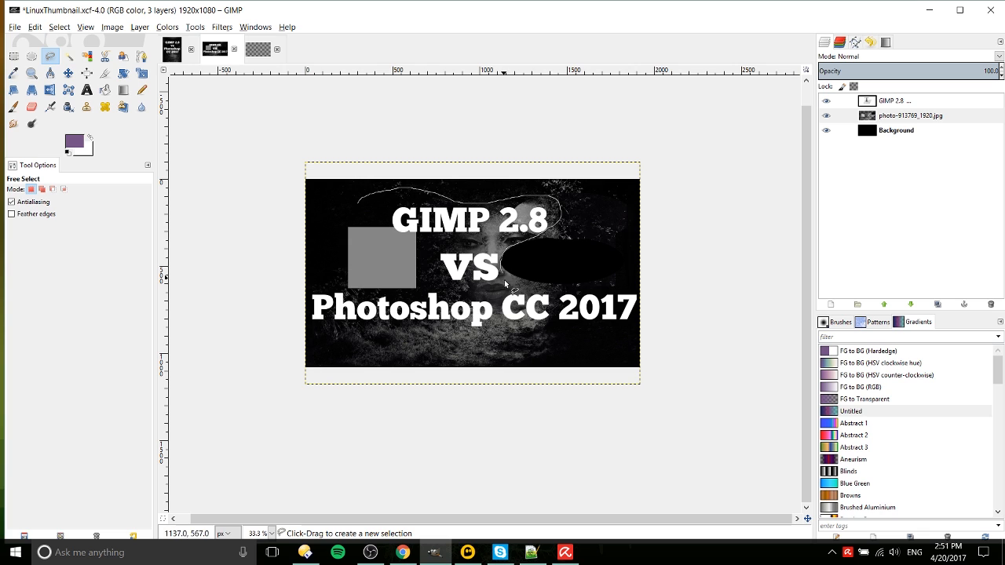
pyautogui.moveTo(473, 322); pyautogui.dragTo(433, 291)
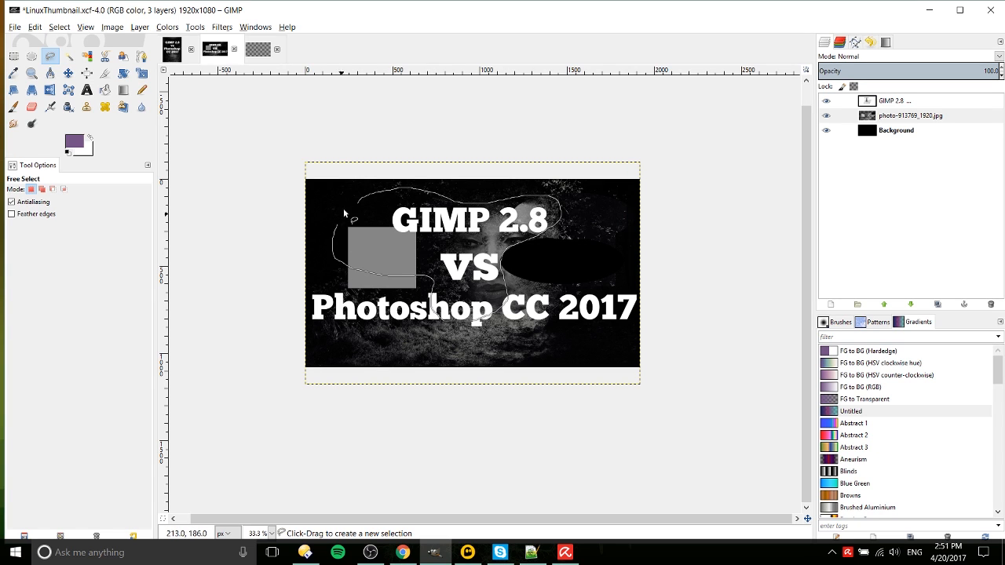
pyautogui.moveTo(362, 197); pyautogui.dragTo(362, 197)
pyautogui.click(361, 204)
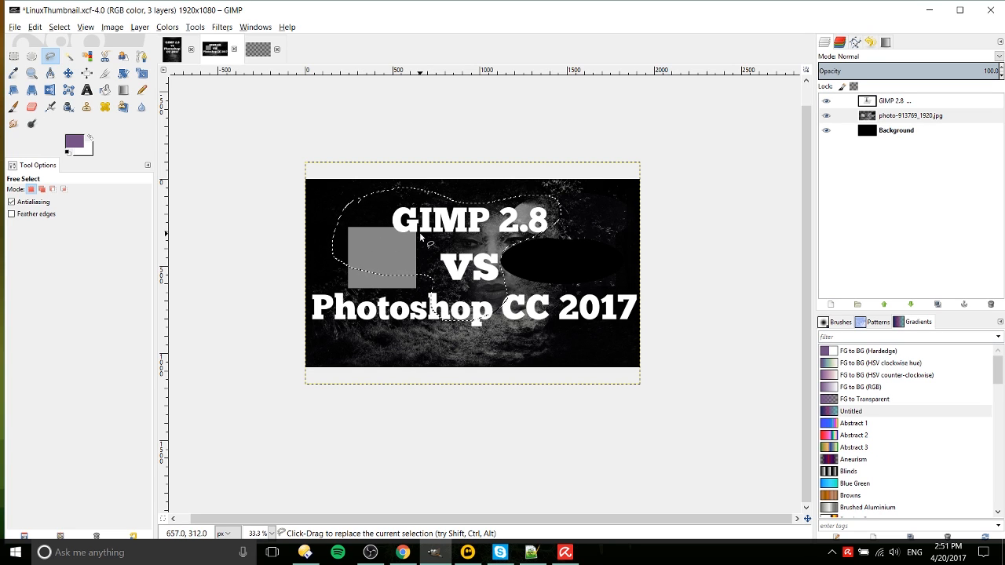
# Try moving and deleting the pixels inside the freehand selection, undoing each attempt.
pyautogui.click(68, 73)
pyautogui.moveTo(493, 237); pyautogui.dragTo(552, 246)
pyautogui.hotkey('ctrl', 'z')
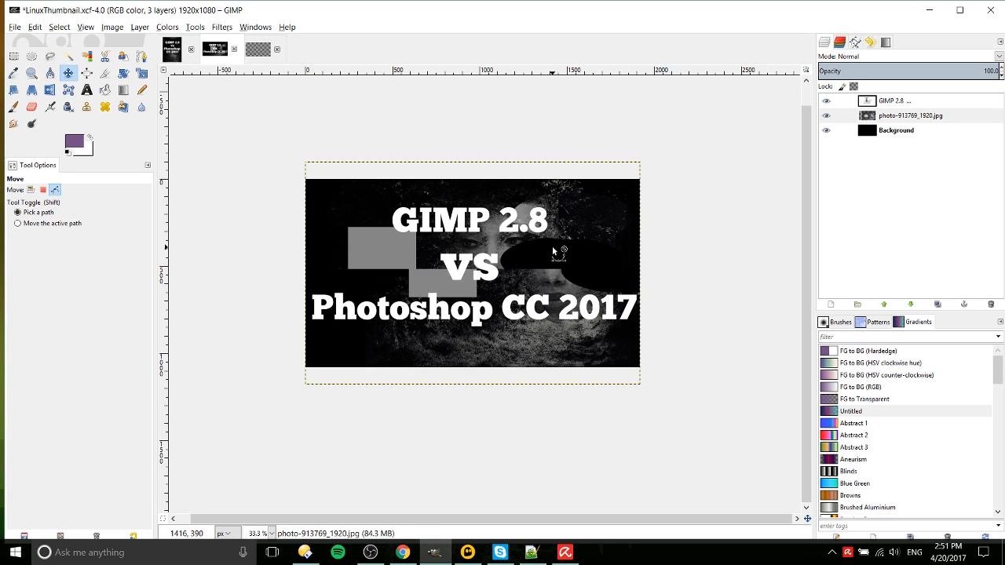
pyautogui.click(31, 55)
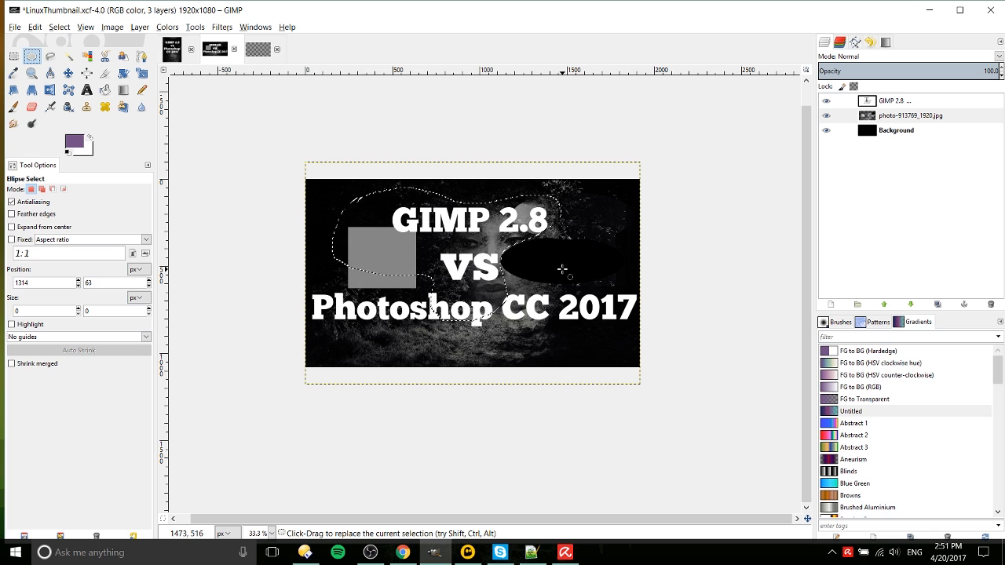
pyautogui.press('Delete')
pyautogui.hotkey('ctrl', 'z')
# Clear the freehand selection using the Ellipse Select tool.
pyautogui.moveTo(442, 247)
pyautogui.mouseDown()
pyautogui.moveTo(463, 235)
pyautogui.moveTo(437, 241)
pyautogui.moveTo(536, 254)
pyautogui.moveTo(537, 293)
pyautogui.moveTo(511, 231)
pyautogui.moveTo(460, 213)
pyautogui.moveTo(516, 254)
pyautogui.mouseUp()
pyautogui.click(601, 196)
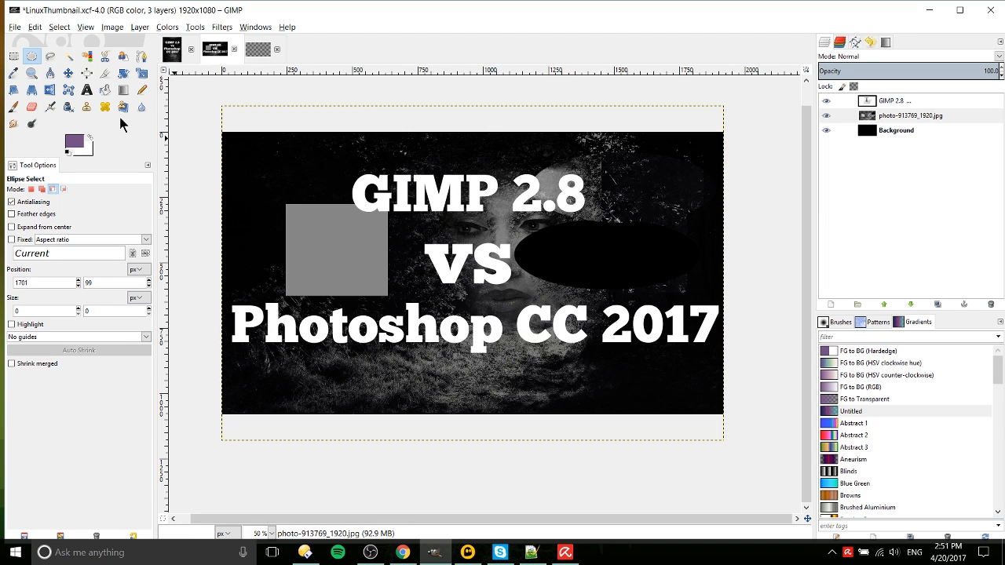
pyautogui.press('+')
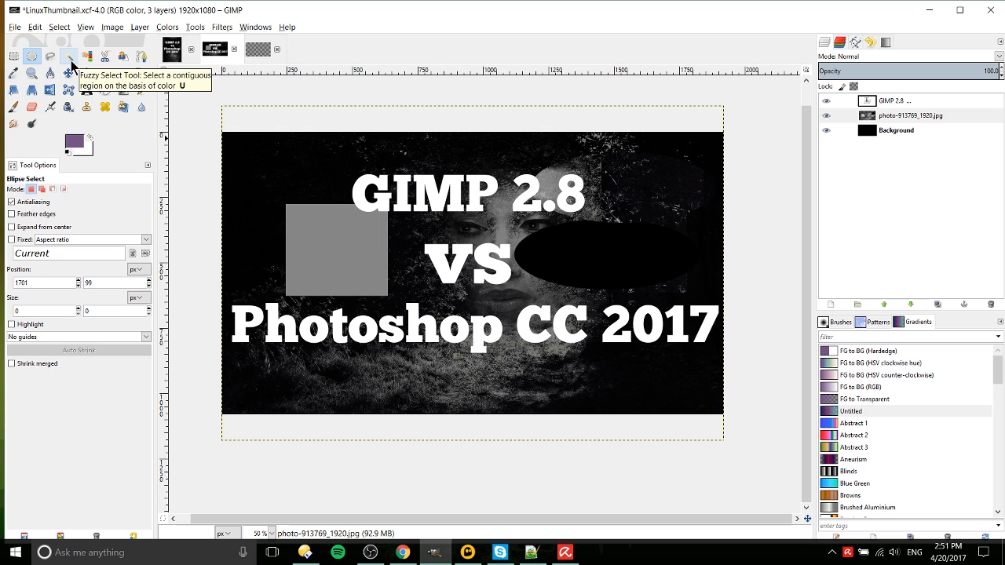
# Select the dark area near the photo's left side with Fuzzy Select at a threshold of 15.
pyautogui.click(70, 58)
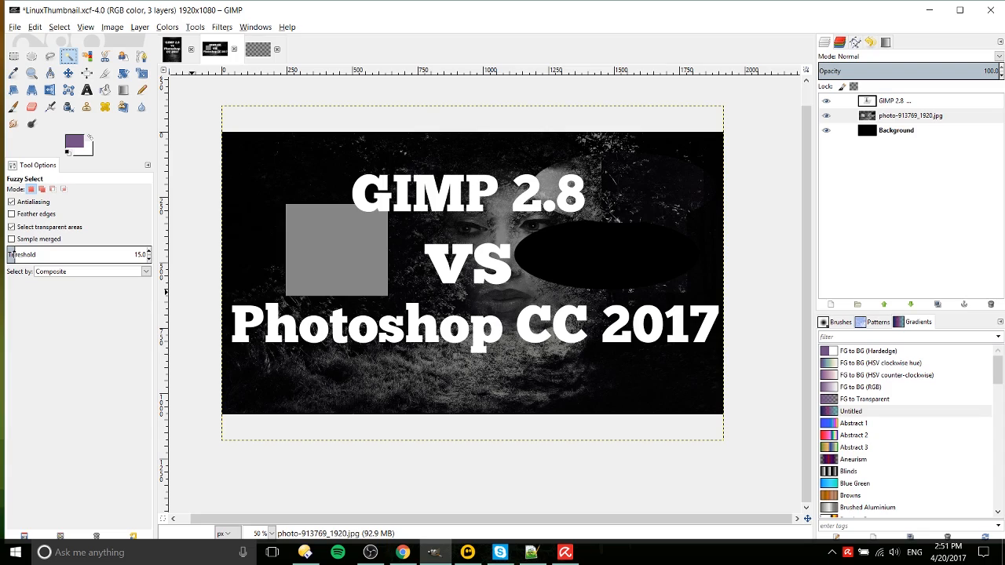
pyautogui.click(269, 190)
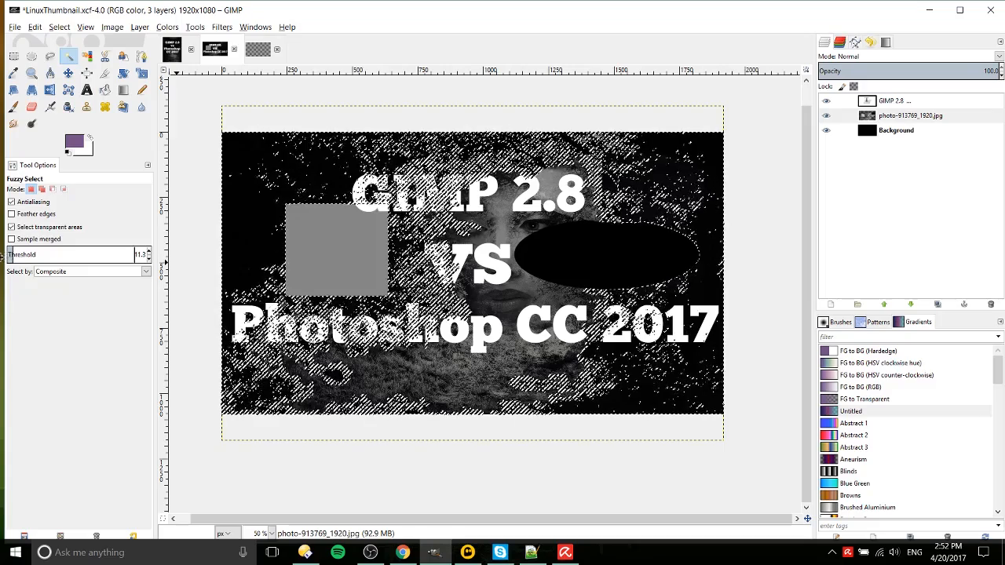
# Set the Fuzzy Select threshold to 0 and reselect the dark area beside the grey rectangle.
pyautogui.moveTo(22, 255); pyautogui.dragTo(182, 251)
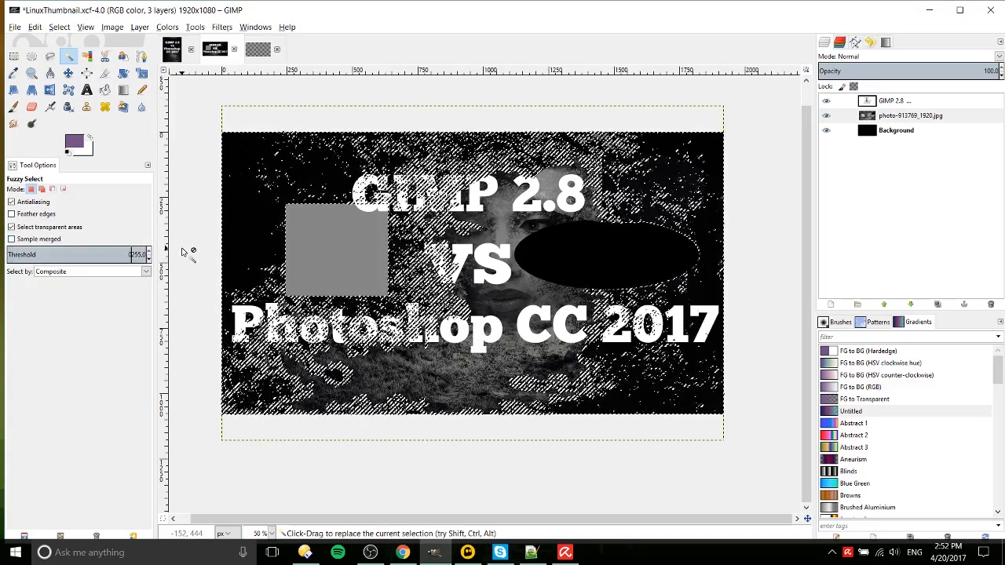
pyautogui.hotkey('ctrl', 'a')
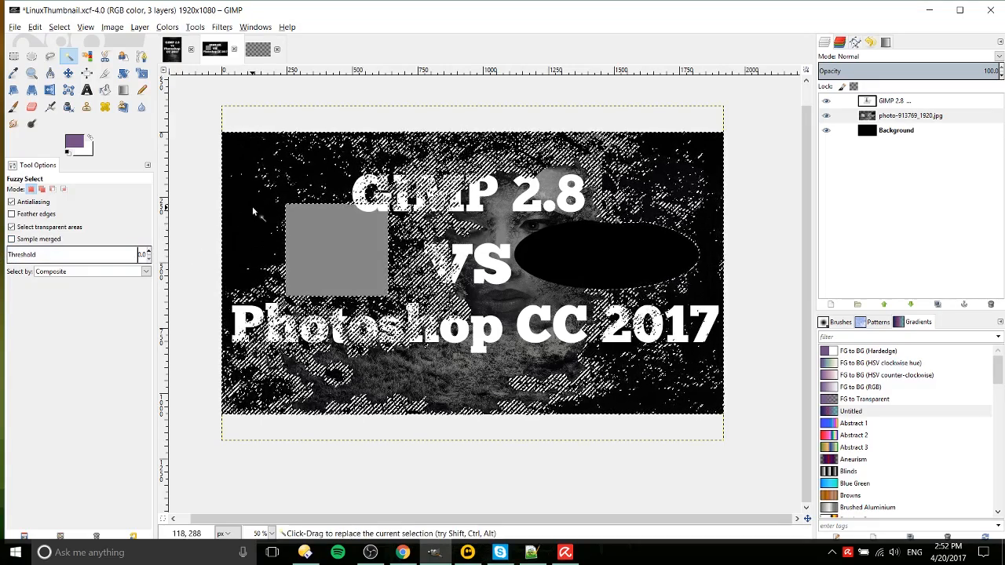
pyautogui.write('0')
pyautogui.press('Return')
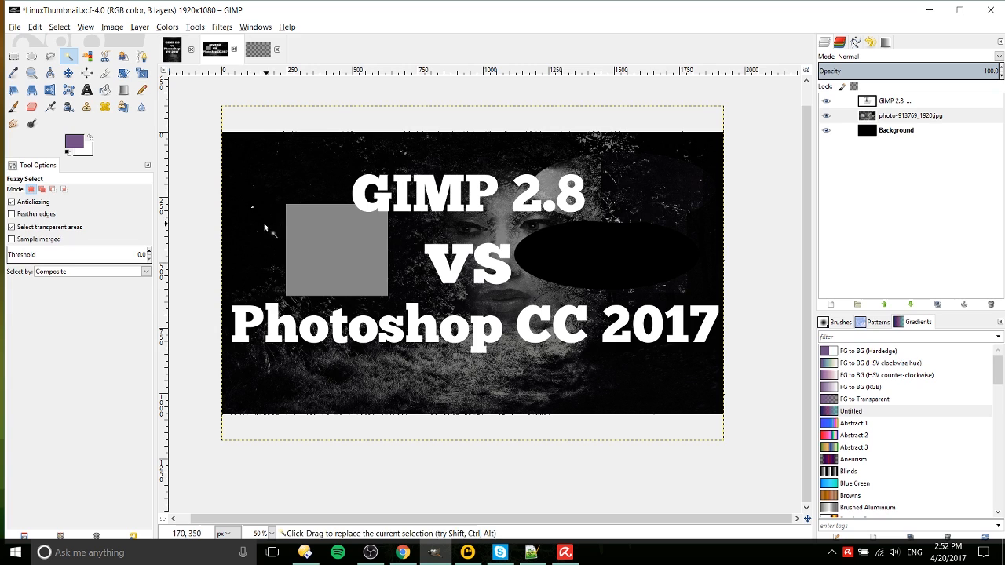
pyautogui.click(249, 214)
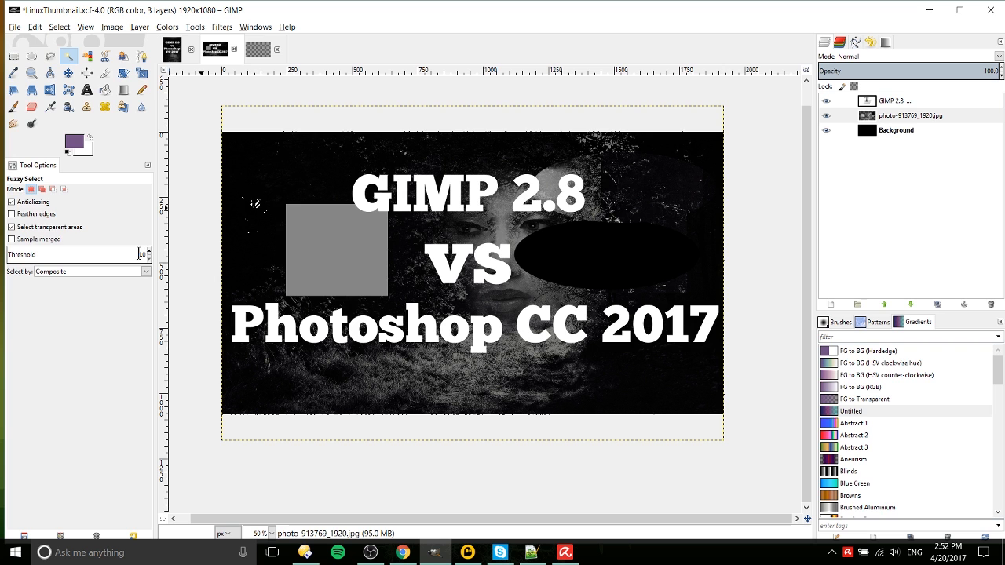
# Reselect the photo's dark regions with the Fuzzy Select threshold at 5, sampling several different spots.
pyautogui.click(264, 209)
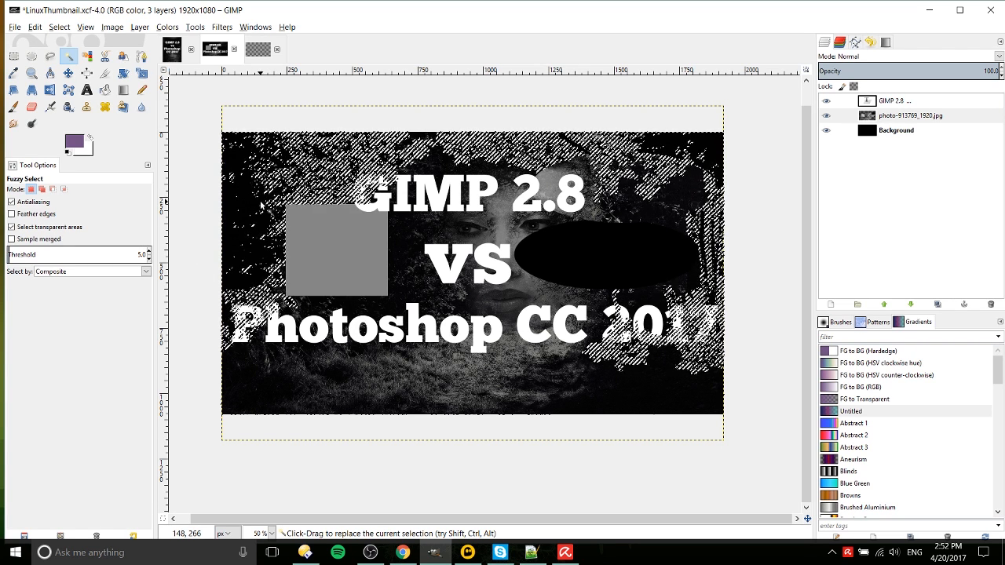
pyautogui.click(643, 227)
pyautogui.click(328, 178)
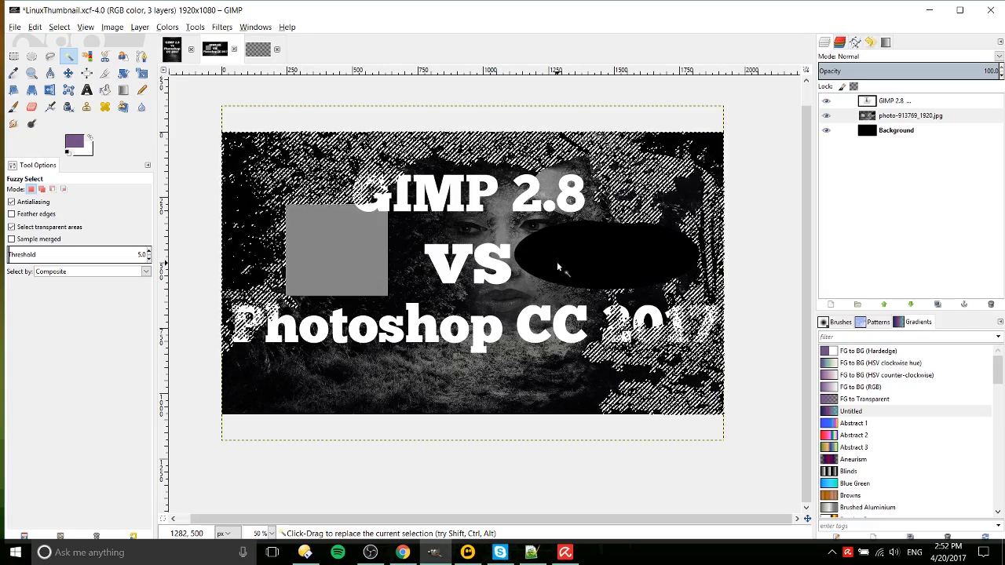
# Switch to the empty untitled image and set the foreground colour to white for Bucket Fill.
pyautogui.click(248, 51)
pyautogui.click(119, 90)
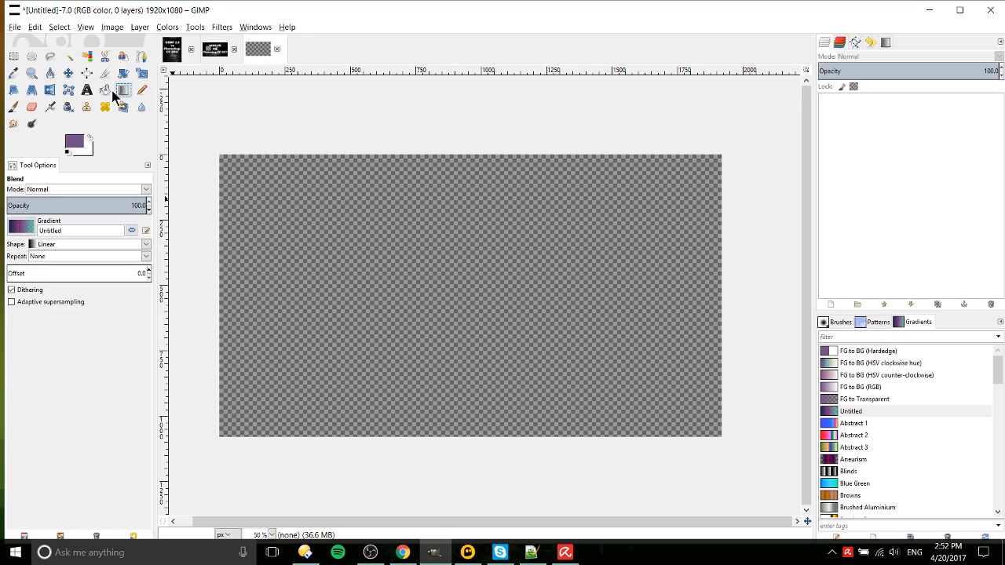
pyautogui.click(105, 91)
pyautogui.click(74, 141)
pyautogui.moveTo(78, 166); pyautogui.dragTo(131, 221)
pyautogui.click(149, 258)
# Add a new transparent layer to the empty untitled image so that it can be filled.
pyautogui.click(519, 338)
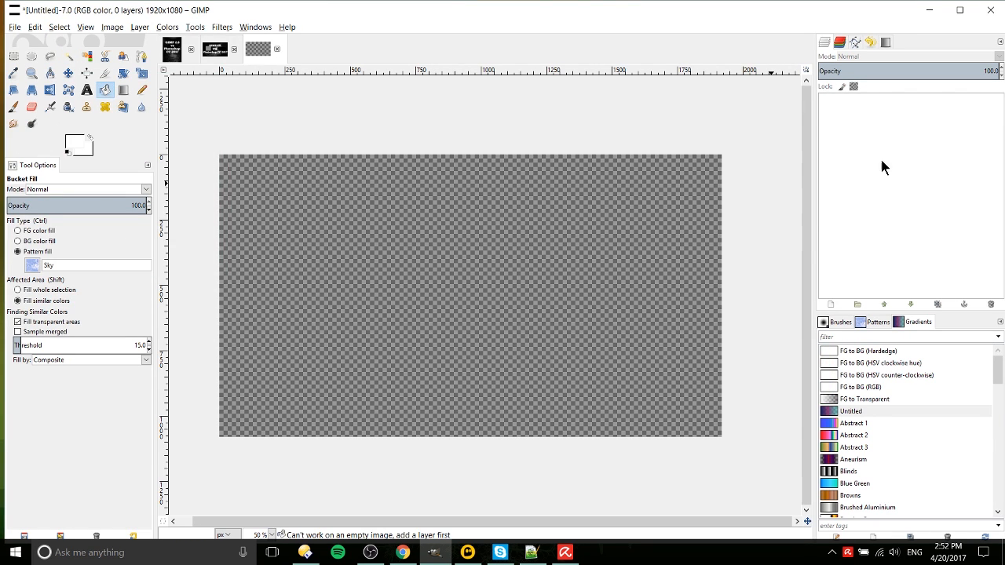
pyautogui.click(831, 304)
pyautogui.click(834, 403)
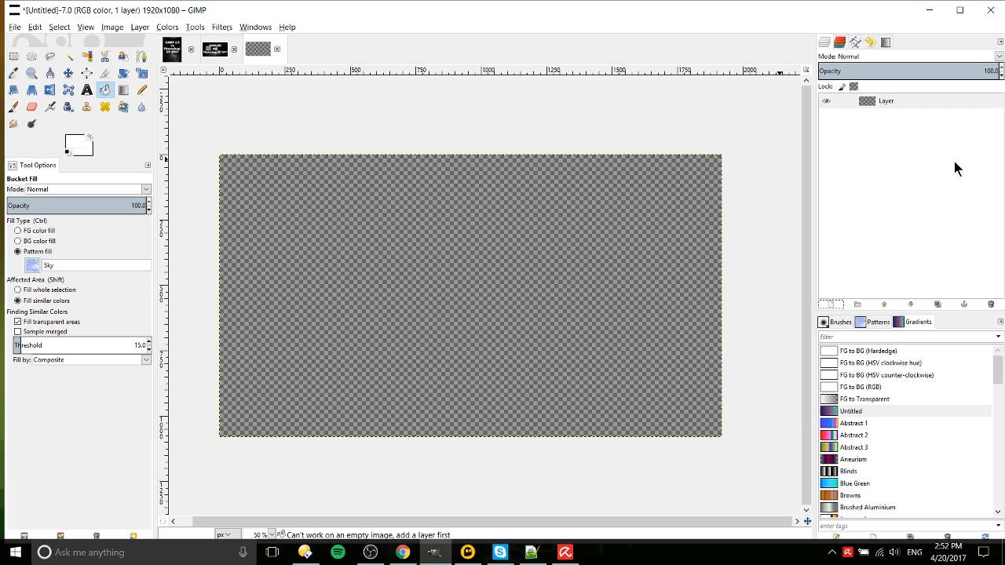
# Fill the new layer with the Sky pattern, undo it, and fill the layer with the white foreground colour instead.
pyautogui.click(608, 211)
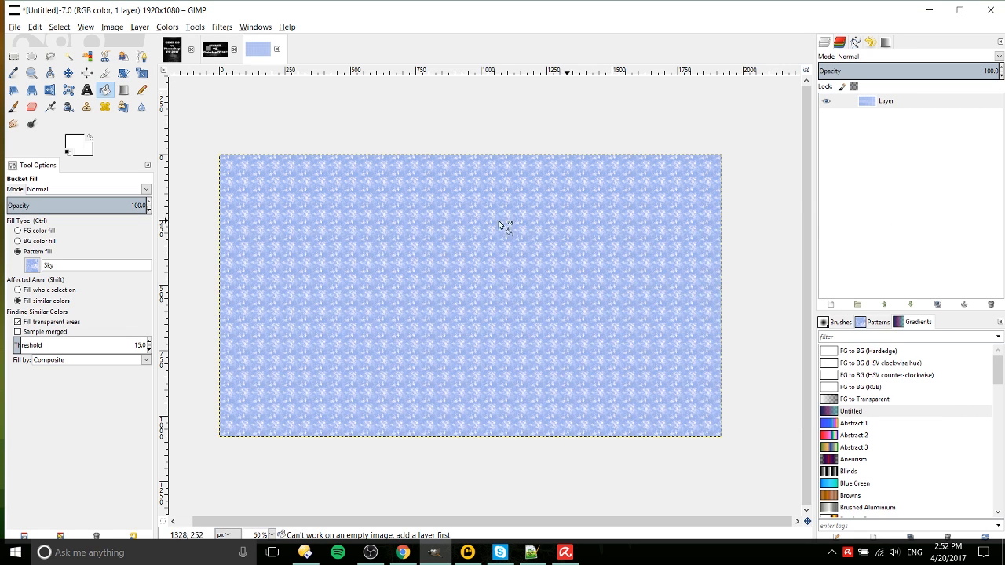
pyautogui.hotkey('ctrl', 'z')
pyautogui.click(28, 232)
pyautogui.click(573, 317)
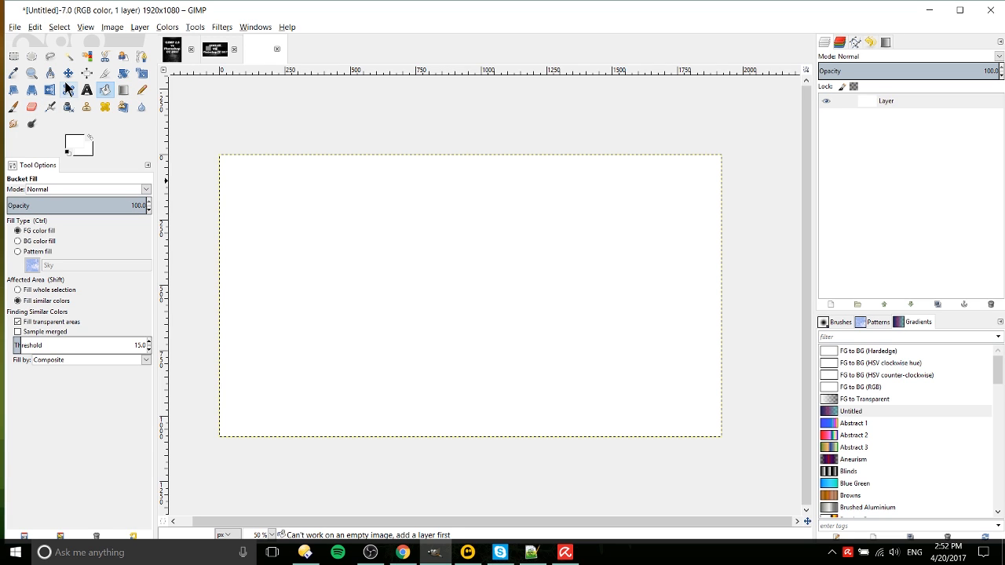
# Set the foreground colour to red and paint a large soft spot with the 636.10 px Paintbrush near the middle of the white layer.
pyautogui.click(14, 108)
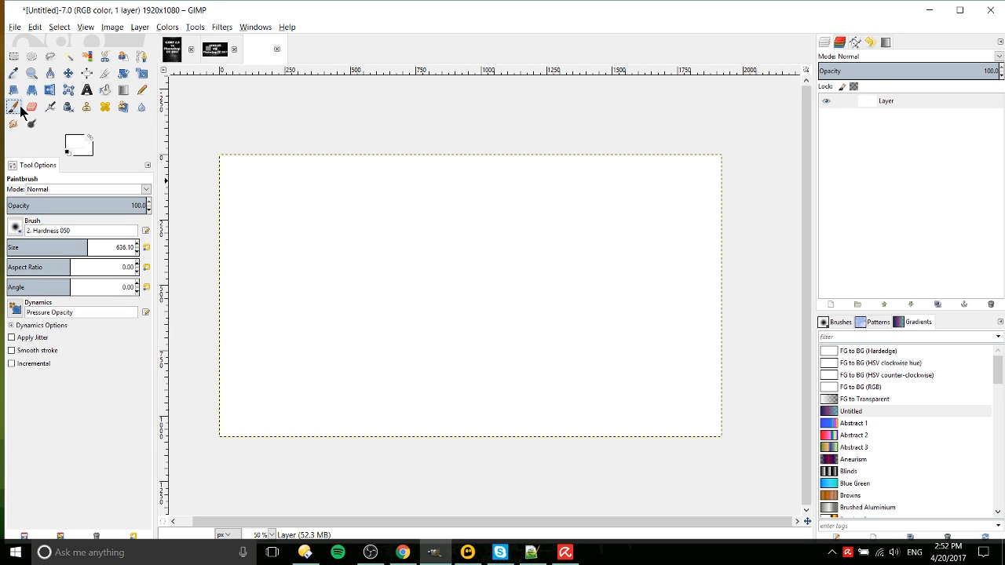
pyautogui.click(77, 142)
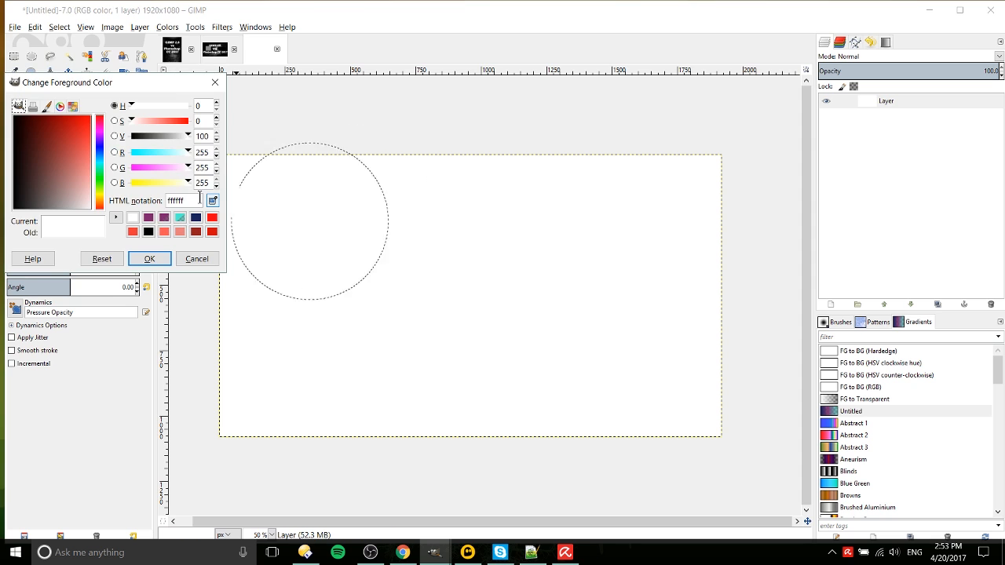
pyautogui.click(89, 120)
pyautogui.click(162, 261)
pyautogui.moveTo(465, 257)
pyautogui.mouseDown()
pyautogui.moveTo(485, 292)
pyautogui.moveTo(412, 268)
pyautogui.moveTo(450, 255)
pyautogui.mouseUp()
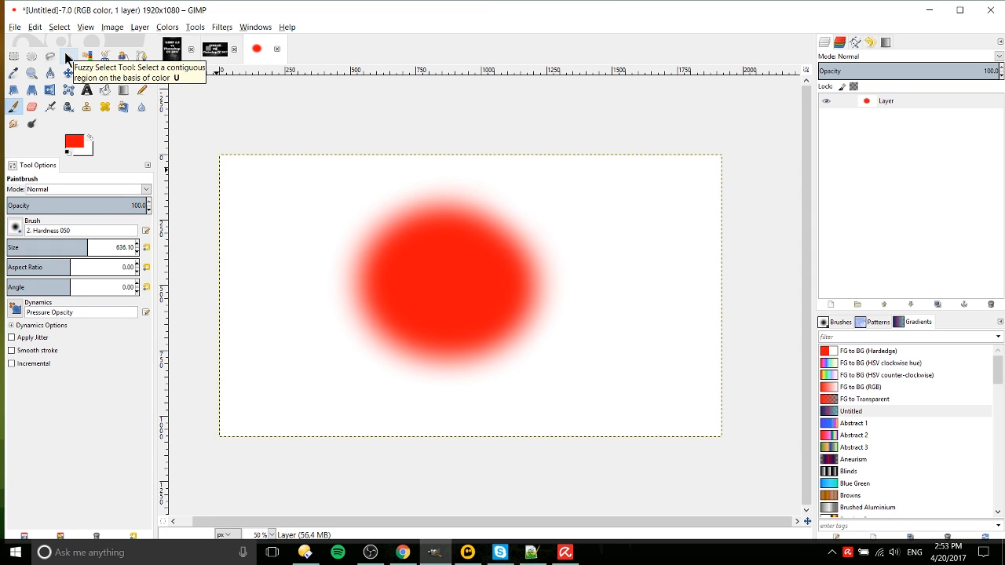
# Select the red spot with Fuzzy Select at threshold 5, and reselect it several times at higher thresholds, ending with 73.5.
pyautogui.click(68, 56)
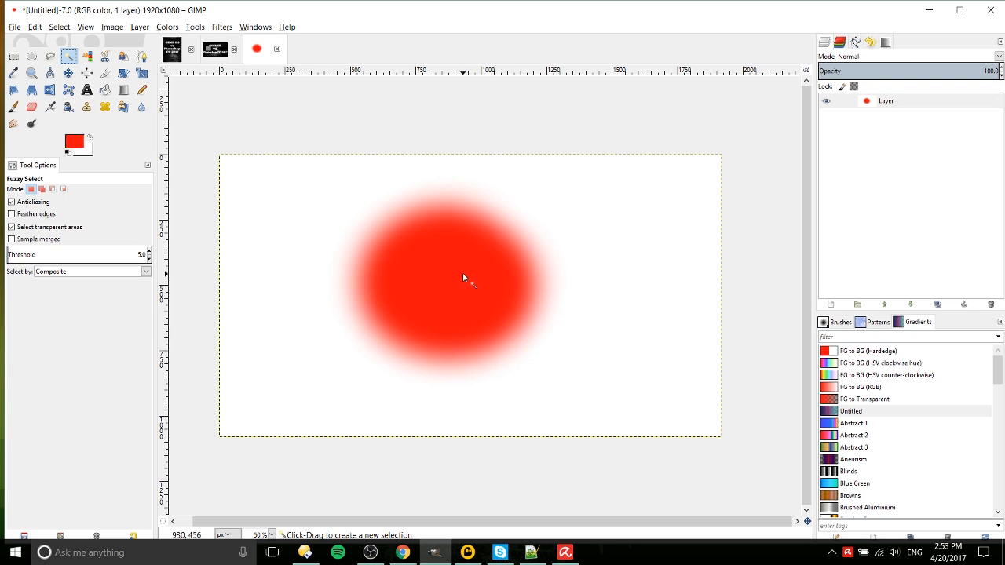
pyautogui.click(434, 258)
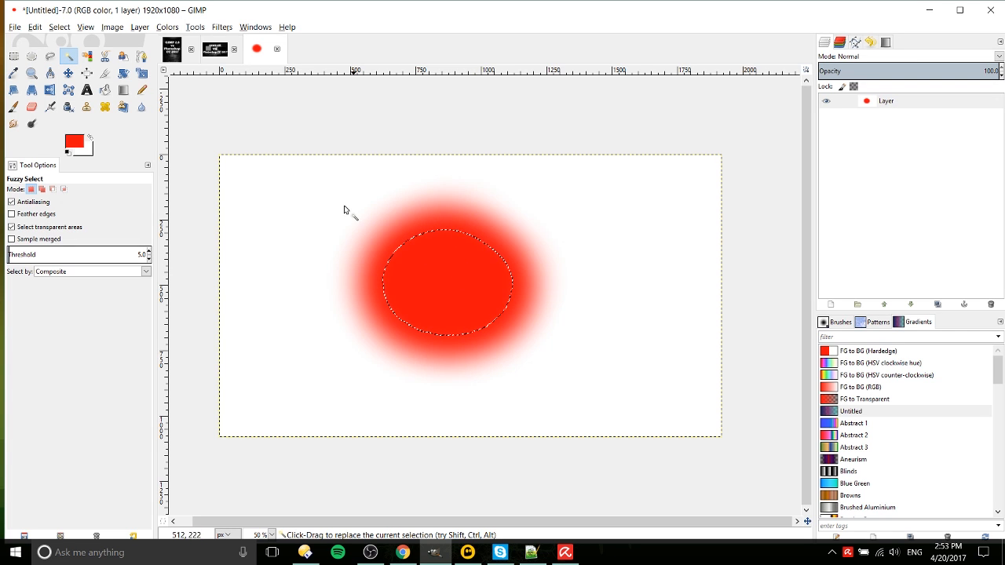
pyautogui.moveTo(7, 253); pyautogui.dragTo(67, 256)
pyautogui.click(468, 265)
pyautogui.click(475, 264)
pyautogui.click(459, 251)
pyautogui.click(462, 269)
pyautogui.click(511, 249)
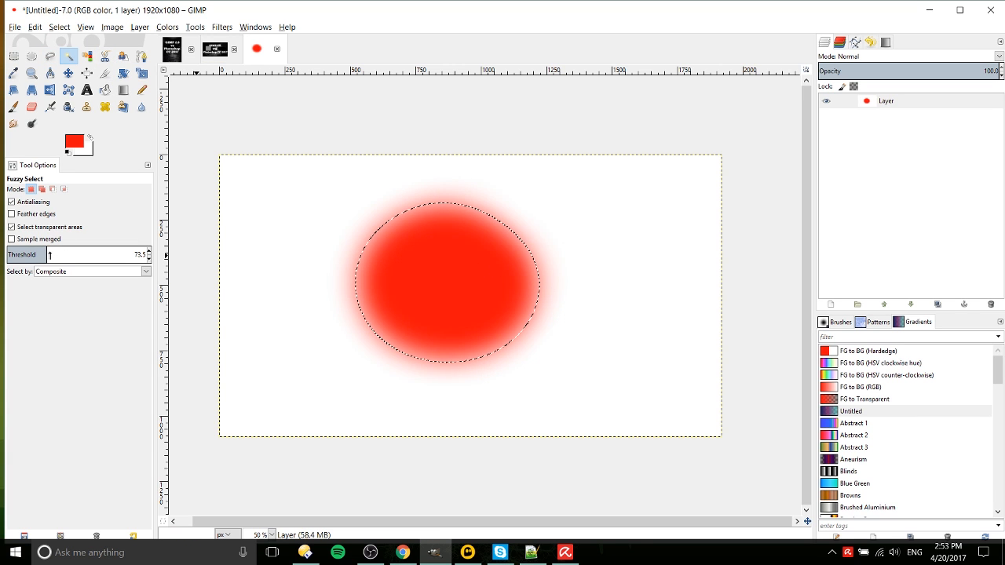
pyautogui.moveTo(48, 253); pyautogui.dragTo(46, 252)
pyautogui.click(432, 263)
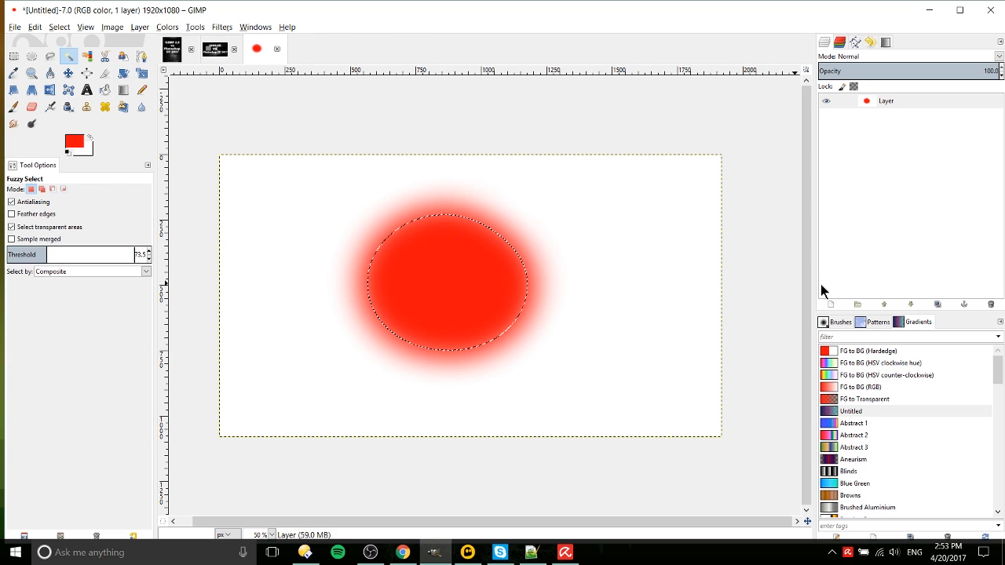
# Add a new 1920 x 1080 transparent layer and delete the layer holding the painted spot.
pyautogui.click(830, 305)
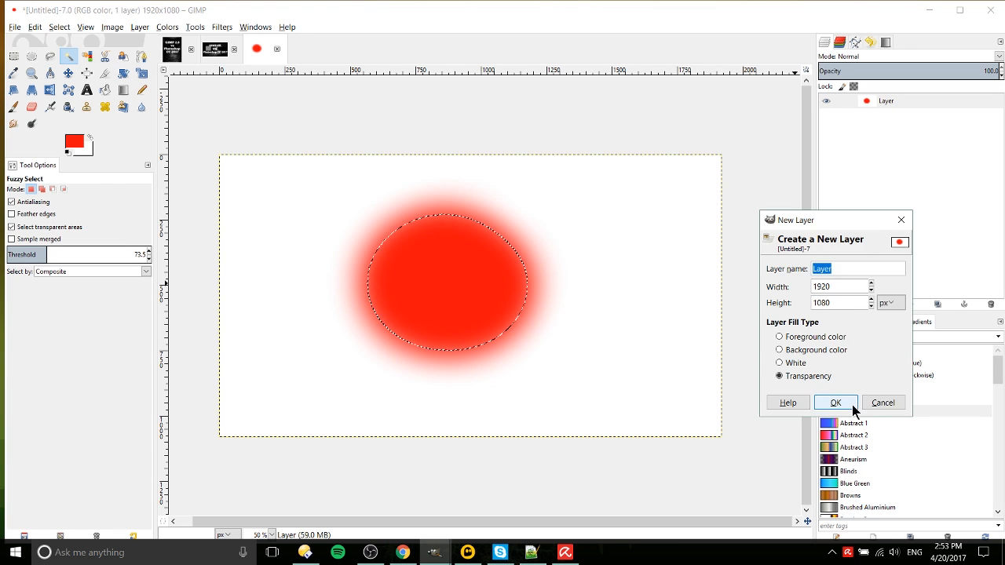
pyautogui.click(836, 403)
pyautogui.click(991, 304)
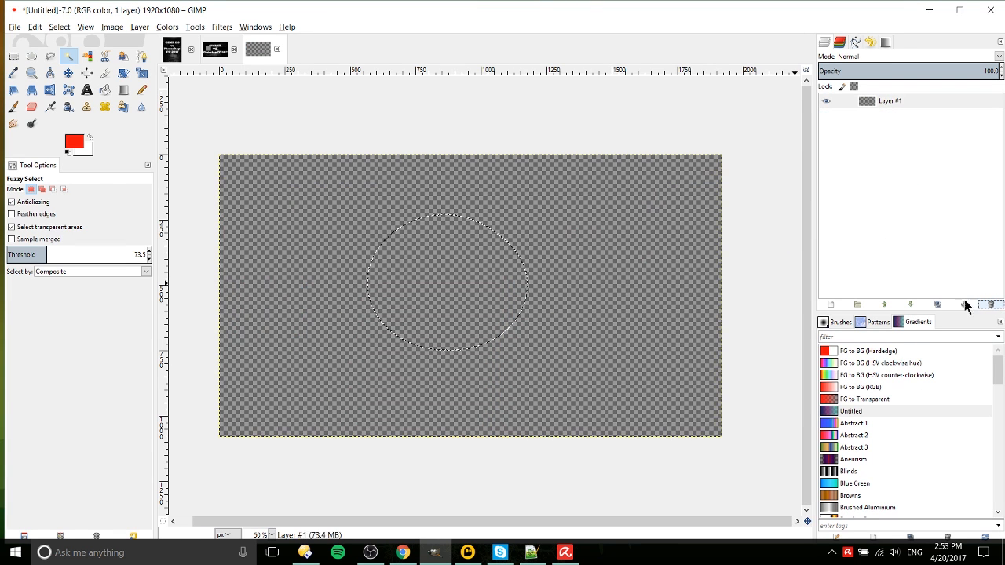
# Make white the foreground colour, extend the selection to the whole canvas and fill the new layer with Bucket Fill.
pyautogui.click(104, 89)
pyautogui.click(89, 137)
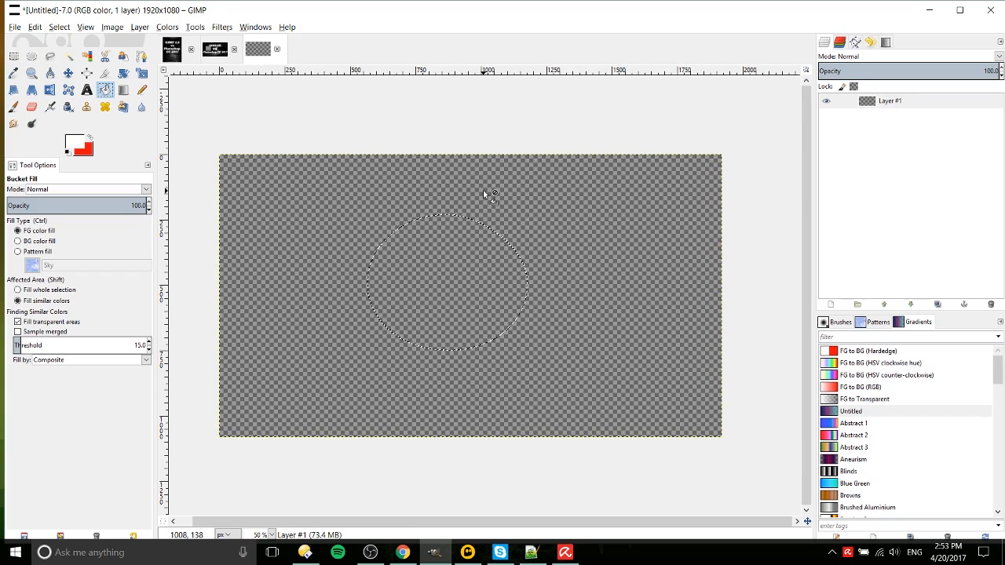
pyautogui.hotkey('ctrl', 'shift', 'a')
pyautogui.click(575, 224)
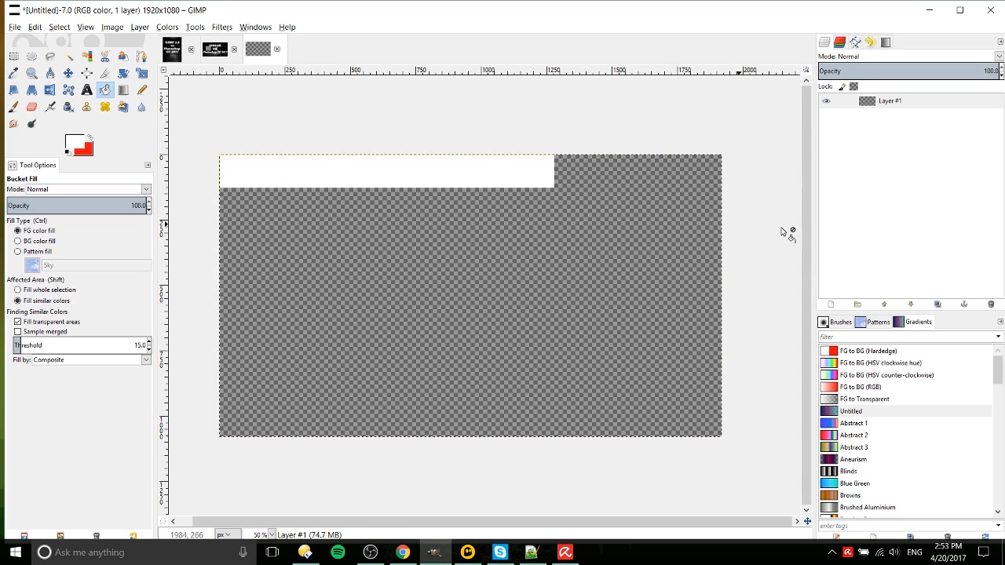
# Add another transparent layer above the white one and paint a large soft red spot in its middle.
pyautogui.click(831, 304)
pyautogui.click(832, 402)
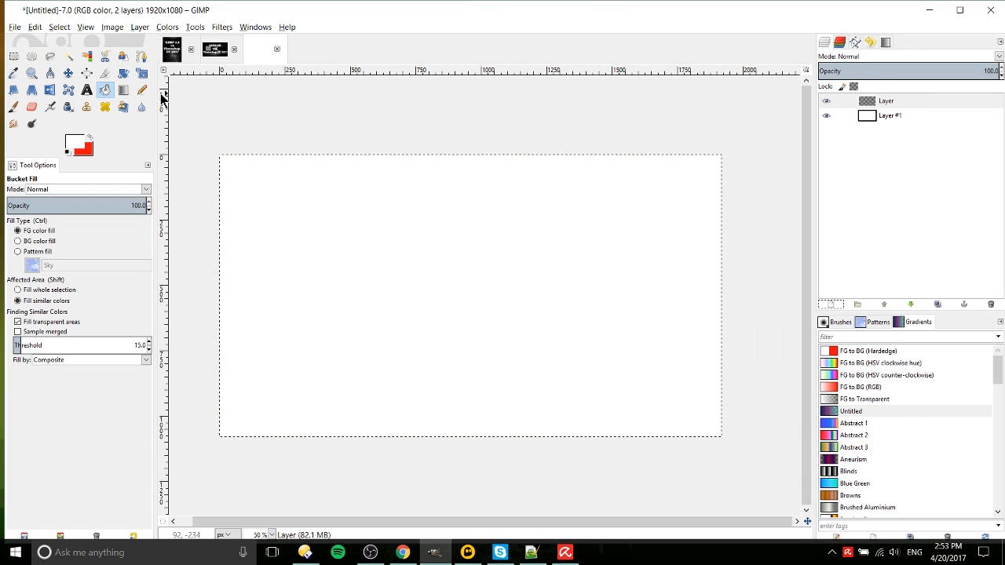
pyautogui.click(13, 106)
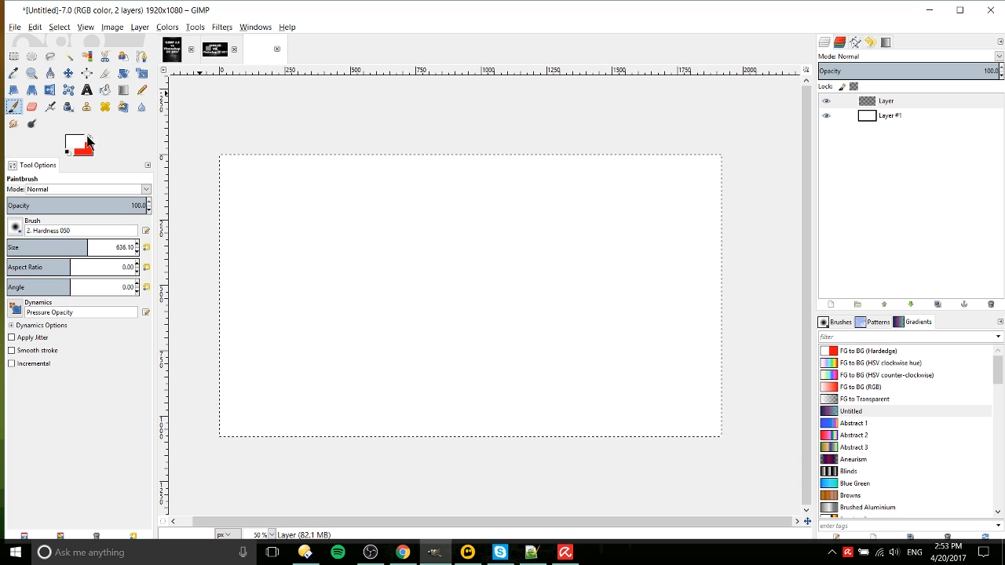
pyautogui.click(89, 137)
pyautogui.moveTo(424, 263)
pyautogui.mouseDown()
pyautogui.moveTo(455, 329)
pyautogui.moveTo(475, 263)
pyautogui.mouseUp()
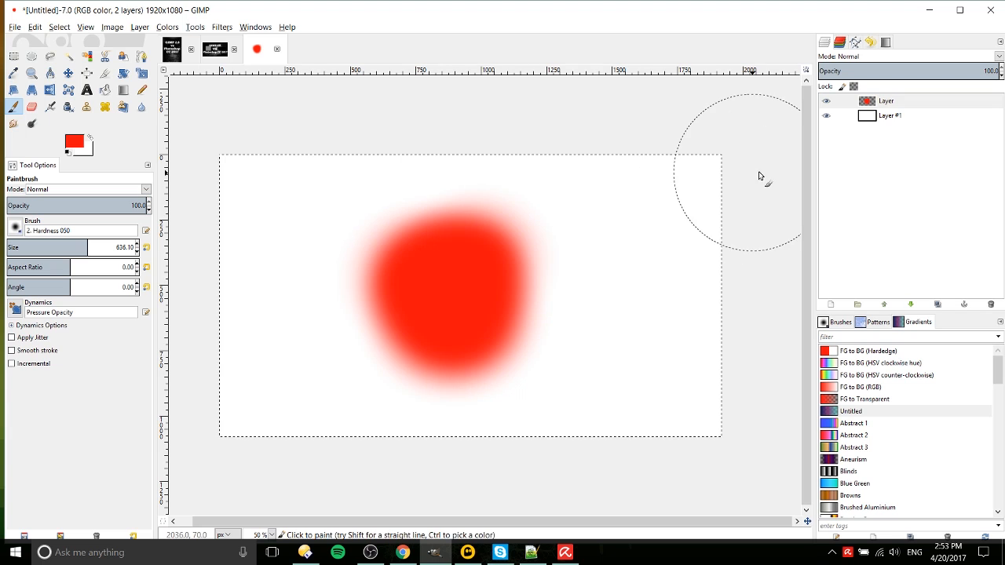
# Shift the layer with the red spot slightly to the right and up using the Move tool.
pyautogui.click(68, 73)
pyautogui.moveTo(443, 266); pyautogui.dragTo(497, 295)
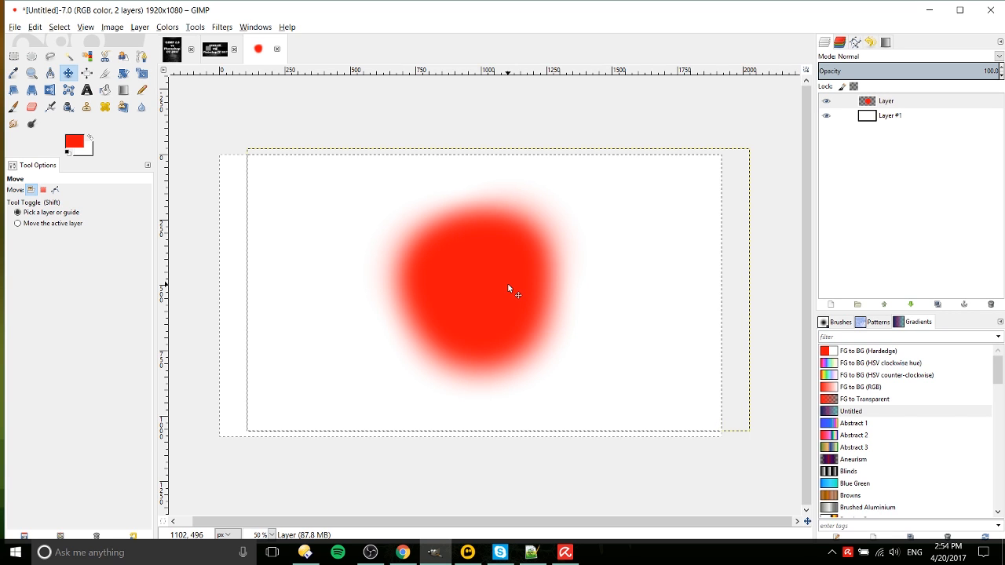
pyautogui.moveTo(502, 284); pyautogui.dragTo(489, 285)
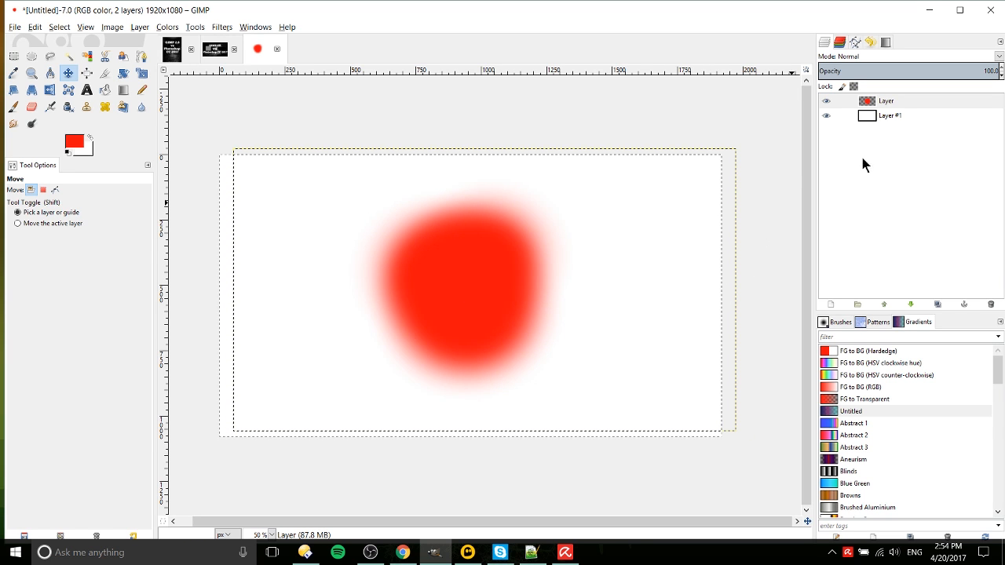
# Paint a second soft red spot on the same layer at the right edge of the canvas.
pyautogui.click(87, 56)
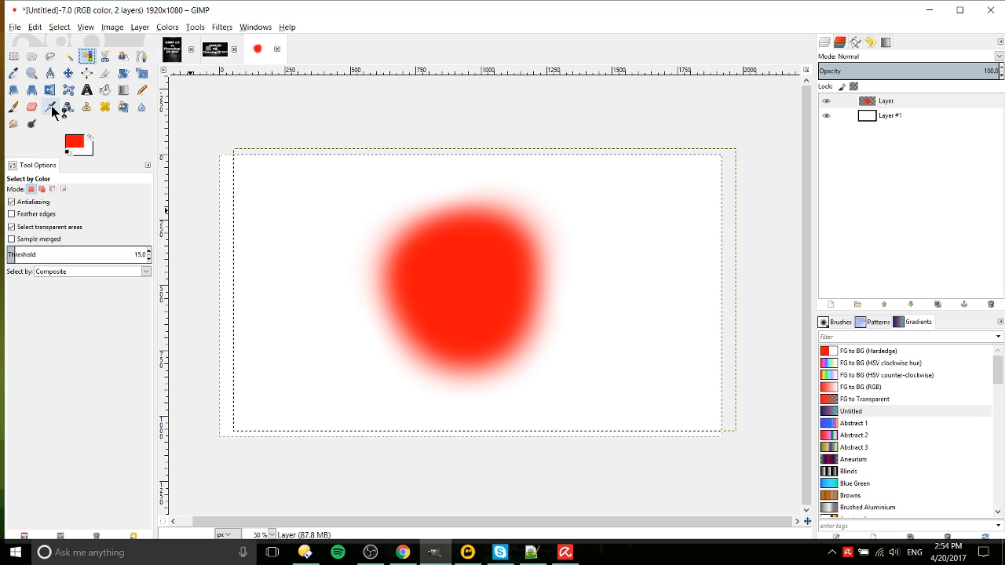
pyautogui.click(13, 107)
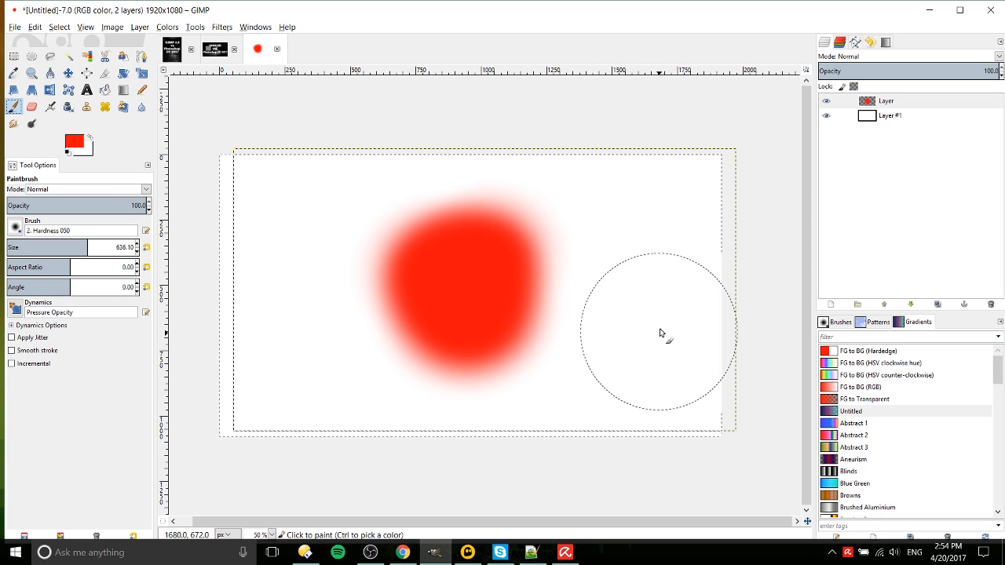
pyautogui.moveTo(662, 336); pyautogui.dragTo(700, 298)
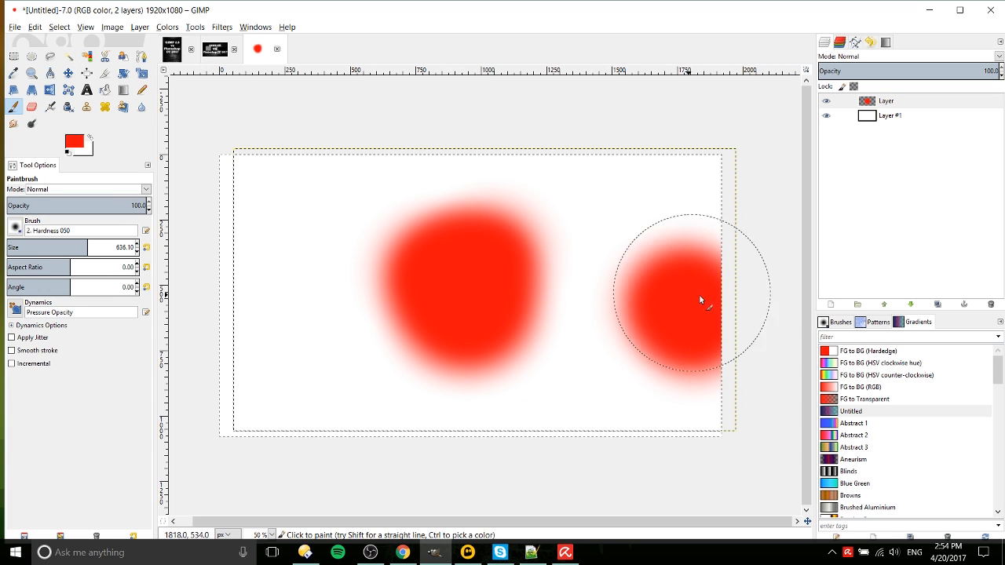
# Clear the whole-canvas selection and select both red spots with Select by Color at threshold 10.5.
pyautogui.click(106, 56)
pyautogui.click(88, 58)
pyautogui.click(70, 55)
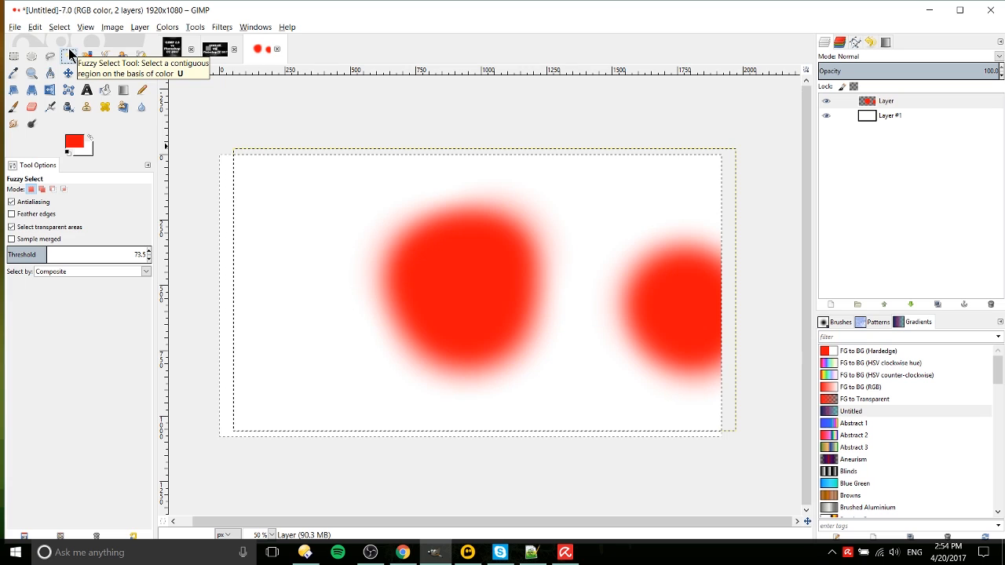
pyautogui.click(86, 56)
pyautogui.hotkey('ctrl', 'shift', 'a')
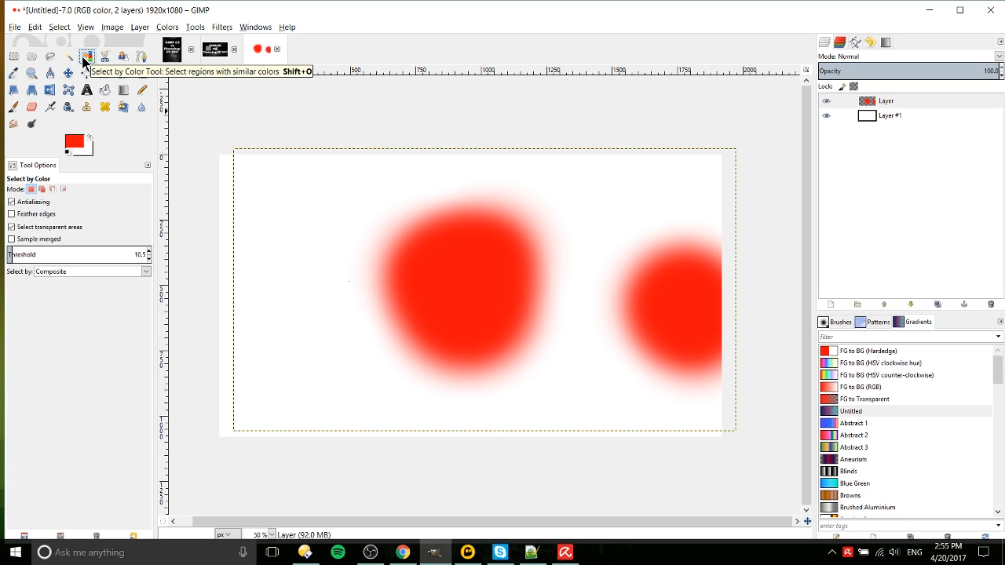
pyautogui.click(510, 290)
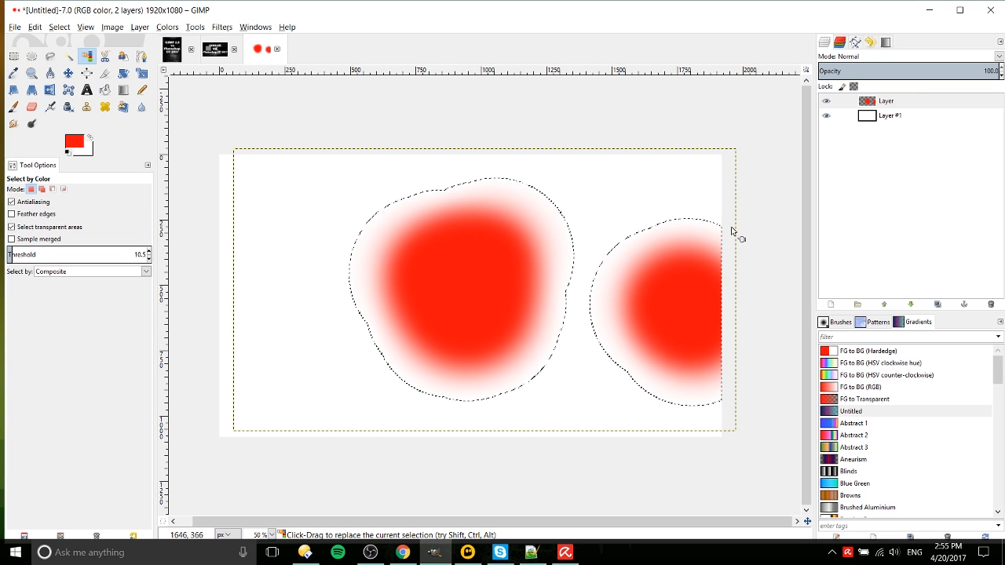
# Hide and show the white background layer twice to compare the selection against transparency and white.
pyautogui.click(826, 115)
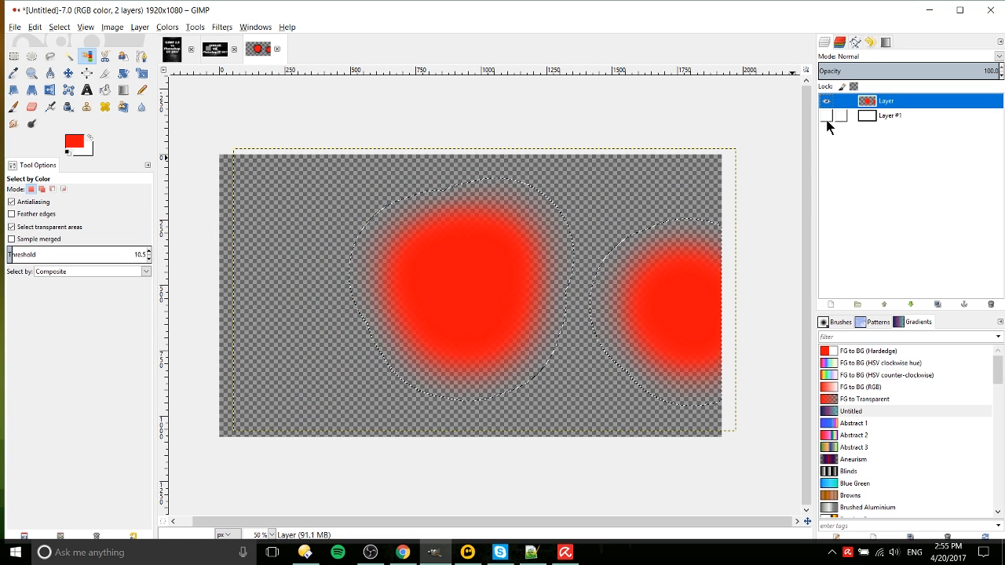
pyautogui.click(826, 115)
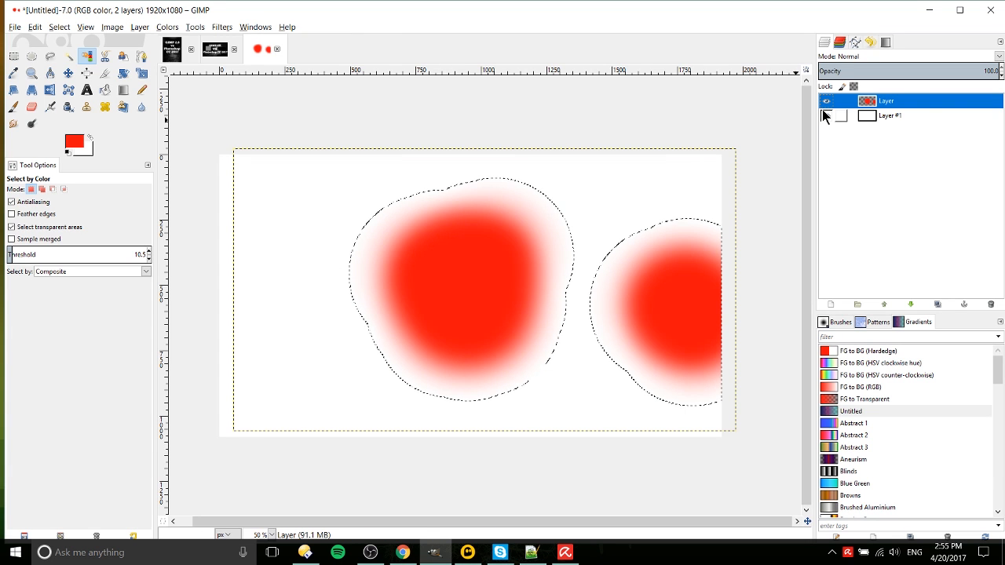
pyautogui.click(825, 116)
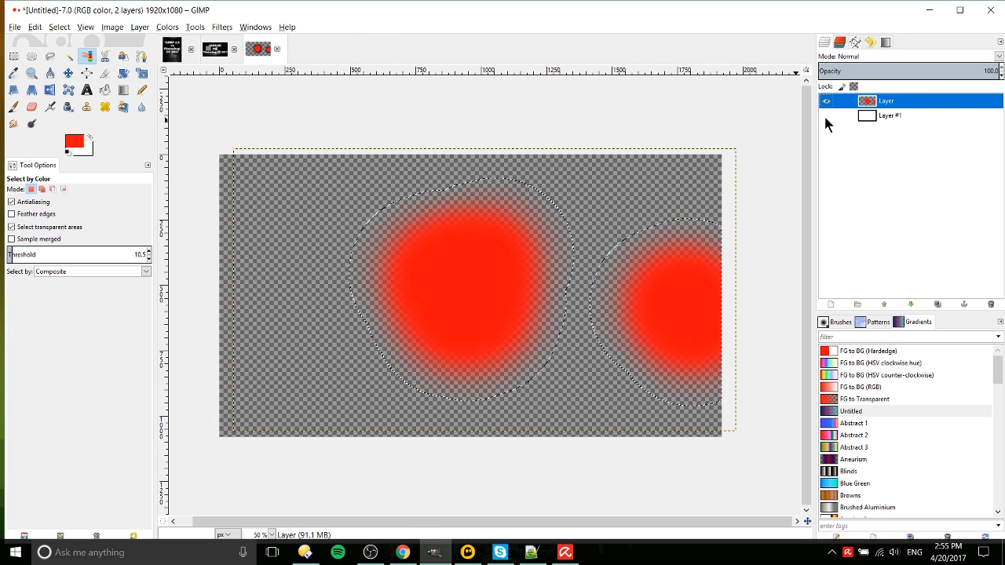
pyautogui.click(825, 116)
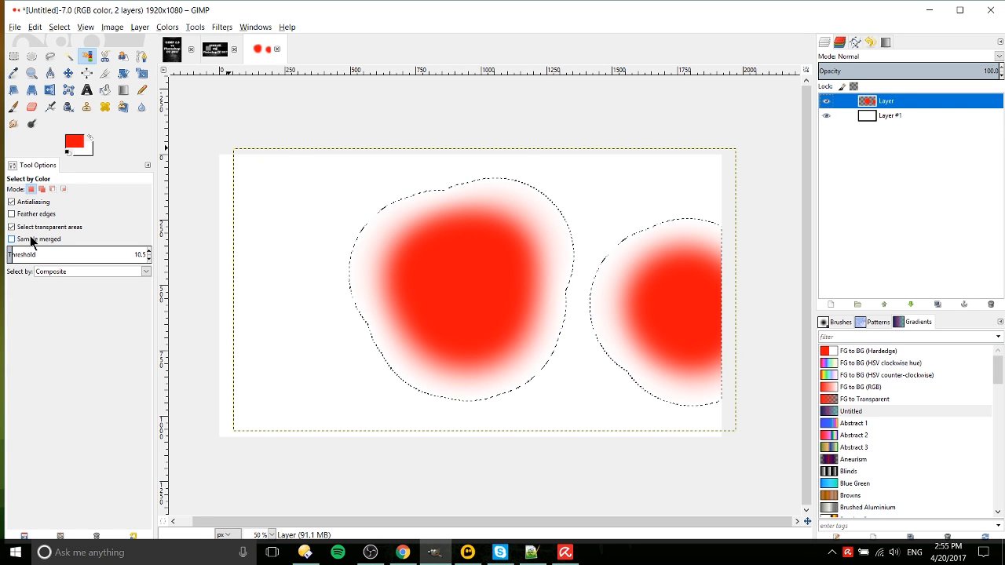
# Enable Sample merged and reselect the red of both spots by colour with the white layer active and visible.
pyautogui.click(825, 115)
pyautogui.click(18, 242)
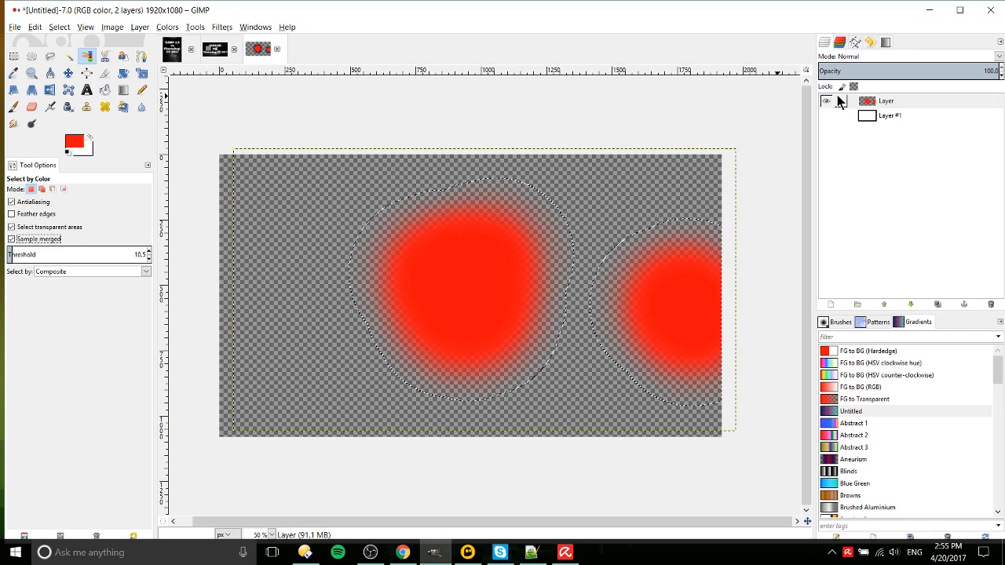
pyautogui.click(834, 115)
pyautogui.click(825, 116)
pyautogui.click(492, 265)
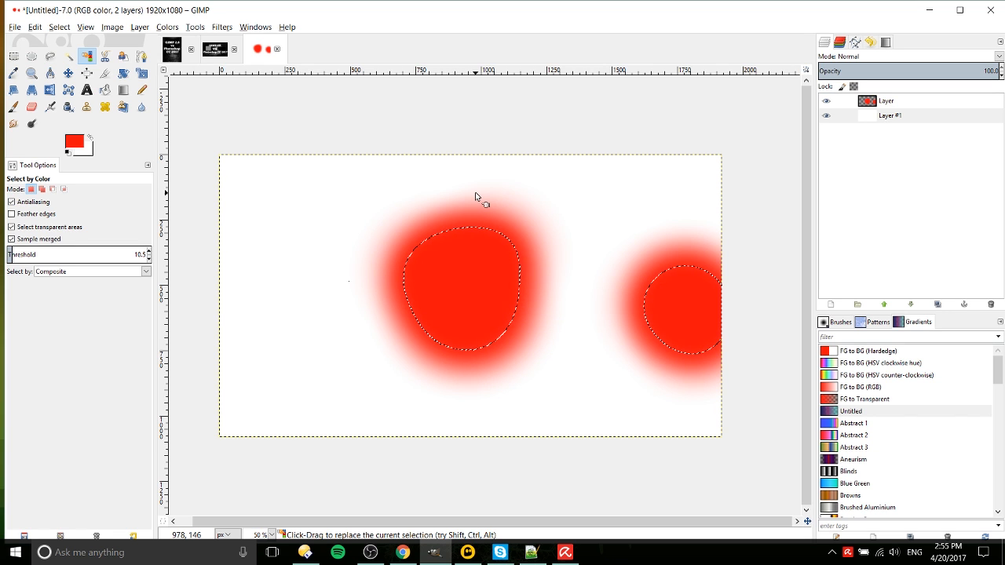
# Reselect both spots on the painted layer with the threshold at 112.7, delete the selected red area and undo the deletion.
pyautogui.moveTo(13, 259); pyautogui.dragTo(35, 255)
pyautogui.click(879, 102)
pyautogui.moveTo(457, 251); pyautogui.dragTo(486, 268)
pyautogui.moveTo(92, 256); pyautogui.dragTo(69, 256)
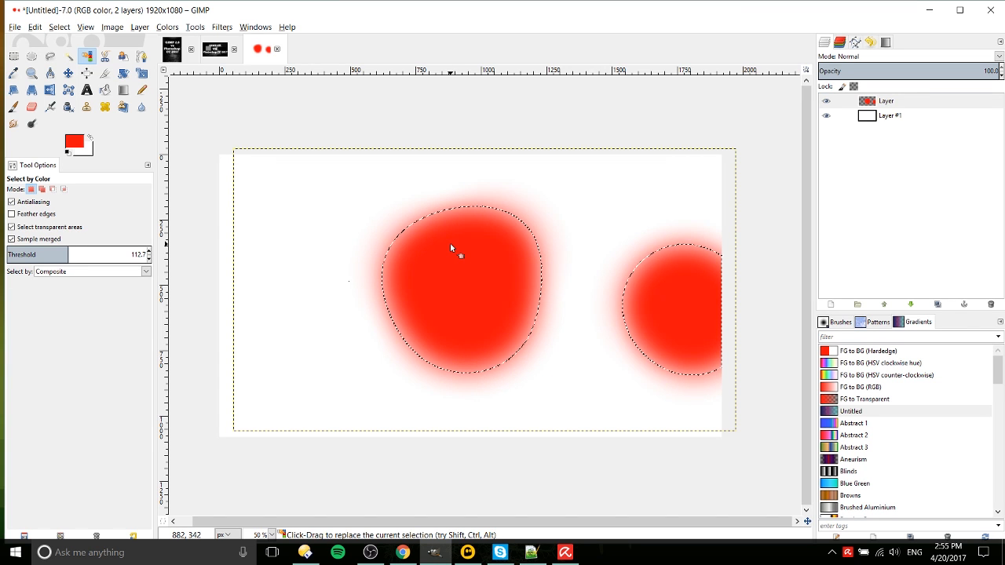
pyautogui.press('Delete')
pyautogui.hotkey('ctrl', 'z')
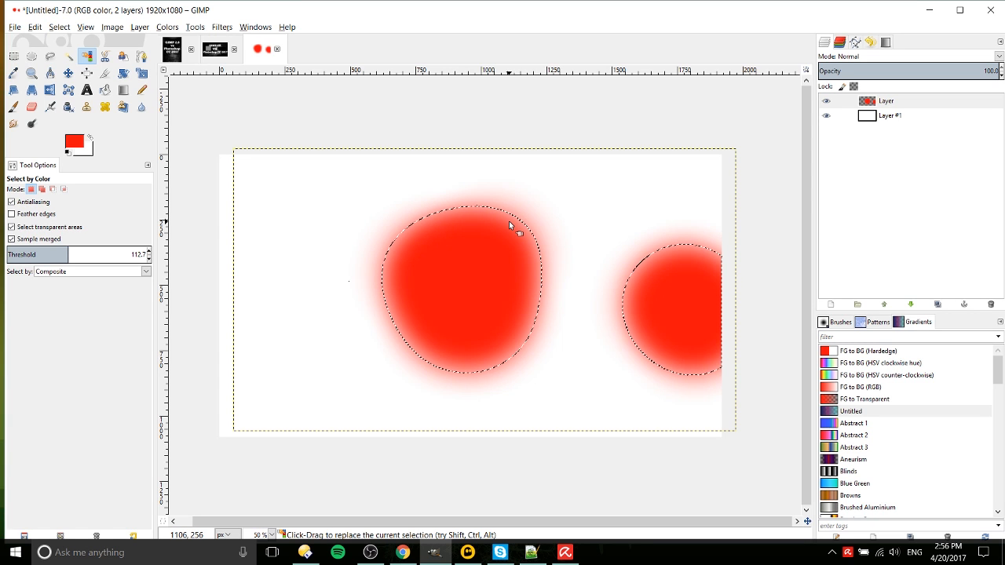
# Examine the Paintbrush's brush setting and highlight the Hardness 050 part of the brush name.
pyautogui.click(14, 107)
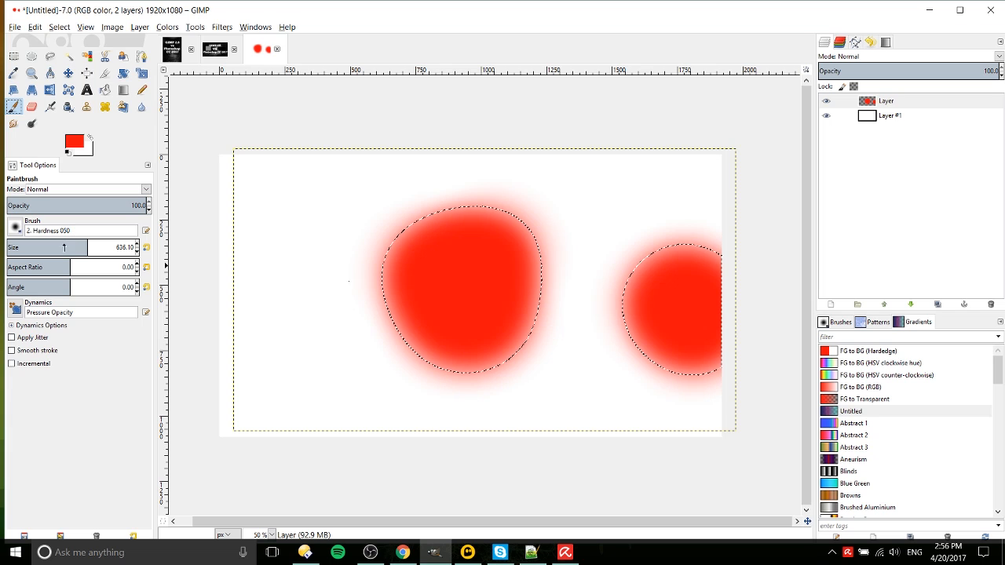
pyautogui.click(16, 228)
pyautogui.click(8, 232)
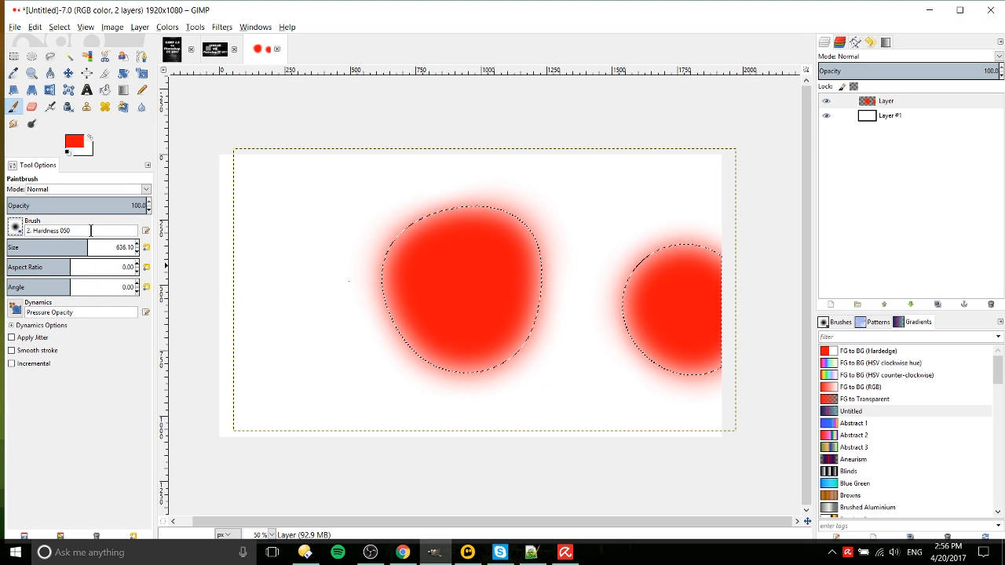
pyautogui.moveTo(69, 230); pyautogui.dragTo(32, 232)
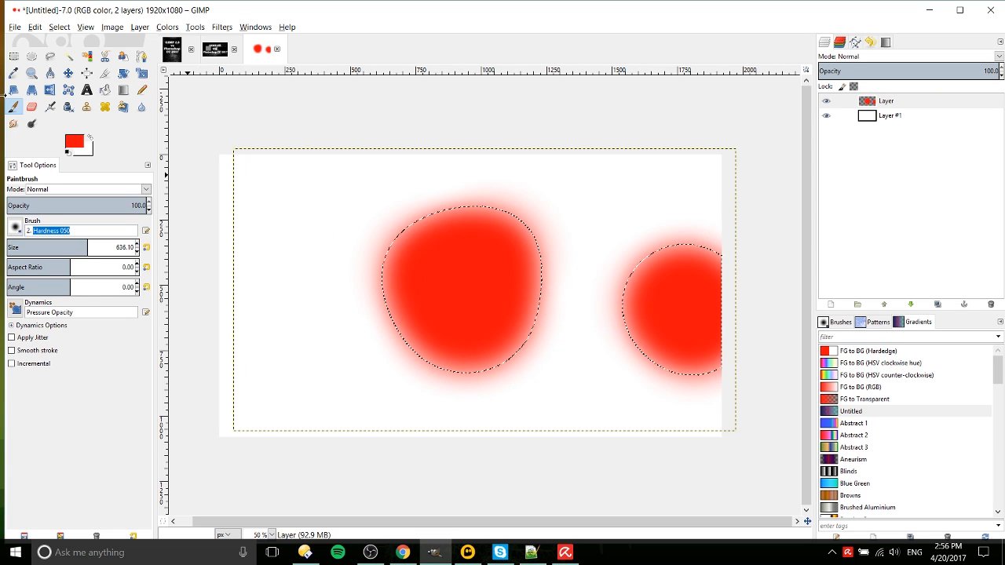
# Switch to Rectangle Select and clear the selection around the two red spots.
pyautogui.click(88, 56)
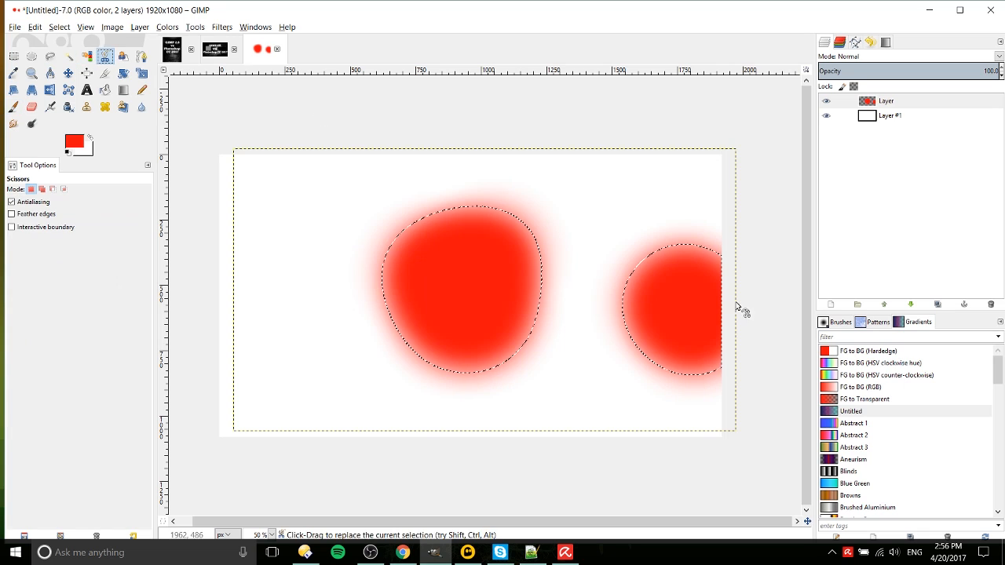
pyautogui.click(13, 56)
pyautogui.click(307, 196)
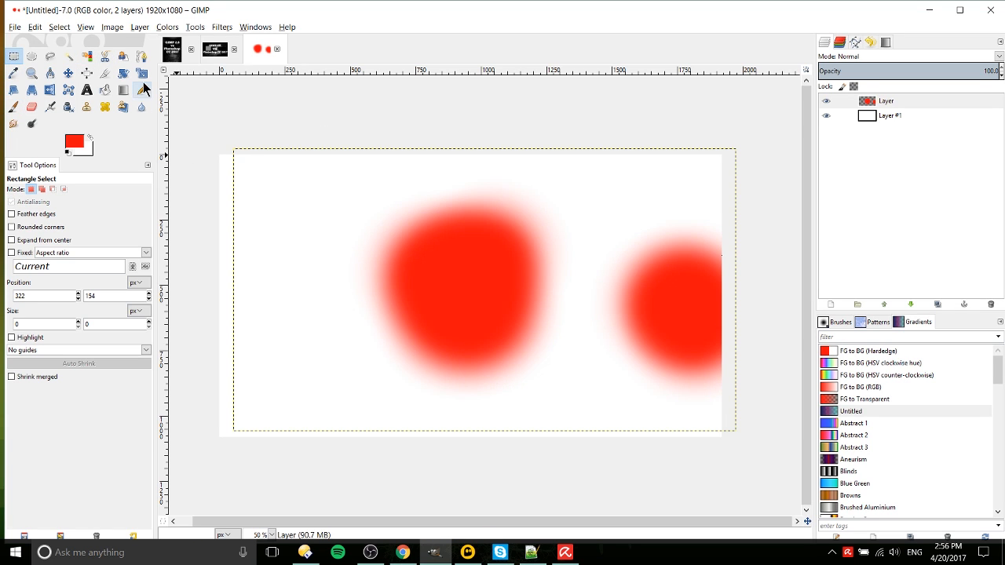
# Trace a freehand outline around the large red spot with Free Select and clear the selection using Rectangle Select.
pyautogui.click(105, 56)
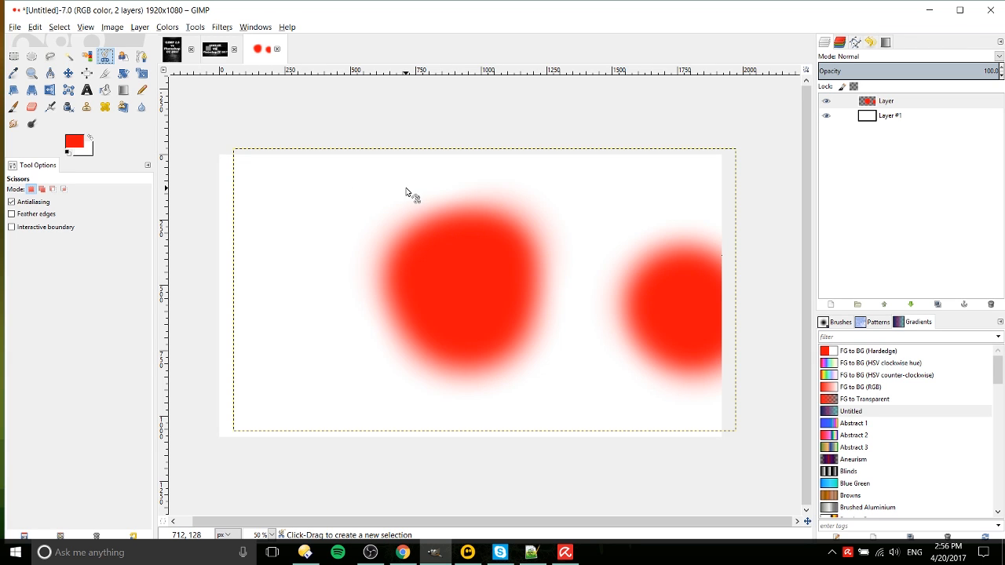
pyautogui.press('f')
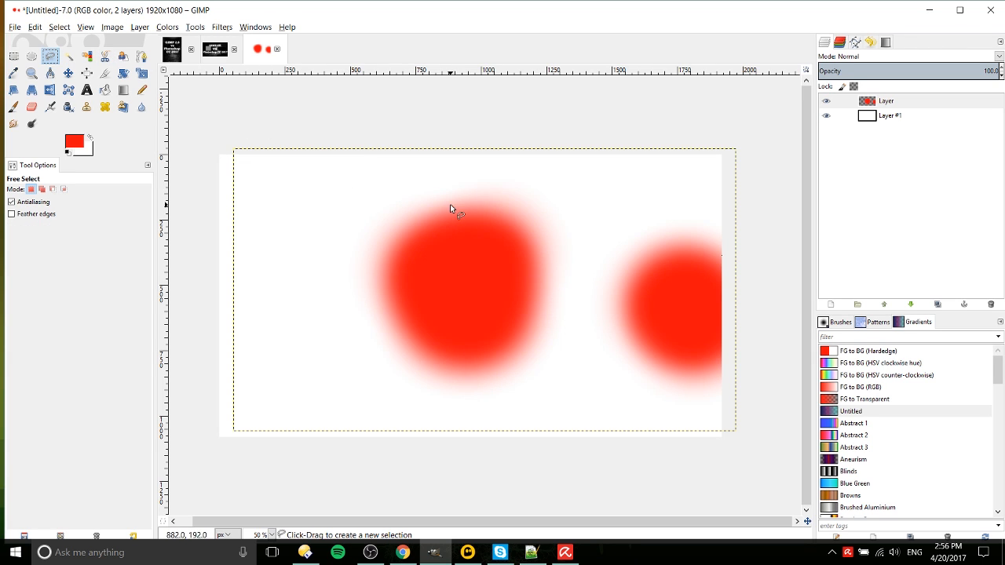
pyautogui.moveTo(451, 208)
pyautogui.mouseDown()
pyautogui.moveTo(529, 223)
pyautogui.moveTo(505, 386)
pyautogui.moveTo(375, 281)
pyautogui.moveTo(493, 205)
pyautogui.moveTo(476, 199)
pyautogui.mouseUp()
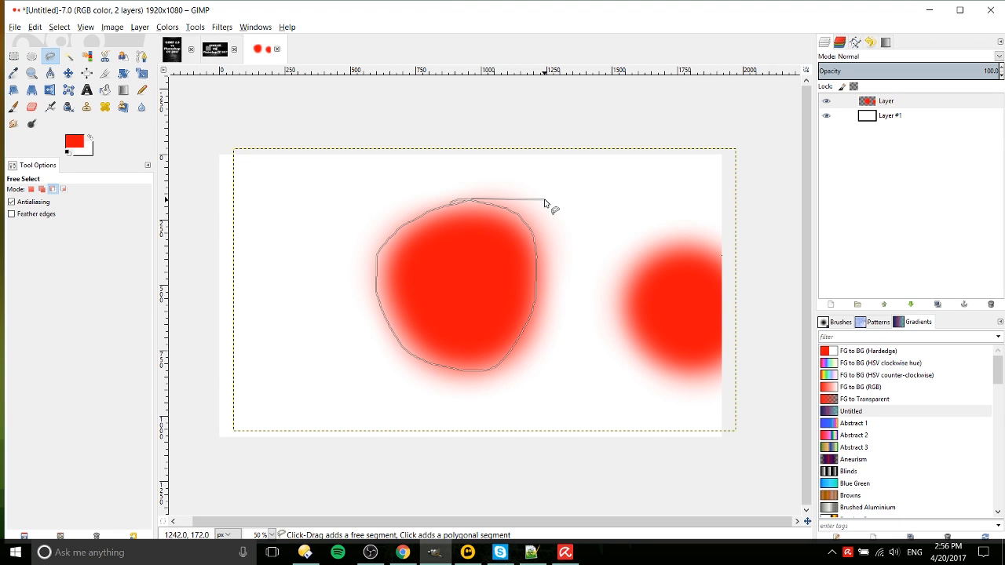
pyautogui.press('Return')
pyautogui.click(13, 57)
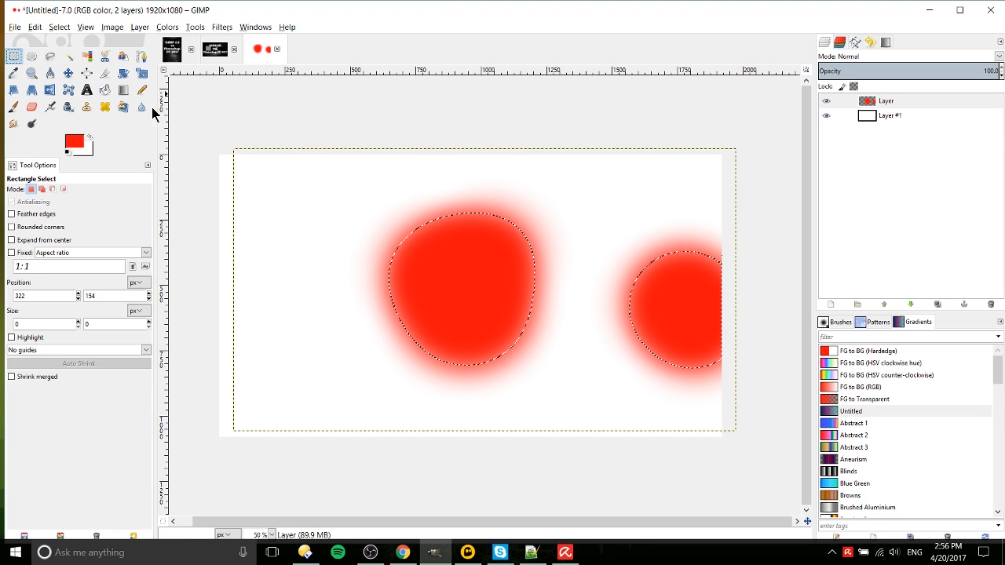
pyautogui.click(179, 125)
# Outline the large red spot with Scissors points, using Interactive boundary, and close the boundary at its starting point.
pyautogui.click(102, 60)
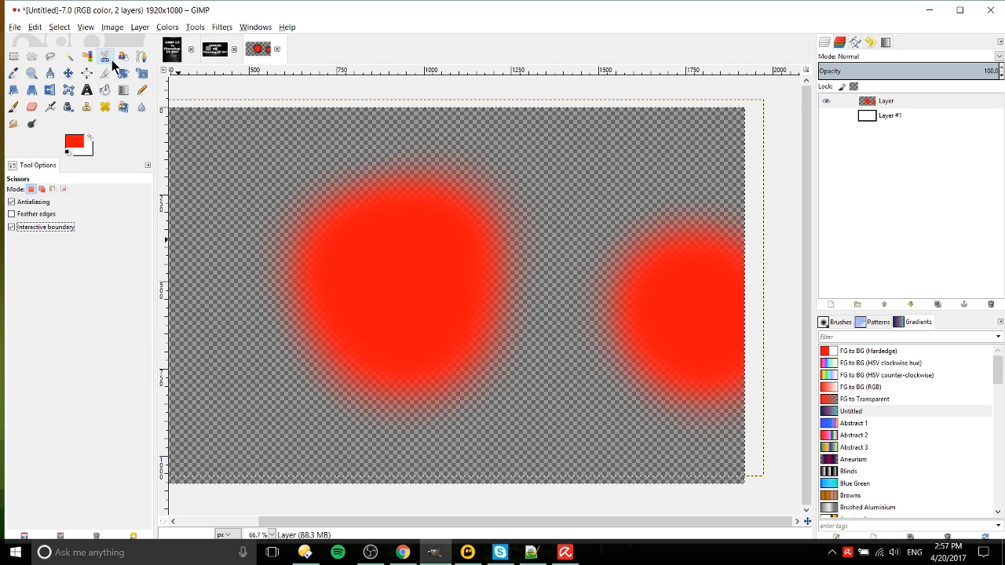
pyautogui.click(110, 59)
pyautogui.click(405, 182)
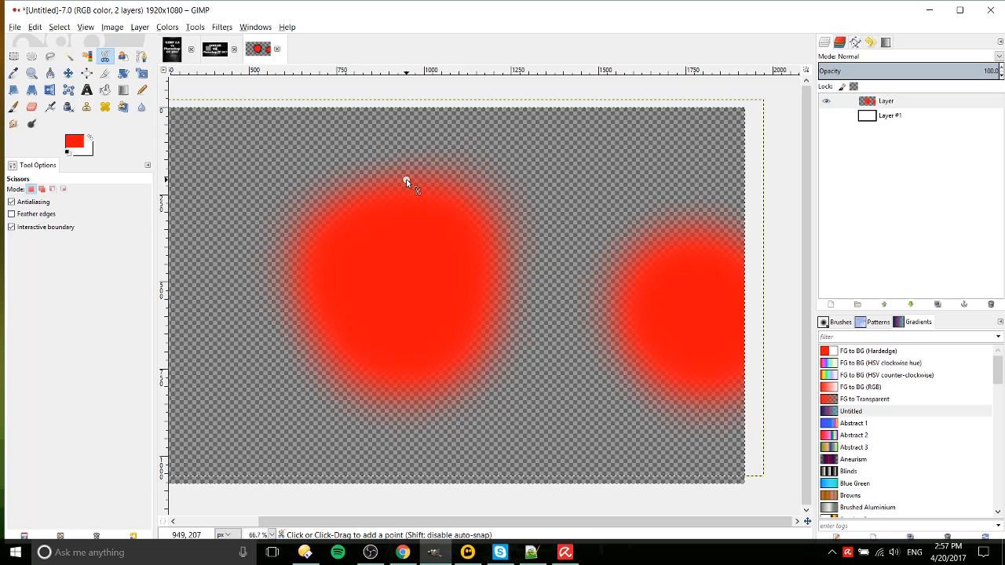
pyautogui.click(471, 194)
pyautogui.click(507, 256)
pyautogui.click(496, 341)
pyautogui.click(458, 368)
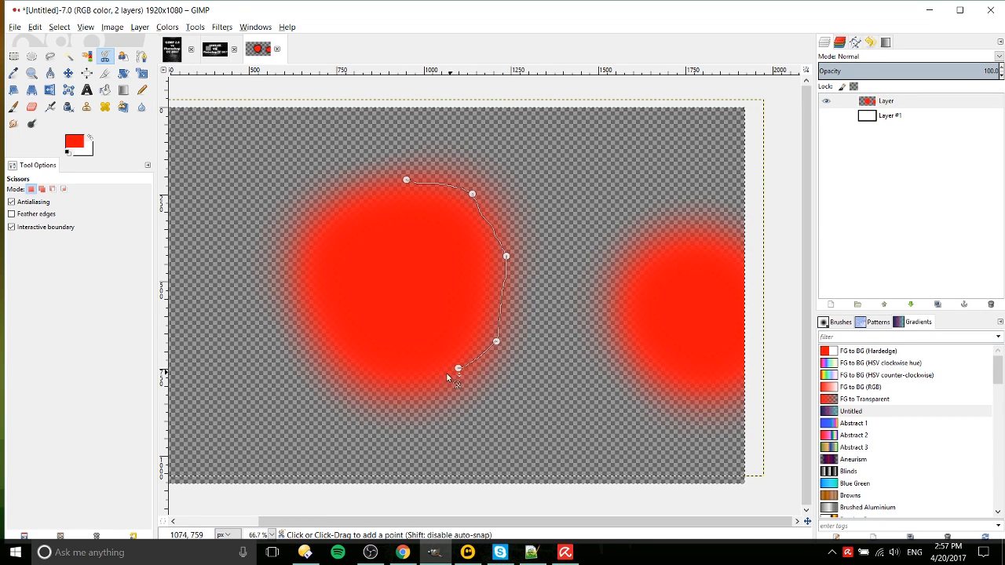
pyautogui.click(399, 387)
pyautogui.click(319, 343)
pyautogui.click(293, 291)
pyautogui.click(306, 223)
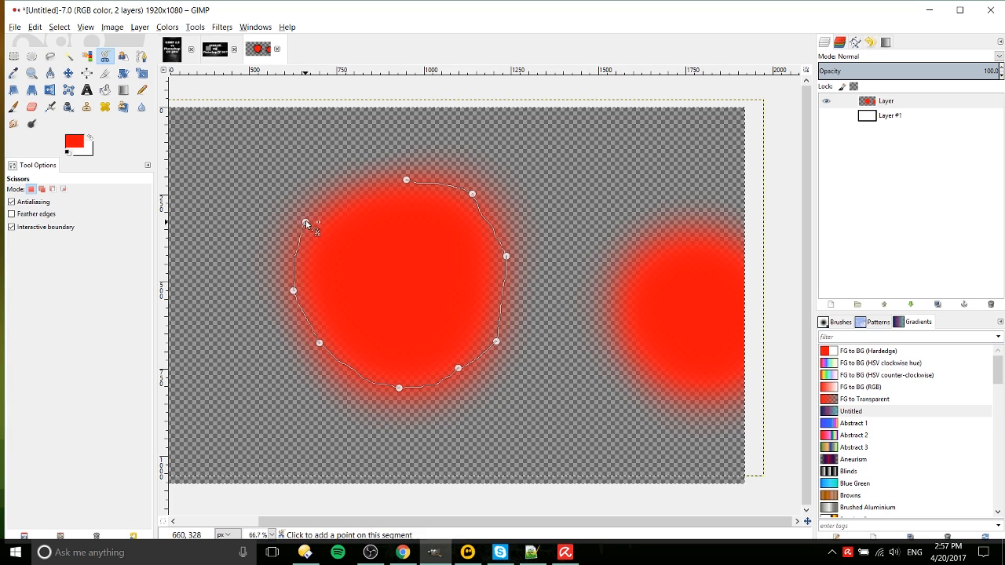
pyautogui.click(406, 180)
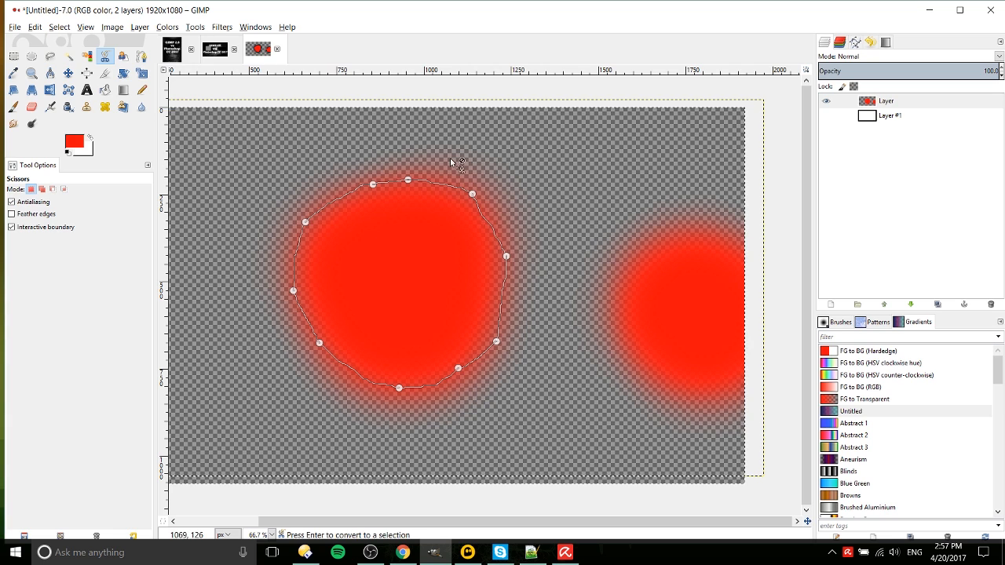
# Refine the closed scissors boundary by nudging its upper-right point and adding intermediate points around the large red spot.
pyautogui.moveTo(471, 193); pyautogui.dragTo(471, 191)
pyautogui.click(490, 219)
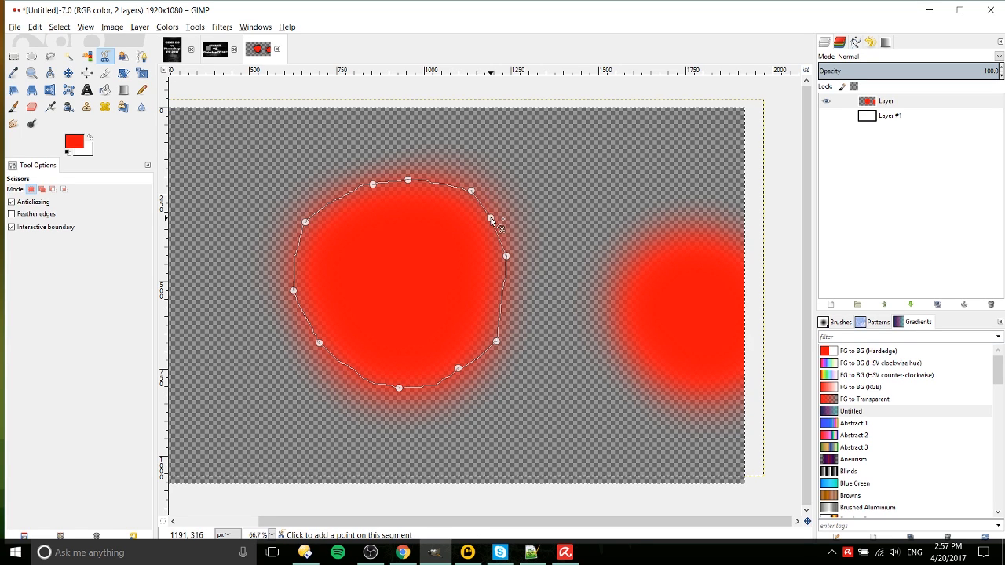
pyautogui.click(500, 297)
pyautogui.click(483, 355)
pyautogui.click(422, 383)
pyautogui.click(355, 367)
pyautogui.click(306, 314)
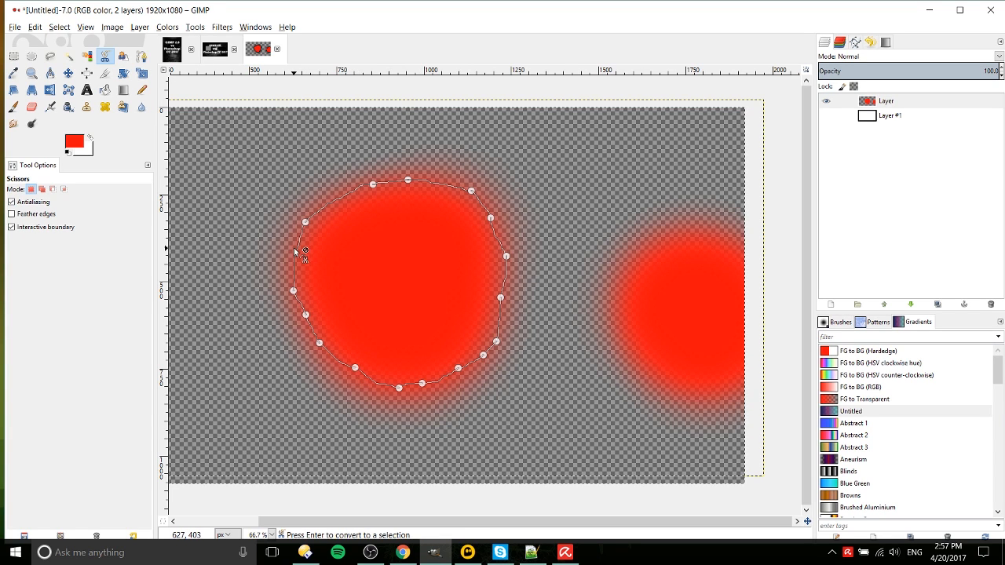
pyautogui.click(294, 248)
pyautogui.click(339, 195)
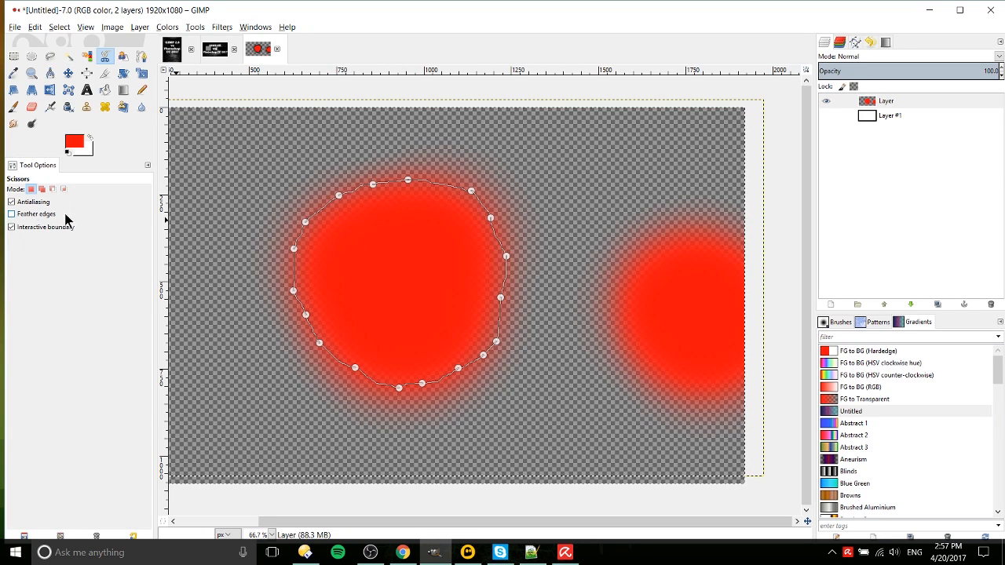
# With Antialiasing off, add further scissors points along the upper and right edges of the large red spot.
pyautogui.click(388, 182)
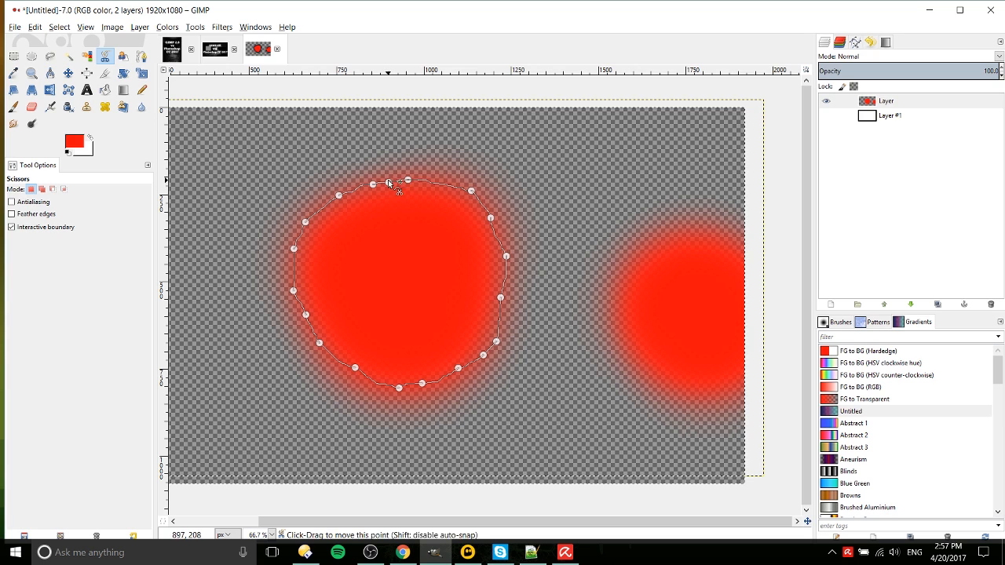
pyautogui.click(437, 186)
pyautogui.click(481, 203)
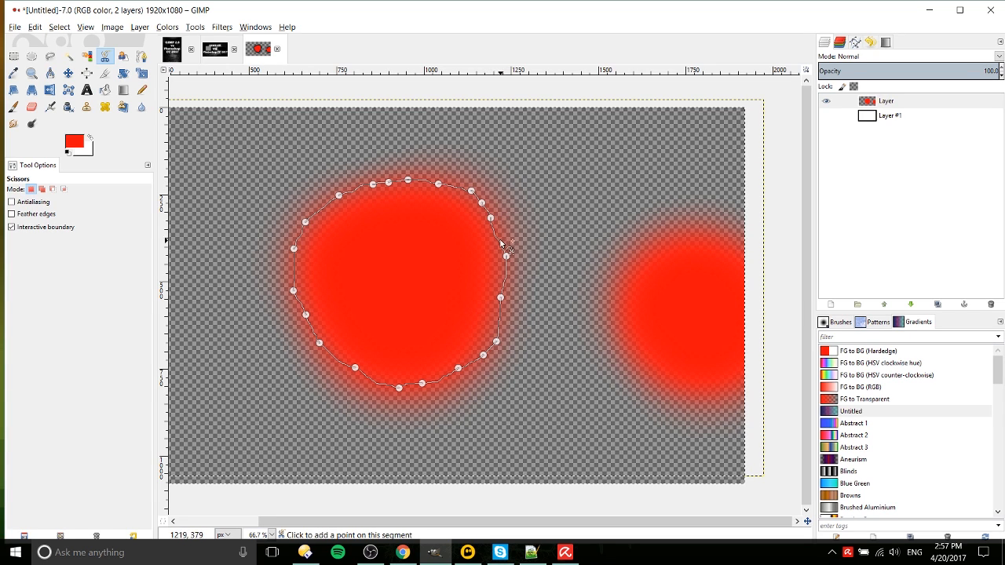
pyautogui.click(499, 238)
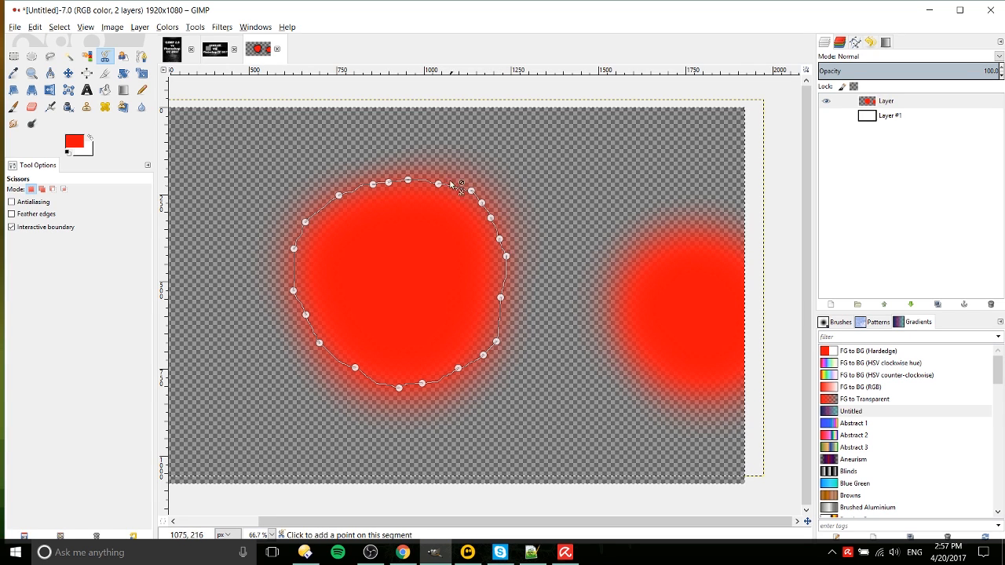
pyautogui.click(497, 323)
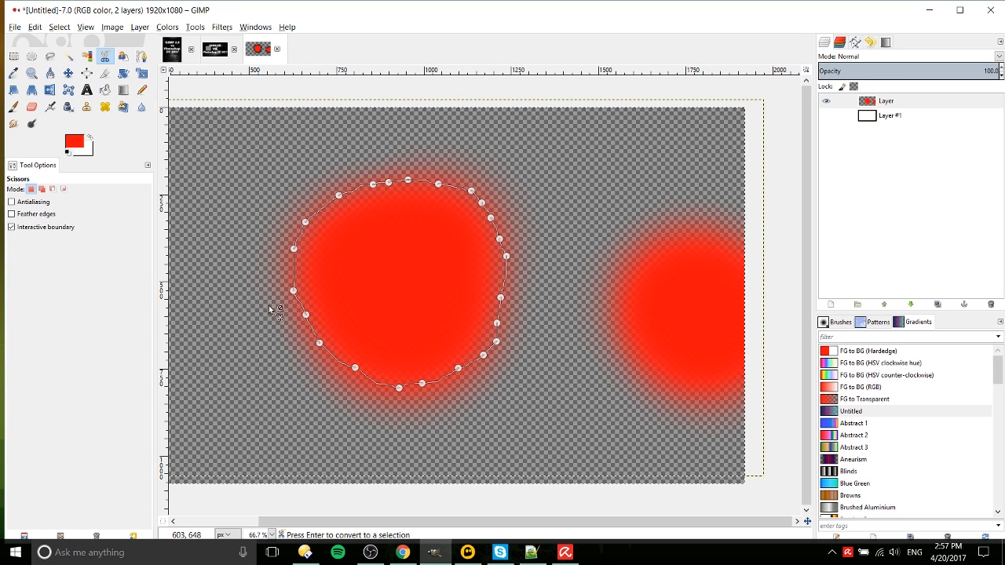
# Convert the scissors boundary to a selection, delete the red inside it and undo the deletion.
pyautogui.click(437, 263)
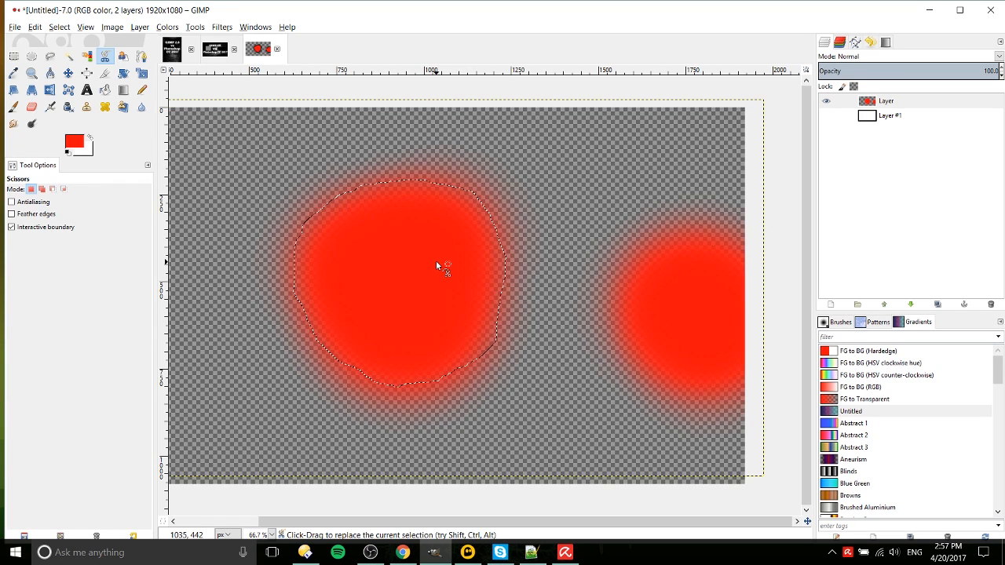
pyautogui.press('Delete')
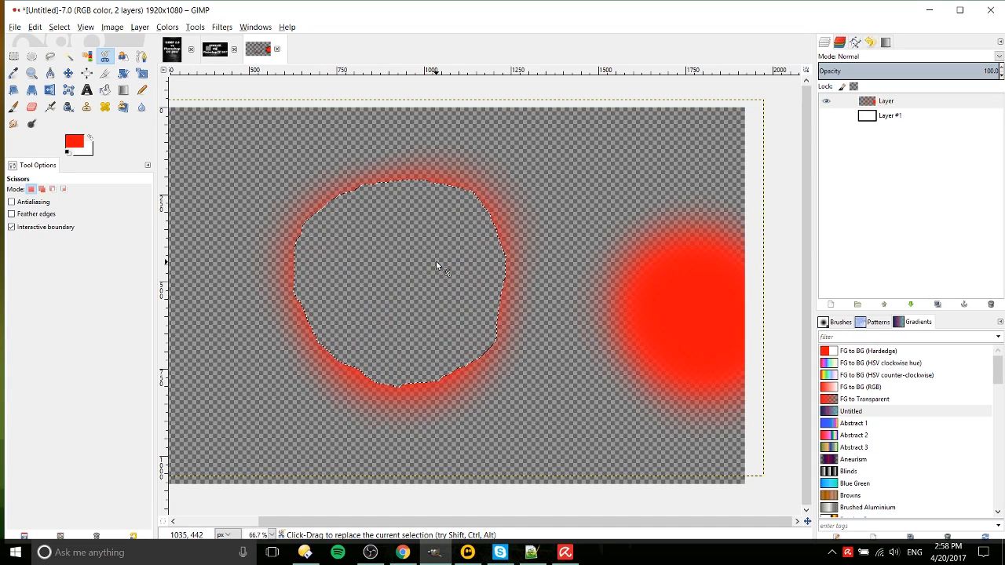
pyautogui.hotkey('ctrl', 'z')
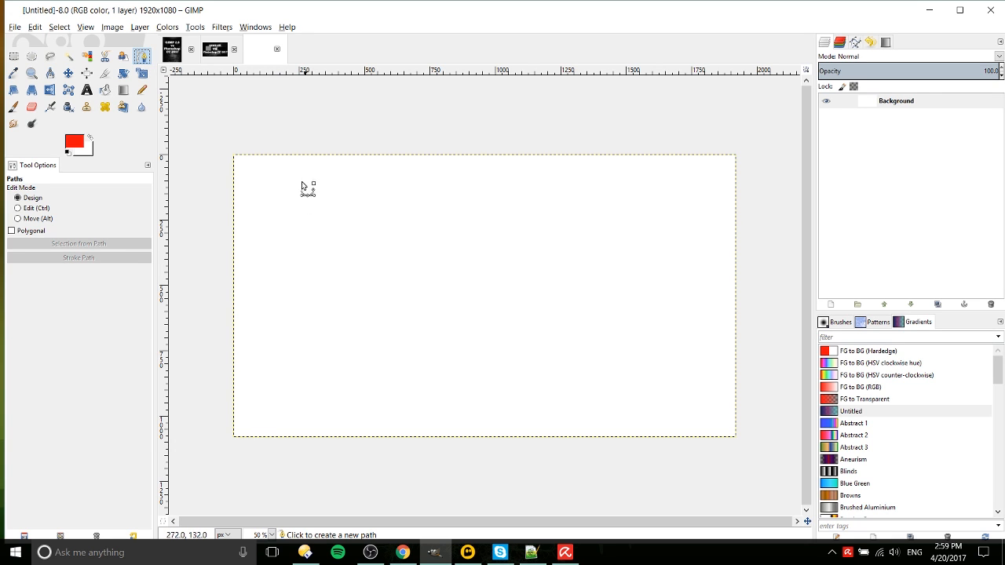
# Draw an open polygon-like path of straight segments around the middle of the blank white canvas with the Paths tool.
pyautogui.click(339, 254)
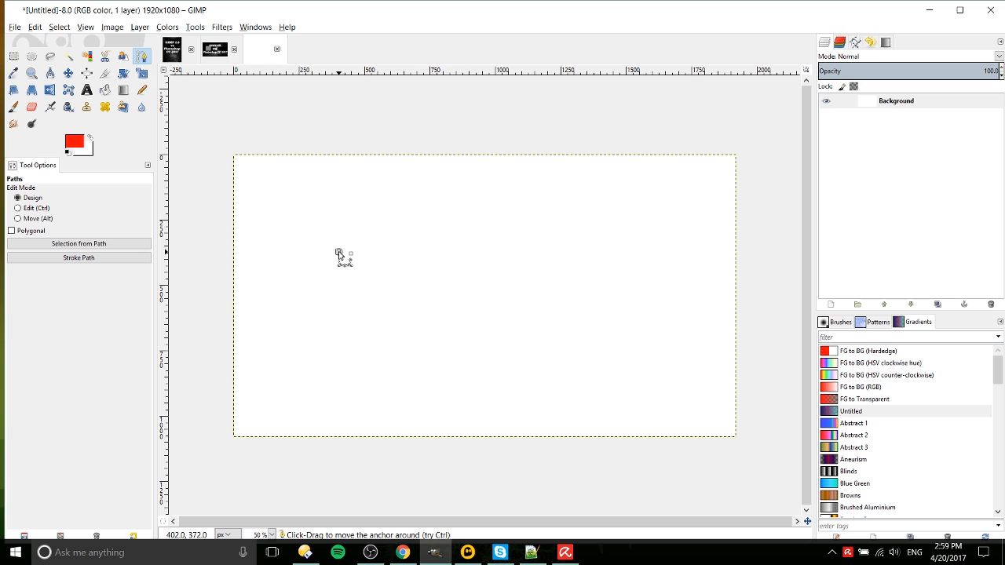
pyautogui.click(419, 204)
pyautogui.click(516, 203)
pyautogui.click(607, 236)
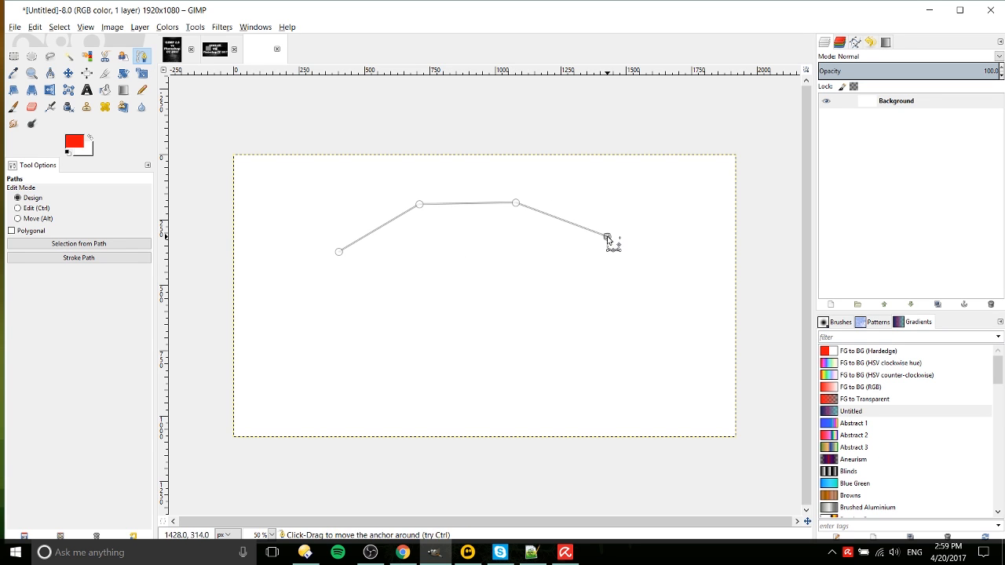
pyautogui.click(618, 304)
pyautogui.click(530, 348)
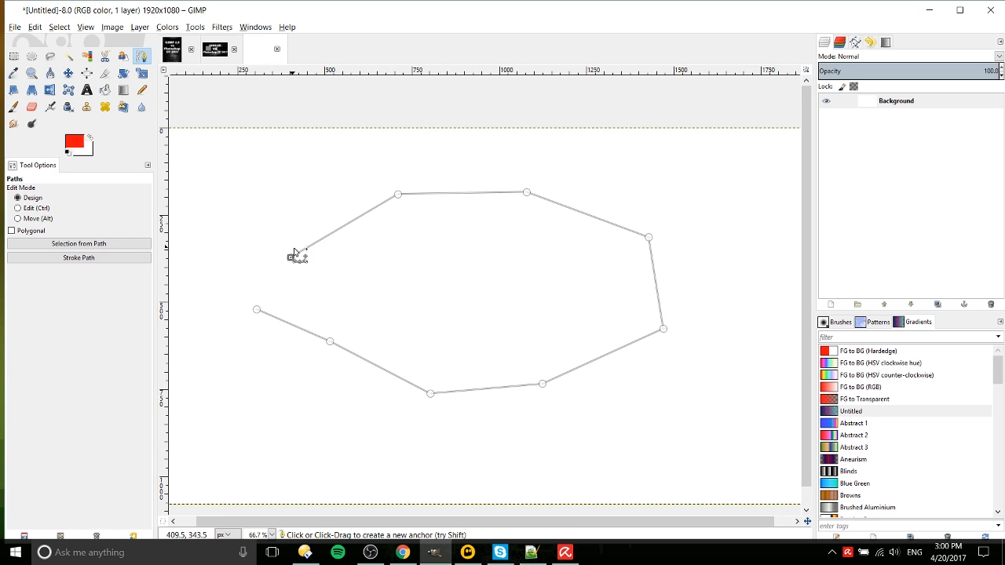
# Close the path by connecting its first anchor to its last anchor in Edit mode.
pyautogui.click(257, 309)
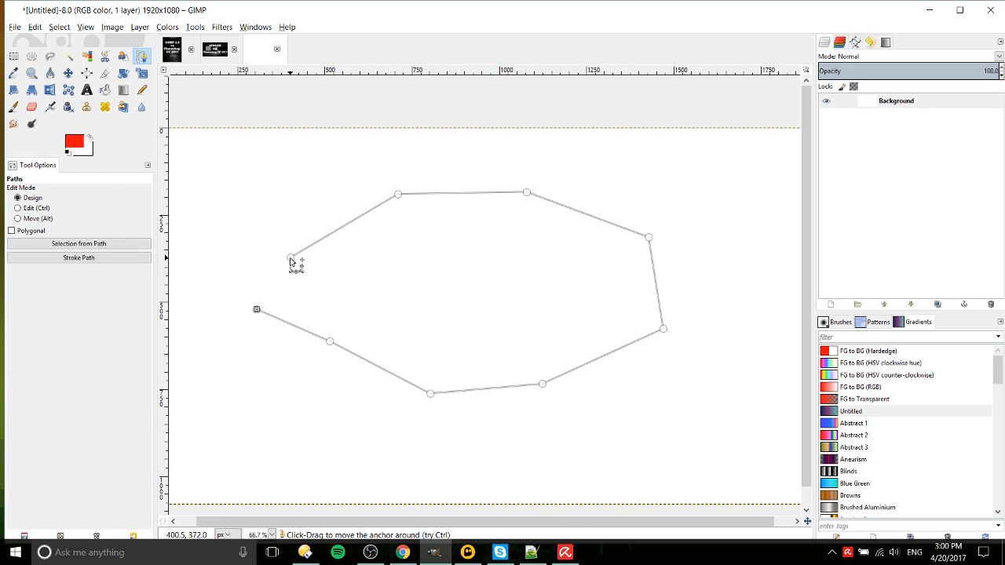
pyautogui.click(290, 260)
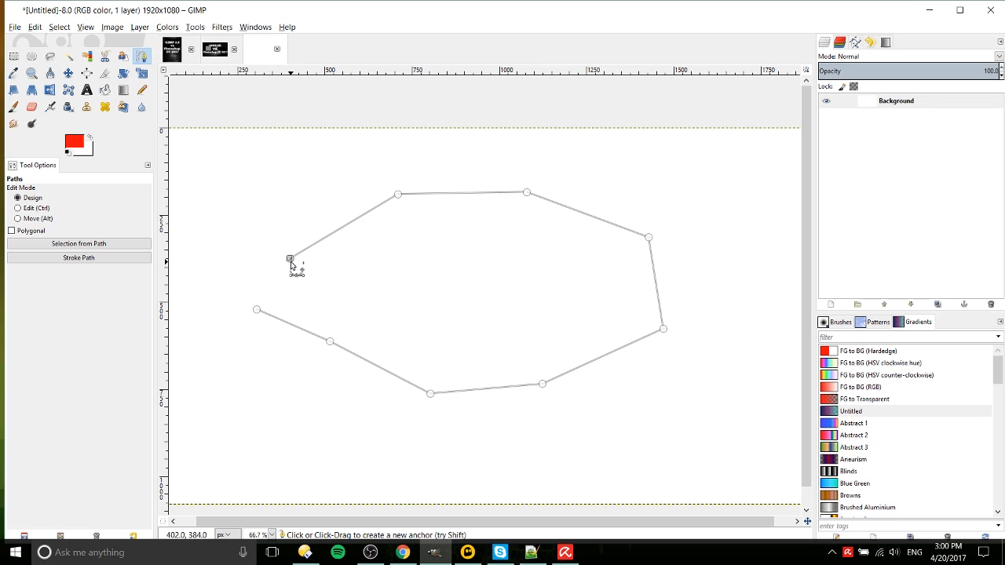
pyautogui.press('ctrl')
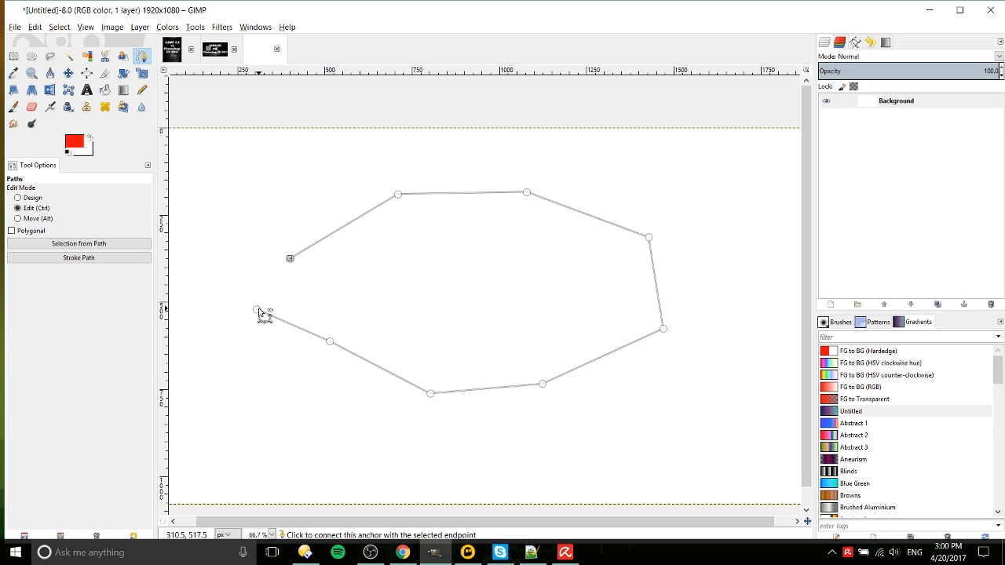
pyautogui.keyDown('ctrl'); pyautogui.click(257, 310); pyautogui.keyUp('ctrl')
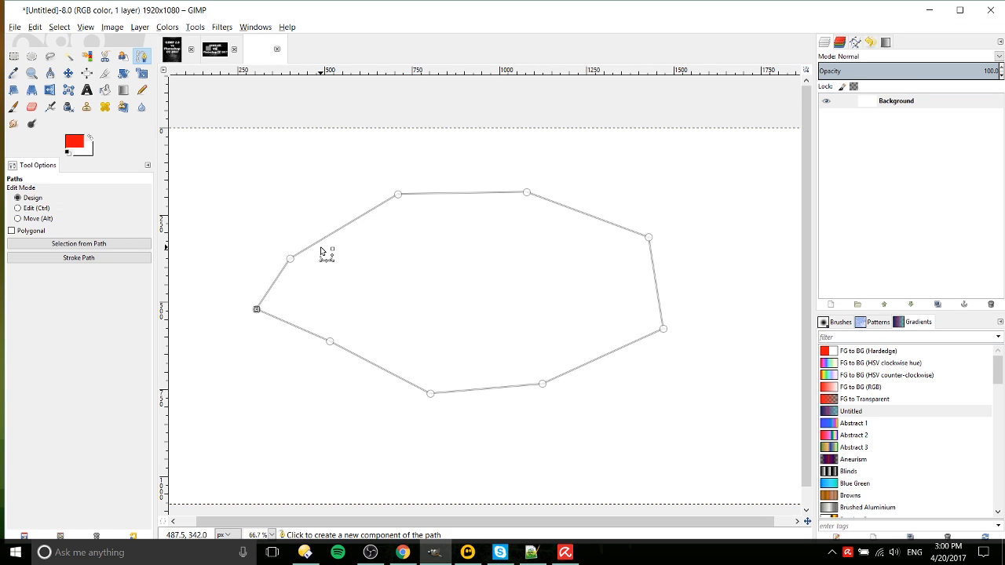
# Inspect the closed path's entry in the paths list and return to the layers list.
pyautogui.click(854, 43)
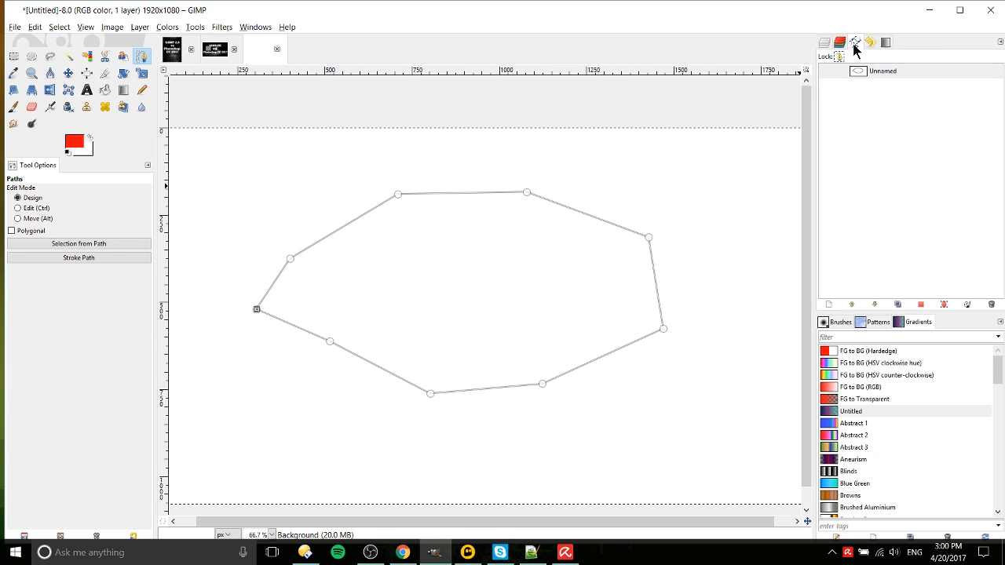
pyautogui.click(833, 71)
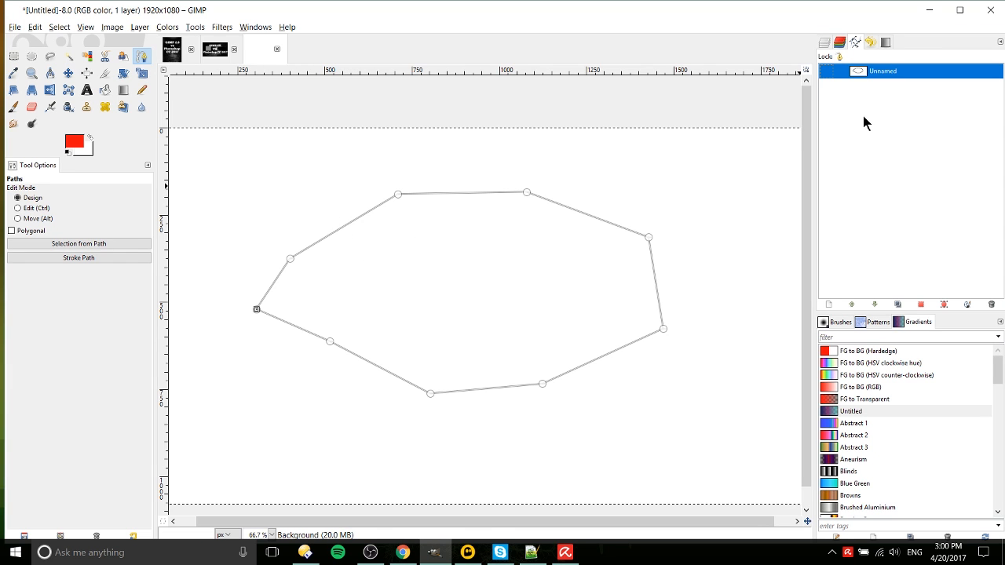
pyautogui.click(826, 44)
# Look at the image settings for printing and cancel without printing.
pyautogui.click(15, 28)
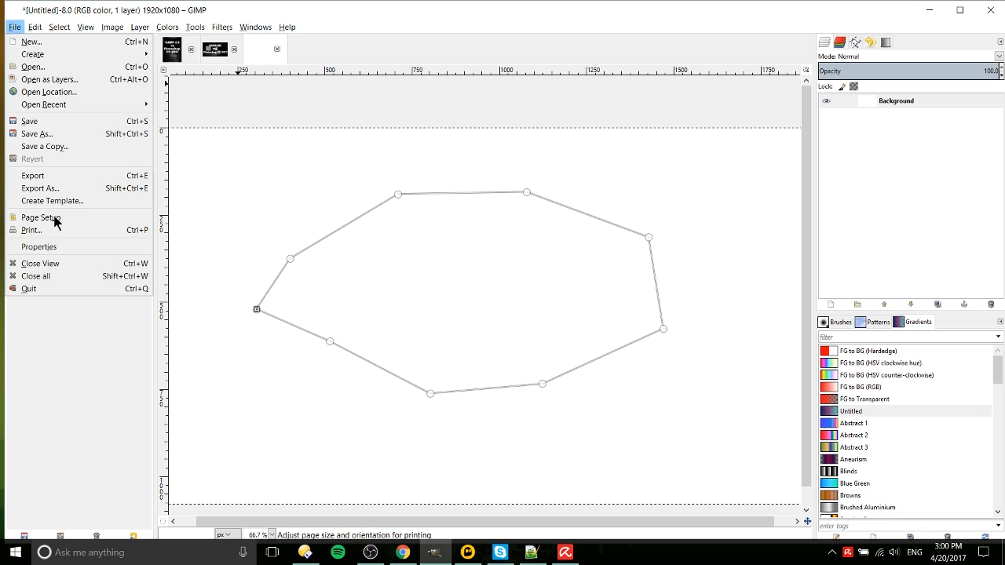
pyautogui.press('Escape')
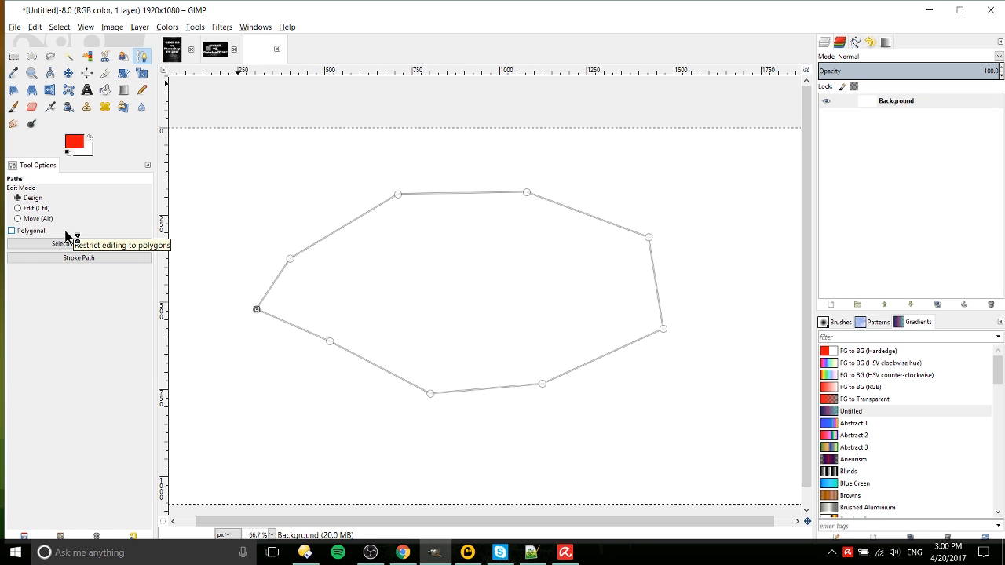
pyautogui.hotkey('ctrl', 'p')
pyautogui.click(74, 30)
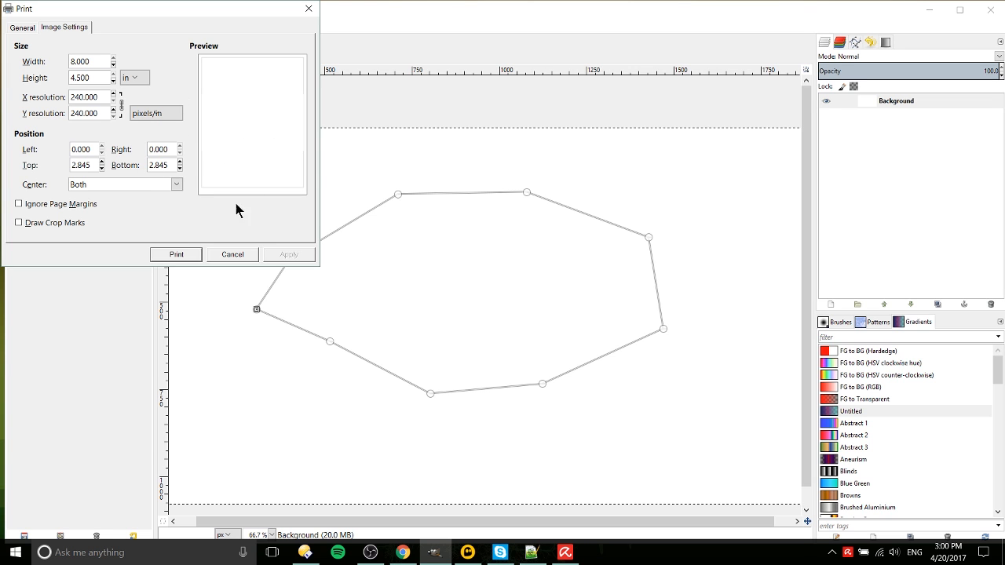
pyautogui.click(235, 255)
# Show the paths list again and create a selection from the closed path.
pyautogui.click(856, 42)
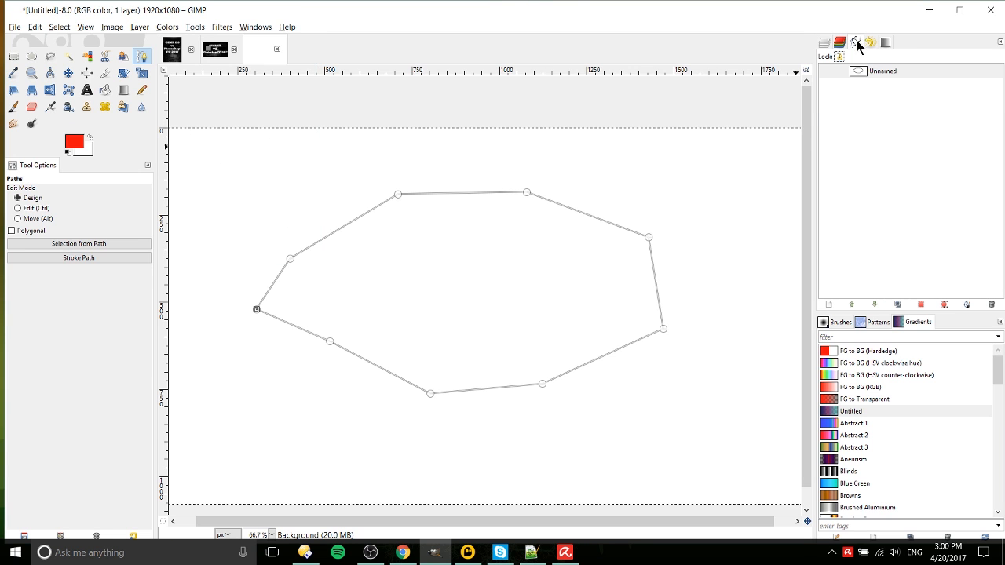
pyautogui.click(846, 76)
pyautogui.rightClick(400, 193)
pyautogui.moveTo(451, 233)
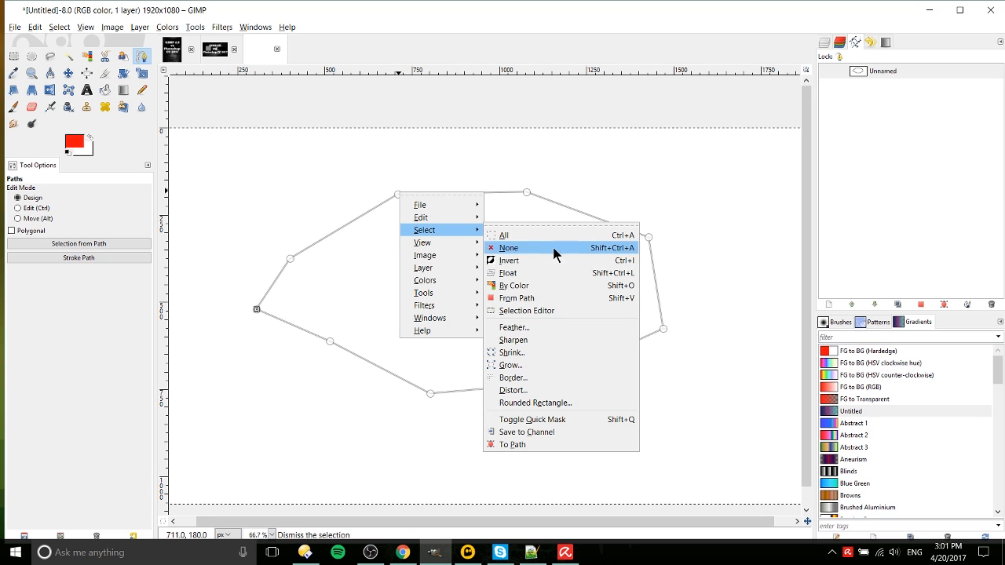
pyautogui.click(544, 302)
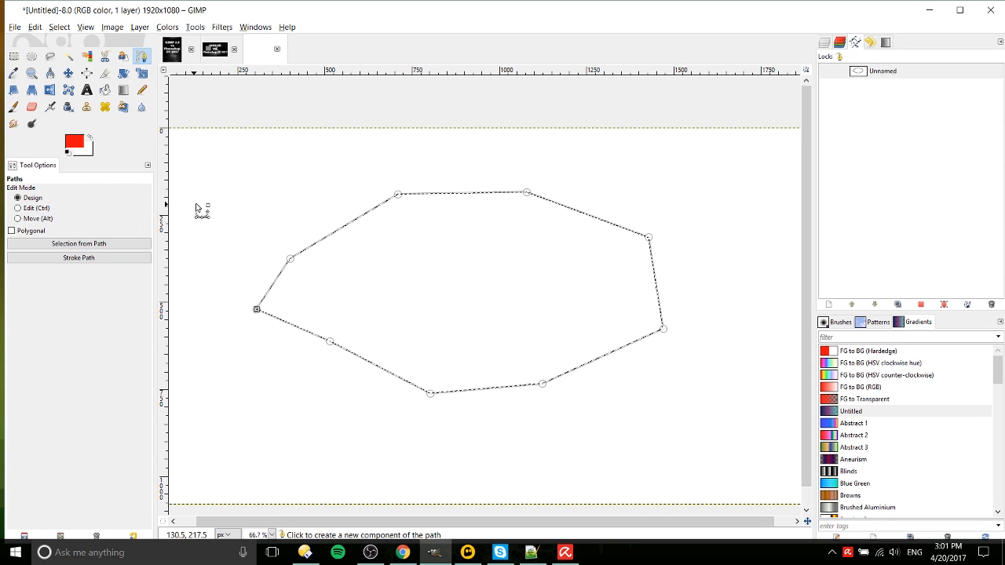
# Bucket-fill the polygonal selection with the red foreground color and undo the fill.
pyautogui.click(105, 89)
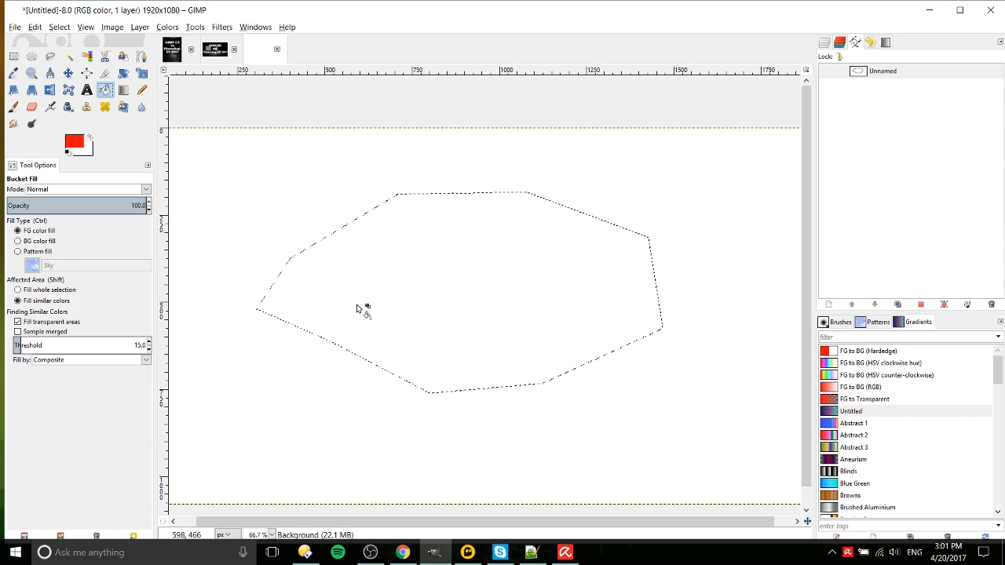
pyautogui.click(680, 448)
pyautogui.scroll(-1, 436, 255)
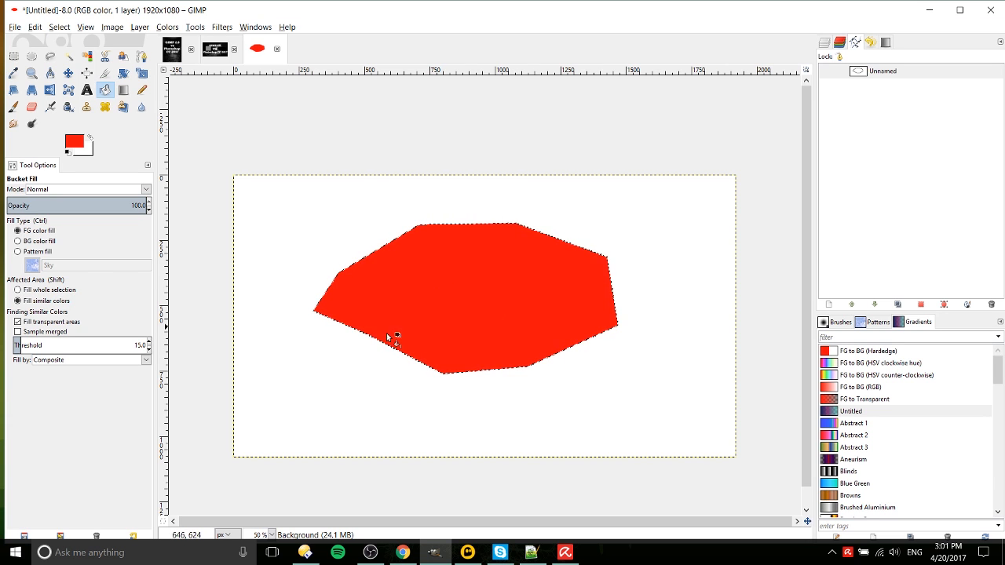
pyautogui.scroll(1, 468, 284)
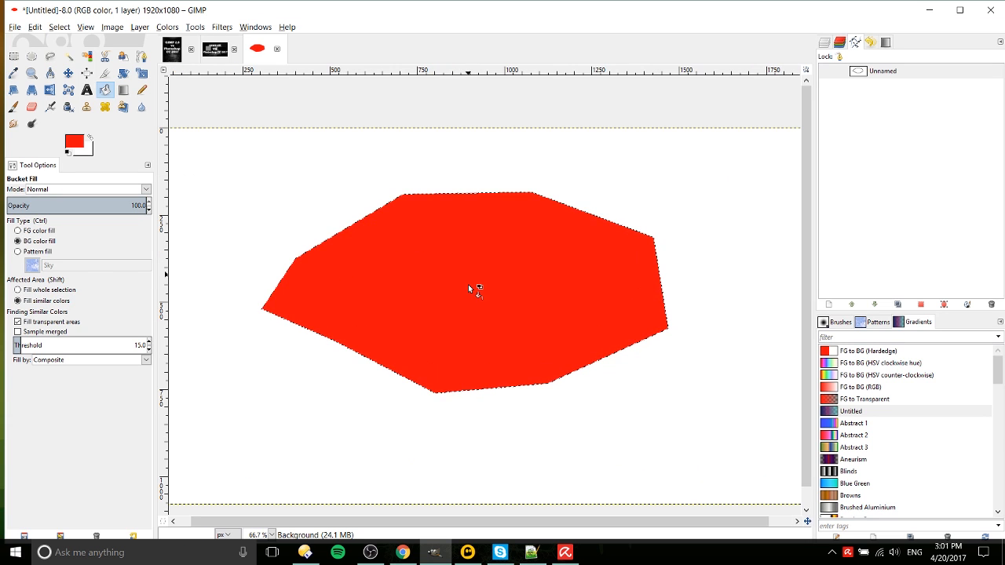
pyautogui.hotkey('ctrl', 'z')
# Blend the Untitled gradient linearly across the polygonal selection, running diagonally upward from its center, and undo it.
pyautogui.click(123, 90)
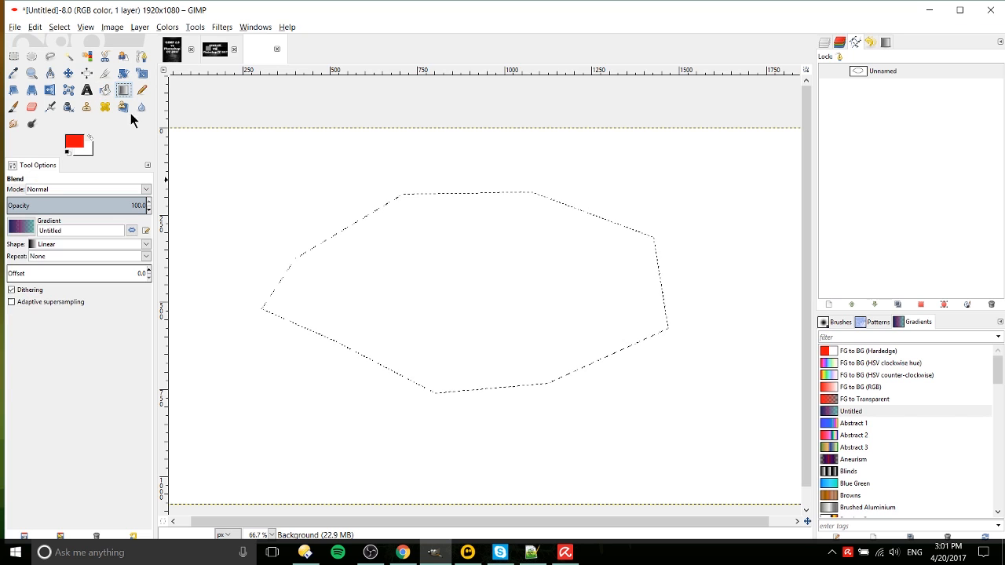
pyautogui.moveTo(481, 308); pyautogui.dragTo(599, 258)
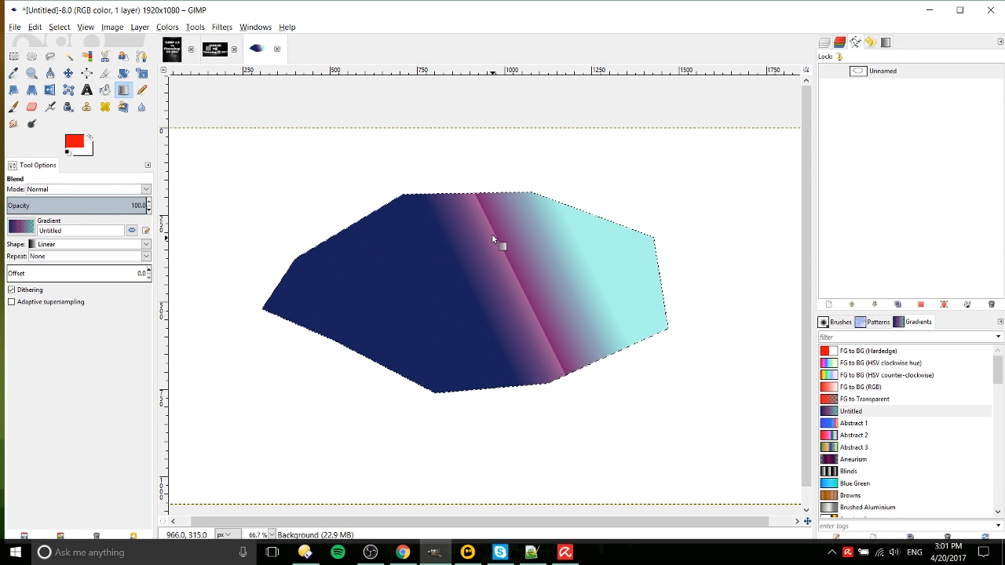
pyautogui.hotkey('ctrl', 'z')
# Stroke the selection outline with a 6 px solid color line and undo the stroke.
pyautogui.click(105, 89)
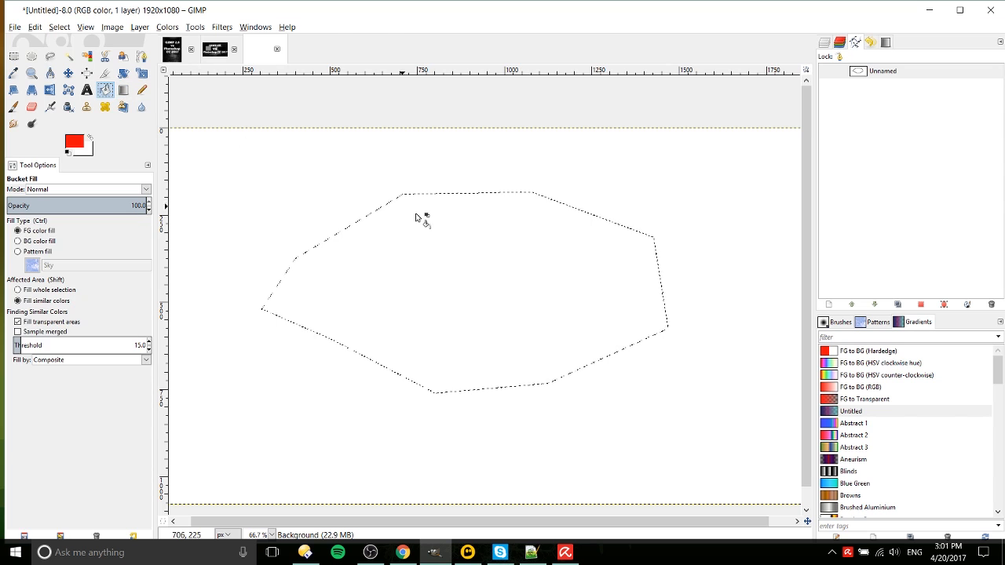
pyautogui.rightClick(416, 218)
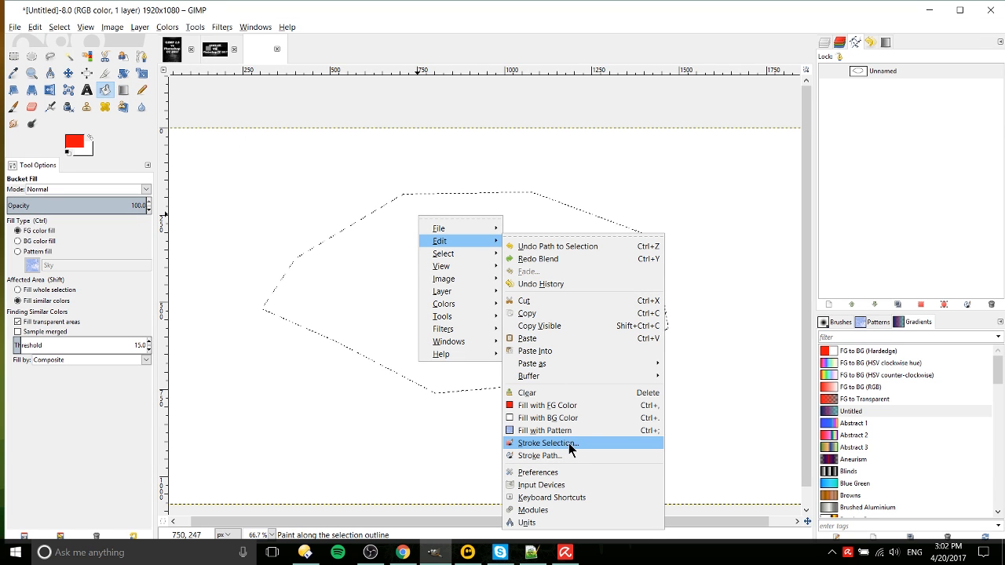
pyautogui.click(568, 443)
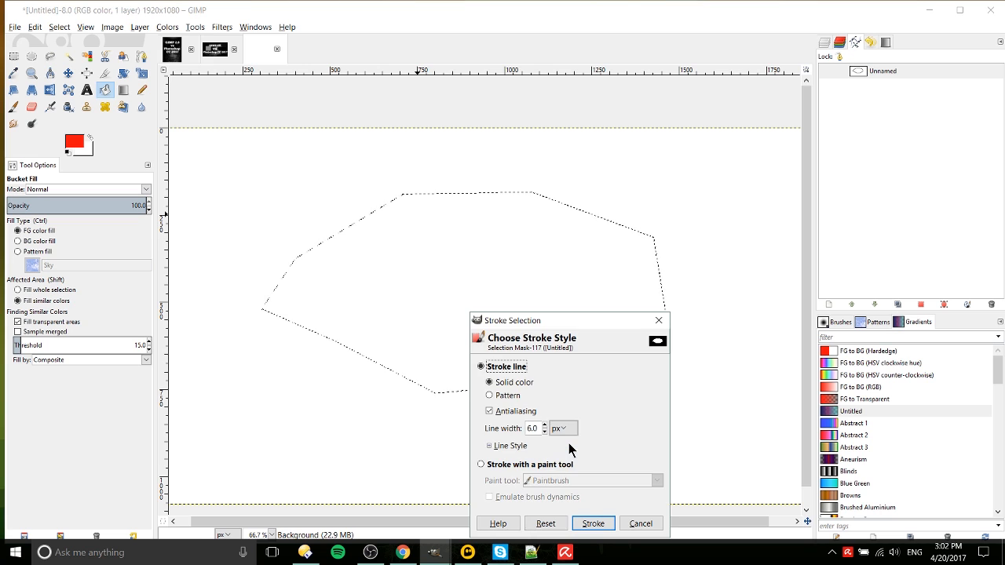
pyautogui.moveTo(548, 334); pyautogui.dragTo(659, 228)
pyautogui.click(709, 412)
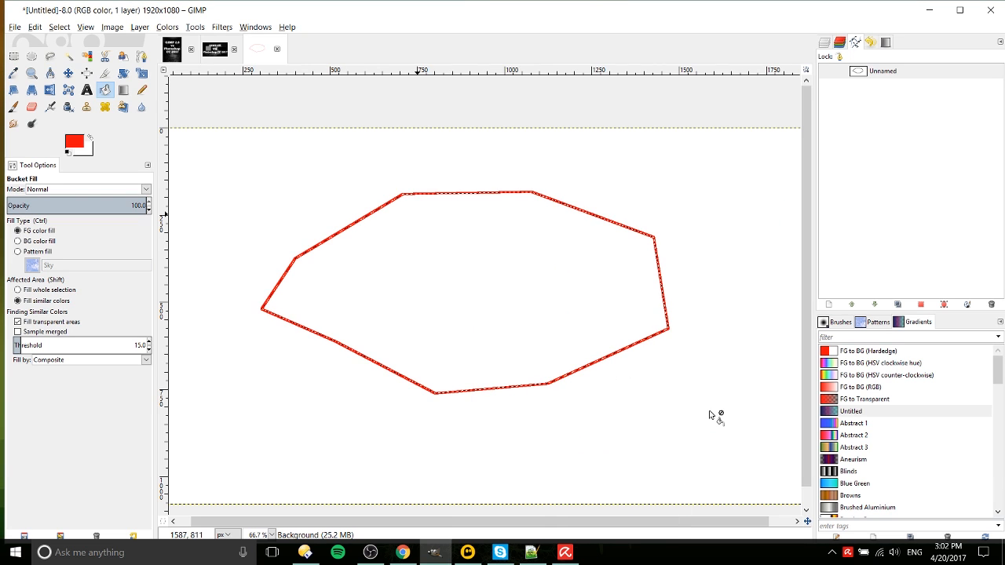
pyautogui.hotkey('ctrl', 'z')
# Stroke the Unnamed path in the paths list with the red foreground color and dismiss the virus protection notification.
pyautogui.doubleClick(876, 70)
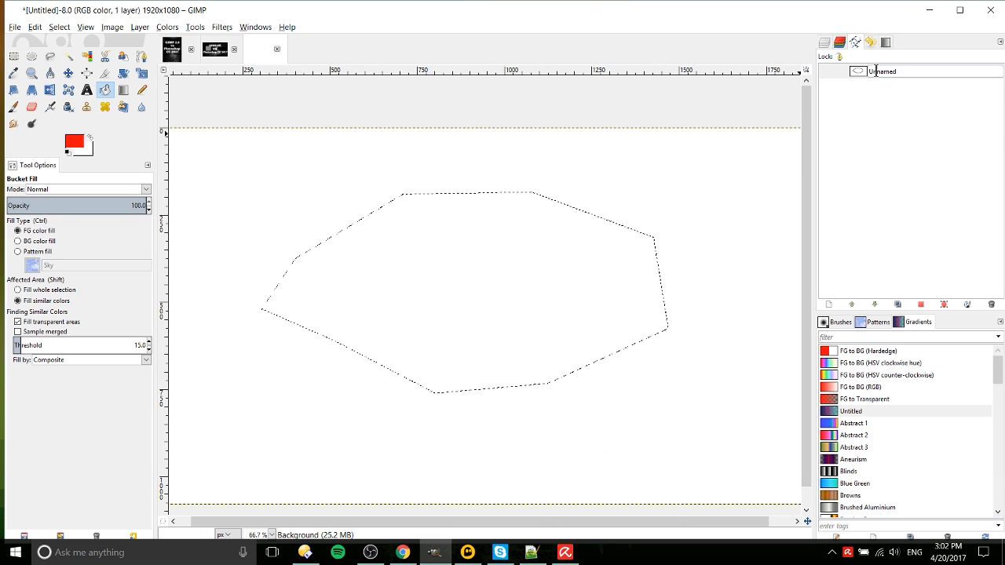
pyautogui.click(868, 78)
pyautogui.rightClick(866, 74)
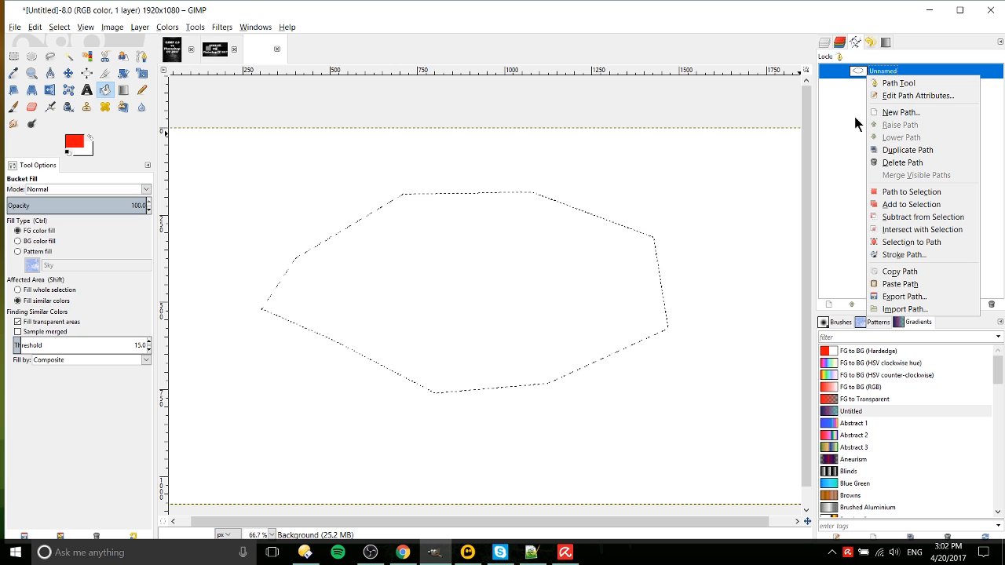
pyautogui.click(931, 253)
pyautogui.click(924, 358)
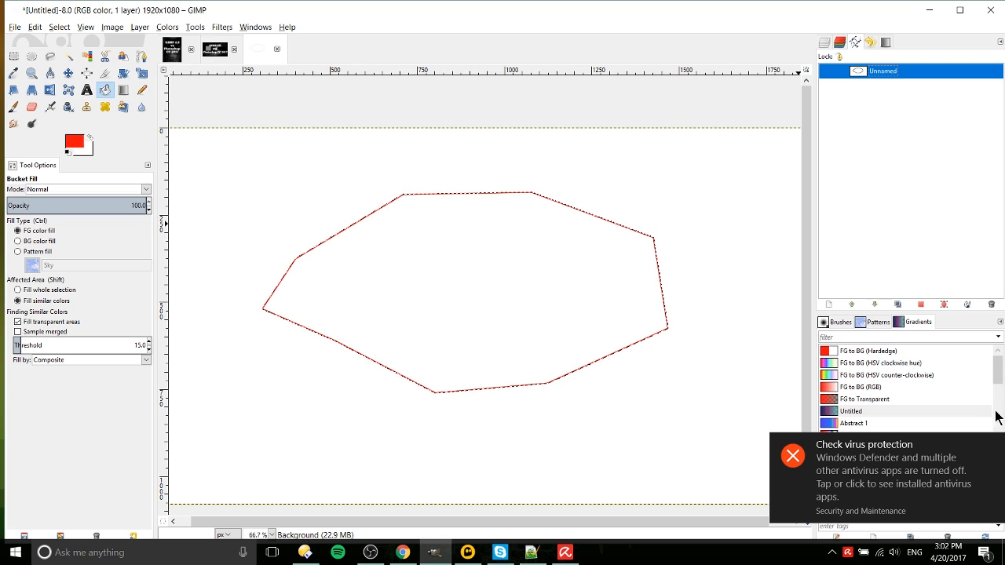
pyautogui.click(994, 446)
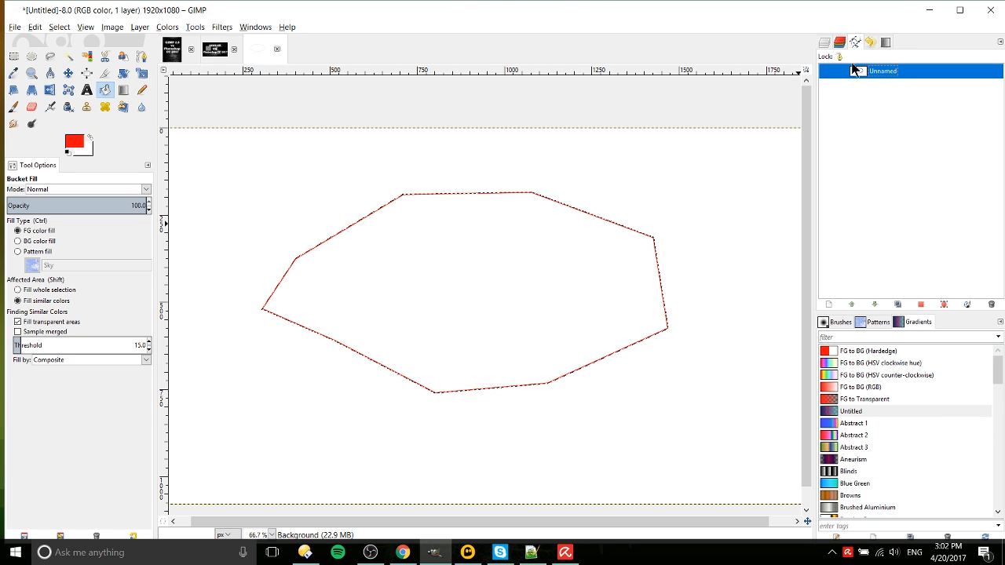
# Review the Unnamed path's options and bring up the Paths dialog from the list of dockable dialogs.
pyautogui.click(880, 72)
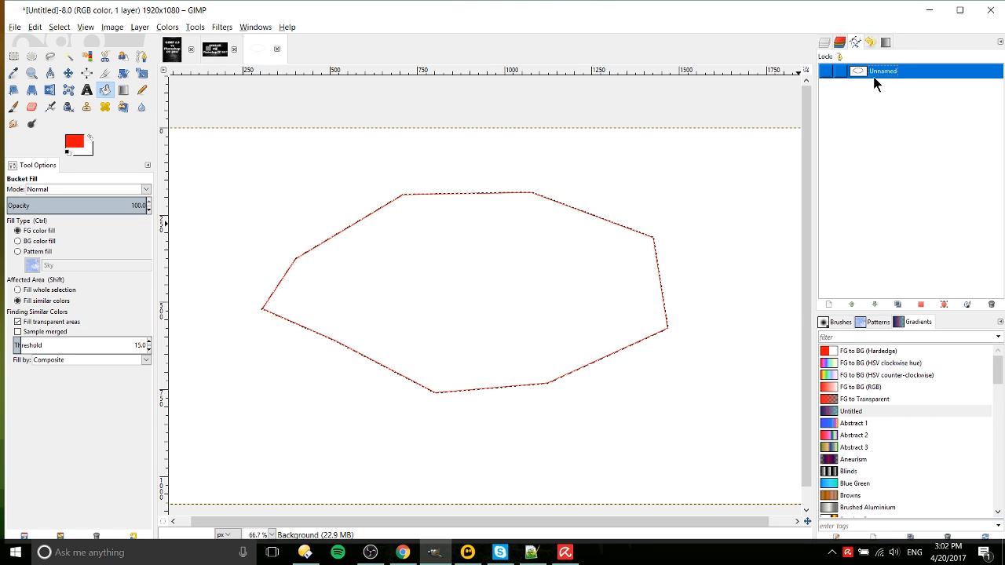
pyautogui.rightClick(870, 70)
pyautogui.press('Escape')
pyautogui.click(267, 26)
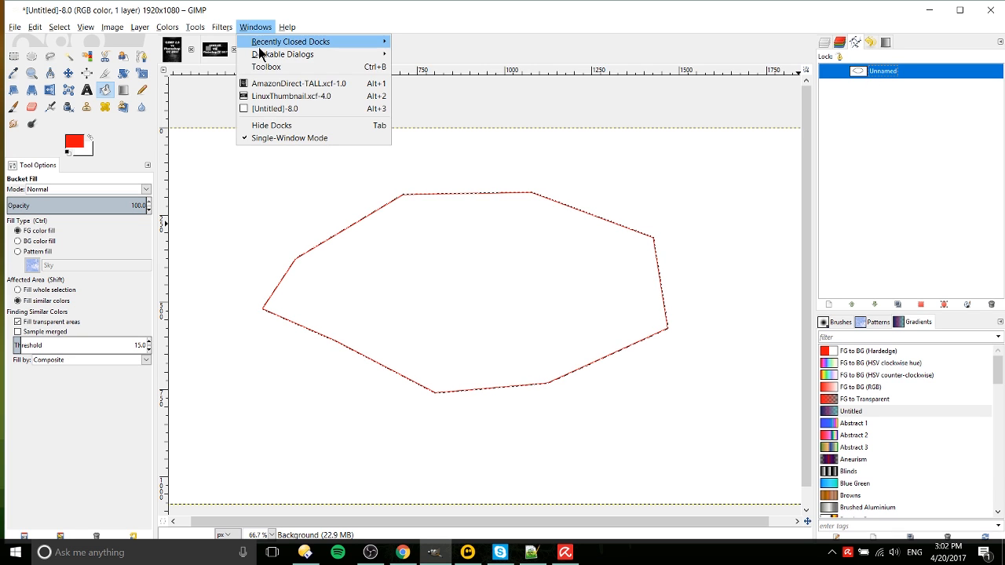
pyautogui.moveTo(273, 59)
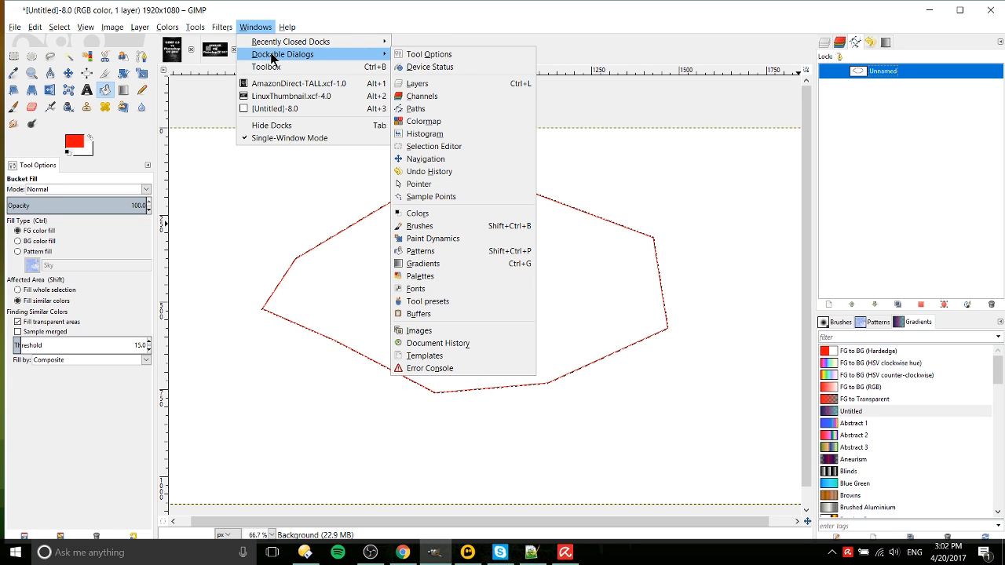
pyautogui.click(455, 110)
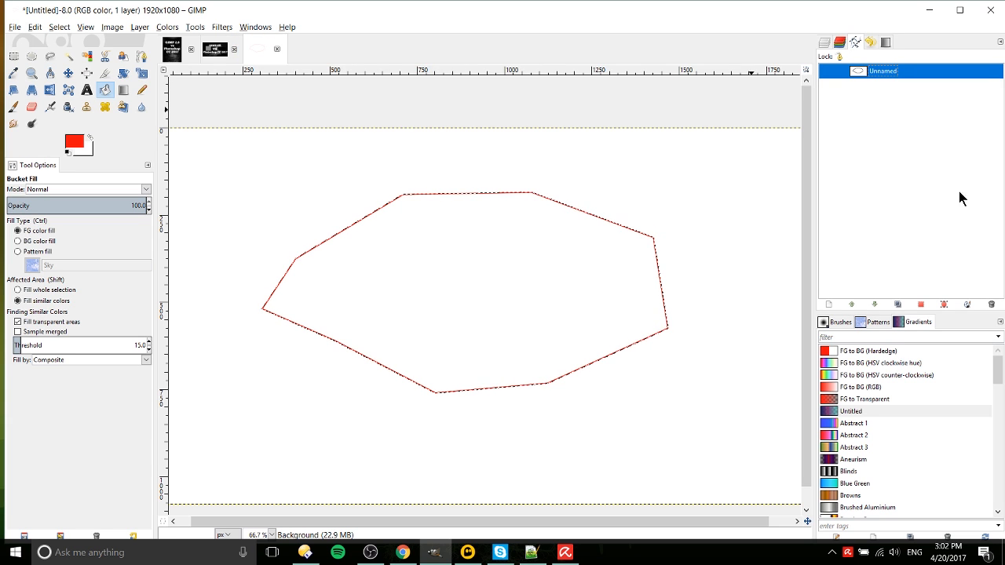
pyautogui.click(254, 27)
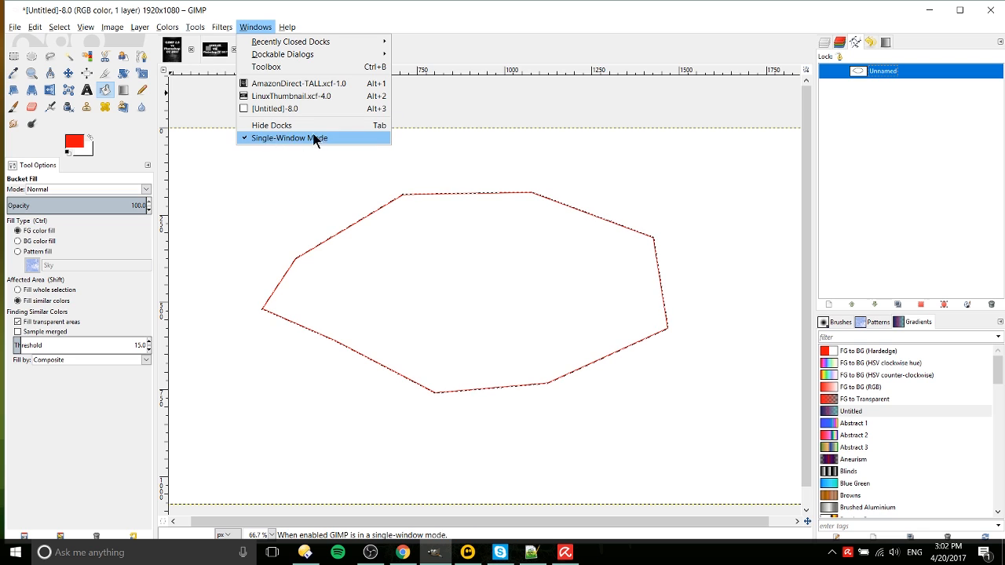
pyautogui.click(908, 115)
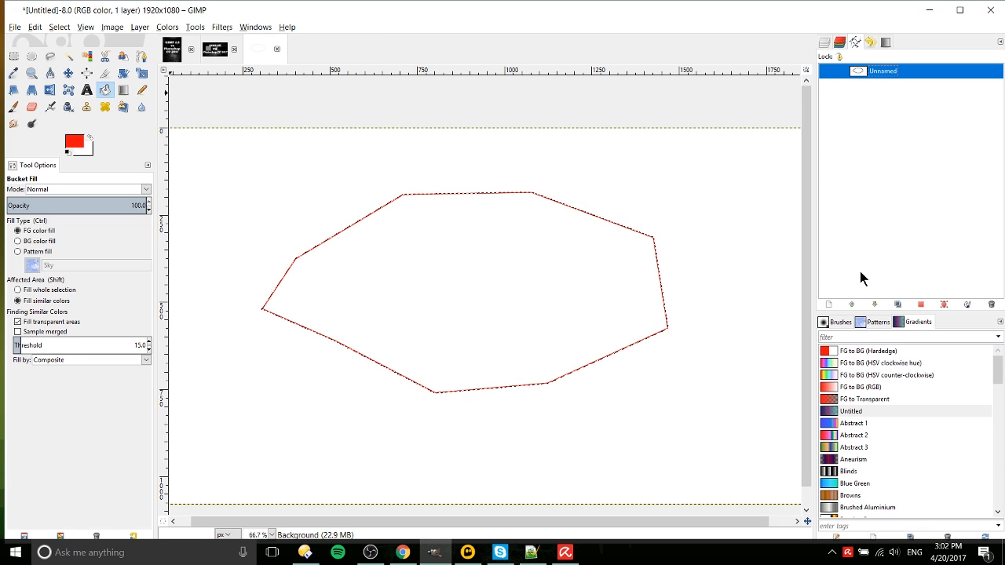
# Switch to the LinuxThumbnail image with the Color Picker active and select the photo-913769_1920.jpg layer.
pyautogui.press('-')
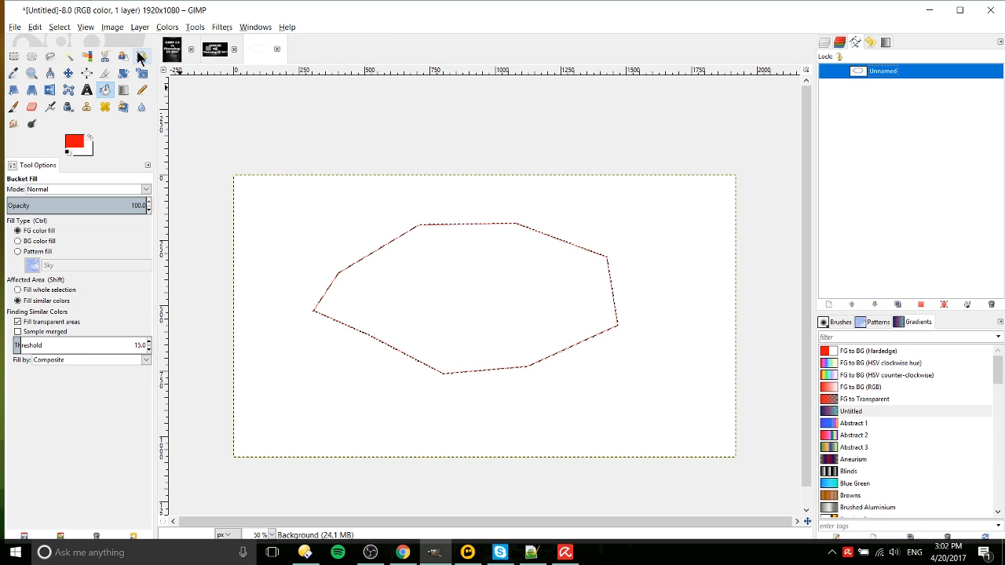
pyautogui.click(216, 60)
pyautogui.press('+')
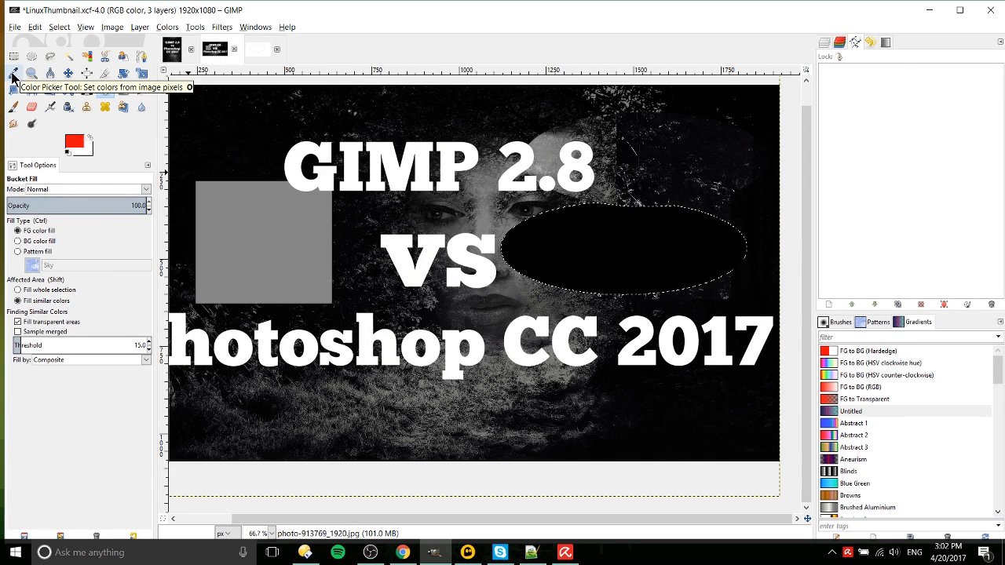
pyautogui.click(13, 73)
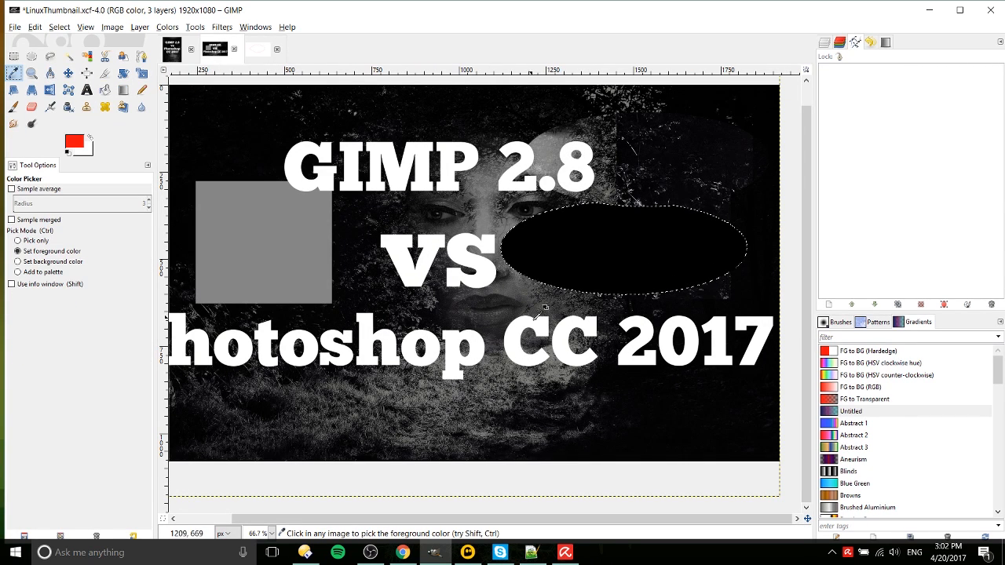
pyautogui.click(824, 42)
pyautogui.click(883, 116)
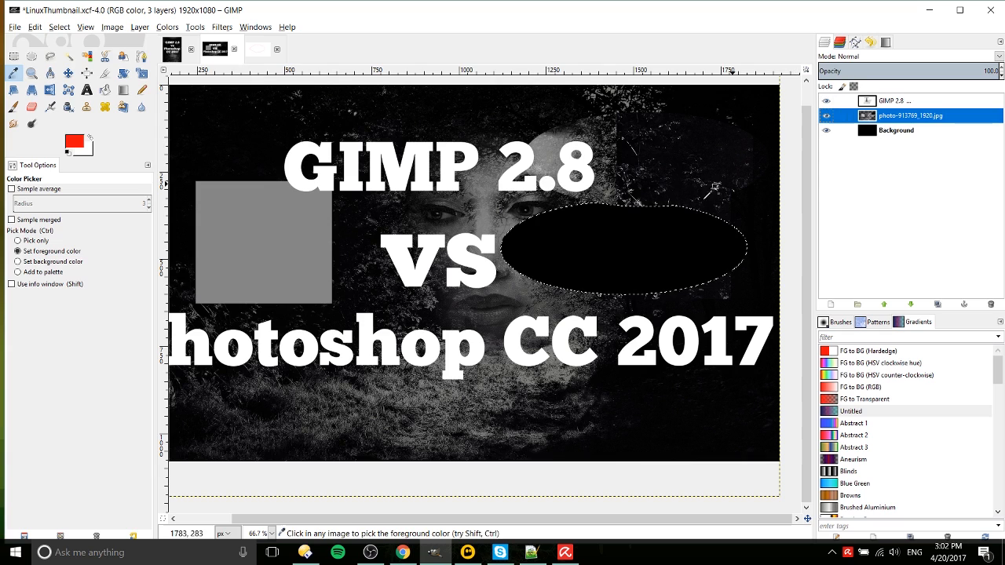
# Pick the foreground color from the skin above the mouth, repeating the pick with Sample average at radius 13.
pyautogui.press('+')
pyautogui.press('+')
pyautogui.press('+')
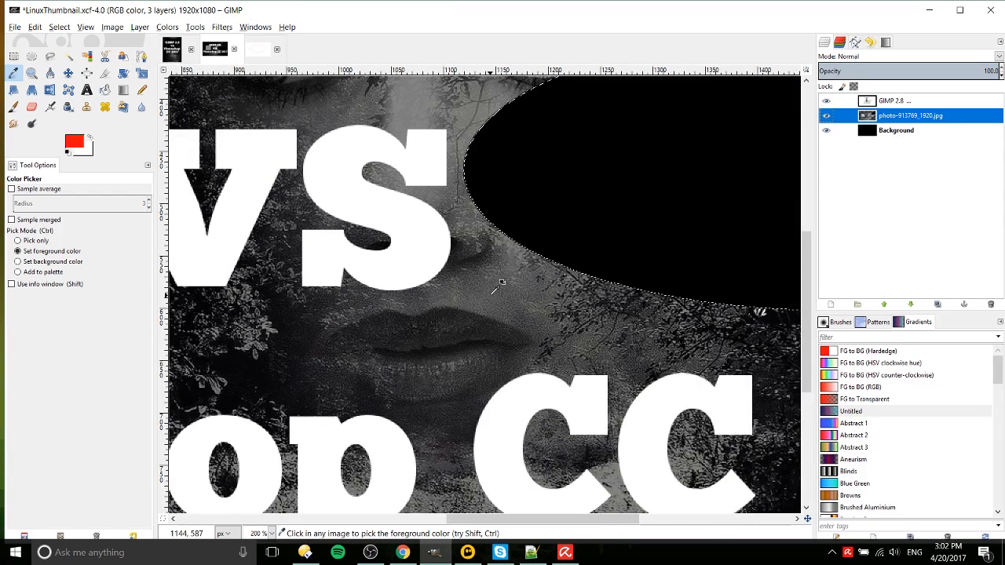
pyautogui.click(16, 76)
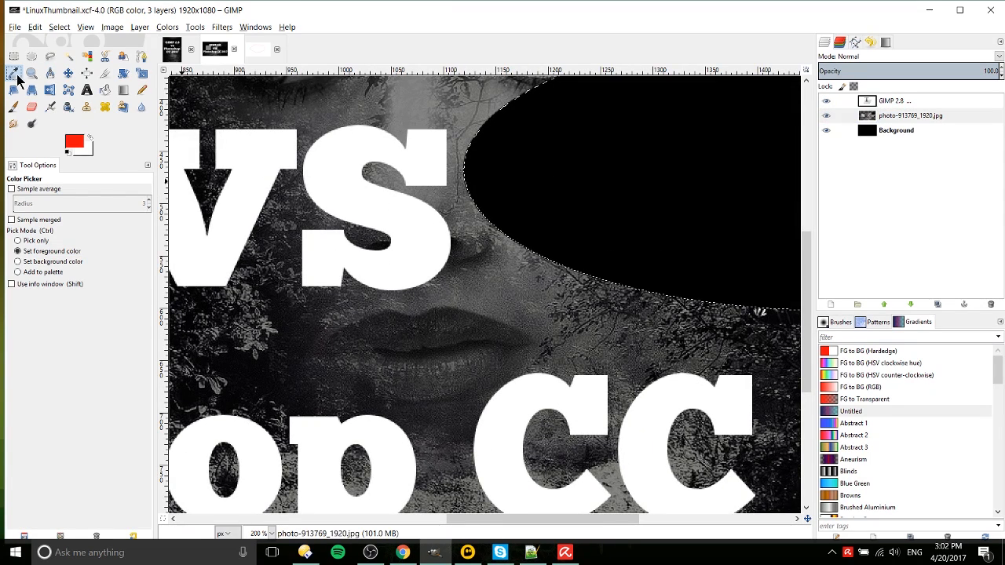
pyautogui.click(502, 303)
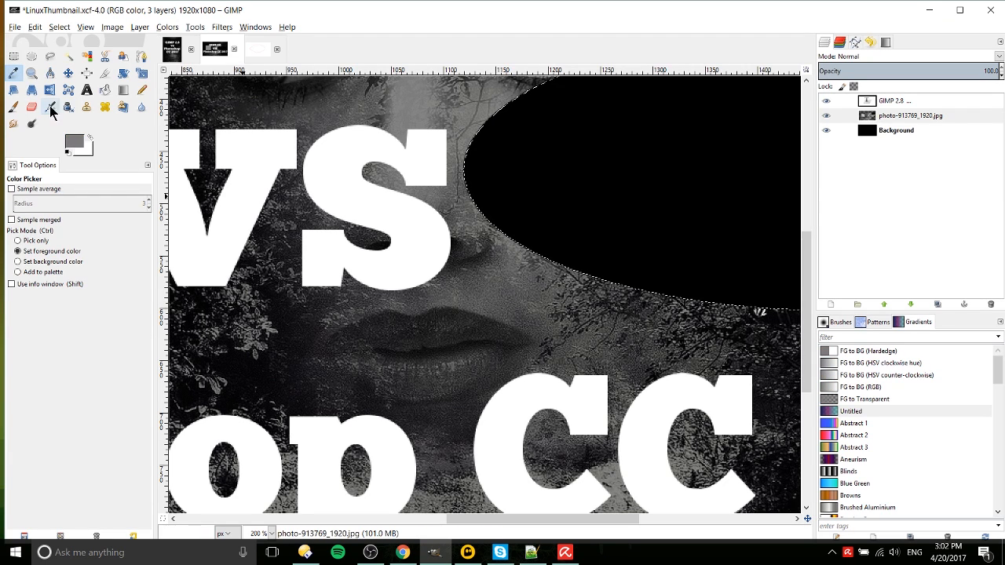
pyautogui.click(33, 191)
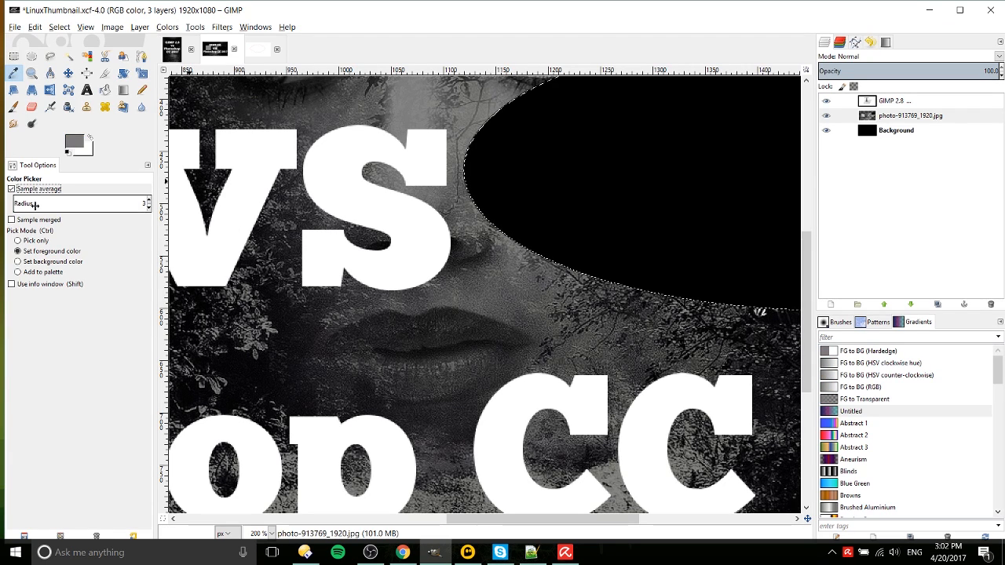
pyautogui.click(511, 293)
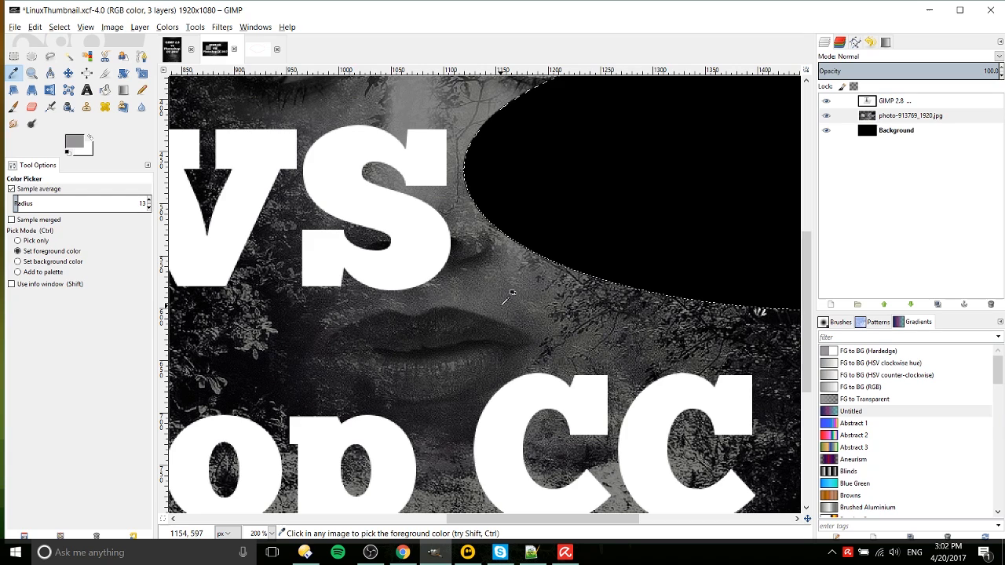
# Swap the foreground and background colors and pick a foreground color at the "GIMP 2.8" title text.
pyautogui.click(91, 139)
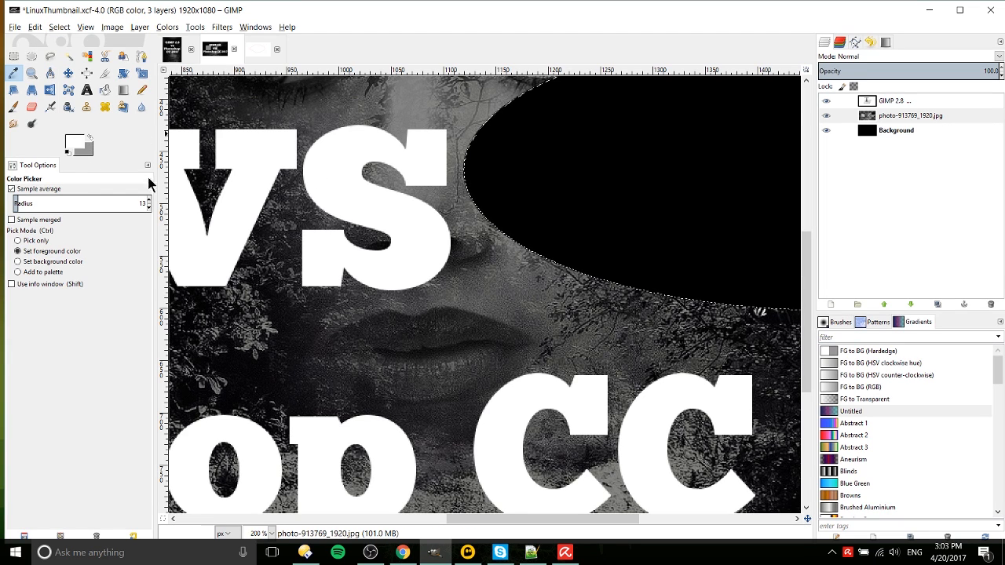
pyautogui.scroll(-3, 451, 298)
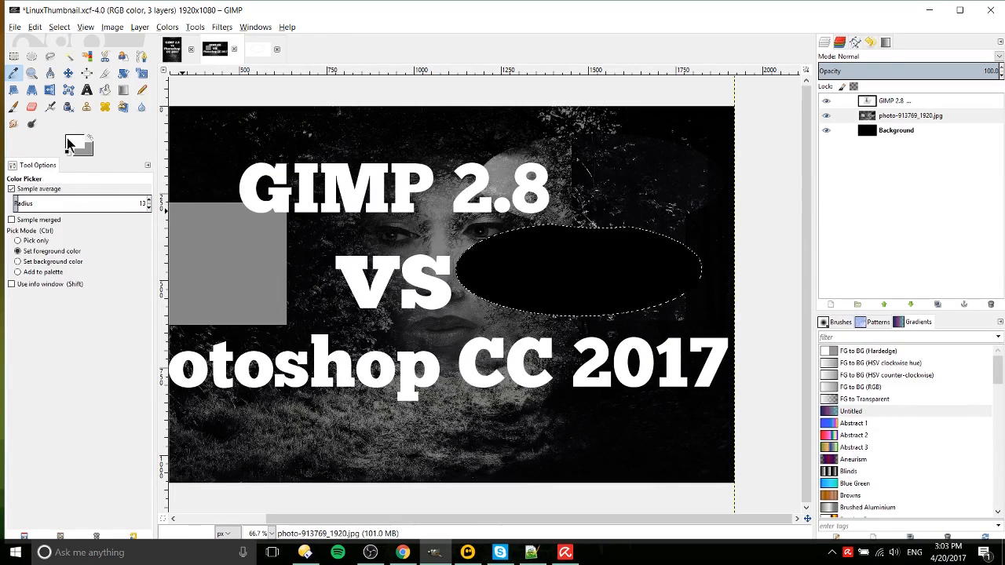
pyautogui.click(424, 181)
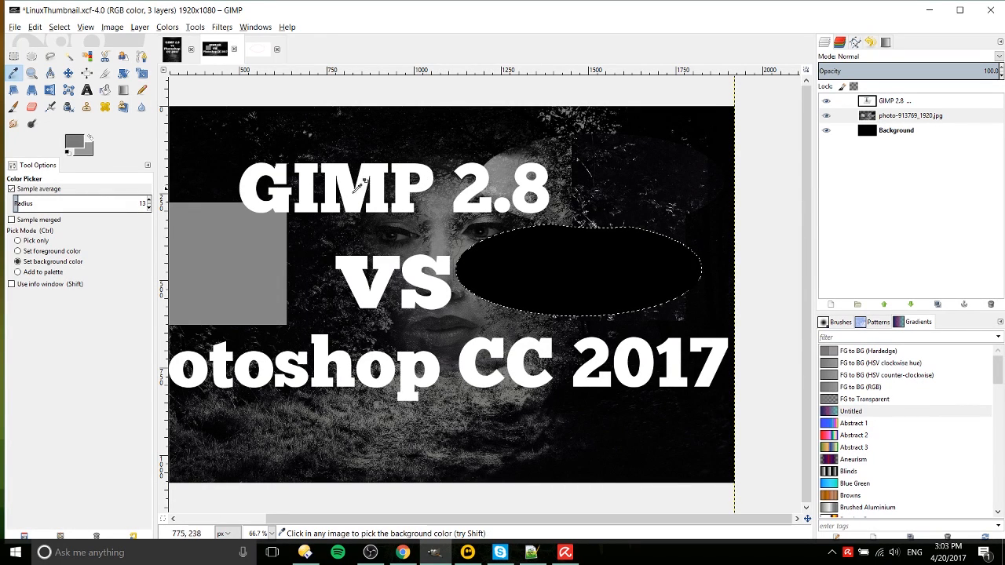
# Enable Sample merged and pick the foreground color from the white "GIMP 2.8" title text.
pyautogui.scroll(1, 445, 223)
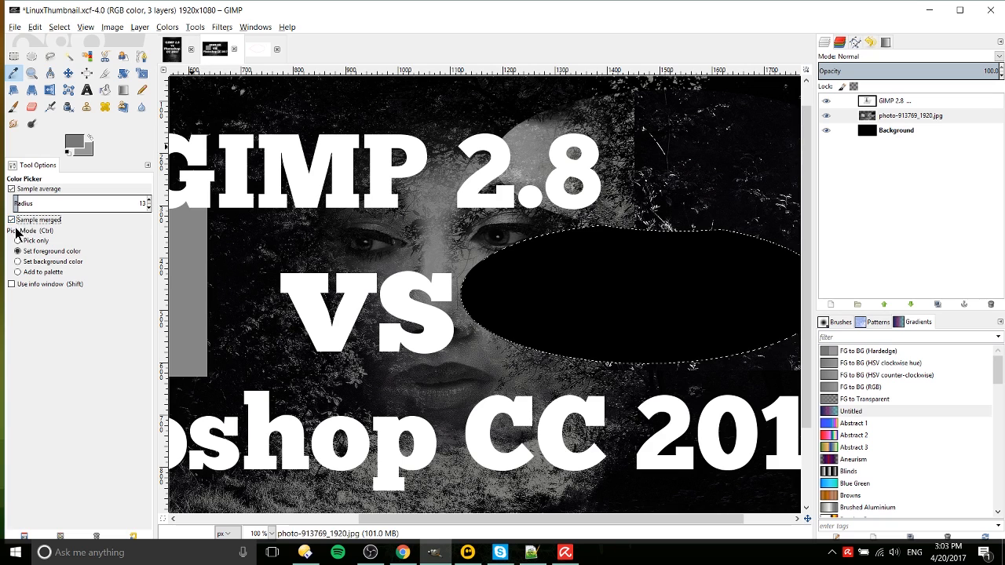
pyautogui.click(337, 173)
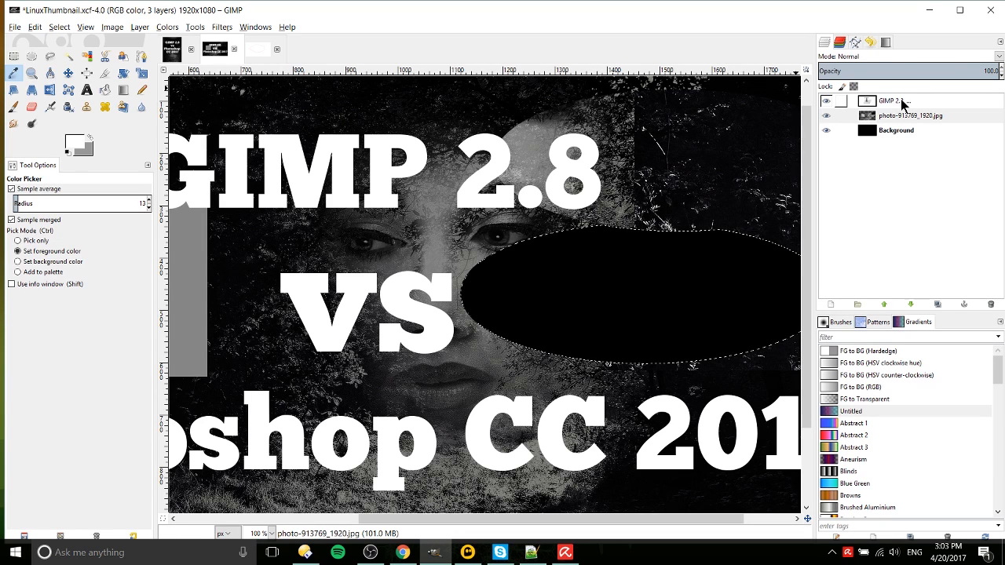
pyautogui.keyDown('ctrl'); pyautogui.scroll(-1, 602, 260); pyautogui.keyUp('ctrl')
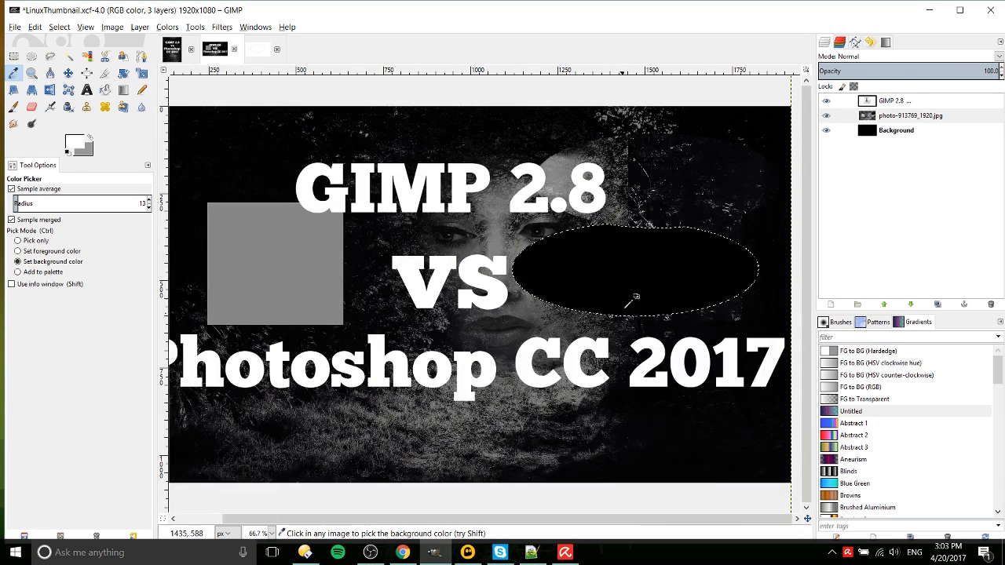
pyautogui.keyDown('ctrl'); pyautogui.scroll(1, 612, 239); pyautogui.keyUp('ctrl')
pyautogui.scroll(1, 612, 239)
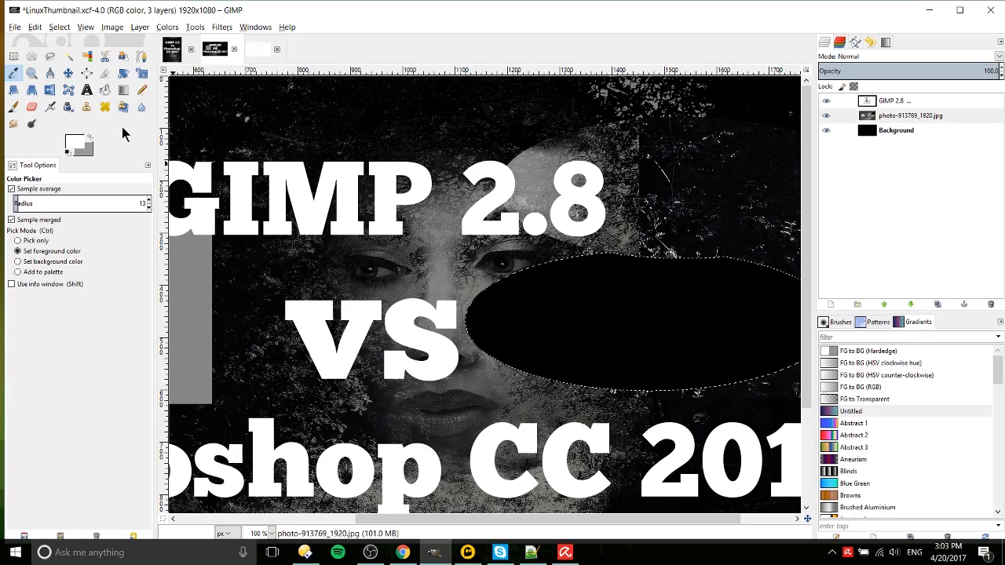
# Magnify and reduce the LinuxThumbnail view with the Zoom tool, trying both the Zoom in and Zoom out directions.
pyautogui.press('-')
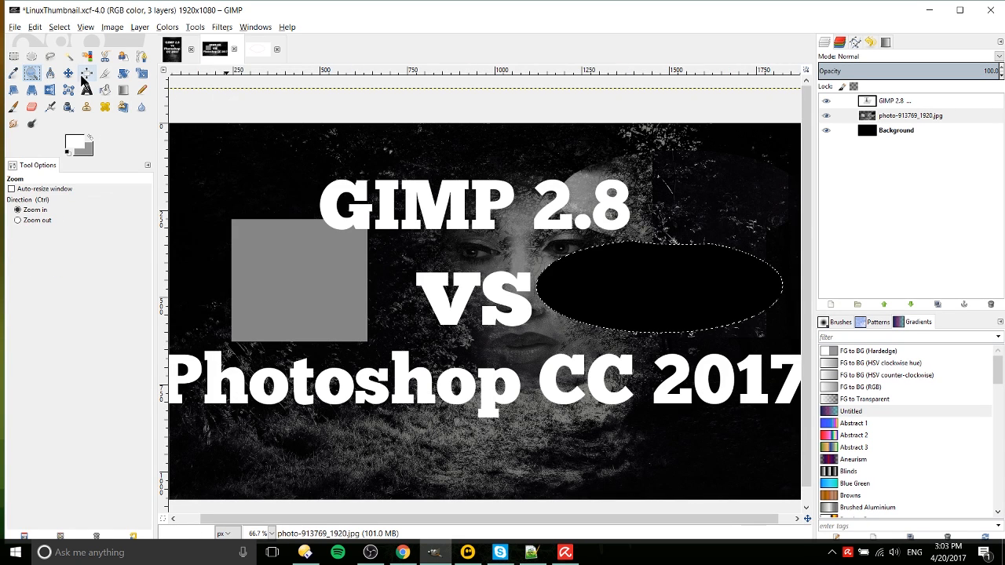
pyautogui.click(32, 74)
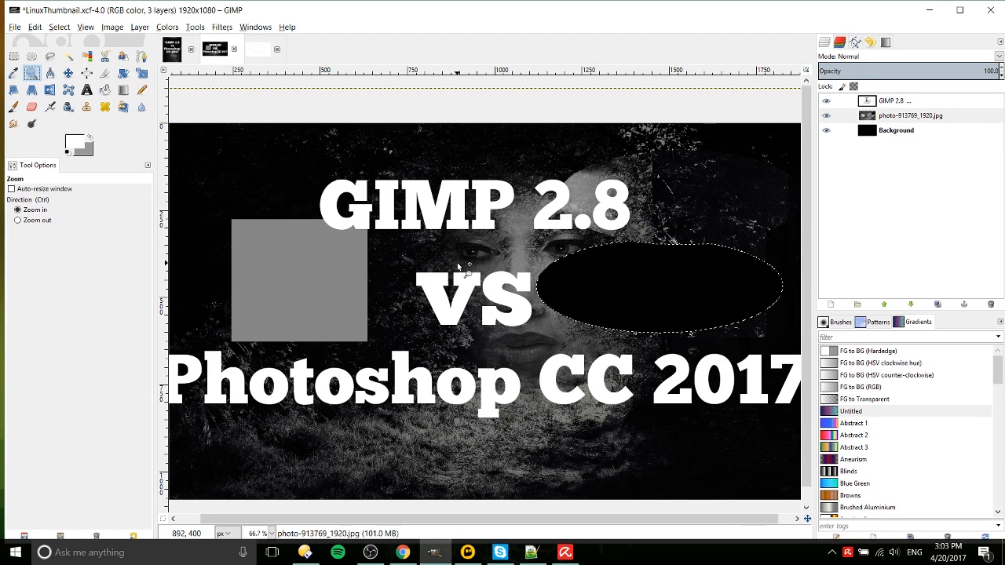
pyautogui.click(510, 257)
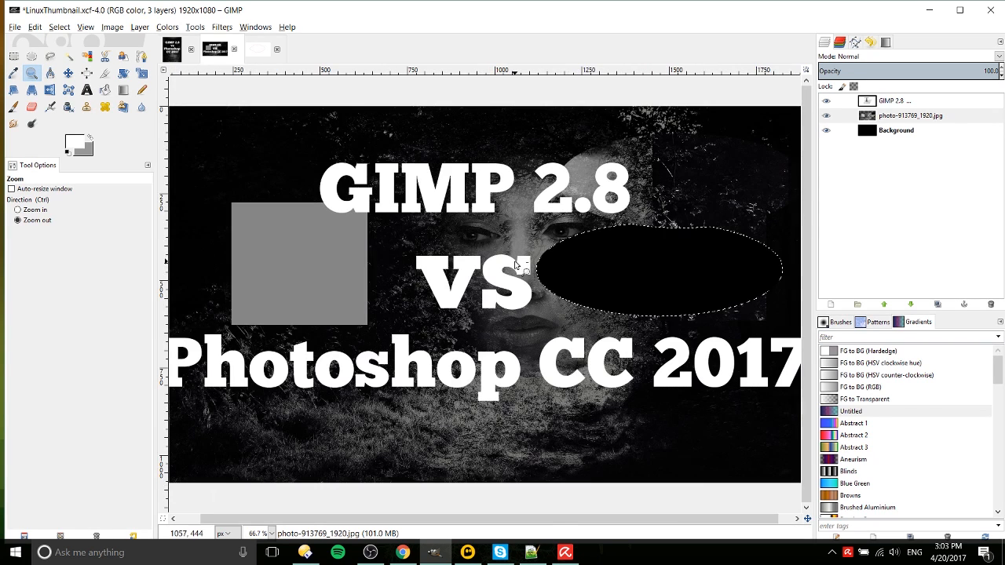
pyautogui.click(511, 260)
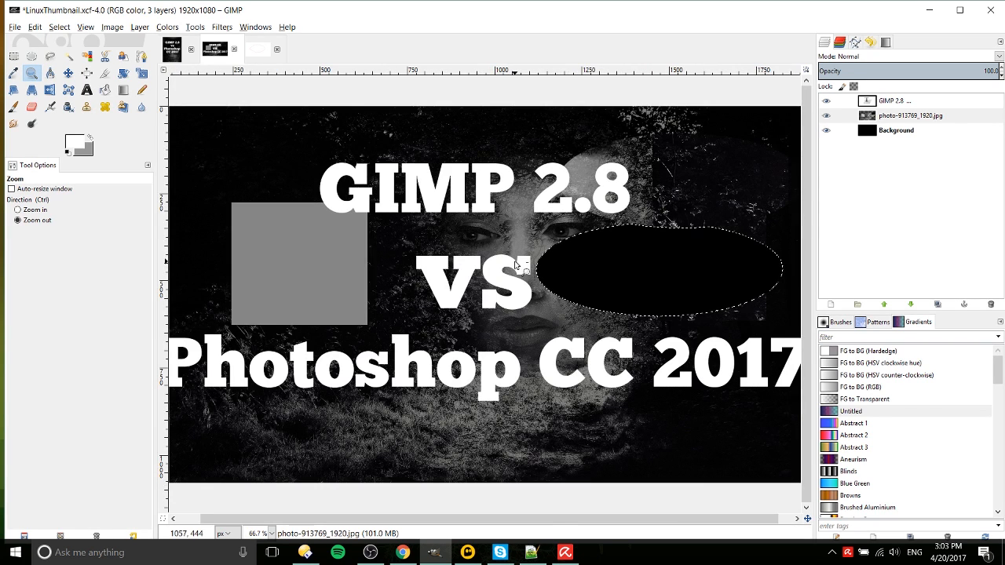
pyautogui.click(38, 222)
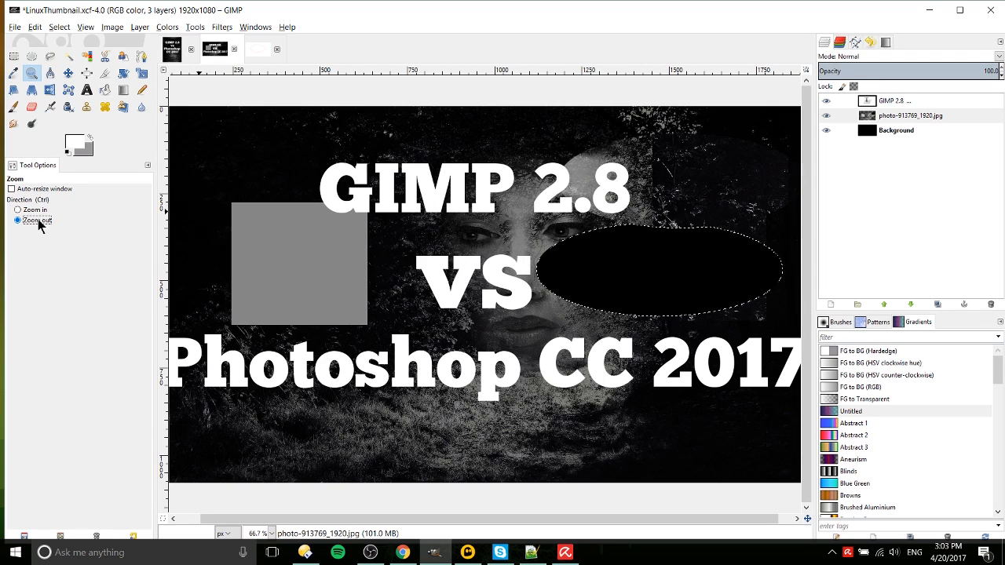
pyautogui.click(518, 253)
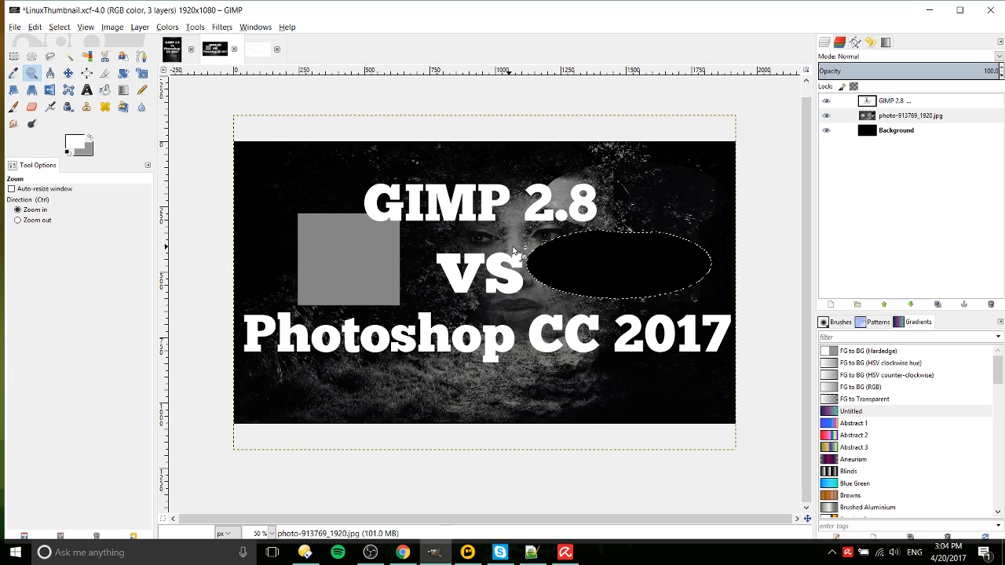
pyautogui.click(514, 249)
pyautogui.click(513, 250)
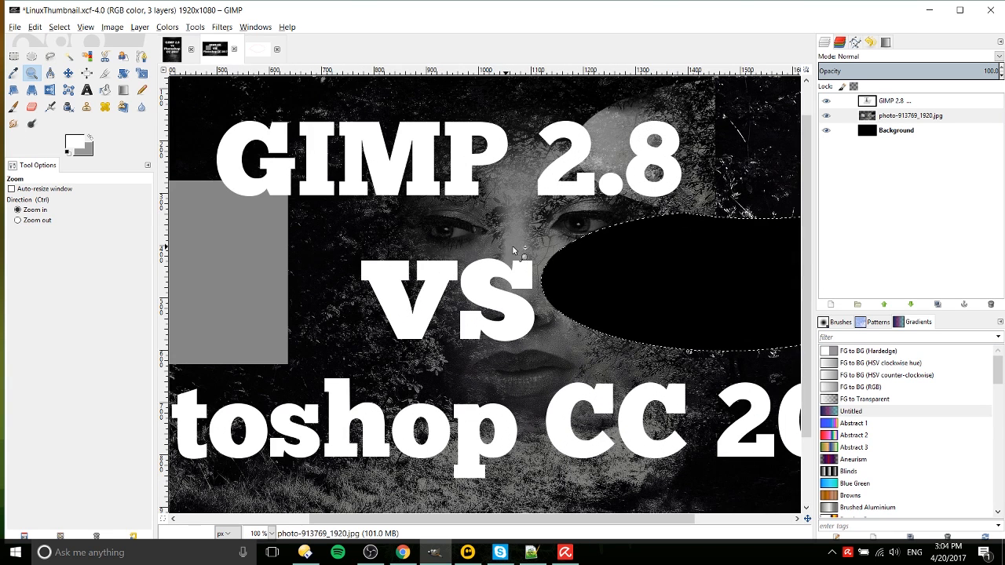
pyautogui.click(34, 210)
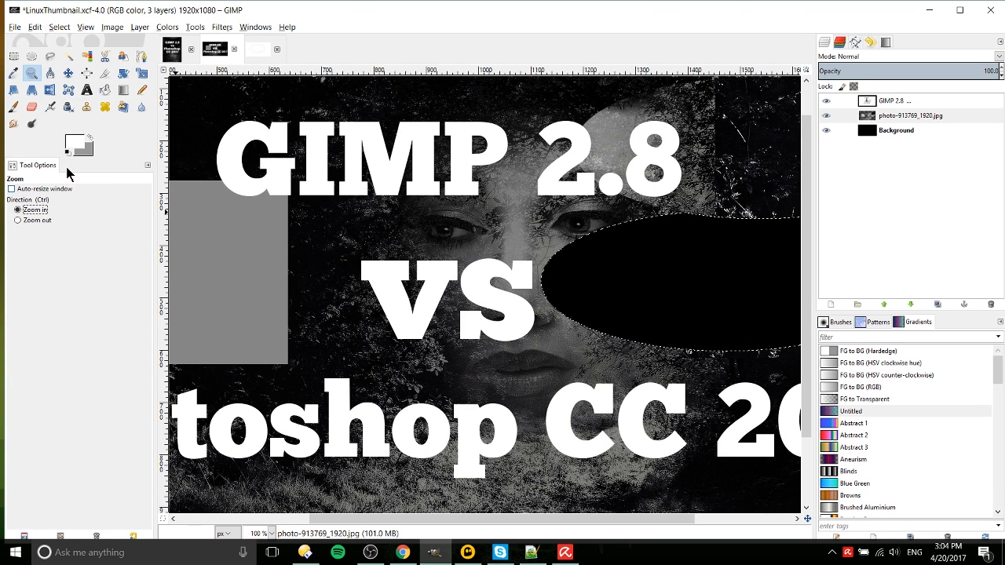
# Measure the width of the V's first serif along its upper edge in the "VS" text with the Measure tool.
pyautogui.click(68, 73)
pyautogui.click(49, 75)
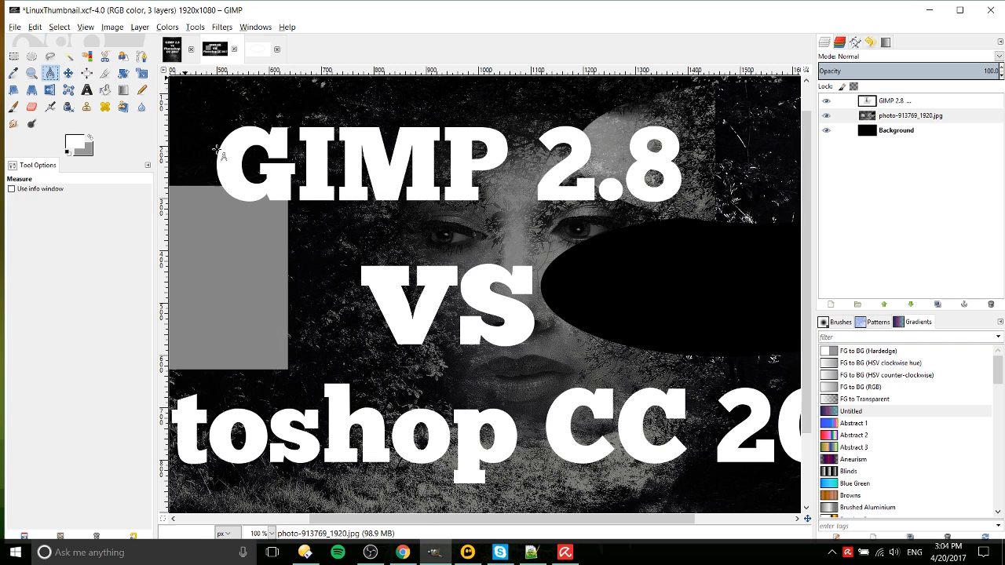
pyautogui.press('-')
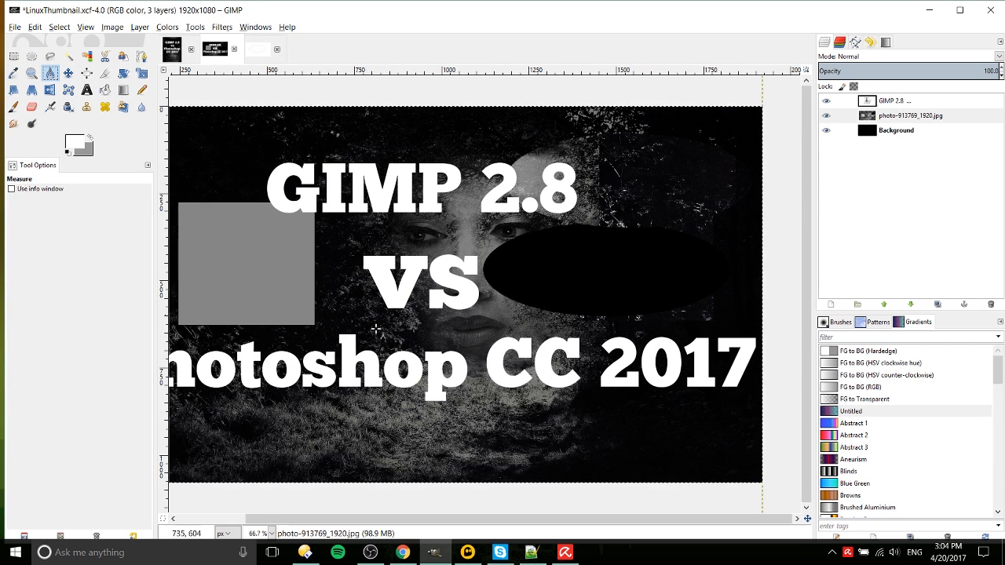
pyautogui.press('+')
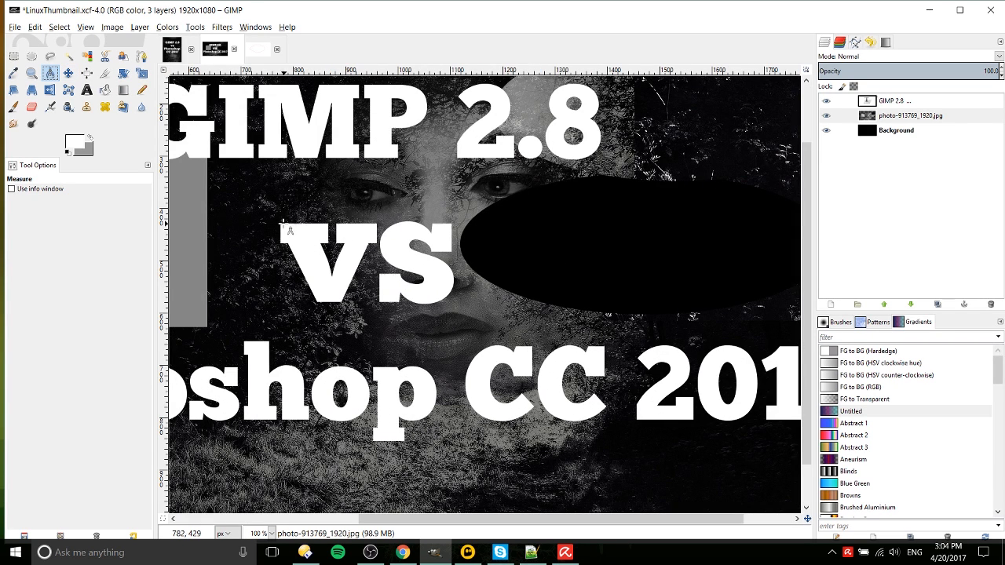
pyautogui.moveTo(281, 223); pyautogui.dragTo(330, 222)
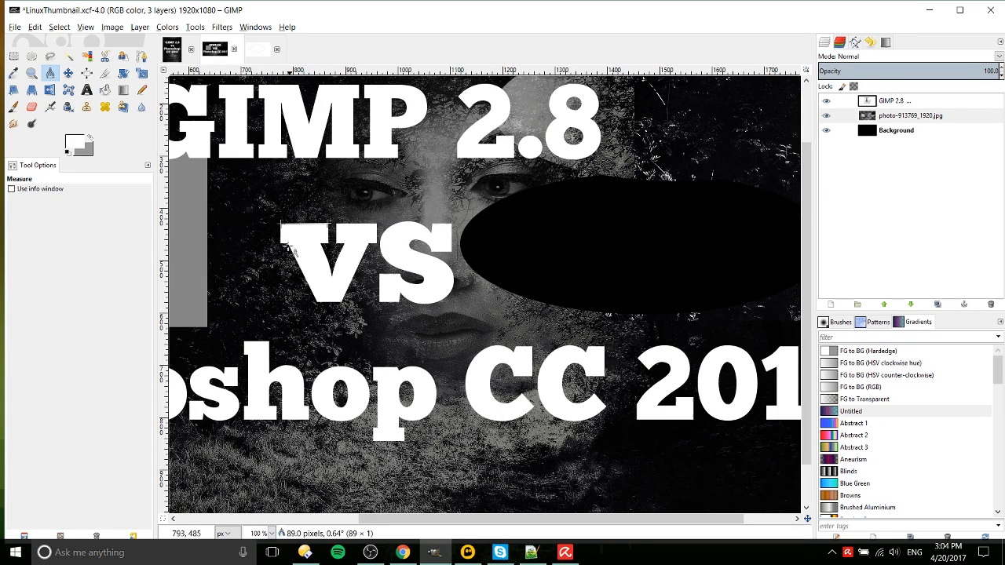
# Refine the measurement's end point at the serif's upper corner so the measuring line runs level along the edge.
pyautogui.scroll(3, 290, 222)
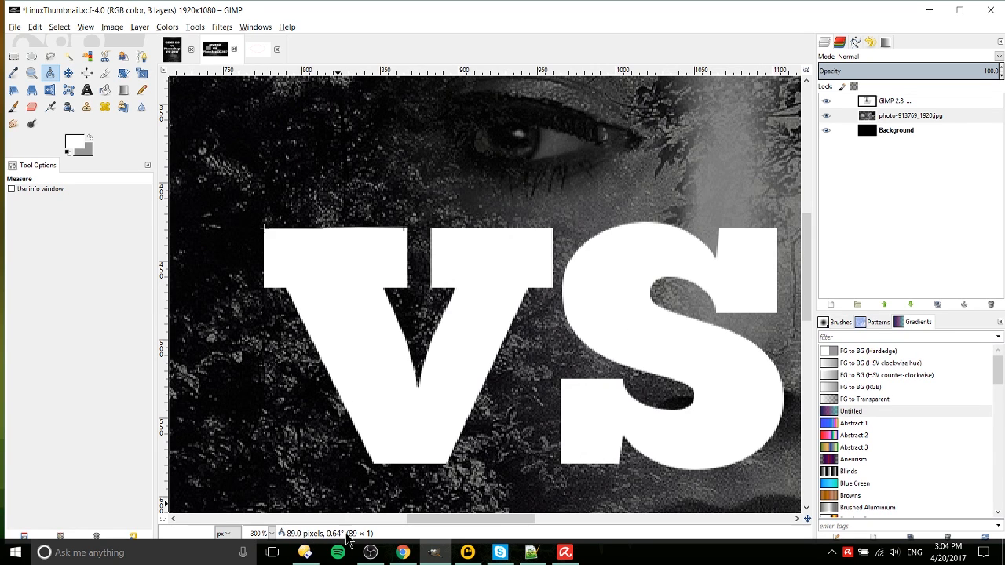
pyautogui.scroll(1, 386, 208)
pyautogui.scroll(2, 376, 259)
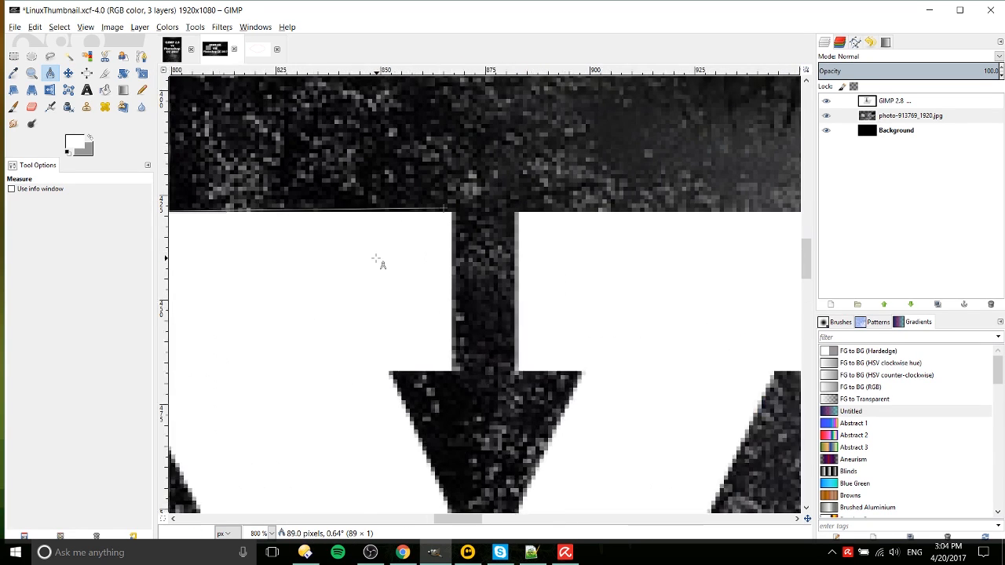
pyautogui.moveTo(443, 219)
pyautogui.mouseDown()
pyautogui.moveTo(449, 233)
pyautogui.moveTo(448, 162)
pyautogui.moveTo(443, 220)
pyautogui.moveTo(449, 214)
pyautogui.mouseUp()
pyautogui.scroll(-1, 445, 218)
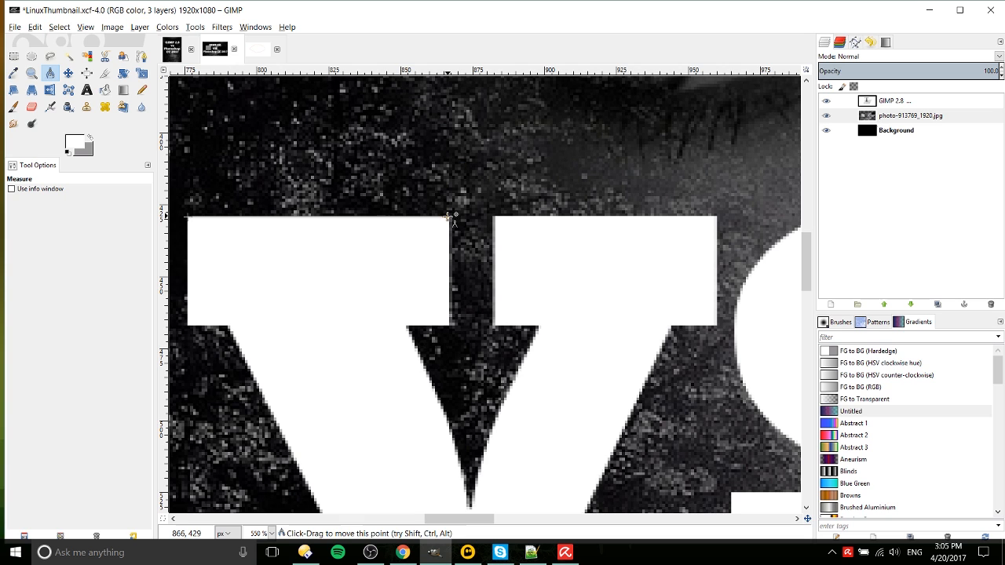
pyautogui.keyDown('ctrl'); pyautogui.scroll(-1, 371, 221); pyautogui.keyUp('ctrl')
pyautogui.keyDown('ctrl'); pyautogui.scroll(-1, 374, 225); pyautogui.keyUp('ctrl')
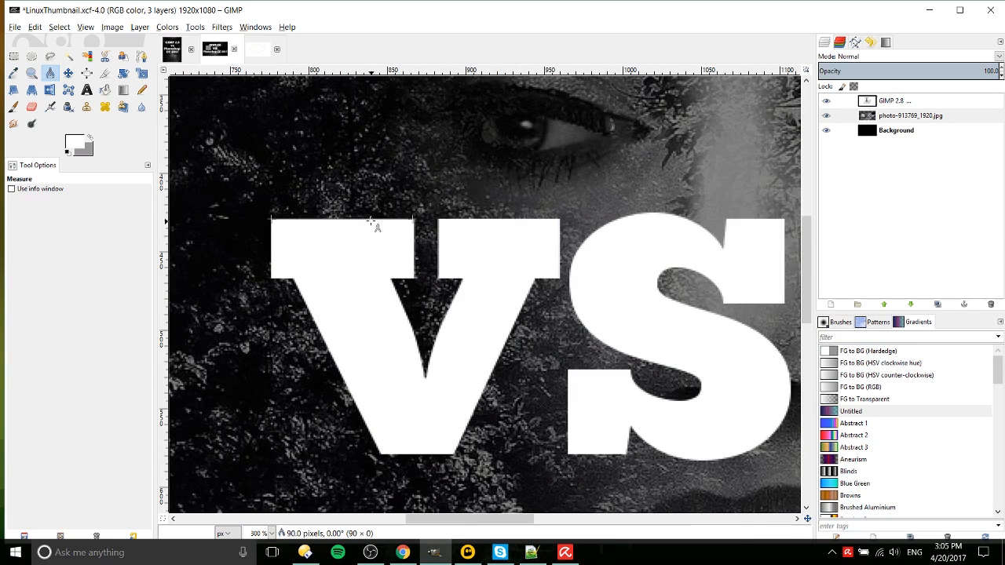
pyautogui.keyDown('ctrl'); pyautogui.scroll(-1, 374, 224); pyautogui.keyUp('ctrl')
pyautogui.keyDown('ctrl'); pyautogui.scroll(-1, 440, 159); pyautogui.keyUp('ctrl')
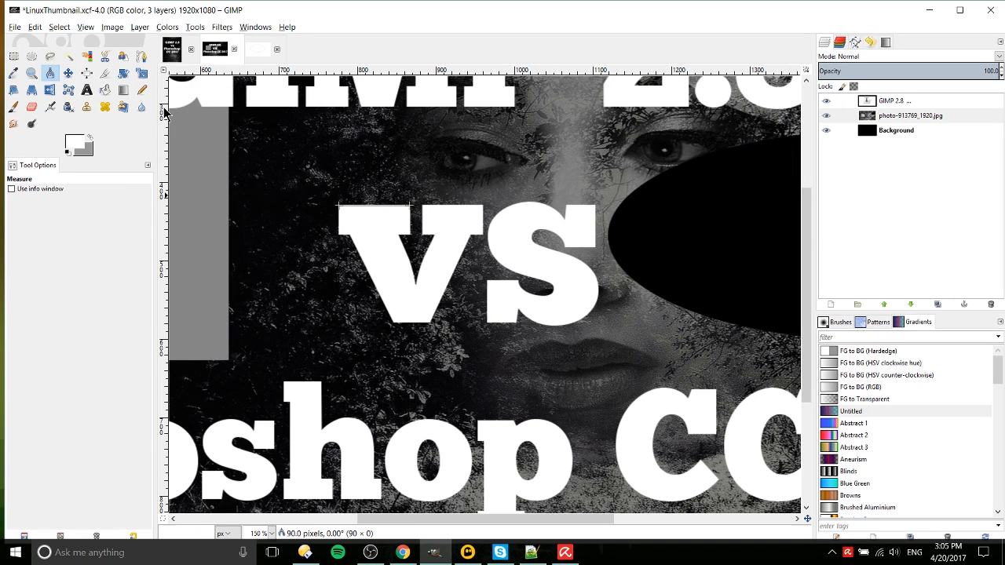
pyautogui.scroll(-3, 518, 206)
pyautogui.scroll(-4, 518, 206)
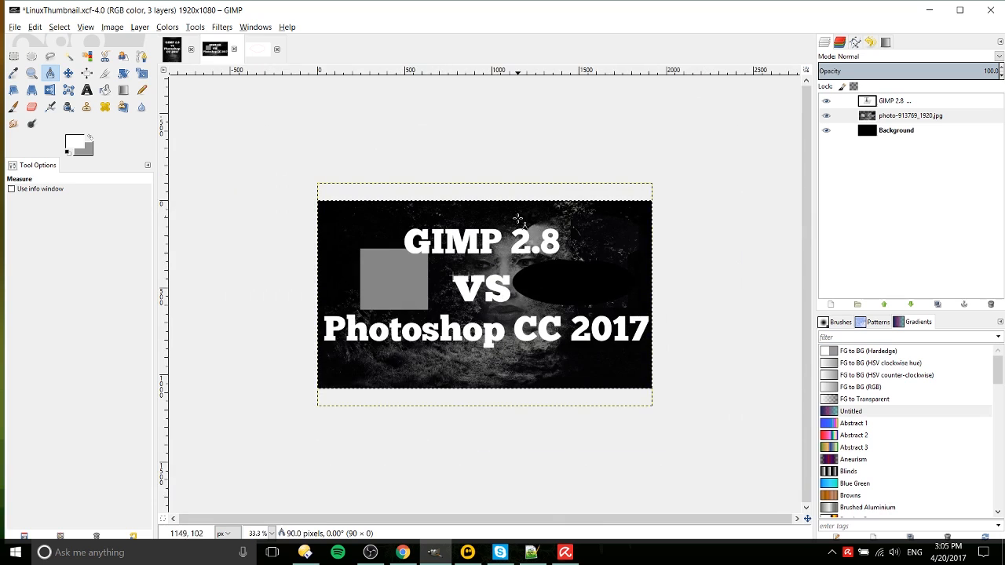
# Try the Move tool on the "GIMP 2.8" text layer and on the photo-913769_1920.jpg layer, undoing each move.
pyautogui.scroll(2, 518, 206)
pyautogui.click(72, 75)
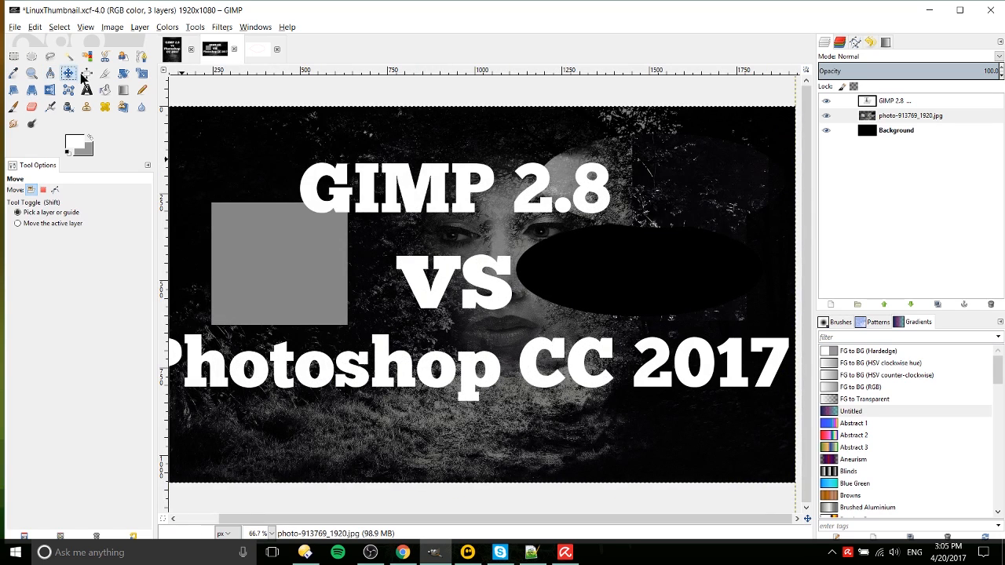
pyautogui.click(903, 101)
pyautogui.moveTo(465, 189)
pyautogui.mouseDown()
pyautogui.moveTo(557, 180)
pyautogui.moveTo(471, 182)
pyautogui.mouseUp()
pyautogui.hotkey('ctrl', 'z')
pyautogui.click(910, 118)
pyautogui.moveTo(581, 223); pyautogui.dragTo(554, 221)
pyautogui.hotkey('ctrl', 'z')
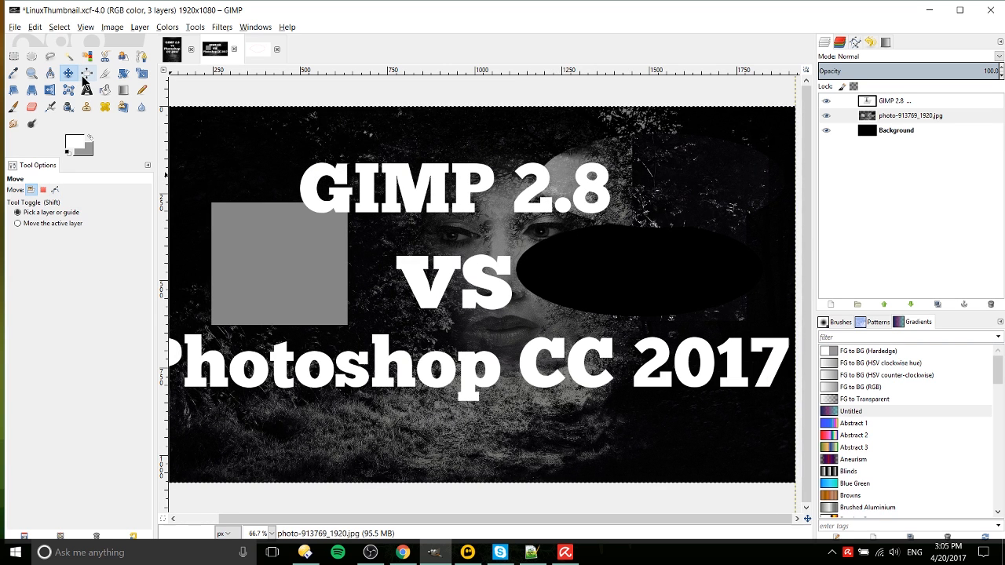
# Select the "GIMP 2.8" text layer and move it up, close to the image's upper edge.
pyautogui.press('-')
pyautogui.click(894, 99)
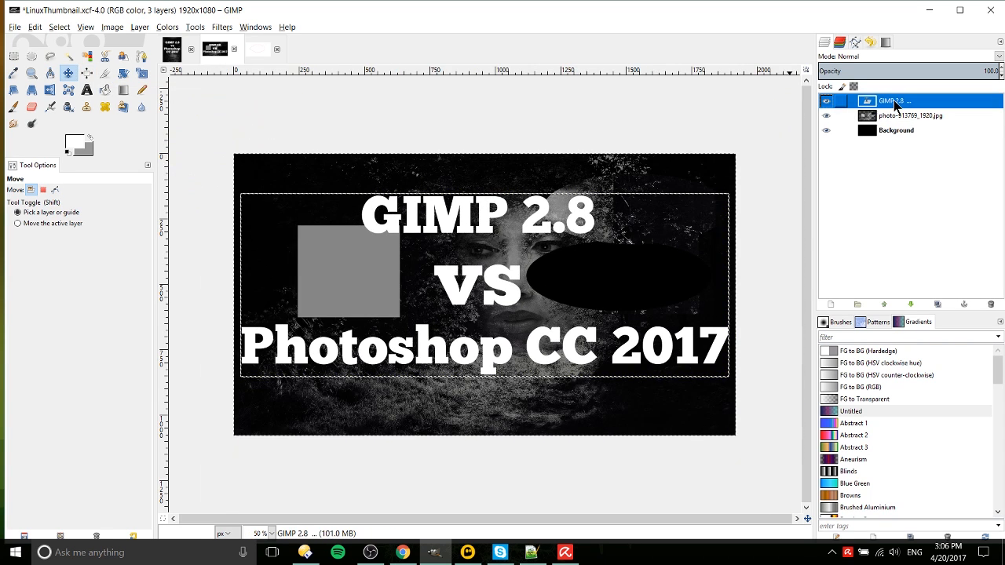
pyautogui.moveTo(468, 206); pyautogui.dragTo(481, 172)
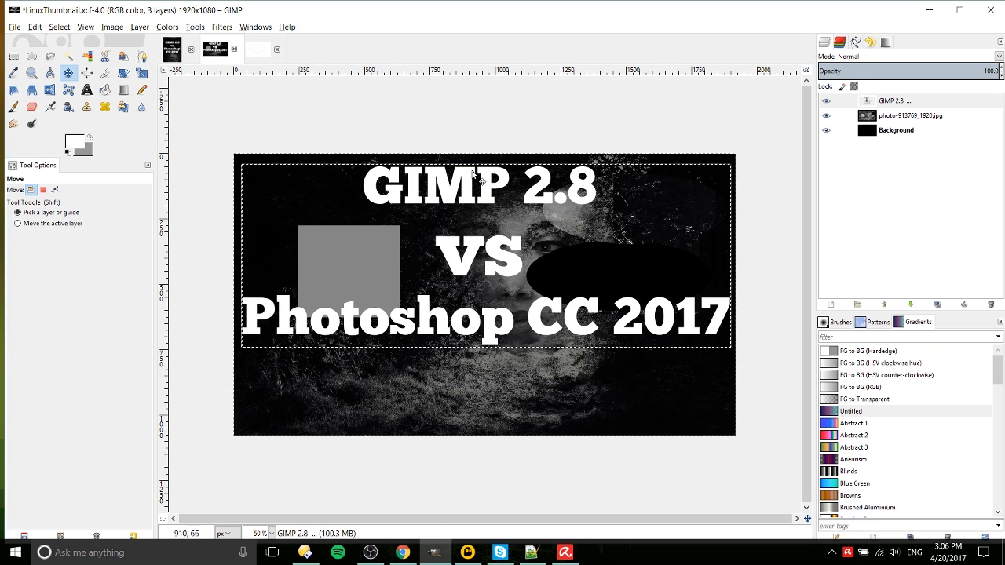
# Center the "GIMP 2.8" text layer on the photo-913769_1920.jpg layer using the Align tool relative to the Active layer.
pyautogui.click(851, 116)
pyautogui.click(87, 73)
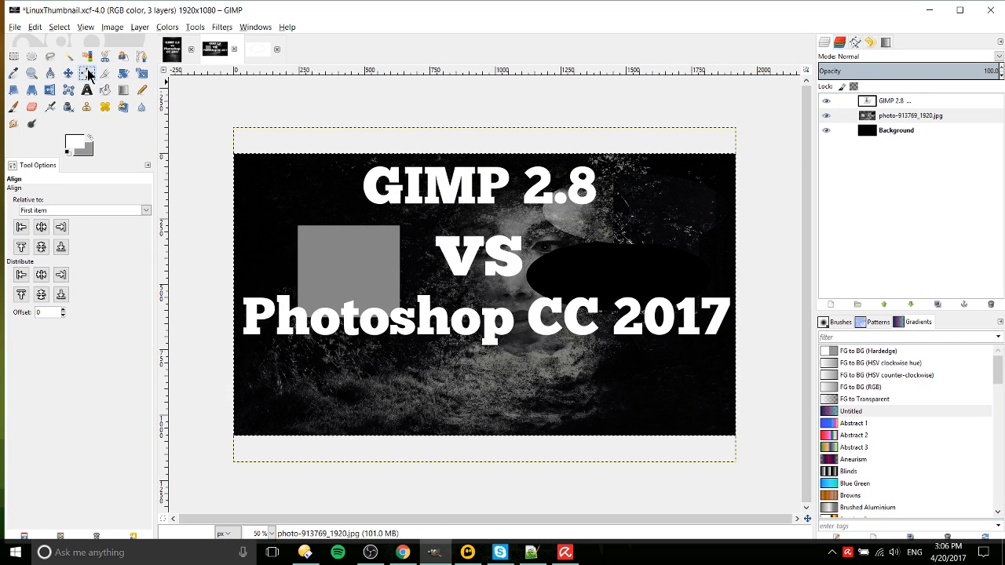
pyautogui.click(67, 209)
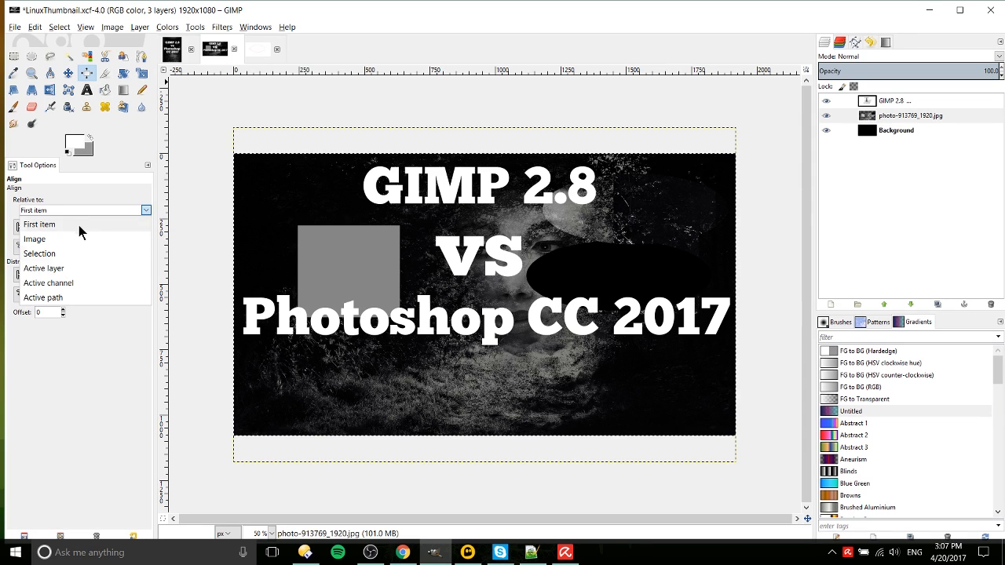
pyautogui.click(75, 271)
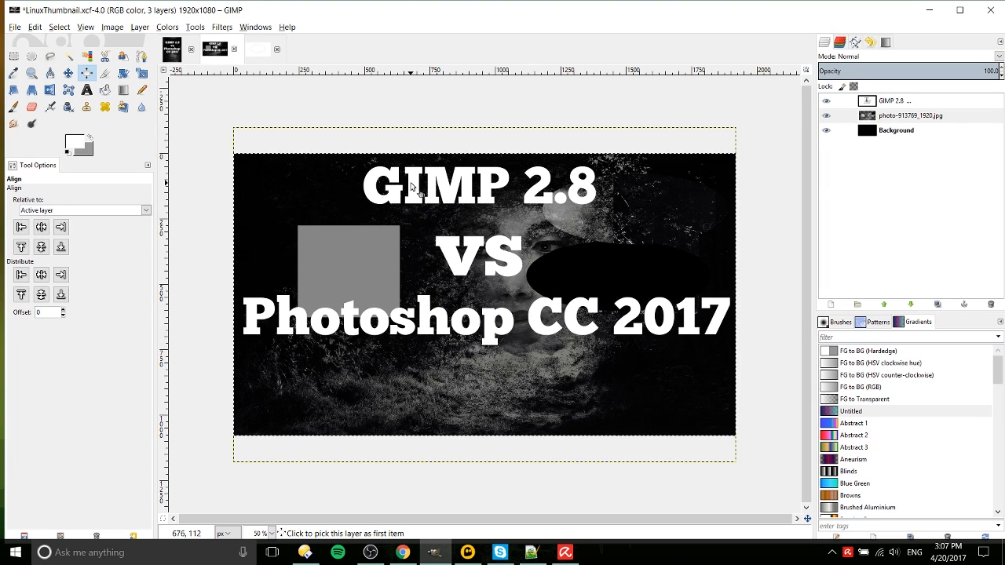
pyautogui.click(44, 231)
pyautogui.click(46, 249)
pyautogui.click(45, 229)
pyautogui.click(44, 246)
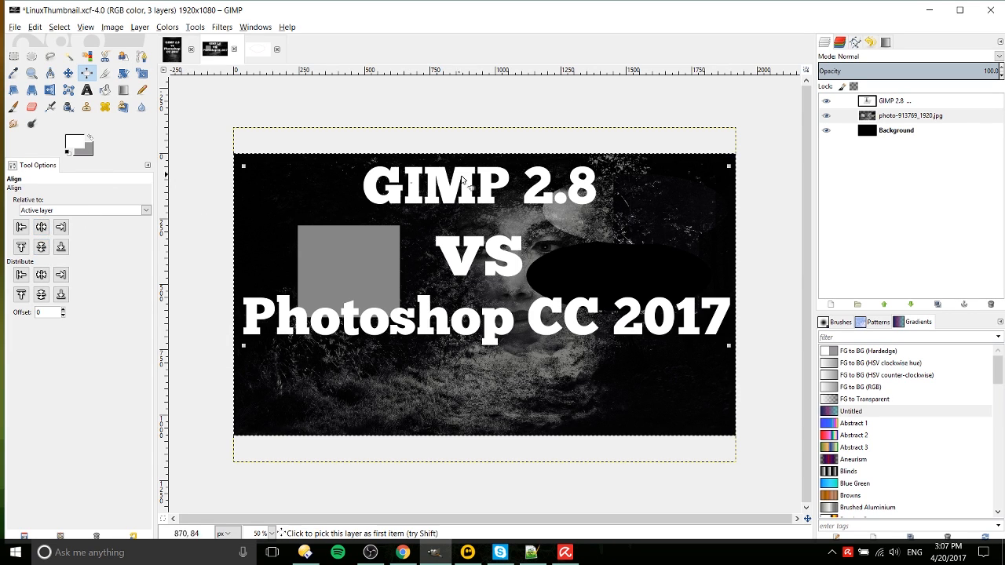
pyautogui.click(40, 247)
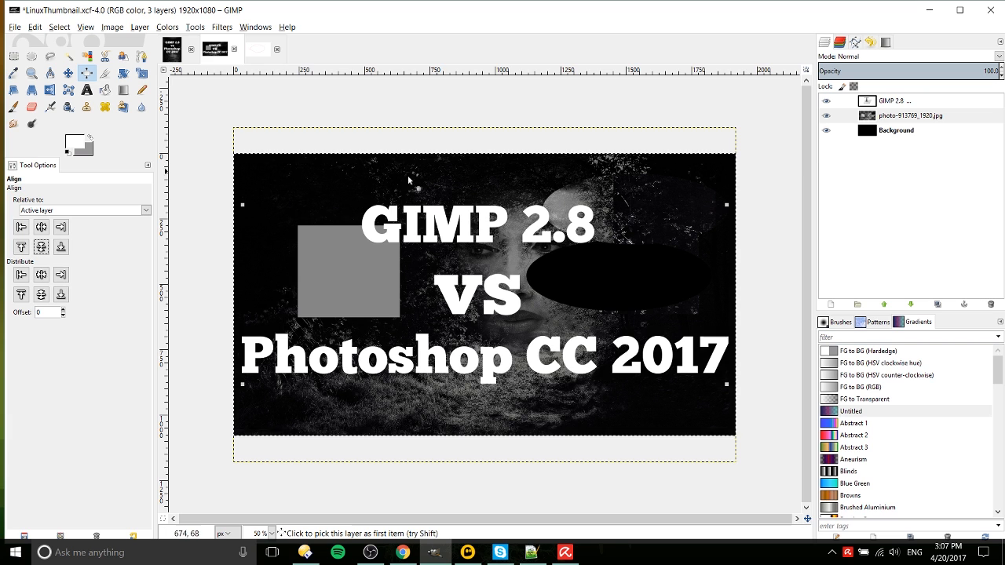
# Move the photo-913769_1920.jpg layer right and slightly down so its gray square sits behind the "VS" text.
pyautogui.click(911, 114)
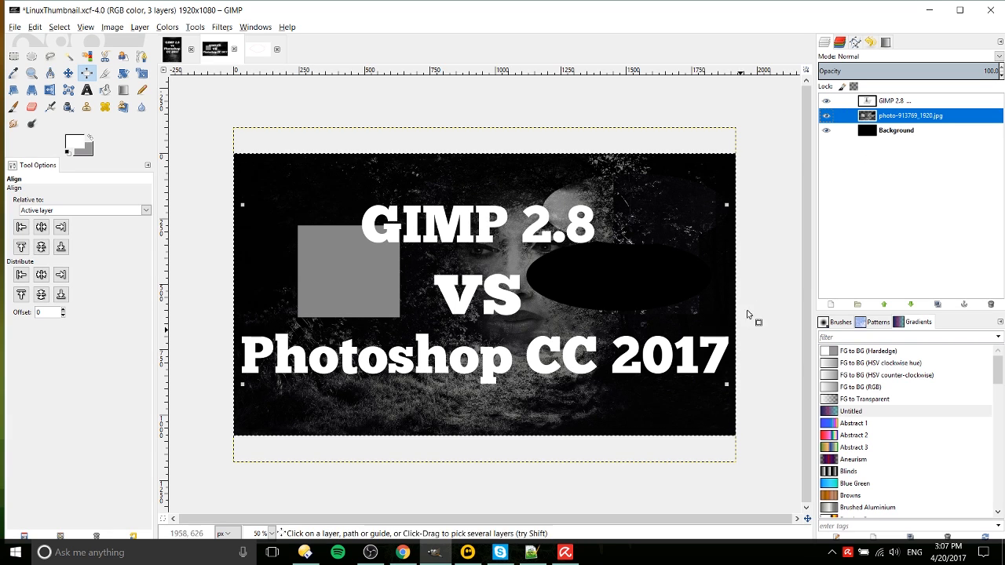
pyautogui.click(68, 74)
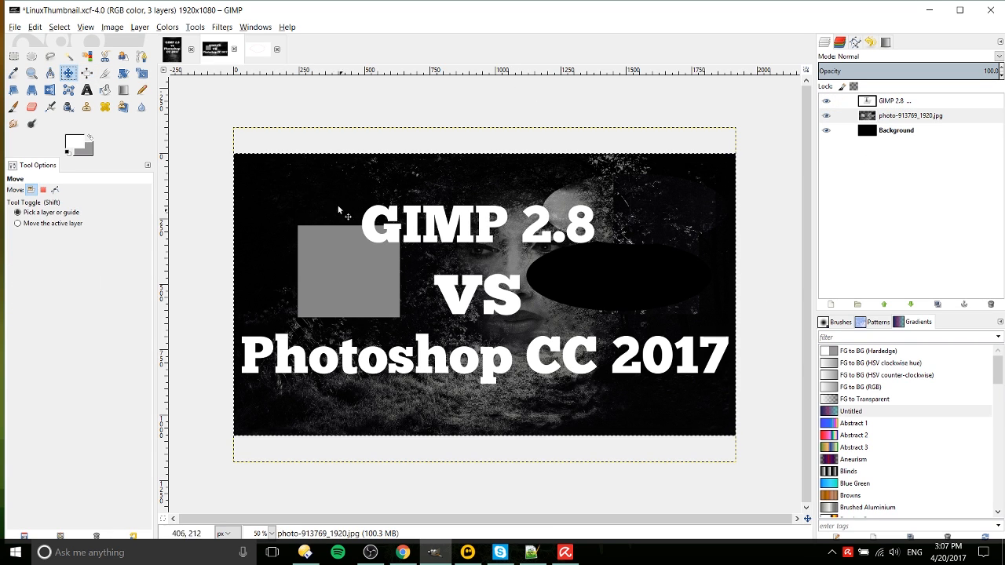
pyautogui.moveTo(330, 259); pyautogui.dragTo(459, 289)
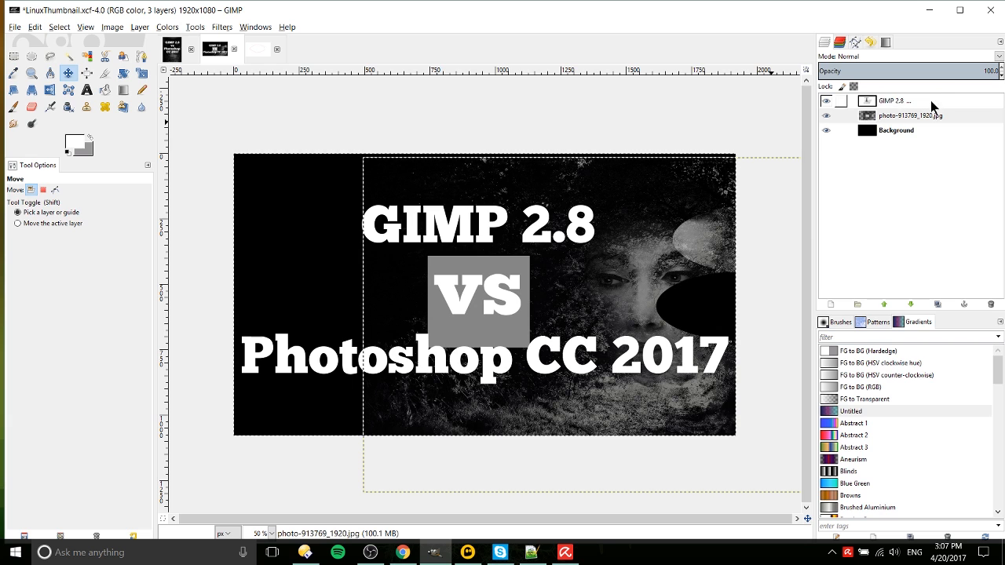
# Align the "GIMP 2.8" text layer to the horizontal and vertical center of the shifted photo-913769_1920.jpg layer.
pyautogui.click(886, 101)
pyautogui.click(891, 116)
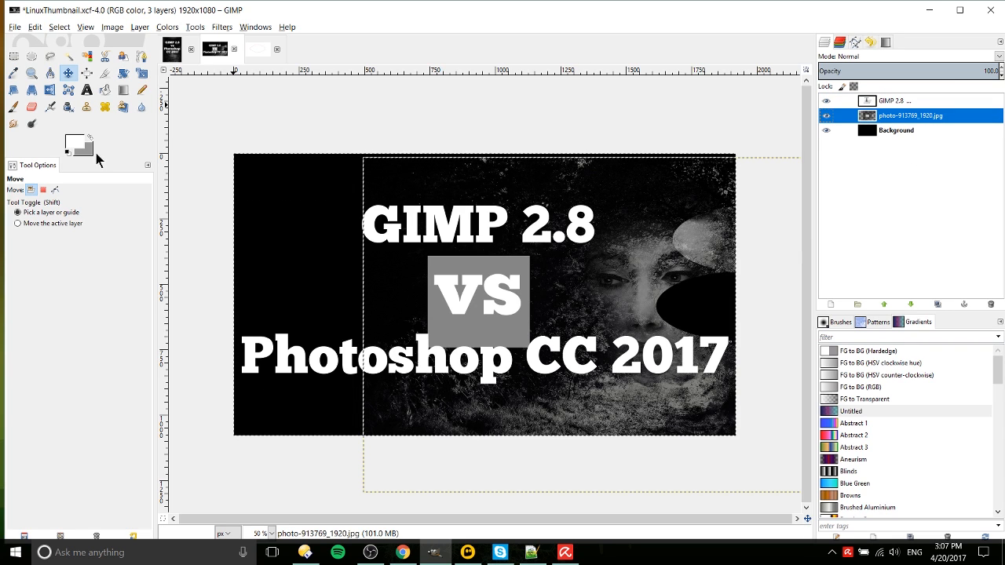
pyautogui.click(87, 73)
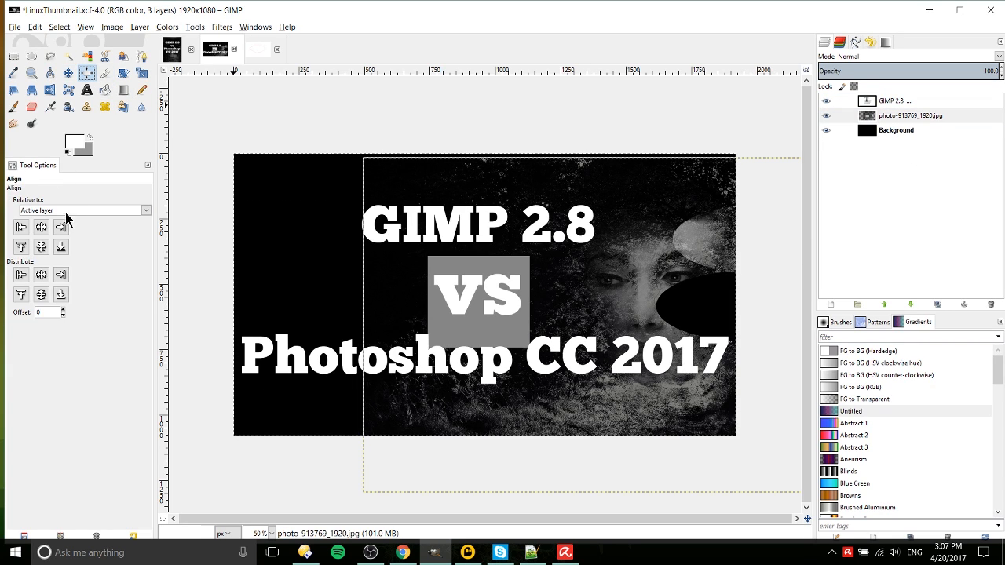
pyautogui.click(396, 237)
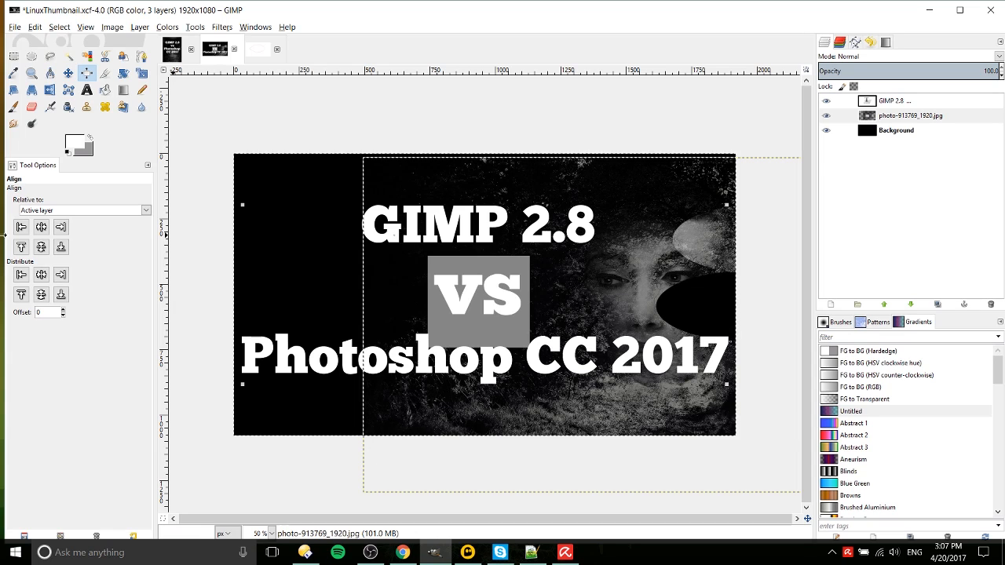
pyautogui.click(40, 227)
pyautogui.click(41, 247)
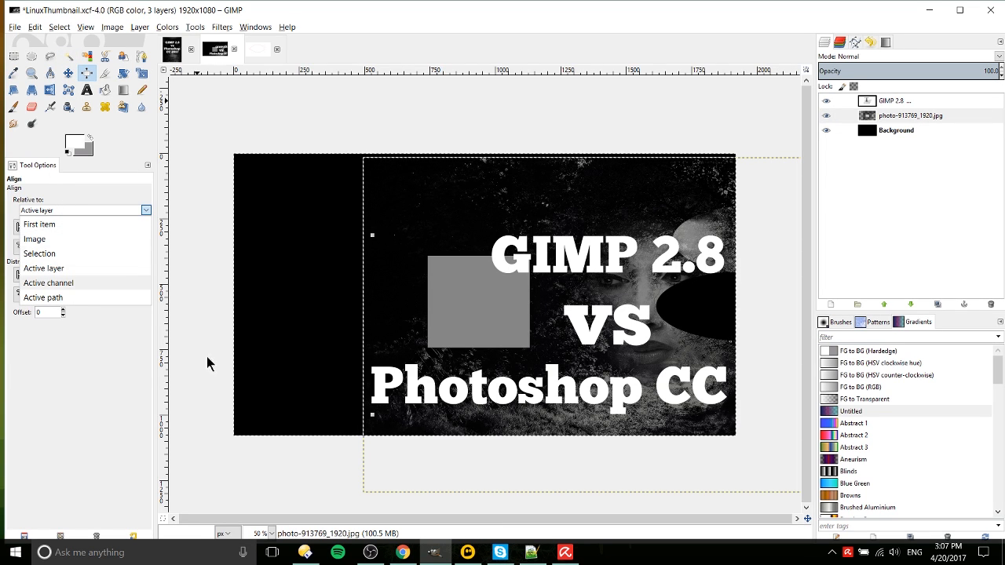
pyautogui.click(99, 366)
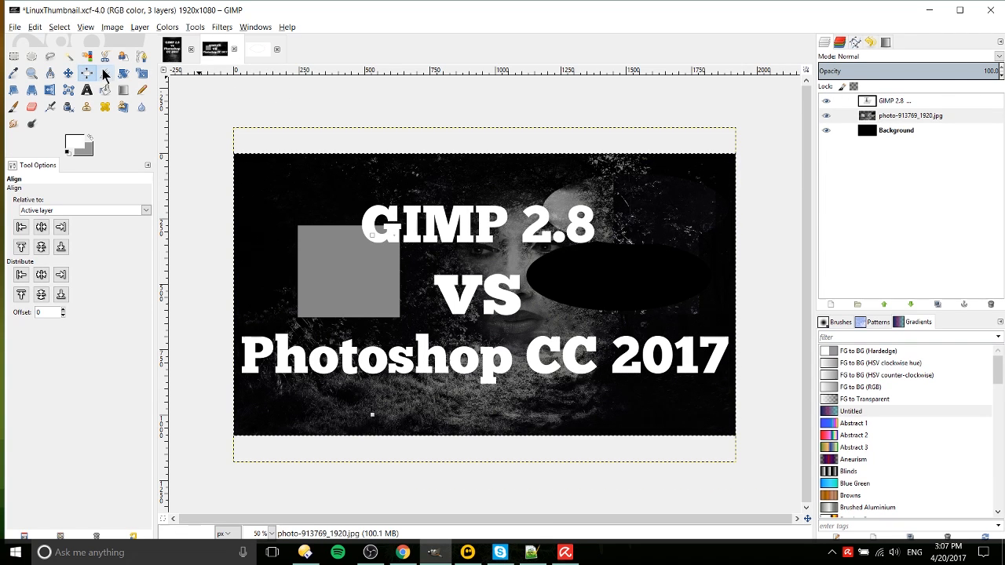
# Crop only the photo-913769_1920.jpg layer to an area of about 1662 × 816 px using the Crop tool's Current layer only option.
pyautogui.click(105, 74)
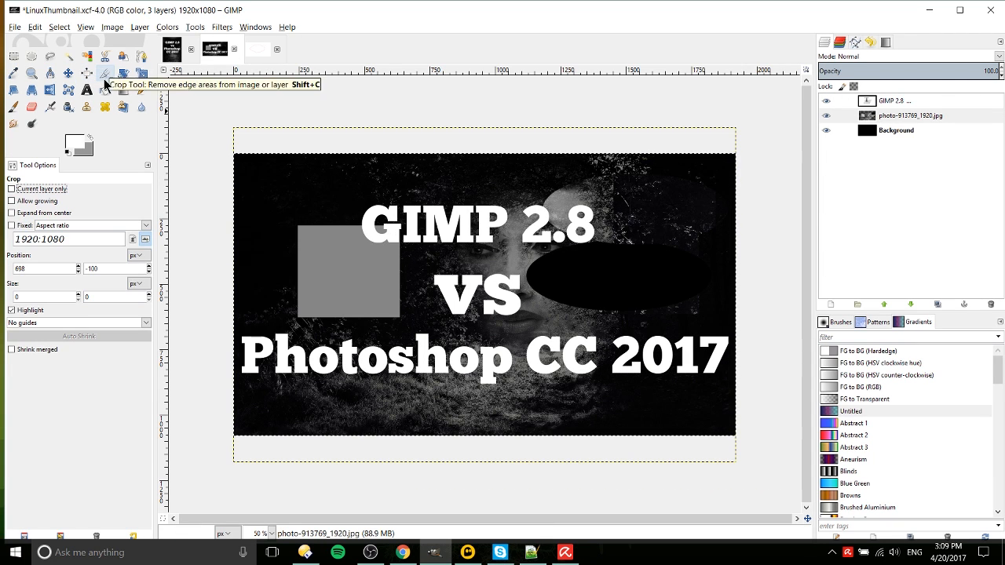
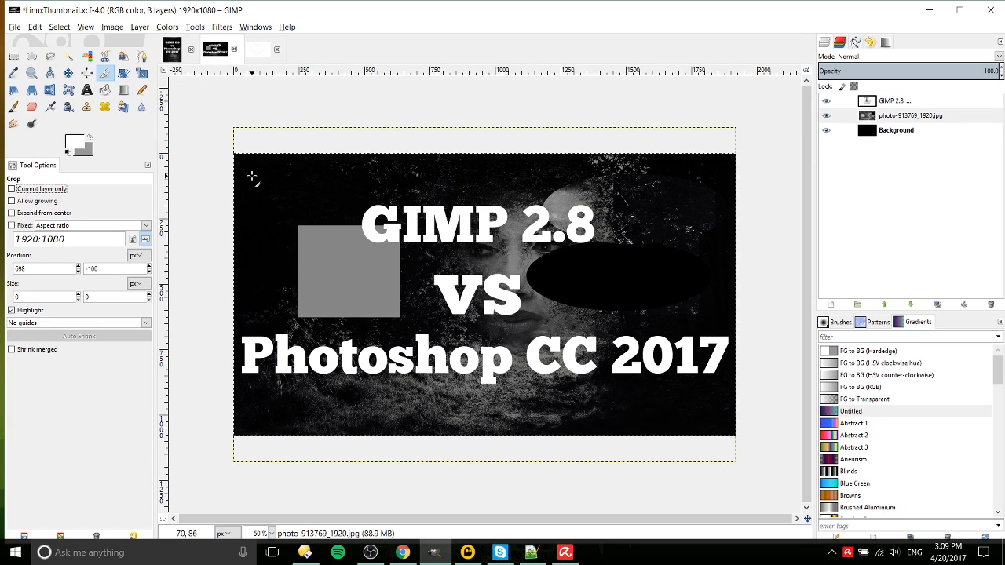
pyautogui.moveTo(259, 170); pyautogui.dragTo(713, 406)
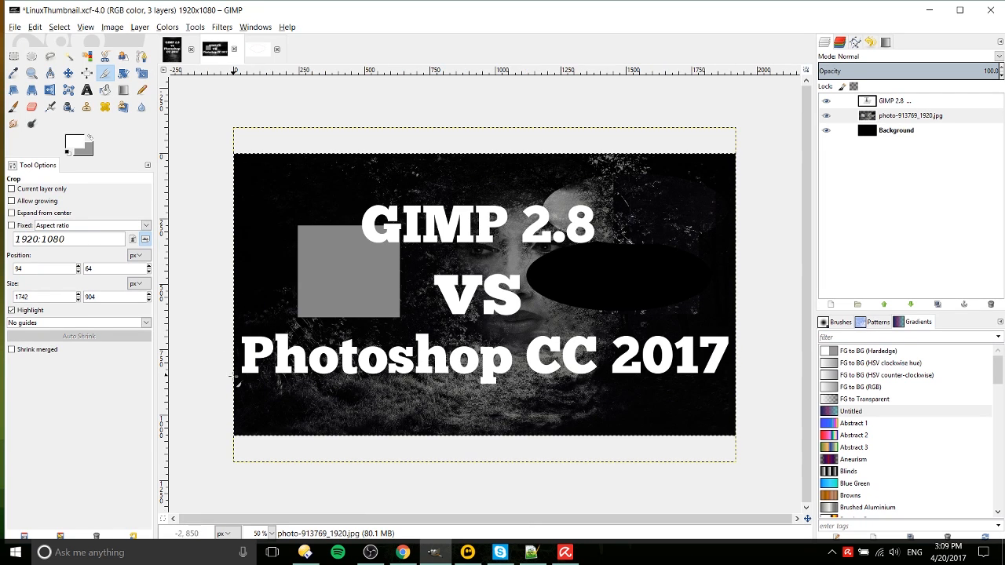
pyautogui.click(50, 190)
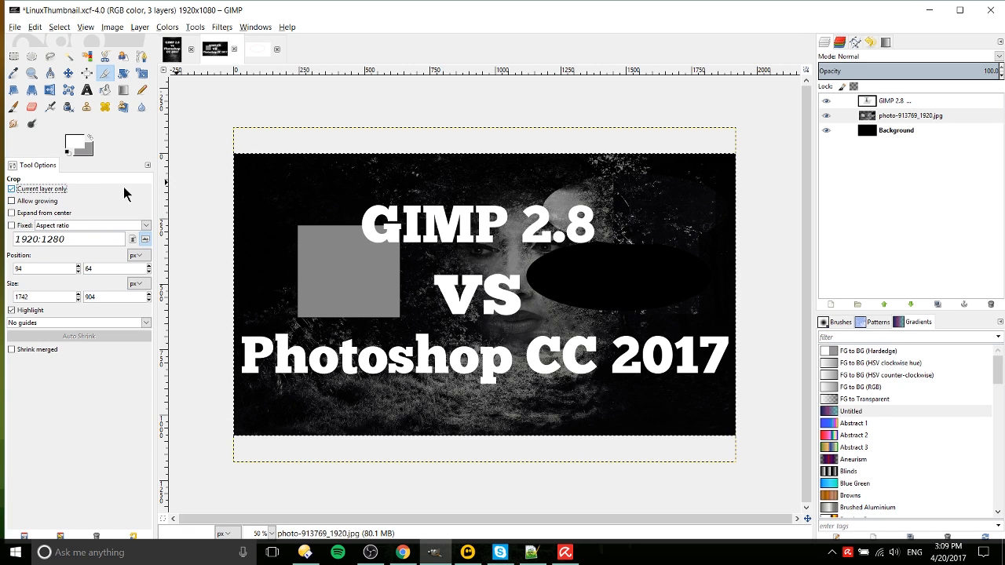
pyautogui.moveTo(274, 184); pyautogui.dragTo(710, 397)
pyautogui.press('Return')
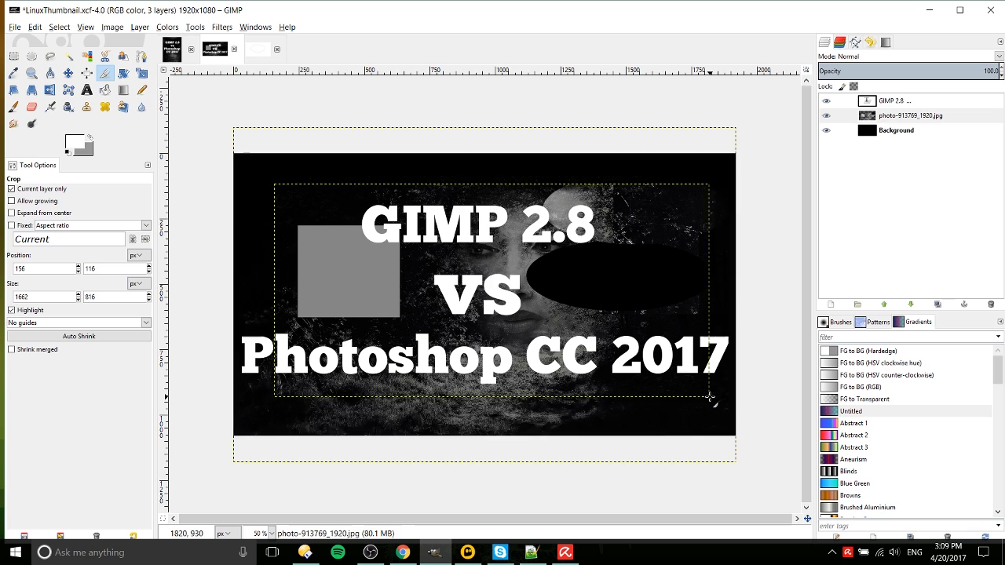
pyautogui.click(710, 397)
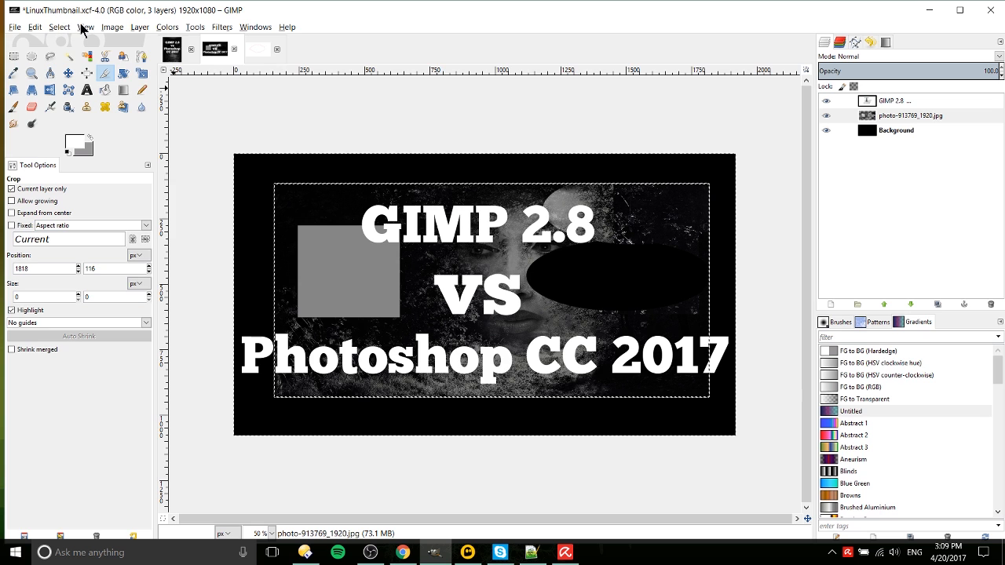
# Try resizing the canvas to 1280 × 960 px around the middle of the image, and undo the resize.
pyautogui.click(111, 27)
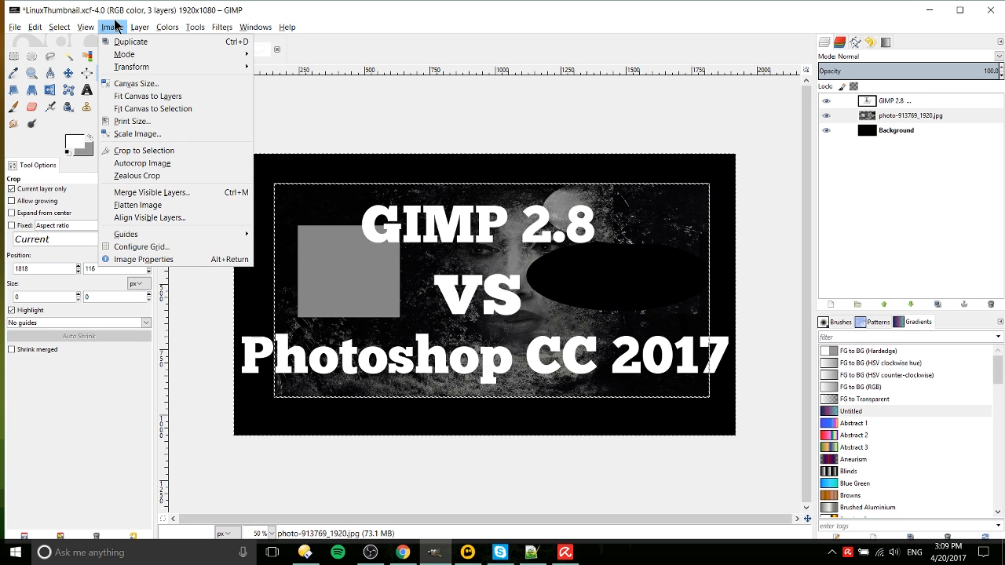
pyautogui.click(133, 84)
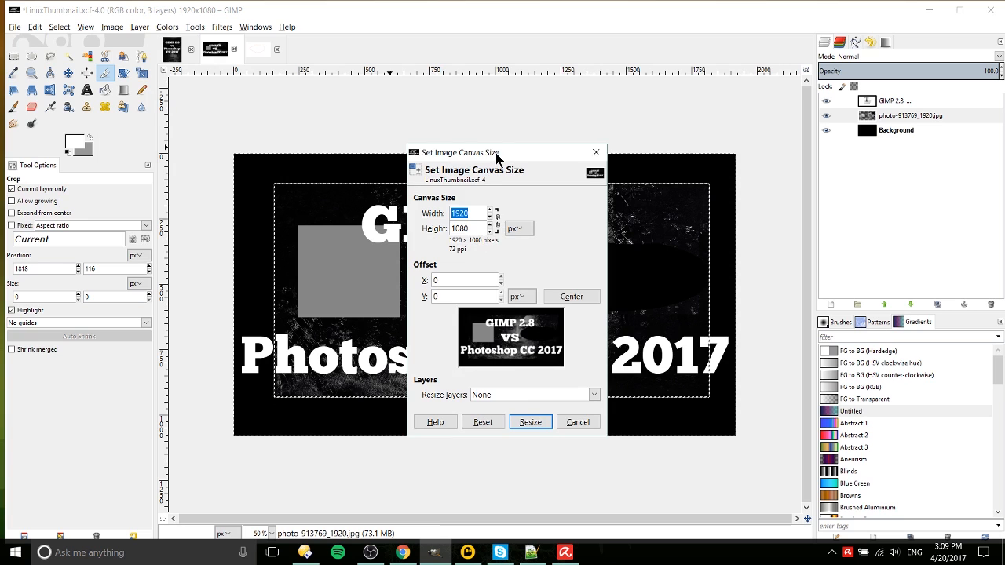
pyautogui.moveTo(496, 158); pyautogui.dragTo(649, 140)
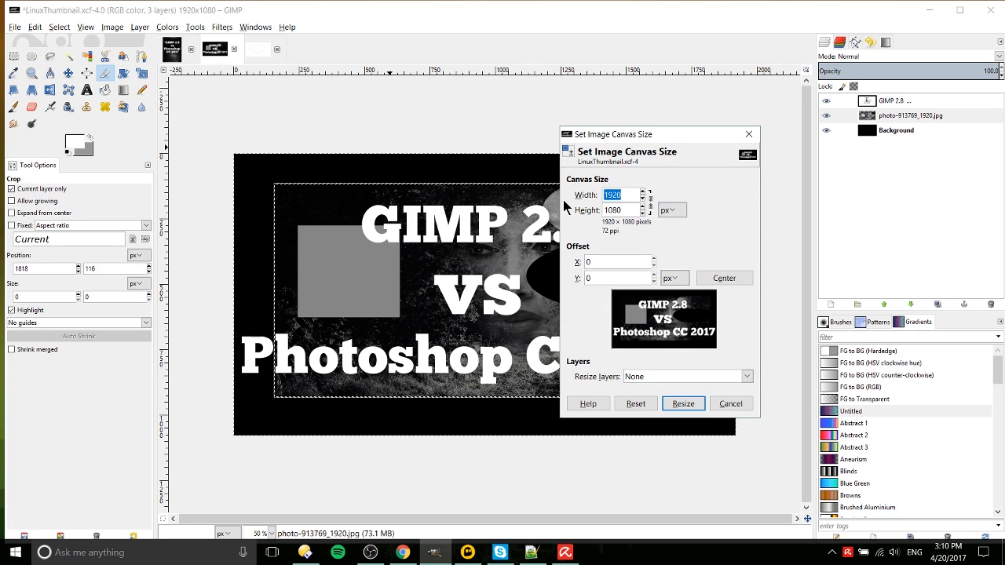
pyautogui.write('1280')
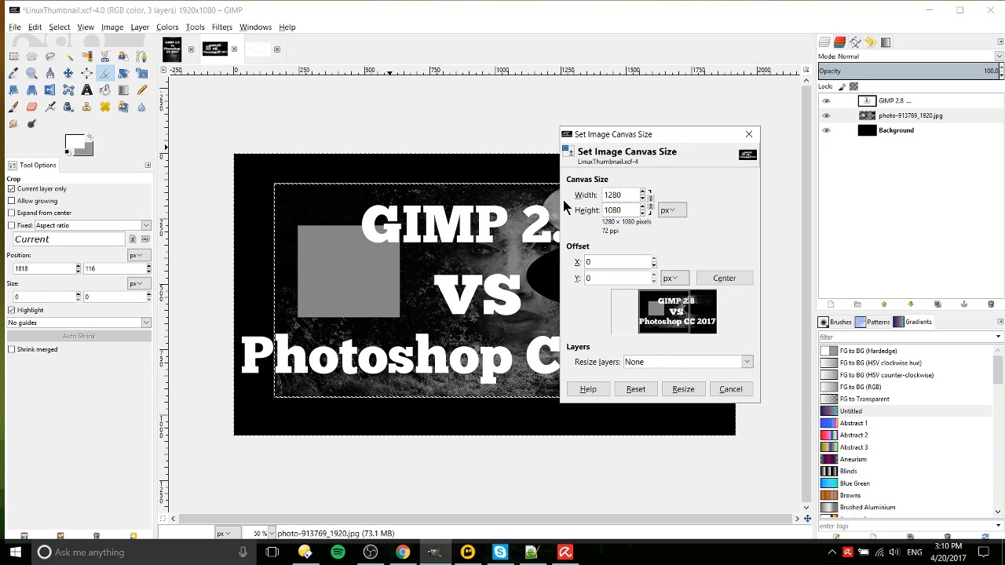
pyautogui.press('Tab')
pyautogui.write('960')
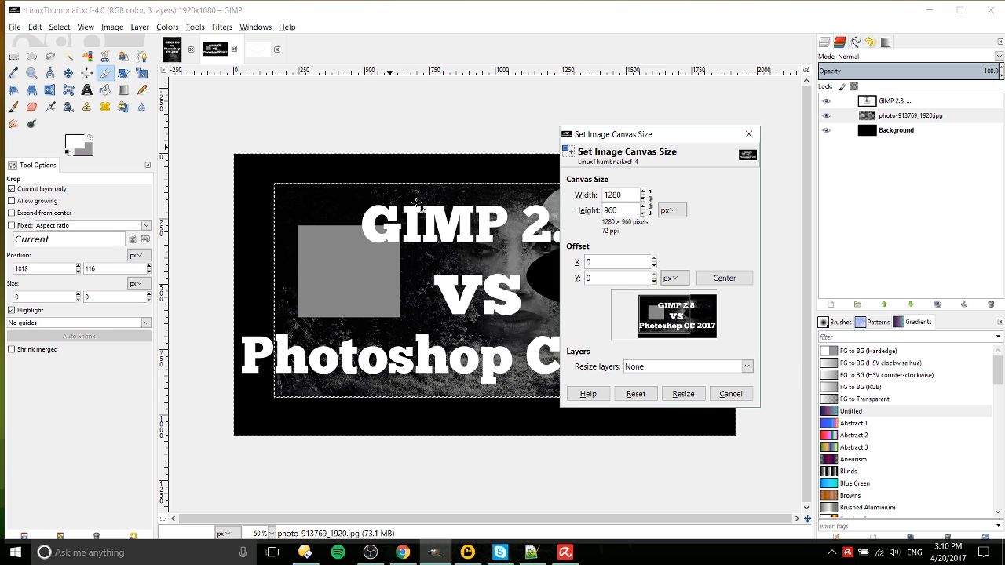
pyautogui.moveTo(668, 316); pyautogui.dragTo(696, 313)
pyautogui.click(683, 393)
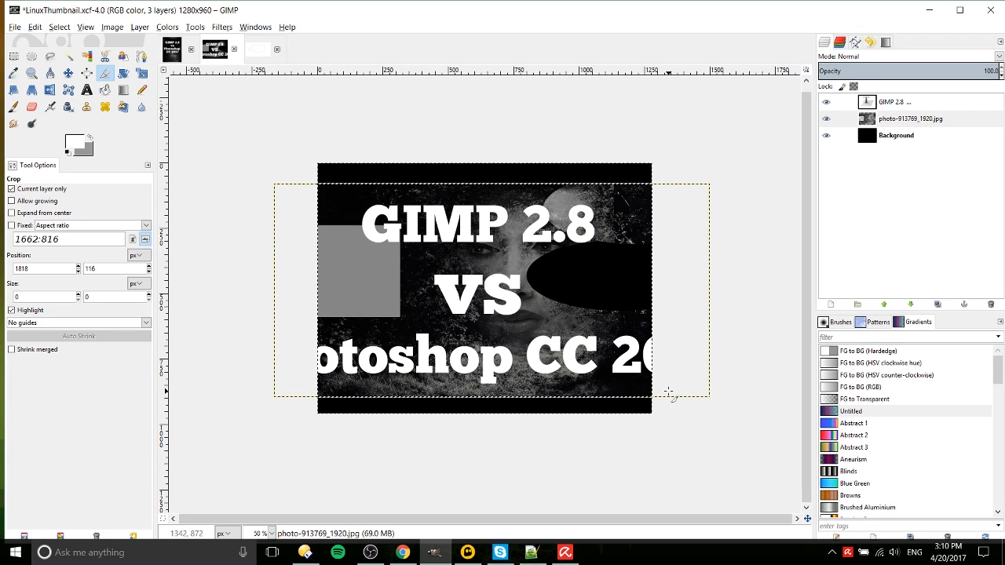
pyautogui.hotkey('ctrl', 'z')
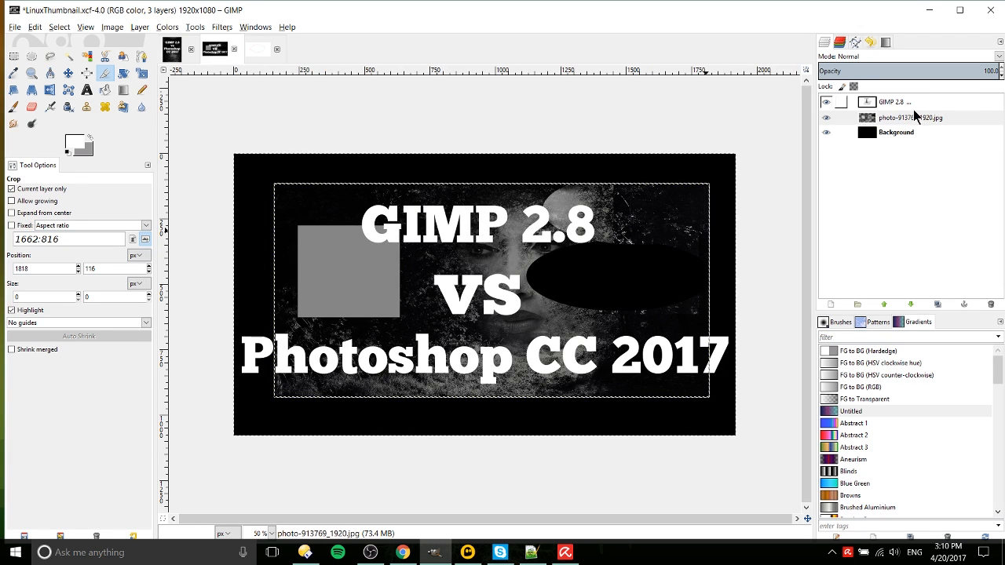
pyautogui.click(112, 27)
pyautogui.click(118, 27)
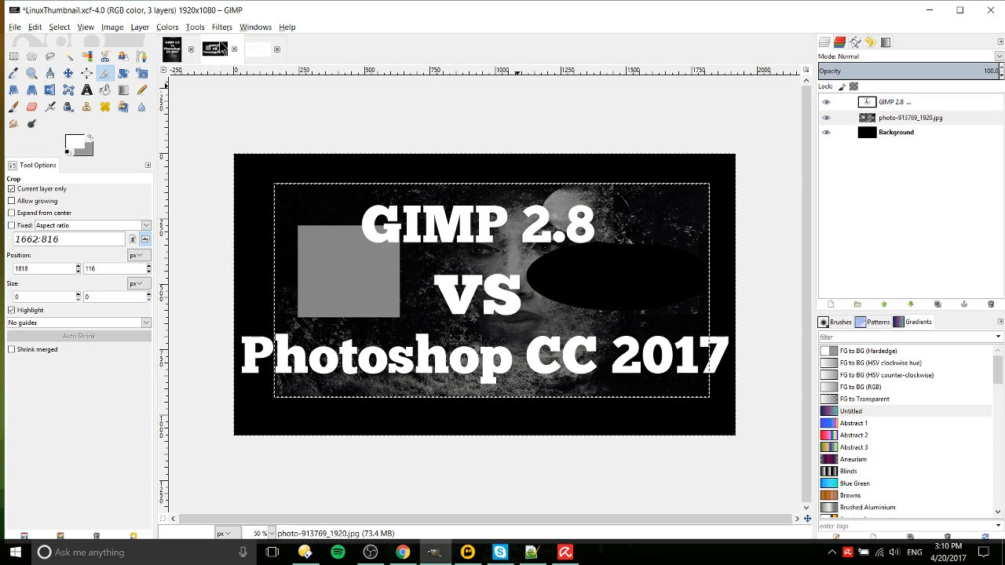
# Try rotating the cropped photo-913769_1920.jpg layer by -23.39 degrees, and undo the rotation.
pyautogui.click(124, 74)
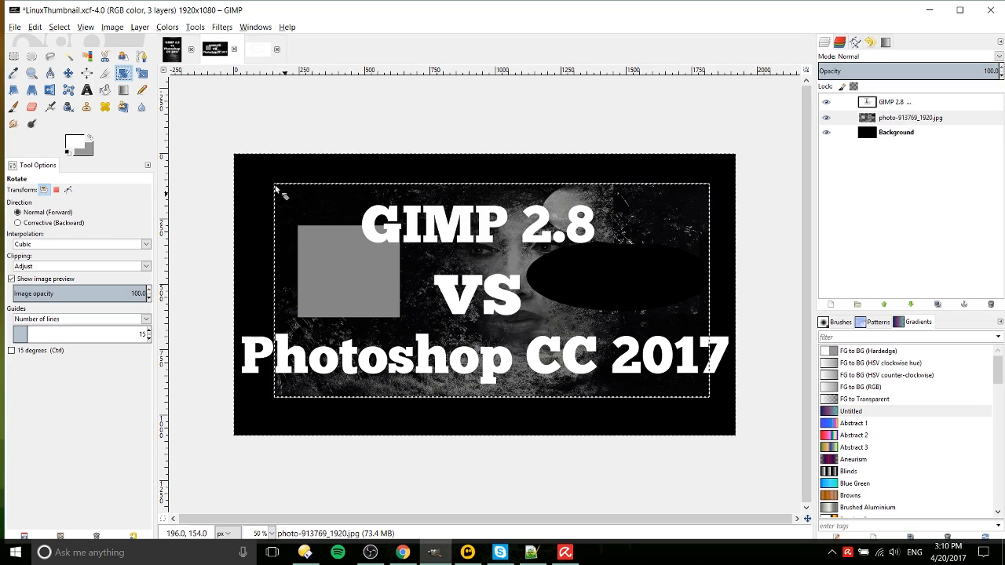
pyautogui.moveTo(298, 204); pyautogui.dragTo(396, 348)
pyautogui.moveTo(318, 331); pyautogui.dragTo(353, 291)
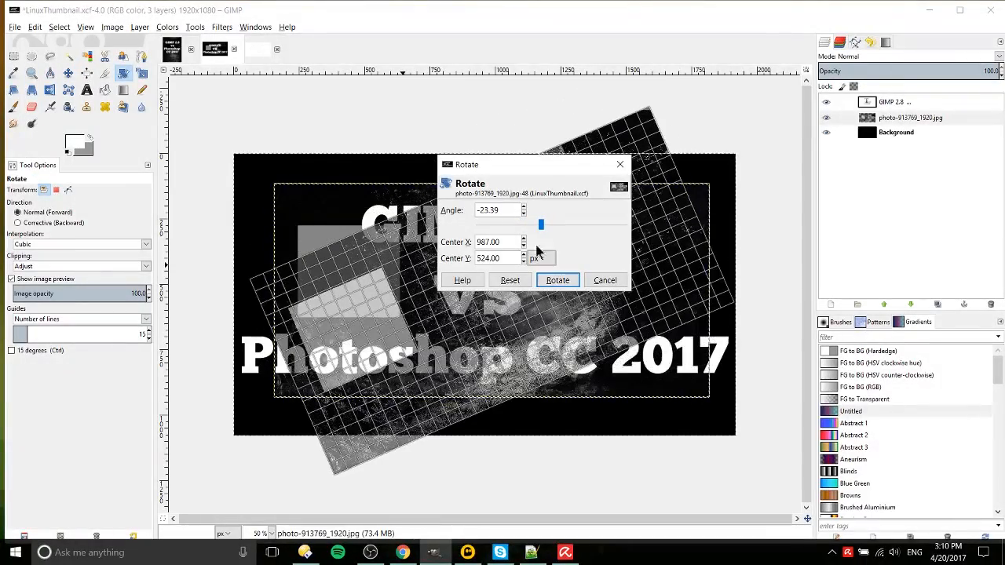
pyautogui.click(559, 281)
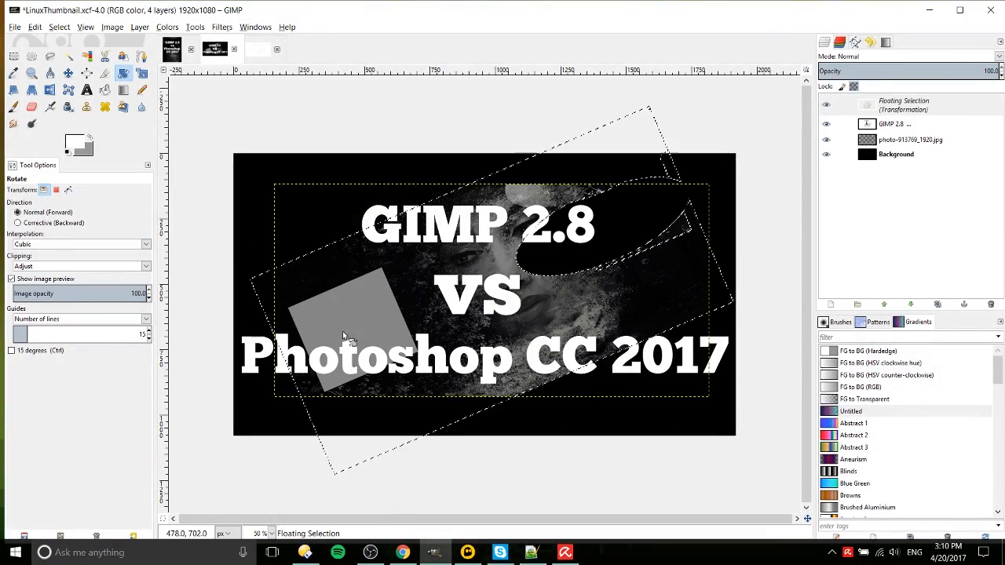
pyautogui.hotkey('ctrl', 'z')
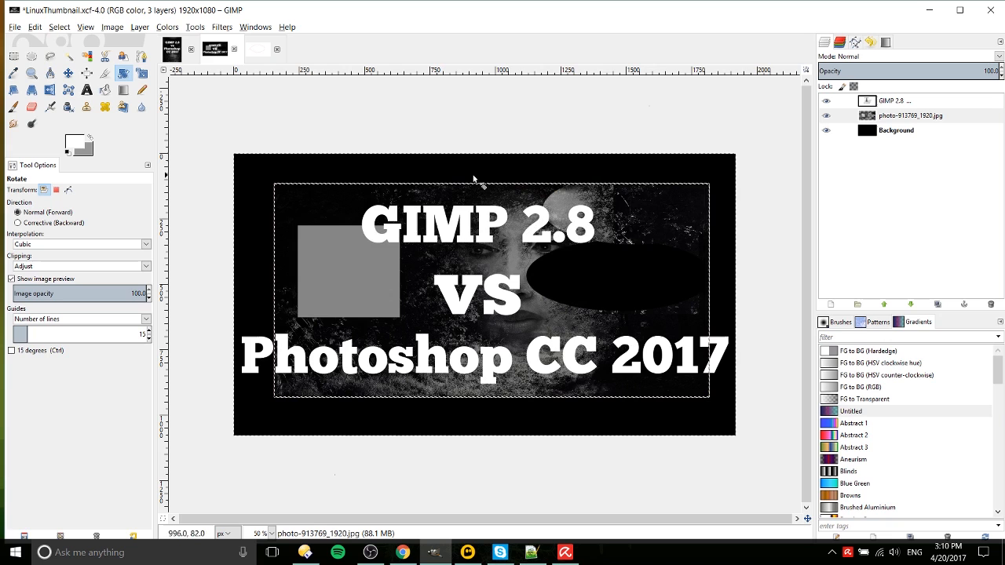
# Try rotating a rectangular selection of about 354 × 260 px around the "S" of "VS" by -35.54 degrees, and undo the rotation.
pyautogui.click(13, 56)
pyautogui.moveTo(470, 251); pyautogui.dragTo(562, 318)
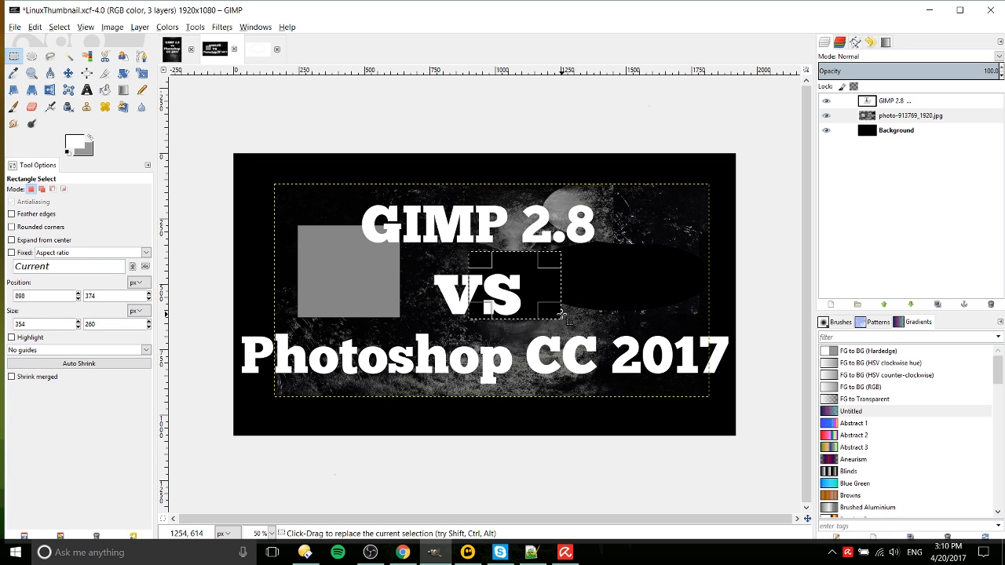
pyautogui.click(124, 73)
pyautogui.moveTo(462, 292)
pyautogui.mouseDown()
pyautogui.moveTo(463, 265)
pyautogui.moveTo(465, 280)
pyautogui.mouseUp()
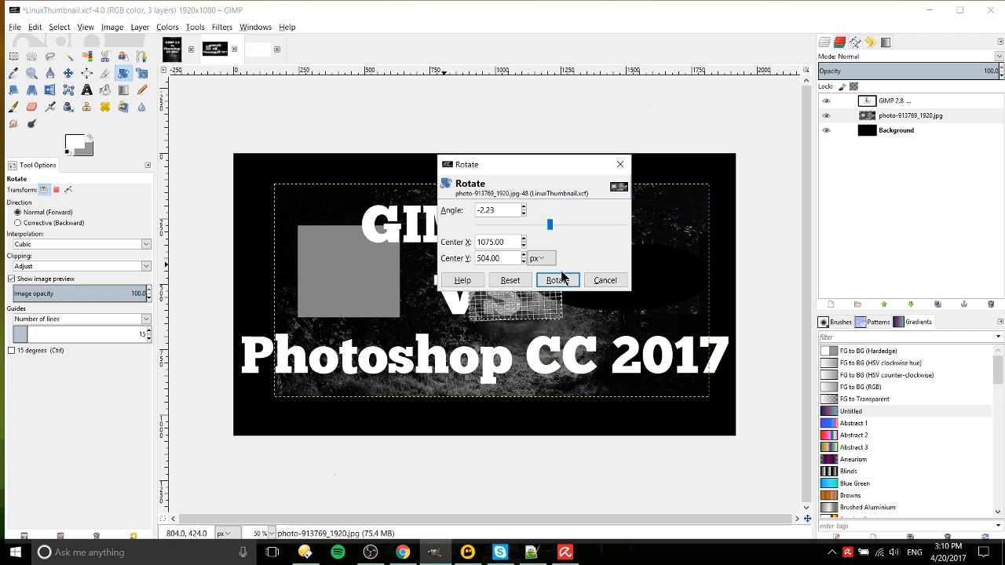
pyautogui.moveTo(446, 321); pyautogui.dragTo(485, 341)
pyautogui.moveTo(530, 170); pyautogui.dragTo(688, 101)
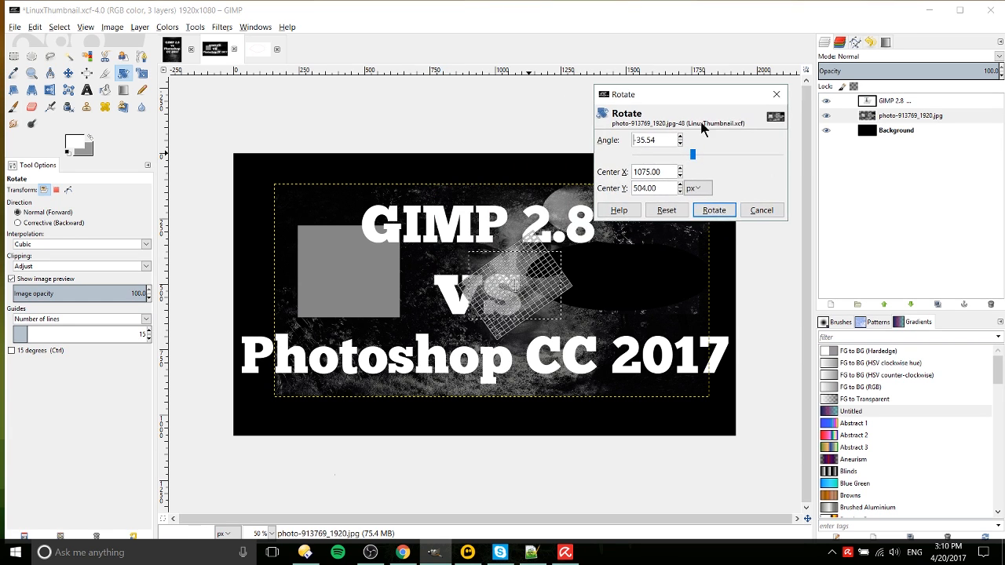
pyautogui.click(717, 211)
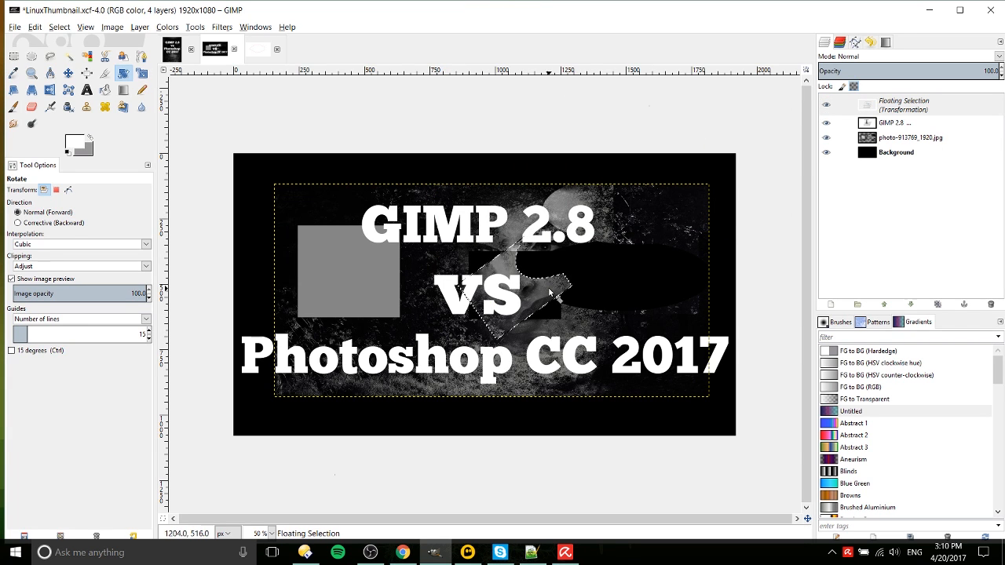
pyautogui.hotkey('ctrl', 'h')
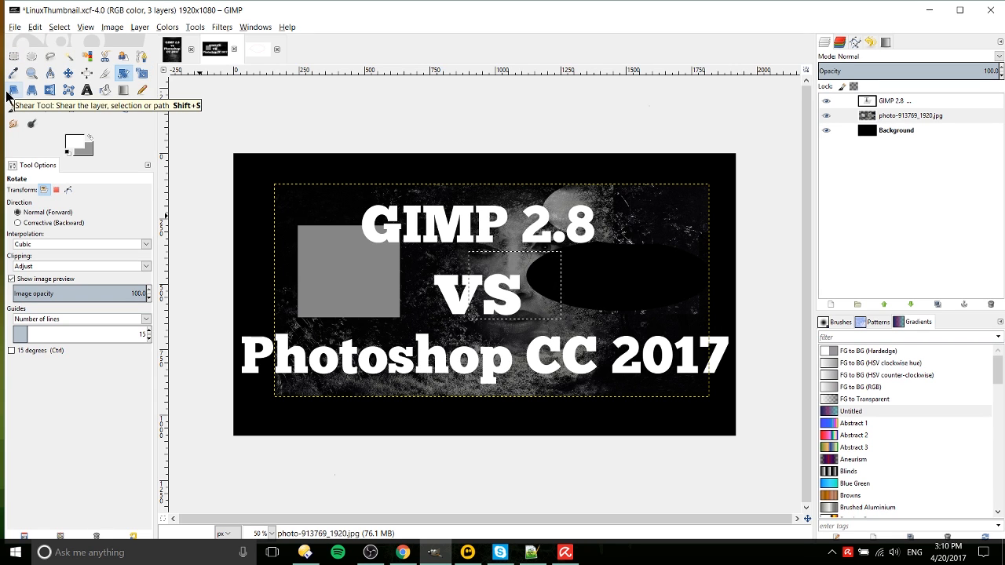
# Try enlarging the selected rectangle of the photo layer up and to the left with the Scale tool, and undo it.
pyautogui.click(143, 73)
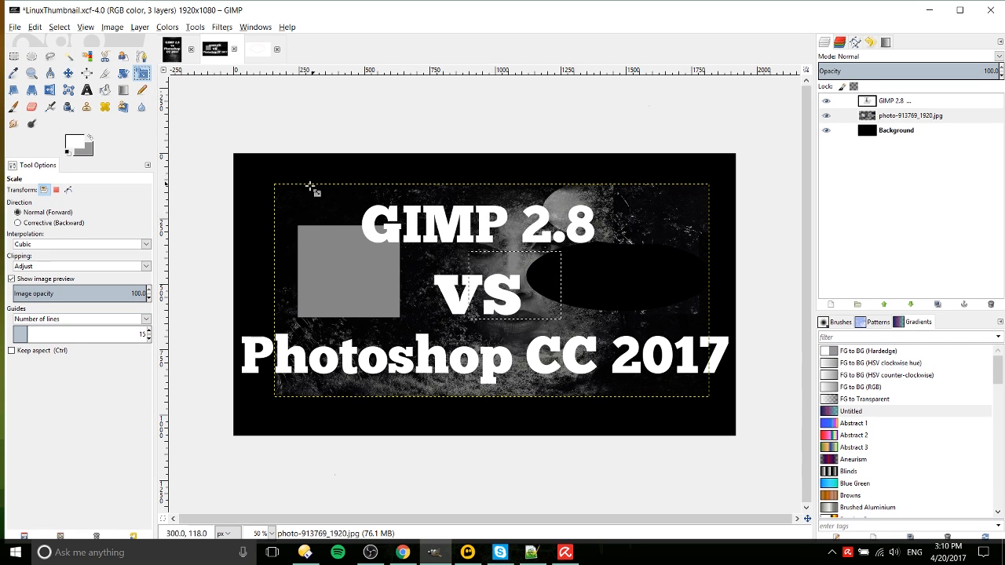
pyautogui.click(314, 193)
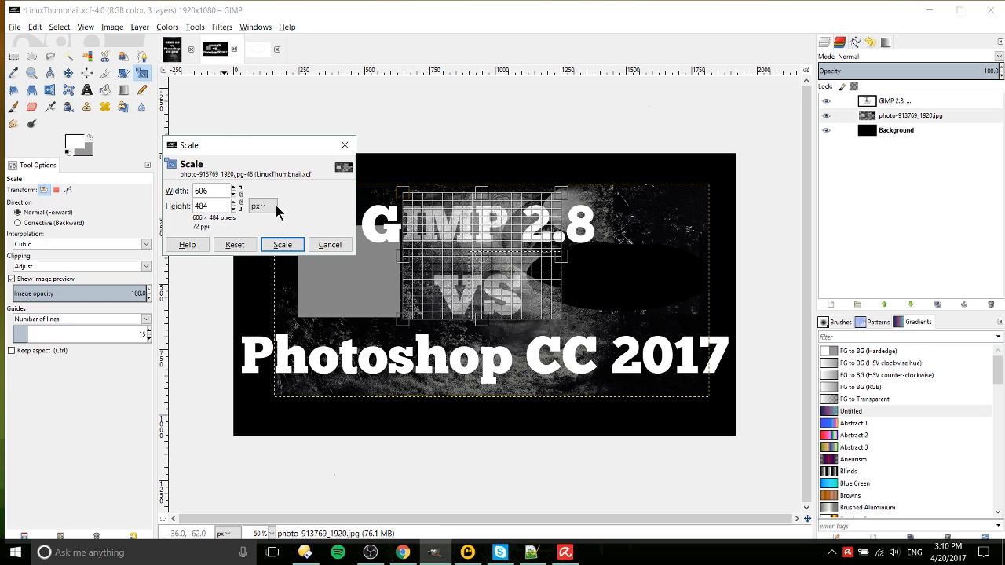
pyautogui.moveTo(398, 191); pyautogui.dragTo(287, 110)
pyautogui.click(282, 242)
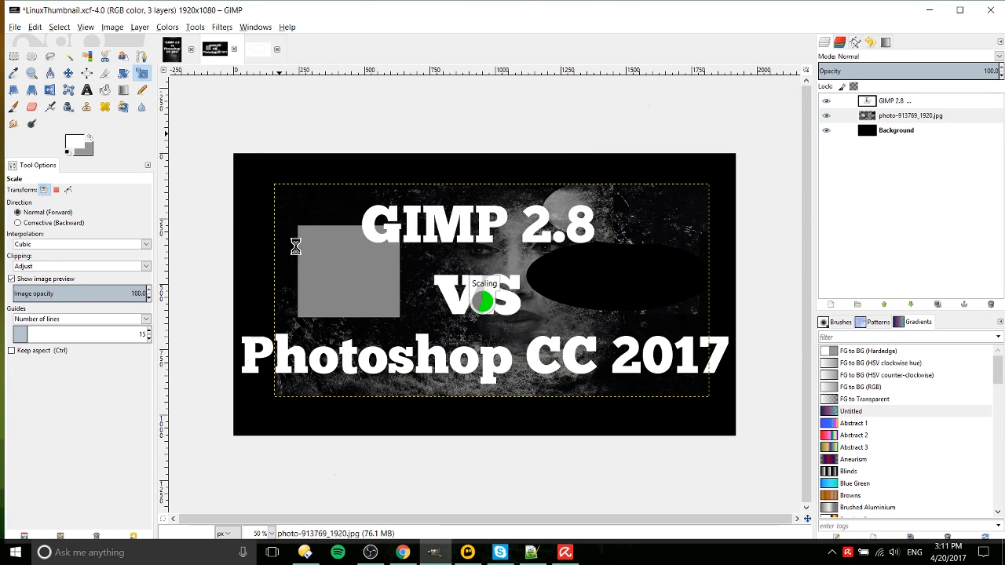
pyautogui.hotkey('ctrl', 'z')
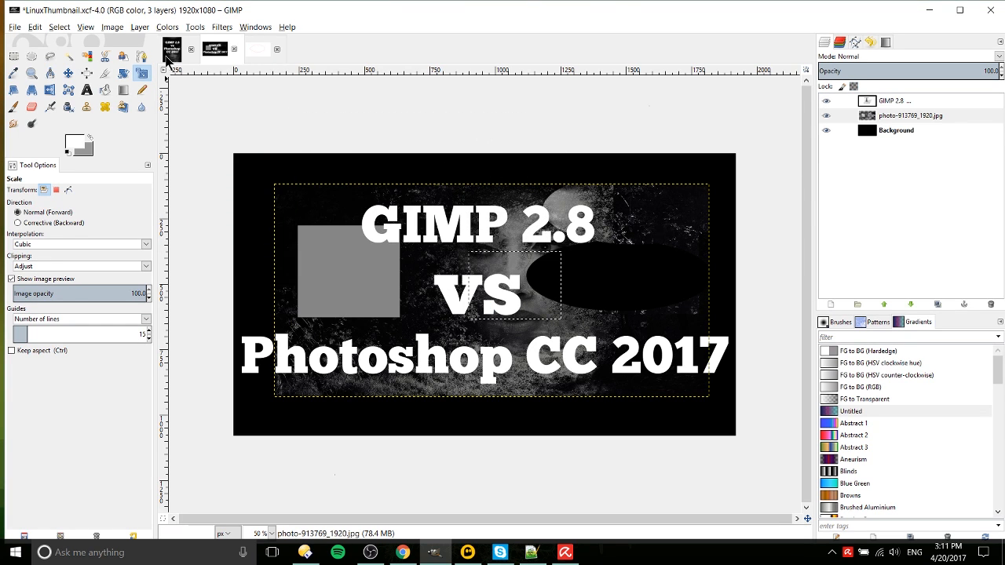
# Select the entire image and try shearing the photo-913769_1920.jpg layer horizontally, and undo the shear.
pyautogui.click(14, 91)
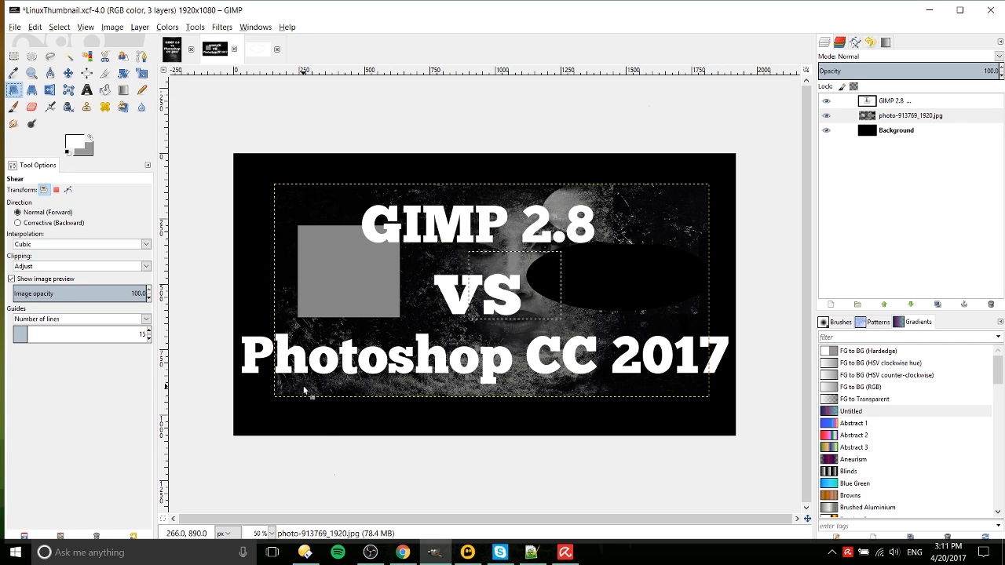
pyautogui.hotkey('ctrl', 'a')
pyautogui.moveTo(285, 392); pyautogui.dragTo(360, 394)
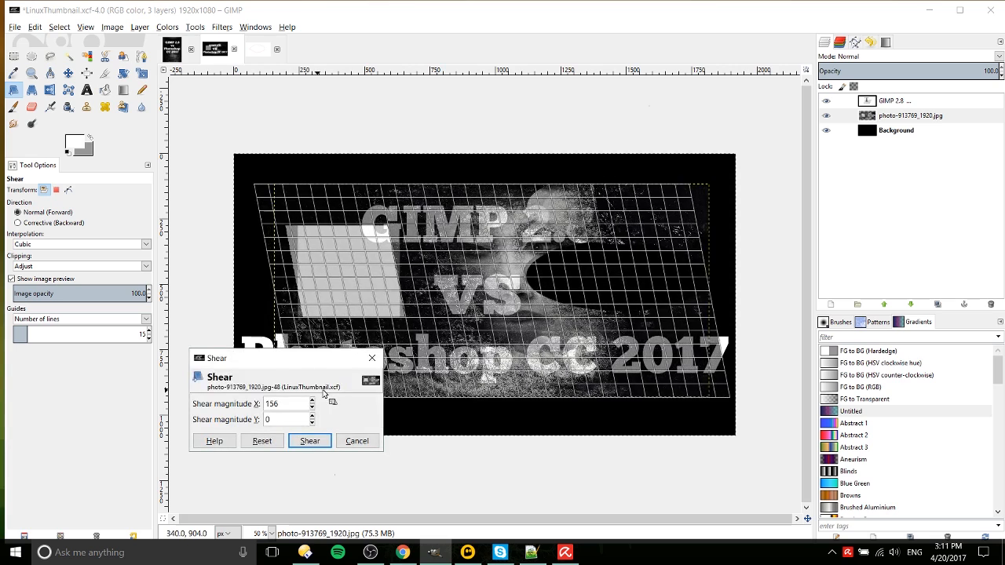
pyautogui.click(310, 442)
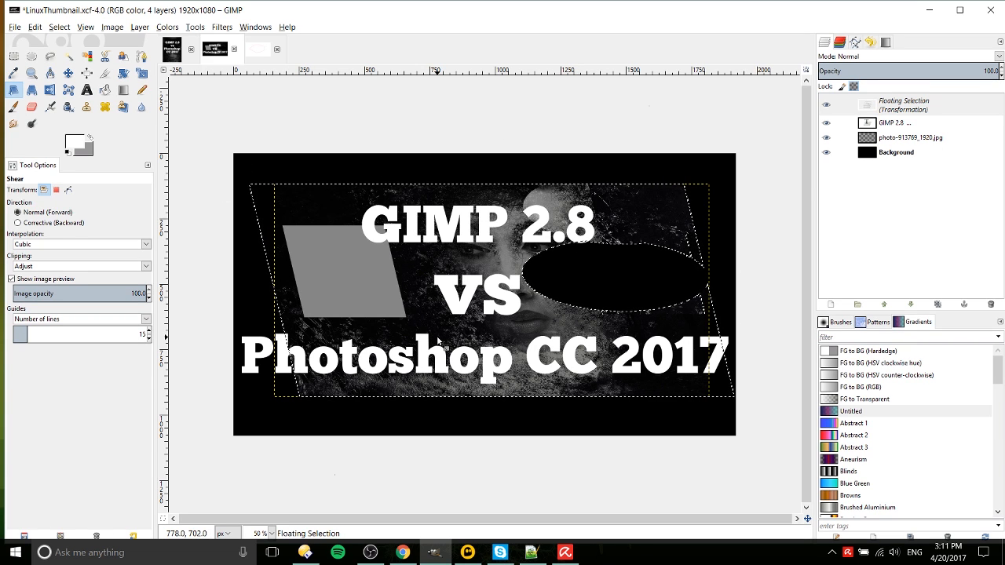
pyautogui.hotkey('ctrl', 'z')
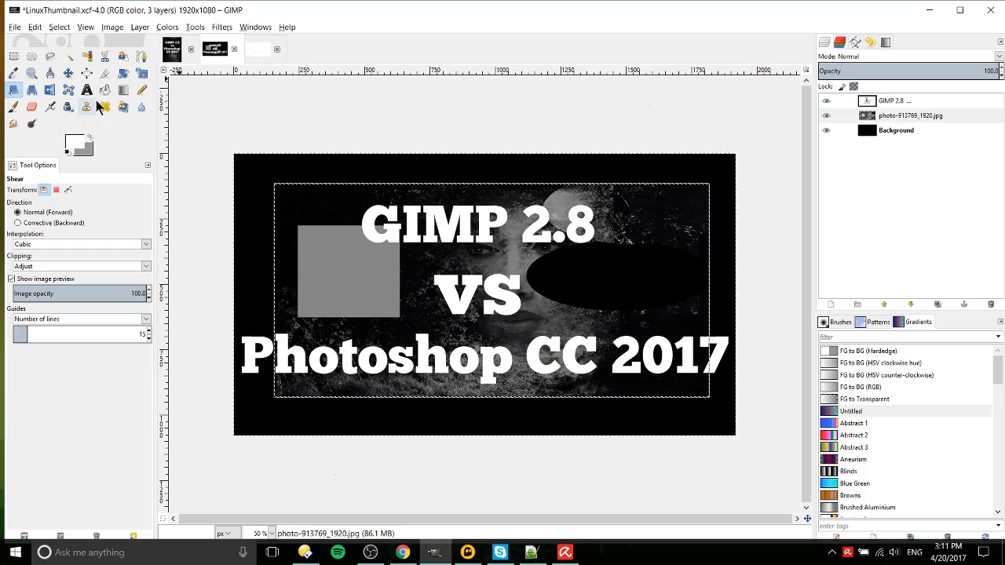
pyautogui.moveTo(329, 337); pyautogui.dragTo(366, 353)
pyautogui.click(372, 357)
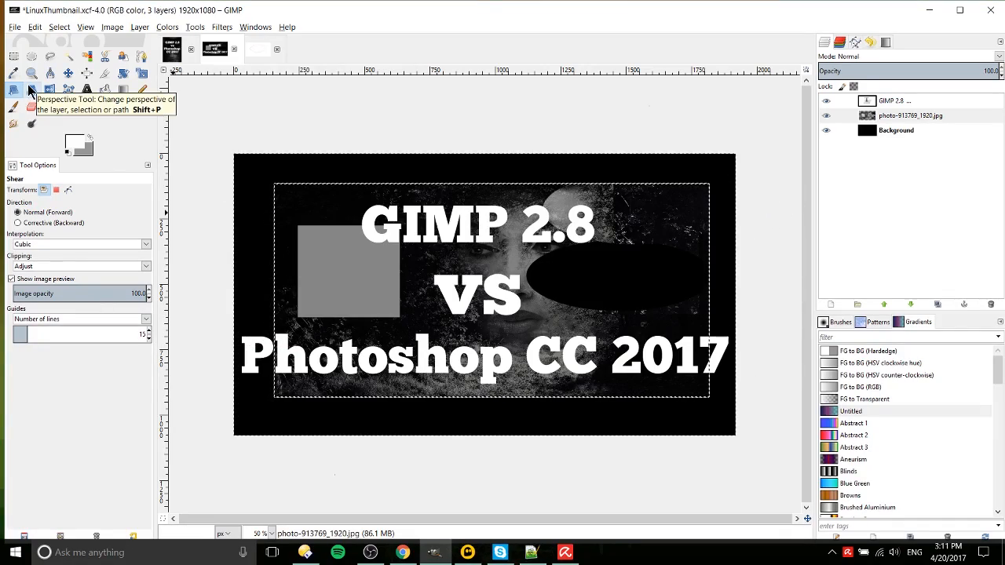
# Try spreading the lower corners of the photo-913769_1920.jpg layer outward with the Perspective tool, and undo the transformation.
pyautogui.click(31, 90)
pyautogui.click(567, 391)
pyautogui.moveTo(567, 391); pyautogui.dragTo(600, 402)
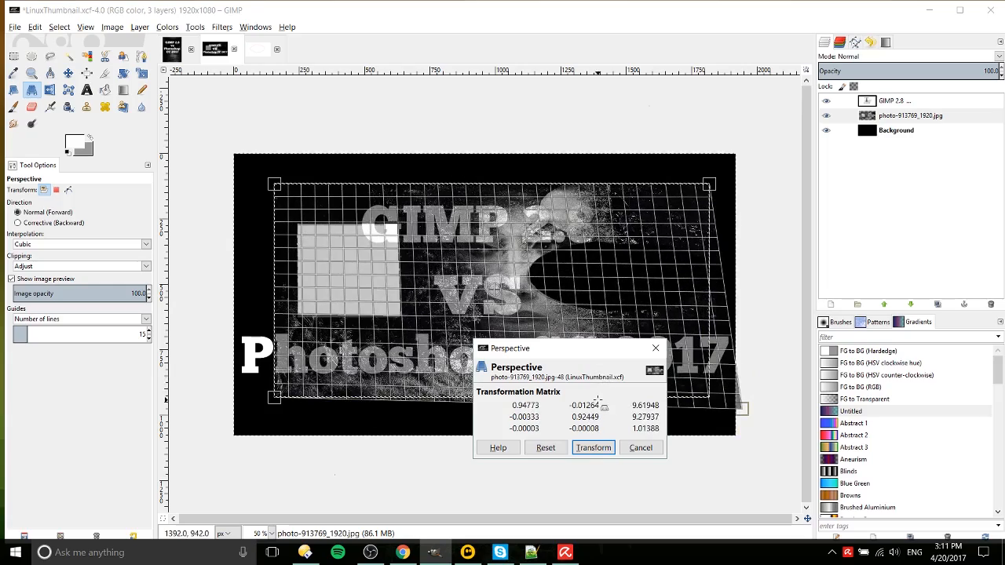
pyautogui.moveTo(278, 378); pyautogui.dragTo(169, 460)
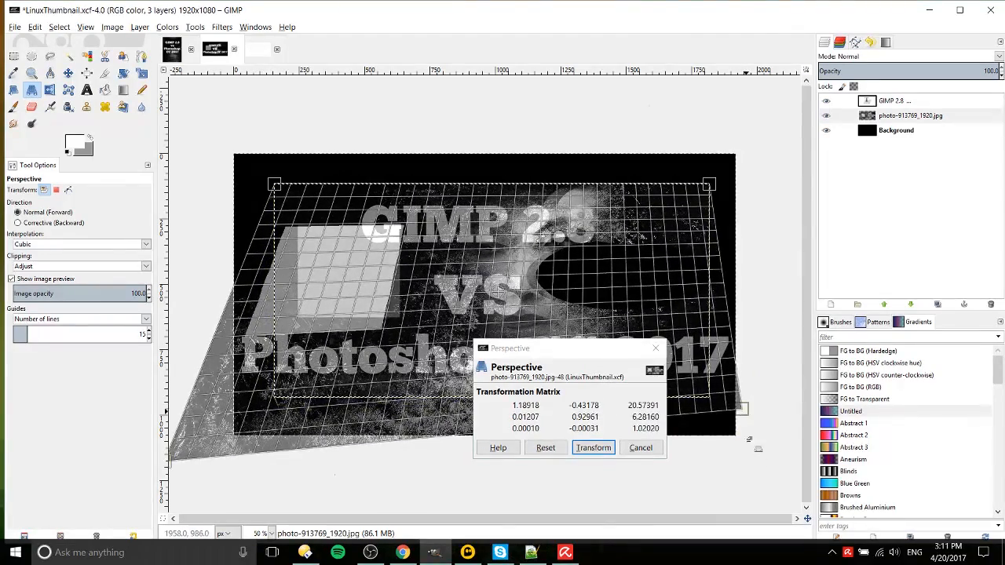
pyautogui.moveTo(749, 439); pyautogui.dragTo(777, 456)
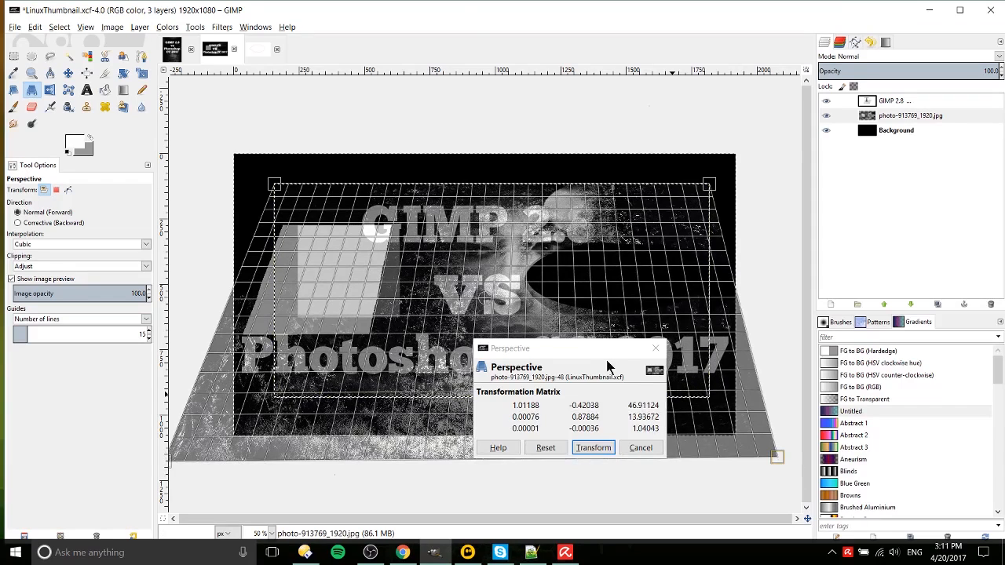
pyautogui.moveTo(607, 365); pyautogui.dragTo(787, 59)
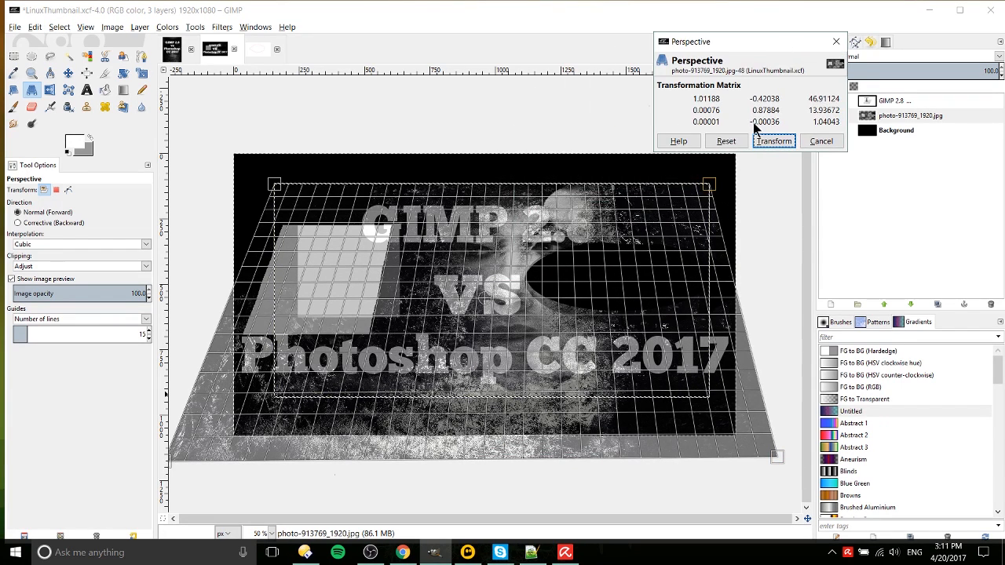
pyautogui.click(773, 140)
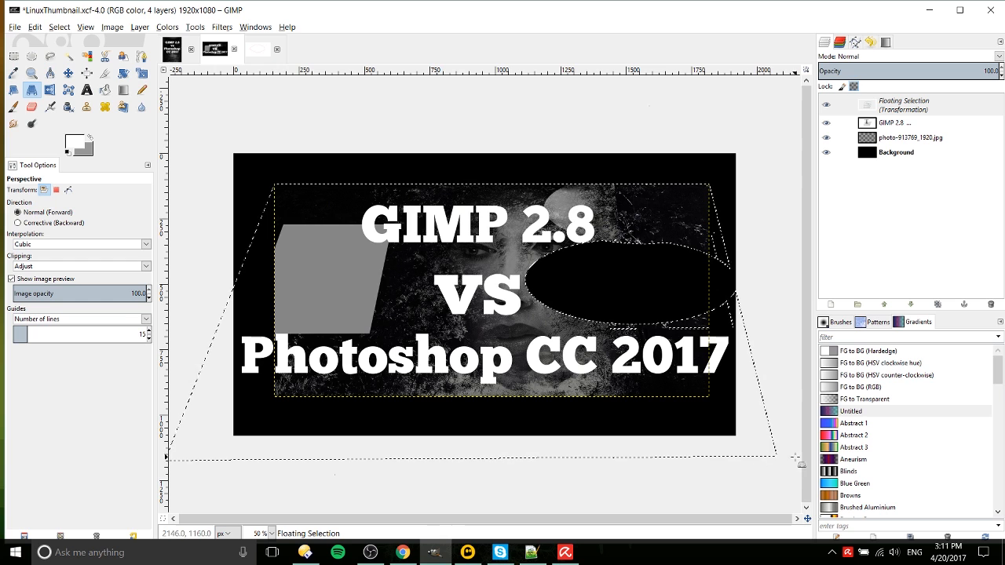
pyautogui.hotkey('ctrl', 'z')
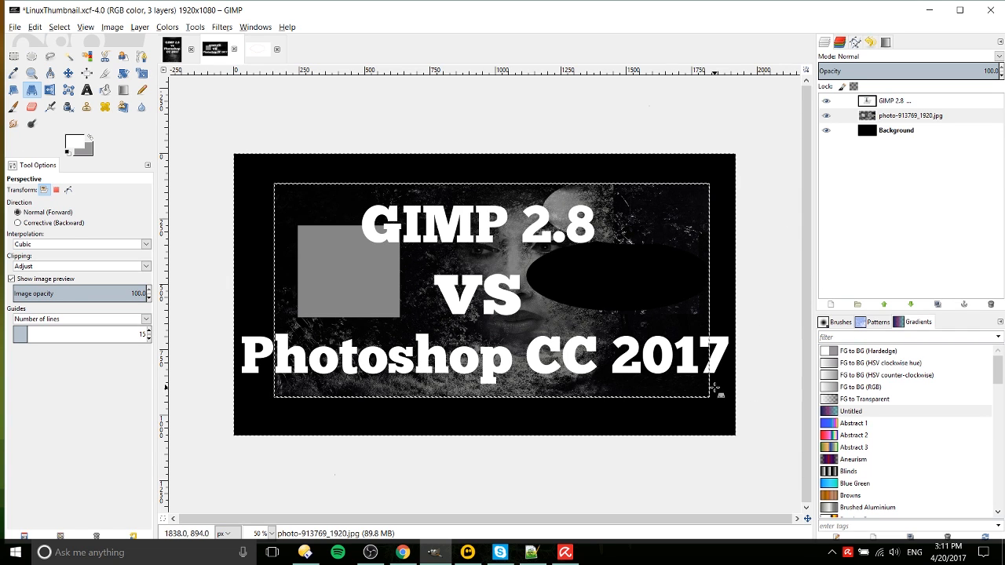
pyautogui.hotkey('ctrl', 'y')
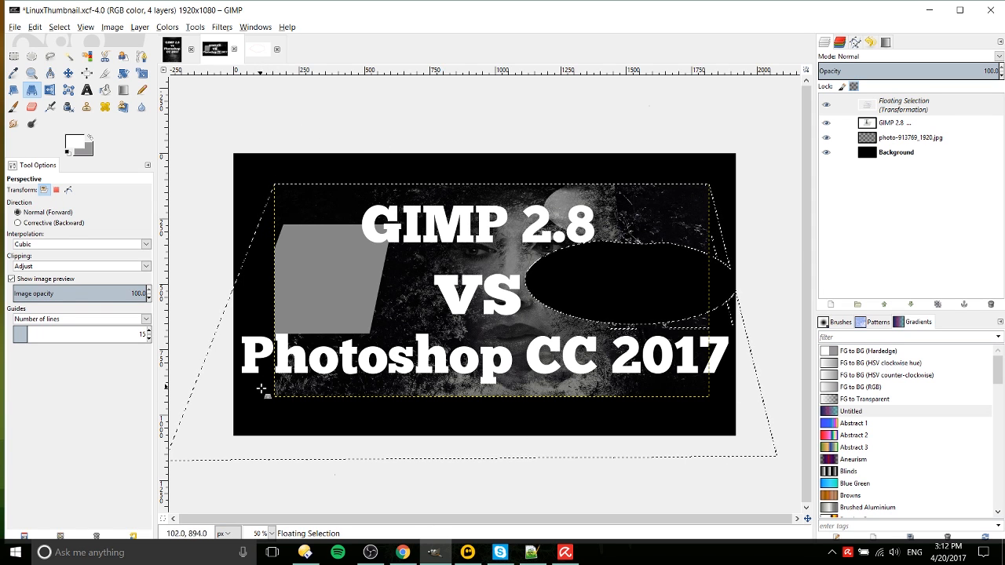
pyautogui.press('Escape')
# Set the photo-913769_1920.jpg layer's boundary size to 2500 × 2500 px.
pyautogui.click(141, 27)
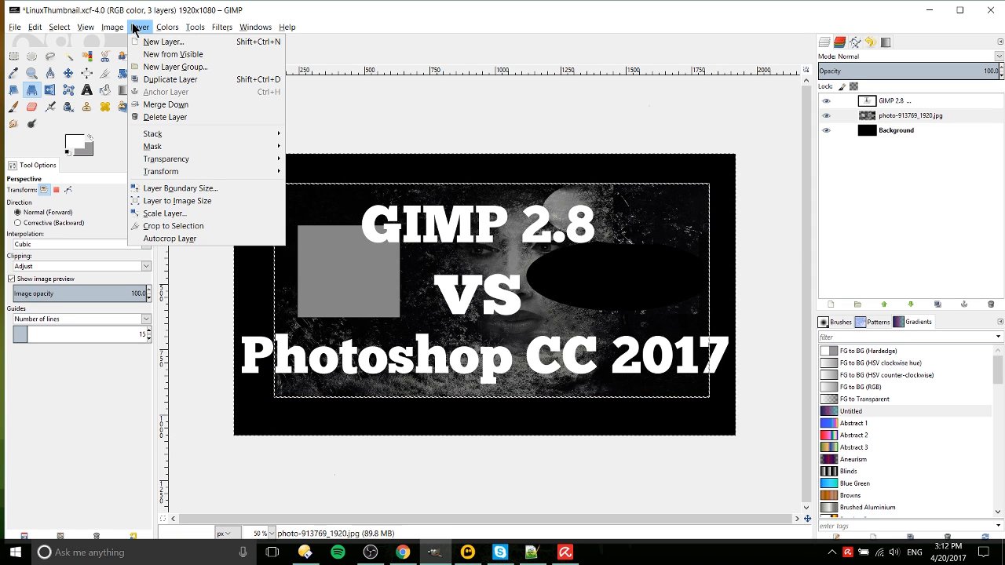
pyautogui.click(180, 189)
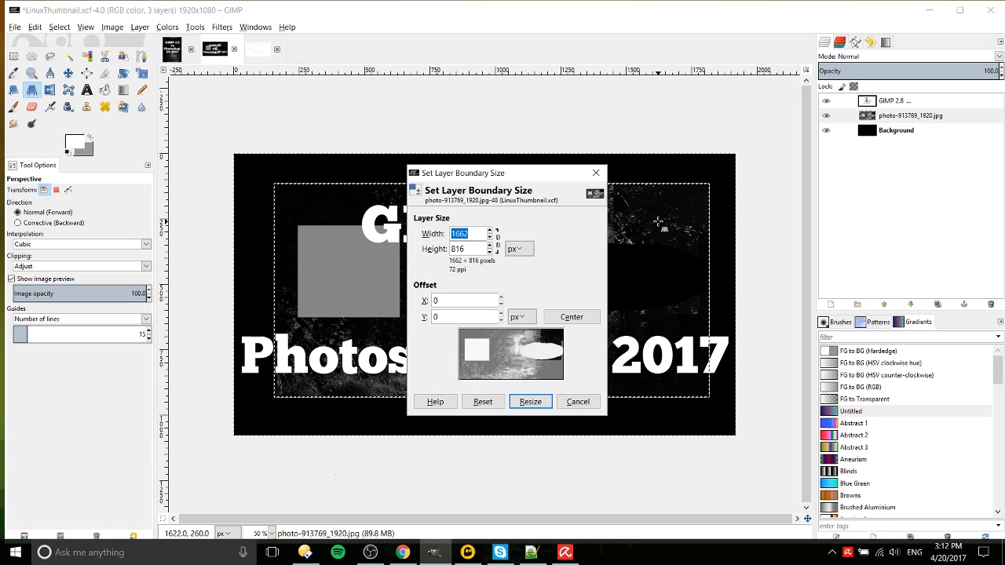
pyautogui.write('25002500')
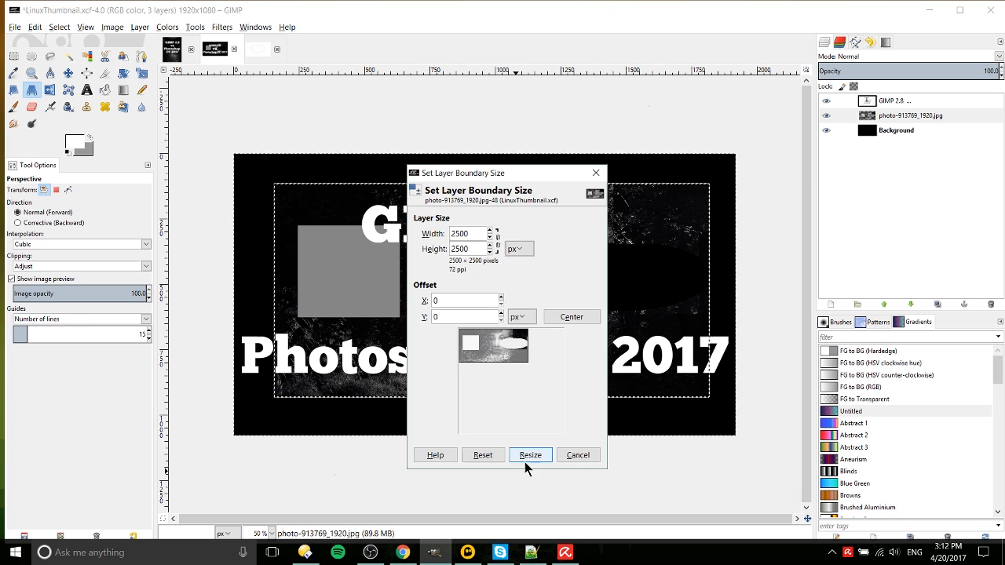
pyautogui.click(524, 462)
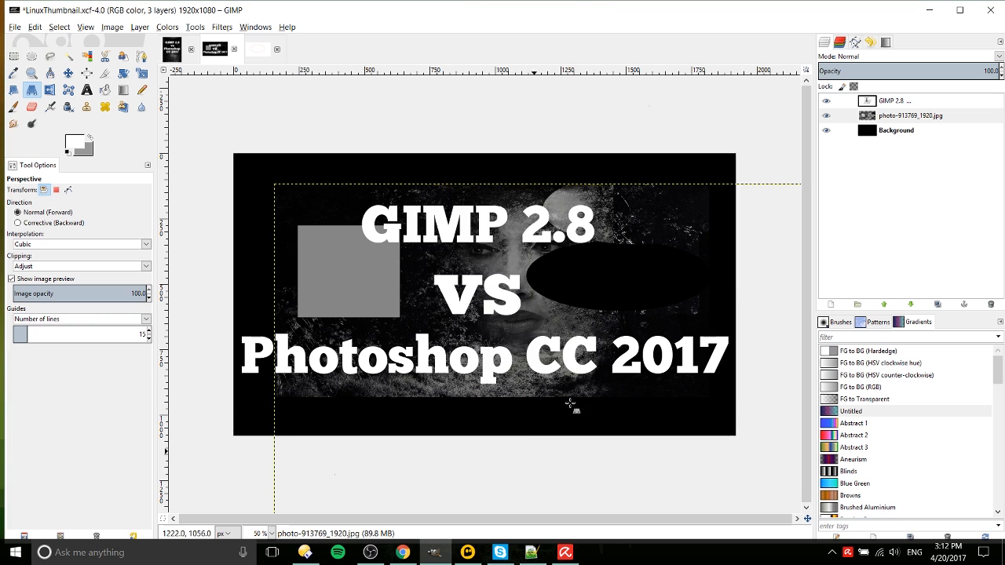
# Select the photo content at the upper-left of the enlarged layer with a rectangle, cut it, and paste it as a floating selection.
pyautogui.click(68, 73)
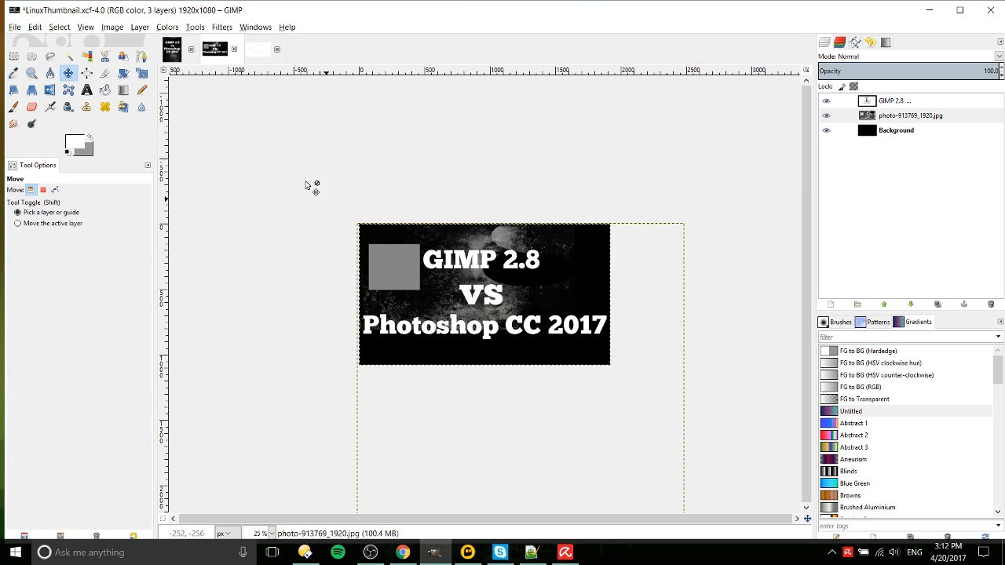
pyautogui.click(13, 56)
pyautogui.moveTo(644, 365); pyautogui.dragTo(358, 225)
pyautogui.hotkey('ctrl', 'x')
pyautogui.hotkey('ctrl', 'v')
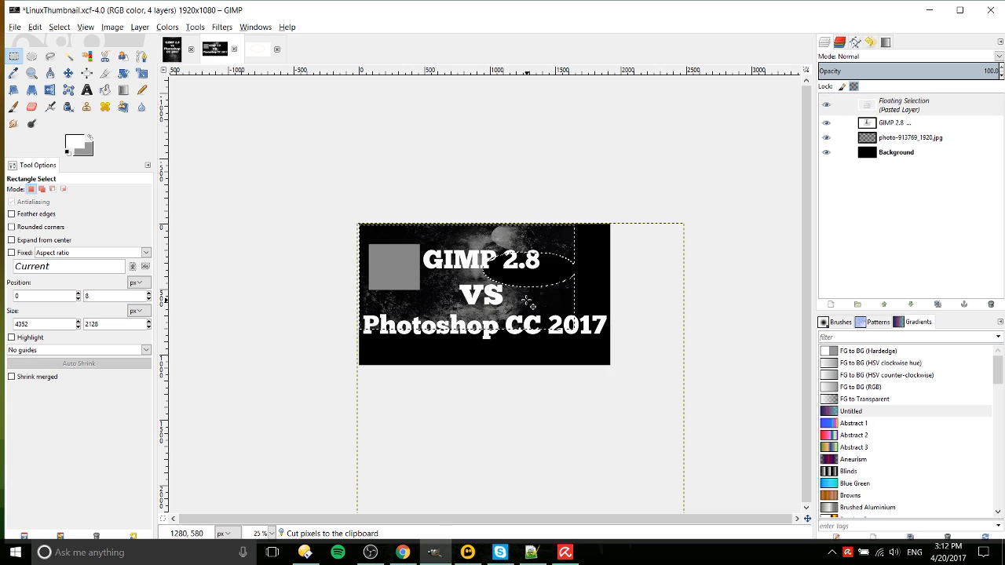
# Move the pasted photo content toward the middle of the enlarged layer, anchor it, and reposition the layer so the photo lies over the canvas.
pyautogui.moveTo(485, 297); pyautogui.dragTo(563, 409)
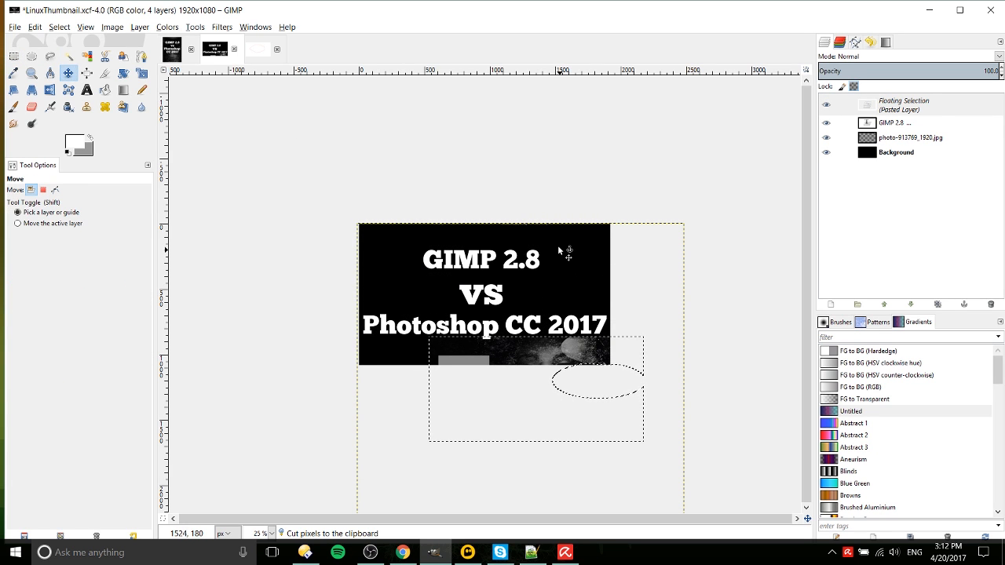
pyautogui.hotkey('ctrl', 'h')
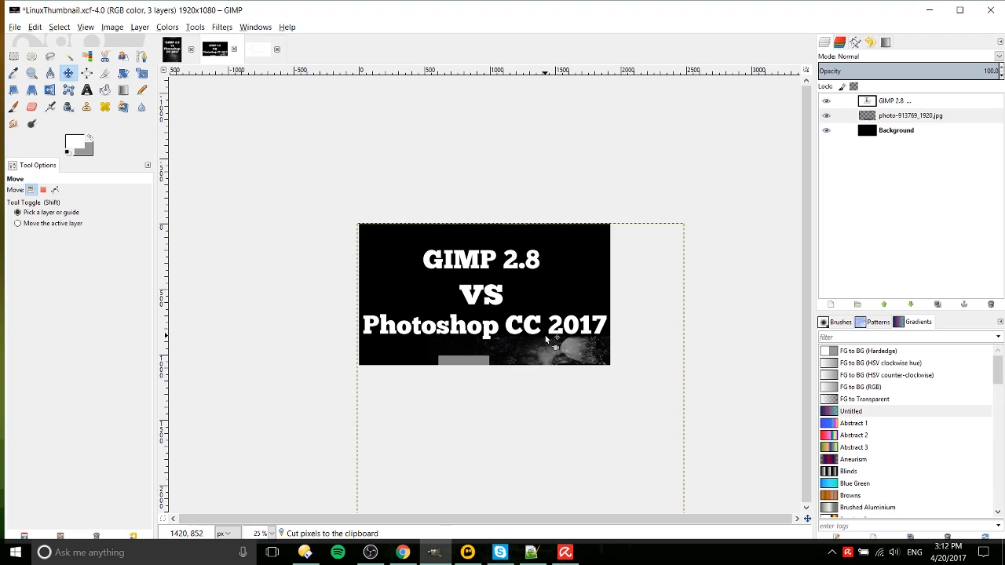
pyautogui.moveTo(545, 338); pyautogui.dragTo(518, 261)
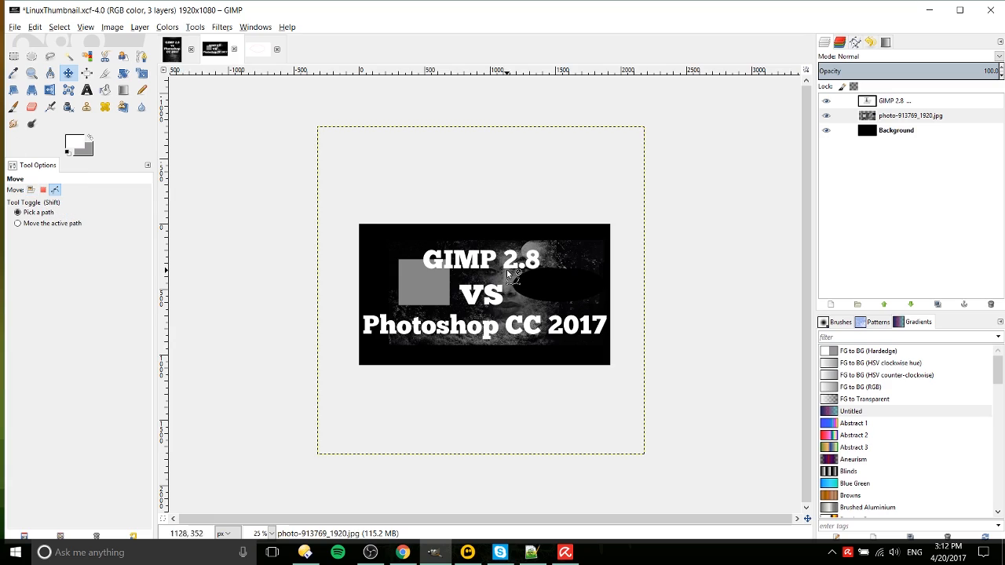
# Spread the enlarged photo layer's two lower corners far outward and down with the Perspective tool, and apply the transformation.
pyautogui.hotkey('shift', '2')
pyautogui.click(31, 91)
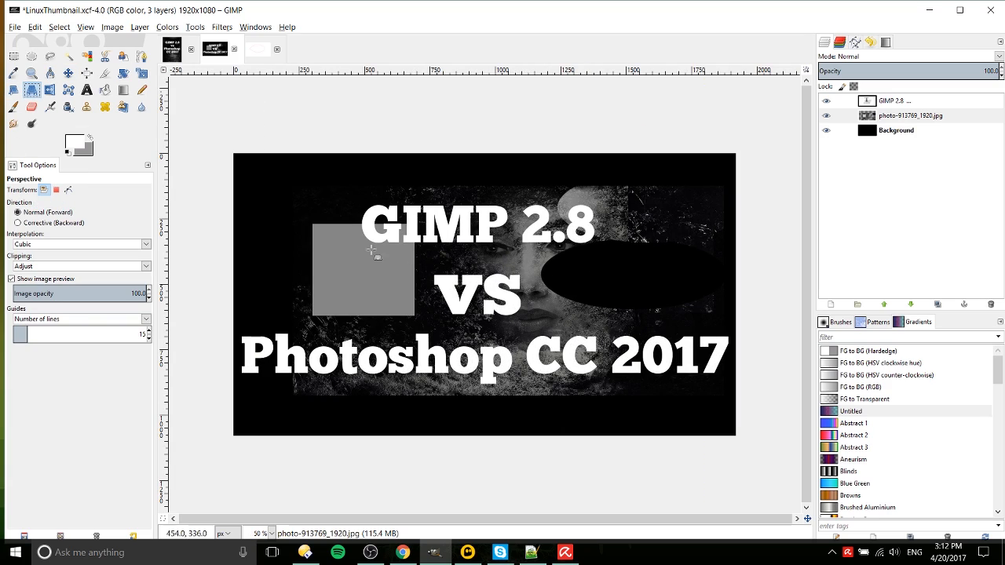
pyautogui.moveTo(519, 354); pyautogui.dragTo(632, 473)
pyautogui.moveTo(279, 369); pyautogui.dragTo(58, 529)
pyautogui.scroll(-2, 345, 354)
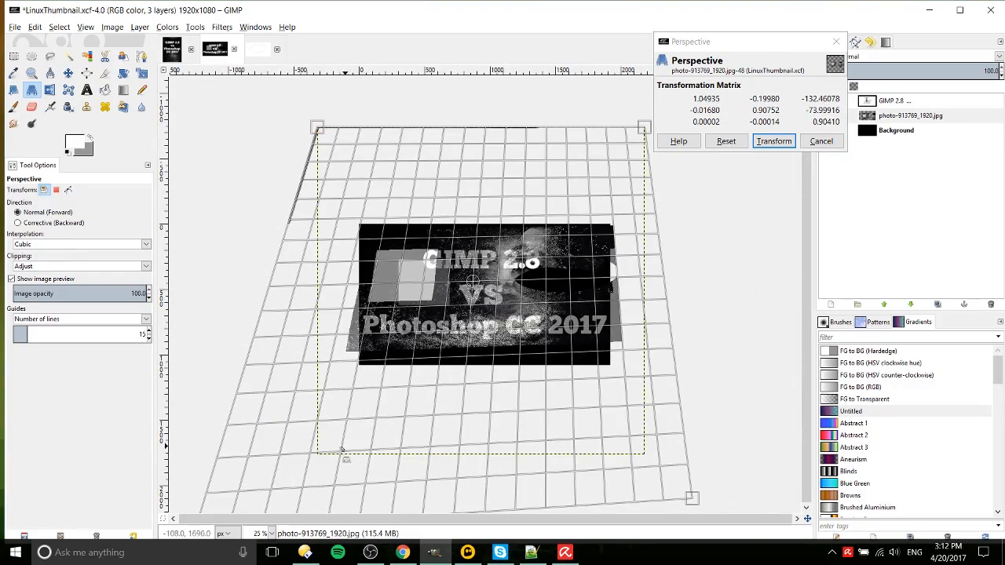
pyautogui.scroll(-3, 753, 392)
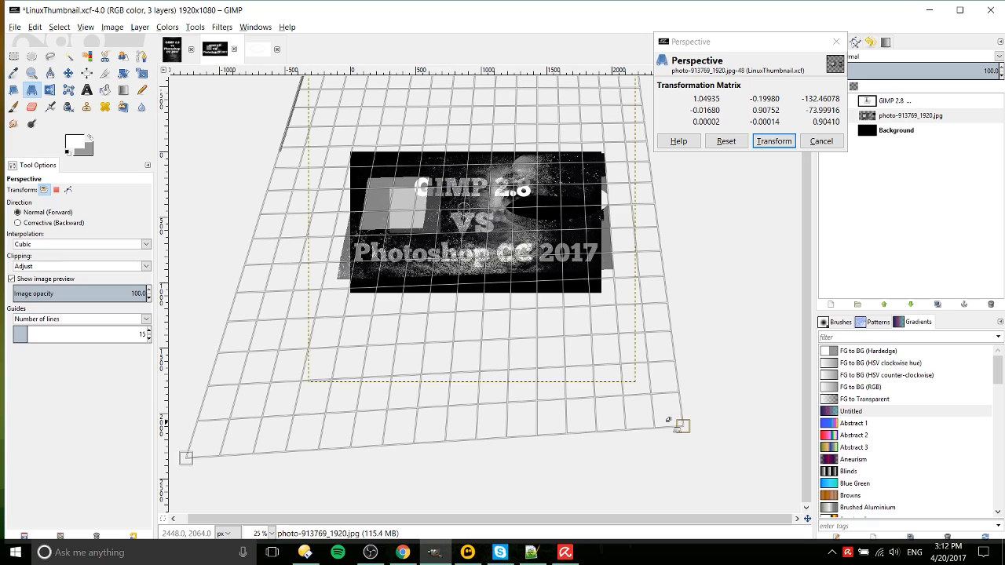
pyautogui.moveTo(668, 421); pyautogui.dragTo(761, 474)
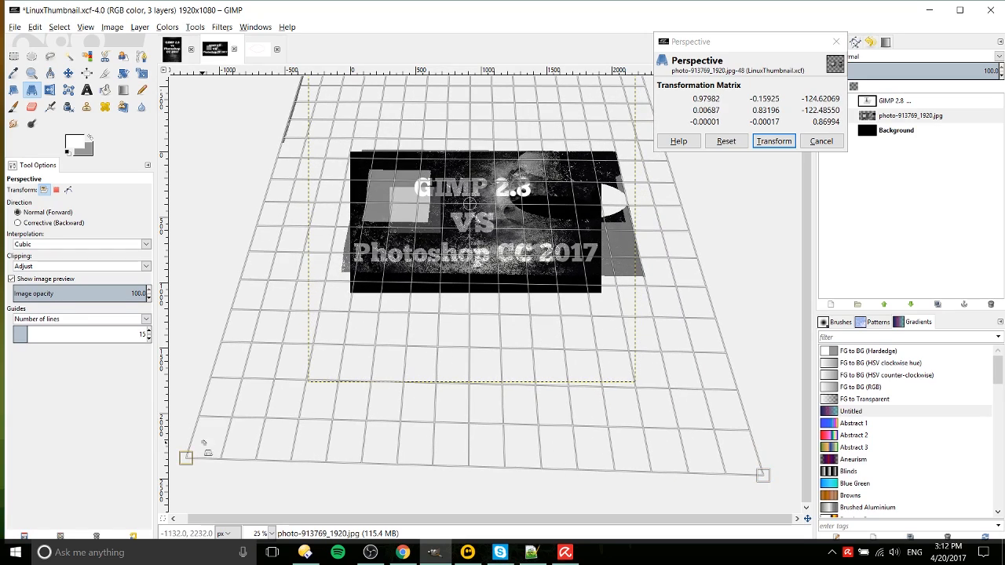
pyautogui.moveTo(189, 455); pyautogui.dragTo(148, 492)
pyautogui.scroll(-2, 366, 426)
pyautogui.moveTo(618, 351); pyautogui.dragTo(680, 410)
pyautogui.moveTo(318, 351); pyautogui.dragTo(236, 429)
pyautogui.click(774, 141)
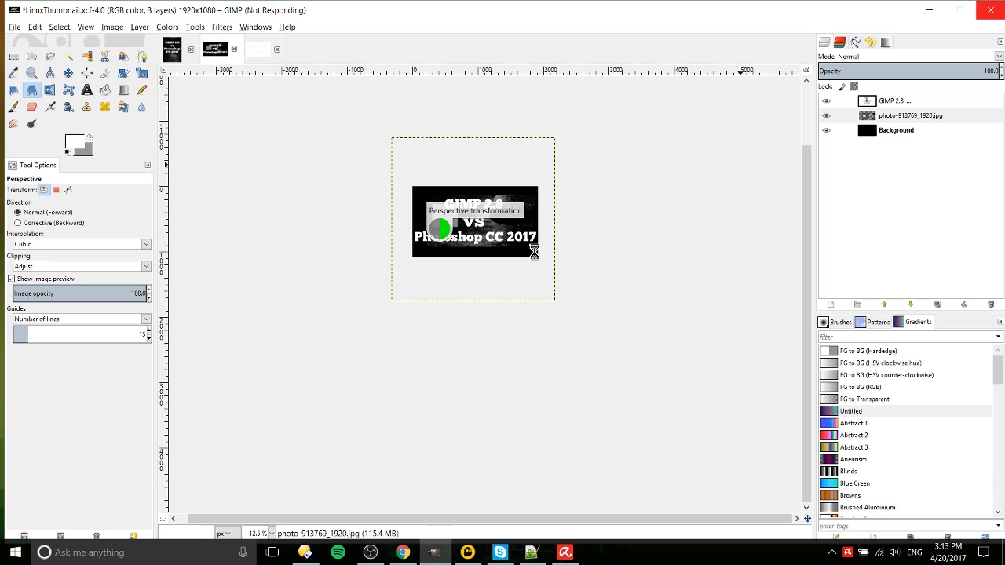
pyautogui.scroll(5, 535, 252)
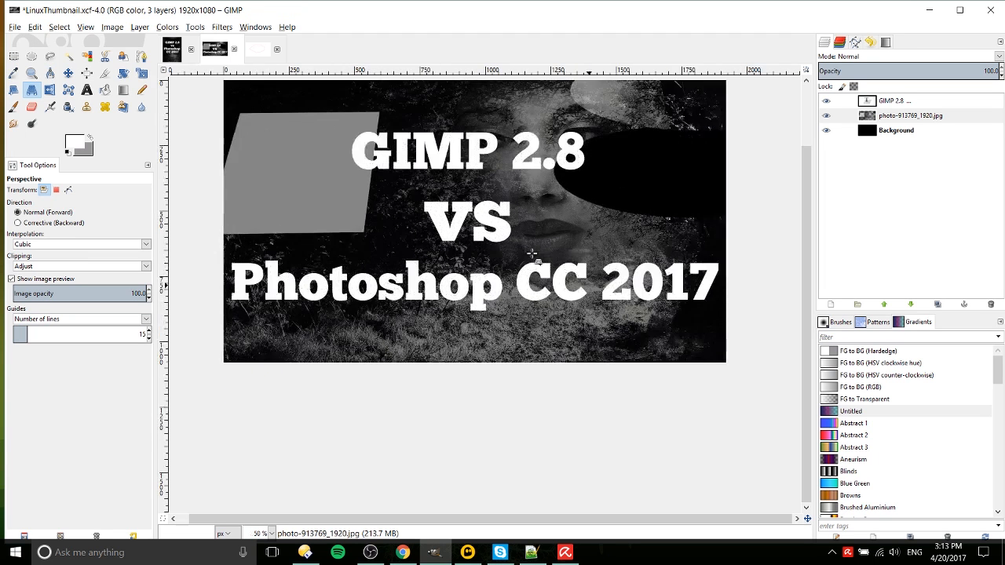
pyautogui.scroll(-1, 535, 252)
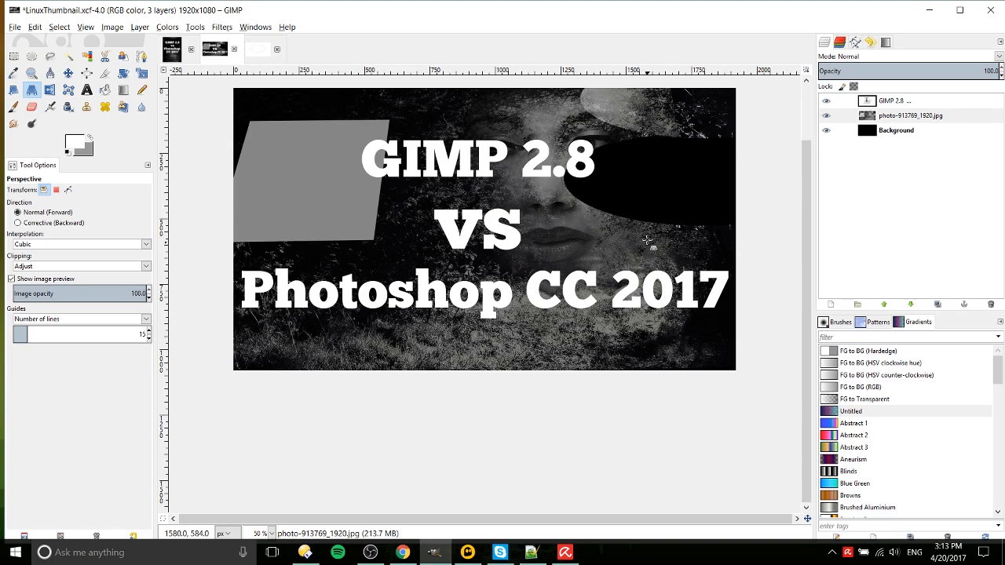
pyautogui.scroll(2, 646, 235)
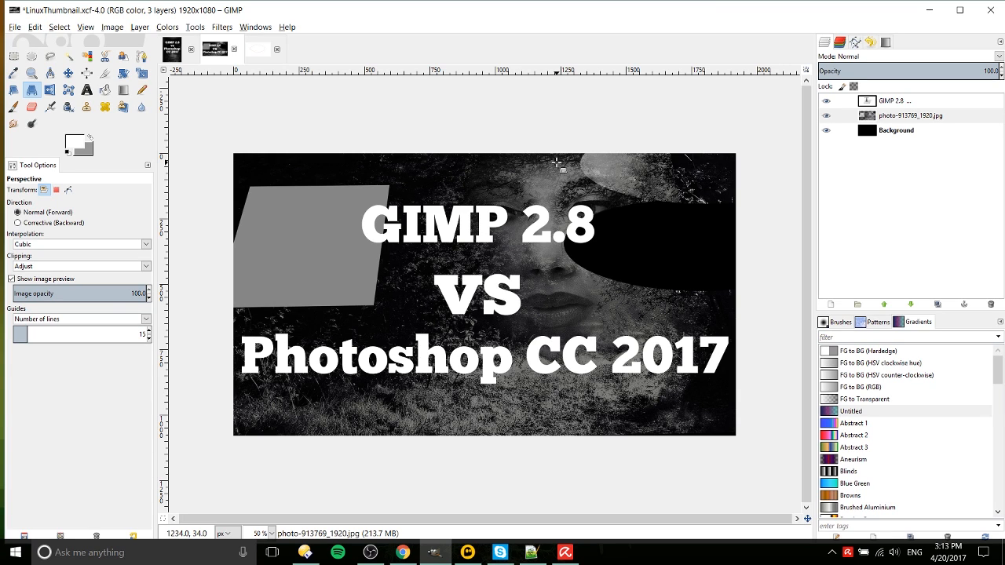
# Try flipping the photo-913769_1920.jpg layer horizontally and vertically with the Flip tool.
pyautogui.click(50, 91)
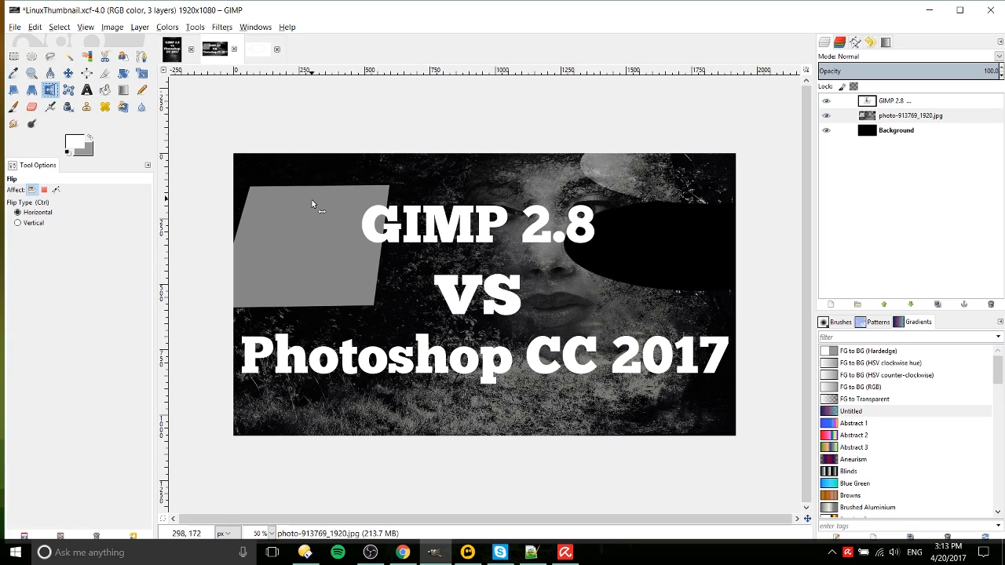
pyautogui.click(395, 285)
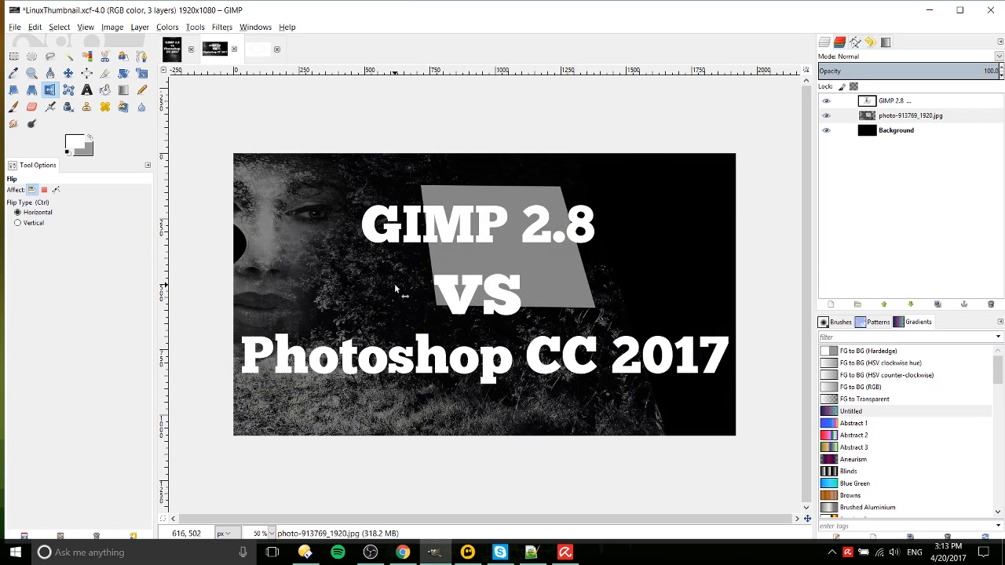
pyautogui.click(34, 224)
pyautogui.click(419, 284)
# Bring up the Cage Transform options, switch to the Text tool, and select the "GIMP 2.8 ..." text layer.
pyautogui.click(69, 90)
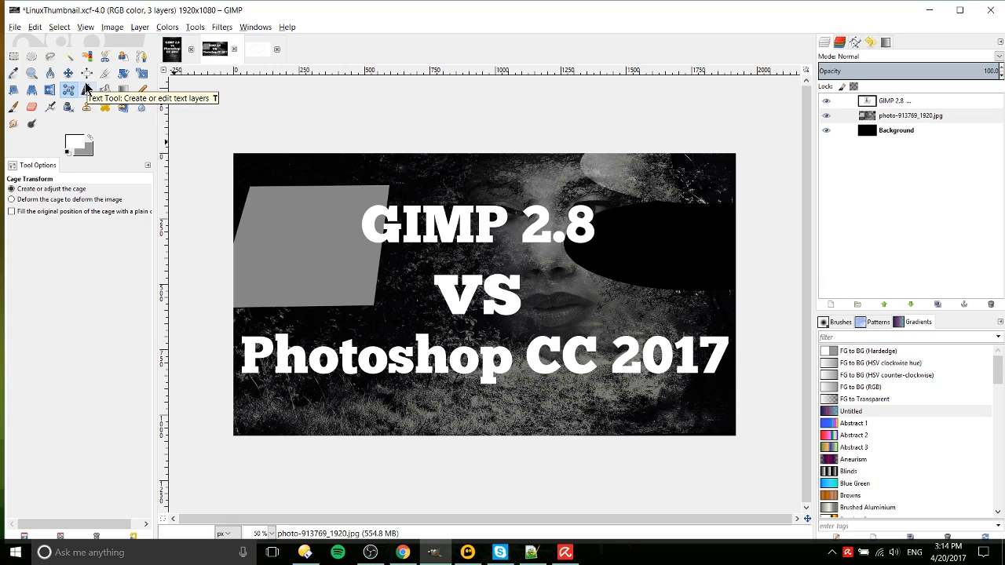
pyautogui.click(86, 89)
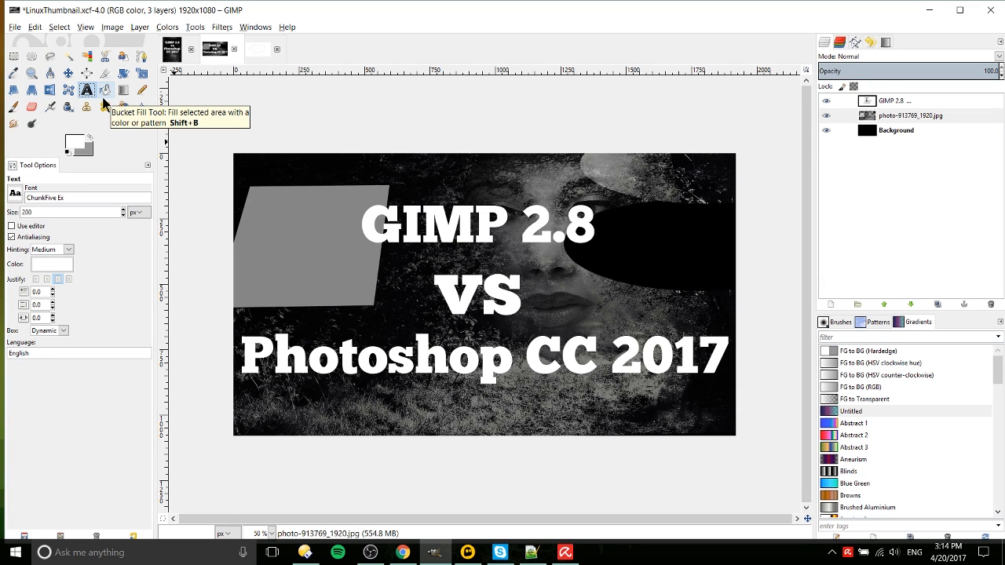
pyautogui.click(909, 102)
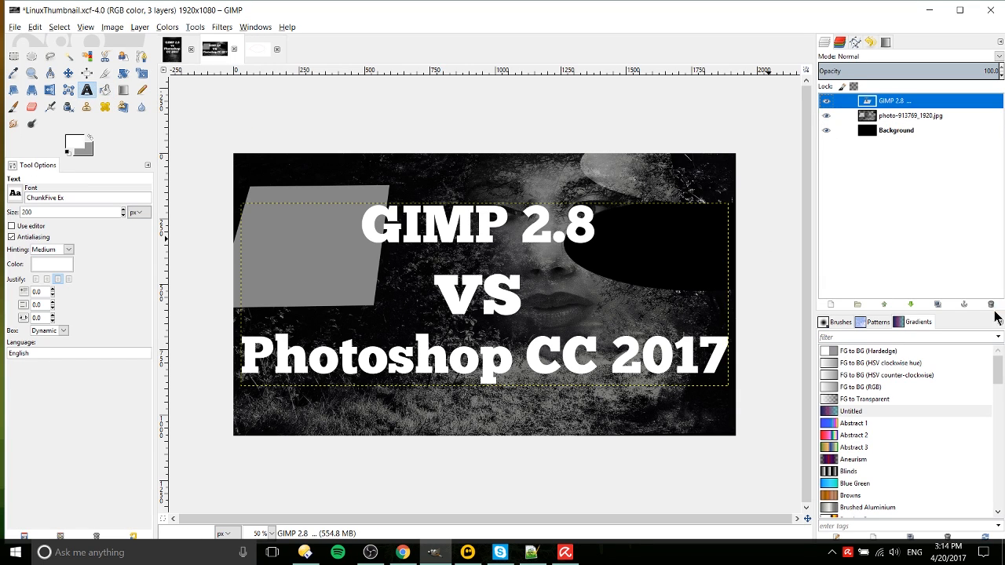
# Delete the "GIMP 2.8 vs Photoshop CC 2017" text layer and look through the list of fonts.
pyautogui.click(991, 305)
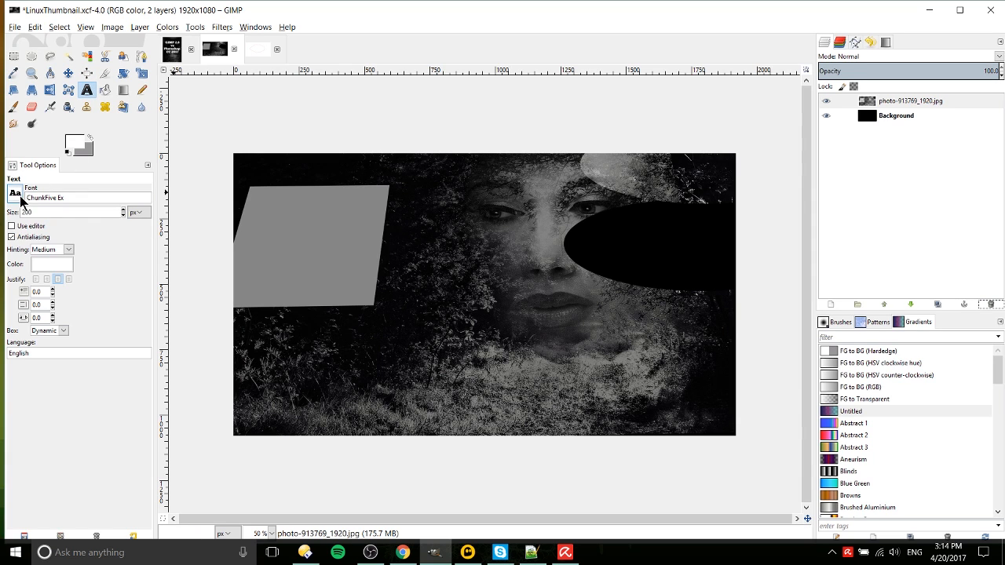
pyautogui.moveTo(82, 198); pyautogui.dragTo(14, 193)
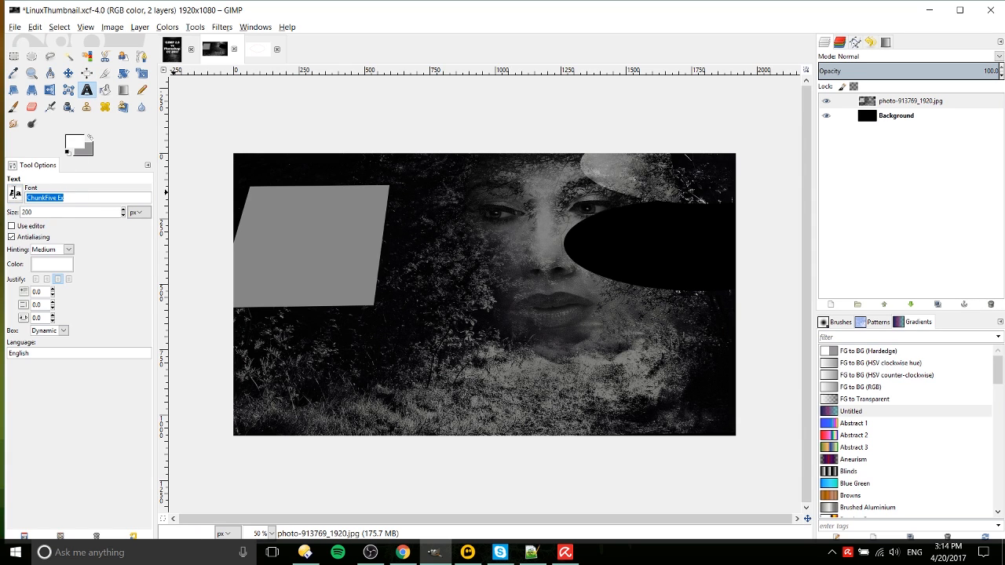
pyautogui.click(15, 194)
pyautogui.scroll(-5, 29, 288)
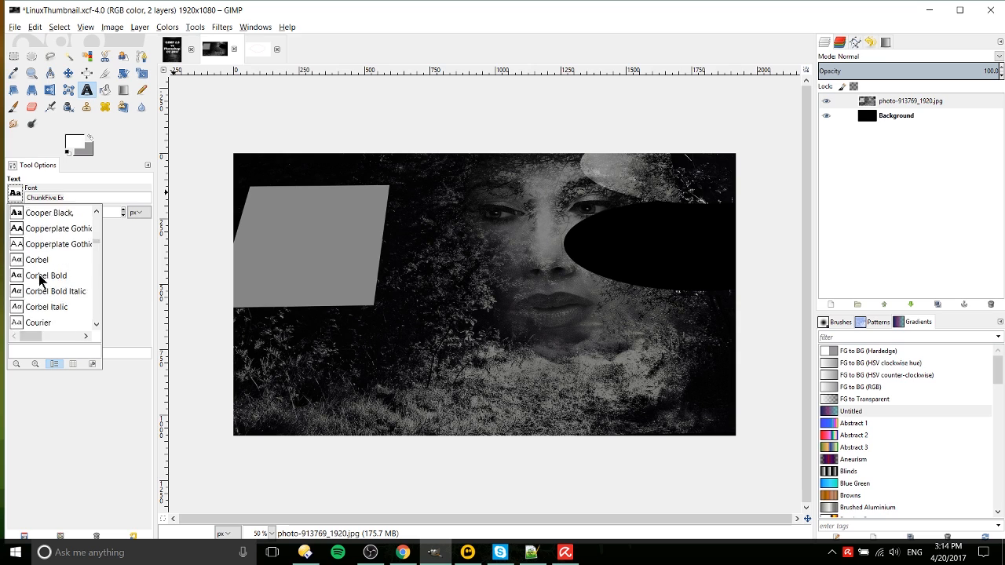
pyautogui.click(29, 196)
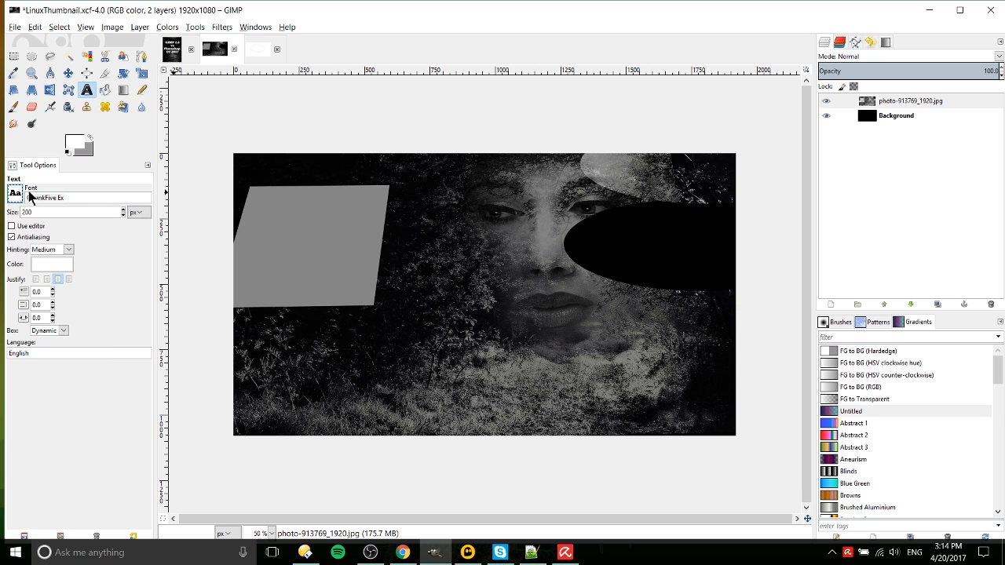
# Add the text "Test" in ChunkFive Ex at 200 px near the middle of the canvas.
pyautogui.doubleClick(95, 211)
pyautogui.click(432, 292)
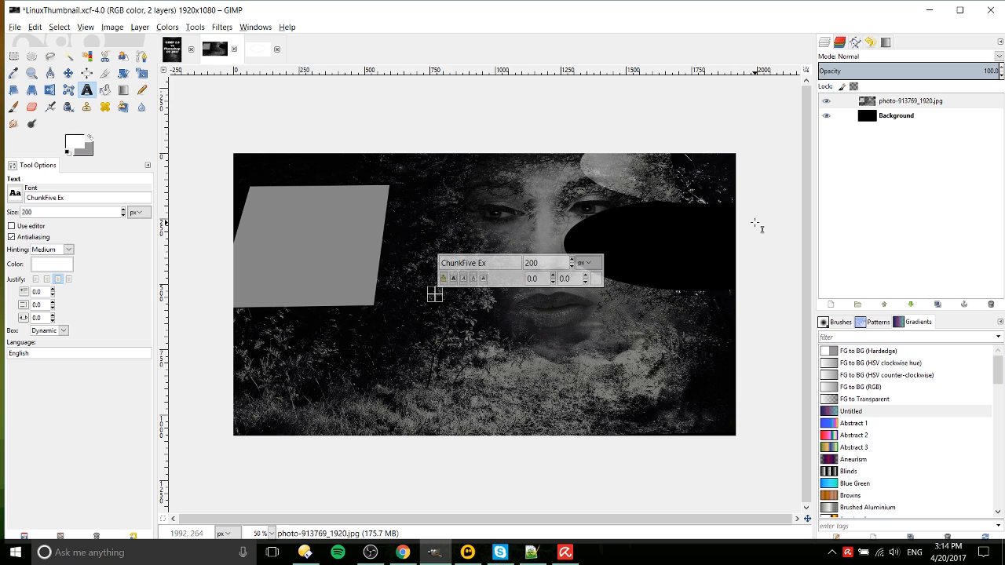
pyautogui.write('Test')
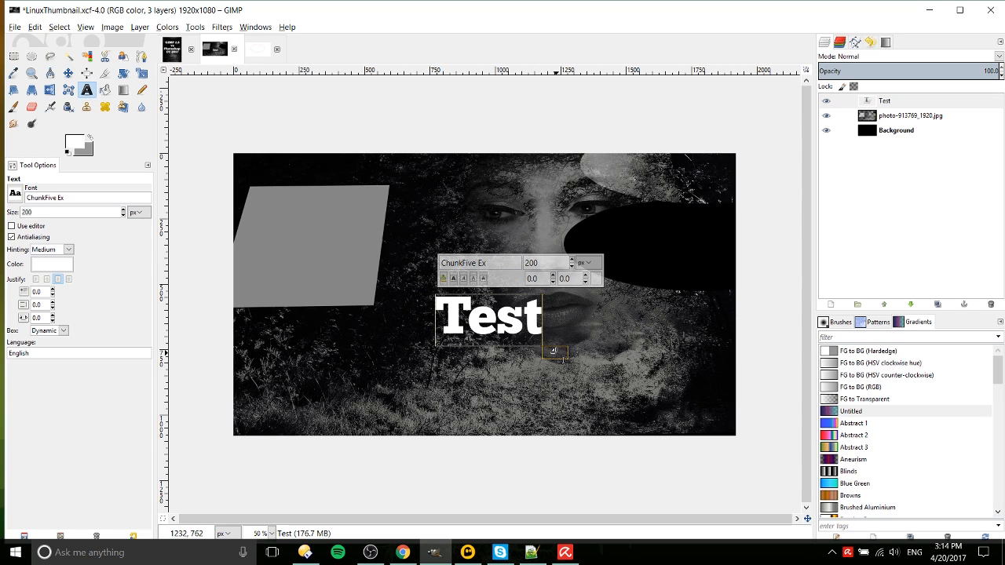
# Enlarge the "Test" text box to about 1473 × 772 px so it covers most of the canvas.
pyautogui.moveTo(552, 351); pyautogui.dragTo(663, 394)
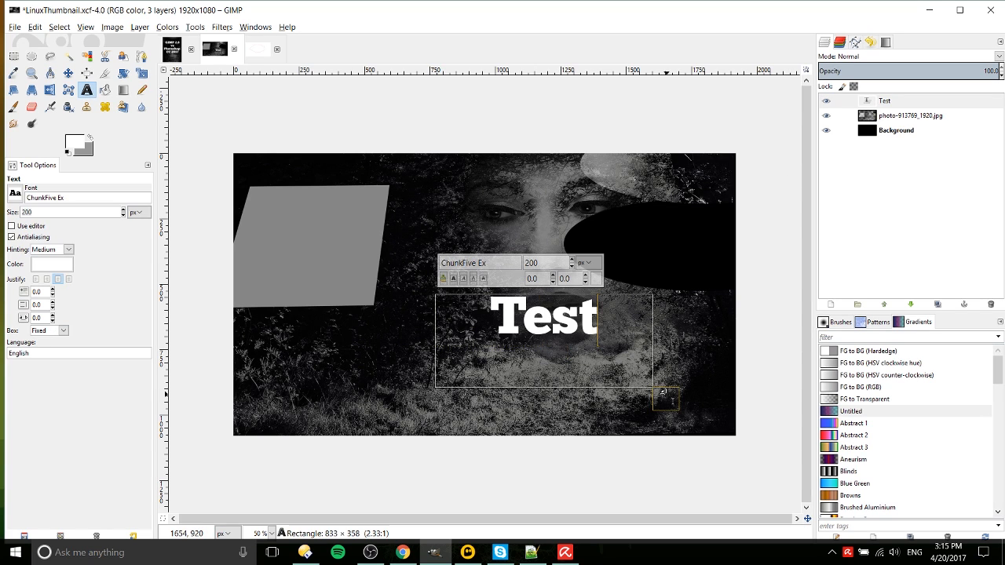
pyautogui.moveTo(666, 282); pyautogui.dragTo(710, 179)
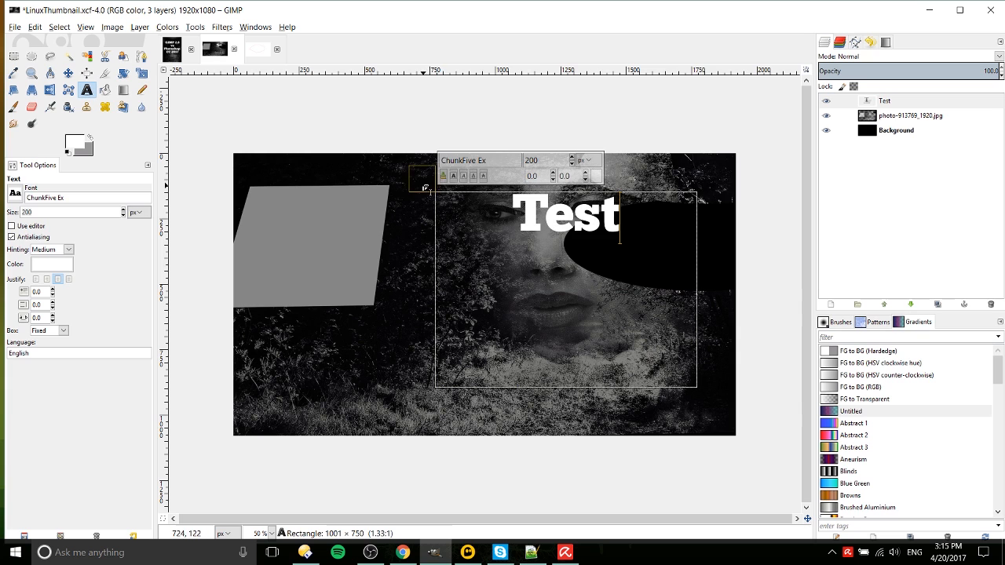
pyautogui.moveTo(424, 189); pyautogui.dragTo(281, 189)
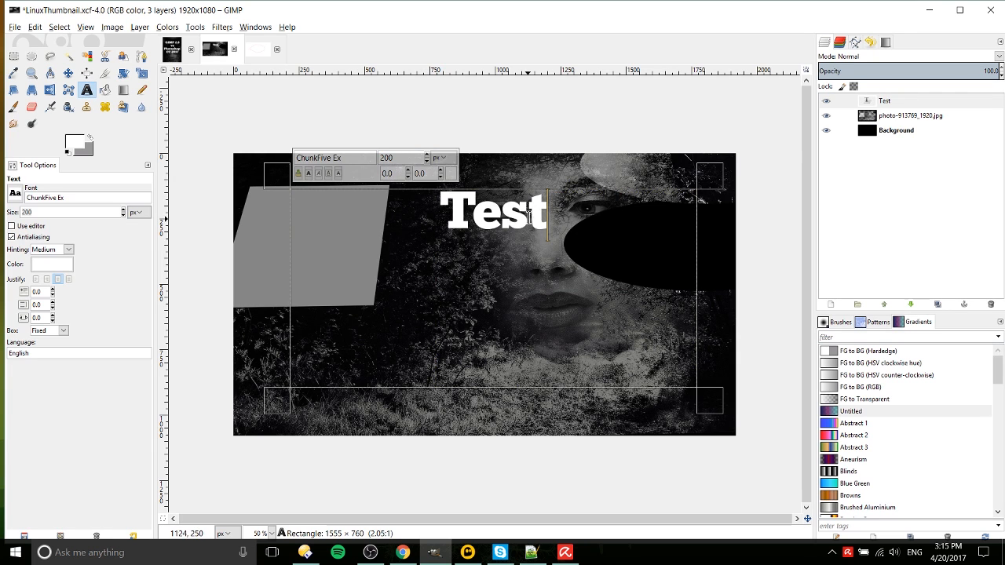
pyautogui.moveTo(706, 185); pyautogui.dragTo(685, 182)
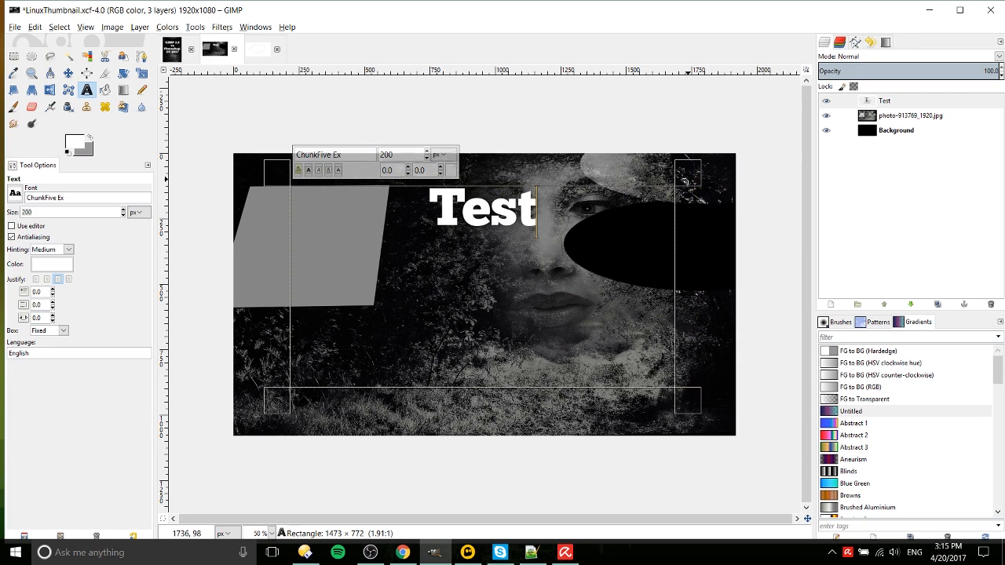
# Try left and right justification on the "Test" text and set it back to centered.
pyautogui.click(36, 280)
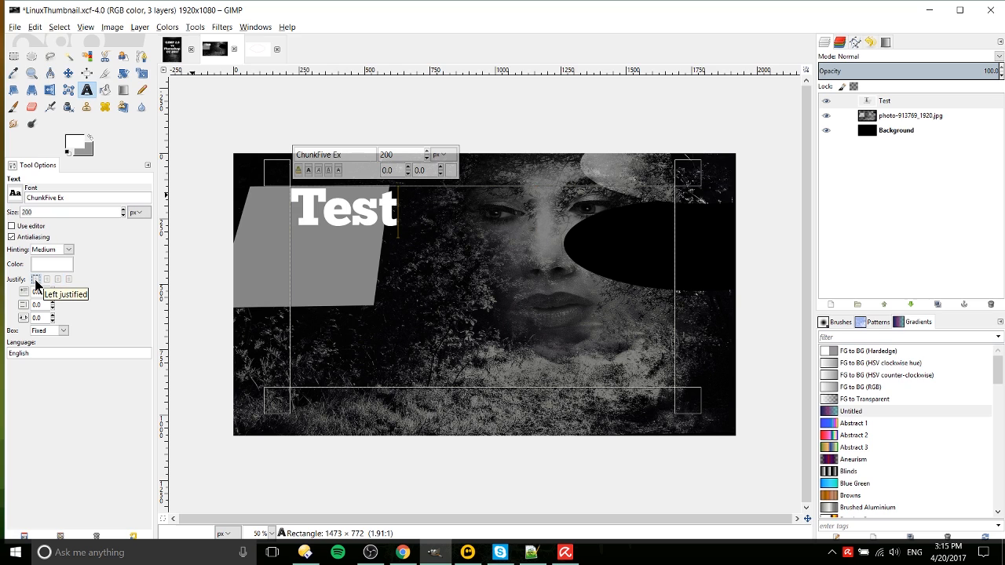
pyautogui.click(46, 279)
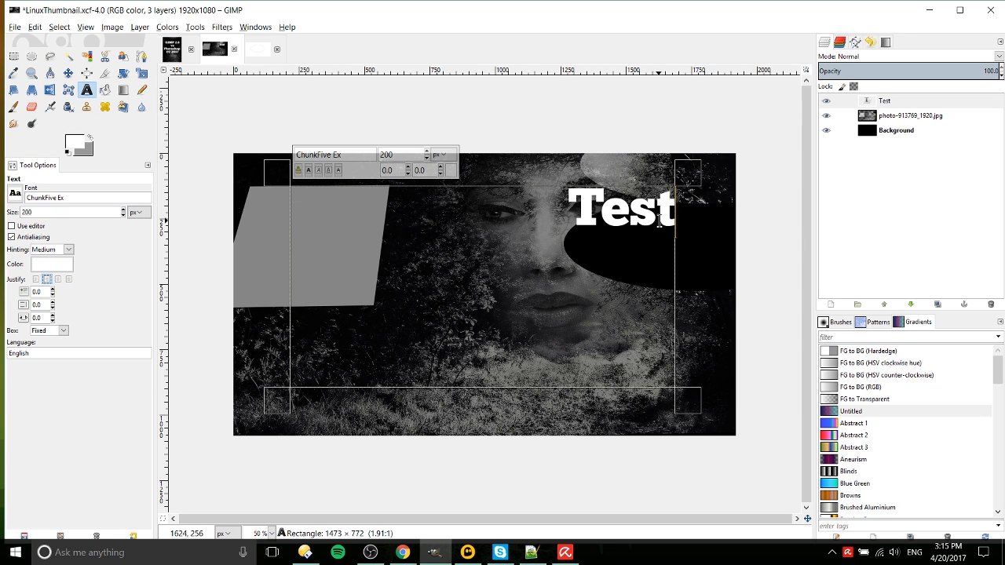
pyautogui.click(60, 279)
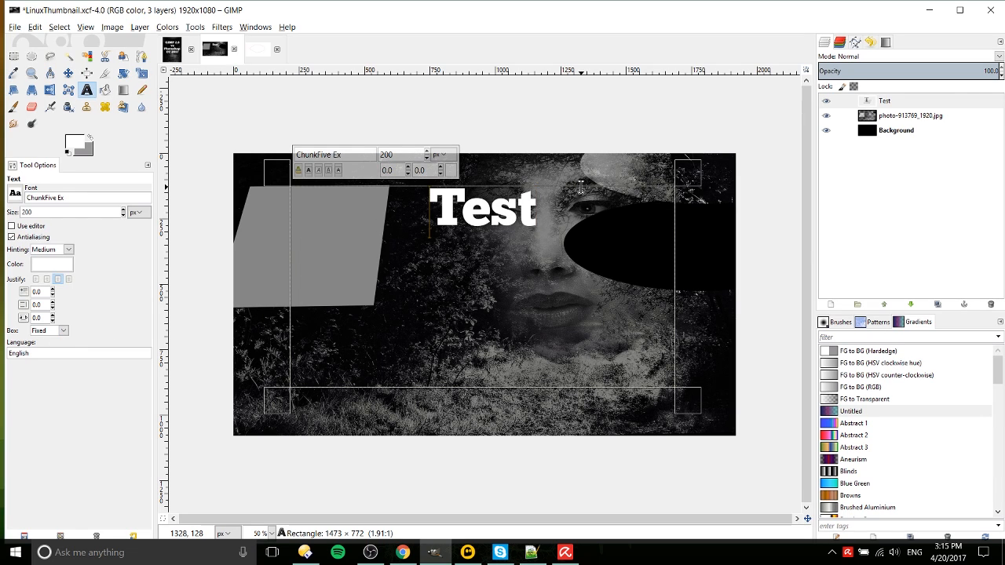
# Insert a blank line above "Test" and add a new line reading "Multiple Lines" below it.
pyautogui.press('Return')
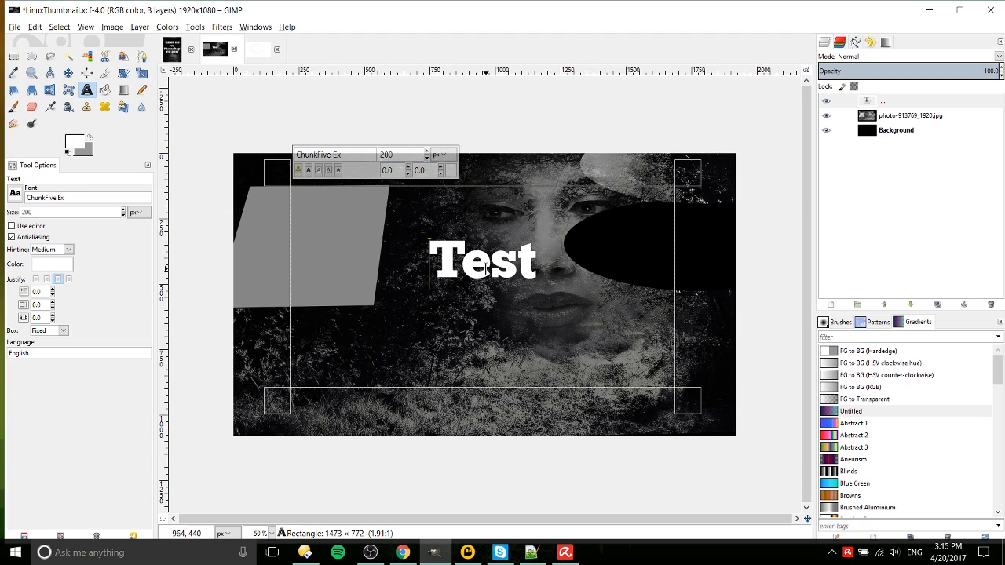
pyautogui.doubleClick(435, 261)
pyautogui.click(435, 262)
pyautogui.press('Return')
pyautogui.press('BackSpace')
pyautogui.press('Return')
pyautogui.write('Multiple Lines')
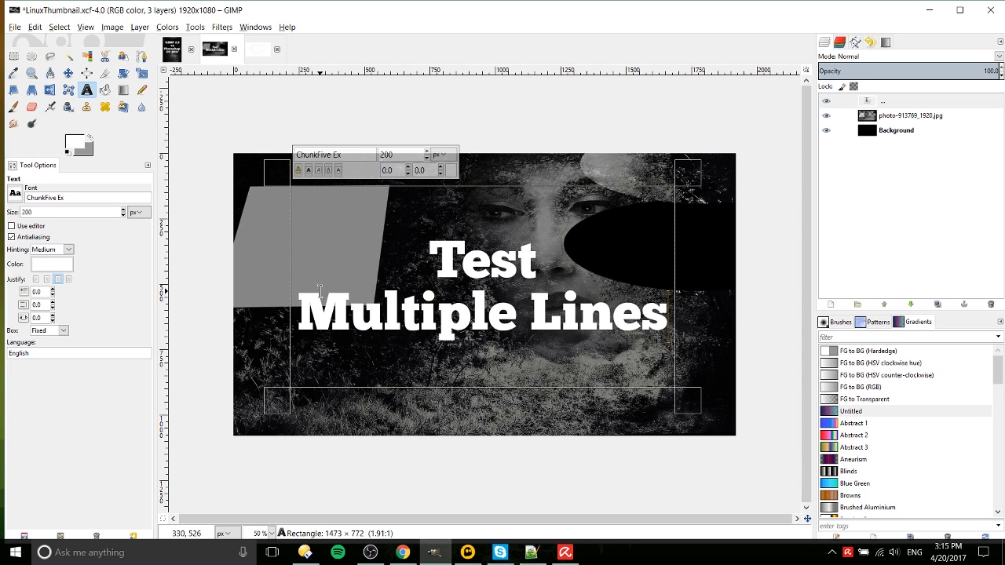
# Make only the "Multiple Lines" text bold.
pyautogui.moveTo(297, 312); pyautogui.dragTo(672, 314)
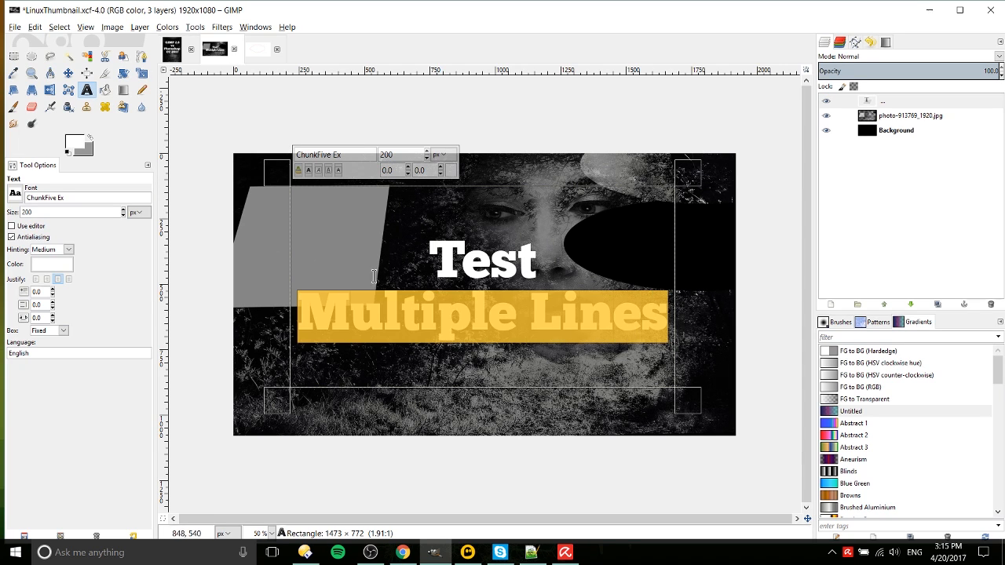
pyautogui.moveTo(667, 311); pyautogui.dragTo(311, 314)
pyautogui.click(308, 170)
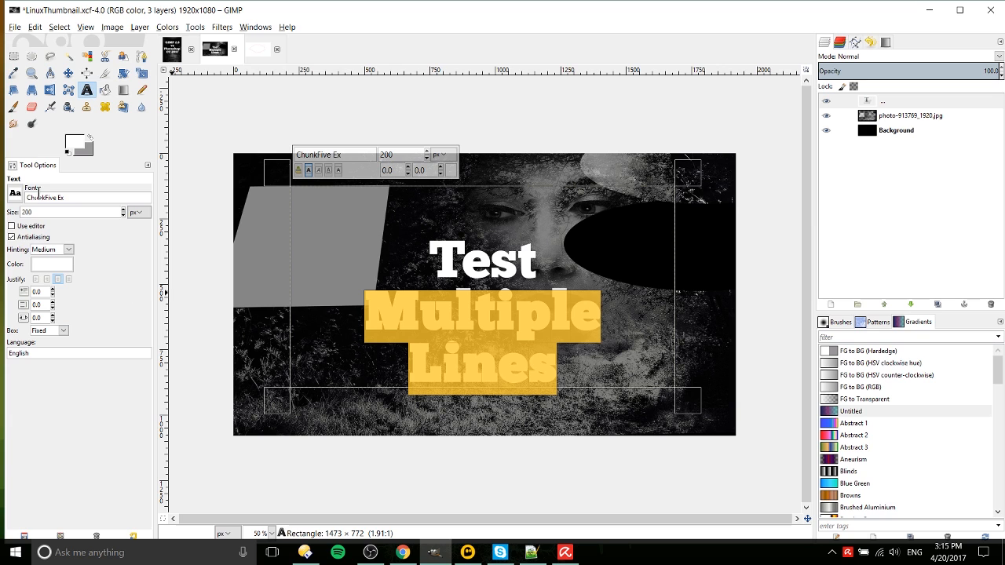
# Try the Sans font on the entire text layer and undo the change.
pyautogui.moveTo(84, 197); pyautogui.dragTo(22, 197)
pyautogui.write('Sans')
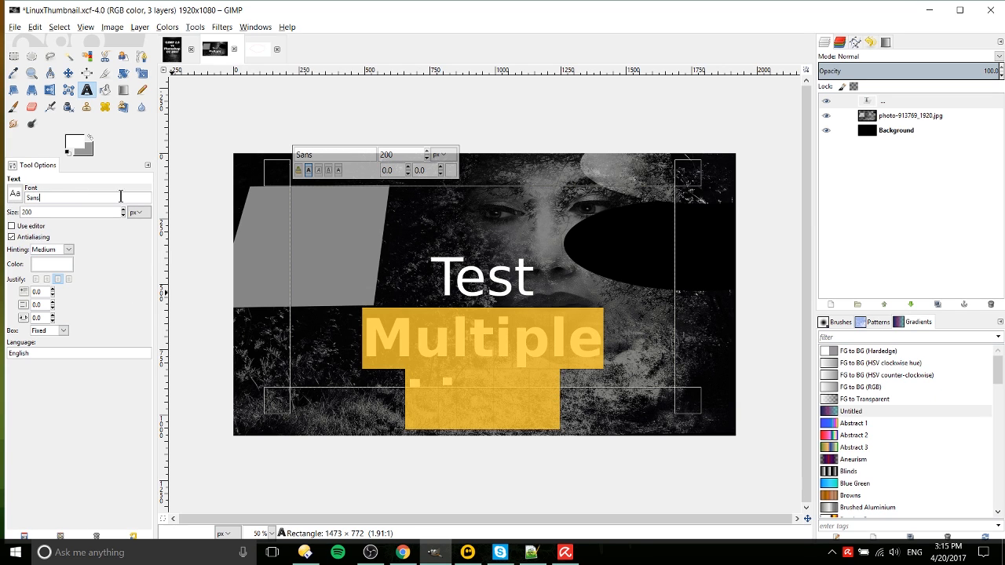
pyautogui.hotkey('ctrl', 'z')
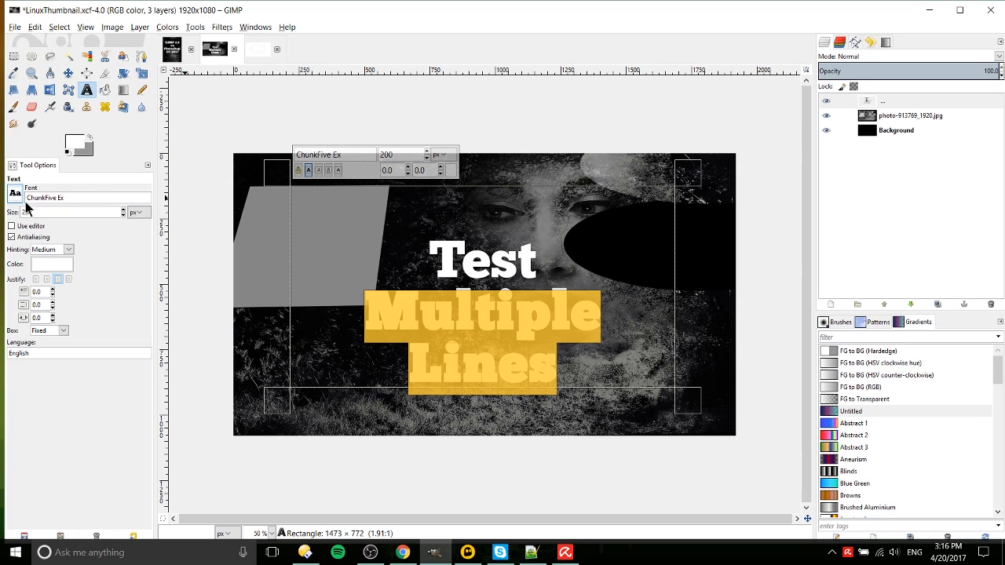
# Set the font of only the "Multiple Lines" text to Sans.
pyautogui.click(473, 302)
pyautogui.moveTo(380, 299); pyautogui.dragTo(576, 370)
pyautogui.click(359, 155)
pyautogui.write('Sans')
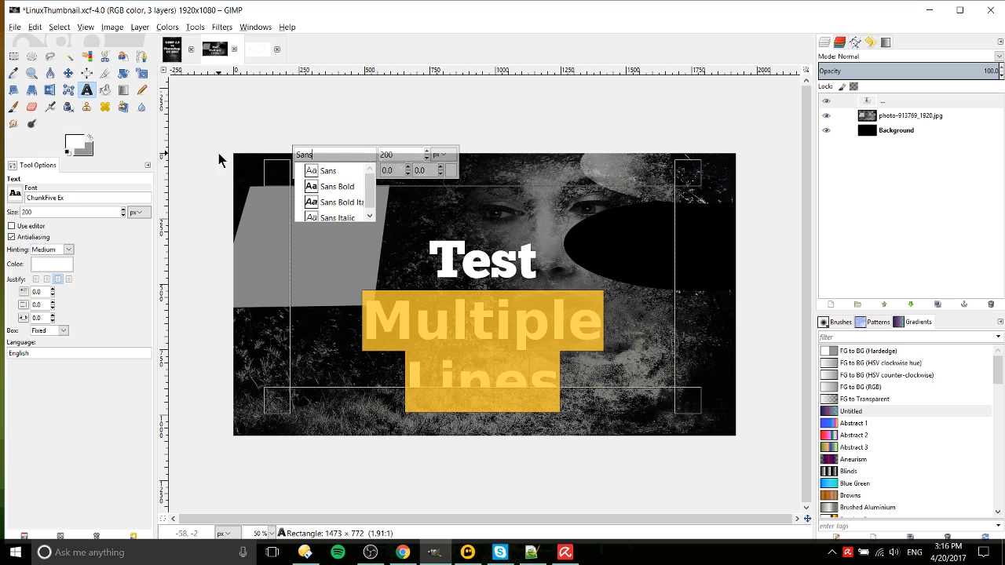
# Try moving the text layer slightly upward and undo the move.
pyautogui.click(69, 73)
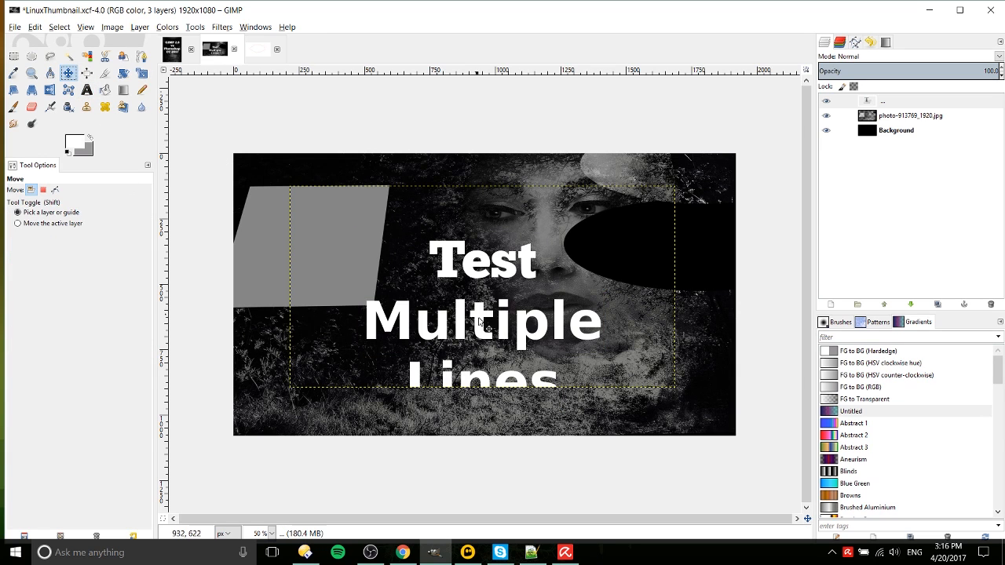
pyautogui.moveTo(481, 331); pyautogui.dragTo(480, 304)
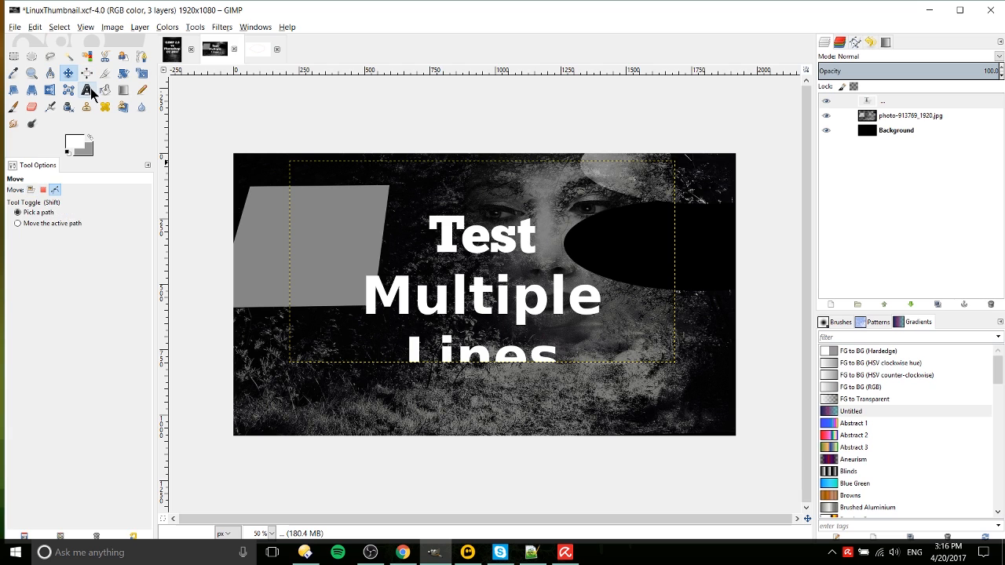
pyautogui.hotkey('ctrl', 'z')
# Remove the blank line above "Test" in the text layer.
pyautogui.press('t')
pyautogui.click(501, 253)
pyautogui.hotkey('ctrl', 'a')
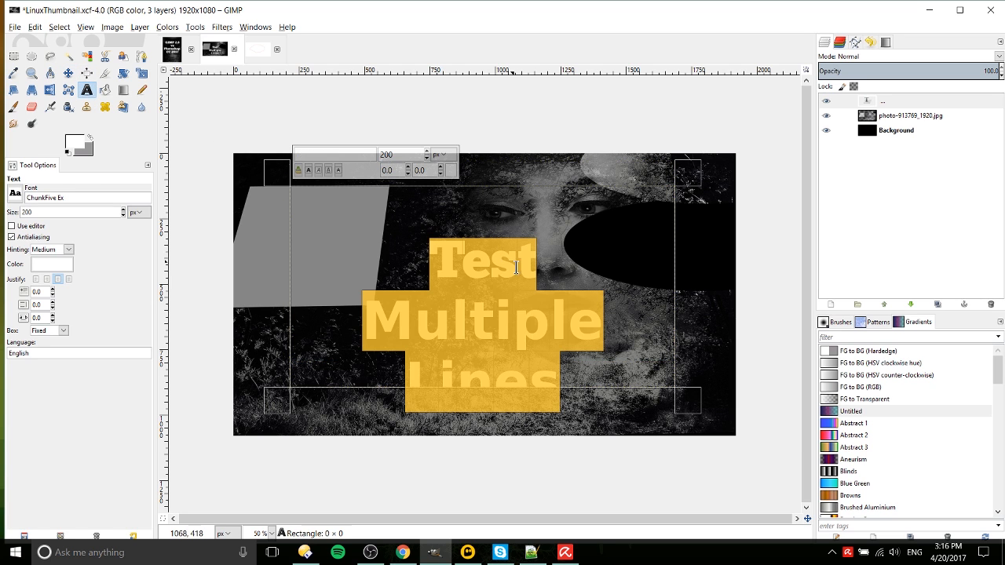
pyautogui.click(431, 250)
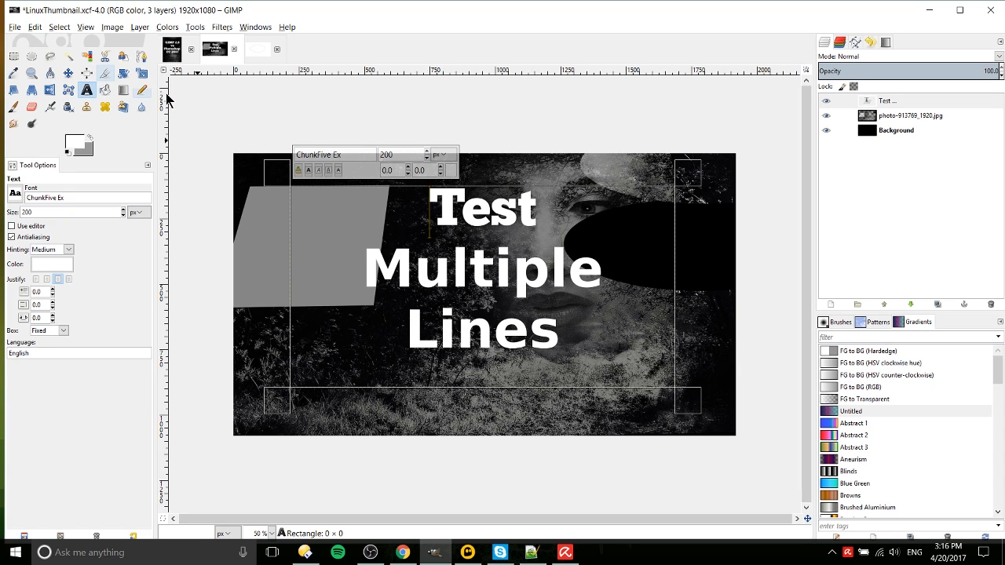
# Try a dynamic box size for the "Test Multiple Lines" text and undo the change.
pyautogui.click(541, 214)
pyautogui.moveTo(541, 214)
pyautogui.mouseDown()
pyautogui.moveTo(431, 204)
pyautogui.moveTo(539, 212)
pyautogui.mouseUp()
pyautogui.click(558, 255)
pyautogui.moveTo(645, 274); pyautogui.dragTo(397, 264)
pyautogui.click(538, 166)
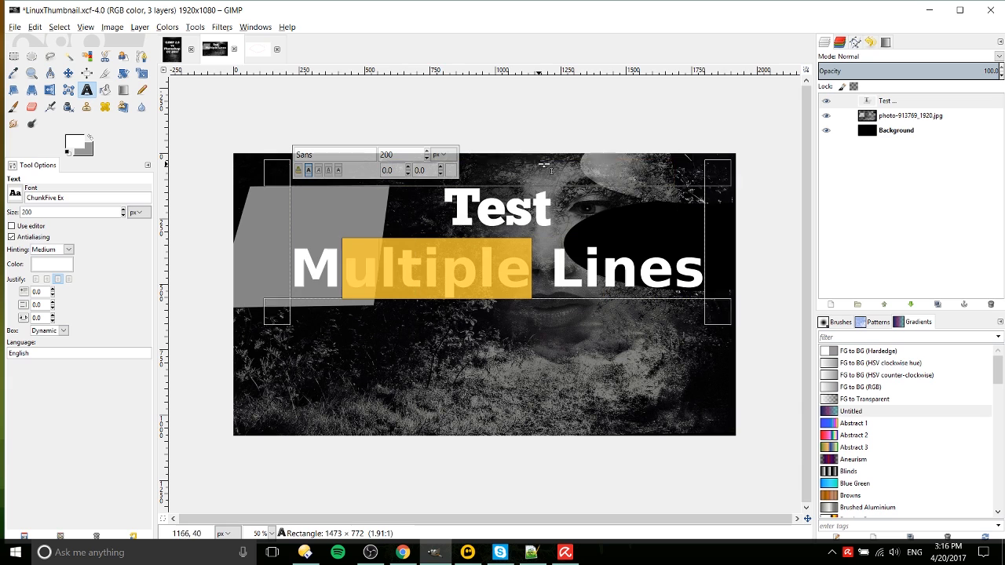
pyautogui.hotkey('ctrl', 'z')
# Add a separate text layer reading "Second Text" in ChunkFive Ex at 200 px and move it beneath "Lines".
pyautogui.click(718, 200)
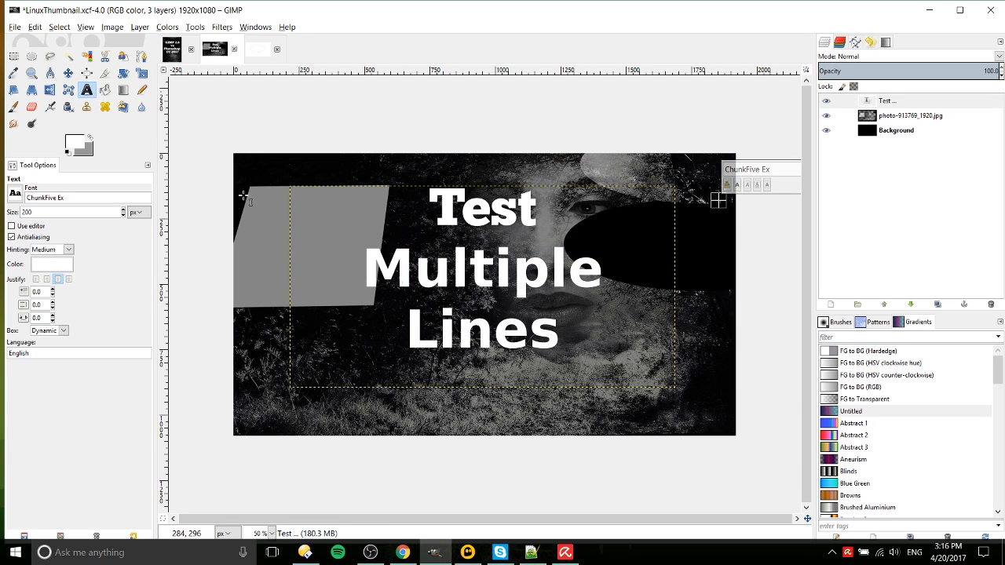
pyautogui.click(430, 416)
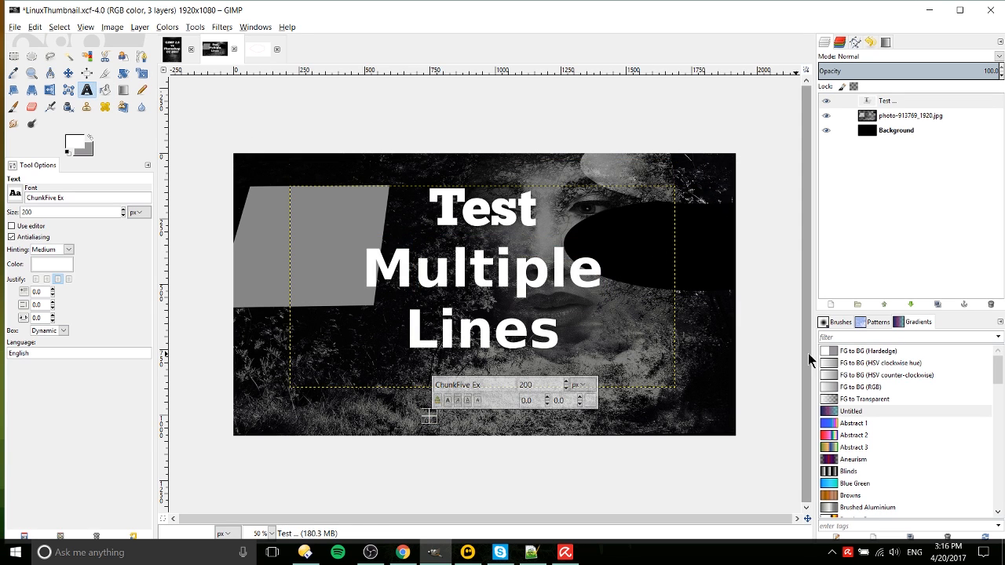
pyautogui.write('Second Text')
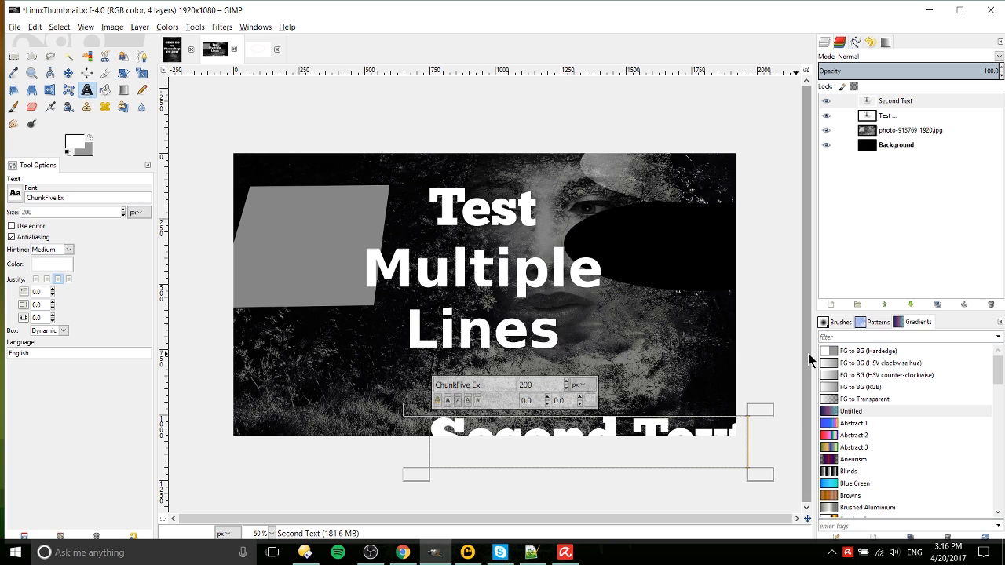
pyautogui.click(68, 73)
pyautogui.moveTo(609, 430); pyautogui.dragTo(509, 398)
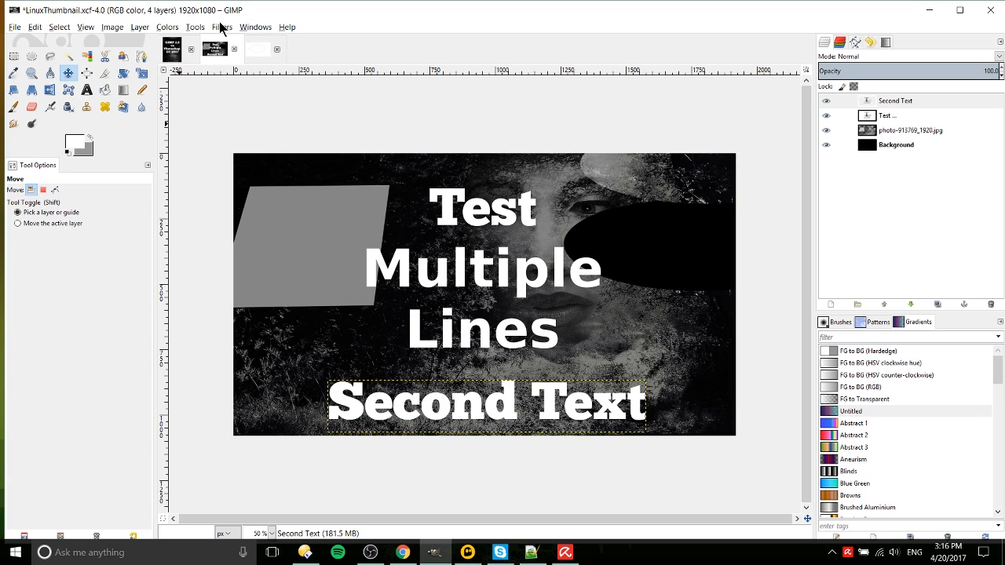
# Add a drop shadow to the Second Text layer with a blur radius of 25 and 85 opacity.
pyautogui.click(221, 27)
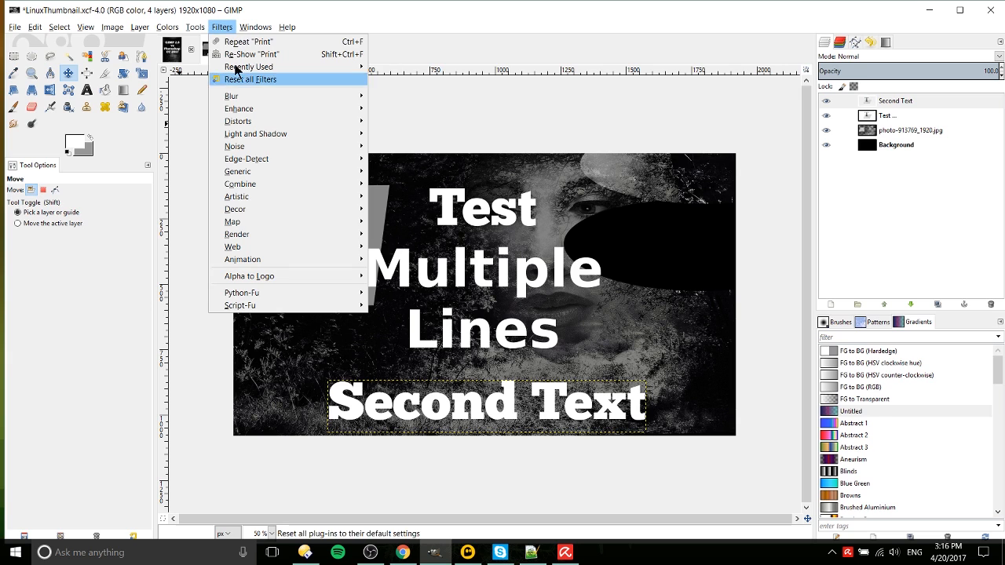
pyautogui.moveTo(311, 138)
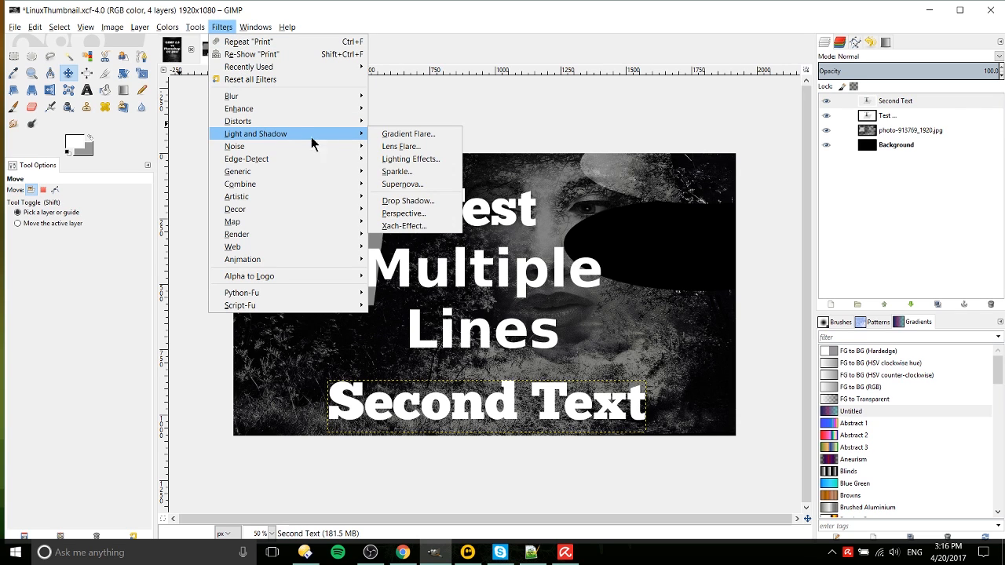
pyautogui.click(412, 201)
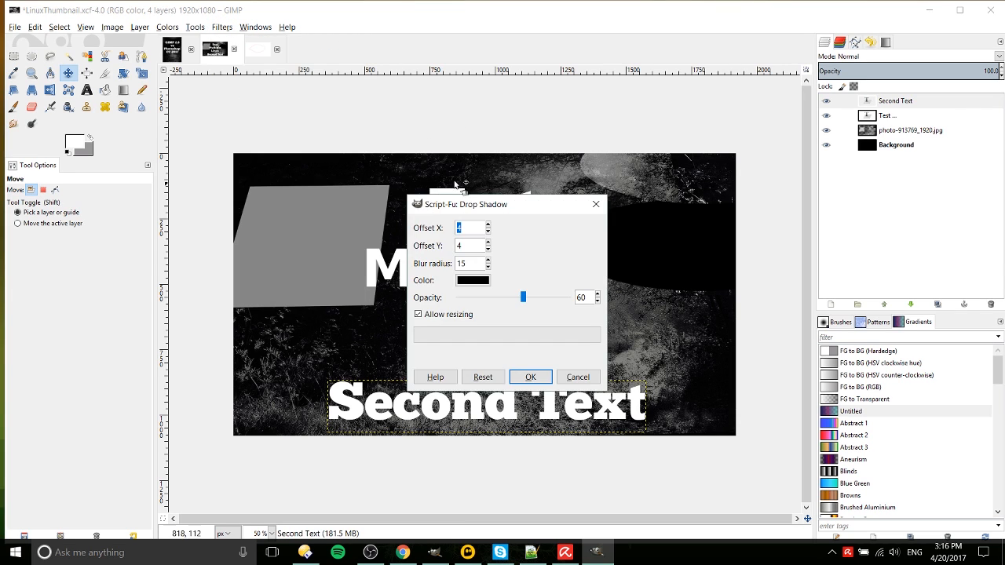
pyautogui.moveTo(483, 199); pyautogui.dragTo(664, 74)
pyautogui.press('Tab')
pyautogui.press('Tab')
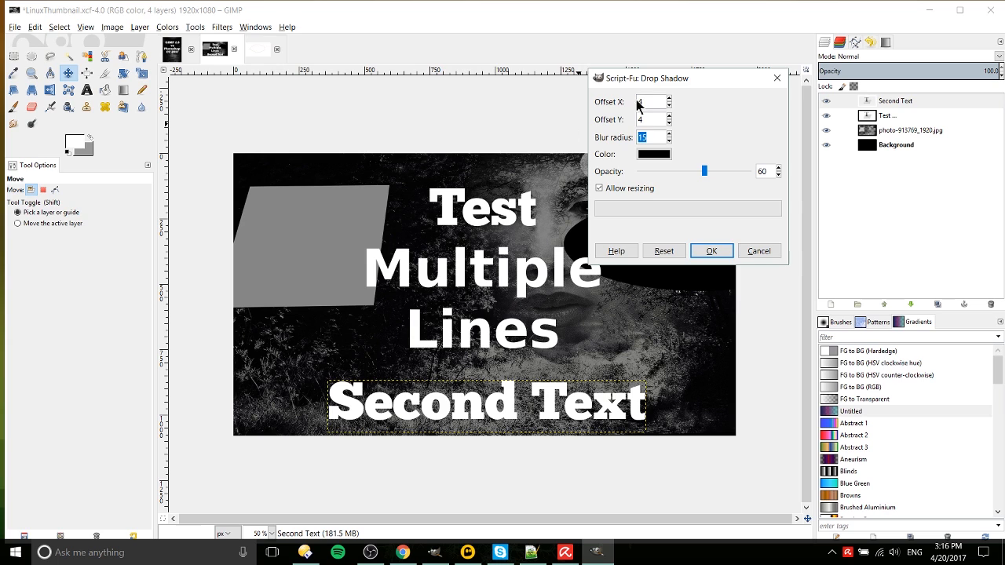
pyautogui.write('25')
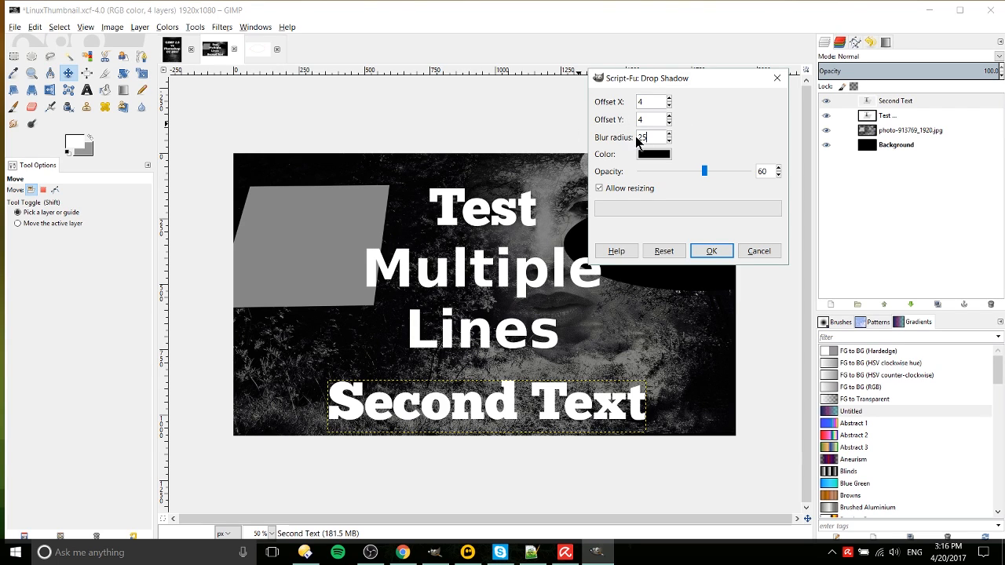
pyautogui.click(714, 173)
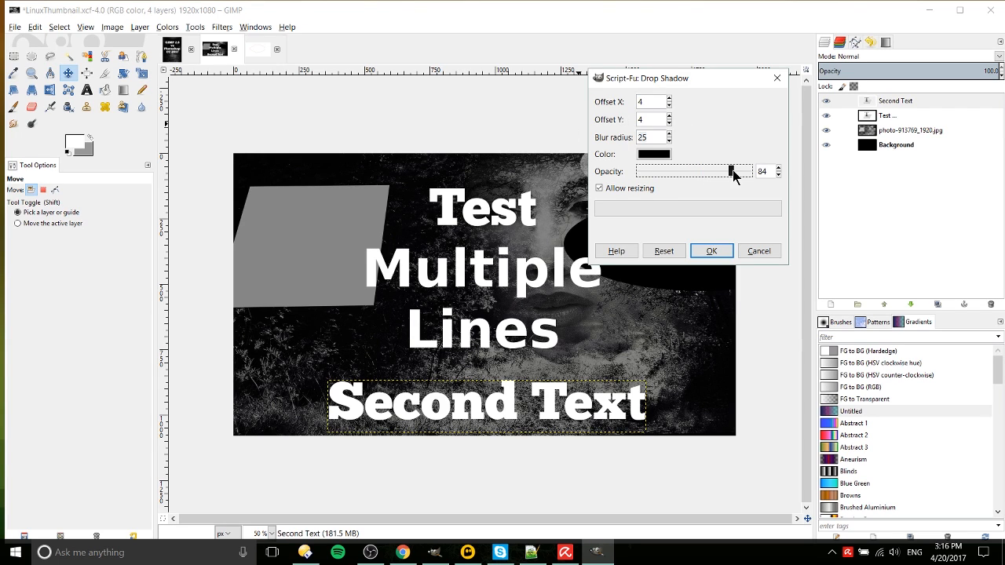
pyautogui.moveTo(732, 175); pyautogui.dragTo(734, 172)
pyautogui.click(711, 250)
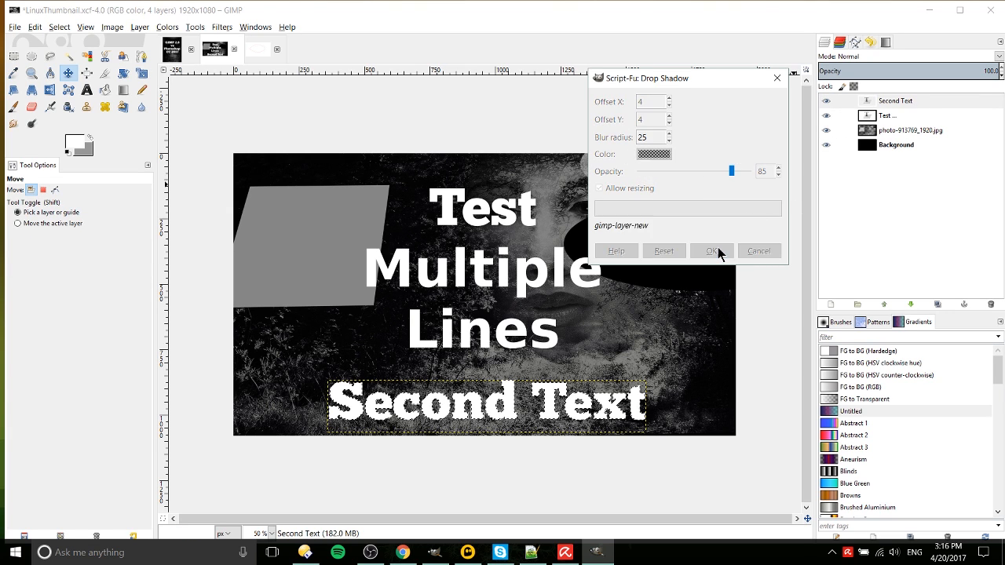
pyautogui.scroll(1, 702, 424)
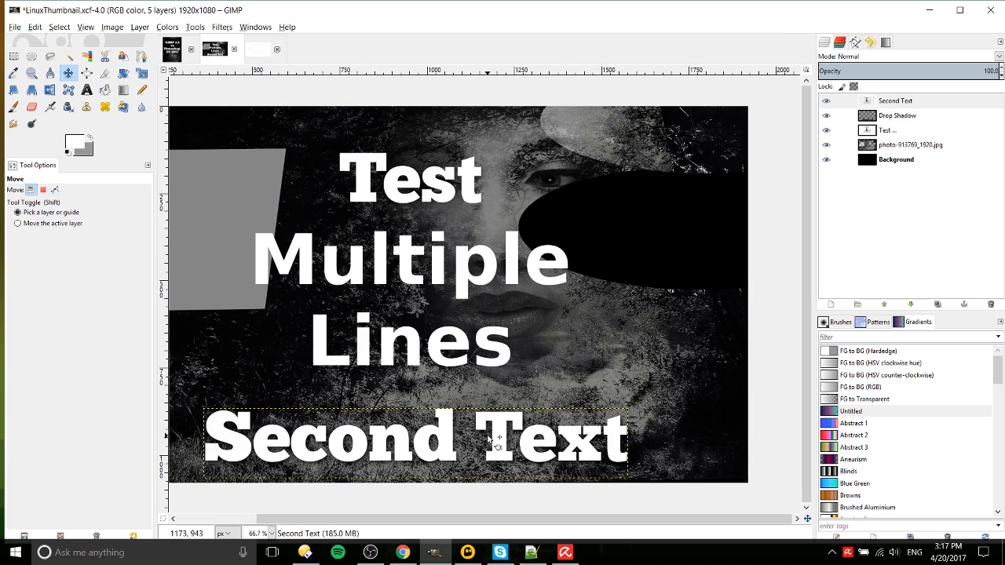
pyautogui.scroll(-1, 518, 439)
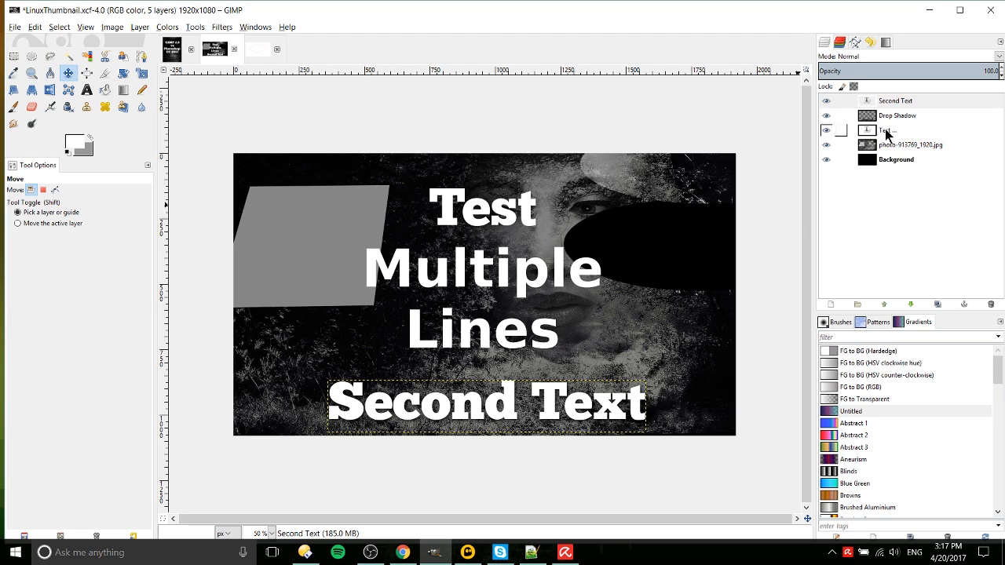
# Hide the "Test" text layer and toggle Second Text's visibility to inspect its drop shadow separately.
pyautogui.click(825, 101)
pyautogui.click(826, 130)
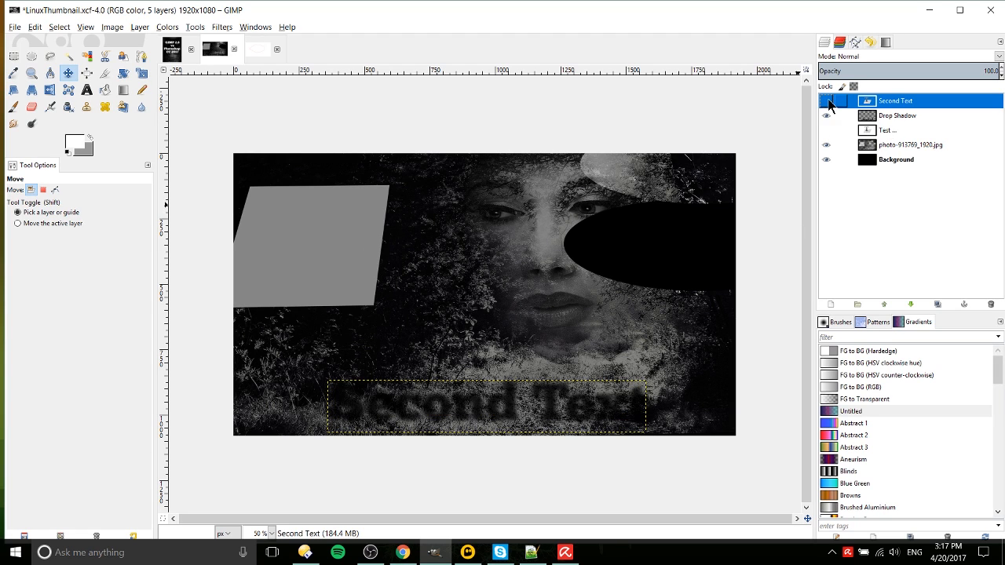
pyautogui.click(883, 118)
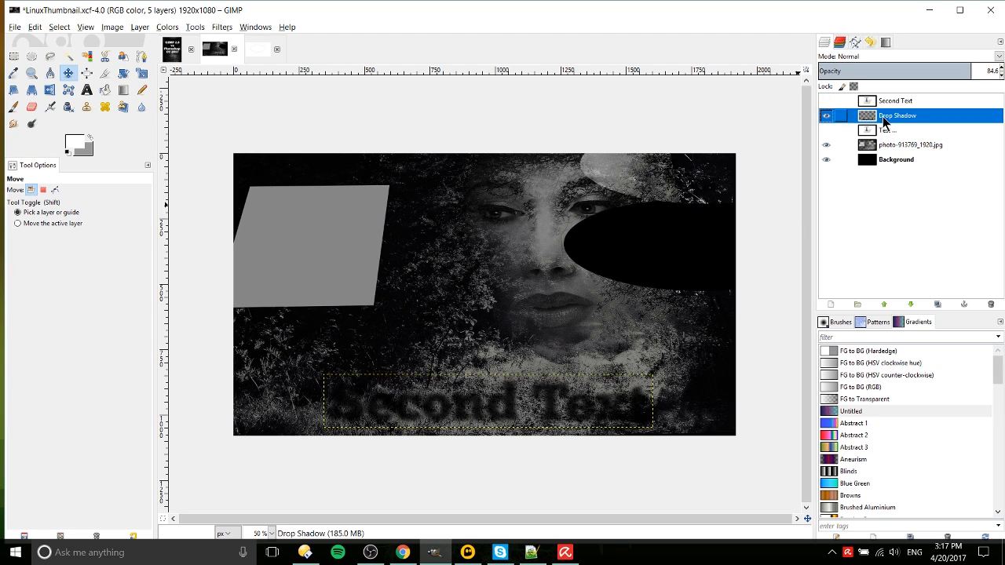
pyautogui.click(826, 100)
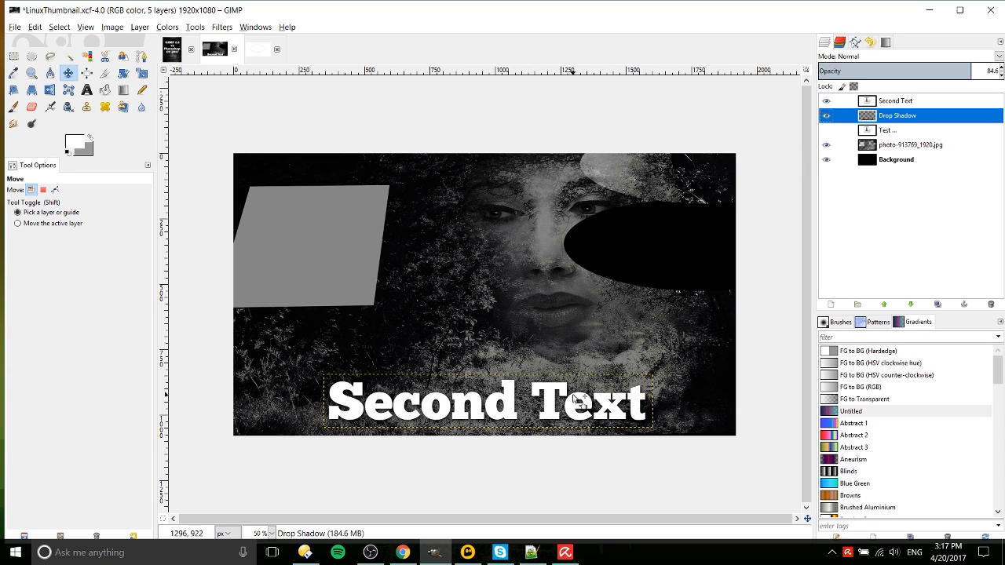
pyautogui.click(825, 100)
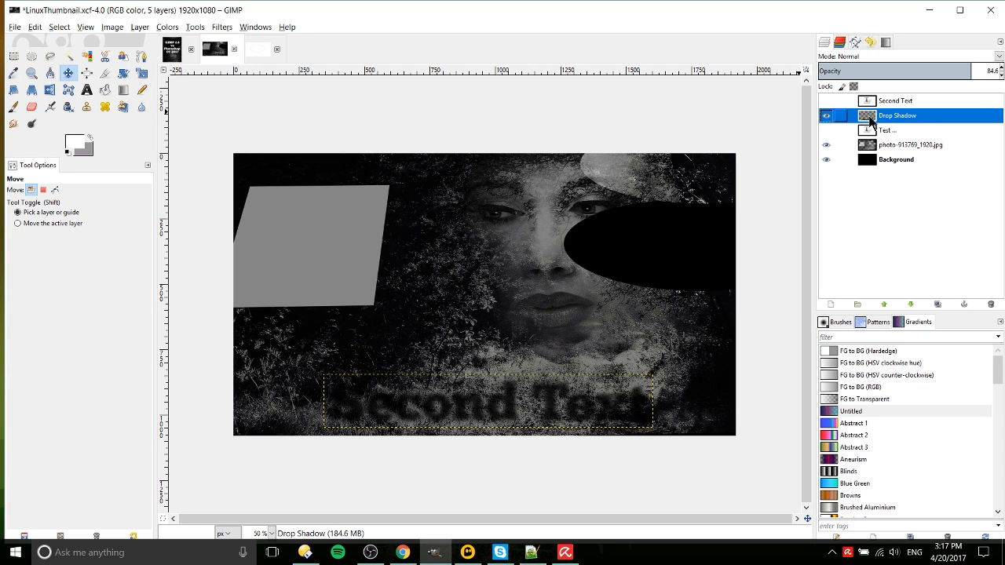
pyautogui.click(826, 100)
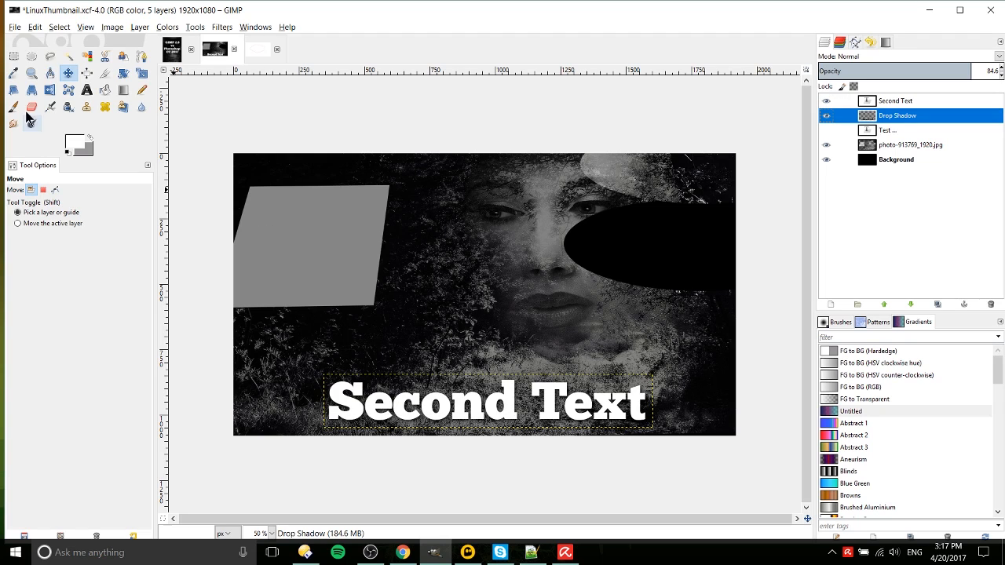
# Try moving the Second Text layer up, away from its drop shadow, and undo the move.
pyautogui.moveTo(506, 409); pyautogui.dragTo(569, 334)
pyautogui.hotkey('ctrl', 'z')
pyautogui.click(887, 100)
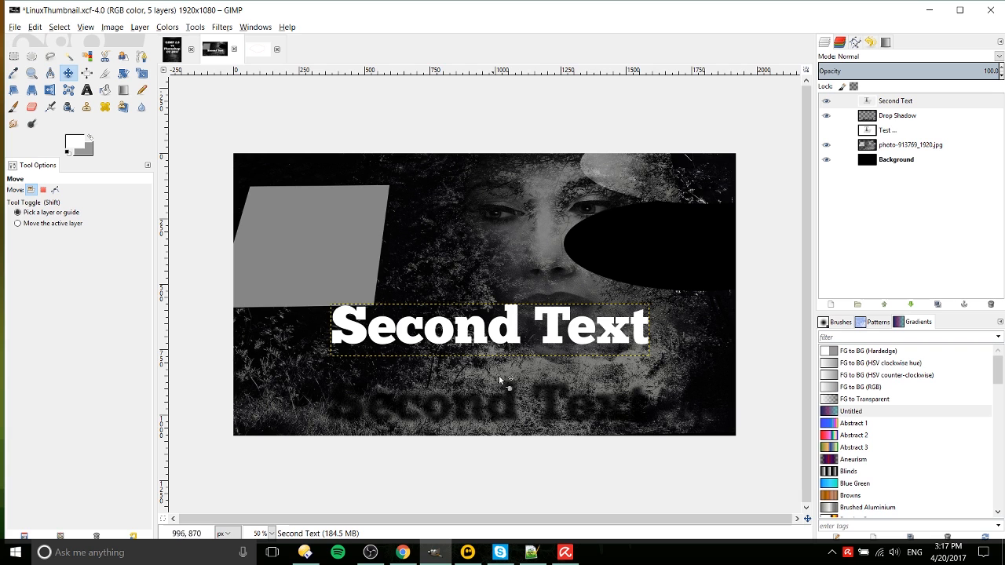
pyautogui.hotkey('ctrl', 'z')
pyautogui.click(923, 115)
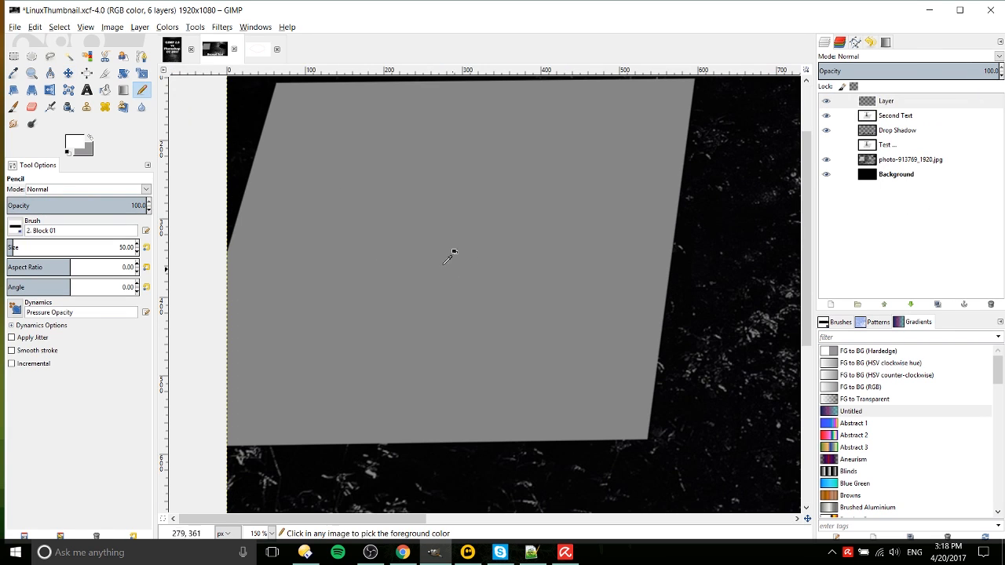
# Try a Pencil stroke with the 1. Pixel brush on the gray shape and undo it.
pyautogui.scroll(-1, 534, 194)
pyautogui.hscroll(3, 186, 206)
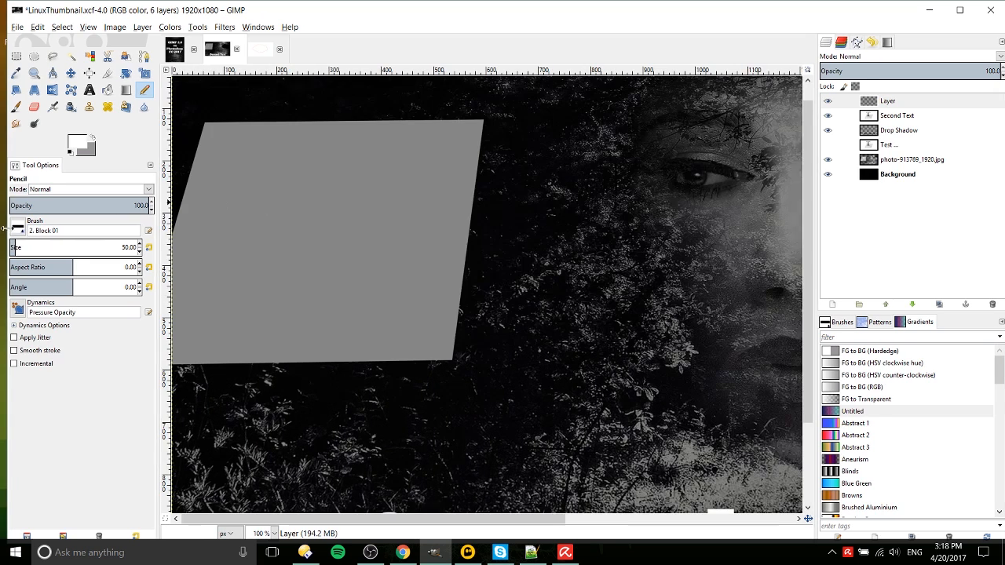
pyautogui.click(15, 232)
pyautogui.click(33, 246)
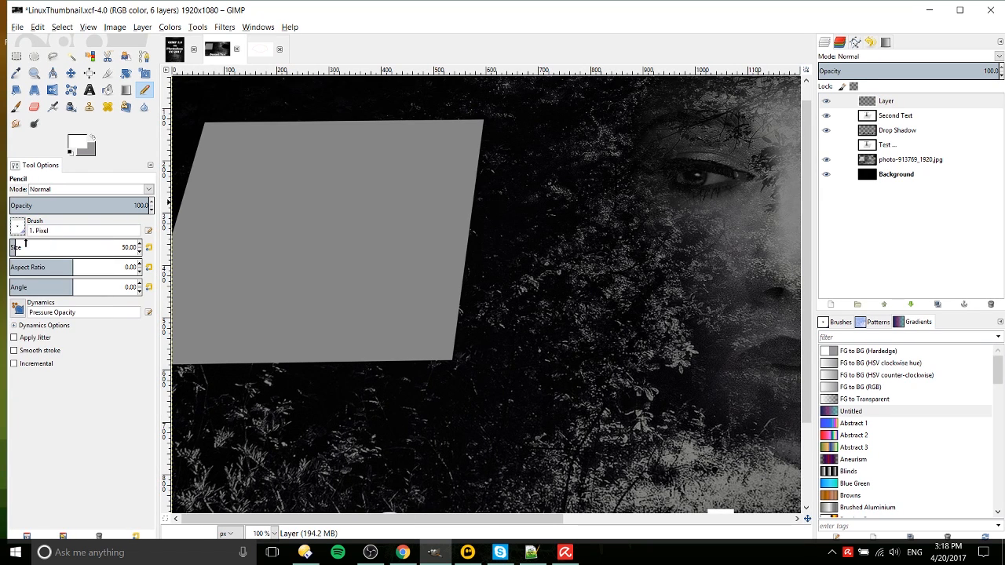
pyautogui.moveTo(252, 232); pyautogui.dragTo(344, 265)
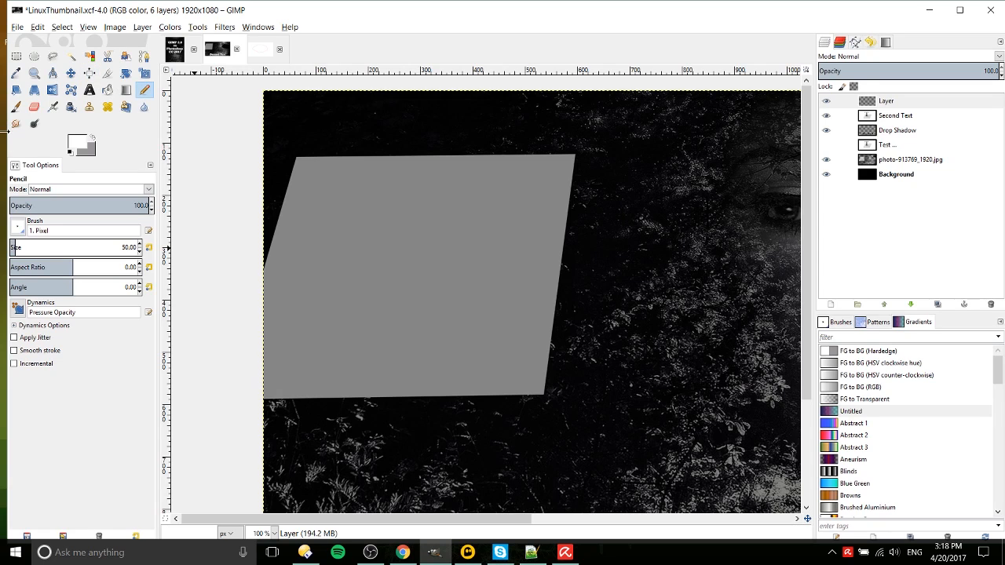
pyautogui.moveTo(7, 132); pyautogui.dragTo(4, 132)
pyautogui.moveTo(287, 233); pyautogui.dragTo(347, 237)
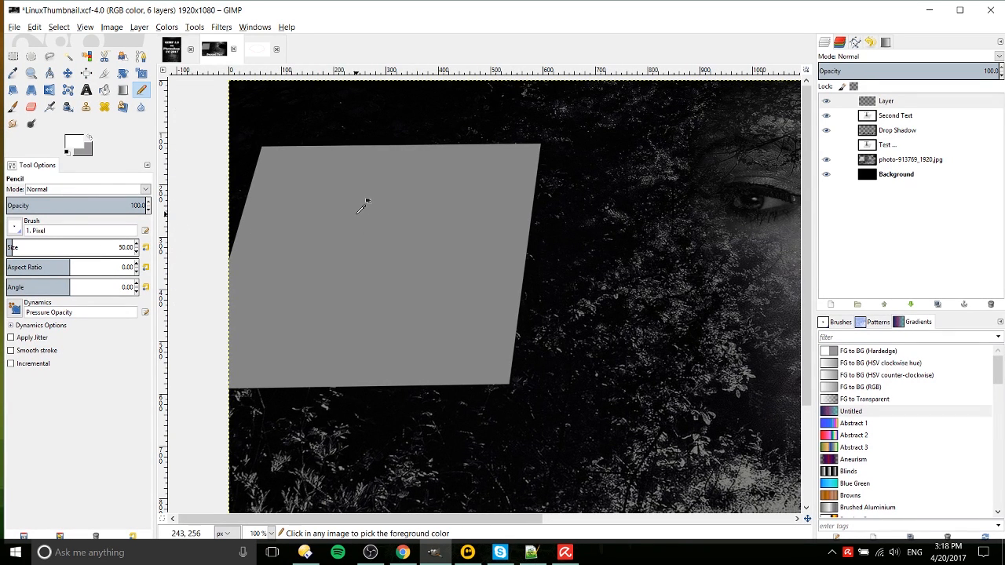
pyautogui.scroll(1, 350, 208)
pyautogui.moveTo(350, 205)
pyautogui.mouseDown()
pyautogui.moveTo(399, 250)
pyautogui.moveTo(428, 310)
pyautogui.moveTo(423, 349)
pyautogui.moveTo(349, 402)
pyautogui.moveTo(450, 435)
pyautogui.moveTo(551, 320)
pyautogui.moveTo(524, 197)
pyautogui.moveTo(457, 165)
pyautogui.mouseUp()
pyautogui.hotkey('ctrl', 'z')
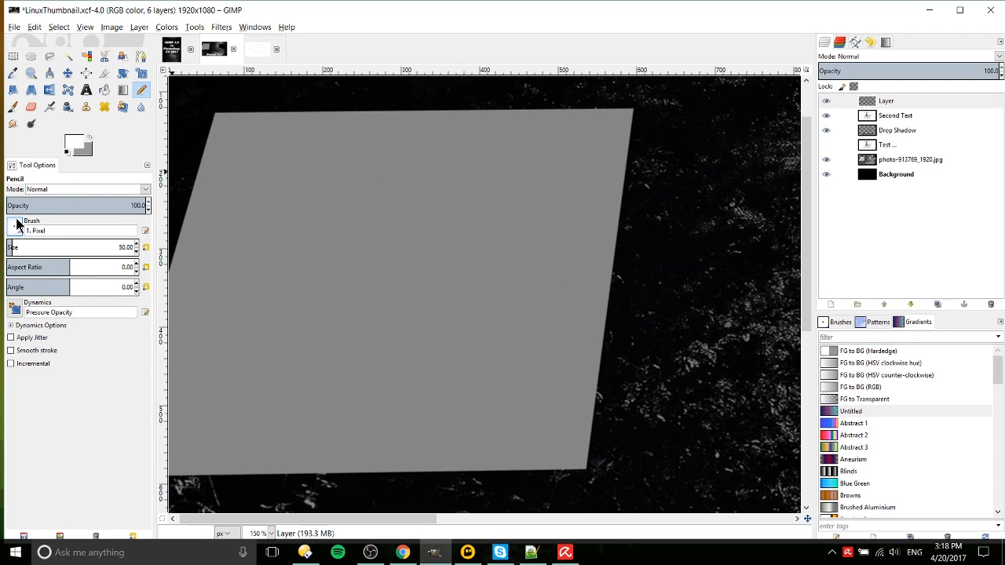
# Draw a curved white Pencil stroke on the gray shape with the 2. Hardness 075 brush.
pyautogui.click(18, 231)
pyautogui.click(42, 260)
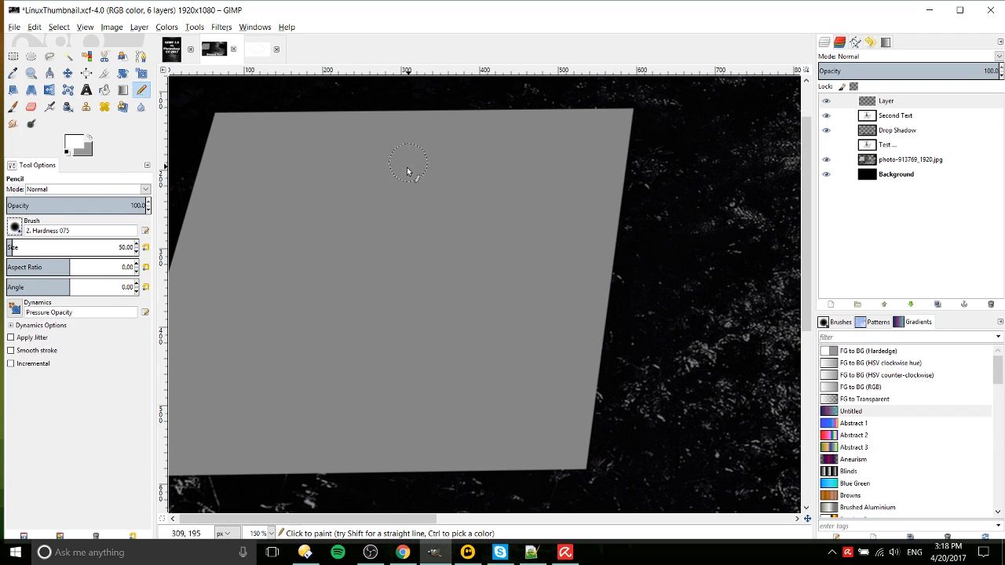
pyautogui.moveTo(363, 187)
pyautogui.mouseDown()
pyautogui.moveTo(477, 358)
pyautogui.moveTo(501, 169)
pyautogui.mouseUp()
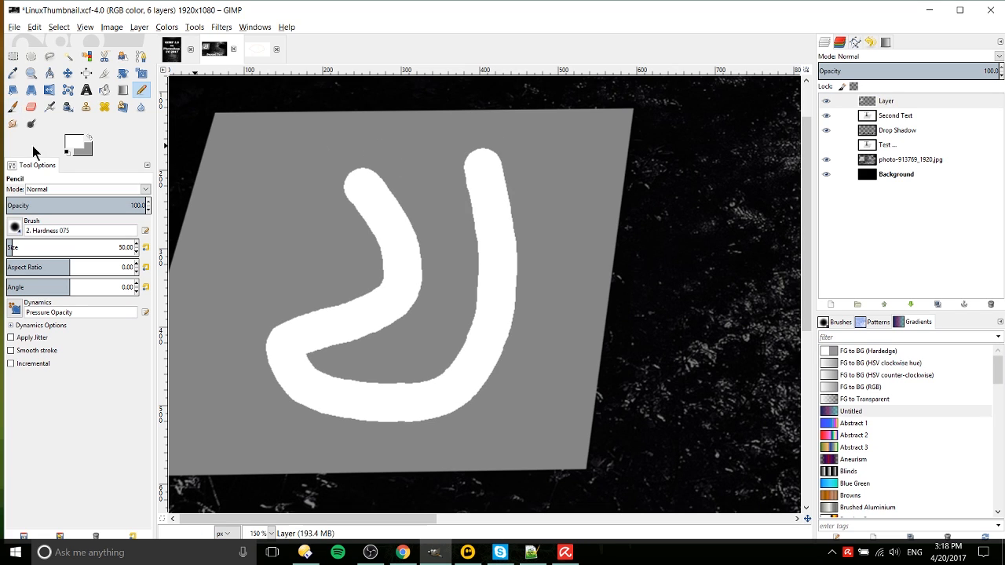
# Paint a soft white curve around the pencil stroke with the Paintbrush, undoing the first attempt.
pyautogui.click(13, 108)
pyautogui.moveTo(253, 264)
pyautogui.mouseDown()
pyautogui.moveTo(424, 138)
pyautogui.moveTo(626, 209)
pyautogui.mouseUp()
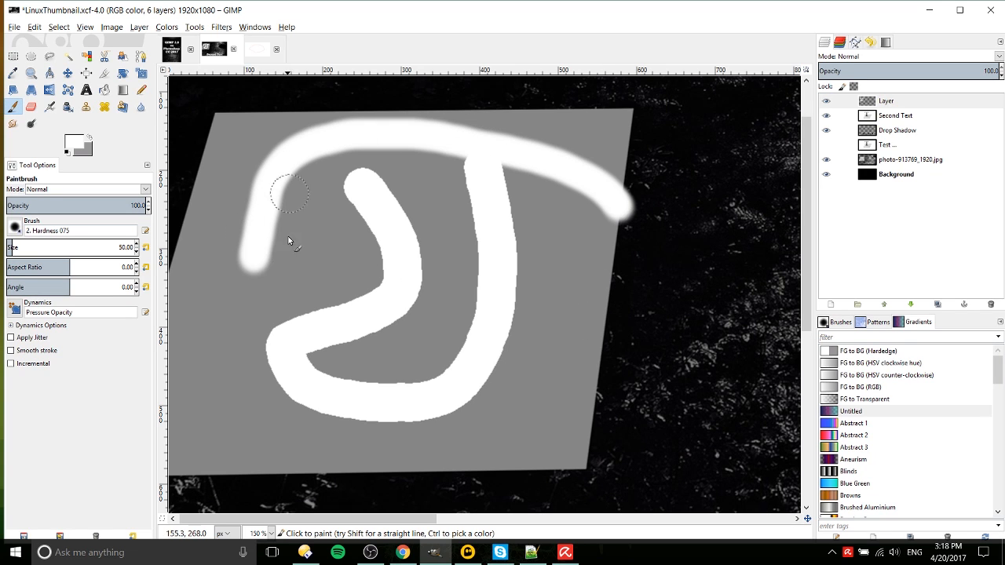
pyautogui.hotkey('ctrl', 'z')
pyautogui.moveTo(574, 185)
pyautogui.mouseDown()
pyautogui.moveTo(307, 101)
pyautogui.moveTo(233, 271)
pyautogui.moveTo(287, 452)
pyautogui.mouseUp()
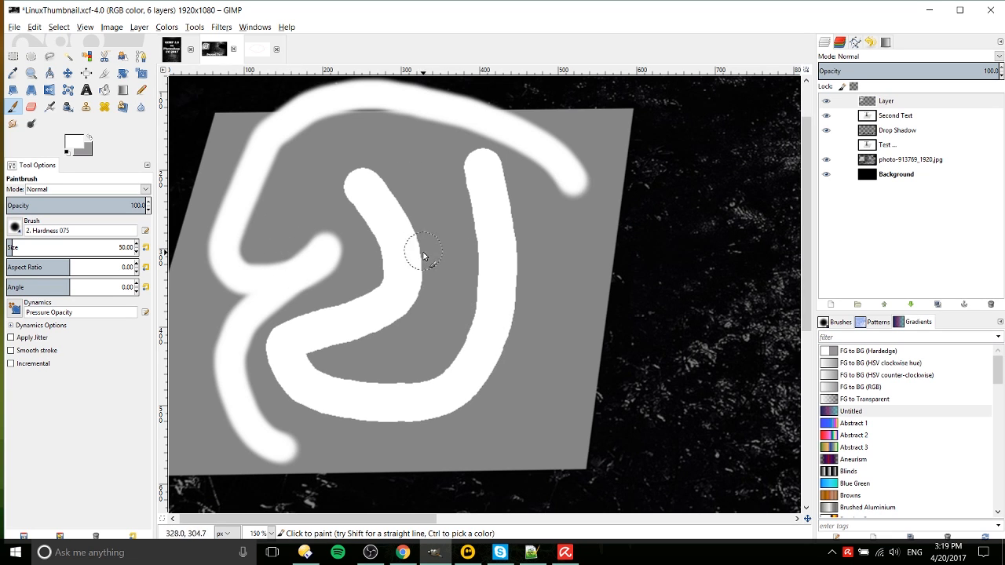
# Examine the edges of the pencil and paintbrush strokes up close to compare their hardness.
pyautogui.scroll(5, 403, 211)
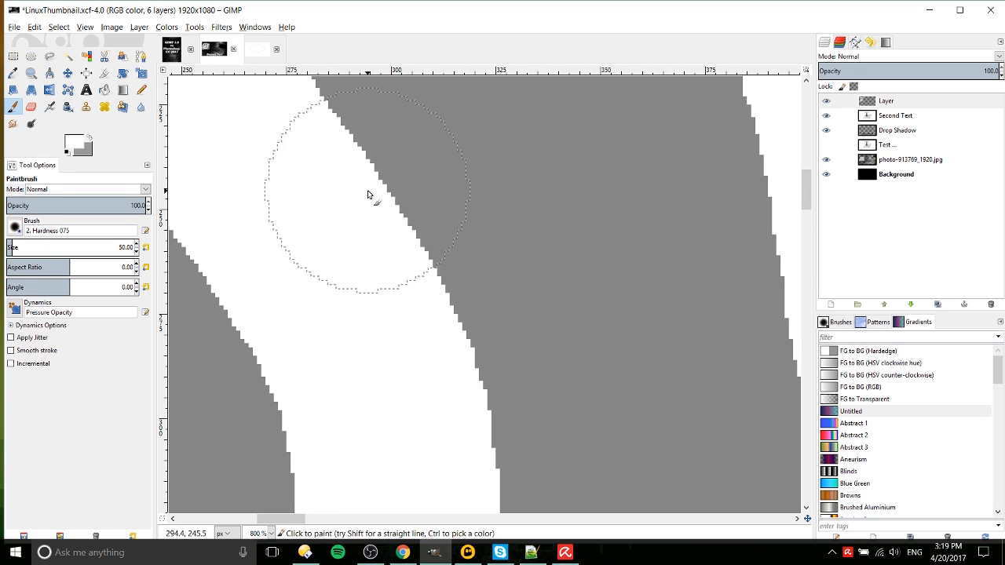
pyautogui.scroll(-1, 385, 198)
pyautogui.scroll(-1, 385, 198)
pyautogui.scroll(-2, 392, 259)
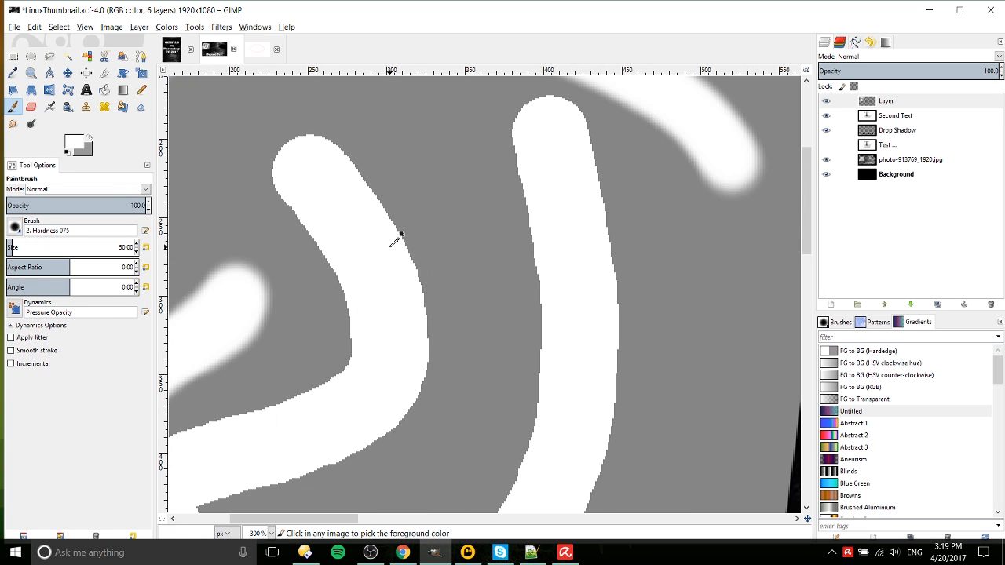
pyautogui.scroll(6, 307, 212)
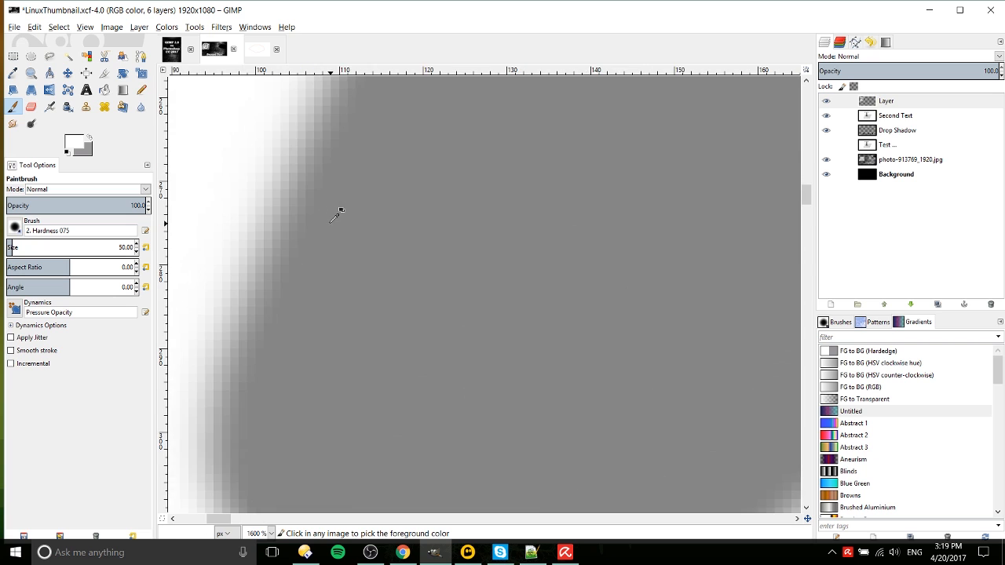
pyautogui.moveTo(418, 242); pyautogui.dragTo(389, 333)
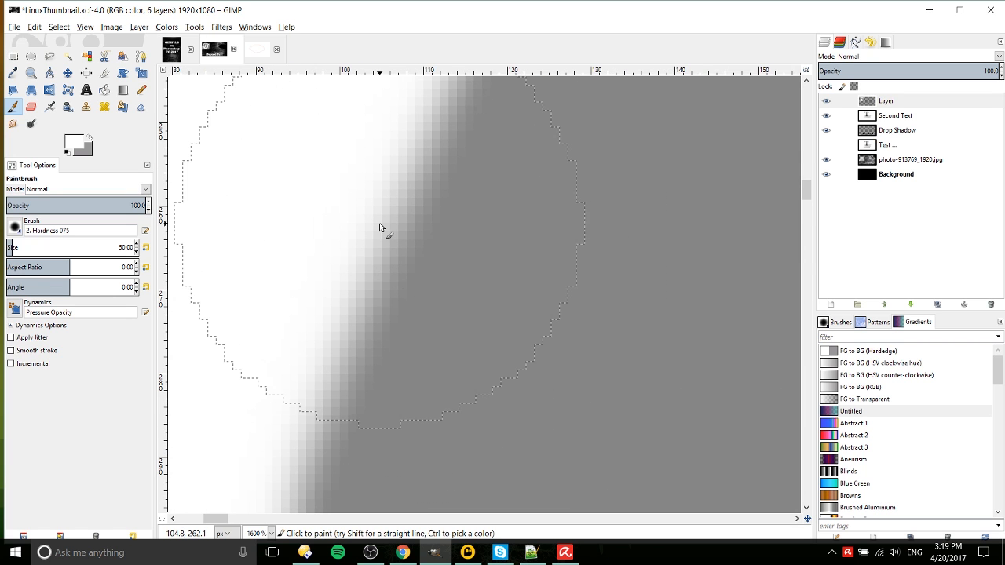
pyautogui.scroll(-5, 417, 217)
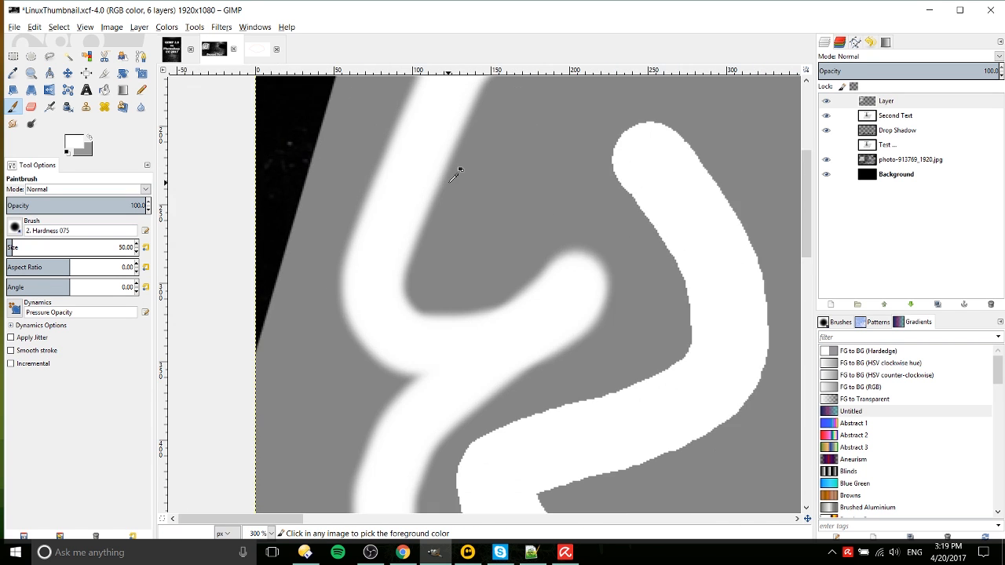
pyautogui.scroll(-2, 500, 224)
pyautogui.scroll(1, 455, 260)
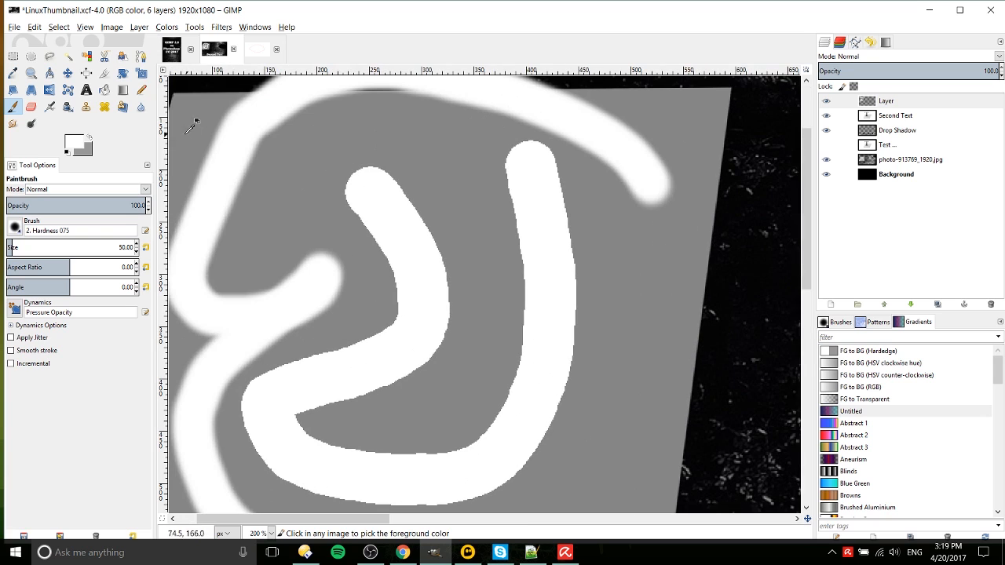
# Switch back to the Pencil tool and set its brush to 1. Pixel.
pyautogui.click(142, 90)
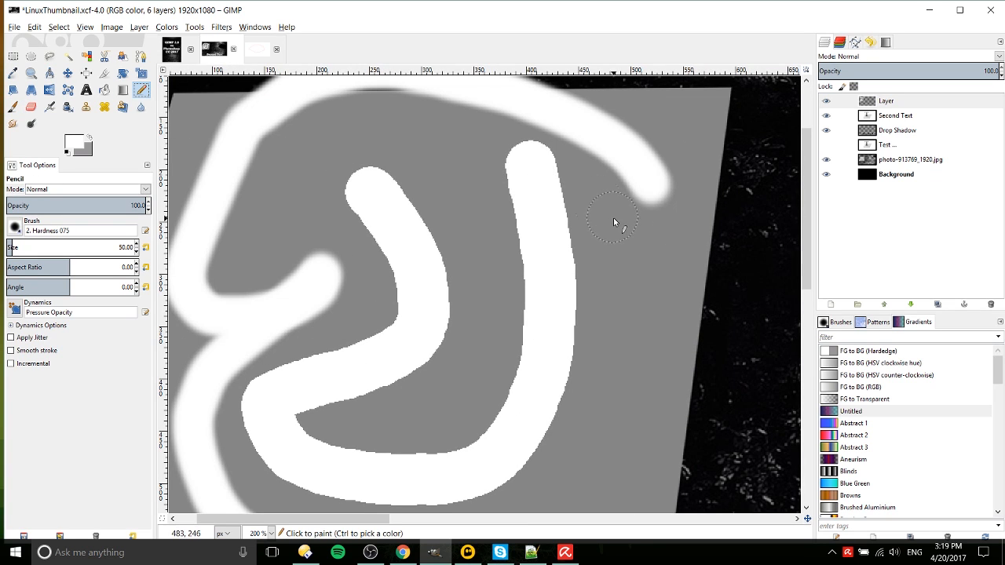
pyautogui.click(14, 226)
pyautogui.click(34, 247)
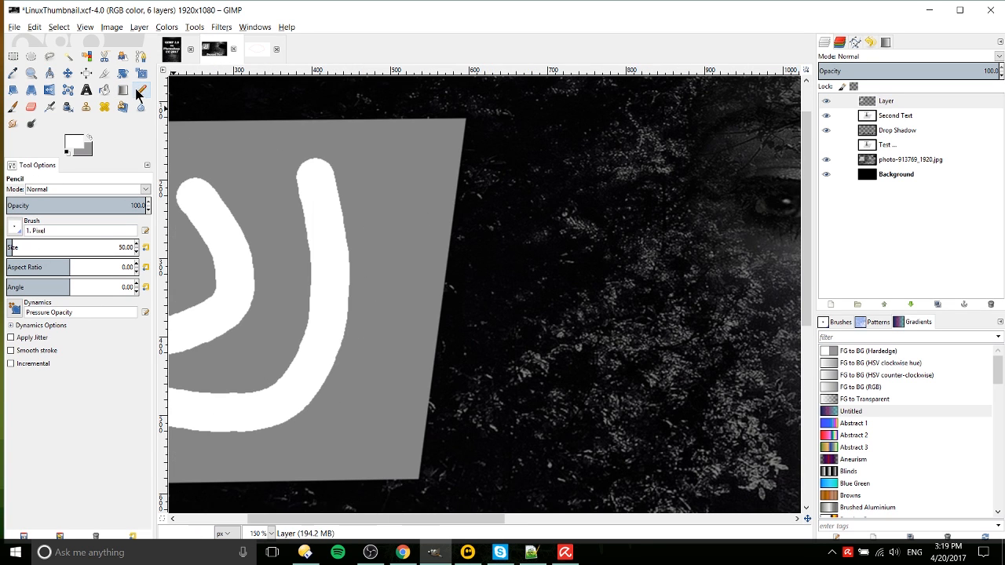
pyautogui.scroll(-2, 550, 190)
pyautogui.moveTo(418, 193); pyautogui.dragTo(325, 117)
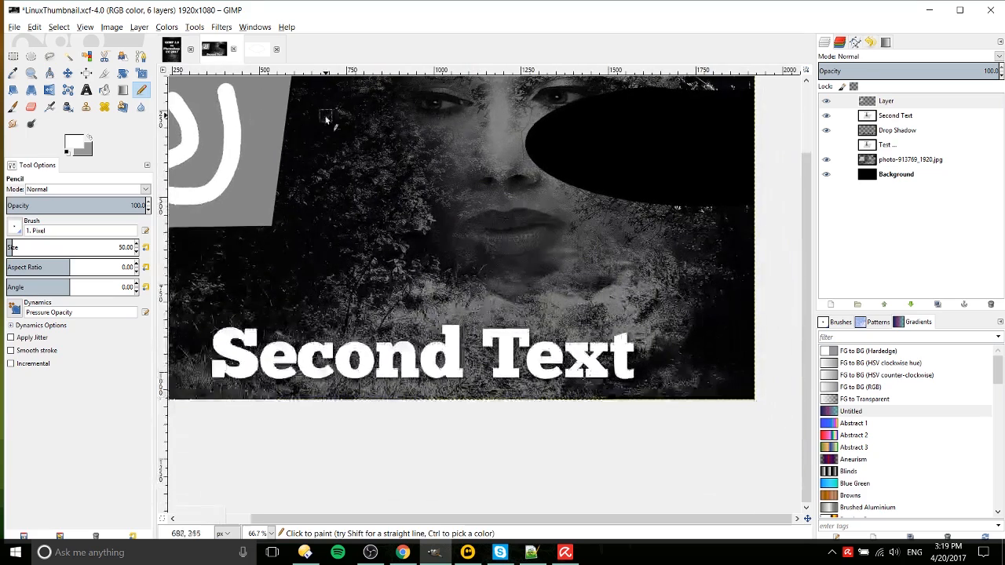
pyautogui.moveTo(325, 245); pyautogui.dragTo(439, 215)
pyautogui.moveTo(389, 339); pyautogui.dragTo(303, 339)
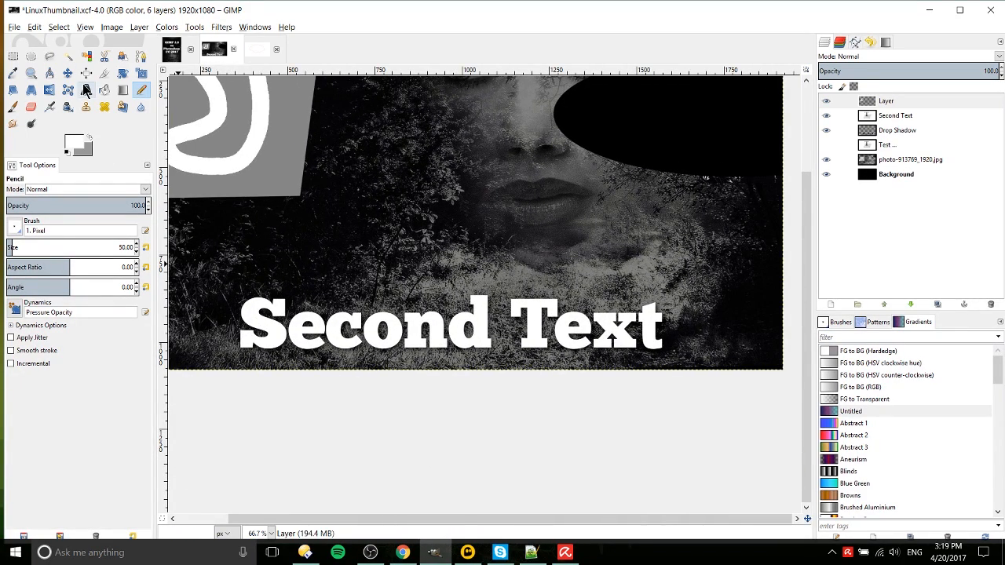
# Draw a straight white Pencil line beneath the "Second Text" title with the 1. Pixel brush.
pyautogui.moveTo(225, 361); pyautogui.dragTo(719, 359)
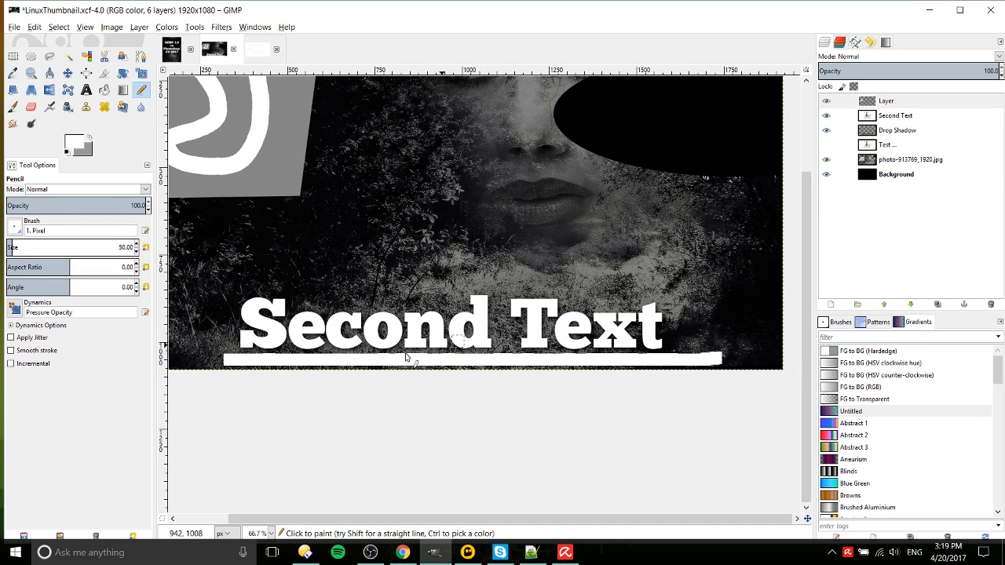
pyautogui.keyDown('ctrl'); pyautogui.scroll(-2, 521, 229); pyautogui.keyUp('ctrl')
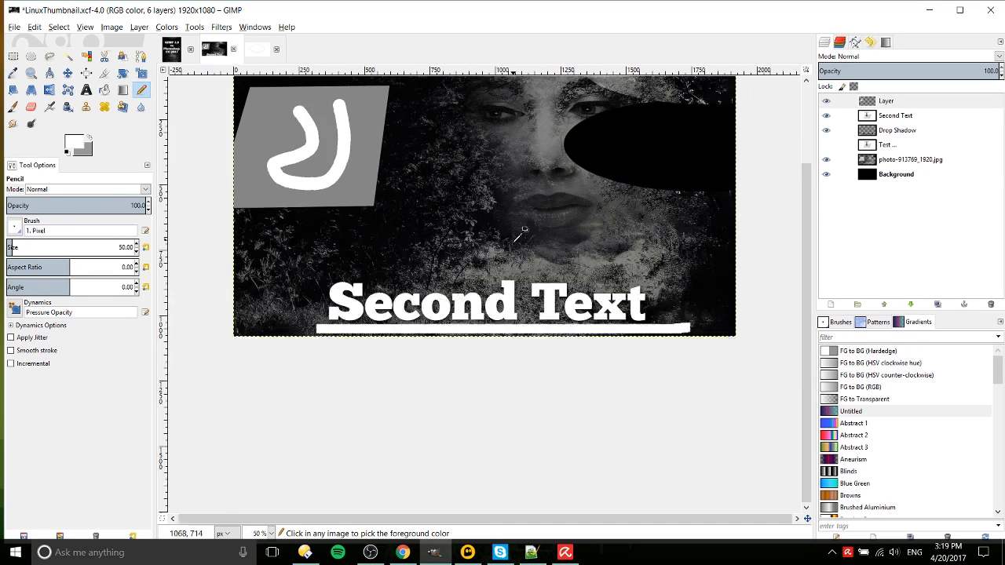
# Use the Eraser to remove the white line beneath the title and the white strokes on the gray shape.
pyautogui.click(30, 107)
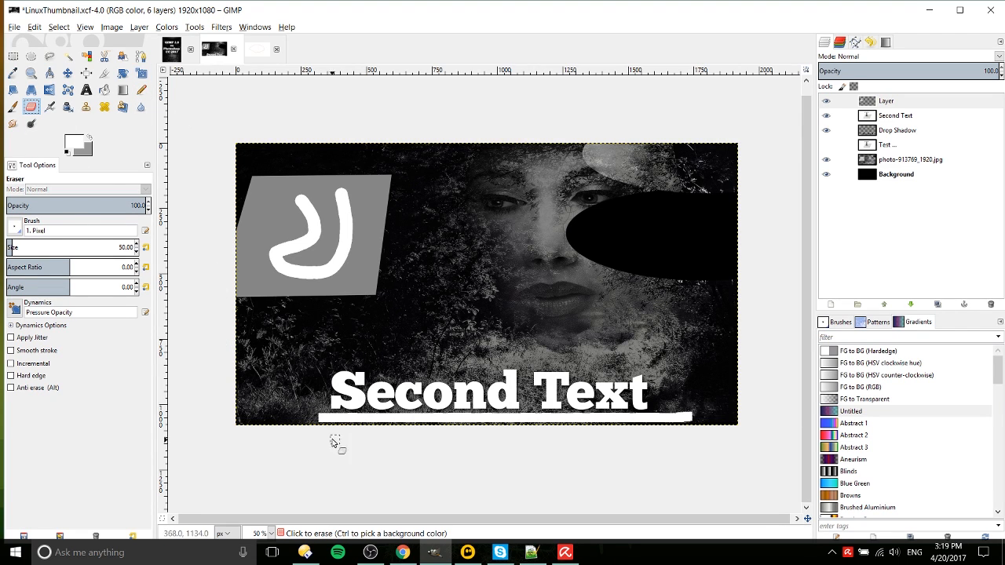
pyautogui.moveTo(318, 420); pyautogui.dragTo(695, 420)
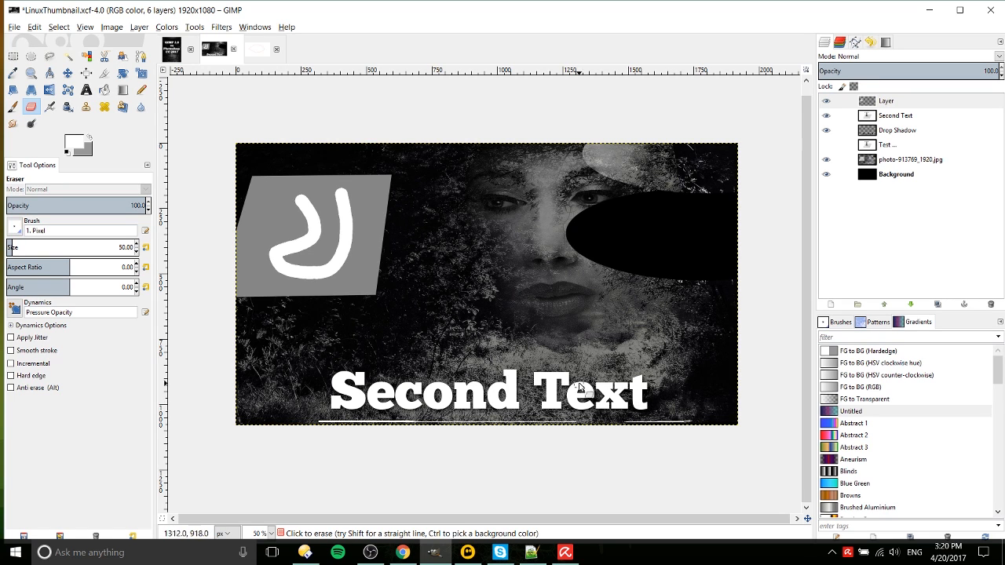
pyautogui.moveTo(480, 422); pyautogui.dragTo(703, 422)
pyautogui.moveTo(462, 424); pyautogui.dragTo(318, 422)
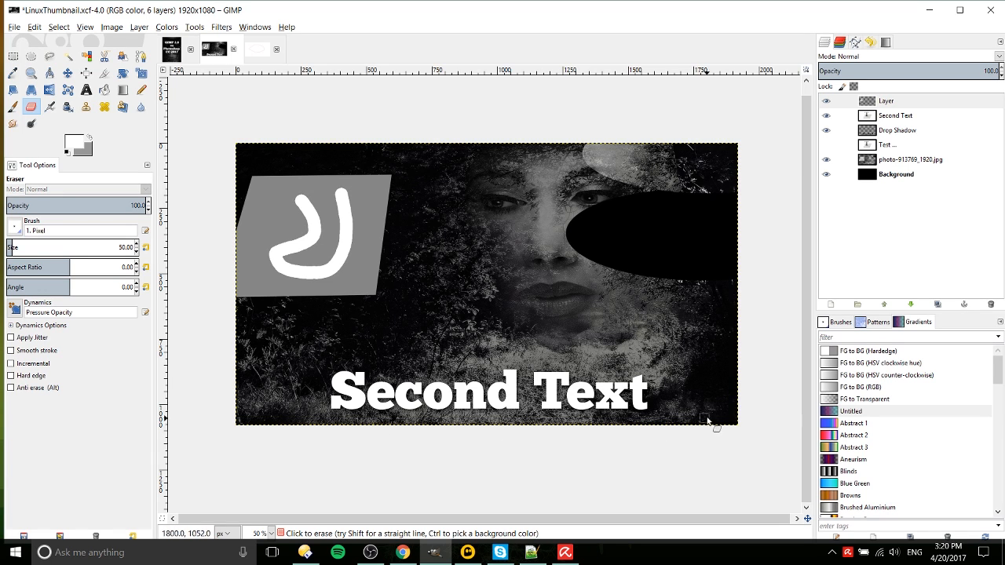
pyautogui.moveTo(308, 202)
pyautogui.mouseDown()
pyautogui.moveTo(267, 266)
pyautogui.moveTo(302, 200)
pyautogui.moveTo(352, 188)
pyautogui.moveTo(327, 310)
pyautogui.mouseUp()
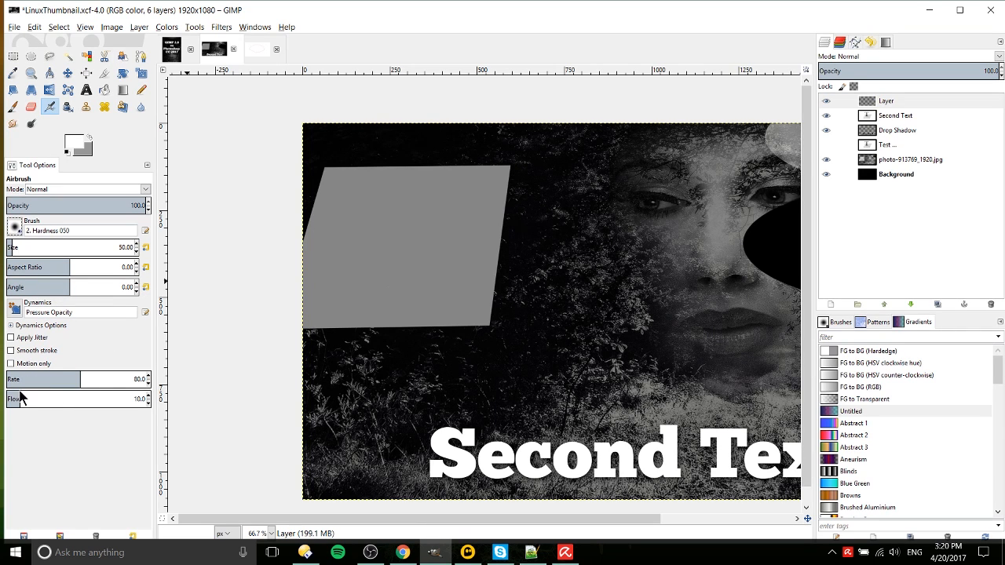
# Scribble soft white strokes over the gray shape with the Airbrush, using the 2. Hardness 050 brush and a flow of 10.
pyautogui.moveTo(401, 216)
pyautogui.mouseDown()
pyautogui.moveTo(490, 312)
pyautogui.moveTo(449, 322)
pyautogui.moveTo(521, 258)
pyautogui.moveTo(483, 253)
pyautogui.moveTo(403, 296)
pyautogui.moveTo(499, 224)
pyautogui.moveTo(390, 262)
pyautogui.moveTo(470, 223)
pyautogui.moveTo(417, 268)
pyautogui.moveTo(432, 238)
pyautogui.moveTo(485, 226)
pyautogui.moveTo(468, 262)
pyautogui.moveTo(395, 259)
pyautogui.moveTo(372, 277)
pyautogui.moveTo(443, 256)
pyautogui.moveTo(417, 264)
pyautogui.moveTo(436, 276)
pyautogui.moveTo(401, 300)
pyautogui.moveTo(488, 282)
pyautogui.moveTo(430, 286)
pyautogui.moveTo(426, 267)
pyautogui.moveTo(382, 241)
pyautogui.mouseUp()
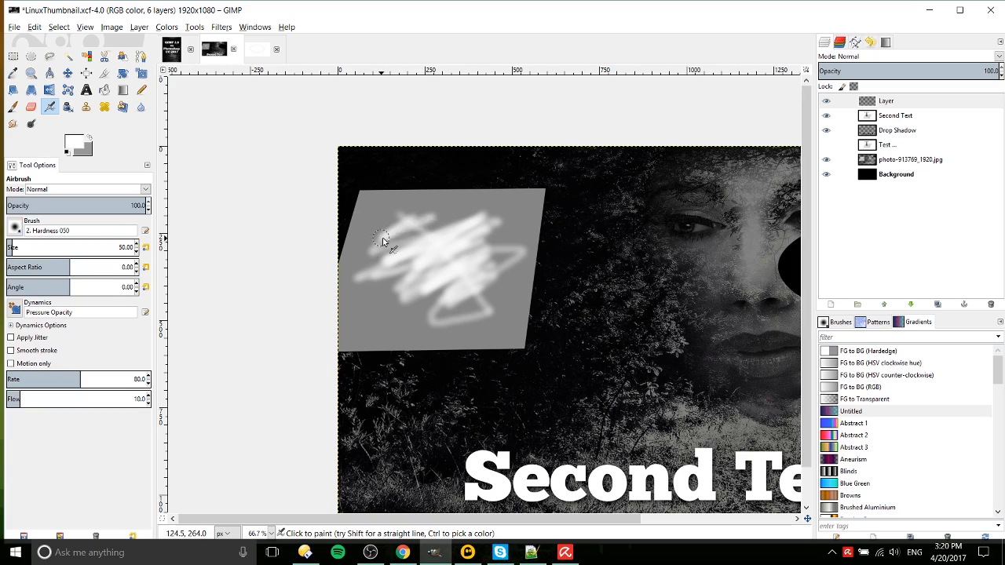
pyautogui.keyDown('ctrl'); pyautogui.scroll(-3, 427, 323); pyautogui.keyUp('ctrl')
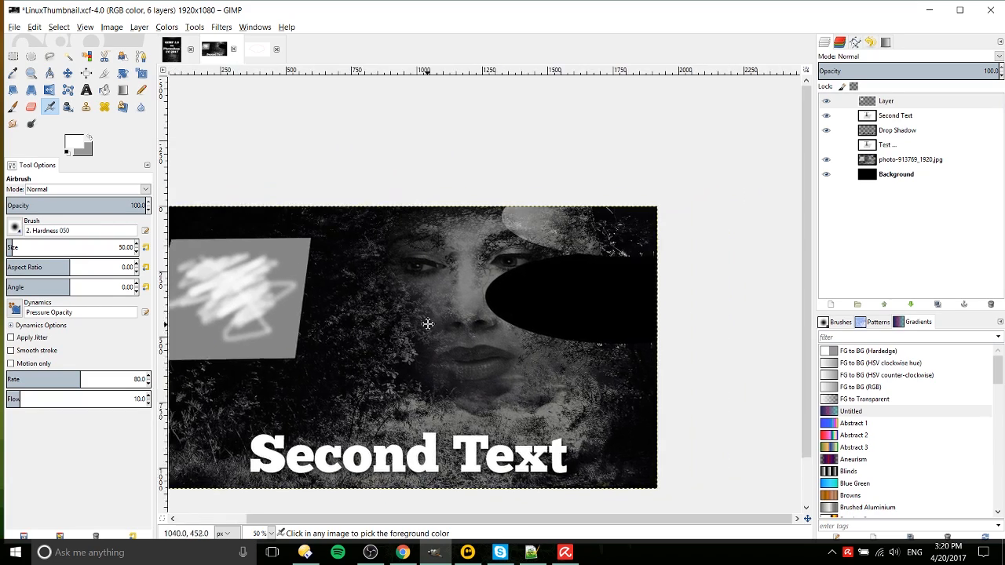
pyautogui.keyDown('ctrl'); pyautogui.scroll(4, 427, 323); pyautogui.keyUp('ctrl')
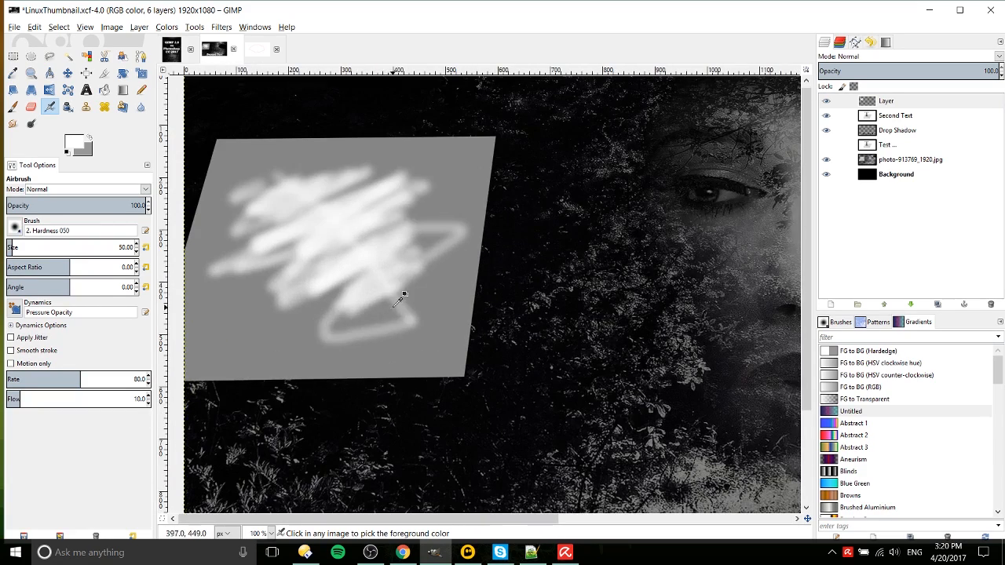
pyautogui.moveTo(400, 298)
pyautogui.mouseDown()
pyautogui.moveTo(446, 271)
pyautogui.moveTo(419, 305)
pyautogui.moveTo(452, 333)
pyautogui.mouseUp()
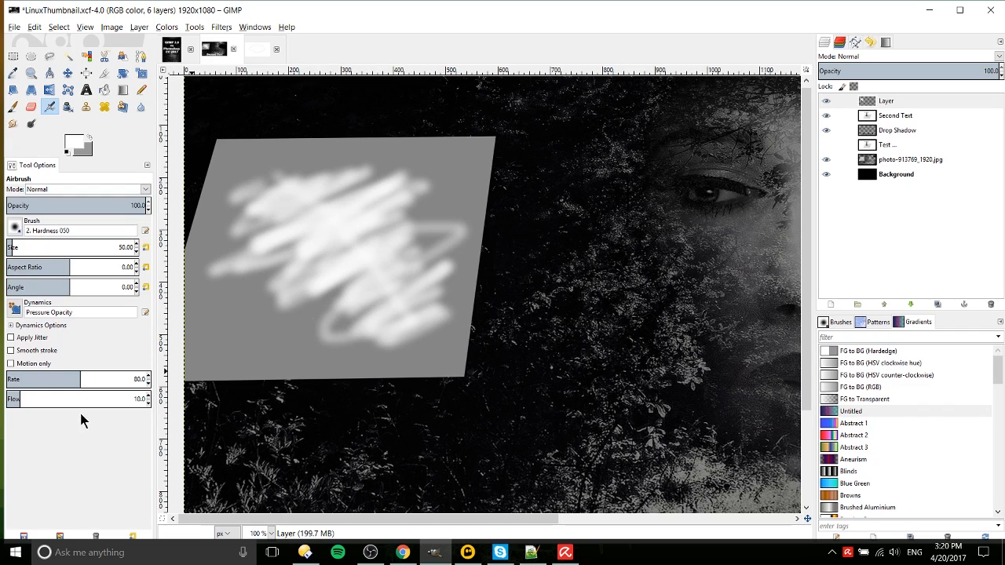
# Set the Airbrush flow to 41.6 and paint a denser white patch on the lower part of the gray shape.
pyautogui.moveTo(23, 401); pyautogui.dragTo(64, 400)
pyautogui.moveTo(314, 294)
pyautogui.mouseDown()
pyautogui.moveTo(267, 357)
pyautogui.moveTo(271, 324)
pyautogui.moveTo(225, 309)
pyautogui.moveTo(218, 326)
pyautogui.moveTo(254, 359)
pyautogui.moveTo(375, 369)
pyautogui.mouseUp()
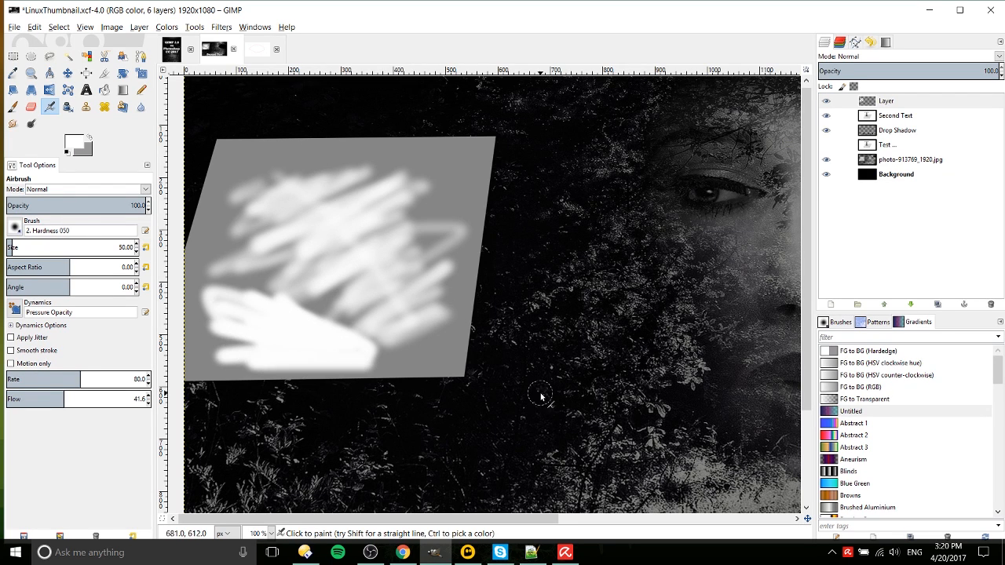
pyautogui.scroll(-3, 475, 194)
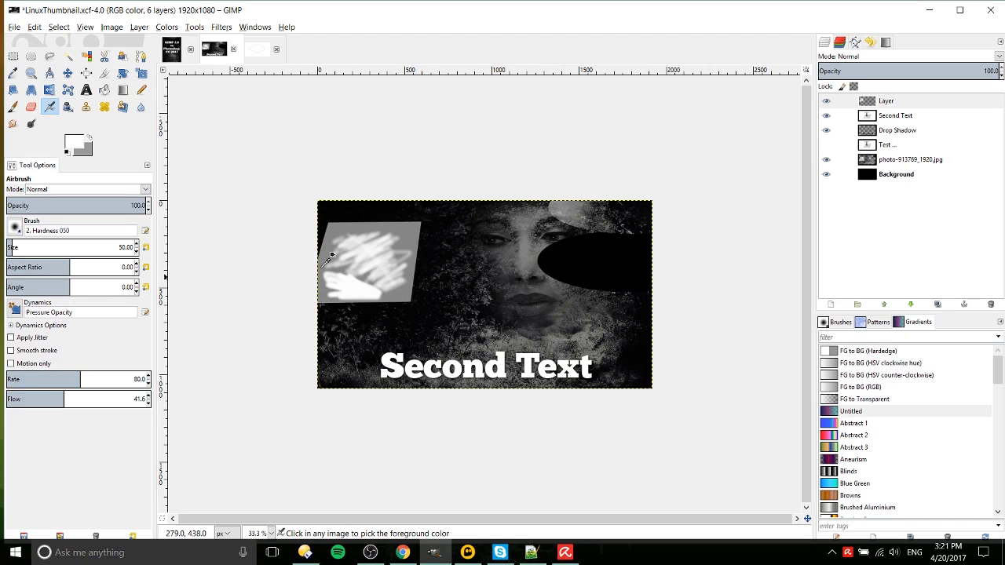
pyautogui.scroll(2, 432, 253)
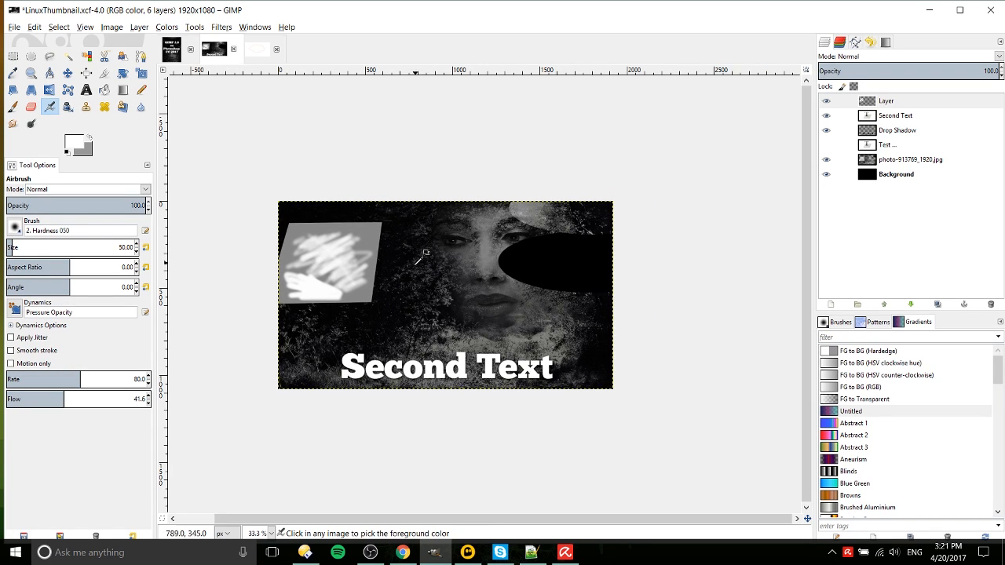
# Draw white Ink curves over the face with the round nib, then zigzag strokes across the black ellipse with size sensitivity 0.50.
pyautogui.click(69, 107)
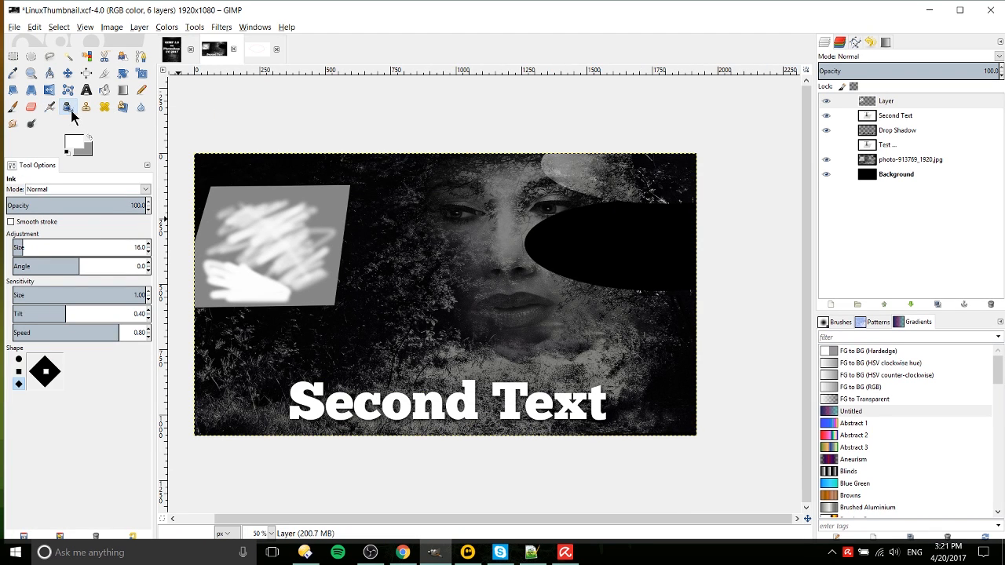
pyautogui.click(19, 359)
pyautogui.moveTo(608, 251)
pyautogui.mouseDown()
pyautogui.moveTo(477, 310)
pyautogui.moveTo(466, 289)
pyautogui.mouseUp()
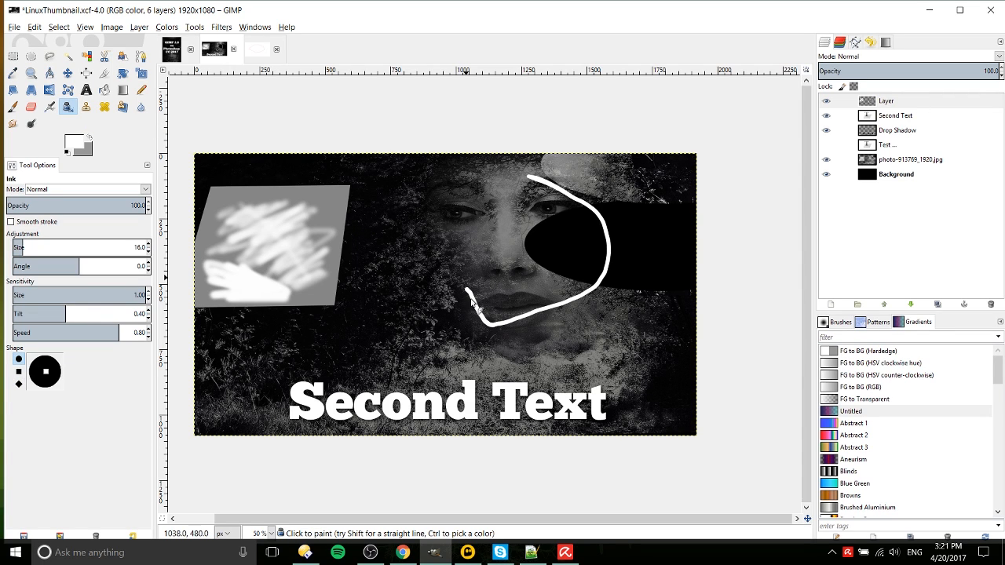
pyautogui.moveTo(552, 265)
pyautogui.mouseDown()
pyautogui.moveTo(541, 231)
pyautogui.moveTo(475, 259)
pyautogui.moveTo(498, 264)
pyautogui.mouseUp()
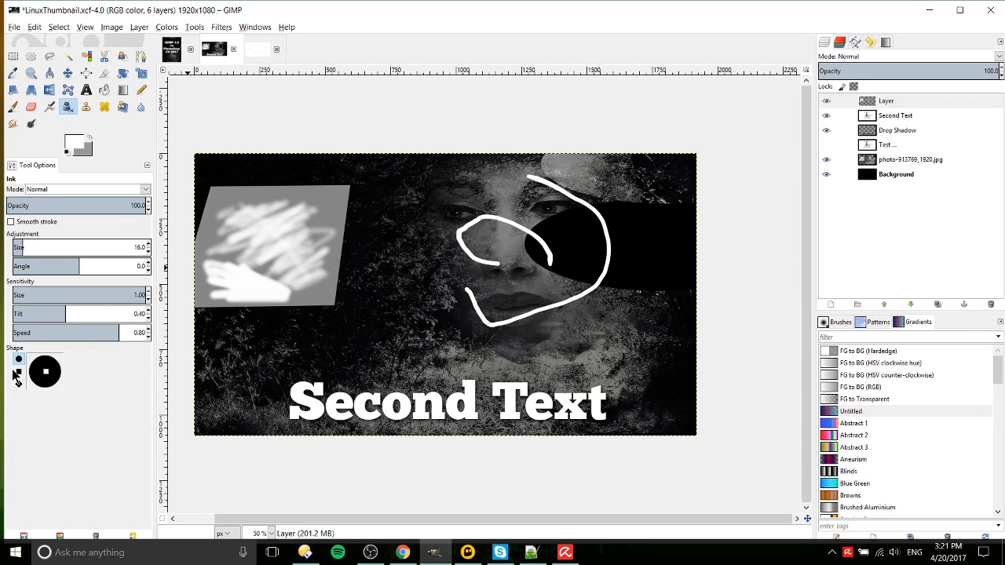
pyautogui.moveTo(122, 295); pyautogui.dragTo(79, 294)
pyautogui.moveTo(636, 193)
pyautogui.mouseDown()
pyautogui.moveTo(664, 265)
pyautogui.moveTo(641, 235)
pyautogui.moveTo(617, 355)
pyautogui.moveTo(639, 227)
pyautogui.moveTo(627, 234)
pyautogui.mouseUp()
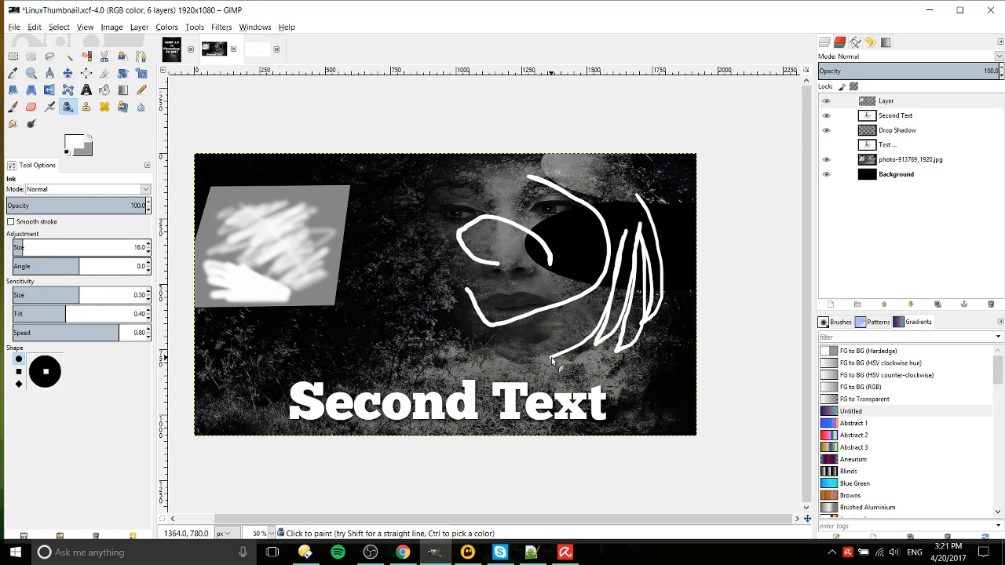
# Change the Ink nib to the diamond shape and draw more curved white strokes over the face and the dark area beside it.
pyautogui.click(19, 371)
pyautogui.click(18, 383)
pyautogui.moveTo(531, 208)
pyautogui.mouseDown()
pyautogui.moveTo(379, 209)
pyautogui.moveTo(358, 281)
pyautogui.moveTo(388, 267)
pyautogui.mouseUp()
pyautogui.moveTo(445, 185); pyautogui.dragTo(416, 318)
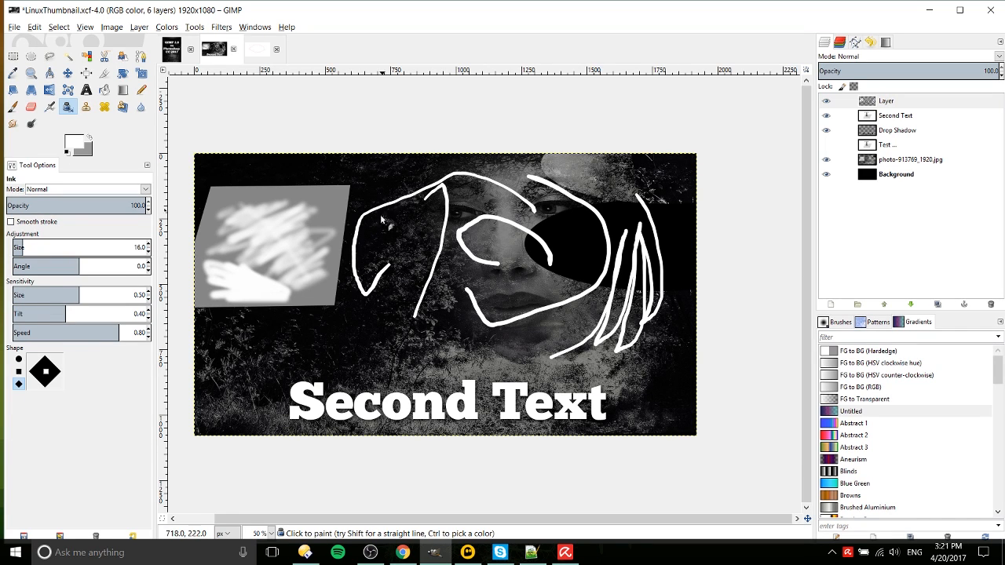
pyautogui.moveTo(382, 260)
pyautogui.mouseDown()
pyautogui.moveTo(510, 196)
pyautogui.moveTo(472, 170)
pyautogui.mouseUp()
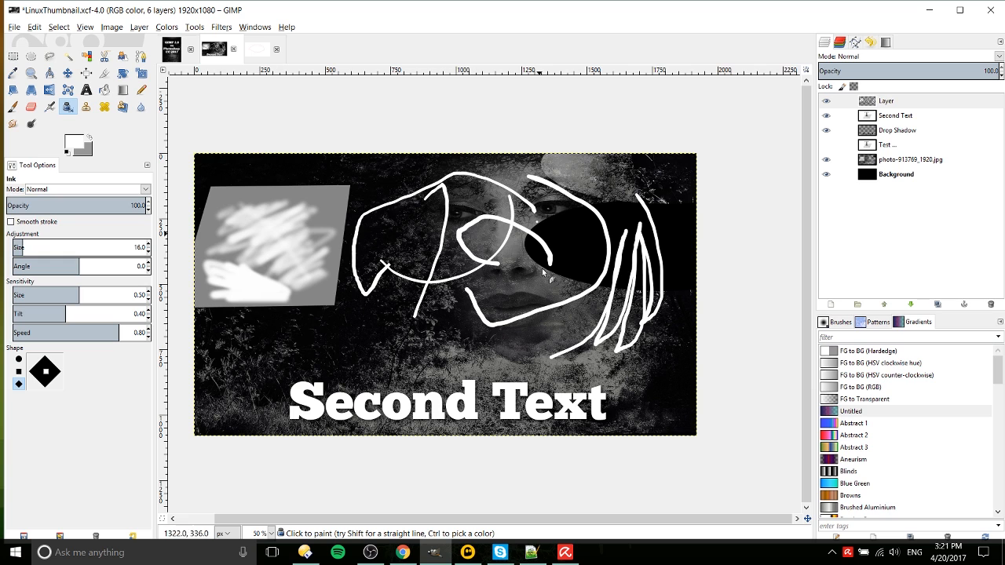
pyautogui.moveTo(377, 342); pyautogui.dragTo(587, 288)
pyautogui.moveTo(301, 314); pyautogui.dragTo(587, 292)
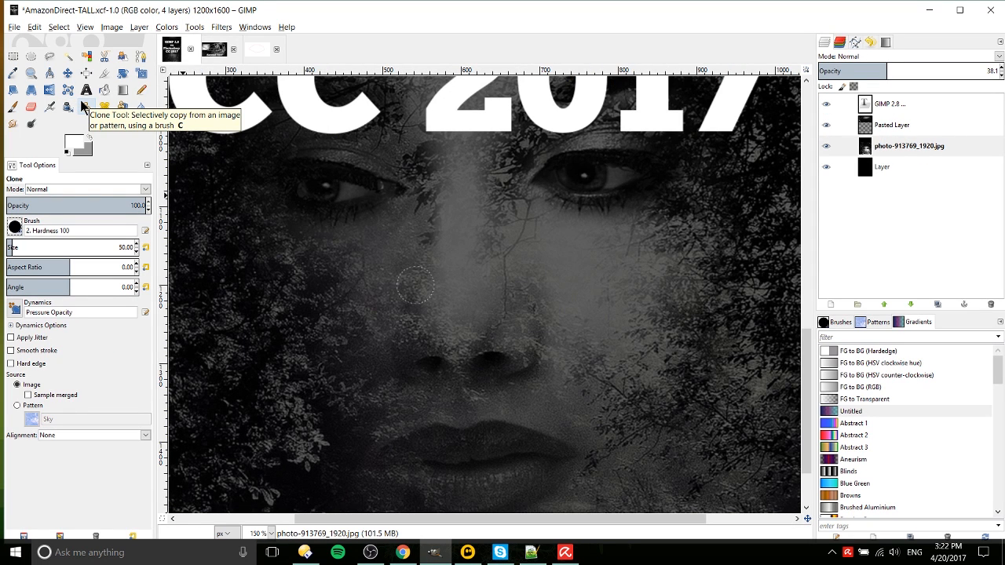
# In the AmazonDirect-TALL image, clone the face's left-hand eye onto the nose bridge with the 2. Hardness 100 brush.
pyautogui.keyDown('ctrl'); pyautogui.click(326, 187); pyautogui.keyUp('ctrl')
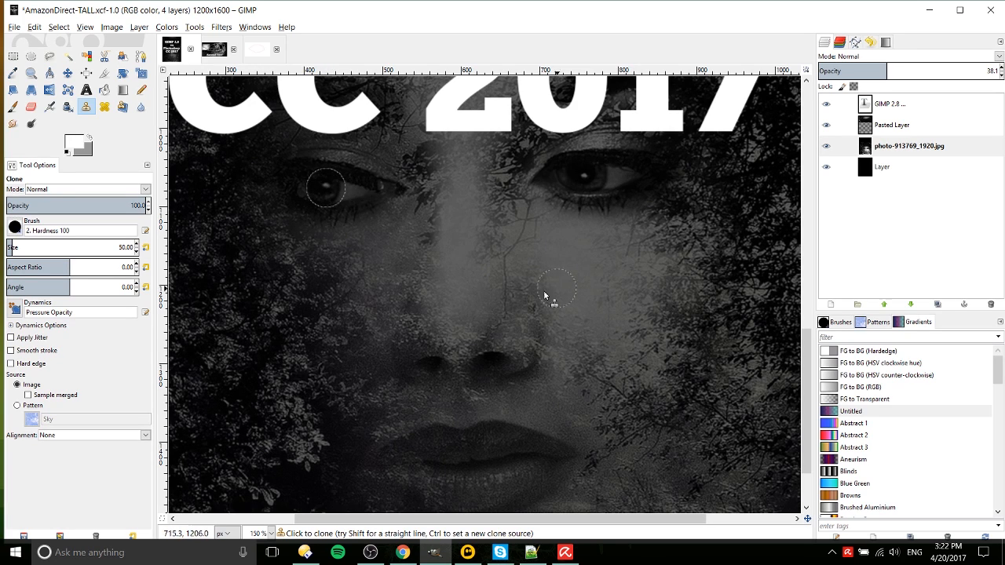
pyautogui.moveTo(500, 288)
pyautogui.mouseDown()
pyautogui.moveTo(523, 304)
pyautogui.moveTo(502, 268)
pyautogui.moveTo(532, 285)
pyautogui.moveTo(484, 289)
pyautogui.moveTo(533, 258)
pyautogui.moveTo(530, 311)
pyautogui.moveTo(486, 268)
pyautogui.moveTo(536, 259)
pyautogui.moveTo(557, 290)
pyautogui.moveTo(561, 240)
pyautogui.moveTo(480, 247)
pyautogui.moveTo(508, 288)
pyautogui.moveTo(539, 241)
pyautogui.moveTo(479, 274)
pyautogui.moveTo(525, 302)
pyautogui.moveTo(478, 246)
pyautogui.moveTo(518, 311)
pyautogui.moveTo(562, 282)
pyautogui.moveTo(498, 330)
pyautogui.moveTo(567, 269)
pyautogui.moveTo(517, 312)
pyautogui.mouseUp()
# Set the face's right-hand eye as the new clone source and clone it onto the right-hand cheek.
pyautogui.keyDown('ctrl'); pyautogui.click(587, 177); pyautogui.keyUp('ctrl')
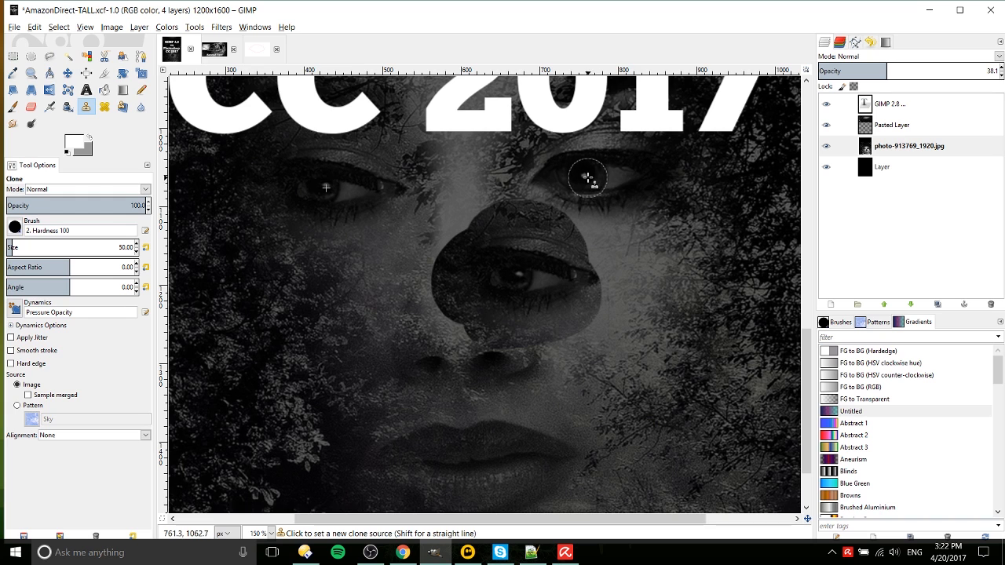
pyautogui.hscroll(3, 641, 236)
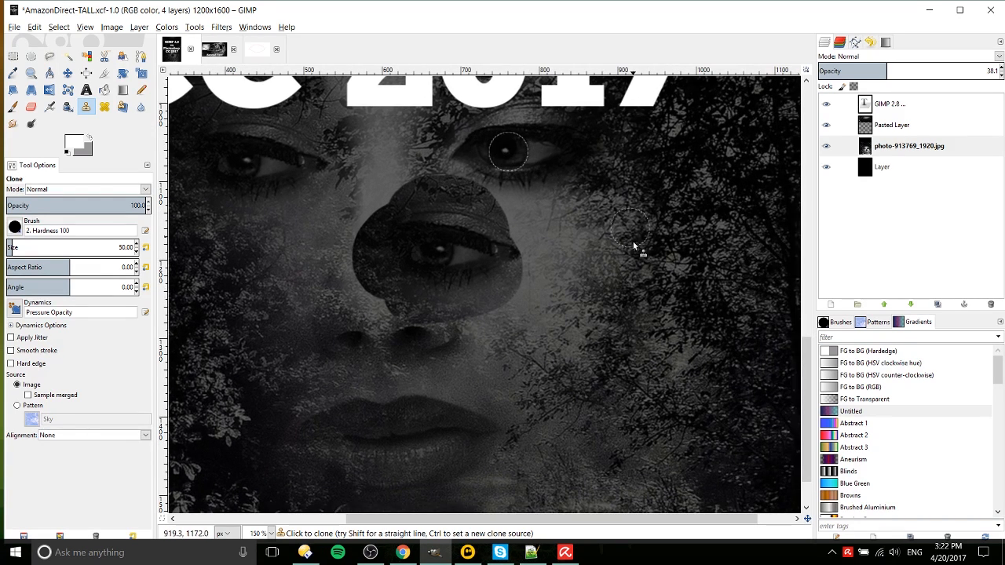
pyautogui.moveTo(599, 271)
pyautogui.mouseDown()
pyautogui.moveTo(601, 238)
pyautogui.moveTo(589, 241)
pyautogui.moveTo(608, 280)
pyautogui.moveTo(585, 277)
pyautogui.moveTo(585, 251)
pyautogui.moveTo(601, 234)
pyautogui.moveTo(623, 239)
pyautogui.moveTo(597, 233)
pyautogui.moveTo(571, 254)
pyautogui.moveTo(577, 278)
pyautogui.moveTo(606, 284)
pyautogui.moveTo(630, 254)
pyautogui.moveTo(655, 261)
pyautogui.moveTo(617, 294)
pyautogui.moveTo(579, 255)
pyautogui.moveTo(578, 294)
pyautogui.moveTo(605, 236)
pyautogui.moveTo(572, 262)
pyautogui.moveTo(564, 214)
pyautogui.moveTo(655, 274)
pyautogui.moveTo(575, 303)
pyautogui.moveTo(592, 225)
pyautogui.moveTo(610, 291)
pyautogui.mouseUp()
pyautogui.scroll(-1, 607, 291)
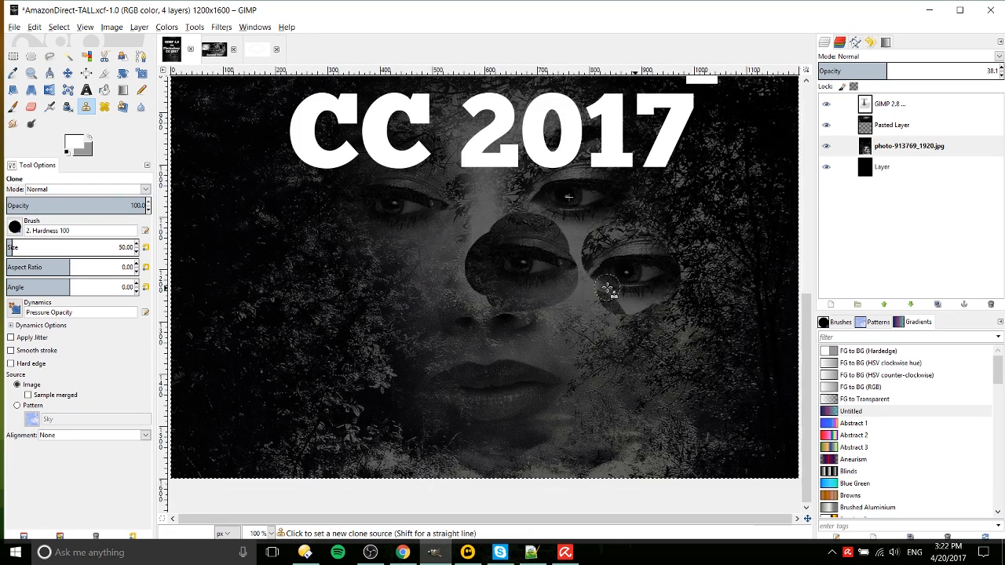
pyautogui.moveTo(613, 248); pyautogui.dragTo(694, 242)
# Blur the skin and branches around the inner corner of the left-hand eye with the Blur / Sharpen tool.
pyautogui.click(140, 107)
pyautogui.press('2')
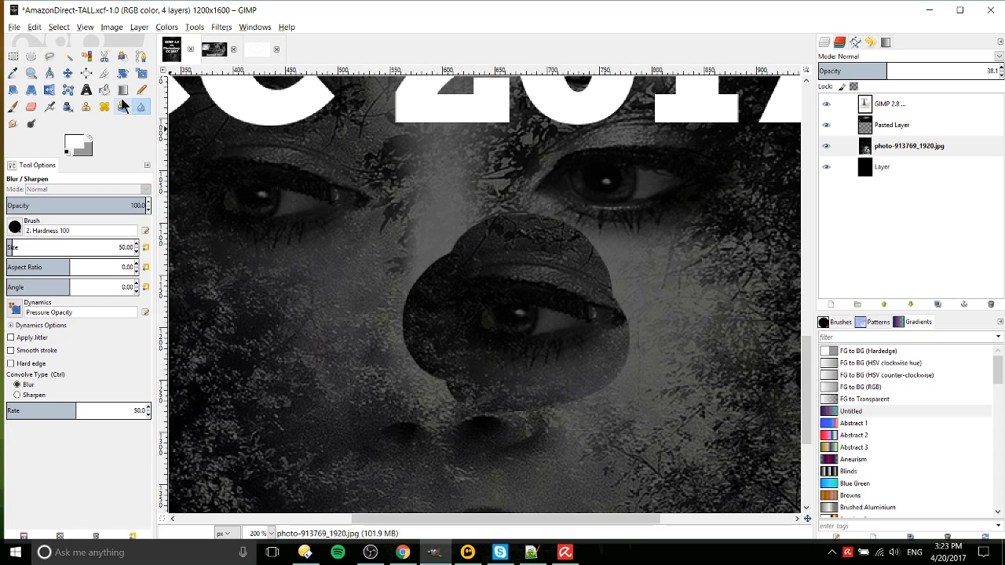
pyautogui.moveTo(321, 216); pyautogui.dragTo(388, 253)
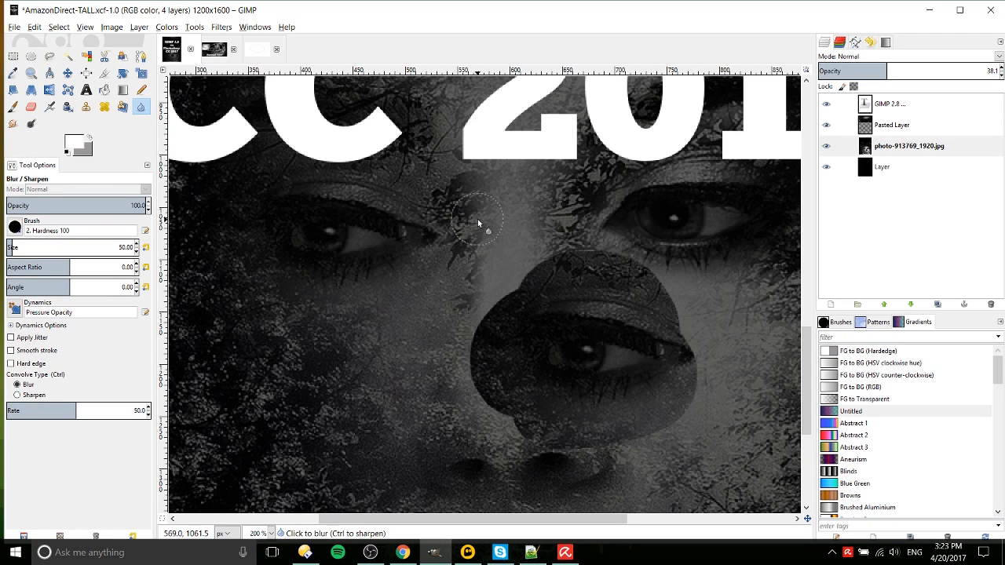
pyautogui.moveTo(472, 228); pyautogui.dragTo(424, 195)
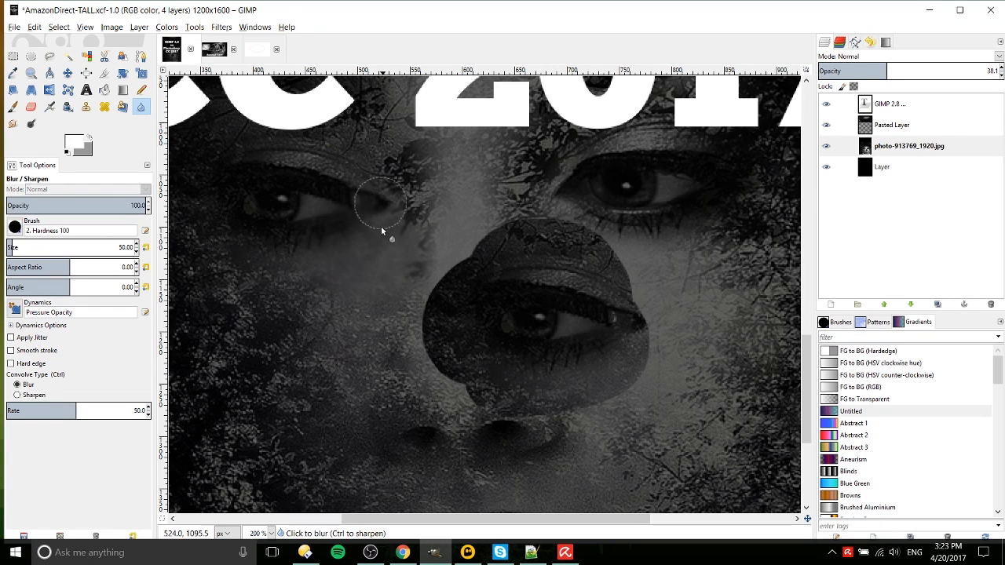
pyautogui.moveTo(381, 230)
pyautogui.mouseDown()
pyautogui.moveTo(351, 205)
pyautogui.moveTo(375, 188)
pyautogui.moveTo(328, 182)
pyautogui.moveTo(375, 218)
pyautogui.mouseUp()
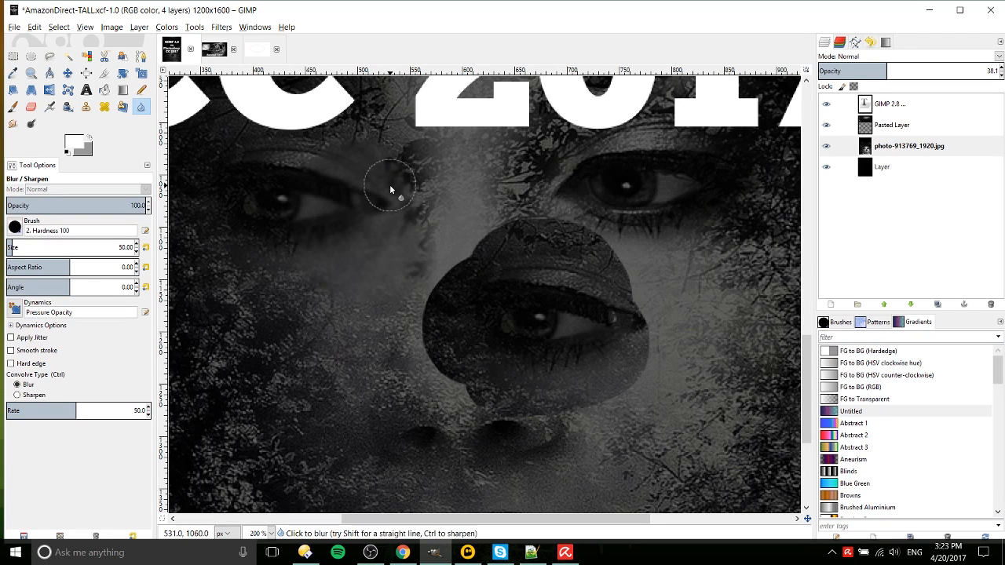
# Sharpen the skin and branches above, beside and below the inner corner of the left-hand eye at rate 50.
pyautogui.press('ctrl')
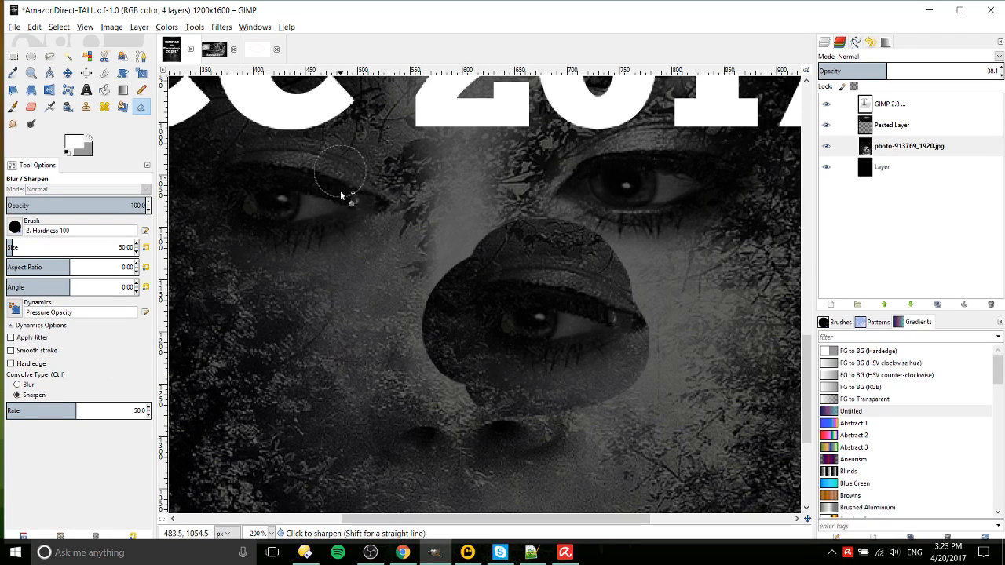
pyautogui.moveTo(395, 264)
pyautogui.mouseDown()
pyautogui.moveTo(416, 254)
pyautogui.moveTo(394, 170)
pyautogui.moveTo(381, 215)
pyautogui.mouseUp()
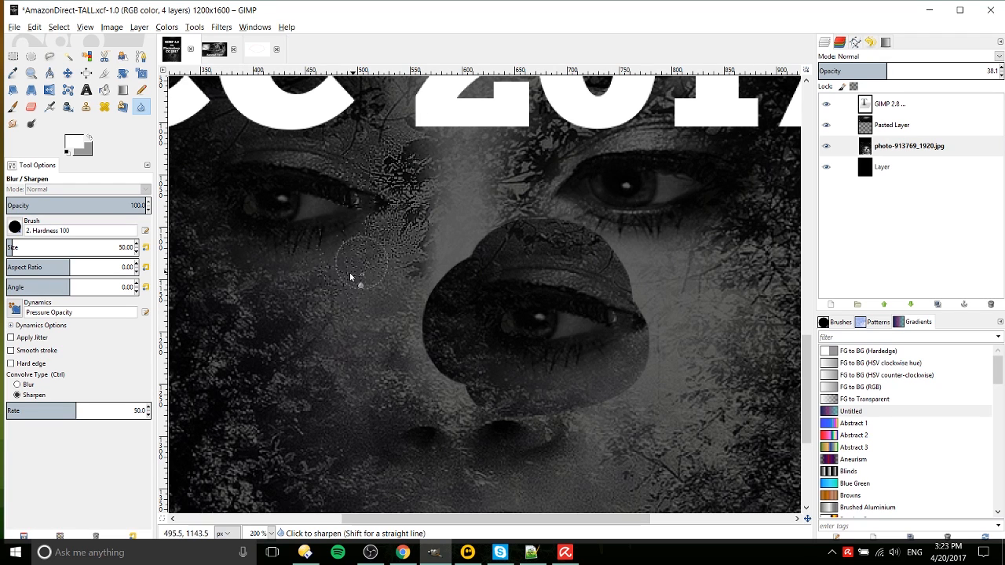
pyautogui.moveTo(351, 276)
pyautogui.mouseDown()
pyautogui.moveTo(350, 210)
pyautogui.moveTo(335, 256)
pyautogui.moveTo(359, 244)
pyautogui.mouseUp()
pyautogui.moveTo(340, 160)
pyautogui.mouseDown()
pyautogui.moveTo(379, 129)
pyautogui.moveTo(363, 143)
pyautogui.moveTo(312, 147)
pyautogui.moveTo(360, 159)
pyautogui.moveTo(436, 230)
pyautogui.moveTo(473, 224)
pyautogui.moveTo(448, 208)
pyautogui.moveTo(376, 225)
pyautogui.moveTo(402, 212)
pyautogui.moveTo(365, 216)
pyautogui.moveTo(367, 205)
pyautogui.moveTo(404, 211)
pyautogui.mouseUp()
pyautogui.hotkey('ctrl', 'z')
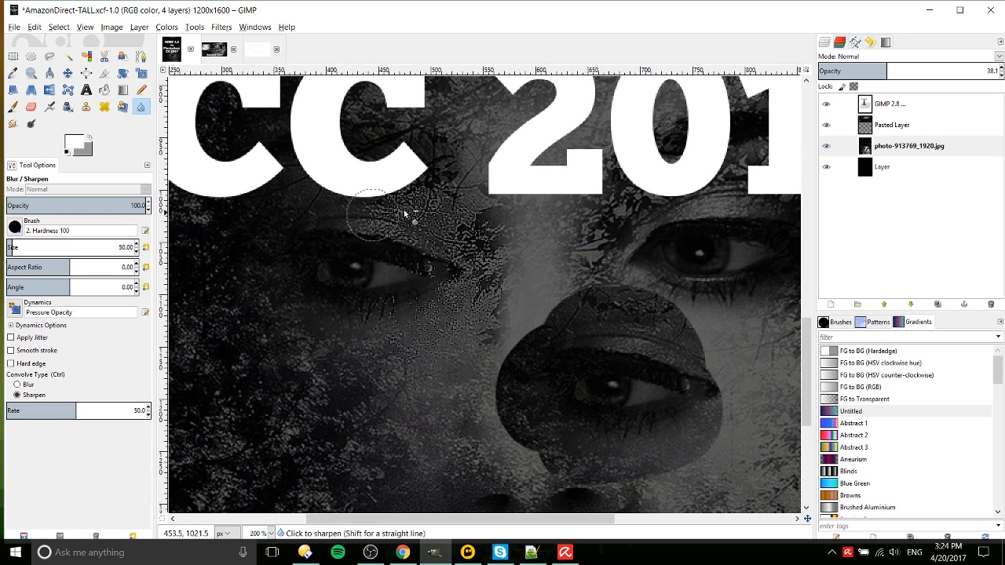
pyautogui.moveTo(460, 302); pyautogui.dragTo(446, 281)
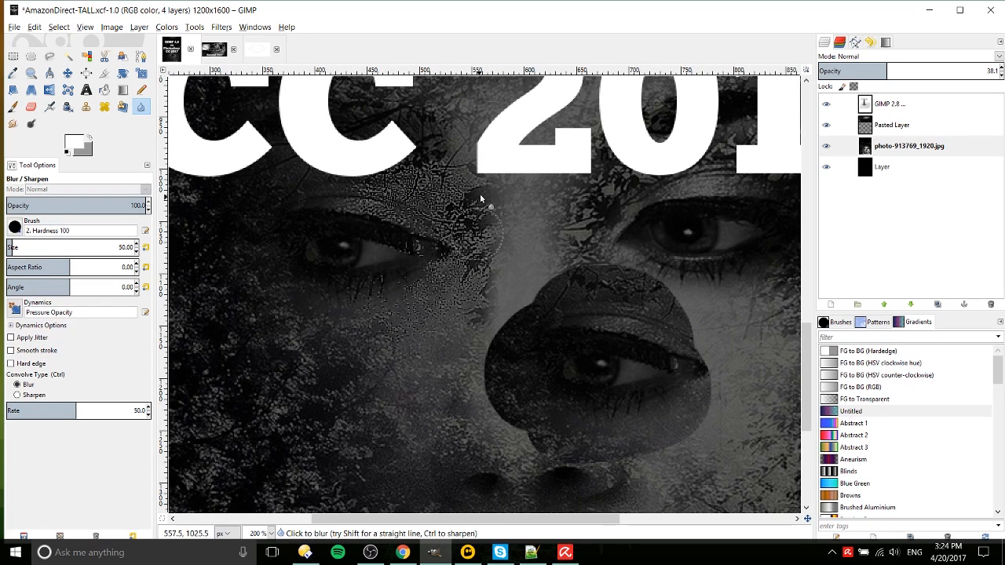
# Blur the cheek between the left-hand eye and the nose in Blur mode, then switch the tool to Sharpen.
pyautogui.click(17, 384)
pyautogui.scroll(-2, 544, 366)
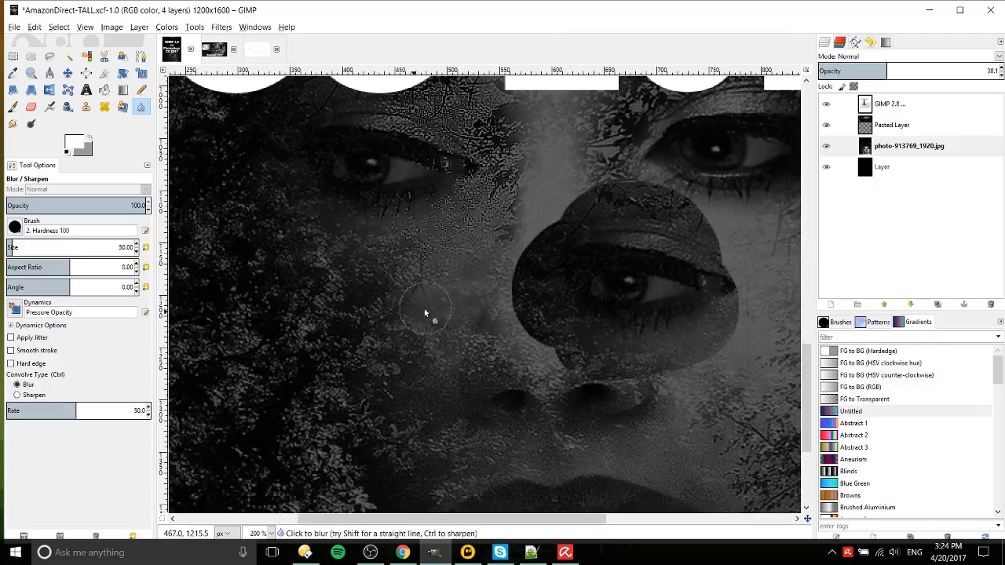
pyautogui.moveTo(425, 309); pyautogui.dragTo(457, 313)
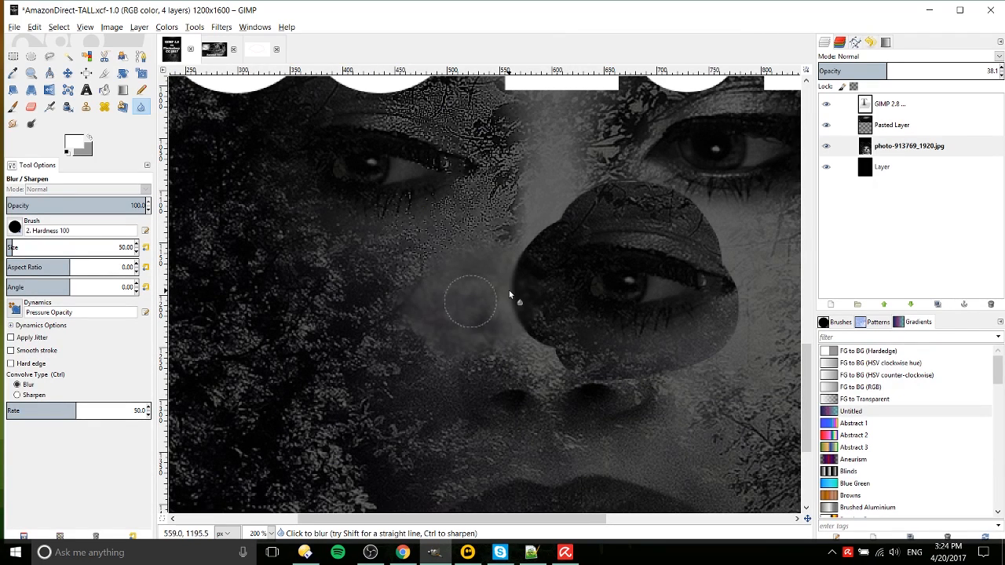
pyautogui.moveTo(480, 299); pyautogui.dragTo(457, 280)
pyautogui.press('ctrl')
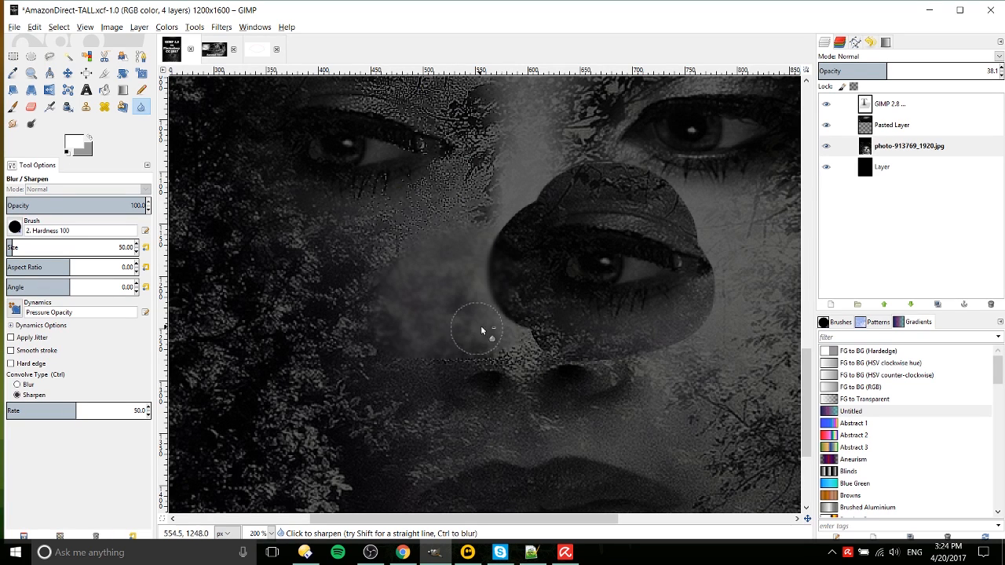
# Sharpen the skin just above the nostrils and smudge the cloned eye outwards across the right-hand cheek at rate 50.
pyautogui.moveTo(481, 326)
pyautogui.mouseDown()
pyautogui.moveTo(477, 365)
pyautogui.moveTo(447, 369)
pyautogui.moveTo(457, 381)
pyautogui.moveTo(449, 386)
pyautogui.moveTo(498, 391)
pyautogui.moveTo(472, 366)
pyautogui.moveTo(488, 364)
pyautogui.moveTo(418, 353)
pyautogui.moveTo(466, 350)
pyautogui.moveTo(455, 333)
pyautogui.moveTo(532, 350)
pyautogui.mouseUp()
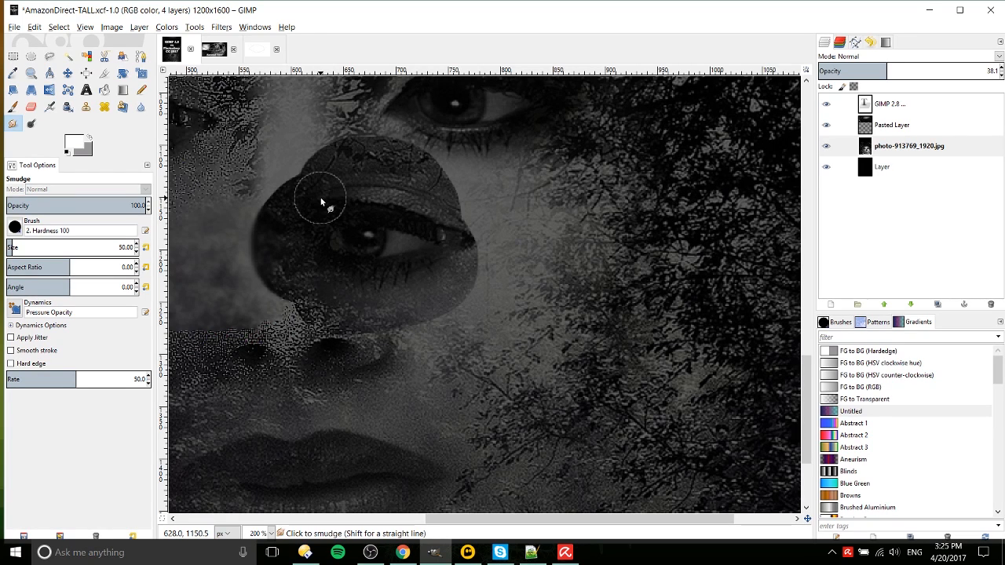
pyautogui.moveTo(328, 201)
pyautogui.mouseDown()
pyautogui.moveTo(396, 221)
pyautogui.moveTo(596, 245)
pyautogui.mouseUp()
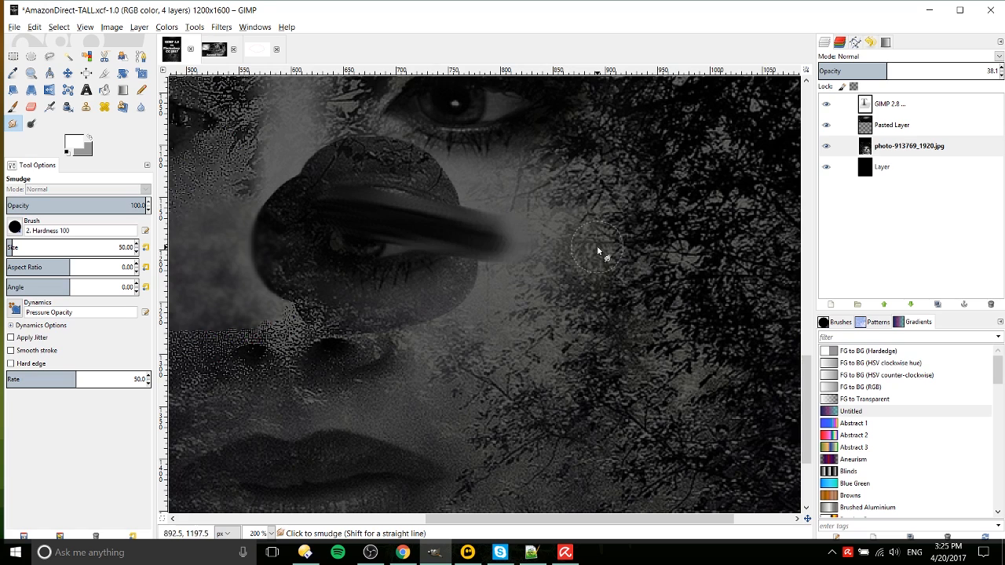
pyautogui.moveTo(342, 238); pyautogui.dragTo(557, 282)
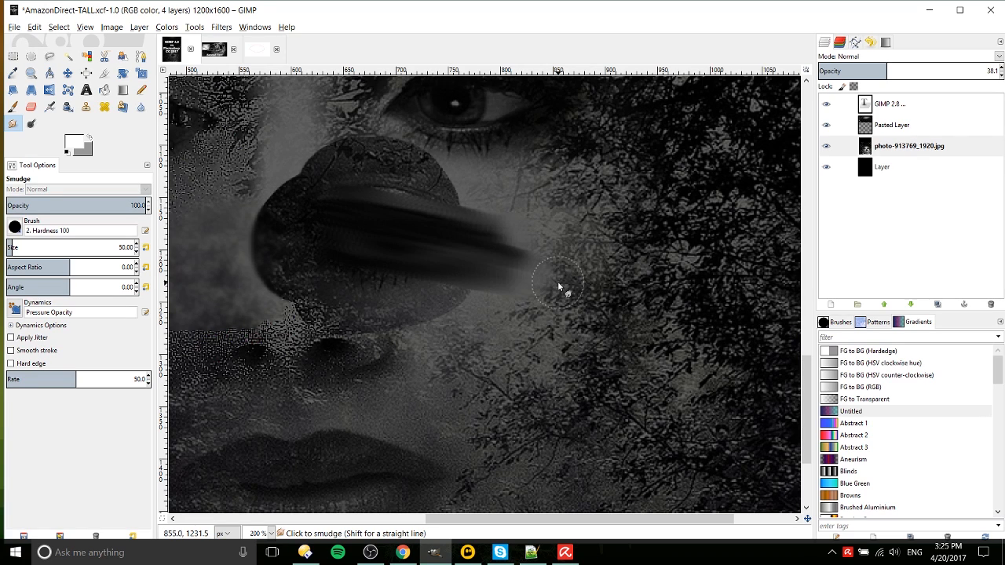
pyautogui.scroll(-1, 545, 217)
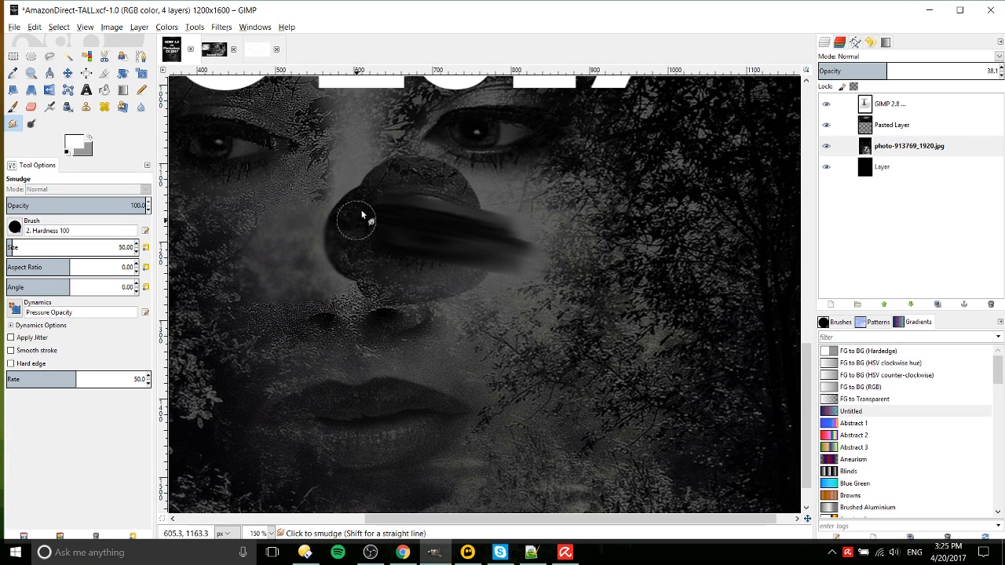
pyautogui.scroll(-3, 361, 213)
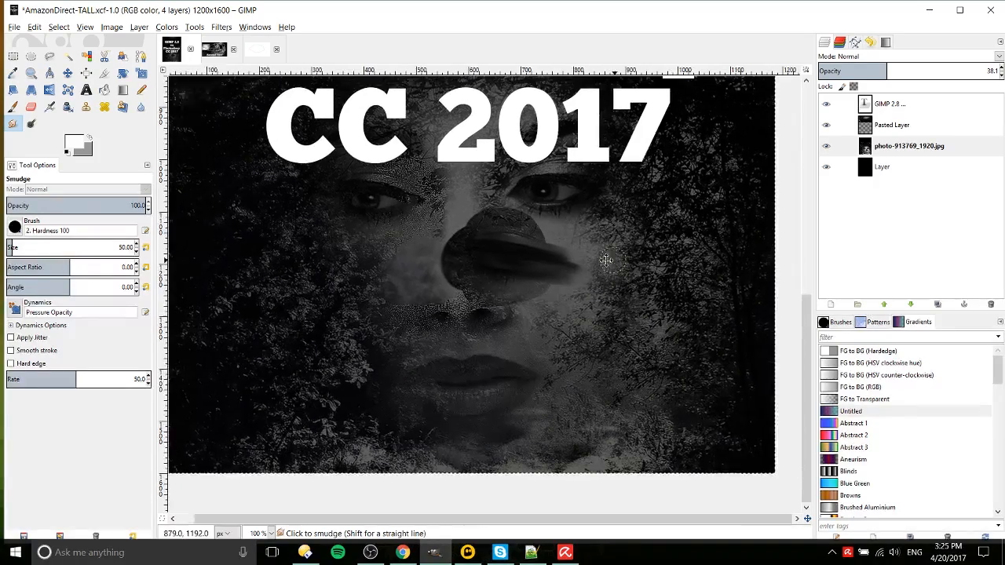
pyautogui.scroll(2, 579, 270)
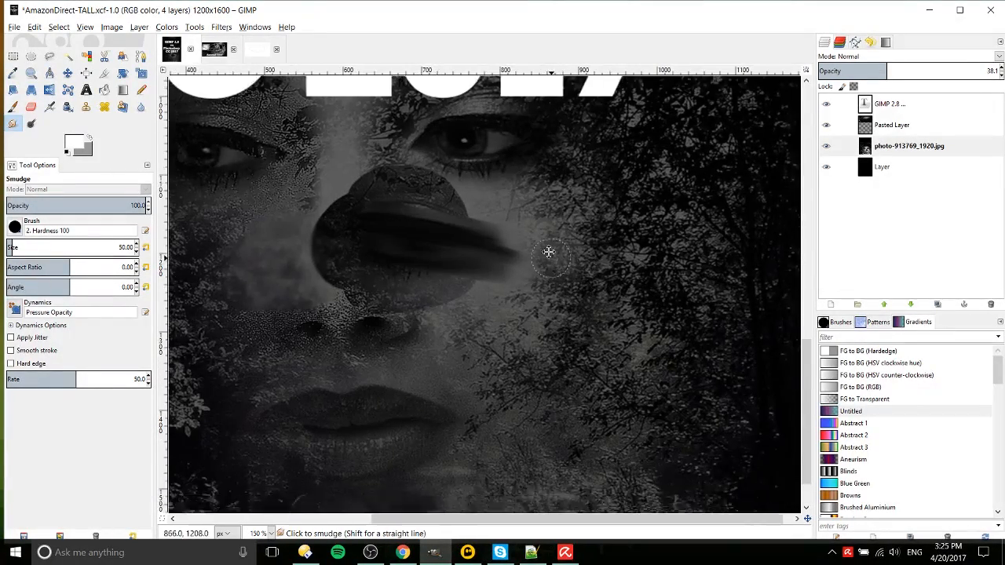
pyautogui.moveTo(548, 252); pyautogui.dragTo(540, 230)
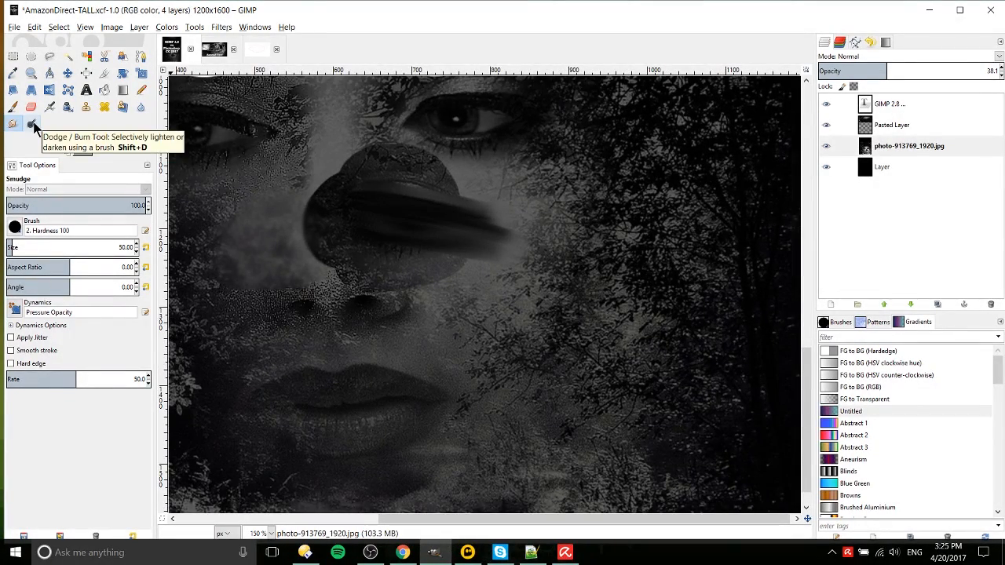
# Dodge the midtones of the left-hand eye on the photo-913769_1920.jpg layer at exposure 50.
pyautogui.click(33, 126)
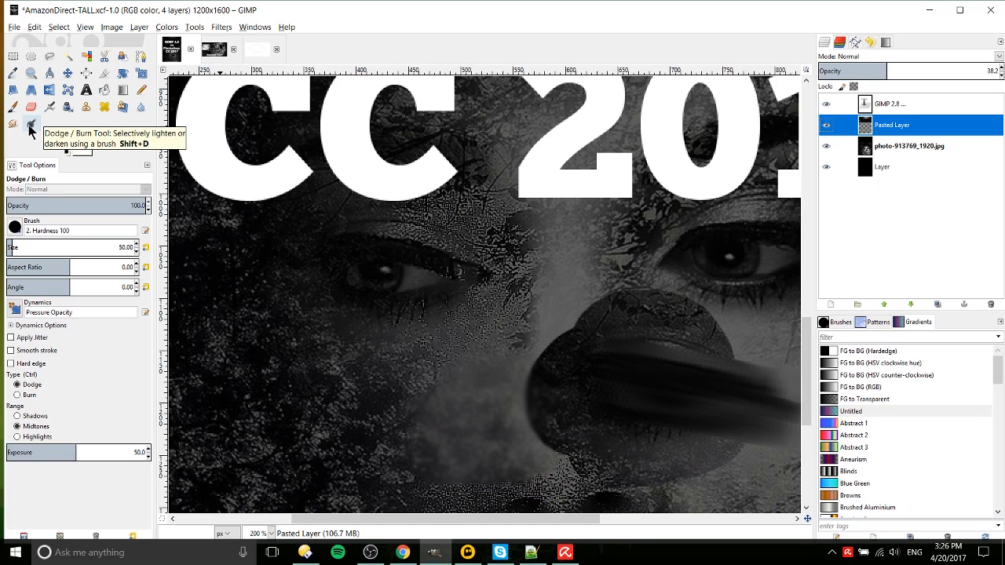
pyautogui.click(903, 146)
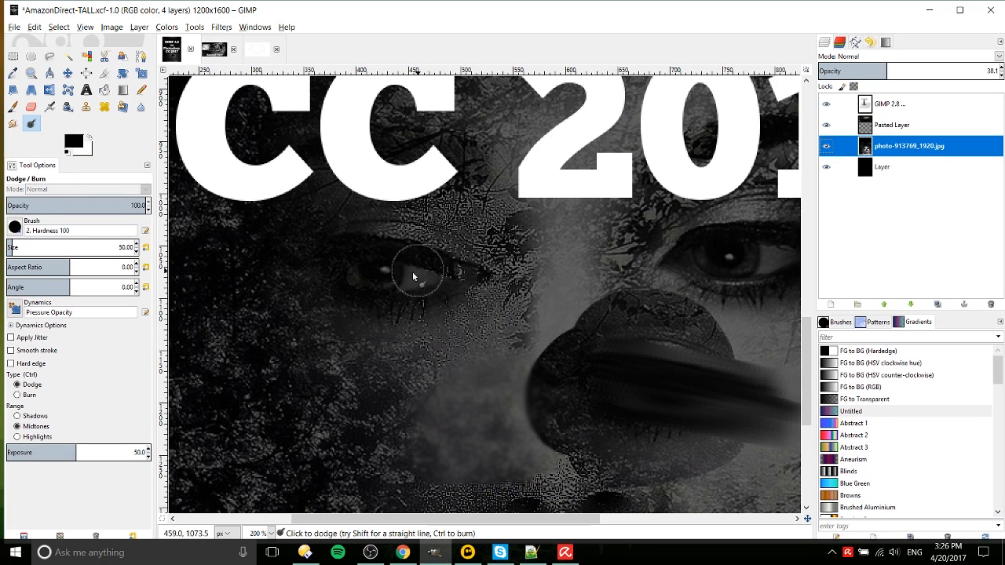
pyautogui.moveTo(350, 272)
pyautogui.mouseDown()
pyautogui.moveTo(425, 283)
pyautogui.moveTo(412, 255)
pyautogui.moveTo(336, 275)
pyautogui.mouseUp()
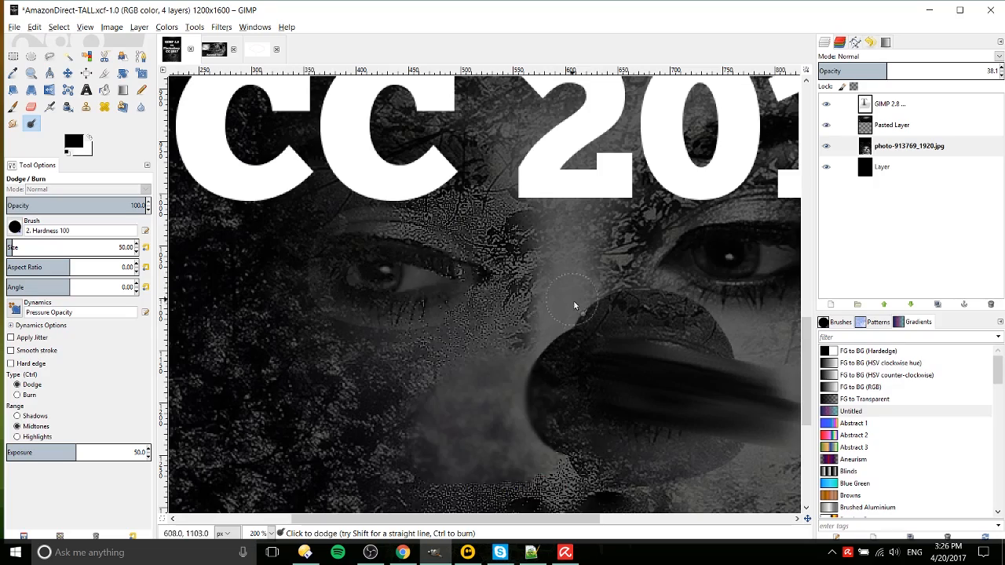
pyautogui.scroll(-3, 550, 290)
pyautogui.keyDown('ctrl'); pyautogui.scroll(-1, 489, 224); pyautogui.keyUp('ctrl')
pyautogui.keyDown('ctrl'); pyautogui.scroll(-1, 488, 225); pyautogui.keyUp('ctrl')
pyautogui.scroll(3, 511, 260)
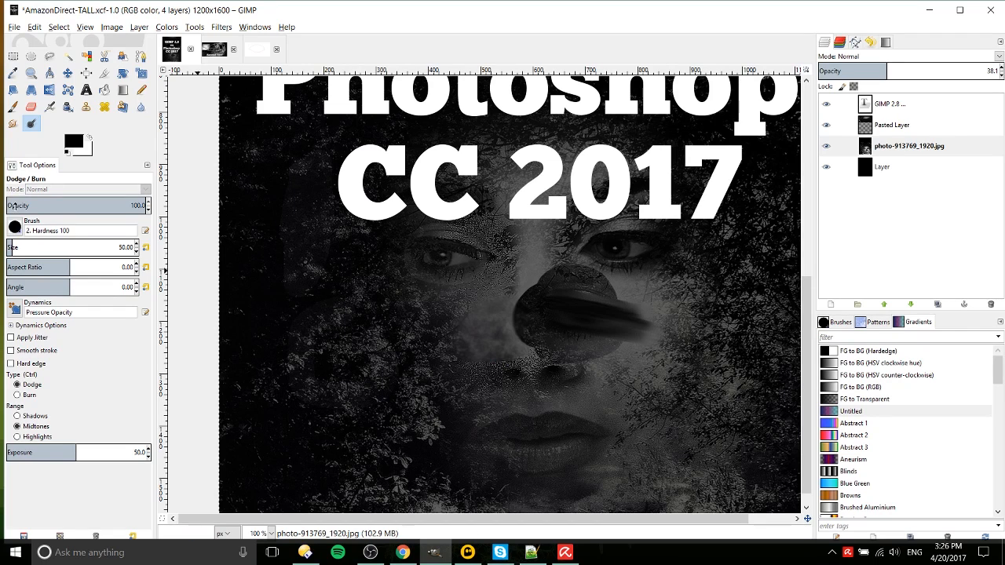
# Burn the midtones of the lips with the Dodge / Burn tool at exposure 50.
pyautogui.click(30, 397)
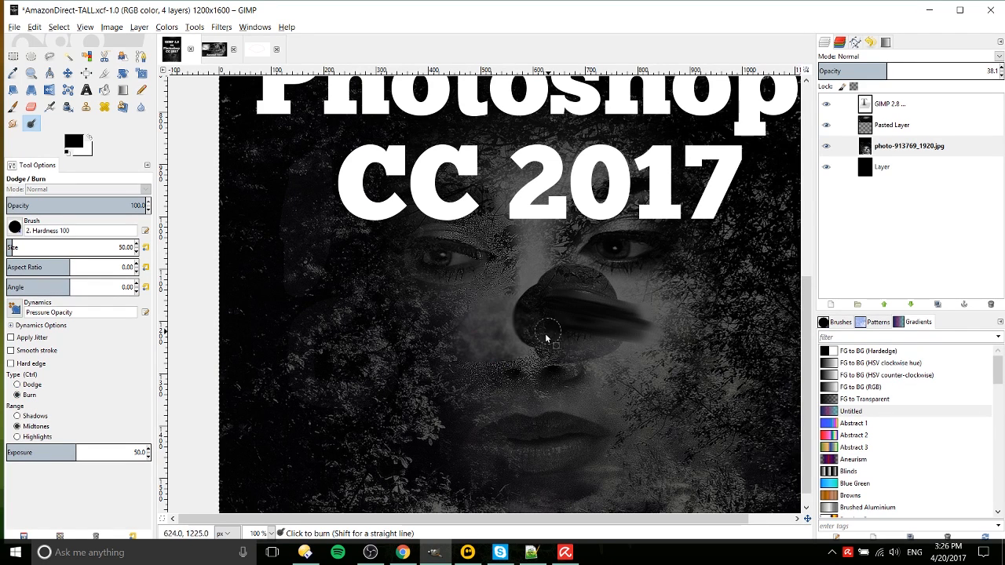
pyautogui.scroll(1, 559, 340)
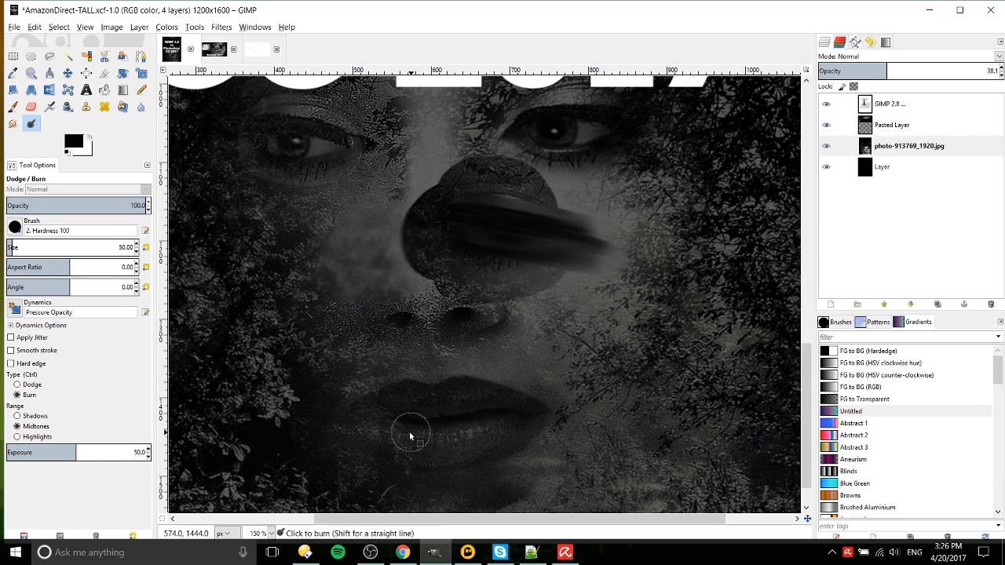
pyautogui.moveTo(383, 437)
pyautogui.mouseDown()
pyautogui.moveTo(477, 445)
pyautogui.moveTo(430, 440)
pyautogui.moveTo(525, 420)
pyautogui.moveTo(474, 400)
pyautogui.moveTo(423, 407)
pyautogui.moveTo(409, 397)
pyautogui.moveTo(358, 426)
pyautogui.moveTo(427, 456)
pyautogui.moveTo(421, 436)
pyautogui.moveTo(463, 443)
pyautogui.moveTo(519, 417)
pyautogui.moveTo(454, 436)
pyautogui.mouseUp()
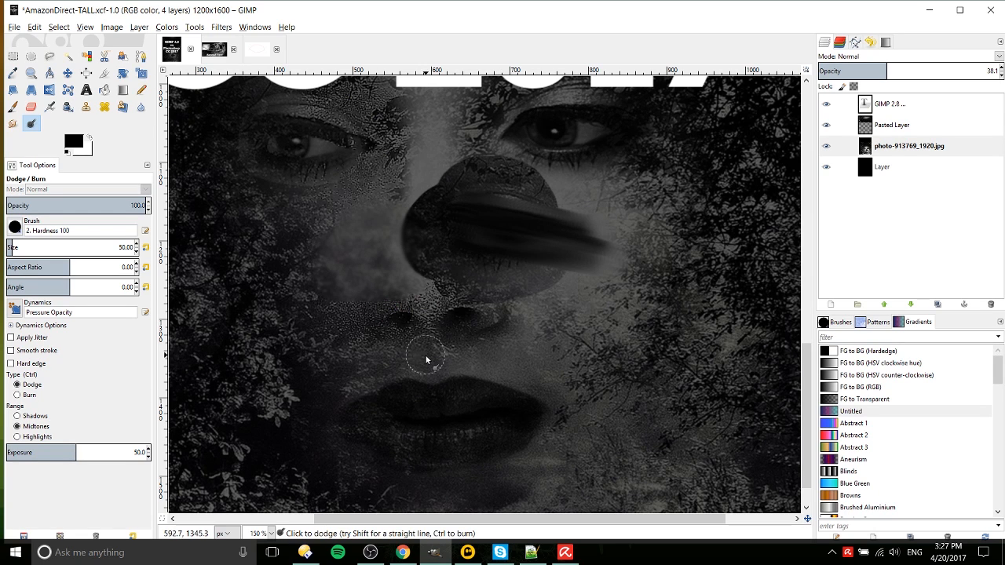
# Dodge the midtones of the skin around the mouth and on the chin at exposure 50.
pyautogui.moveTo(426, 358)
pyautogui.mouseDown()
pyautogui.moveTo(545, 376)
pyautogui.moveTo(567, 384)
pyautogui.moveTo(569, 408)
pyautogui.moveTo(558, 389)
pyautogui.moveTo(556, 430)
pyautogui.moveTo(533, 460)
pyautogui.moveTo(398, 496)
pyautogui.mouseUp()
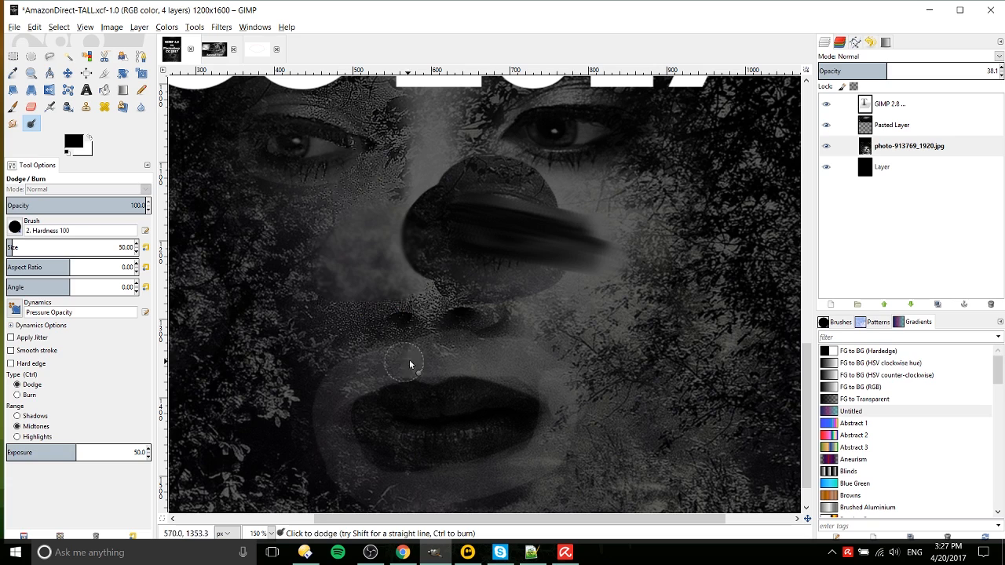
pyautogui.scroll(-1, 474, 361)
pyautogui.scroll(1, 474, 361)
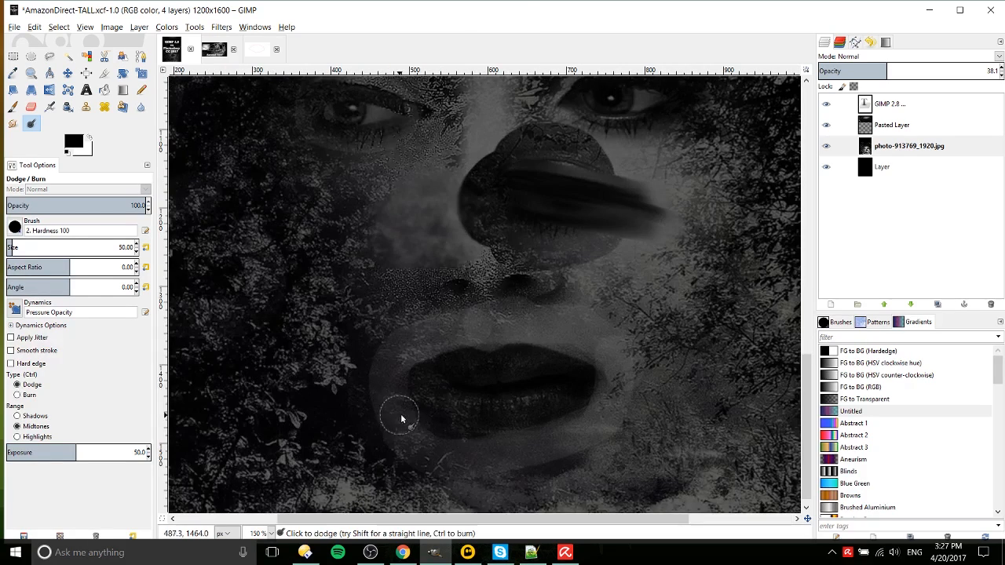
pyautogui.moveTo(403, 414)
pyautogui.mouseDown()
pyautogui.moveTo(437, 448)
pyautogui.moveTo(505, 458)
pyautogui.mouseUp()
pyautogui.scroll(-2, 567, 299)
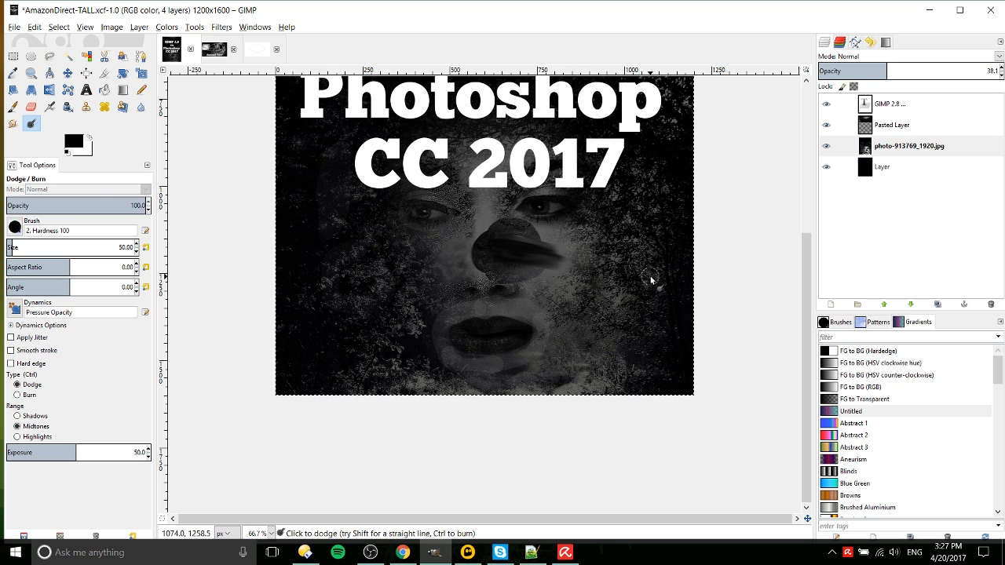
pyautogui.scroll(1, 471, 306)
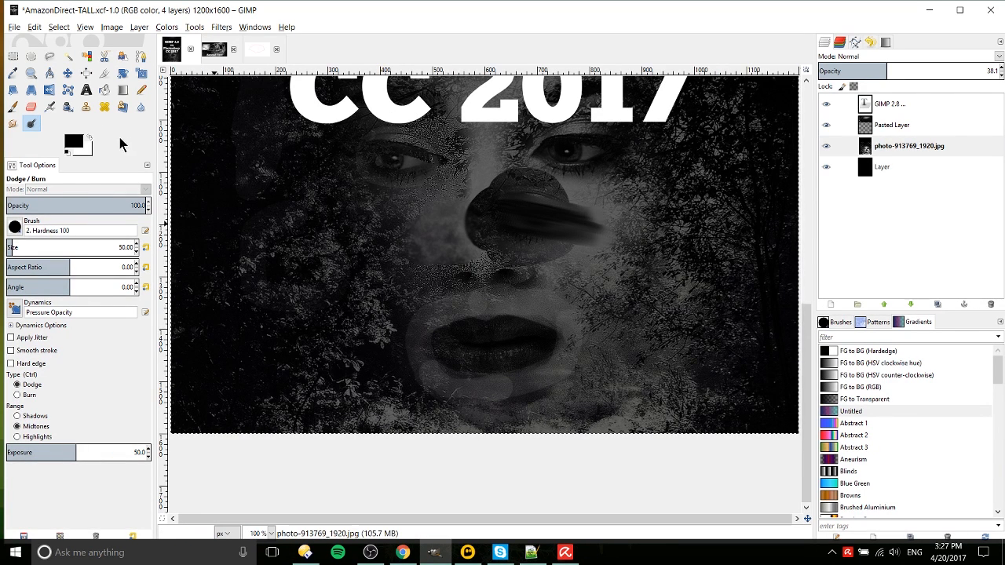
pyautogui.scroll(-2, 672, 291)
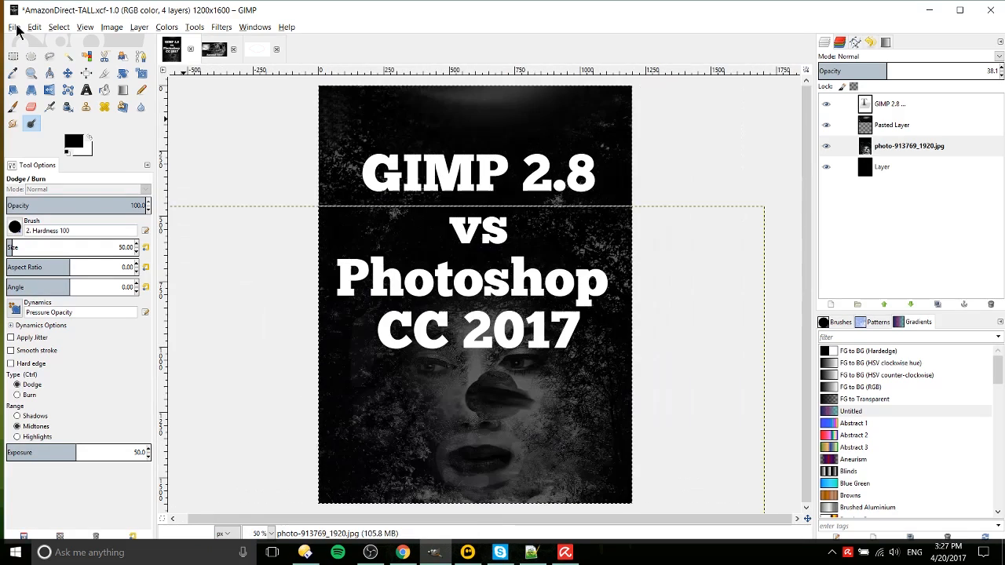
pyautogui.click(14, 28)
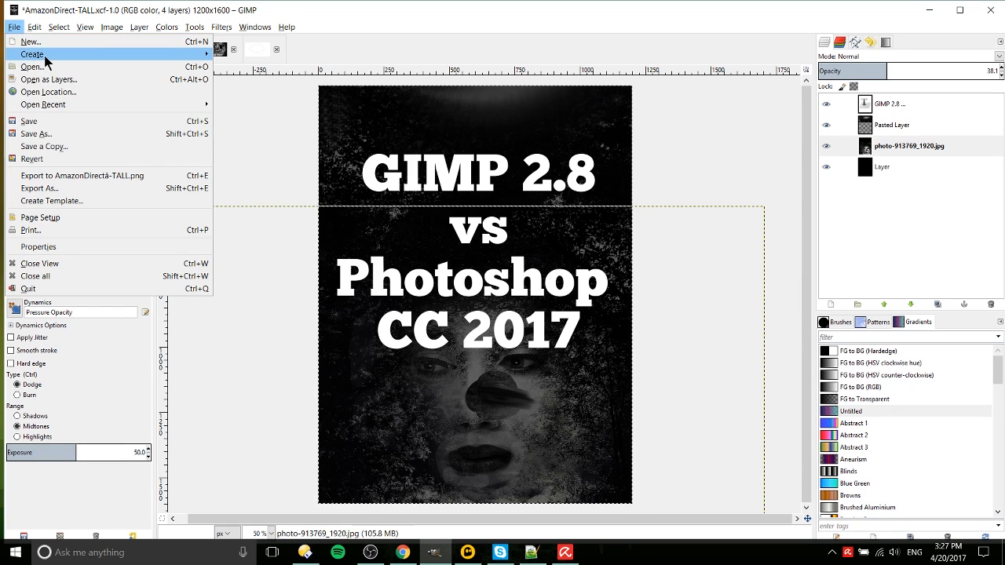
pyautogui.moveTo(43, 55)
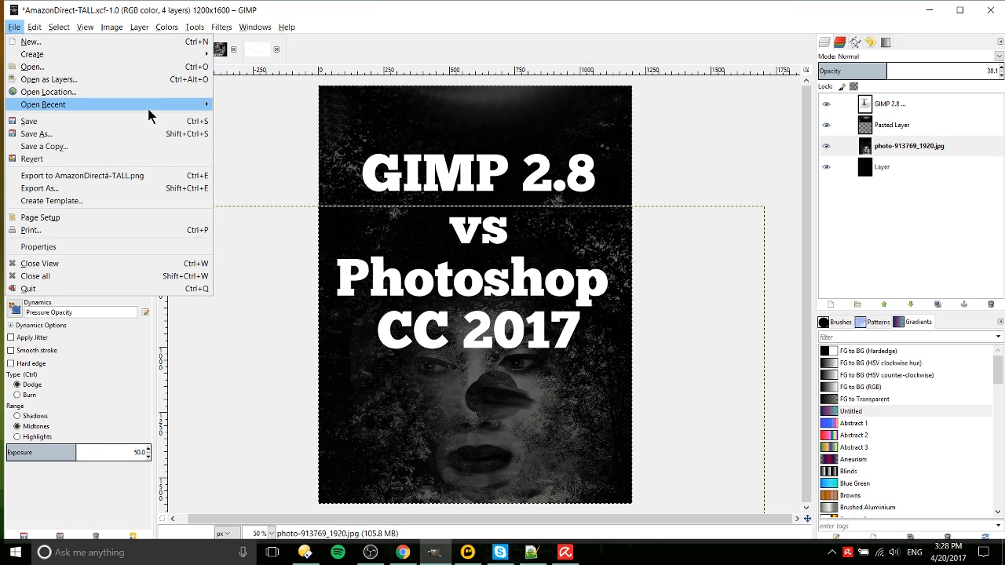
pyautogui.moveTo(151, 112)
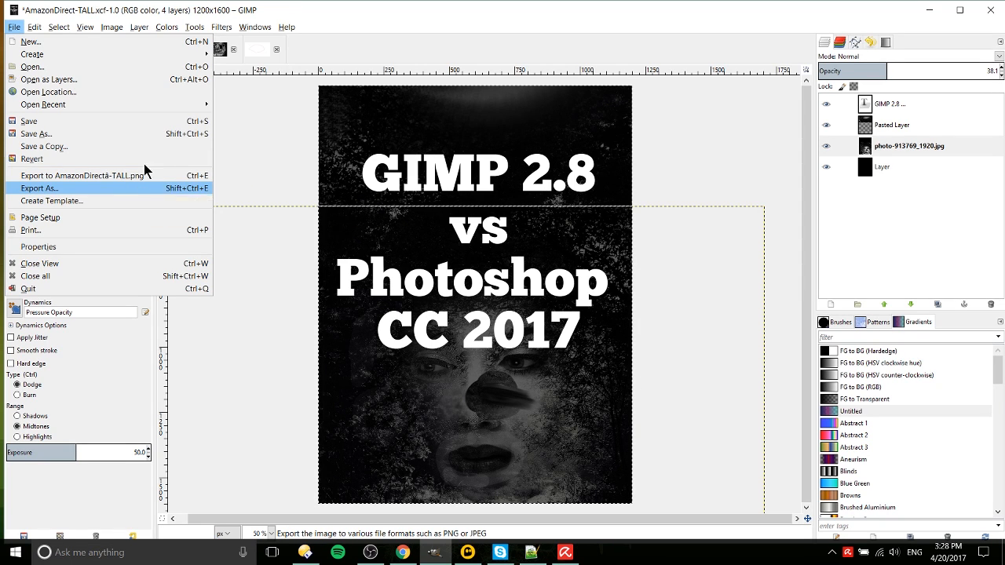
pyautogui.click(59, 27)
pyautogui.click(101, 13)
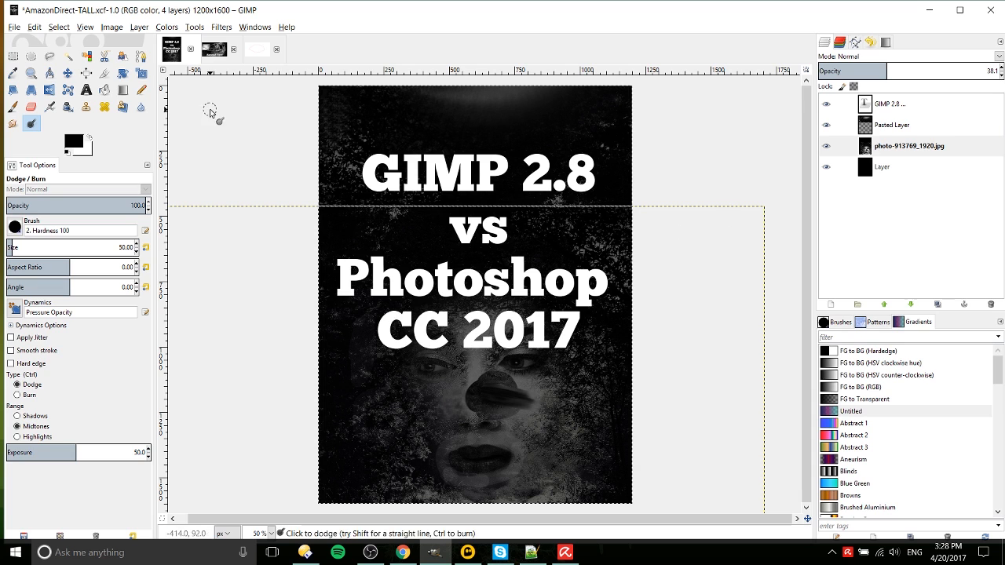
# Open the Export Image dialog and look through the list of available export file formats.
pyautogui.click(14, 28)
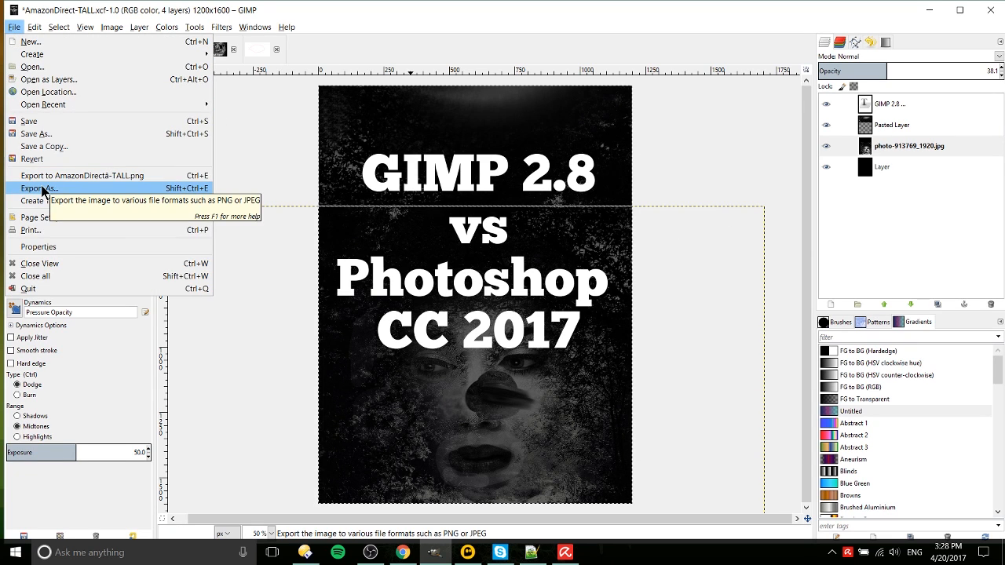
pyautogui.click(154, 189)
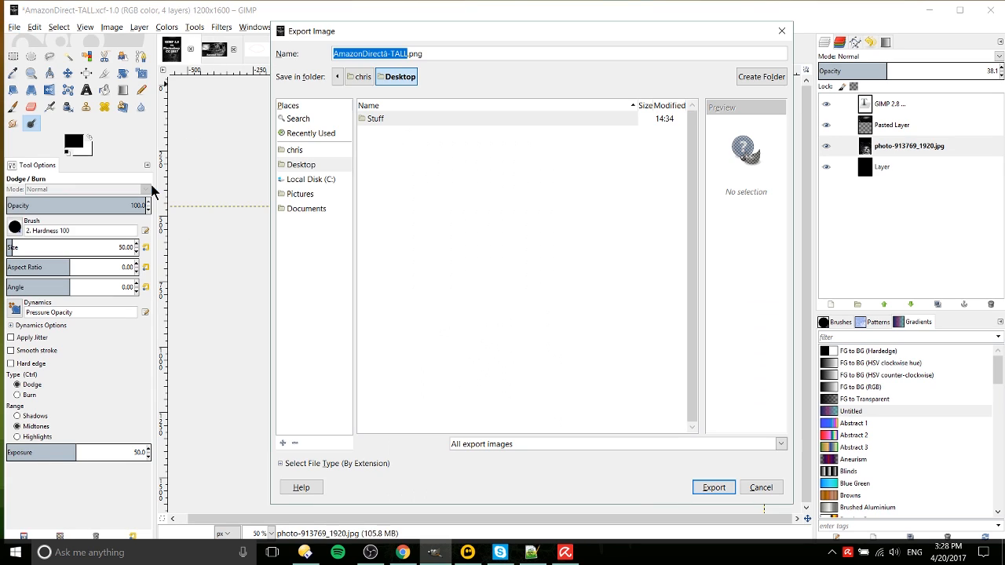
pyautogui.click(528, 447)
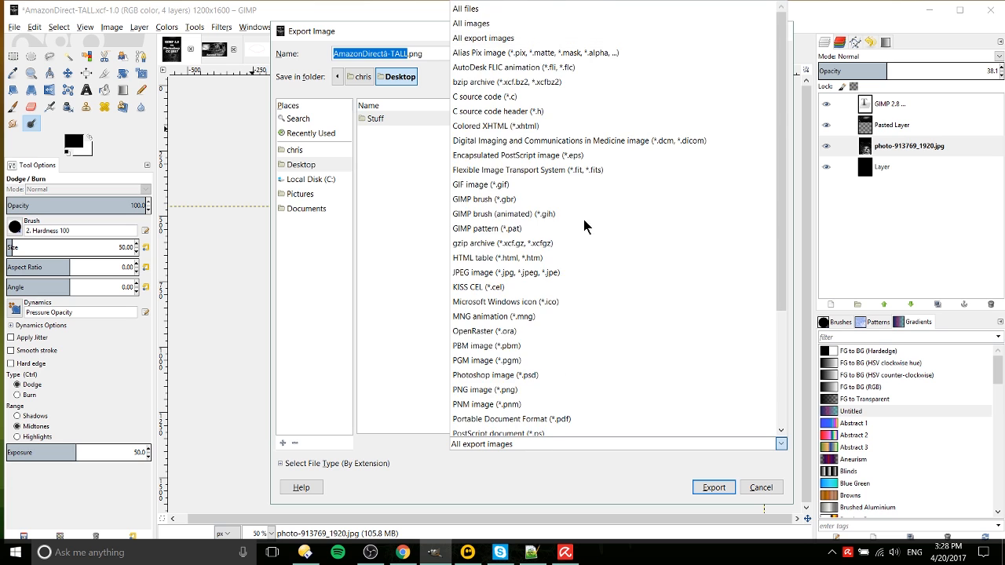
pyautogui.scroll(-5, 583, 212)
pyautogui.click(630, 451)
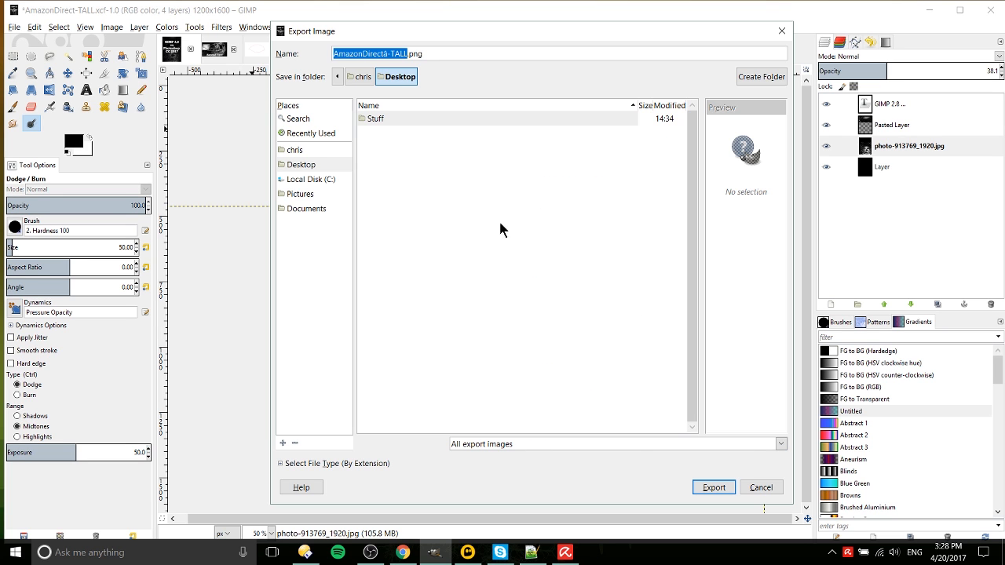
# Try changing the export file name's extension to jpg and close the export dialog without exporting.
pyautogui.click(409, 54)
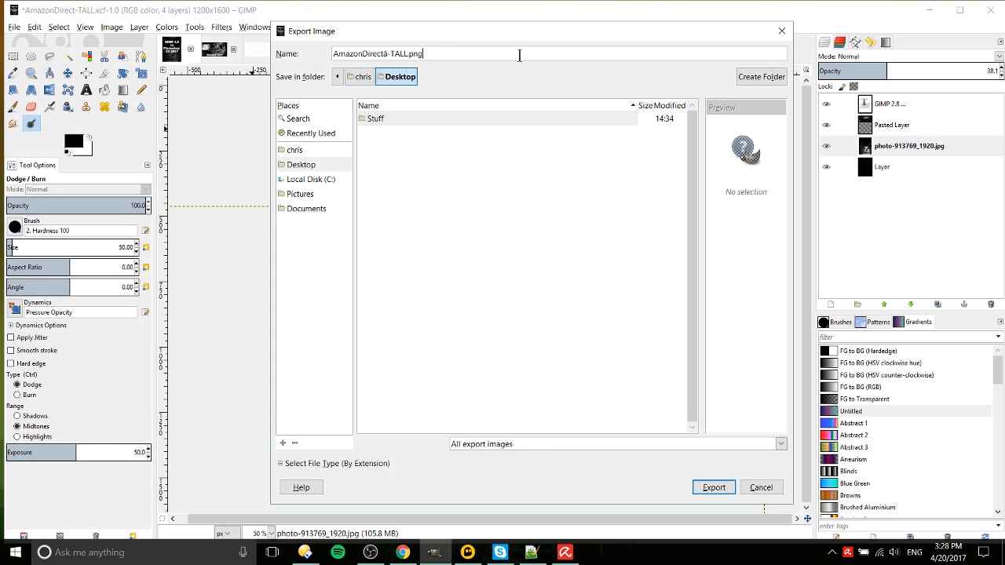
pyautogui.press('BackSpace')
pyautogui.press('BackSpace')
pyautogui.press('BackSpace')
pyautogui.write('jpg')
pyautogui.press('BackSpace')
pyautogui.hotkey('ctrl', 'a')
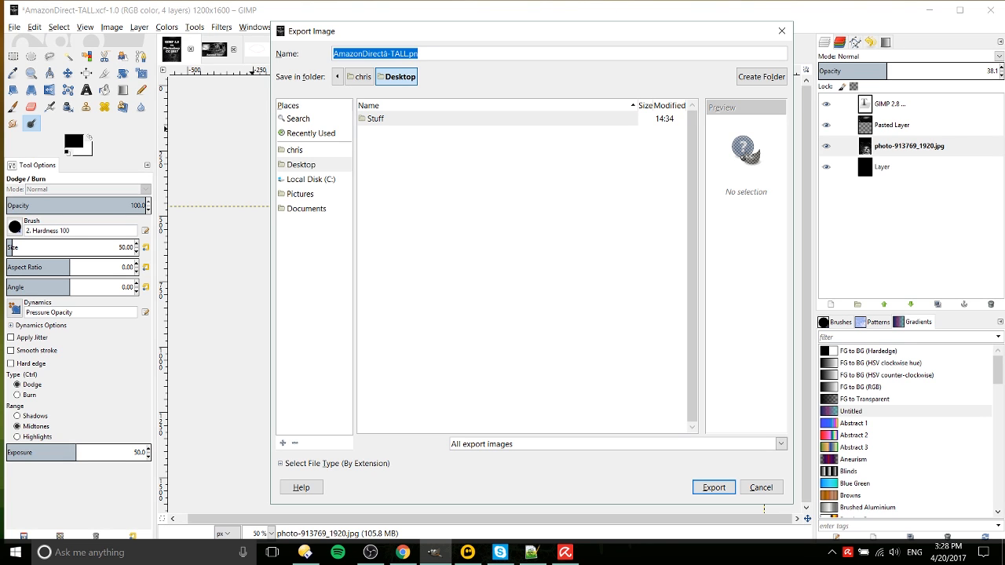
pyautogui.click(781, 30)
pyautogui.click(15, 29)
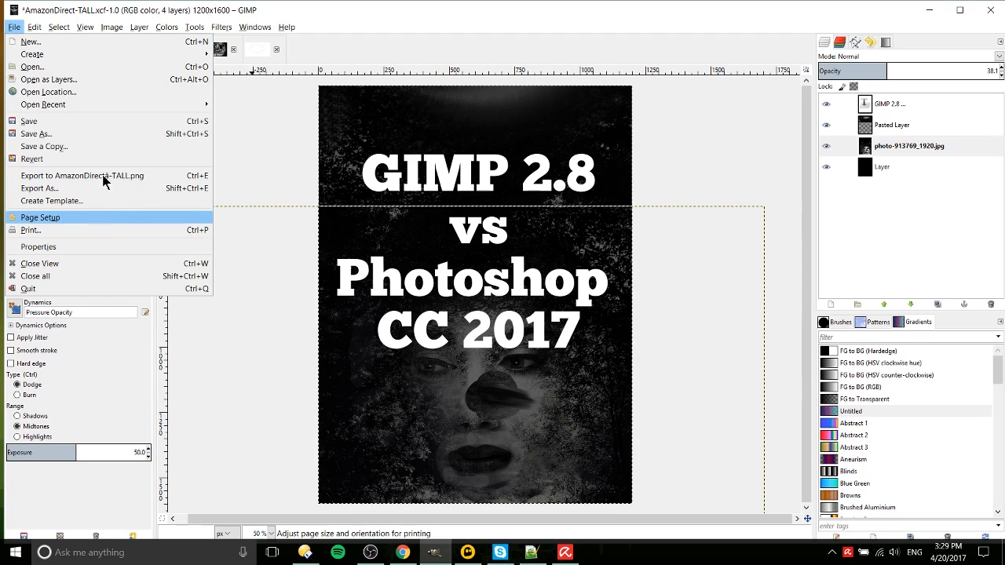
pyautogui.moveTo(30, 22)
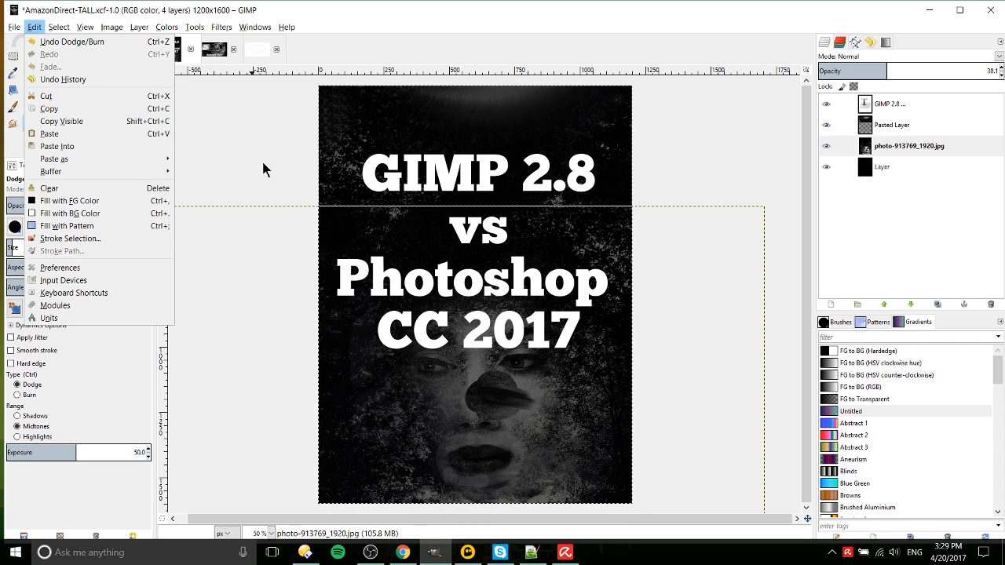
pyautogui.click(353, 191)
# Select a rectangle about 634 × 592 px over the middle of the "GIMP 2.8 vs Photoshop" title.
pyautogui.click(12, 56)
pyautogui.moveTo(378, 126); pyautogui.dragTo(543, 281)
# Try cutting the rectangular selection from the photo layer, and undo the cut.
pyautogui.click(32, 29)
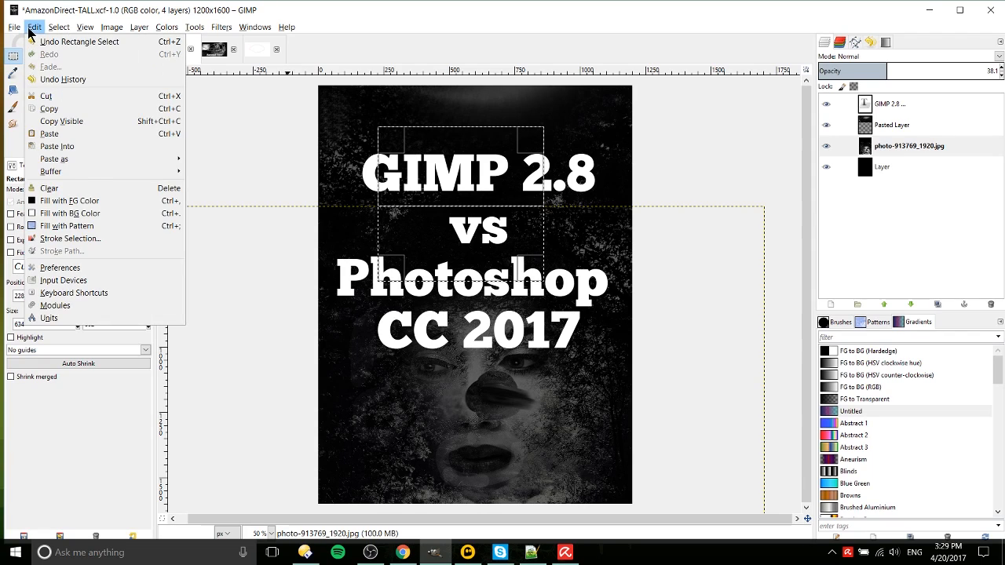
pyautogui.click(31, 30)
pyautogui.hotkey('ctrl', 'x')
pyautogui.hotkey('ctrl', 'z')
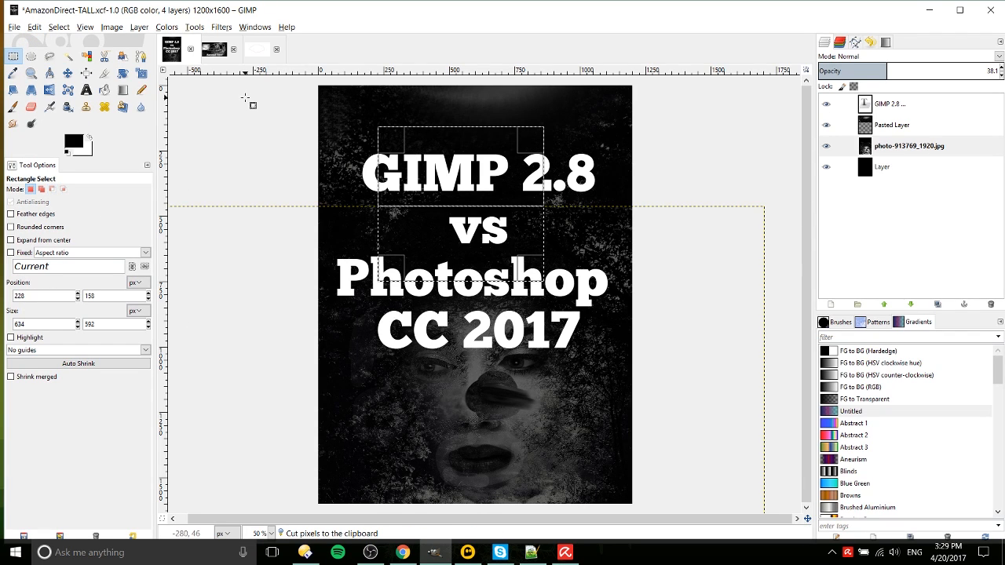
# Cut the selected rectangular area out of the photo-913769_1920.jpg layer.
pyautogui.click(35, 27)
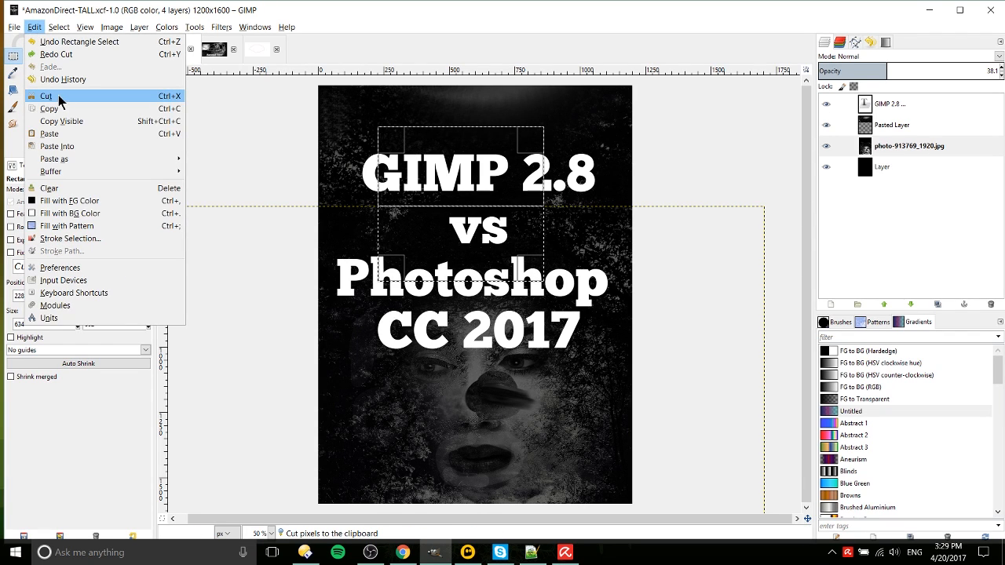
pyautogui.click(175, 97)
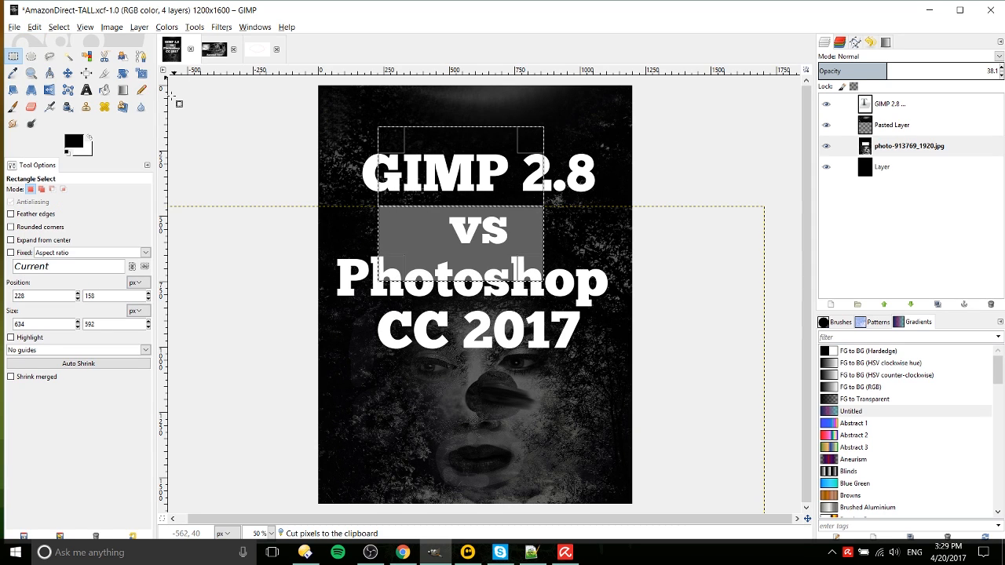
# Copy the selected rectangular area of the photo-913769_1920.jpg layer and clear the selection.
pyautogui.click(41, 29)
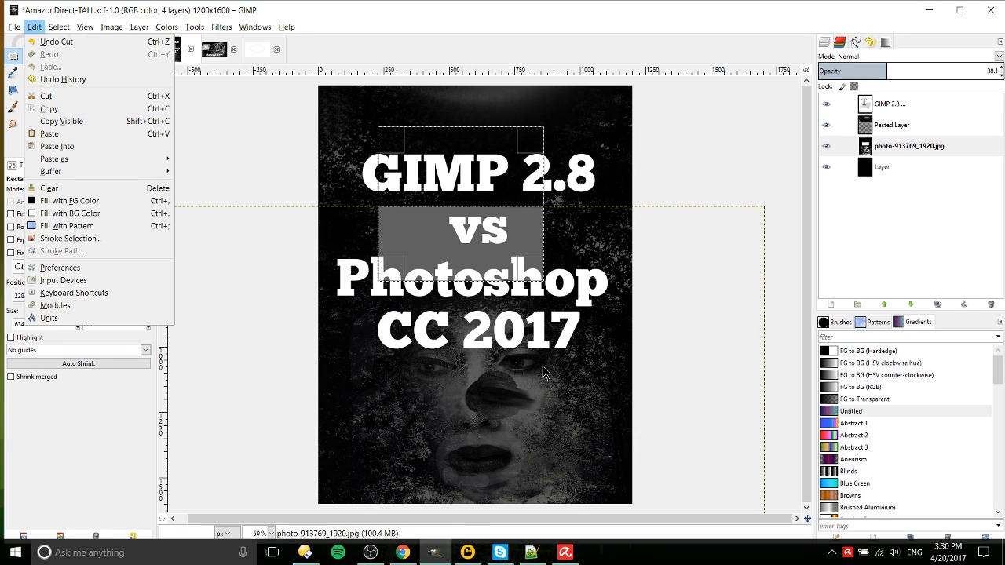
pyautogui.click(100, 112)
pyautogui.click(386, 353)
# Paste the copied area onto the lower part of the photo-913769_1920.jpg layer and anchor the floating selection.
pyautogui.click(35, 27)
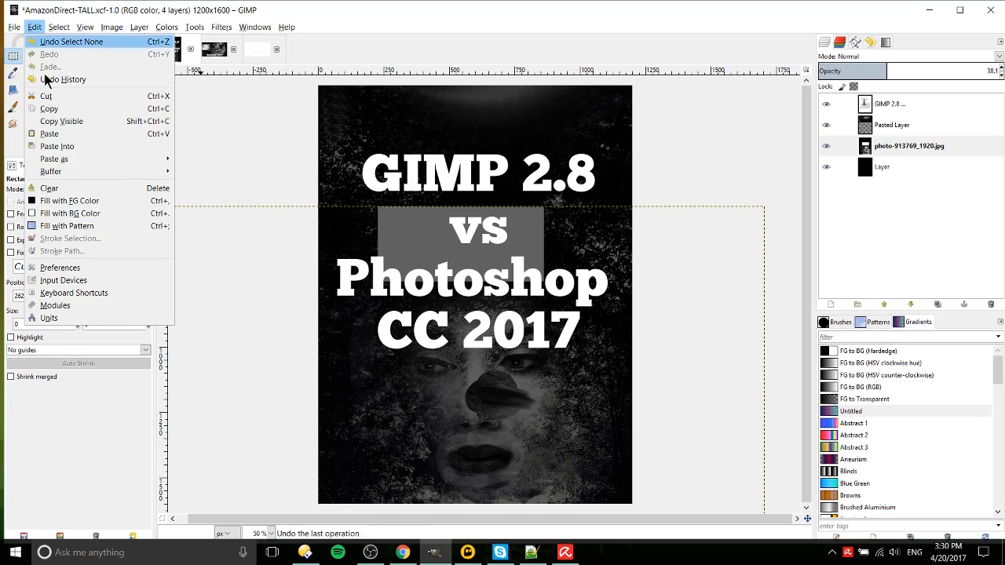
pyautogui.click(68, 134)
pyautogui.moveTo(455, 404); pyautogui.dragTo(502, 357)
pyautogui.click(607, 331)
pyautogui.hotkey('ctrl', 'v')
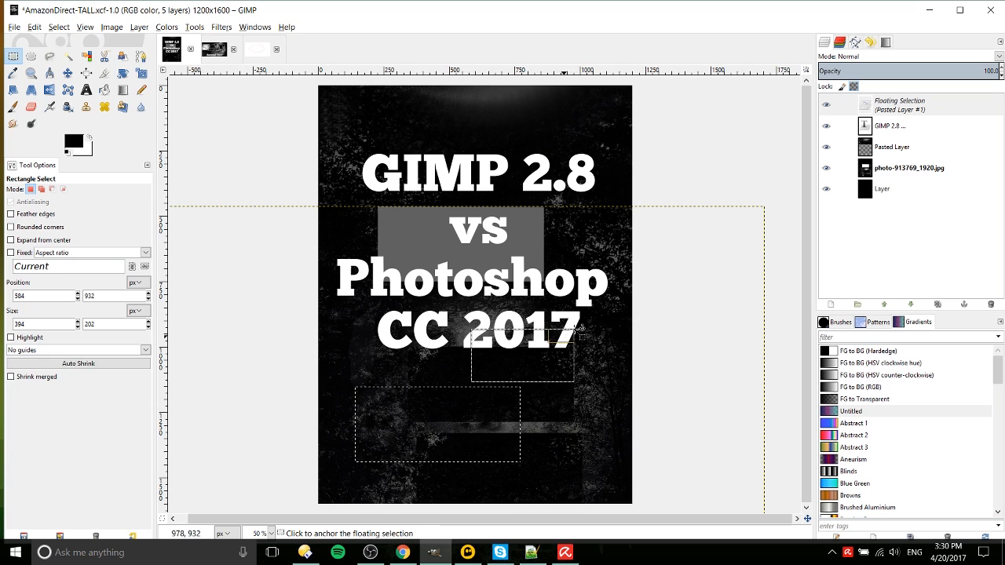
pyautogui.click(621, 320)
# Show the named buffers list with the Paste Named command and widen the dock that contains it.
pyautogui.click(36, 31)
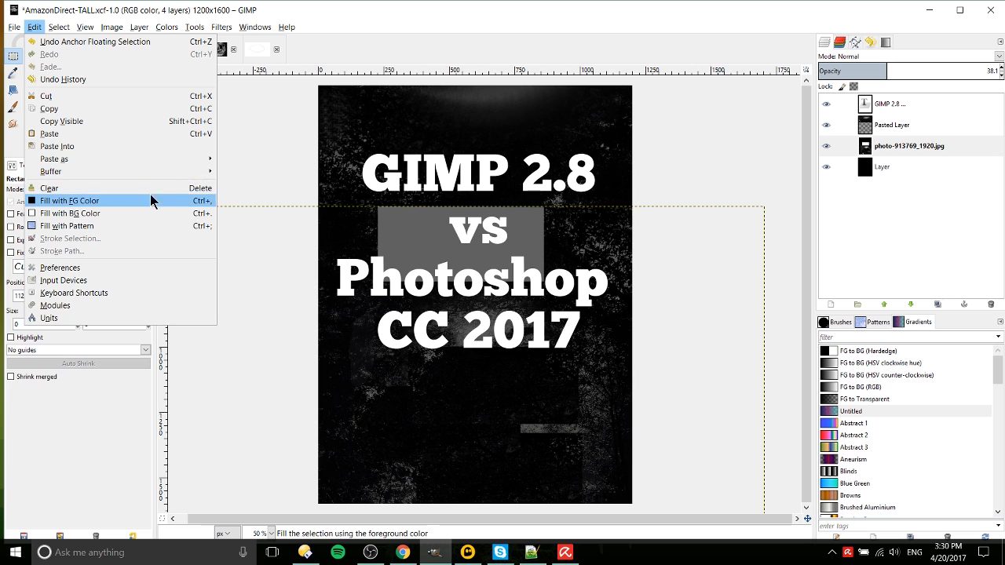
pyautogui.moveTo(193, 170)
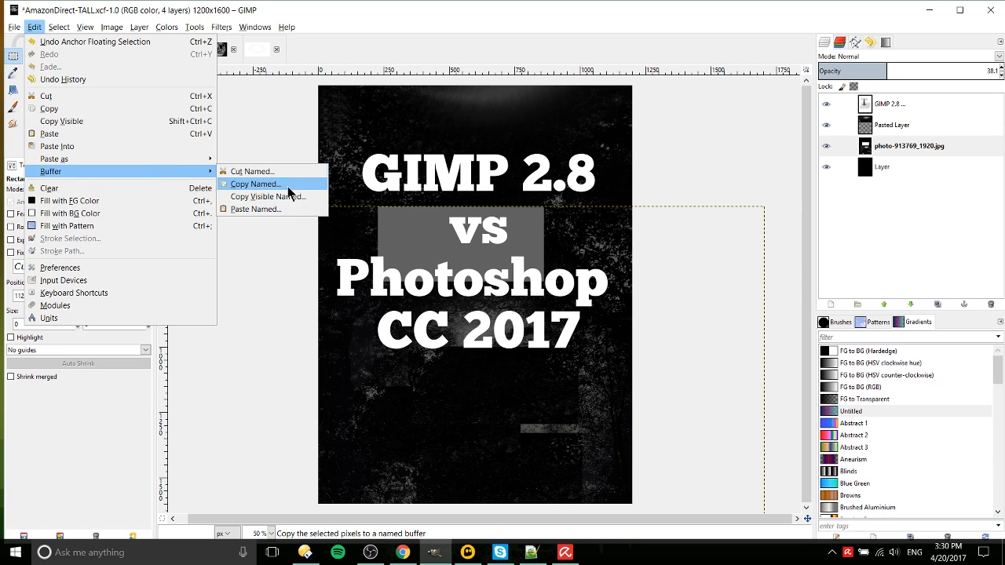
pyautogui.click(296, 214)
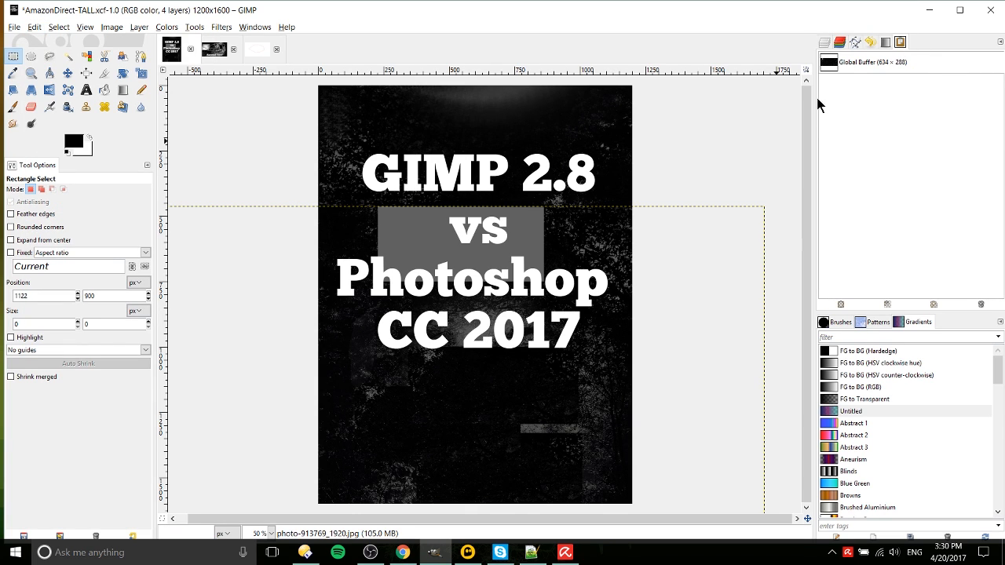
pyautogui.moveTo(817, 104); pyautogui.dragTo(778, 104)
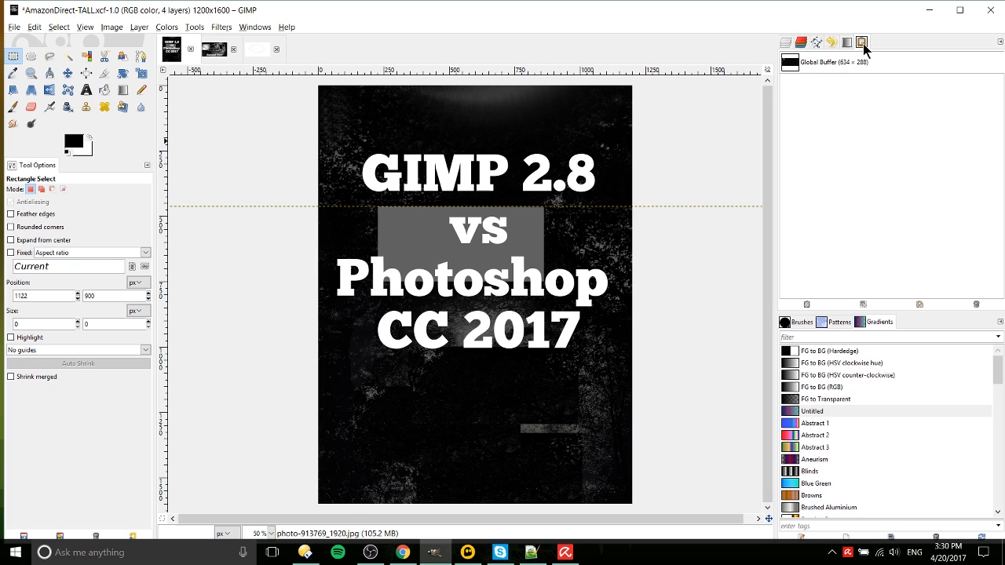
# Find the Buffers dialog among the available dockable dialogs, without opening another one.
pyautogui.click(254, 27)
pyautogui.moveTo(256, 54)
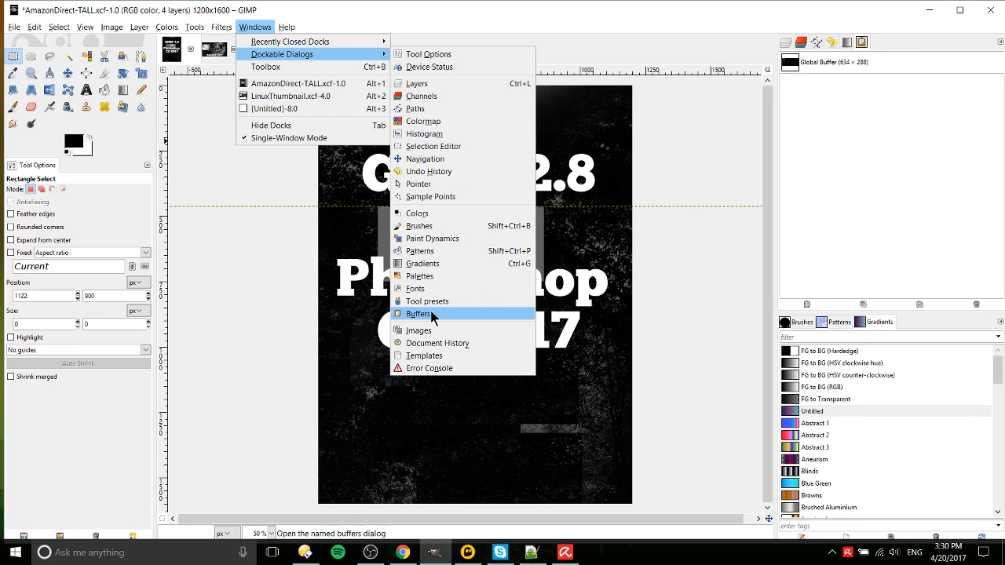
pyautogui.click(817, 136)
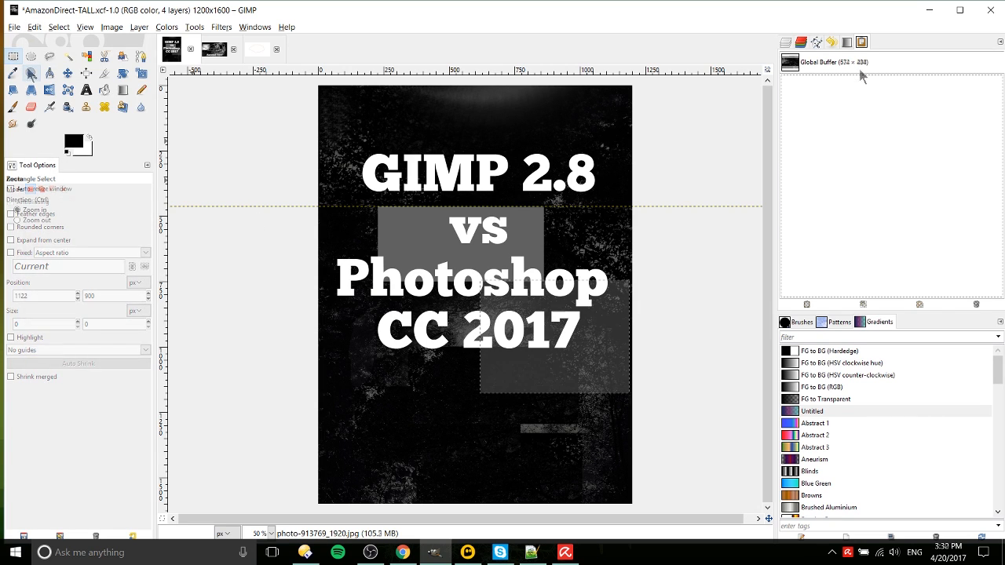
# Activate the Bucket Fill tool and fill the rectangular selection behind "CC 2017" with the black foreground color.
pyautogui.click(35, 26)
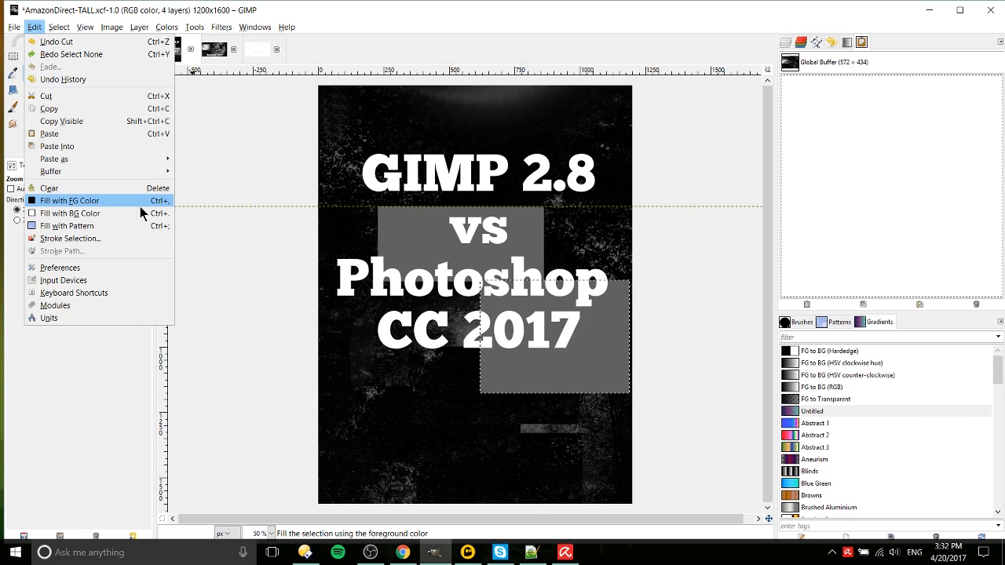
pyautogui.click(212, 235)
pyautogui.click(105, 89)
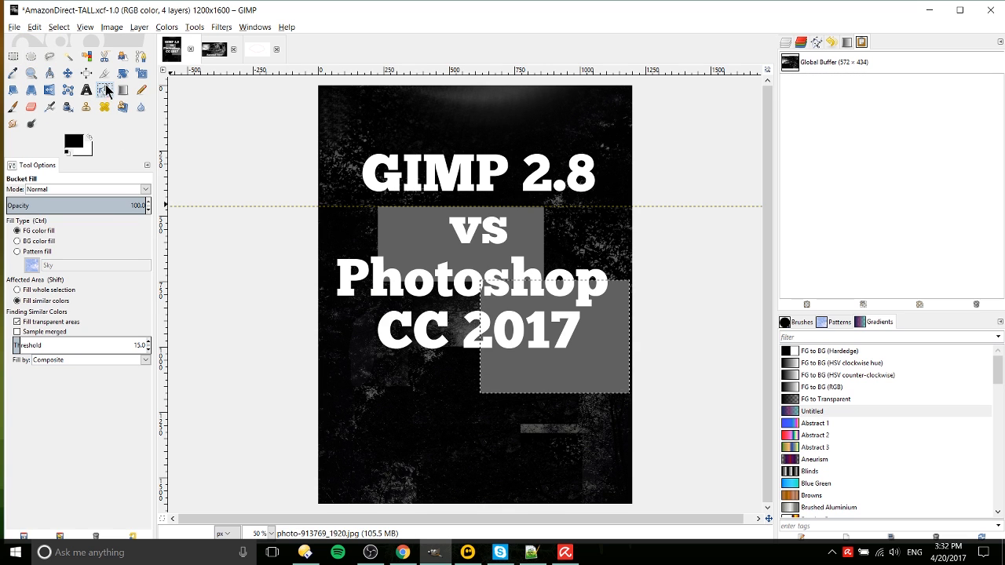
pyautogui.click(59, 27)
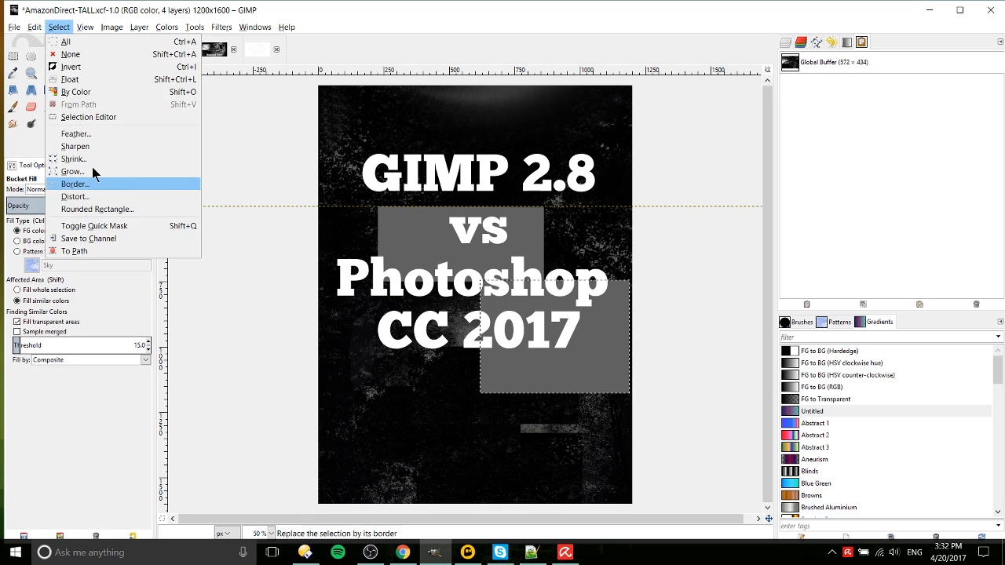
pyautogui.press('Left')
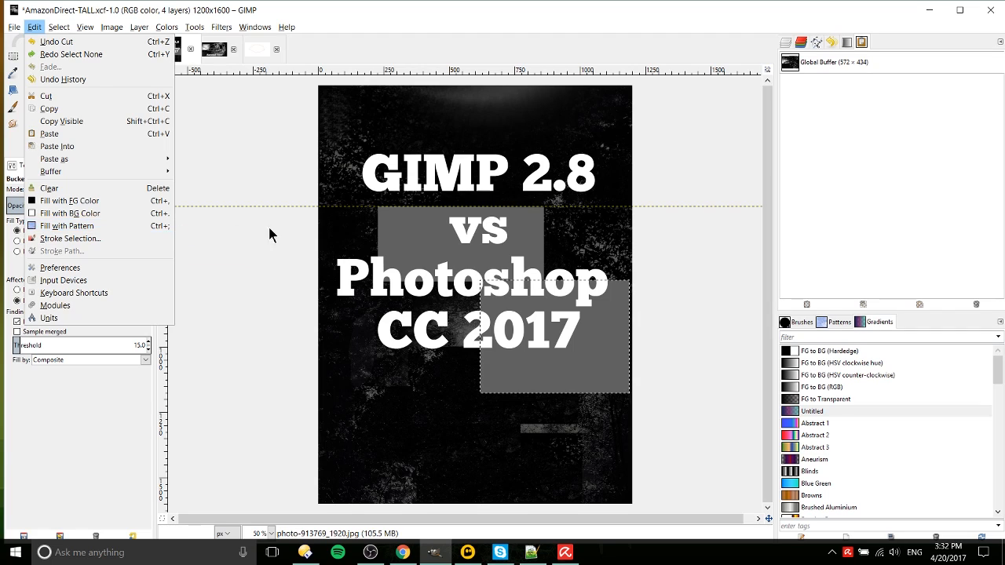
pyautogui.click(532, 322)
pyautogui.click(532, 322)
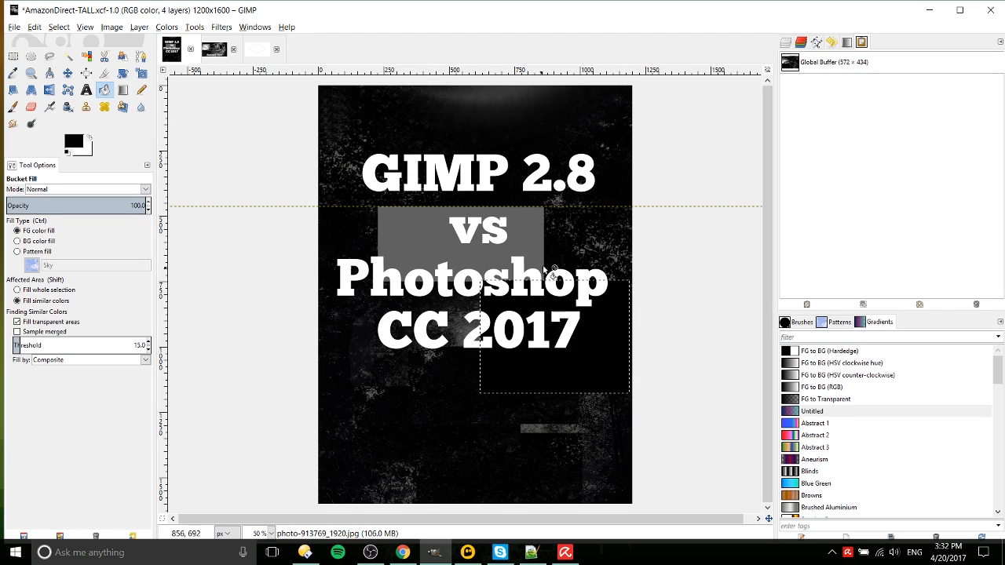
pyautogui.click(531, 272)
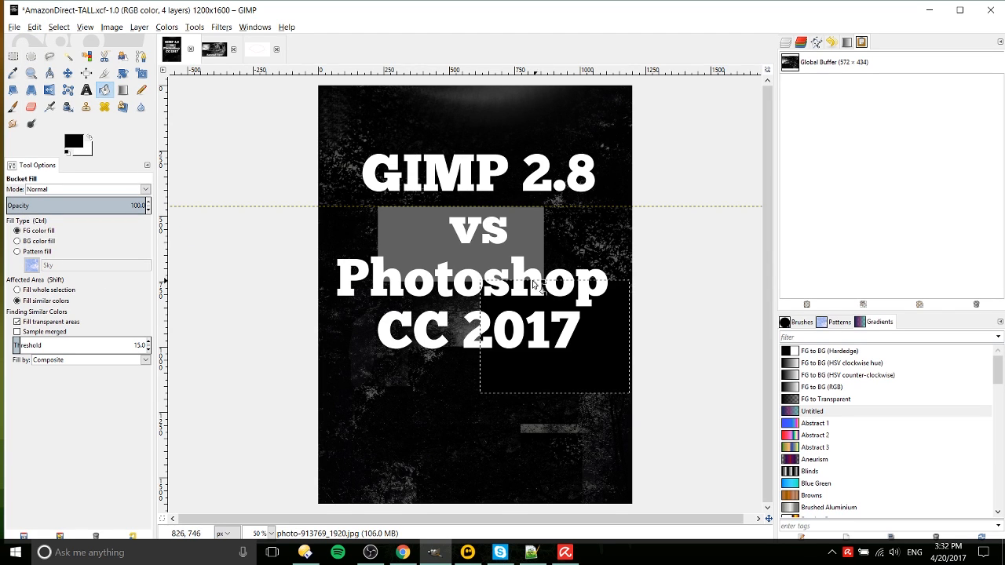
# Look through the Preferences pages, including Theme, Input Controllers and Toolbox, and close the dialog without saving changes.
pyautogui.click(43, 26)
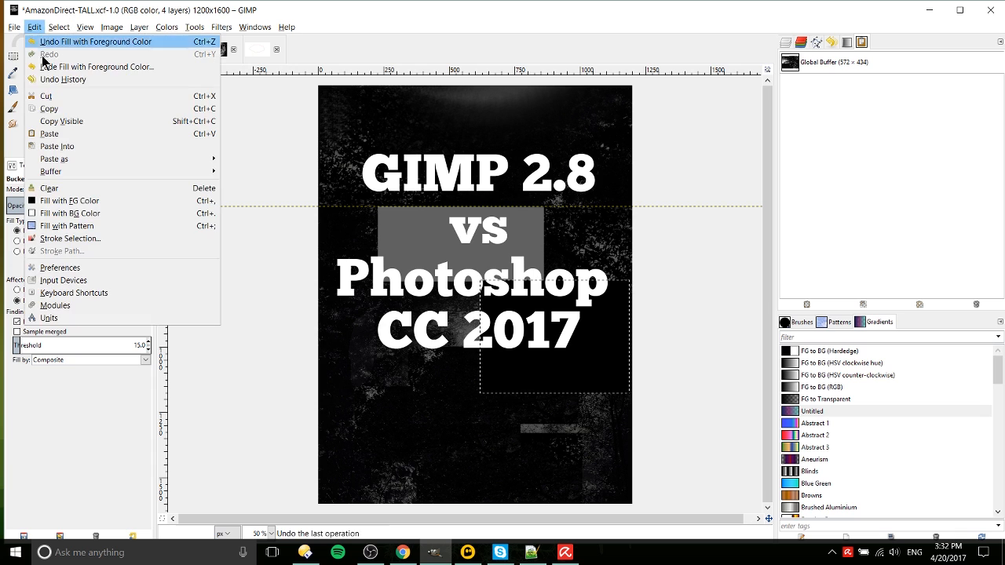
pyautogui.click(97, 272)
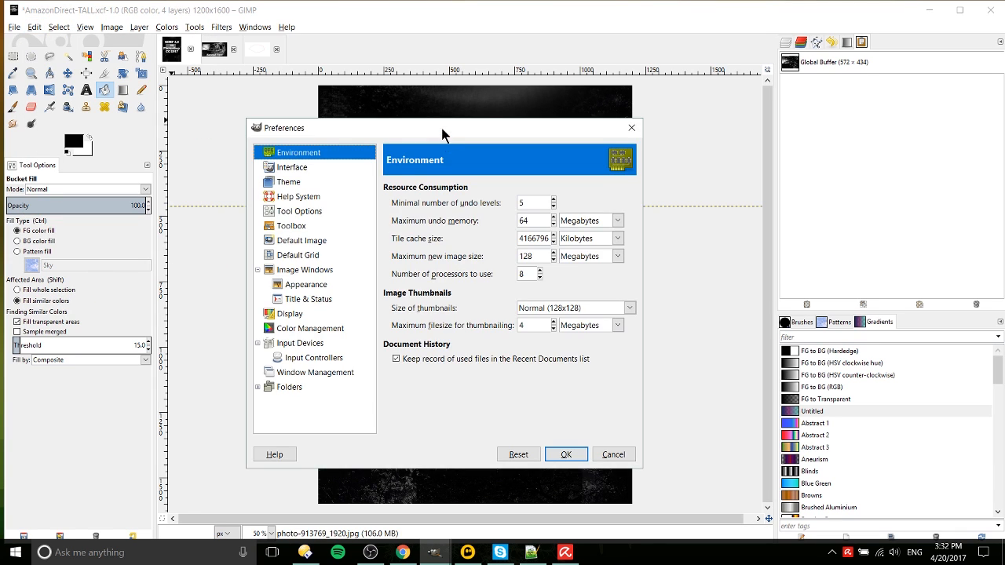
pyautogui.moveTo(442, 135); pyautogui.dragTo(411, 113)
pyautogui.click(285, 146)
pyautogui.click(283, 160)
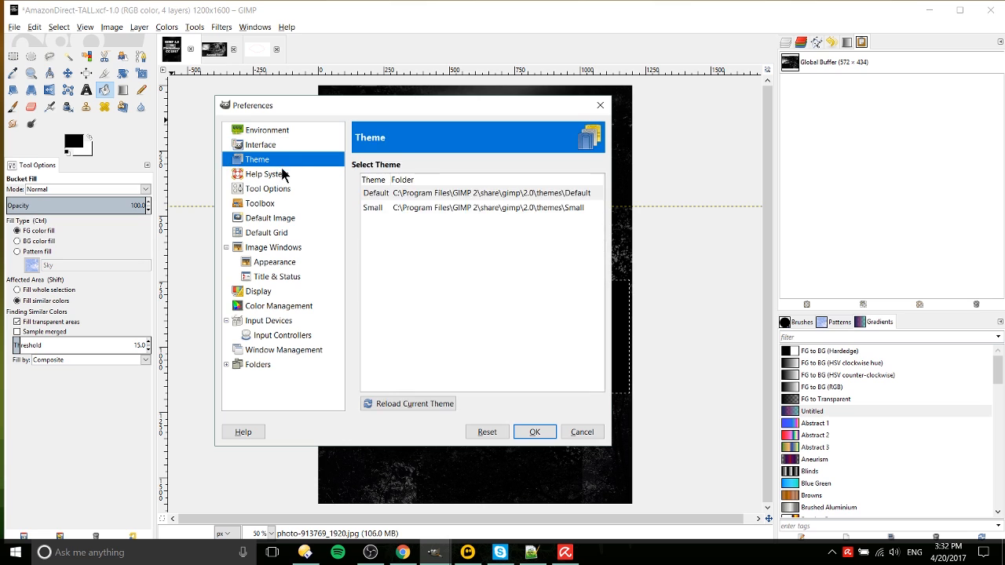
pyautogui.click(288, 188)
pyautogui.click(296, 232)
pyautogui.click(303, 291)
pyautogui.click(306, 336)
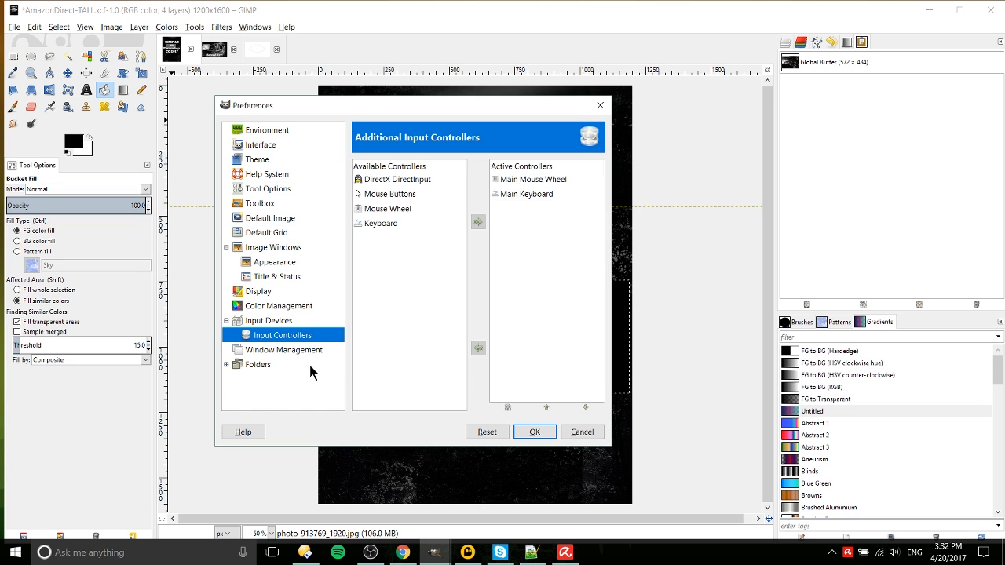
pyautogui.click(312, 292)
pyautogui.click(310, 205)
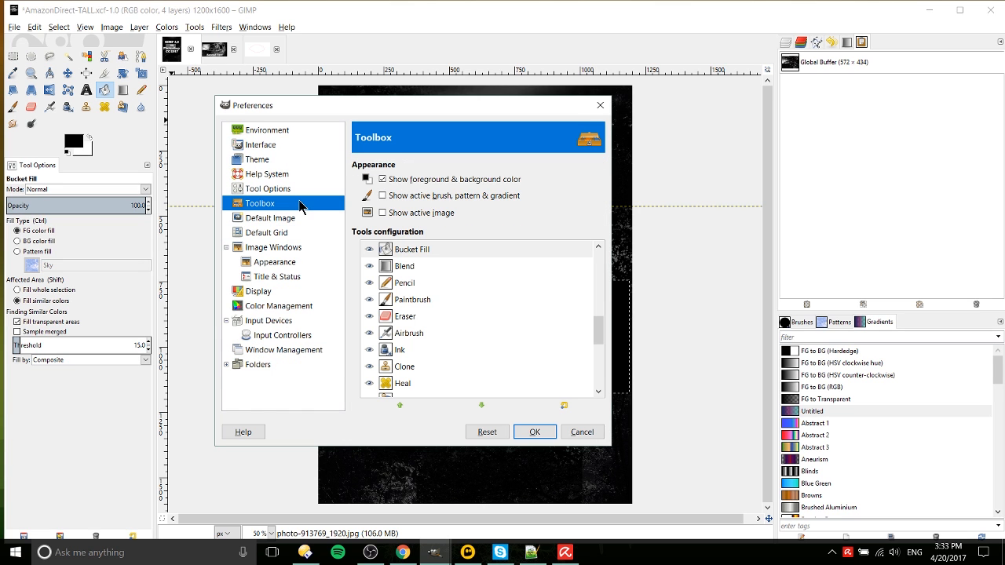
pyautogui.click(583, 433)
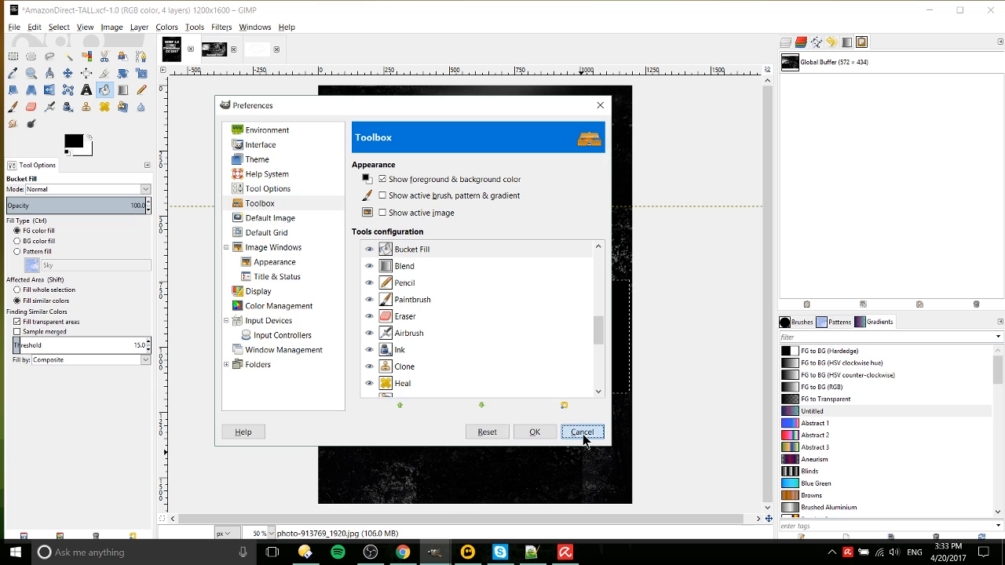
pyautogui.click(79, 27)
pyautogui.moveTo(73, 27)
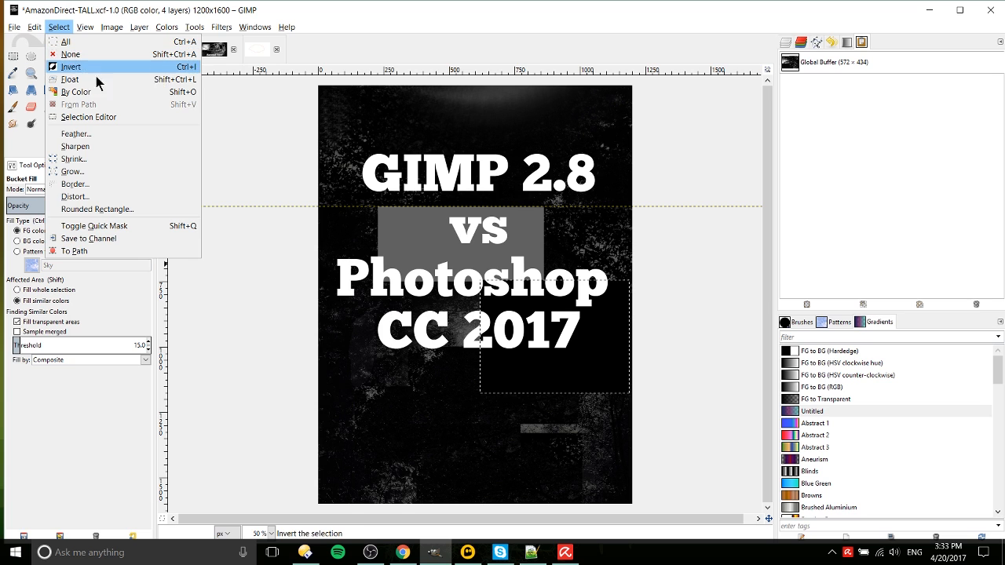
pyautogui.click(736, 106)
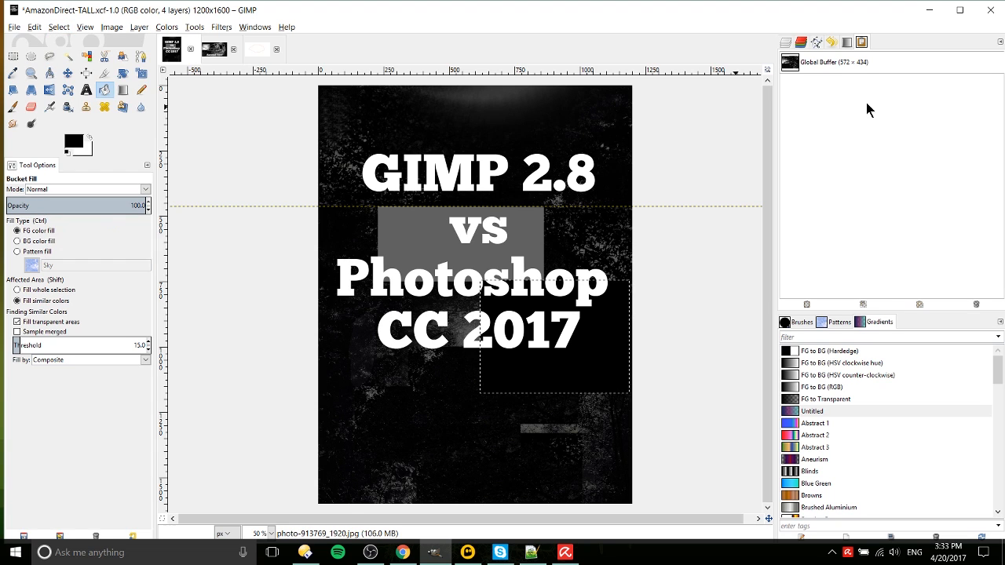
# Return to the layers list and clear the rectangular selection with the Rectangle Select tool active.
pyautogui.click(786, 44)
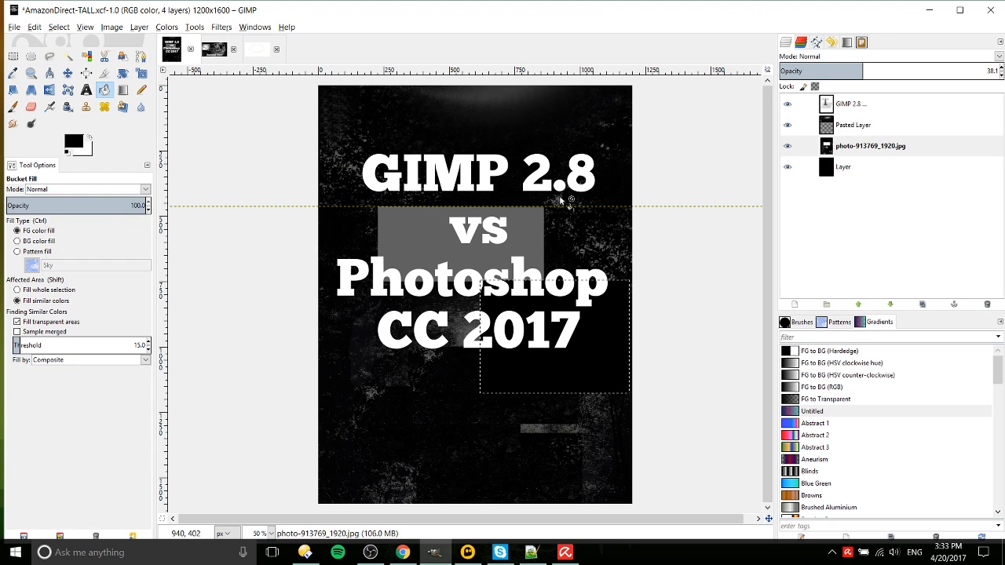
pyautogui.click(13, 57)
pyautogui.rightClick(377, 378)
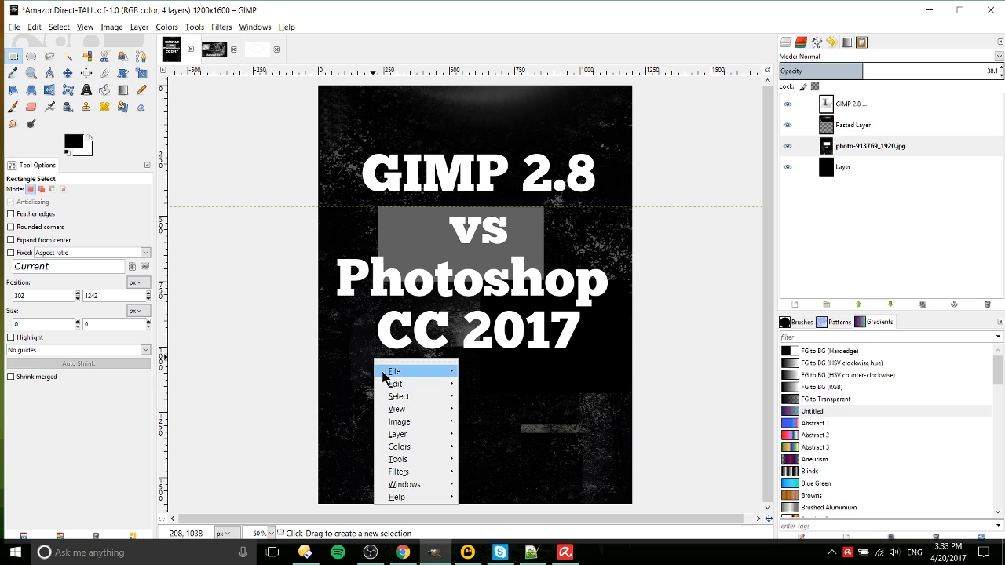
pyautogui.moveTo(430, 398)
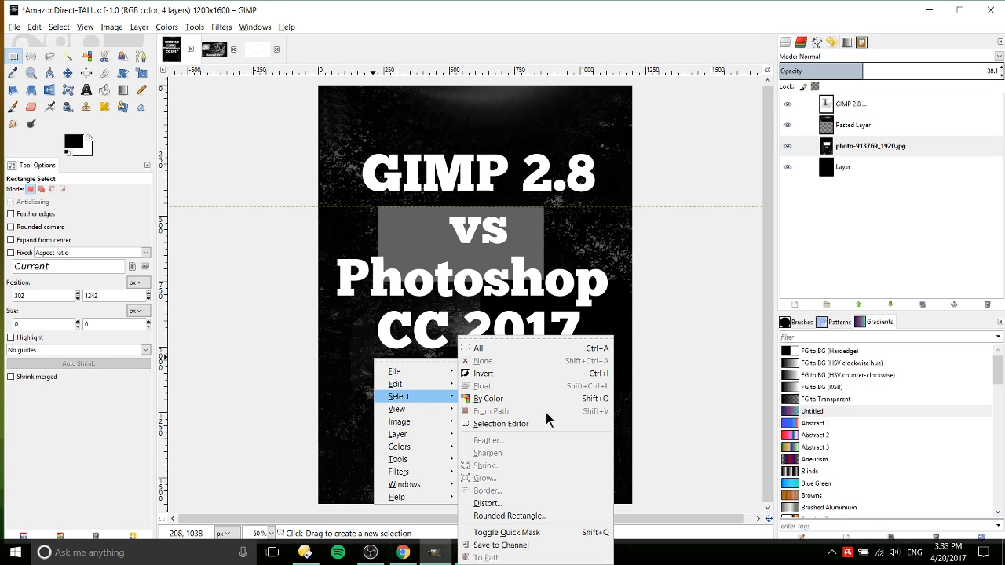
pyautogui.click(655, 332)
# Select the entire 1200 × 1600 px image, and invert that selection.
pyautogui.click(43, 29)
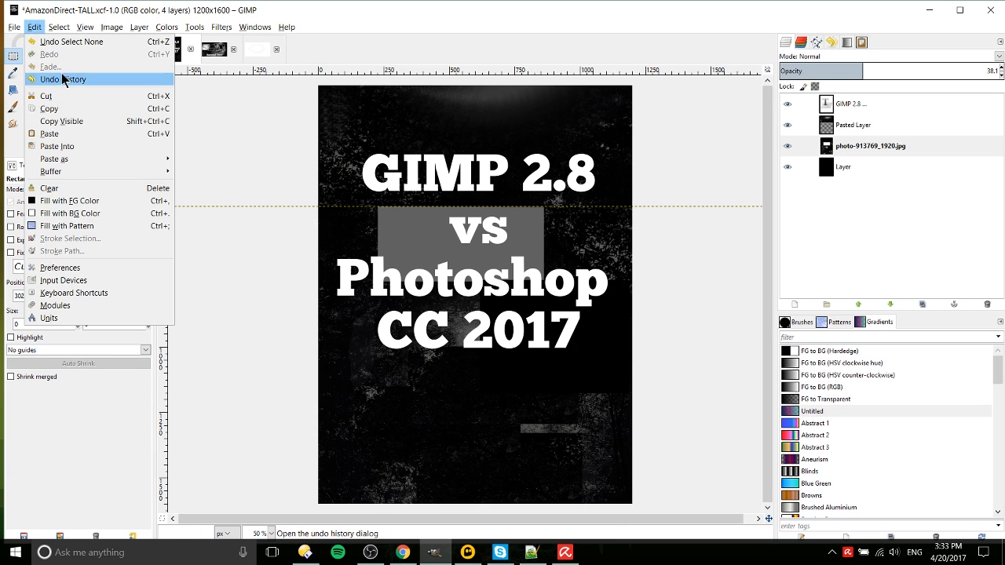
pyautogui.click(69, 43)
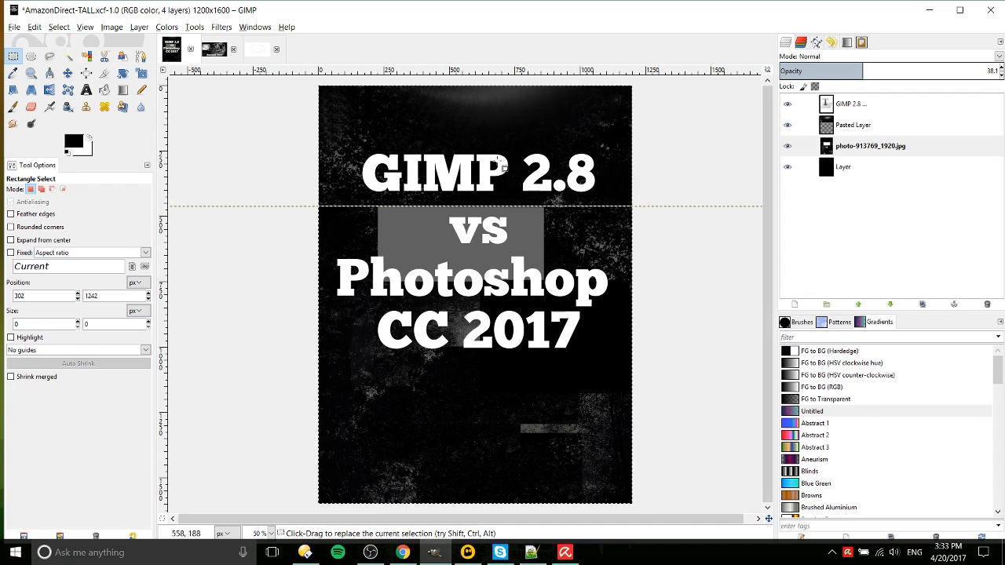
pyautogui.scroll(-2, 542, 259)
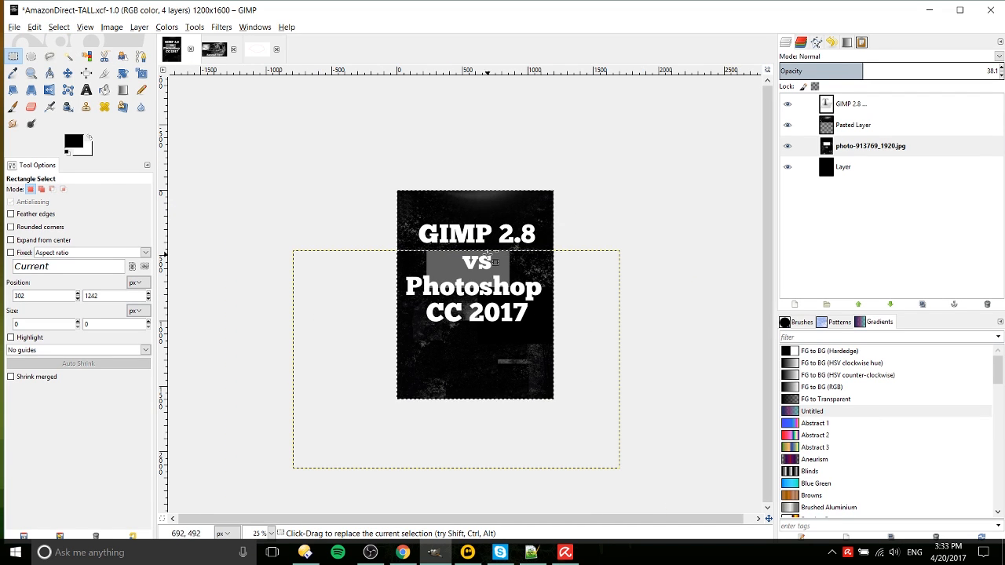
pyautogui.scroll(1, 476, 296)
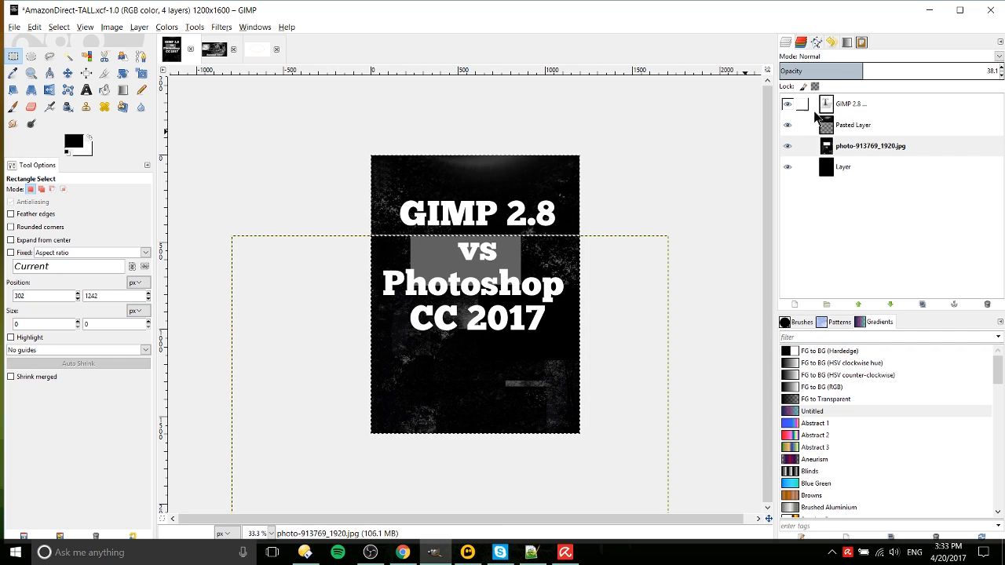
pyautogui.click(493, 307)
pyautogui.scroll(1, 492, 308)
pyautogui.click(59, 27)
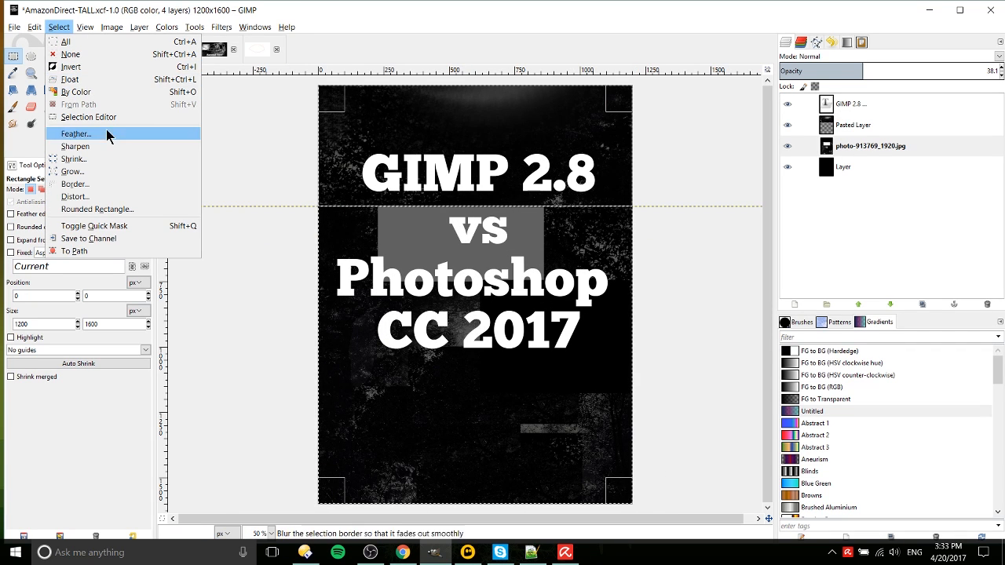
pyautogui.click(110, 68)
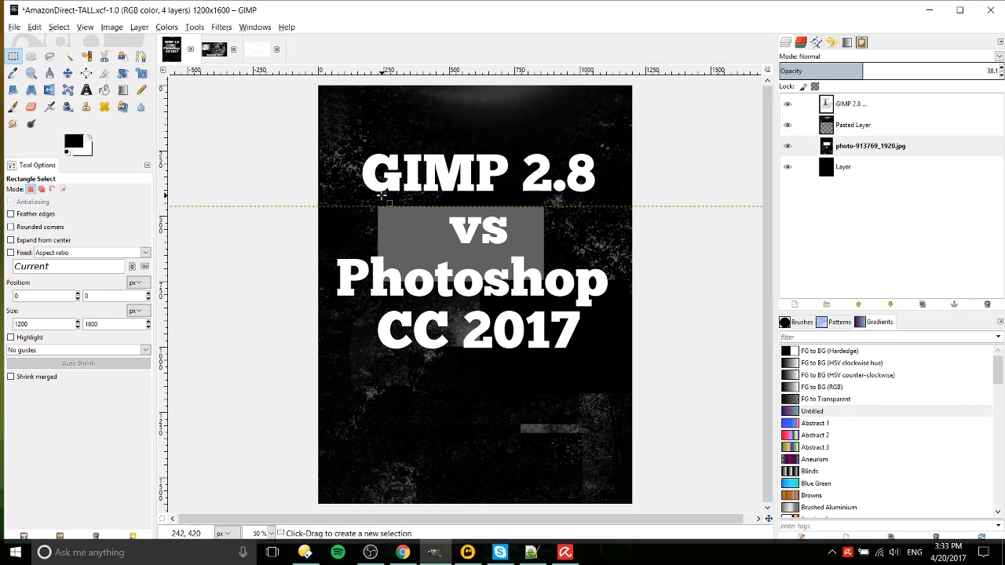
# Draw a rectangular selection about 546 × 348 px below the "CC 2017" title line and invert it.
pyautogui.press('-')
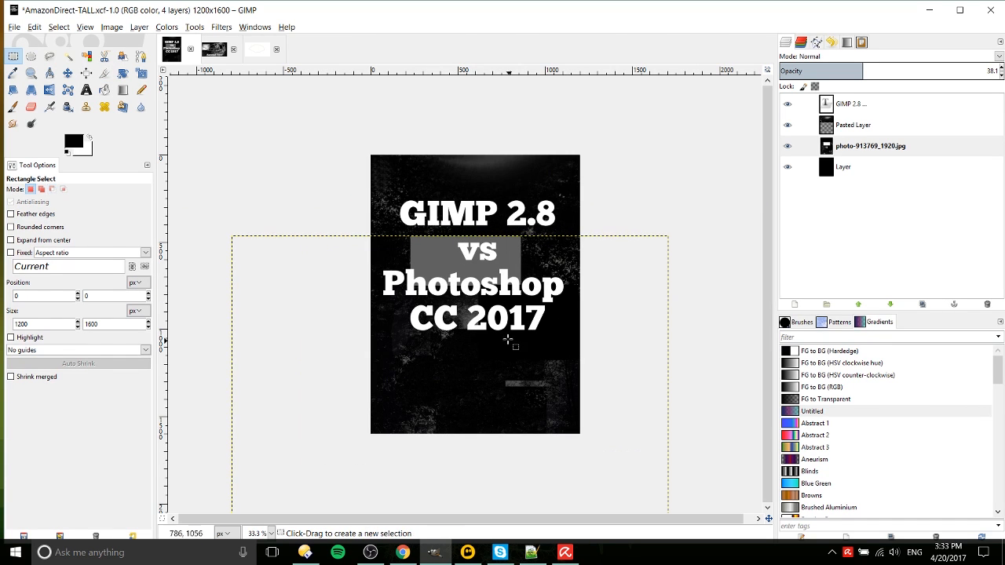
pyautogui.moveTo(396, 329); pyautogui.dragTo(491, 390)
pyautogui.click(59, 27)
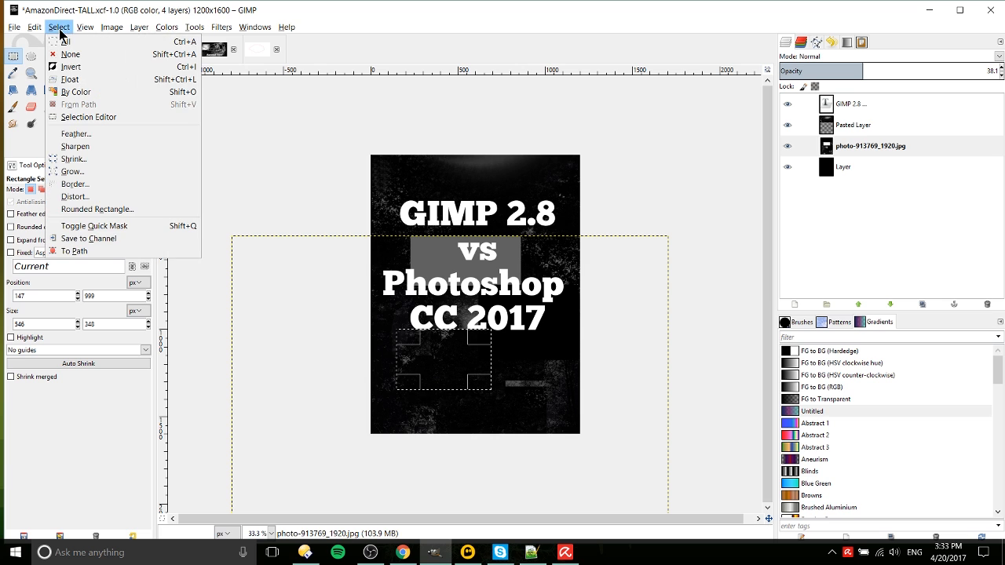
pyautogui.click(98, 66)
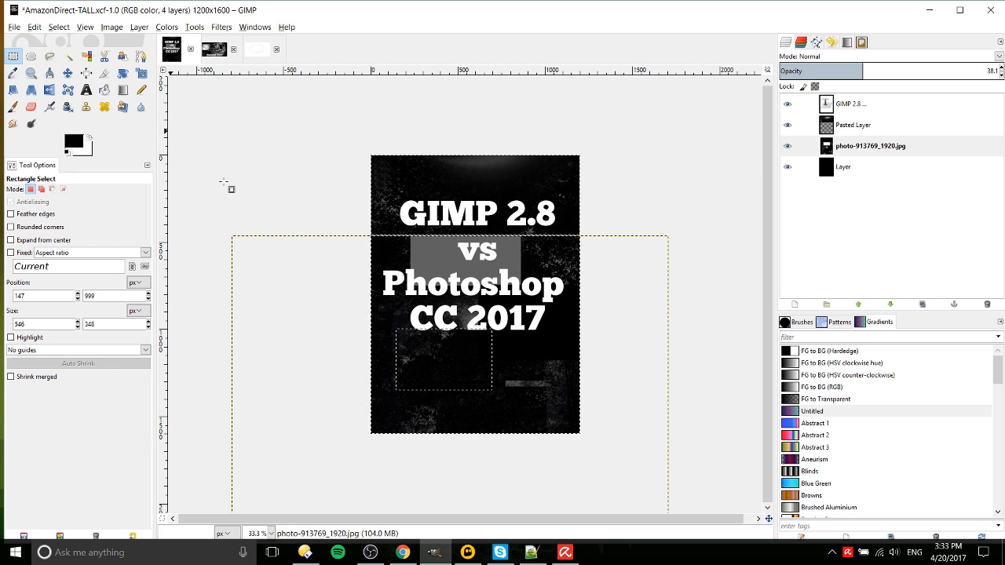
# Clear everything outside the rectangle on the photo-913769_1920.jpg layer, undo the clearing, and repeat both once more.
pyautogui.press('Delete')
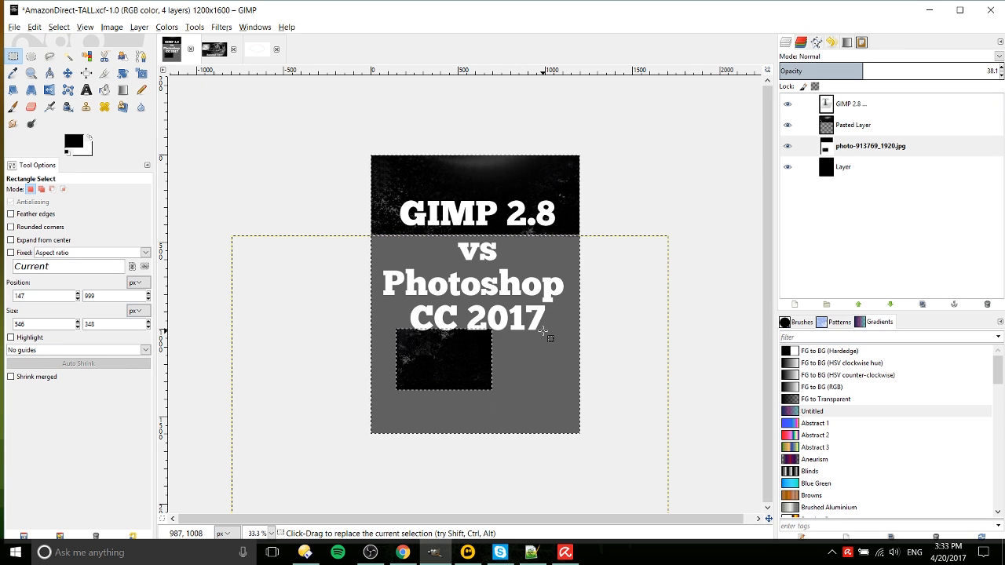
pyautogui.hotkey('ctrl', 'z')
pyautogui.press('Delete')
pyautogui.hotkey('ctrl', 'z')
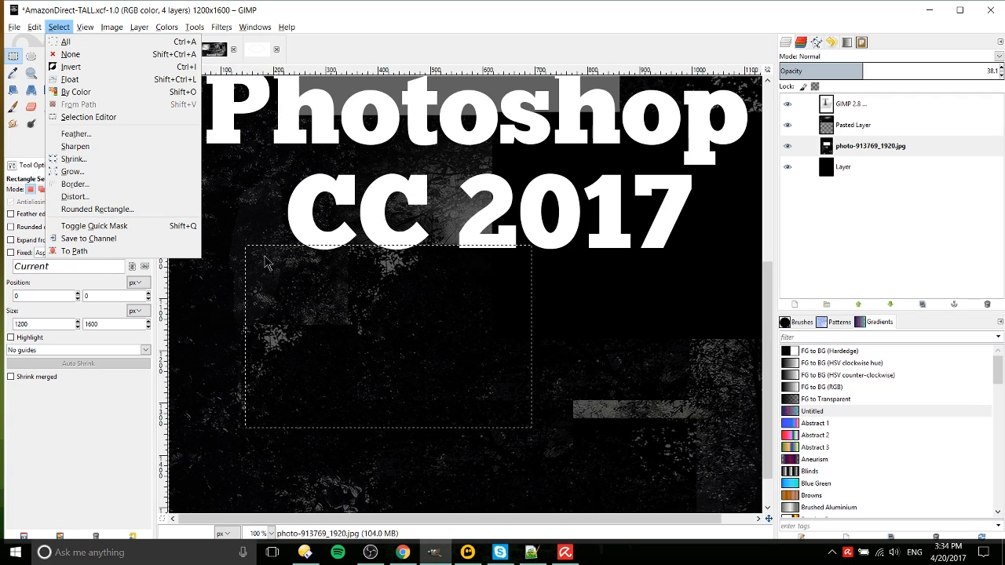
# Try feathering the inverted selection by 25 px.
pyautogui.click(141, 133)
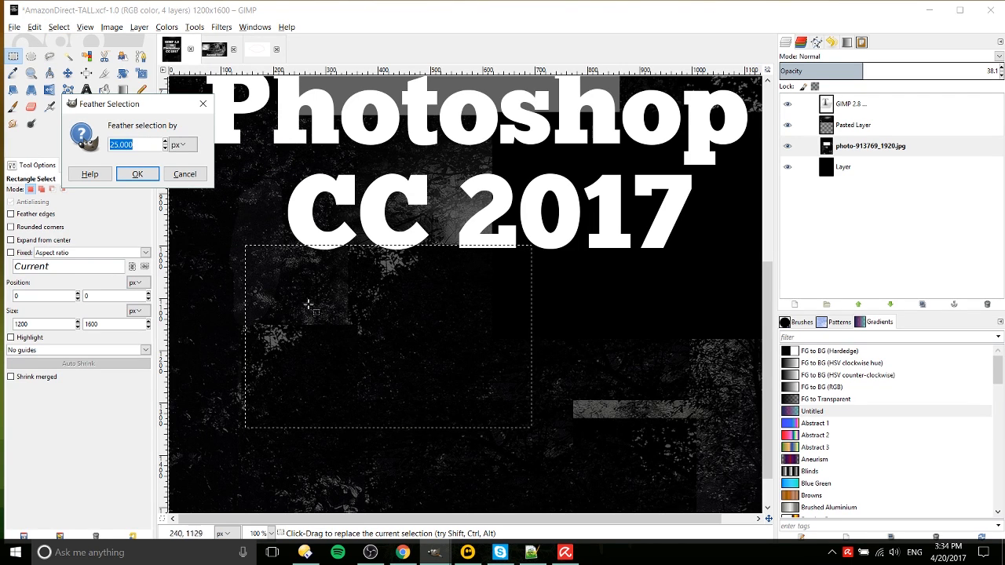
pyautogui.click(149, 172)
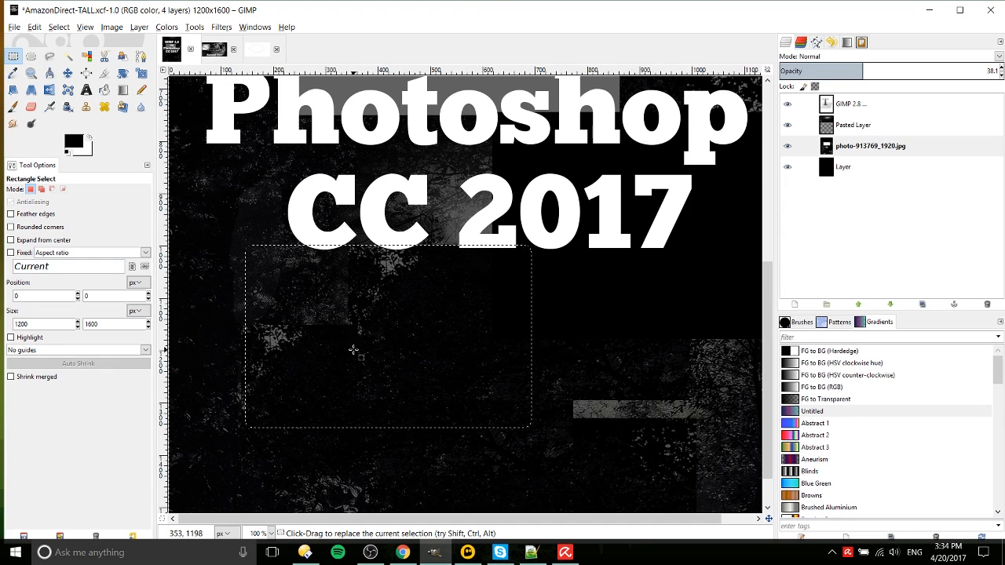
# Convert the inverted selection into a border selection of 5 px, without feathering or locking to the image edges.
pyautogui.click(35, 26)
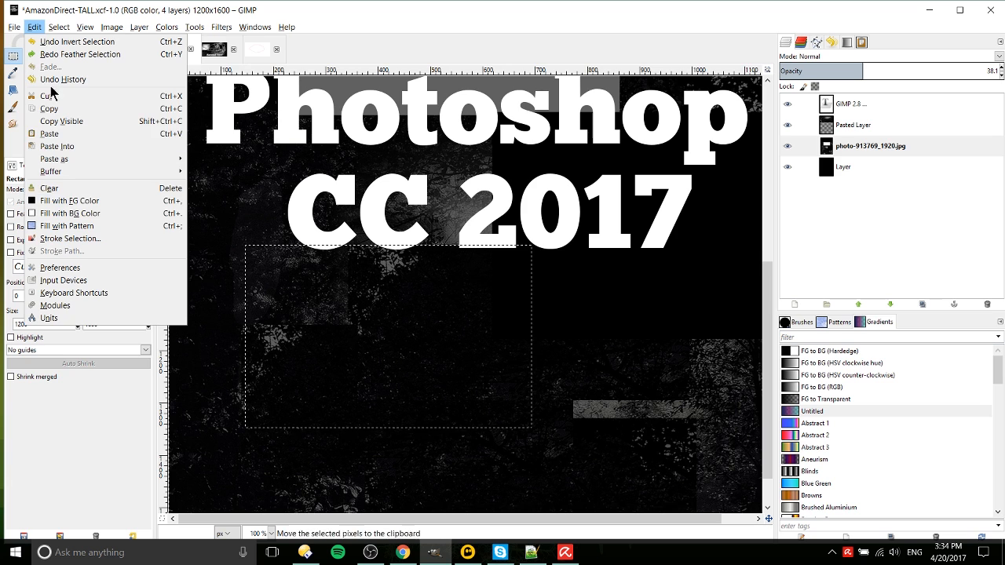
pyautogui.moveTo(59, 27)
pyautogui.click(98, 186)
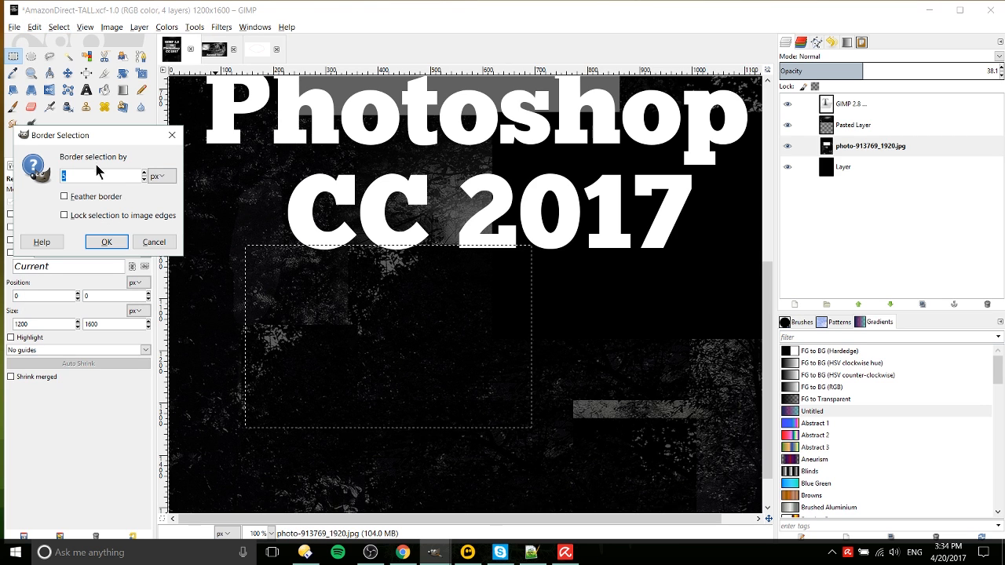
pyautogui.click(106, 242)
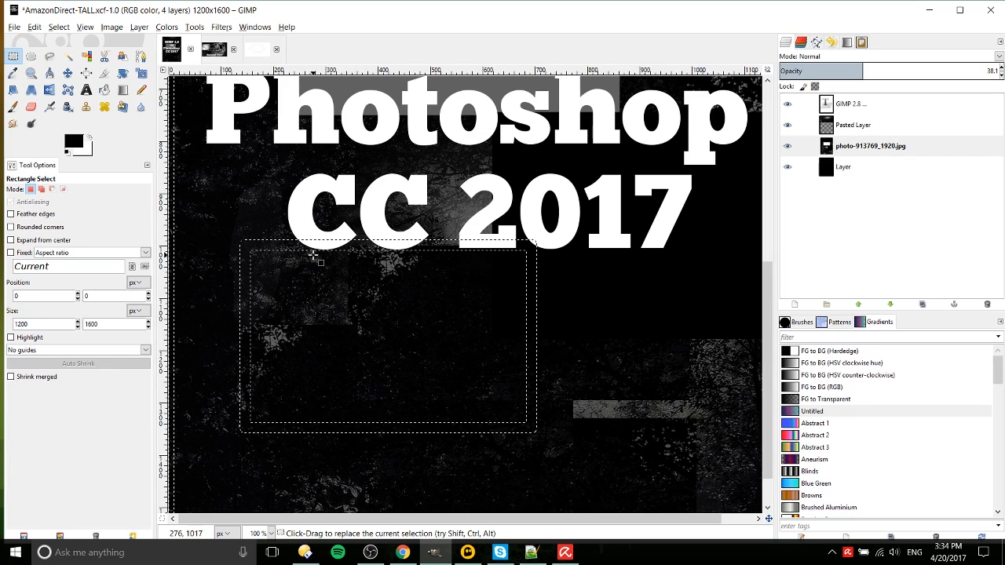
# Create a transparent 1200 × 1600 px layer above the photo layer, with the Bucket Fill tool active.
pyautogui.click(104, 89)
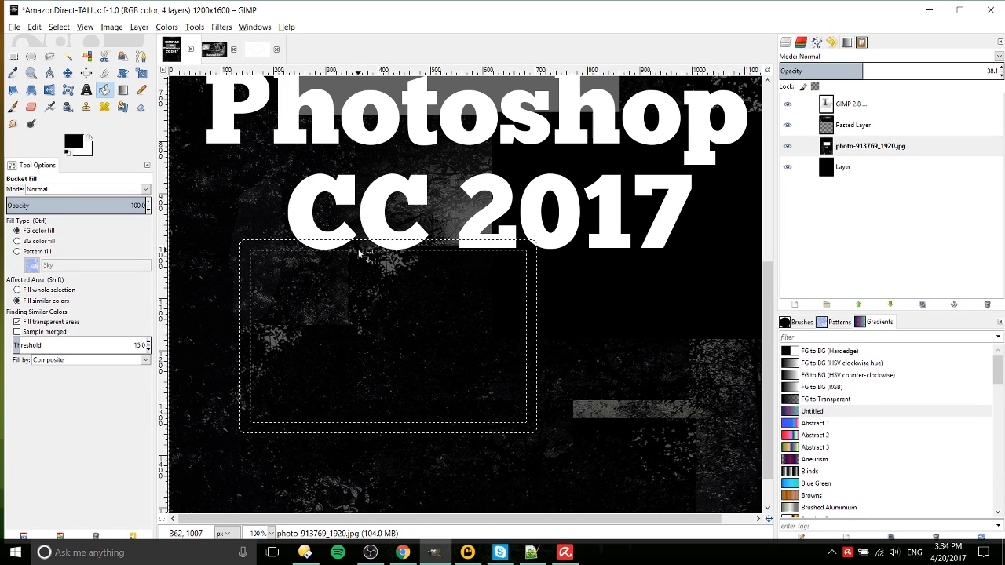
pyautogui.click(795, 304)
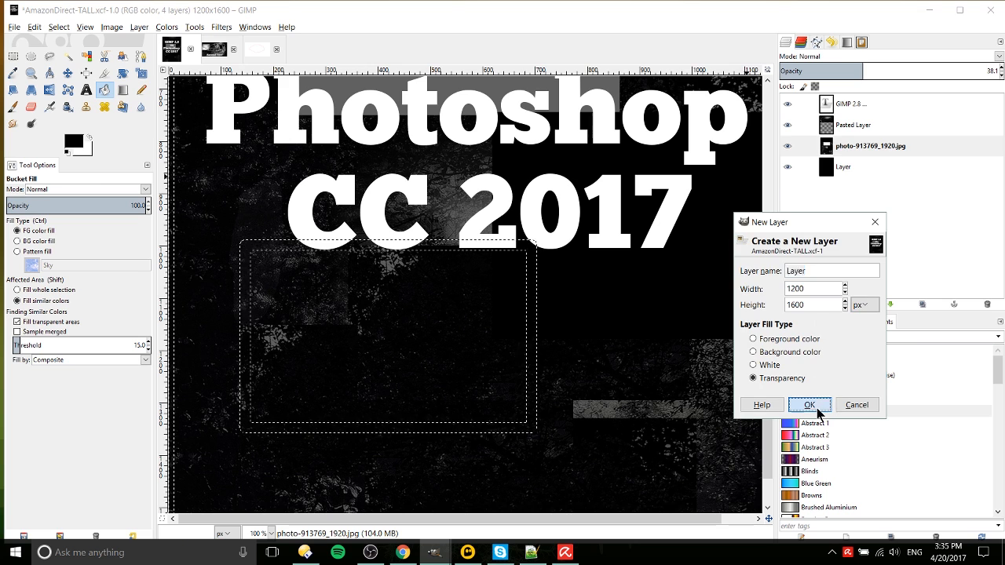
pyautogui.click(778, 466)
# Set the foreground color to red (e10000) and fill the border selection on Layer #1 with it.
pyautogui.click(460, 242)
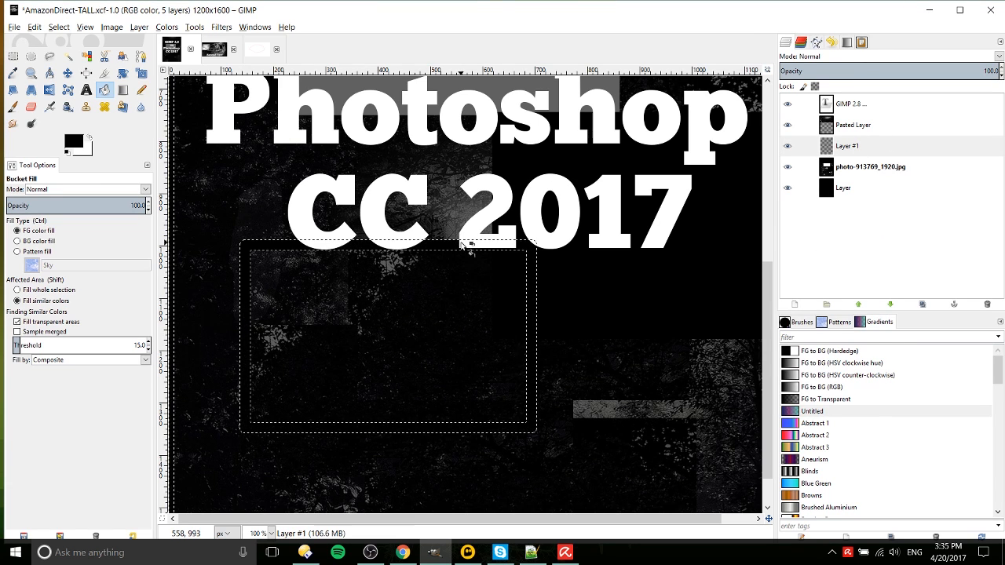
pyautogui.click(74, 141)
pyautogui.click(90, 108)
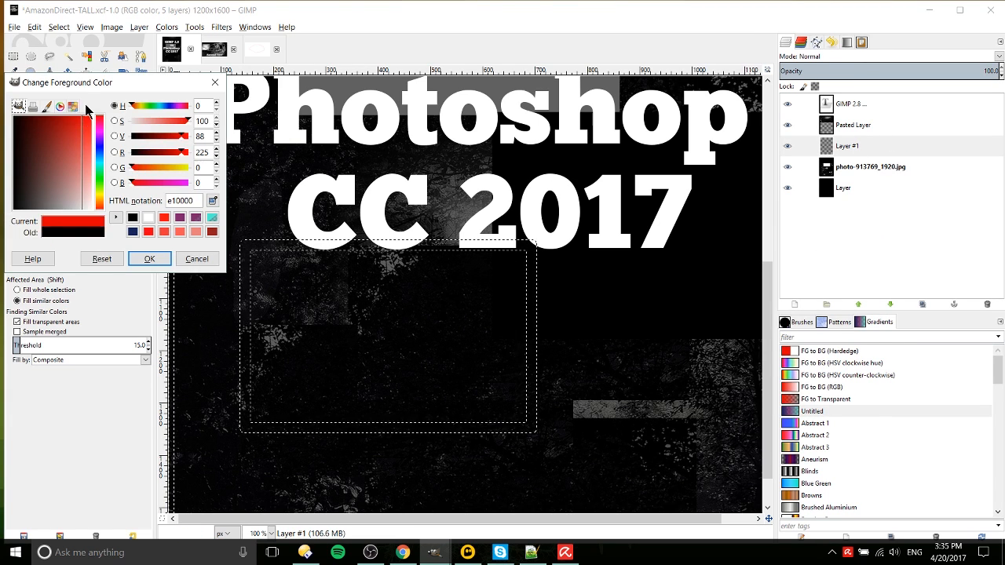
pyautogui.click(149, 258)
pyautogui.click(506, 354)
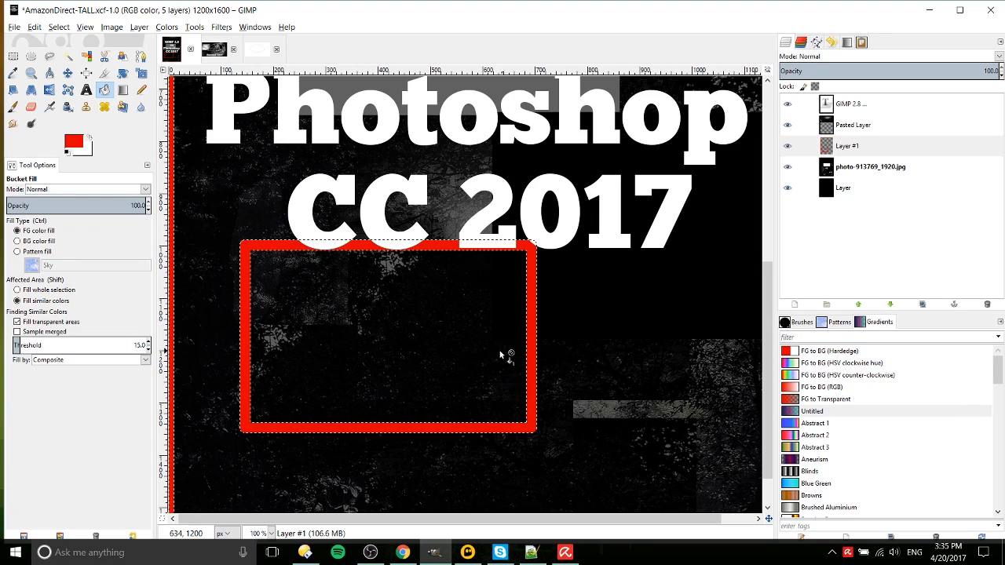
pyautogui.scroll(-2, 483, 346)
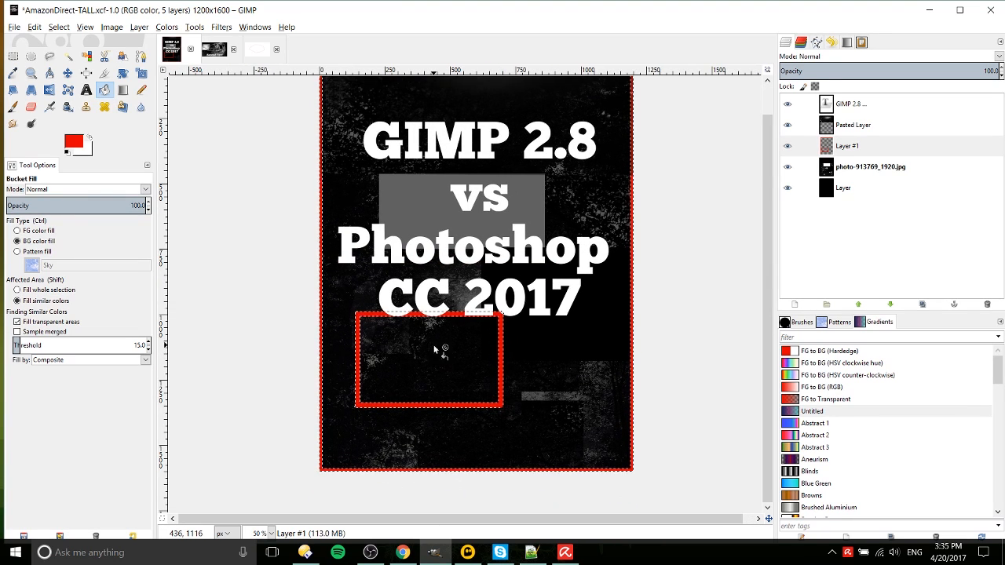
pyautogui.scroll(1, 461, 360)
pyautogui.scroll(5, 314, 155)
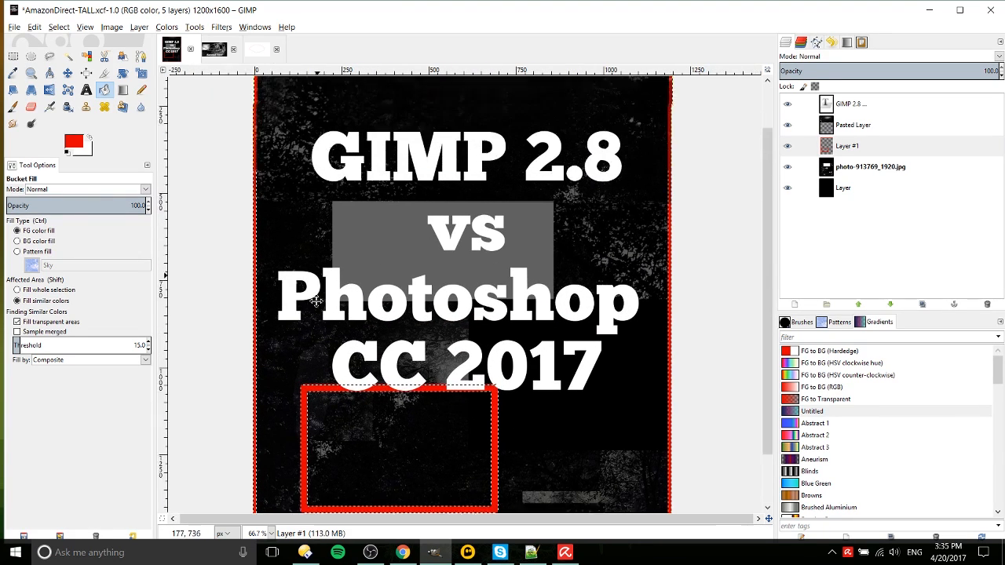
pyautogui.scroll(-5, 479, 154)
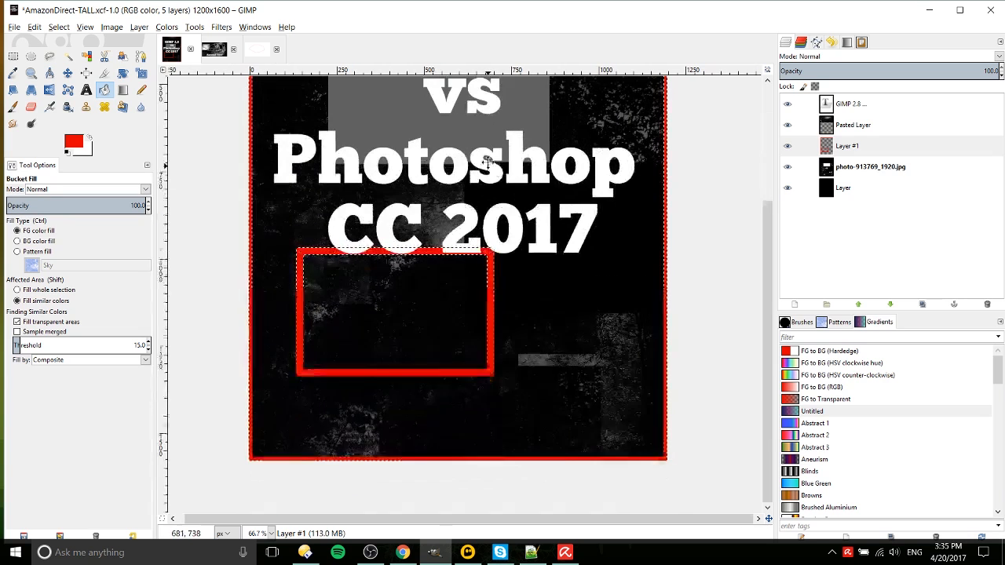
# Clear the border selection and draw a rectangular selection about 339 × 199 px around the grey bar near the poster's lower right.
pyautogui.click(13, 55)
pyautogui.click(571, 254)
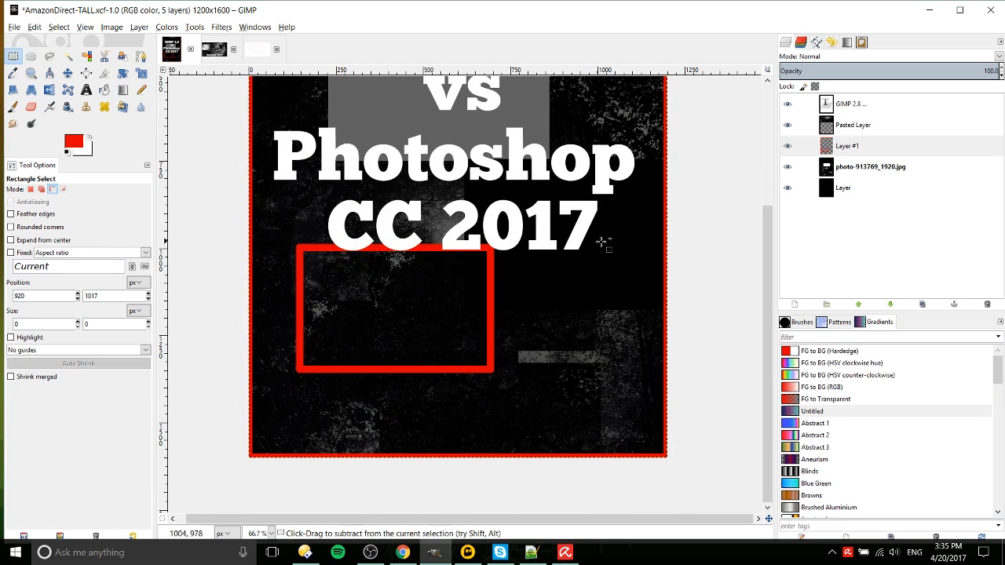
pyautogui.moveTo(598, 347); pyautogui.dragTo(545, 308)
pyautogui.scroll(3, 544, 308)
pyautogui.click(59, 27)
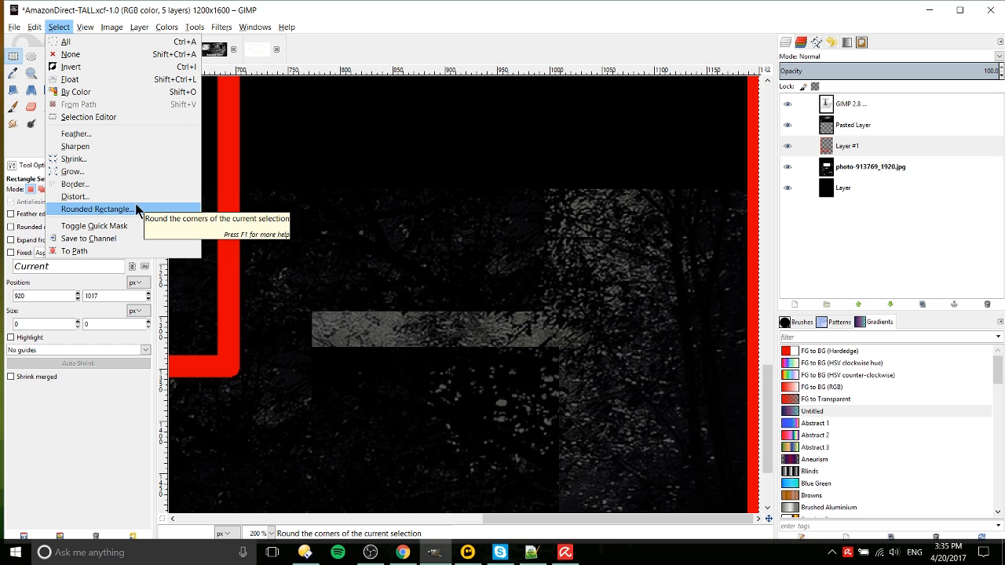
pyautogui.click(624, 288)
pyautogui.press('1')
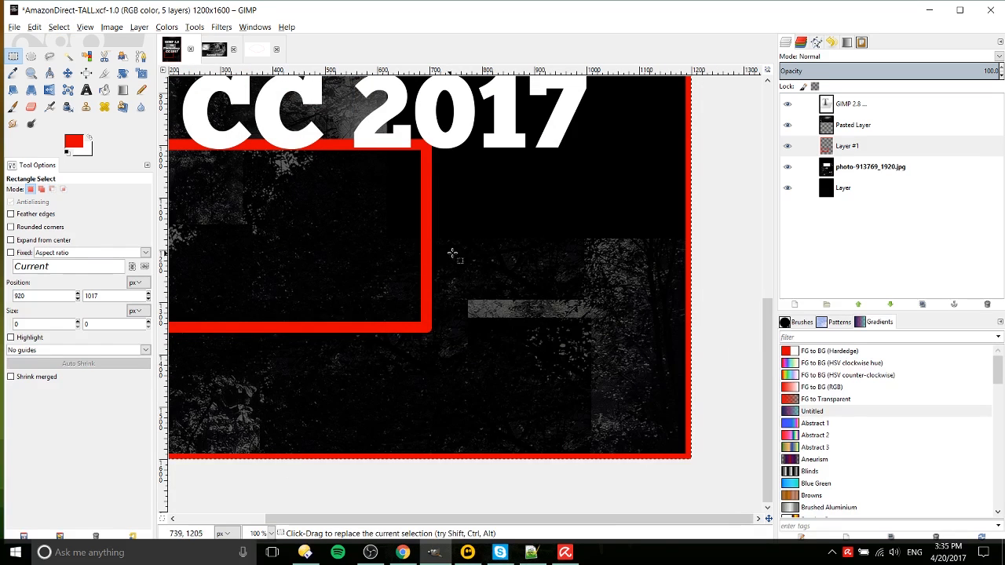
pyautogui.moveTo(463, 255); pyautogui.dragTo(639, 359)
# Round the corners of the rectangular selection around the grey bar with the Rounded Rectangle command.
pyautogui.click(59, 27)
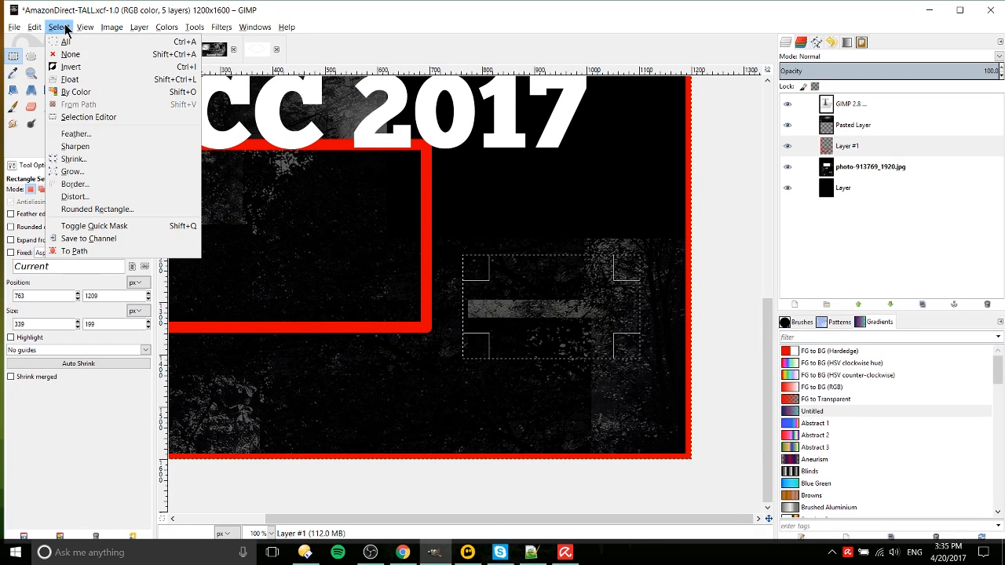
pyautogui.click(97, 209)
pyautogui.click(547, 344)
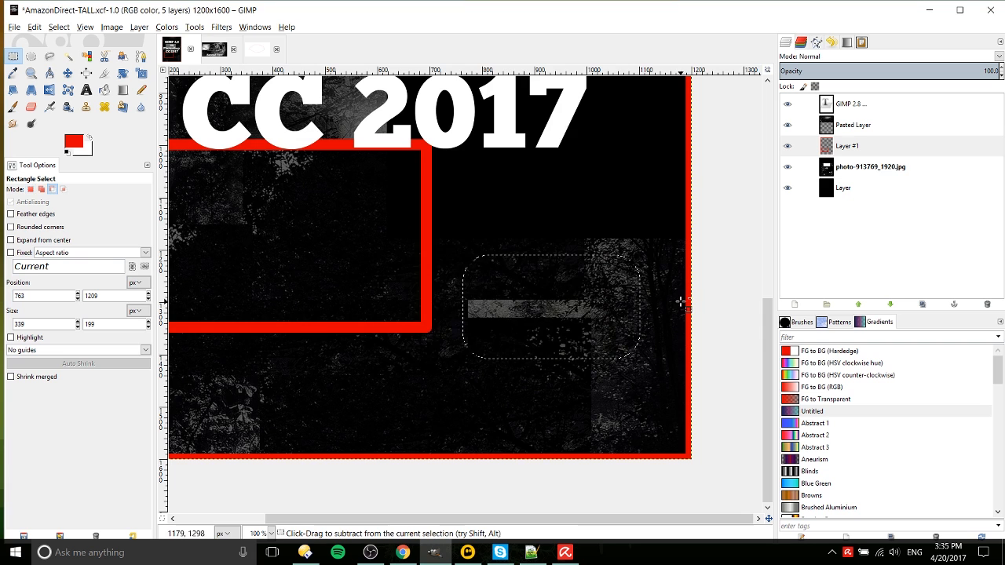
pyautogui.press('2')
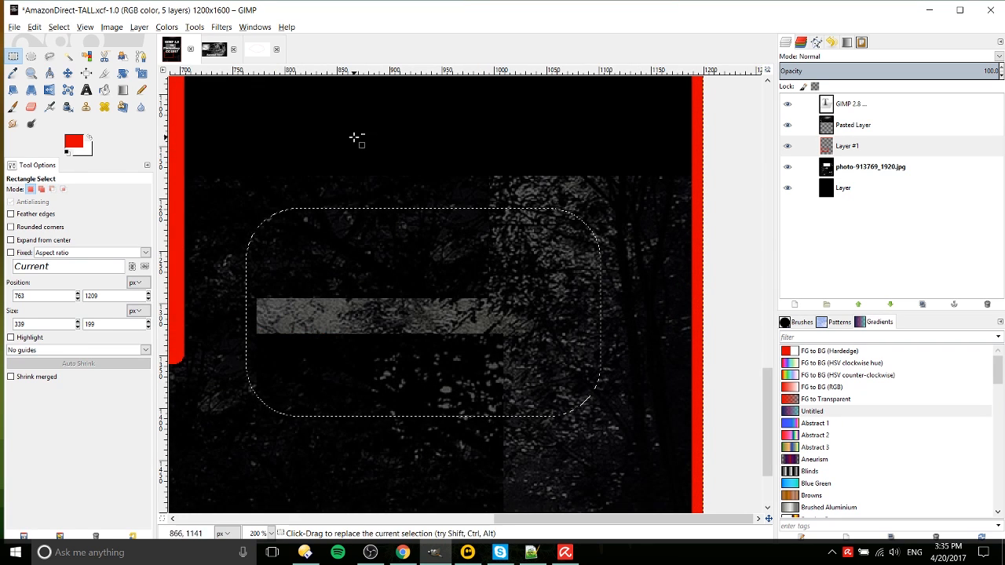
# Show the image's grid over the poster, examine it at different magnifications, and hide it again.
pyautogui.click(87, 28)
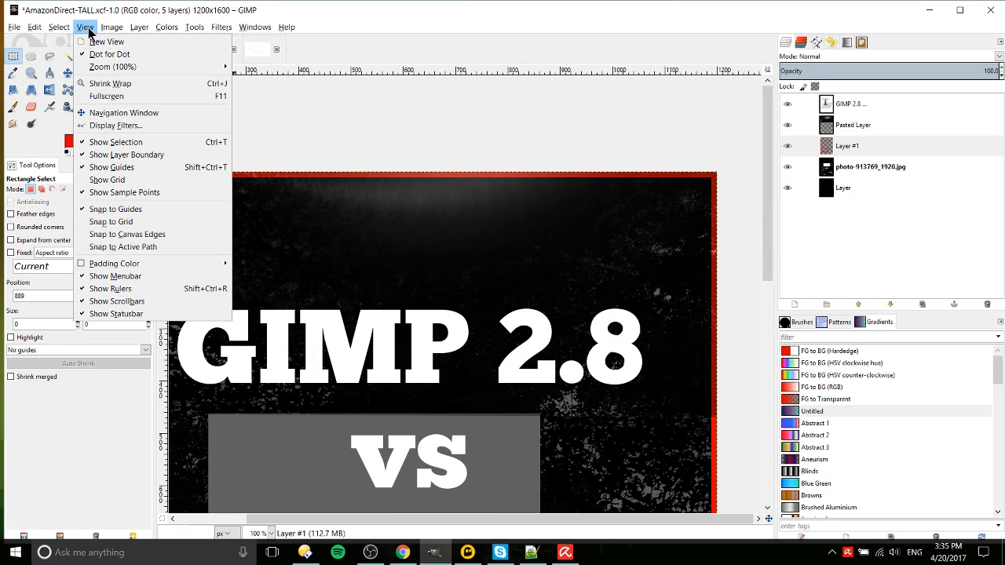
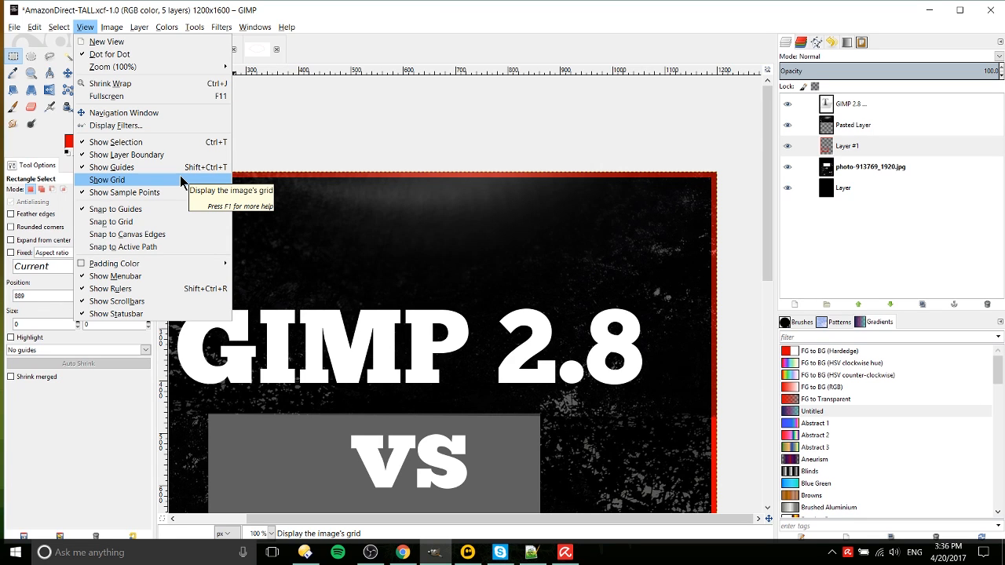
pyautogui.click(182, 181)
pyautogui.scroll(1, 446, 244)
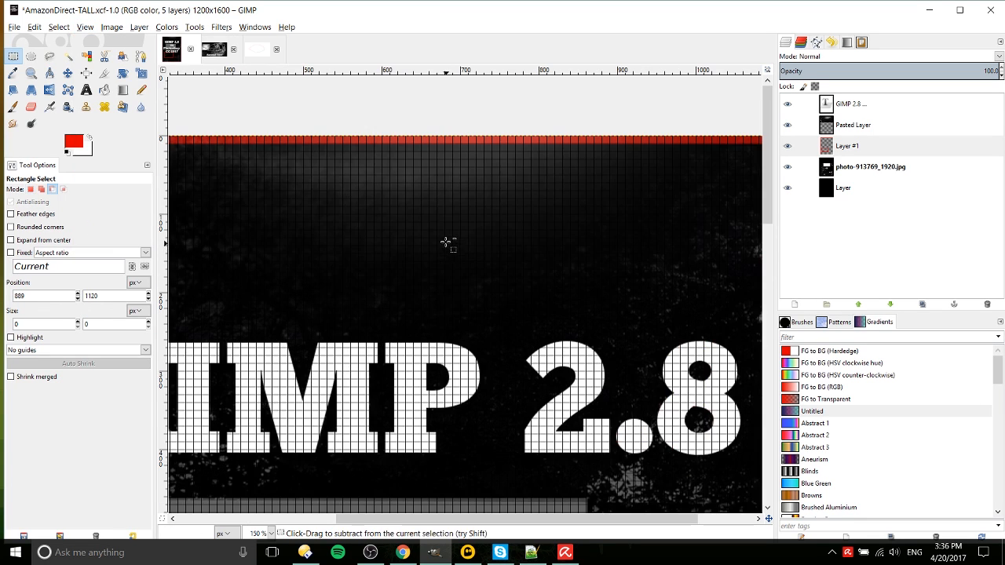
pyautogui.scroll(-3, 414, 161)
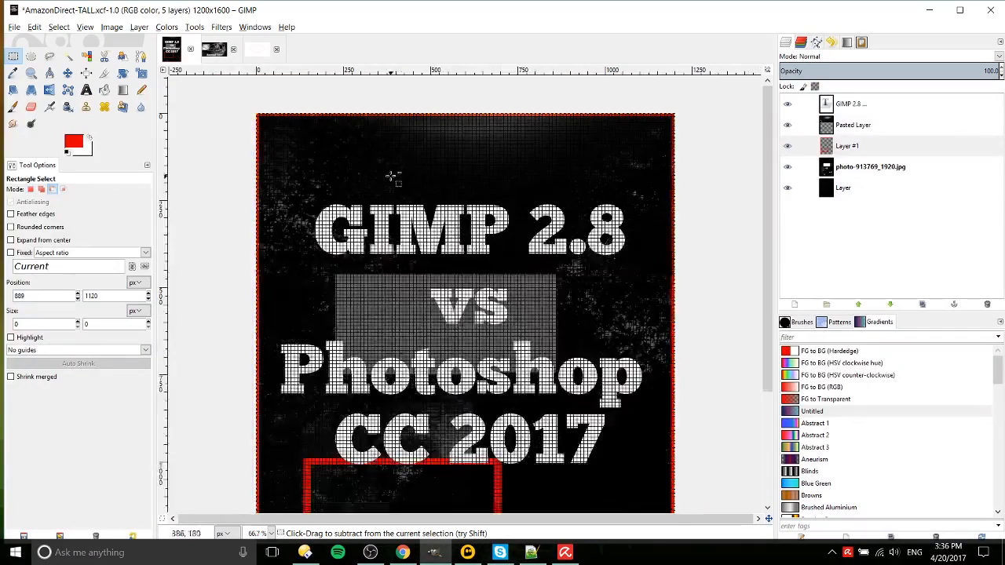
pyautogui.scroll(4, 419, 191)
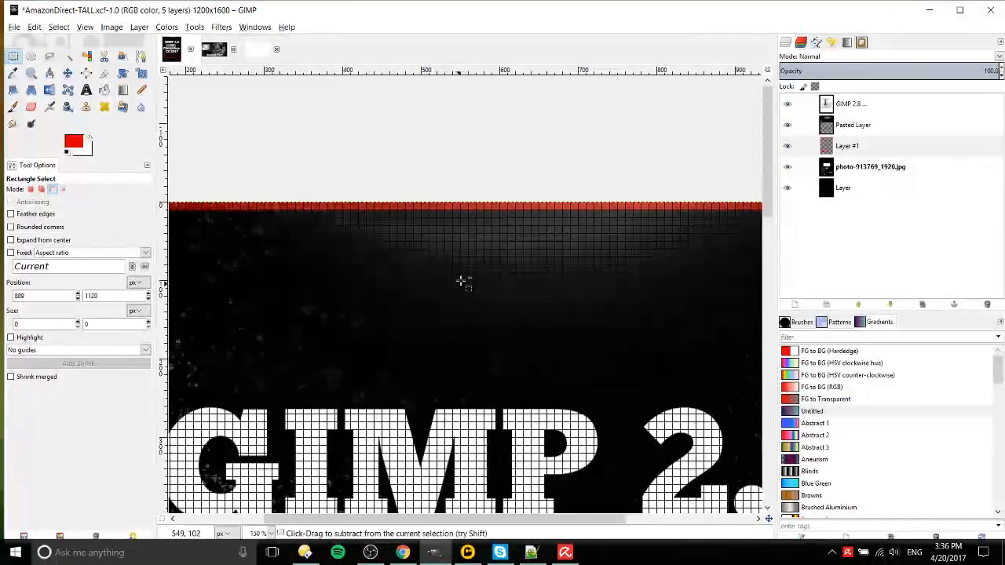
pyautogui.scroll(-2, 459, 208)
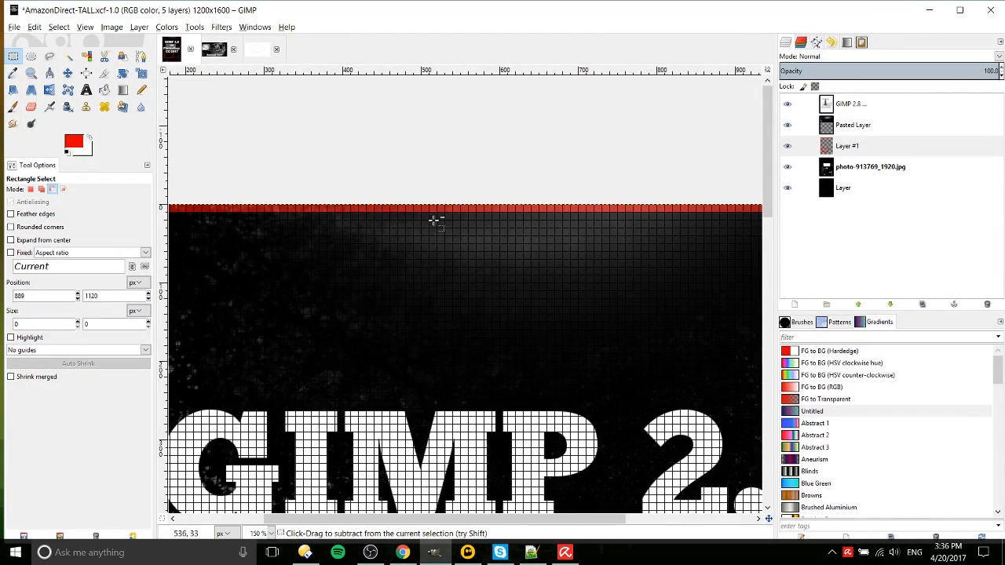
pyautogui.click(85, 28)
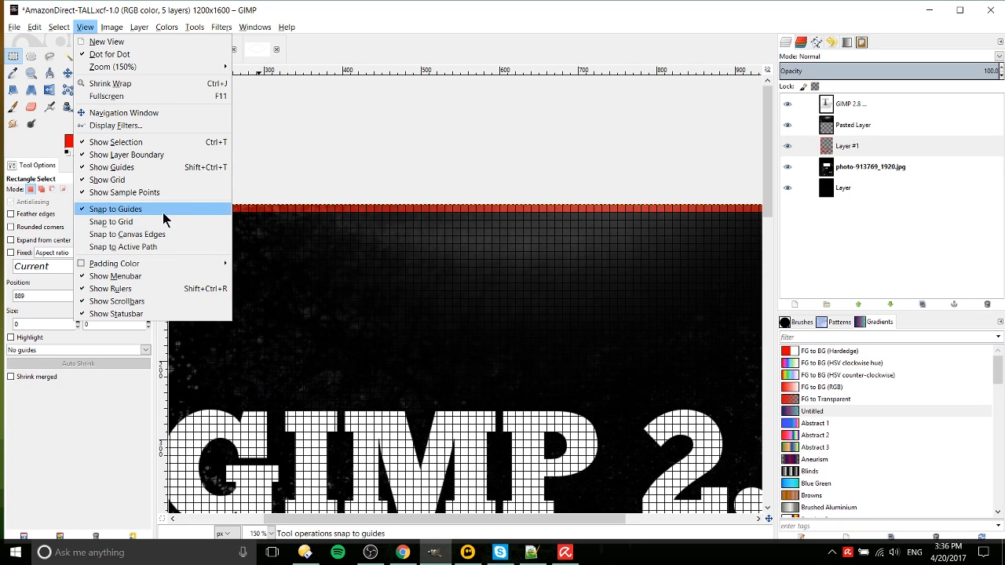
pyautogui.click(118, 180)
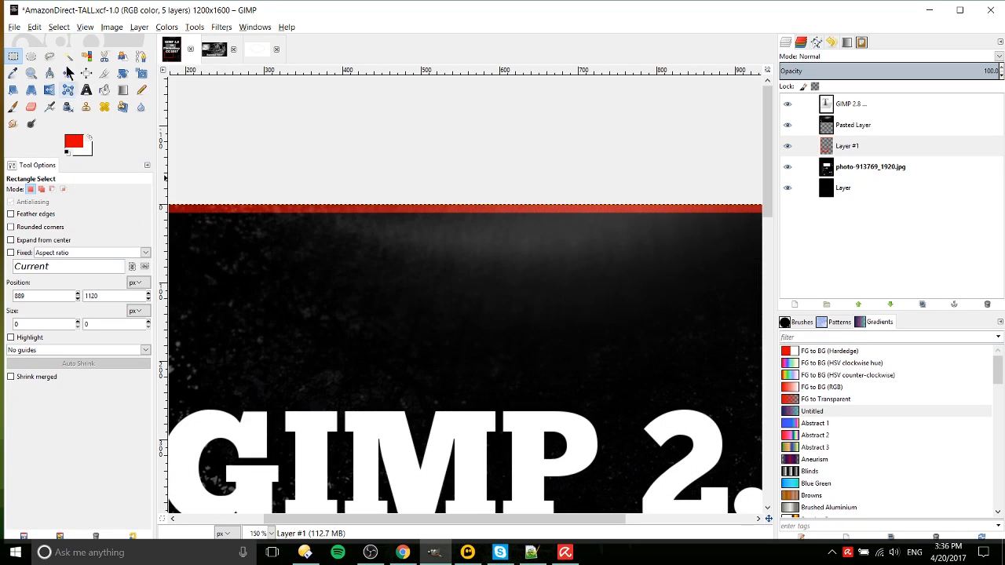
# Switch the image window to fullscreen view.
pyautogui.click(88, 28)
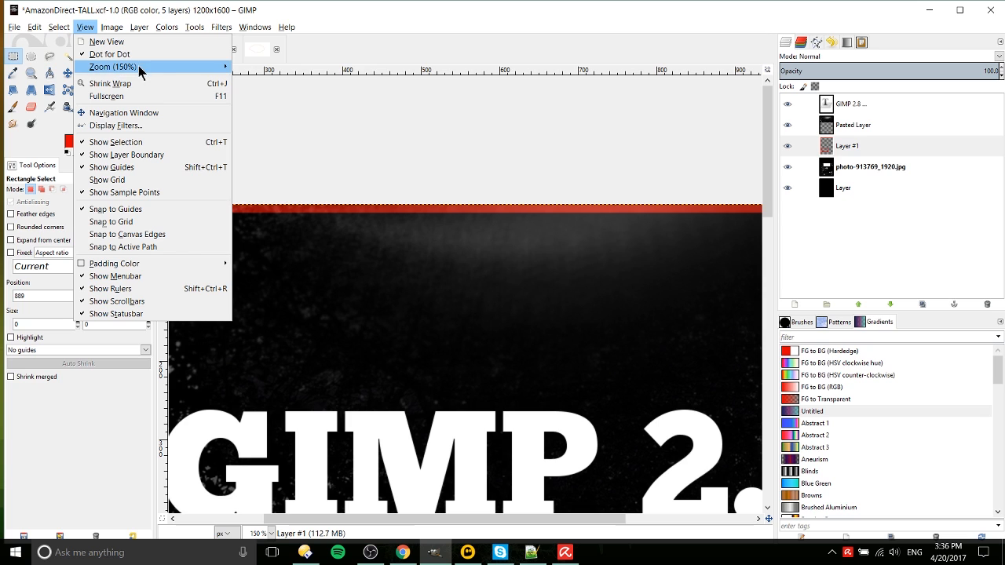
pyautogui.moveTo(133, 67)
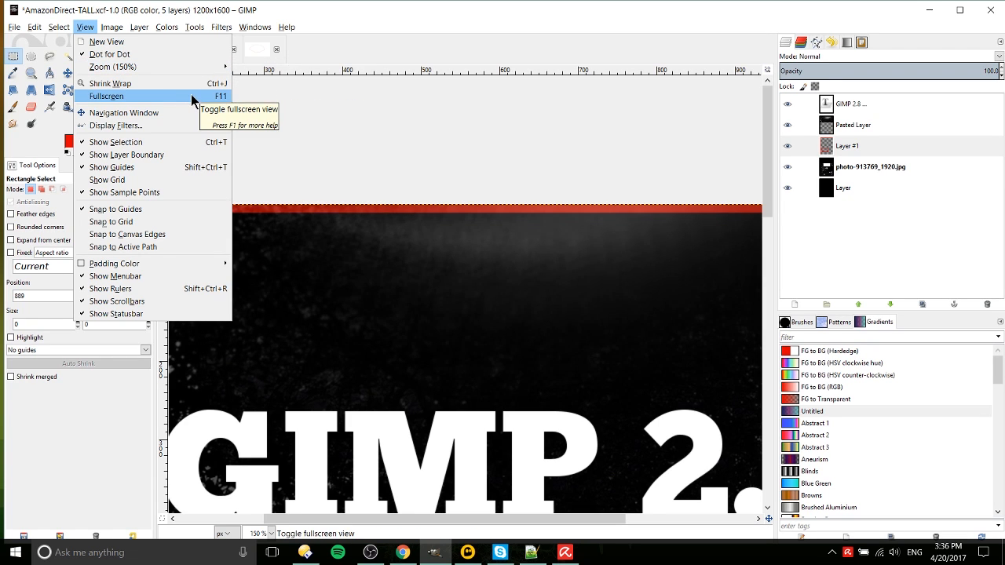
pyautogui.click(166, 98)
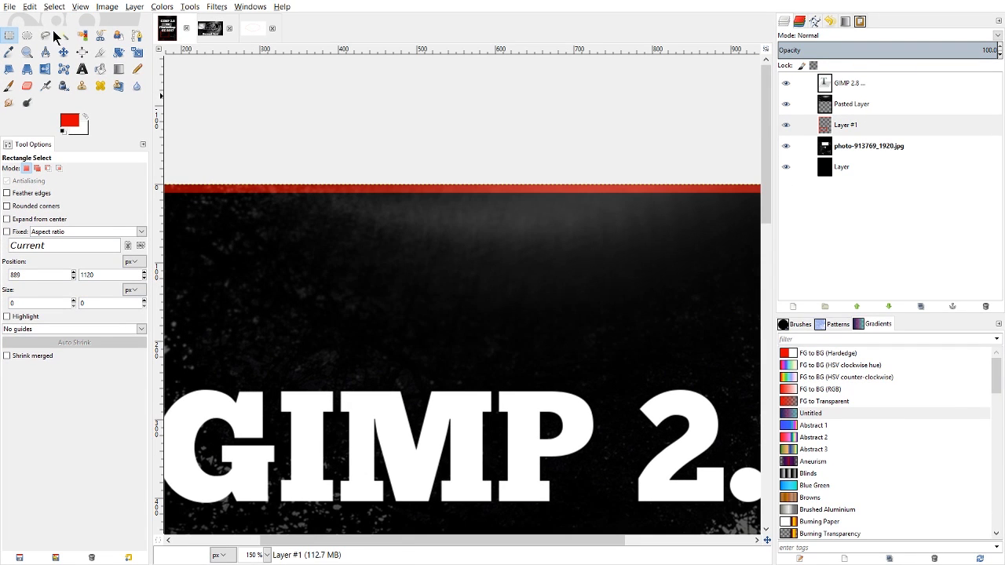
pyautogui.click(106, 6)
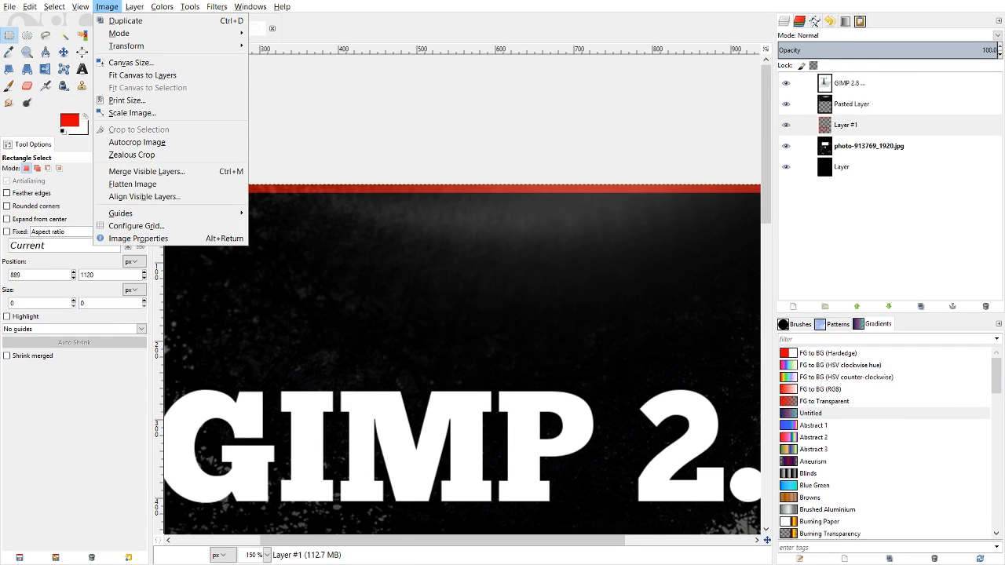
pyautogui.click(351, 558)
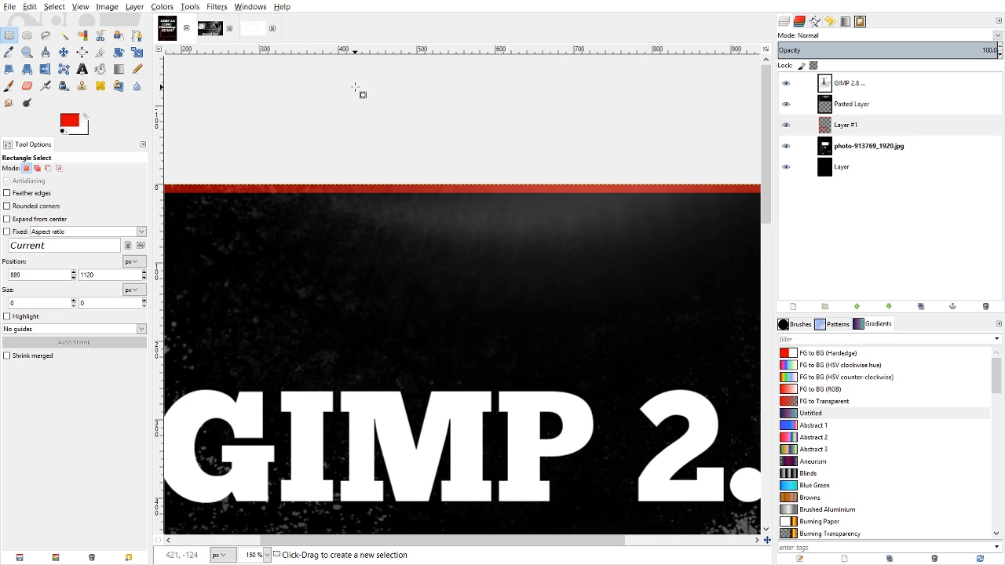
# Add a horizontal guide across the poster's mid-height with the New Guide (by Percent) command.
pyautogui.hotkey('shift', 'ctrl', 'j')
pyautogui.click(80, 6)
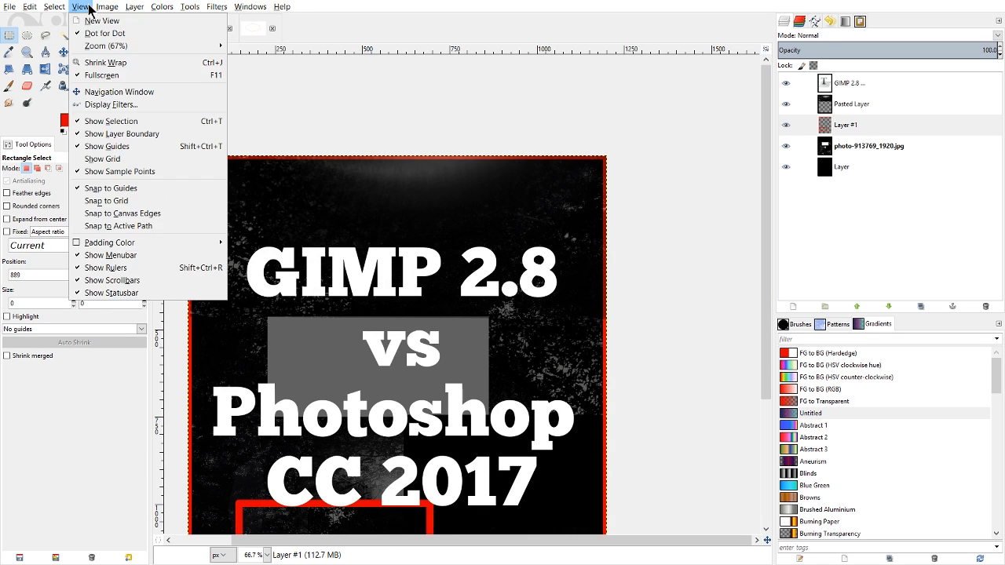
pyautogui.moveTo(105, 7)
pyautogui.moveTo(207, 217)
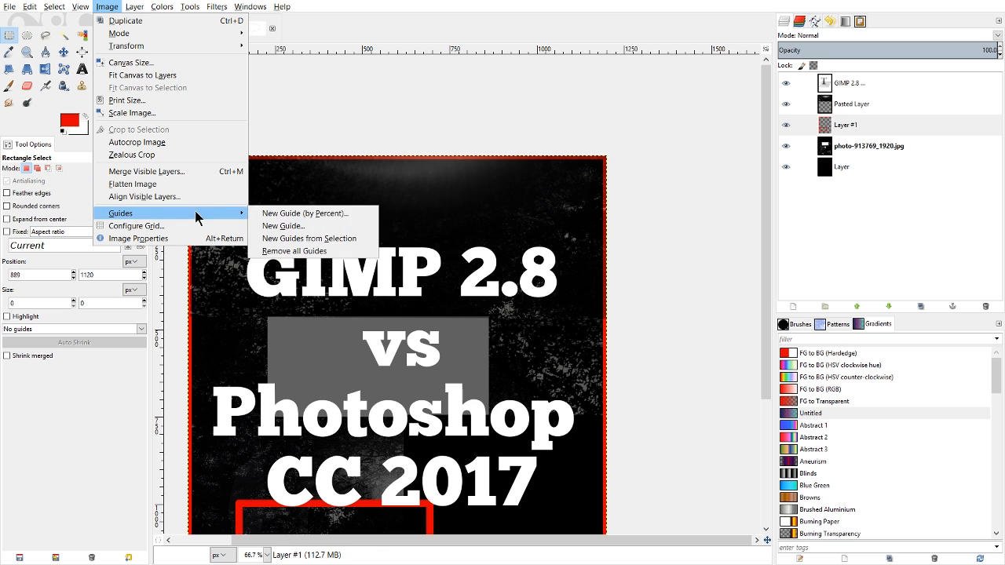
pyautogui.click(271, 214)
pyautogui.click(530, 342)
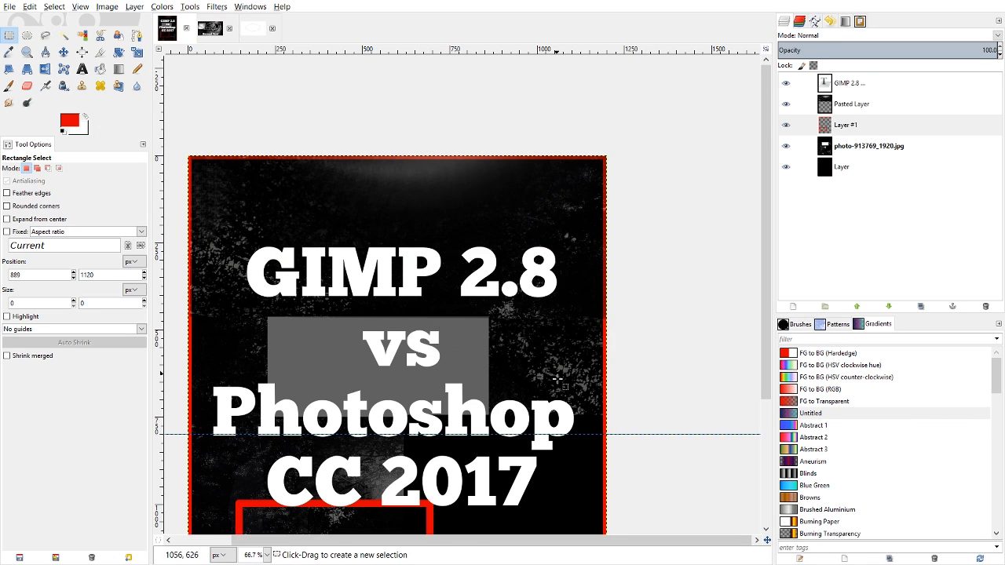
pyautogui.scroll(2, 659, 369)
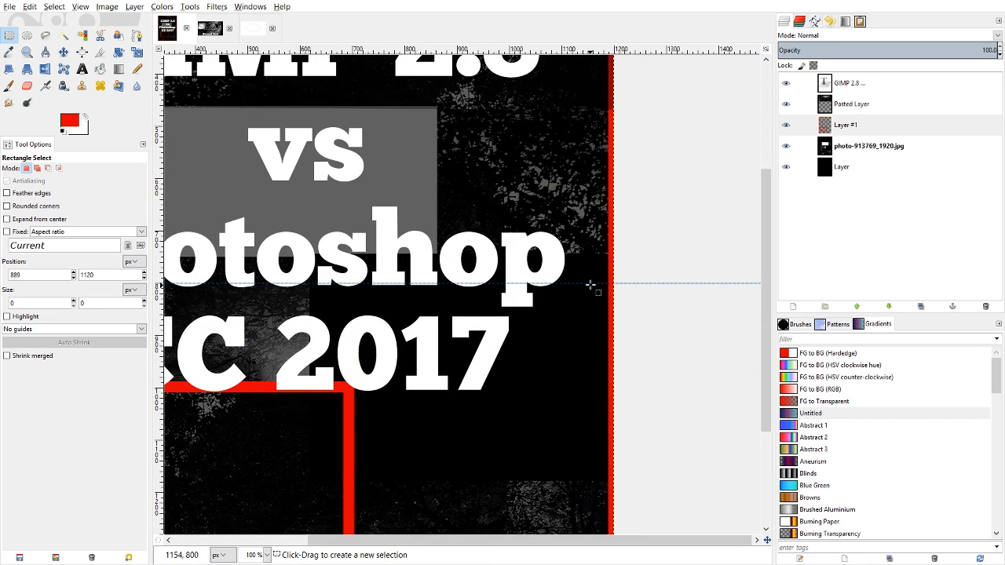
pyautogui.hscroll(-5, 590, 285)
pyautogui.scroll(-2, 590, 284)
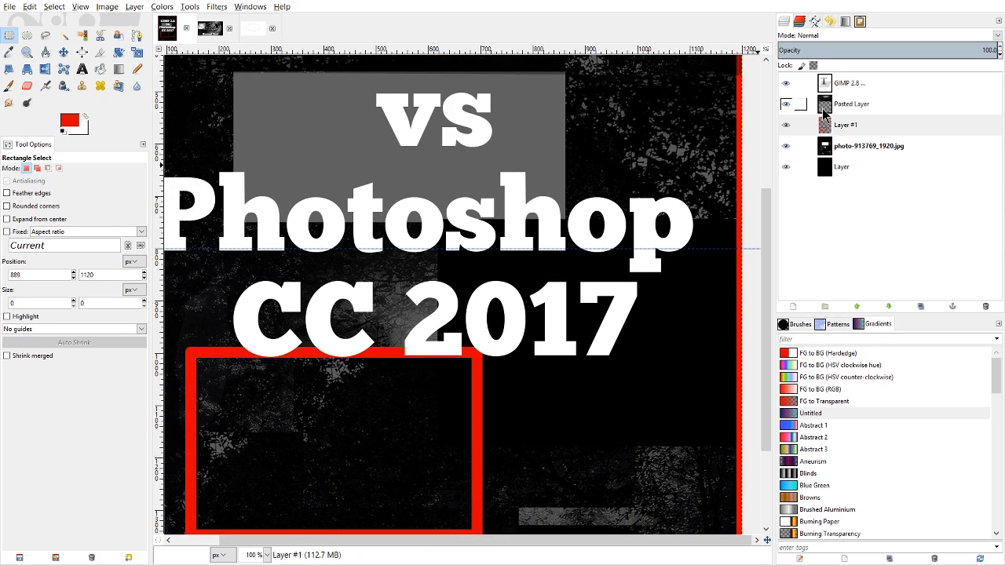
# Select the white title text layer and move it down with the Move tool so it snaps centred on the horizontal guide.
pyautogui.click(793, 85)
pyautogui.click(80, 7)
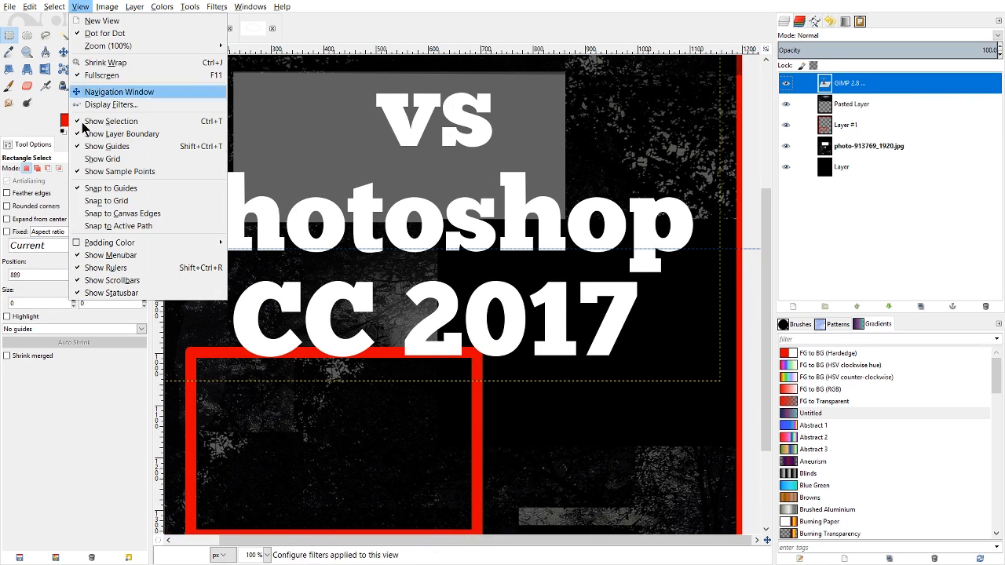
pyautogui.click(82, 9)
pyautogui.click(64, 53)
pyautogui.moveTo(339, 229); pyautogui.dragTo(318, 291)
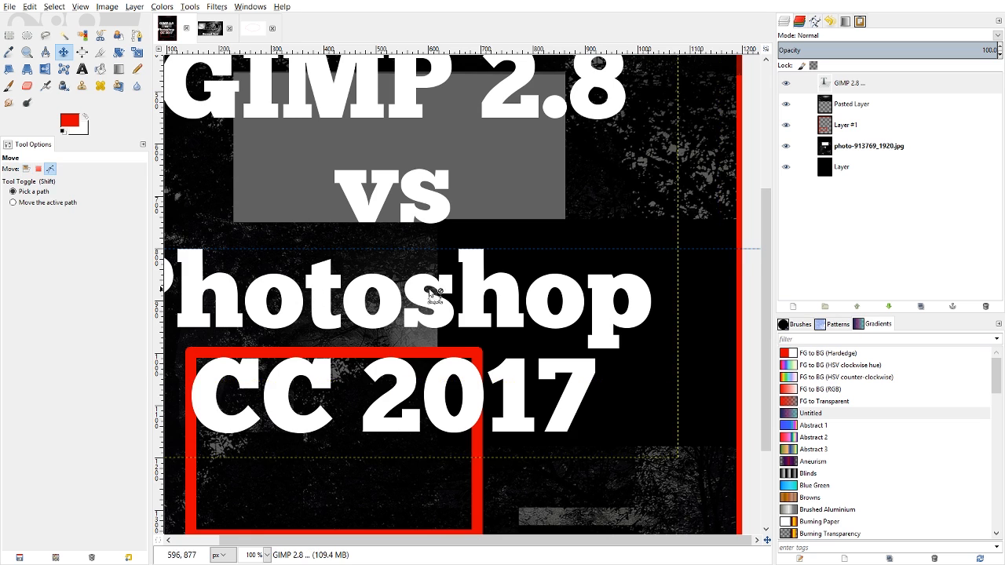
pyautogui.scroll(-1, 436, 290)
pyautogui.moveTo(407, 292); pyautogui.dragTo(416, 287)
pyautogui.click(82, 7)
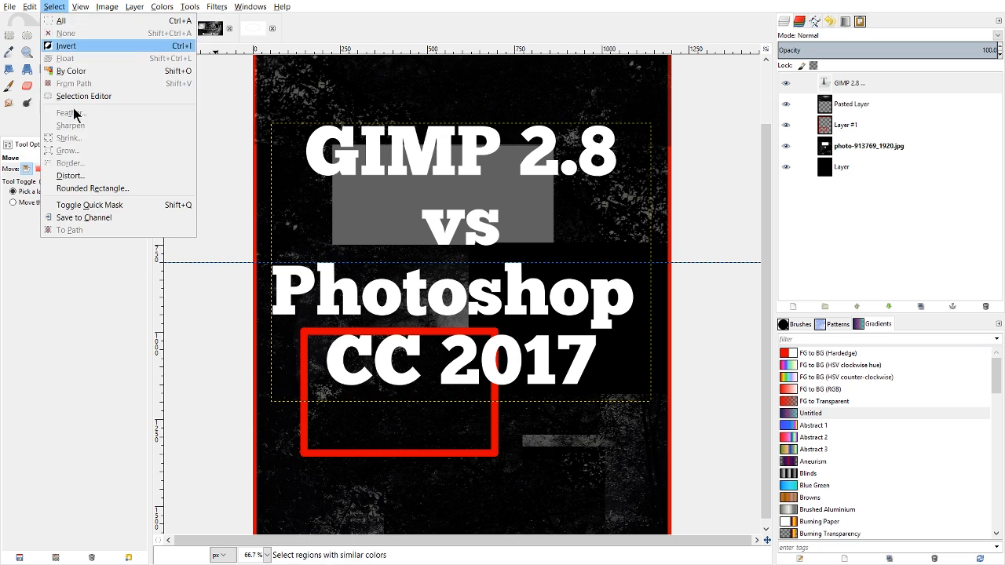
pyautogui.moveTo(30, 7)
pyautogui.moveTo(78, 6)
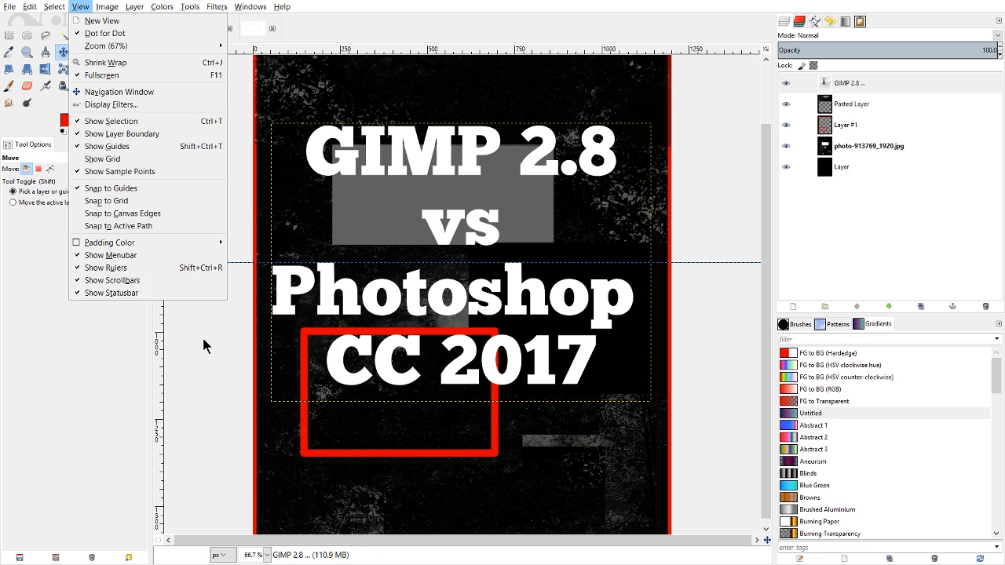
pyautogui.click(287, 69)
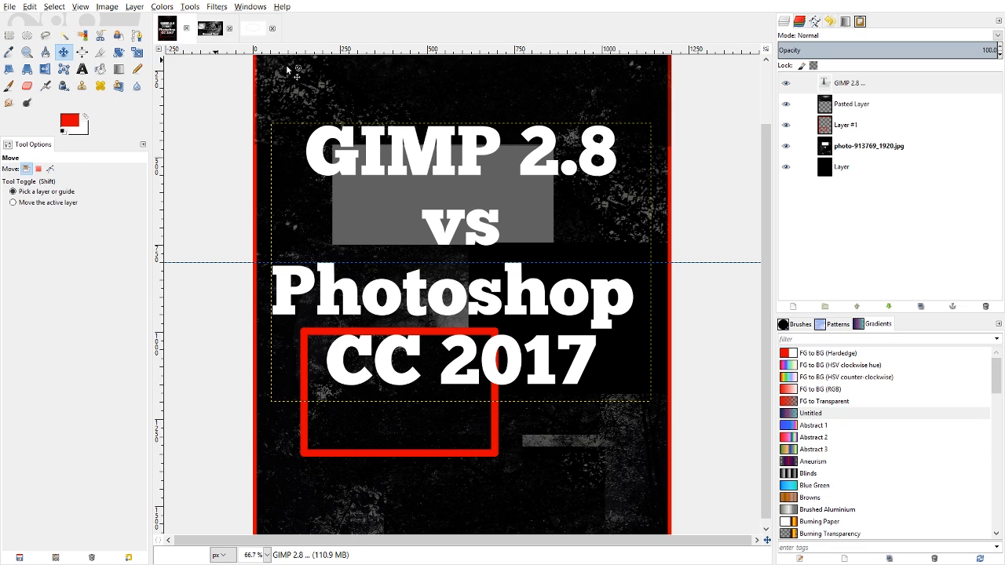
# Hide the rulers around the canvas and show them again.
pyautogui.click(81, 7)
pyautogui.click(133, 270)
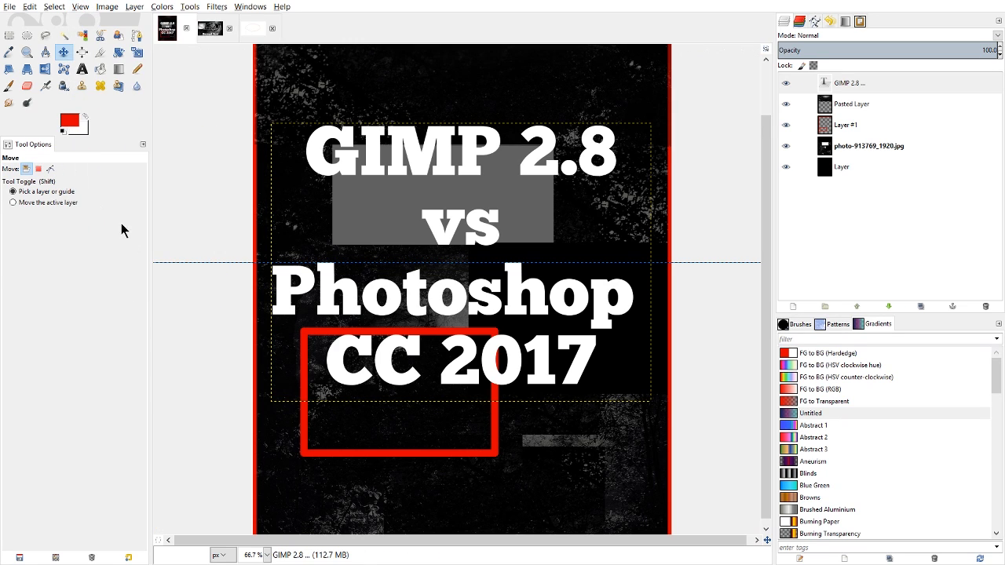
pyautogui.click(86, 7)
pyautogui.click(123, 265)
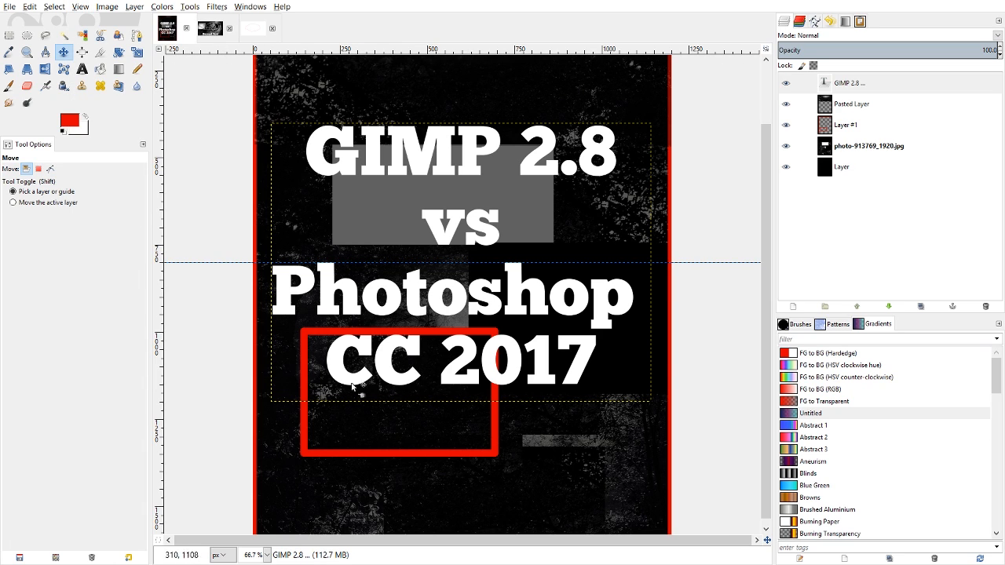
# Switch the image's display unit to inches and back to pixels.
pyautogui.click(213, 555)
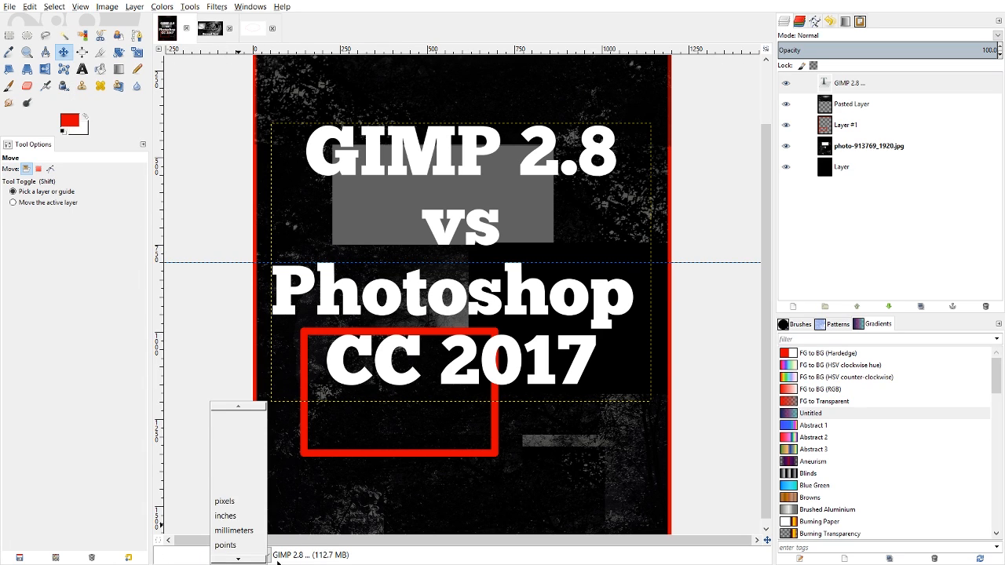
pyautogui.click(235, 517)
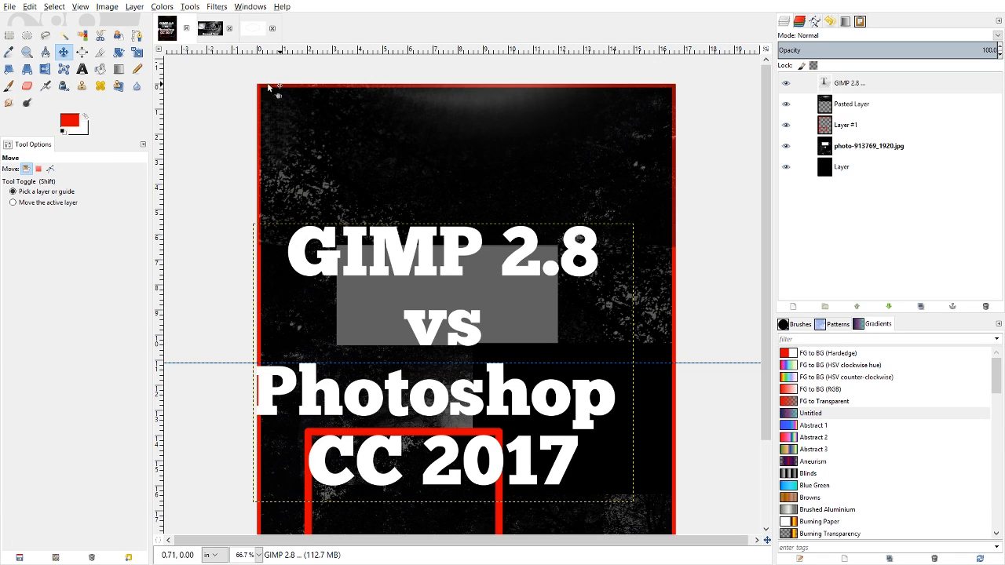
pyautogui.click(214, 555)
pyautogui.click(232, 523)
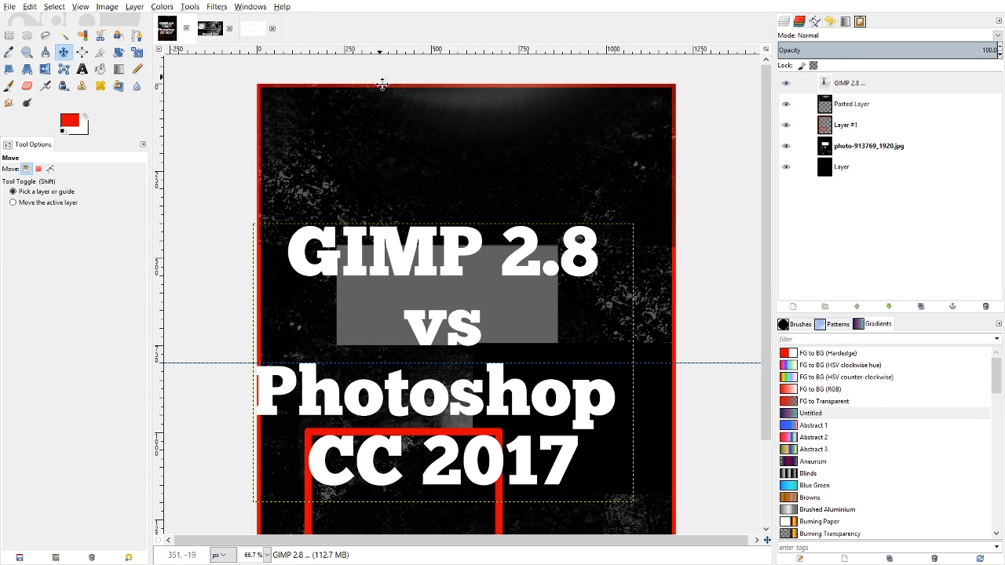
pyautogui.moveTo(399, 129); pyautogui.dragTo(391, 194)
pyautogui.scroll(1, 416, 182)
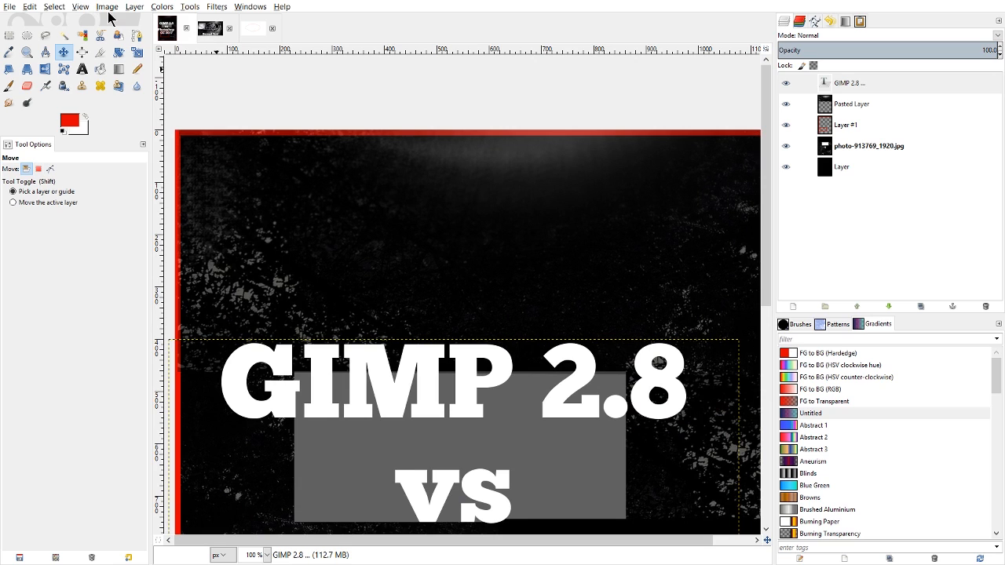
pyautogui.click(108, 11)
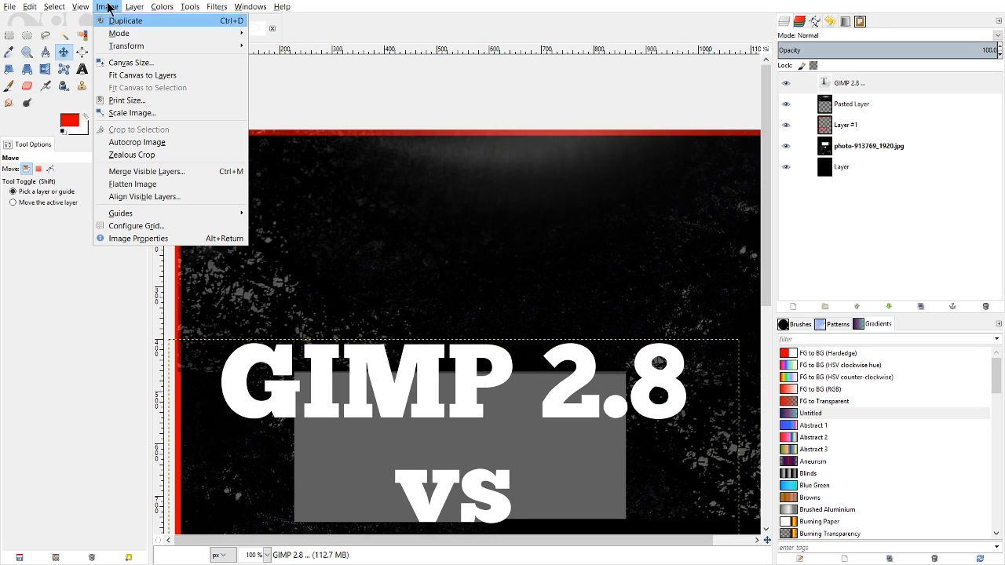
pyautogui.click(144, 76)
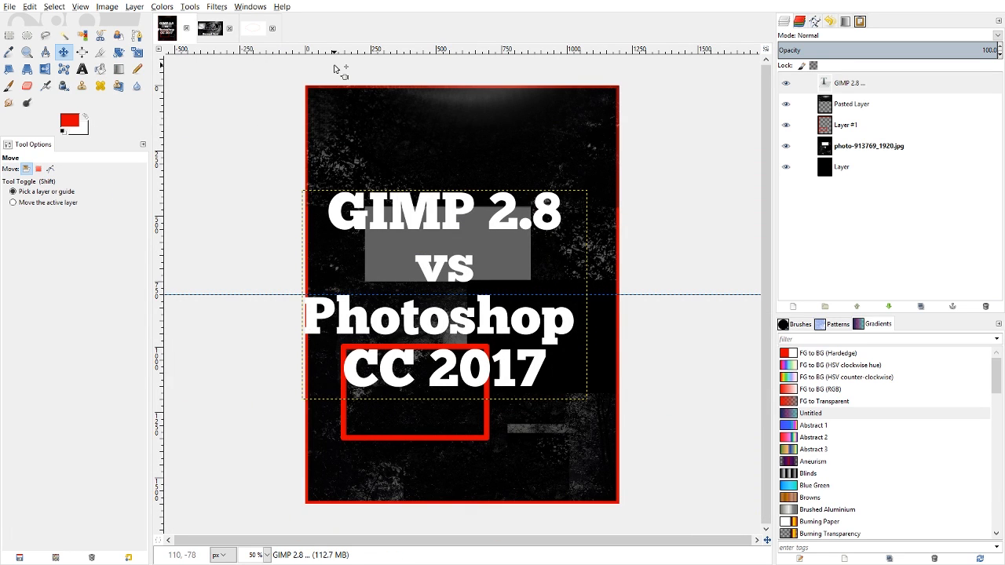
pyautogui.click(85, 6)
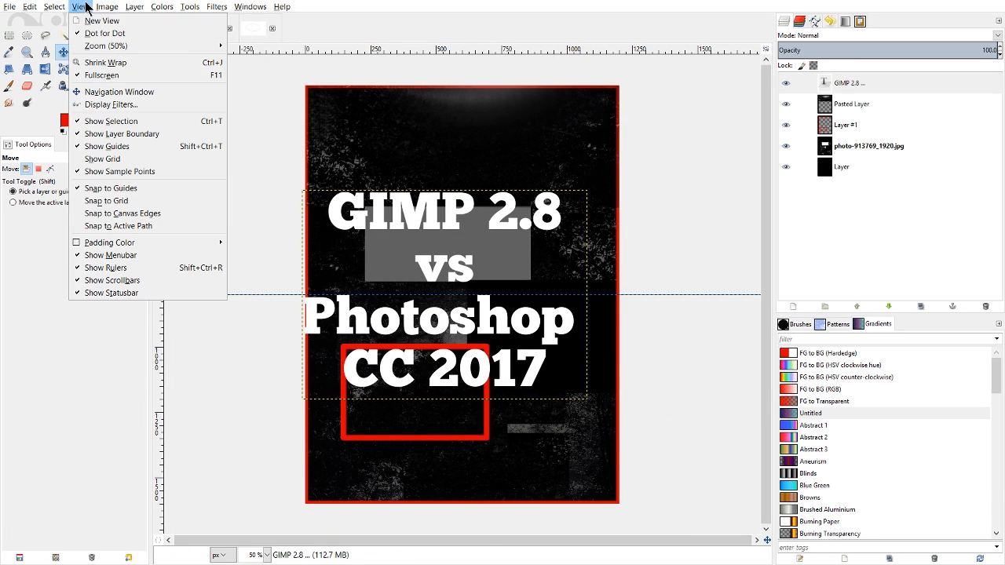
pyautogui.moveTo(107, 7)
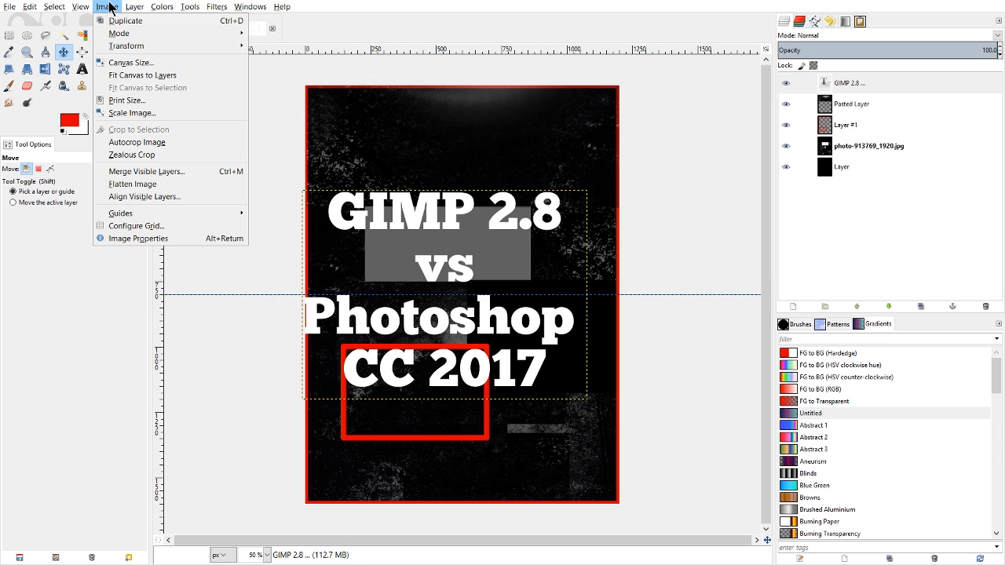
pyautogui.click(132, 62)
pyautogui.write('200')
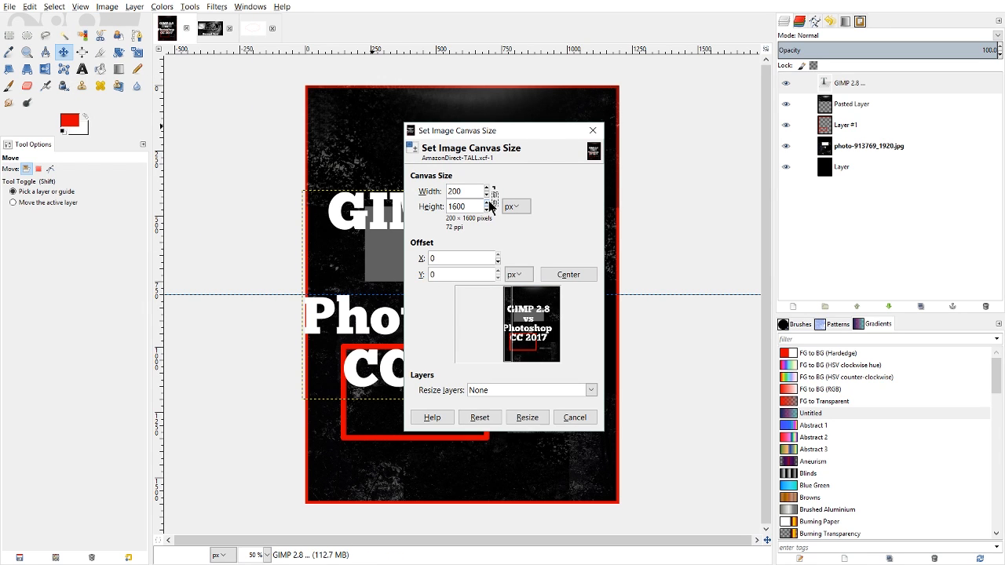
pyautogui.click(468, 191)
pyautogui.doubleClick(461, 190)
pyautogui.click(495, 200)
pyautogui.press('Escape')
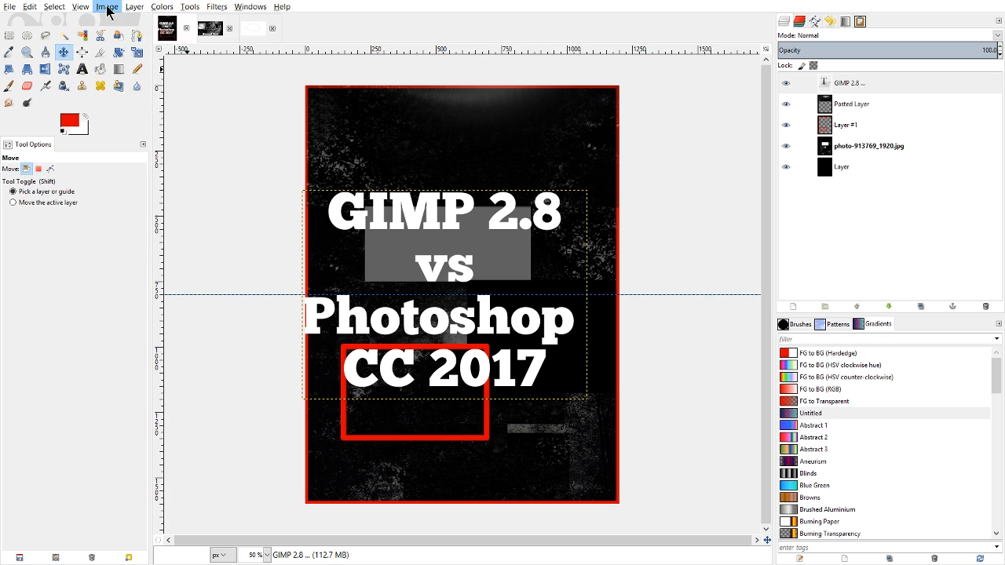
# Resize the image canvas to 2000 × 2667 px with width and height linked, leaving the layers unresized.
pyautogui.click(106, 7)
pyautogui.click(131, 62)
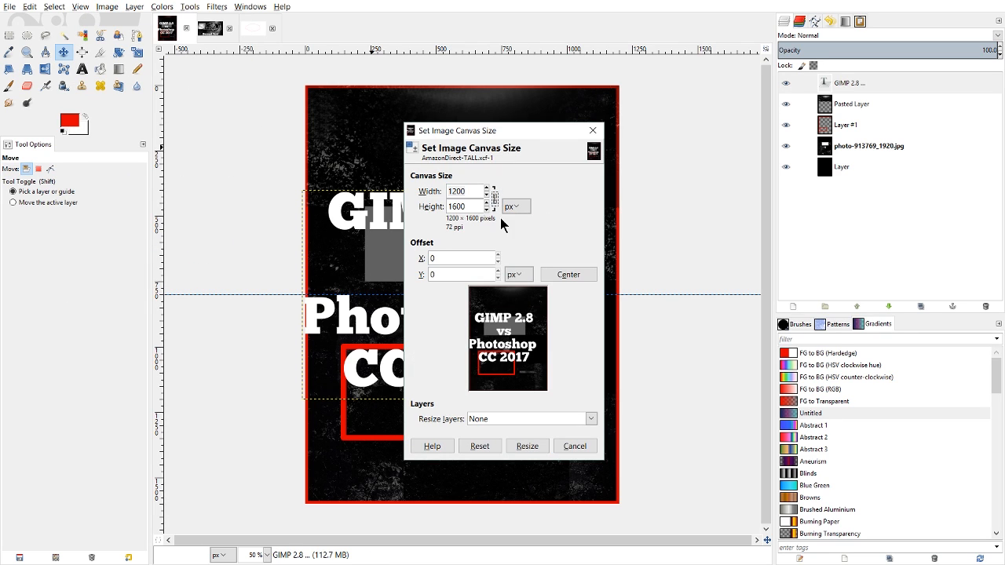
pyautogui.moveTo(476, 190); pyautogui.dragTo(437, 191)
pyautogui.write('2000')
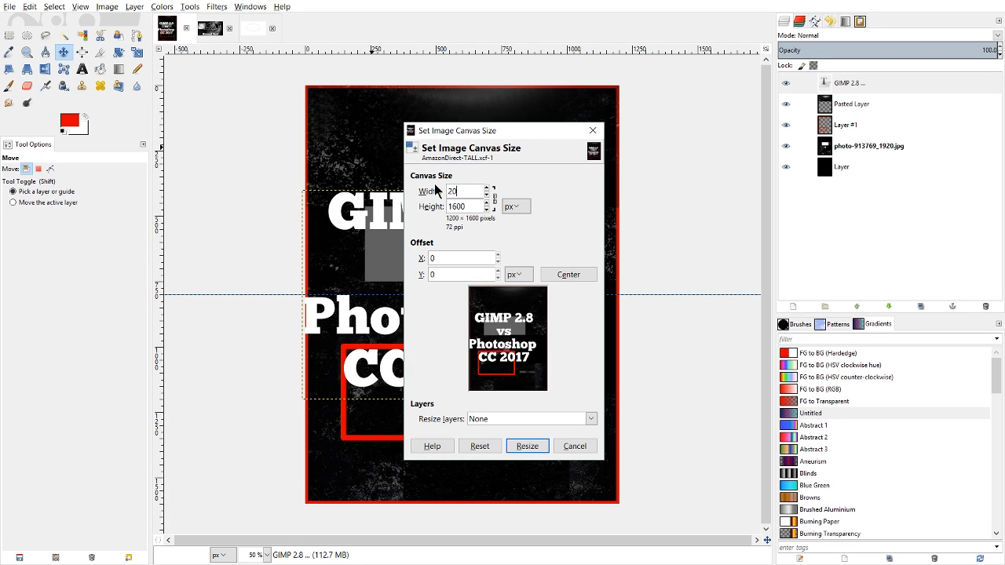
pyautogui.press('Tab')
pyautogui.hotkey('shift', 'Tab')
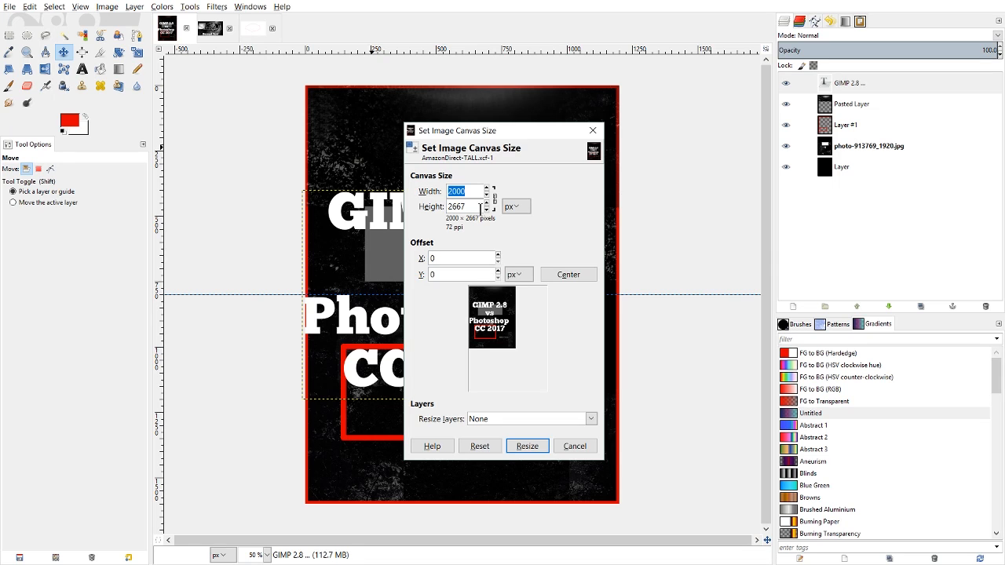
pyautogui.press('Tab')
pyautogui.click(527, 446)
pyautogui.scroll(-3, 578, 330)
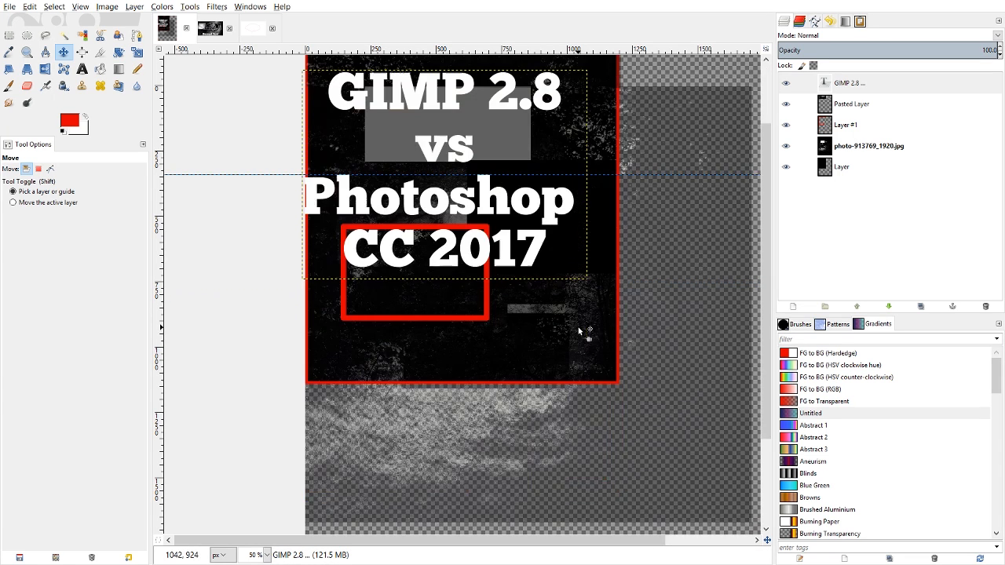
pyautogui.scroll(-2, 617, 316)
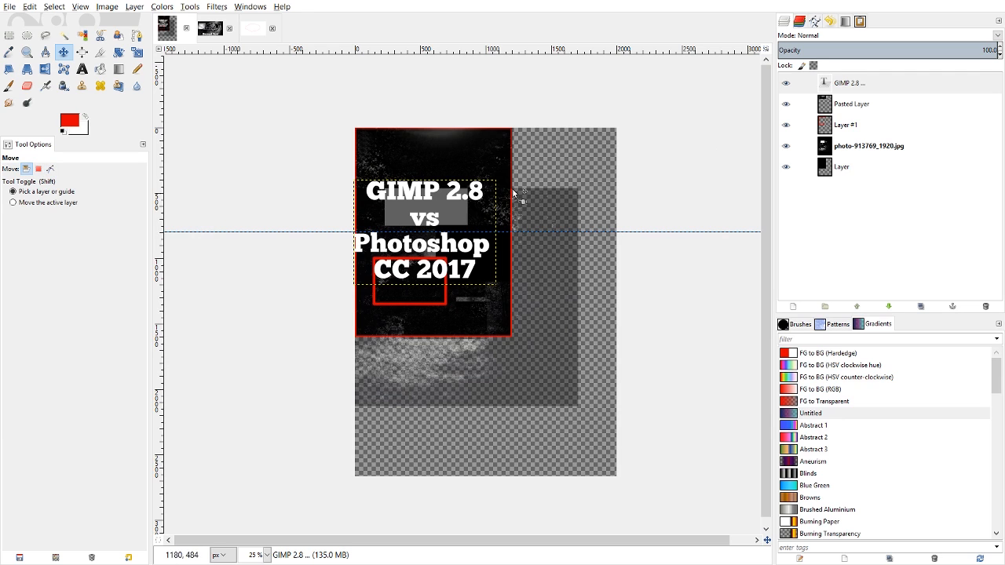
pyautogui.moveTo(547, 284); pyautogui.dragTo(553, 307)
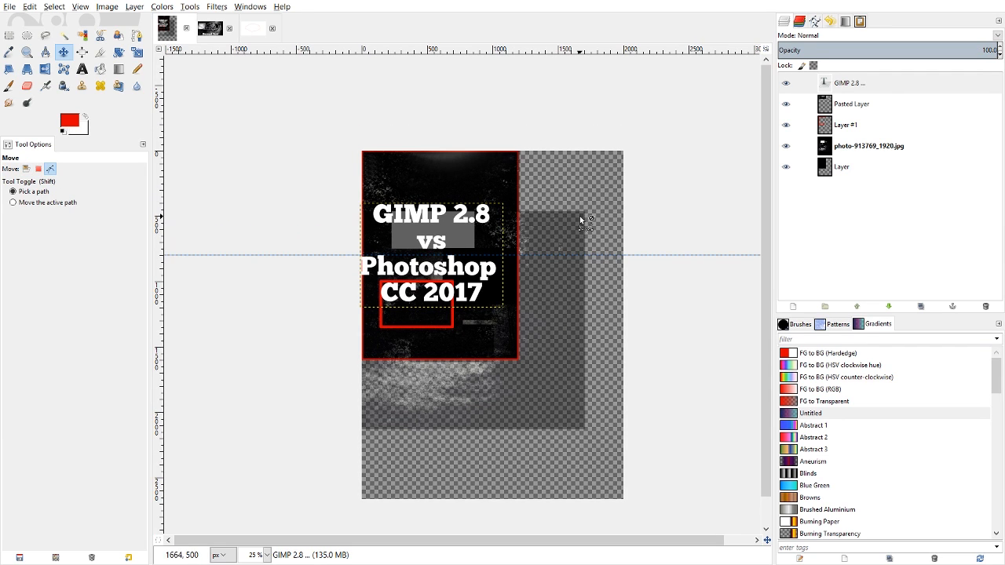
pyautogui.scroll(1, 579, 203)
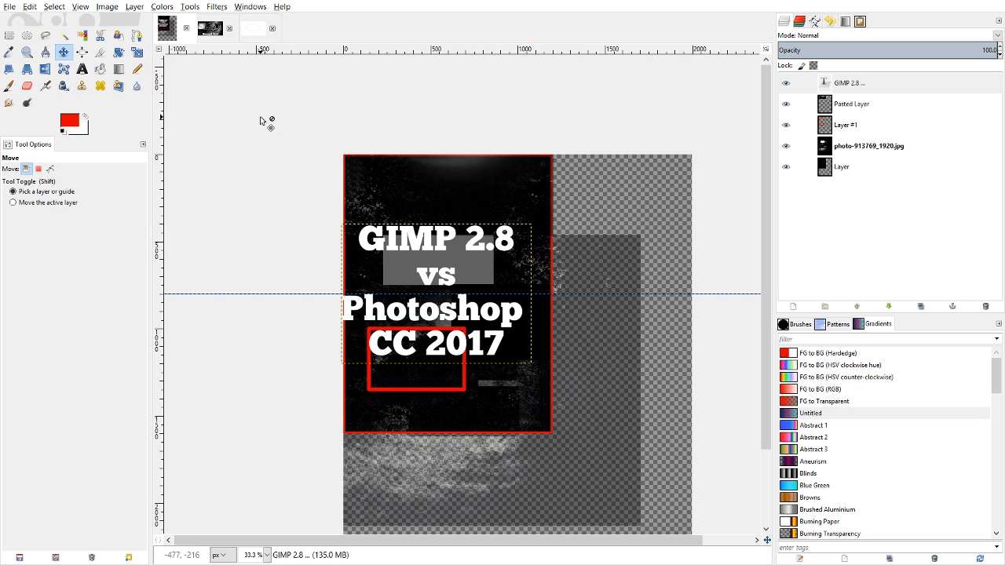
# Undo the canvas resize.
pyautogui.click(107, 6)
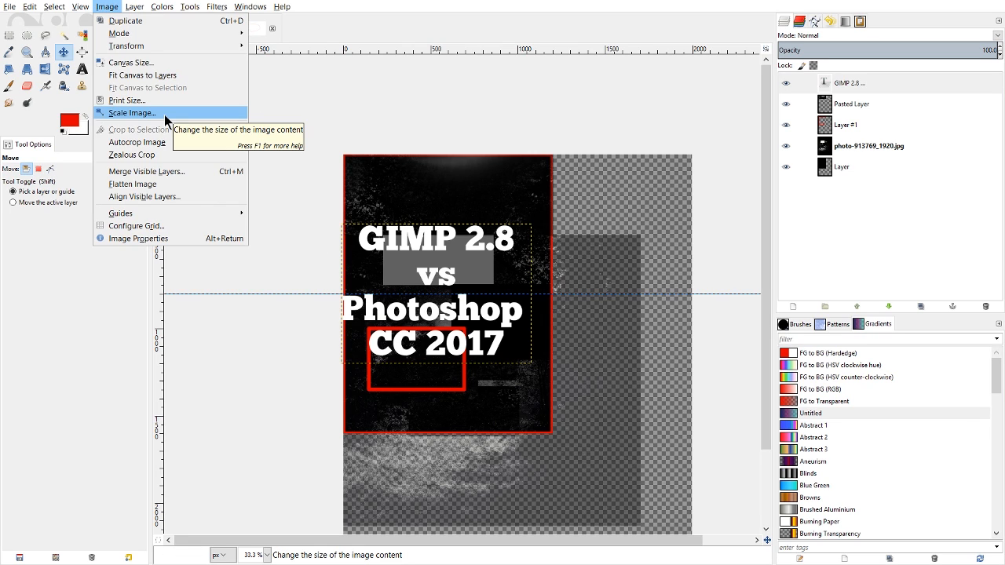
pyautogui.press('Escape')
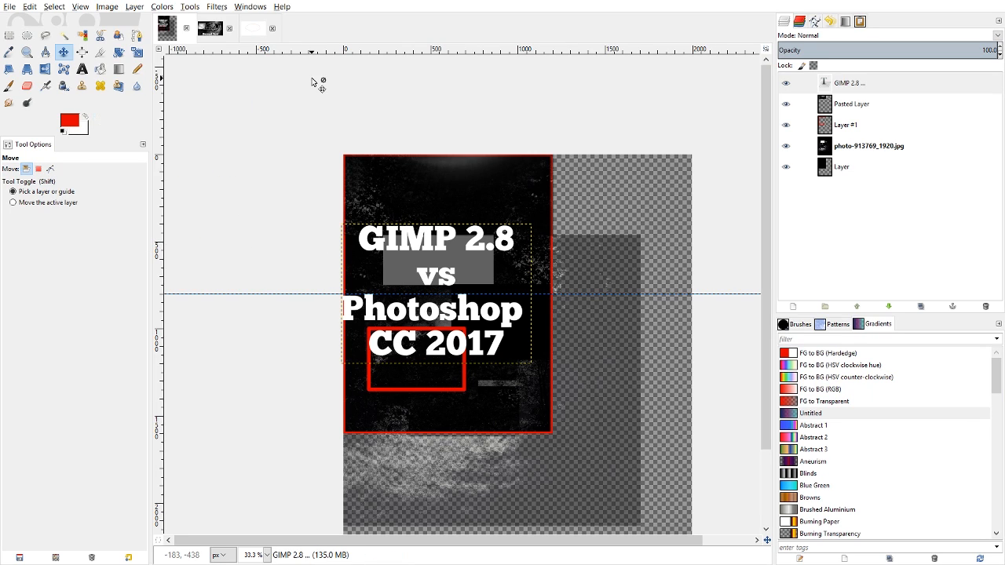
pyautogui.hotkey('ctrl', 'z')
# Scale the whole image to 2000 px wide with linked proportions and Cubic interpolation.
pyautogui.click(101, 9)
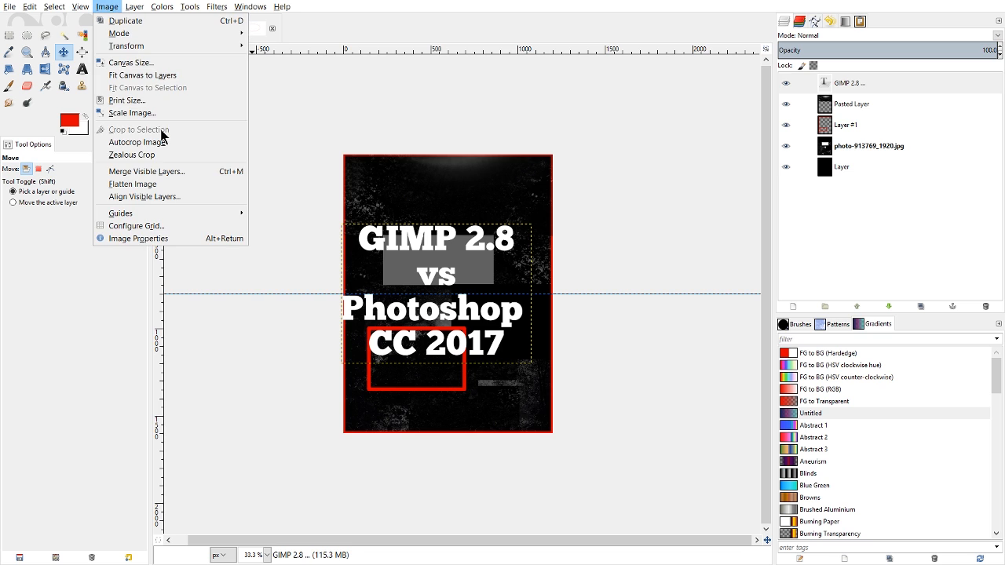
pyautogui.click(150, 113)
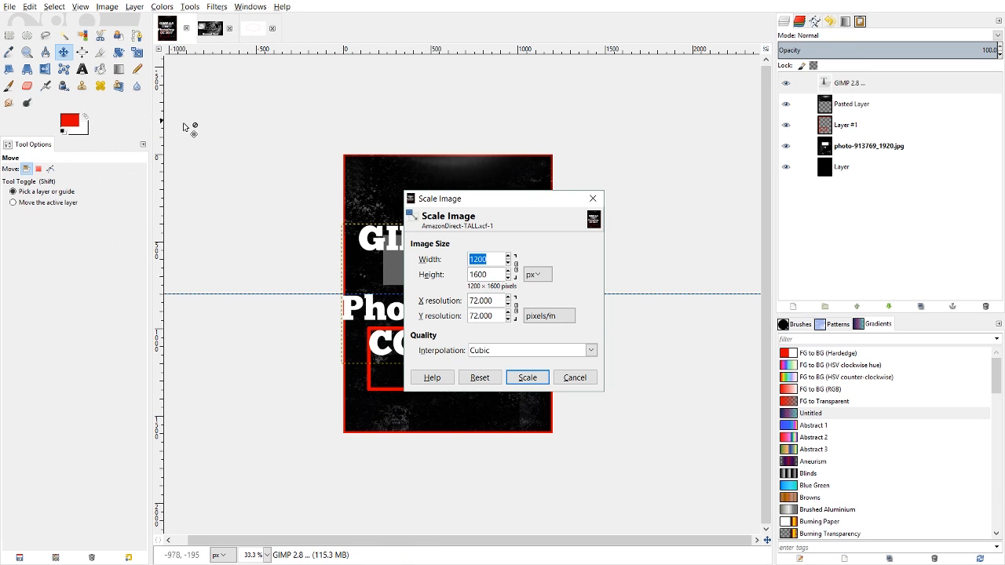
pyautogui.moveTo(524, 203); pyautogui.dragTo(763, 159)
pyautogui.write('2000')
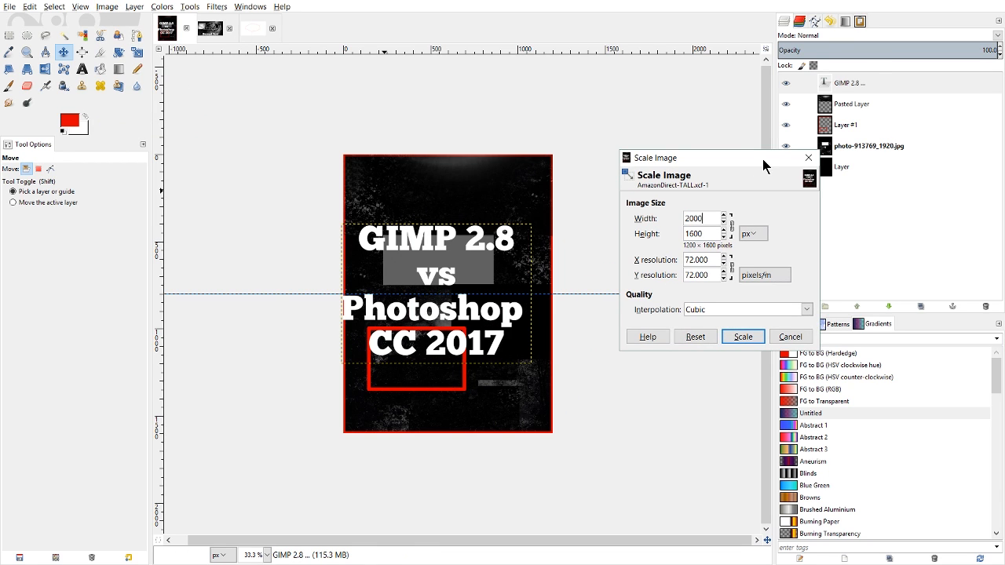
pyautogui.press('Tab')
pyautogui.click(743, 337)
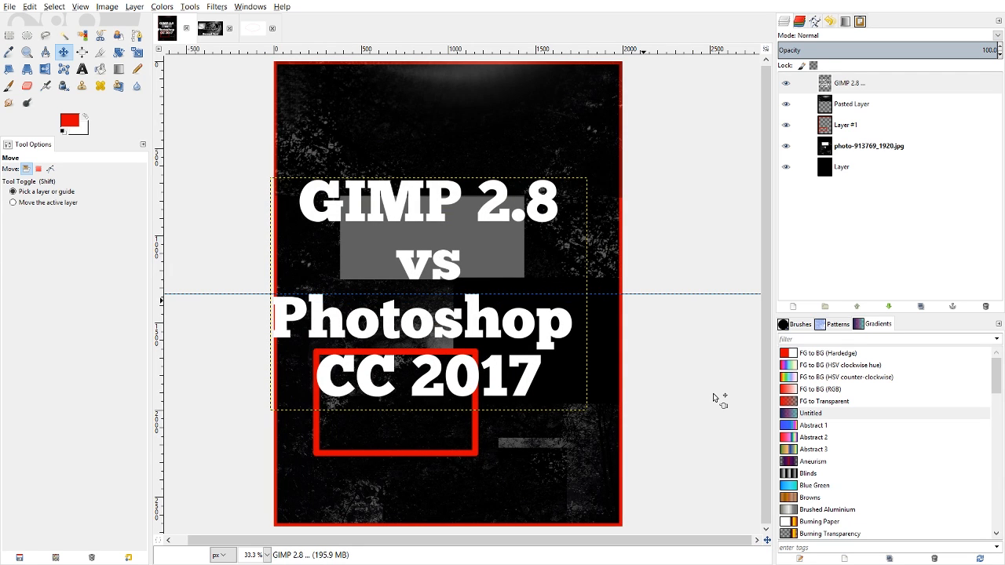
# Review the interpolation choices for scaling the whole image, and leave the image scaling unapplied.
pyautogui.click(107, 6)
pyautogui.click(118, 115)
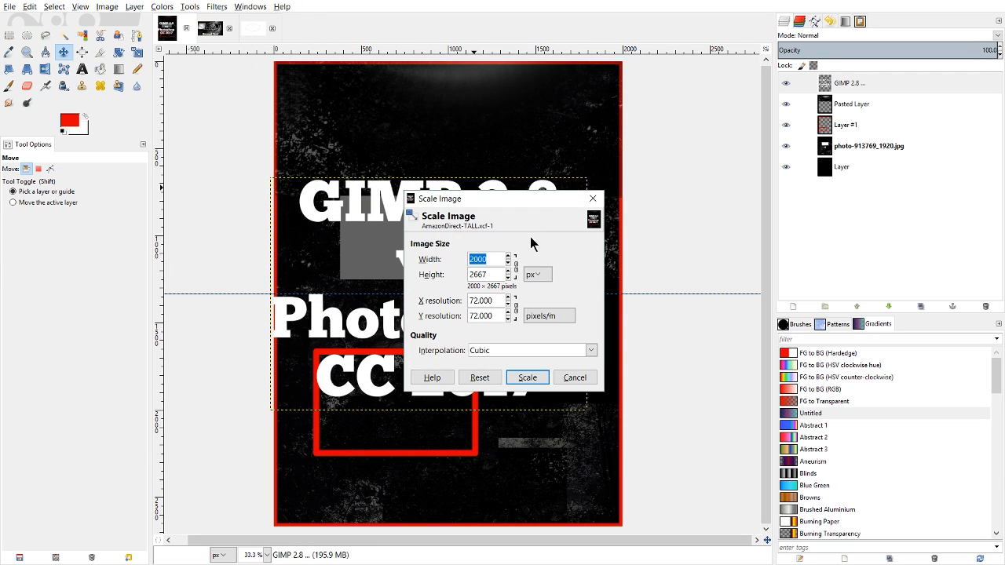
pyautogui.click(517, 350)
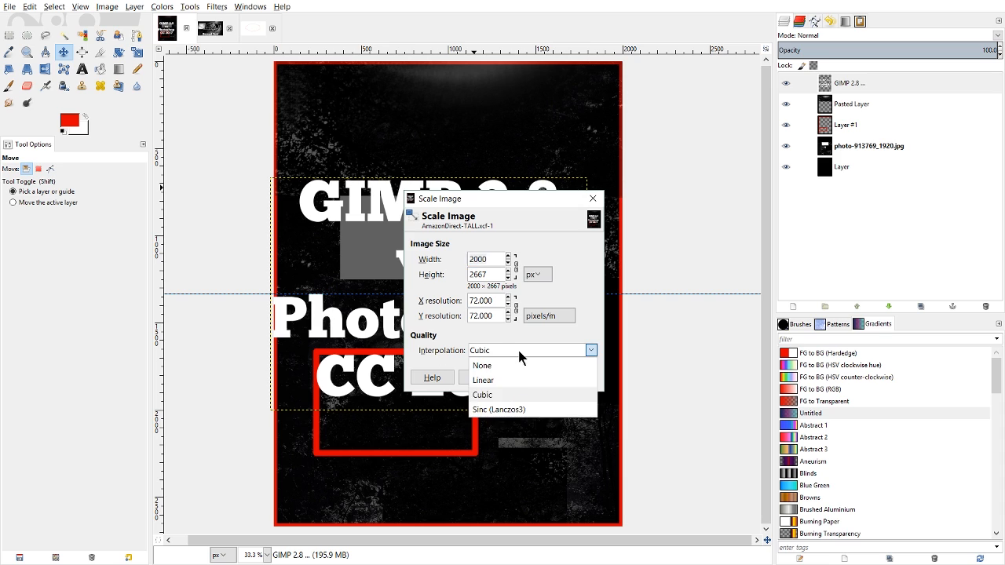
pyautogui.click(519, 351)
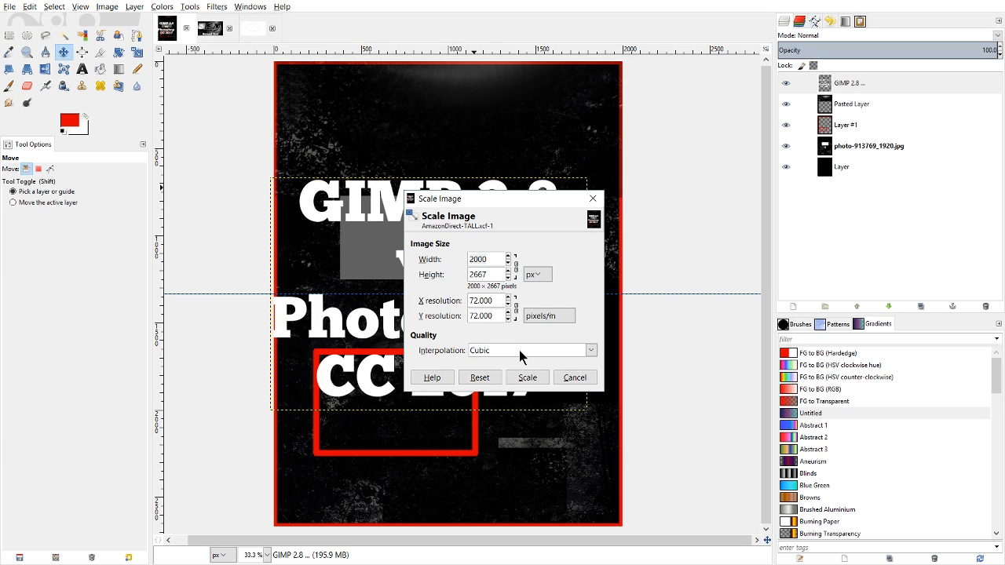
pyautogui.click(485, 352)
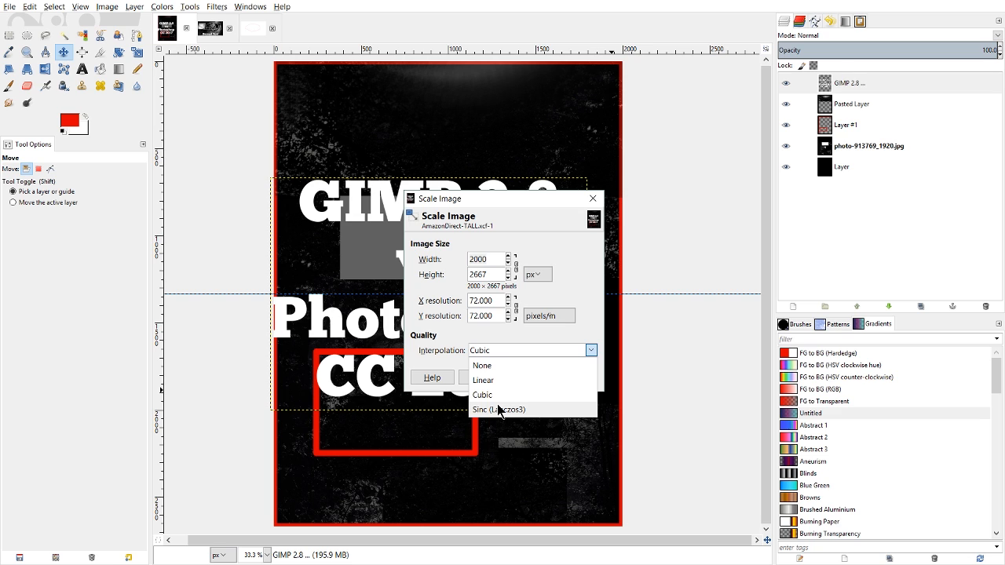
pyautogui.click(527, 392)
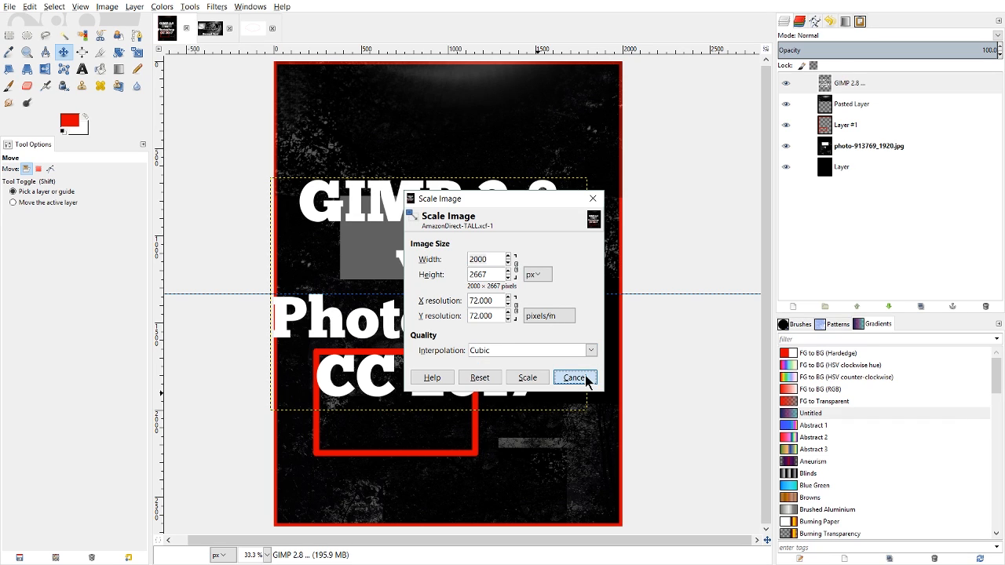
pyautogui.click(590, 350)
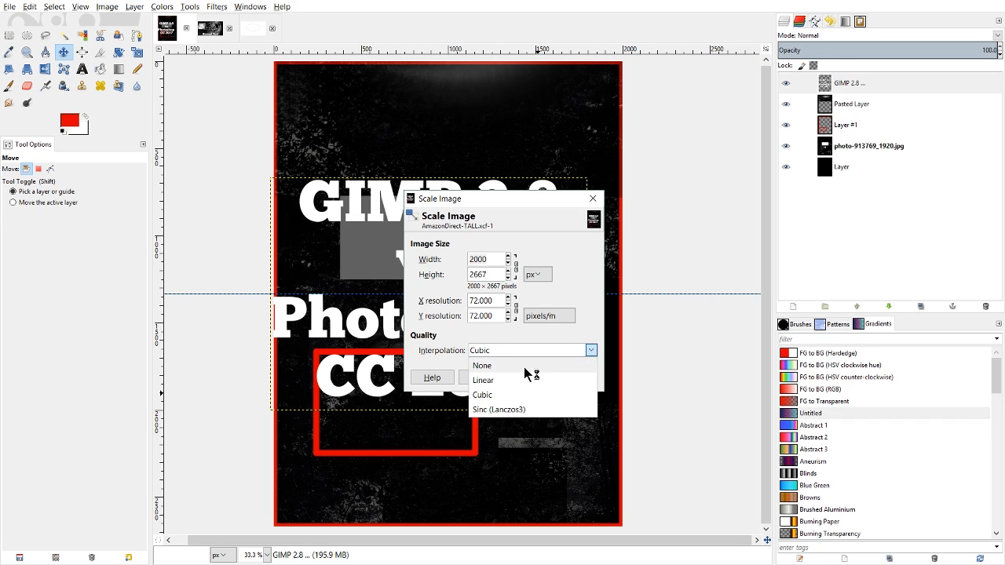
pyautogui.click(608, 339)
pyautogui.click(579, 378)
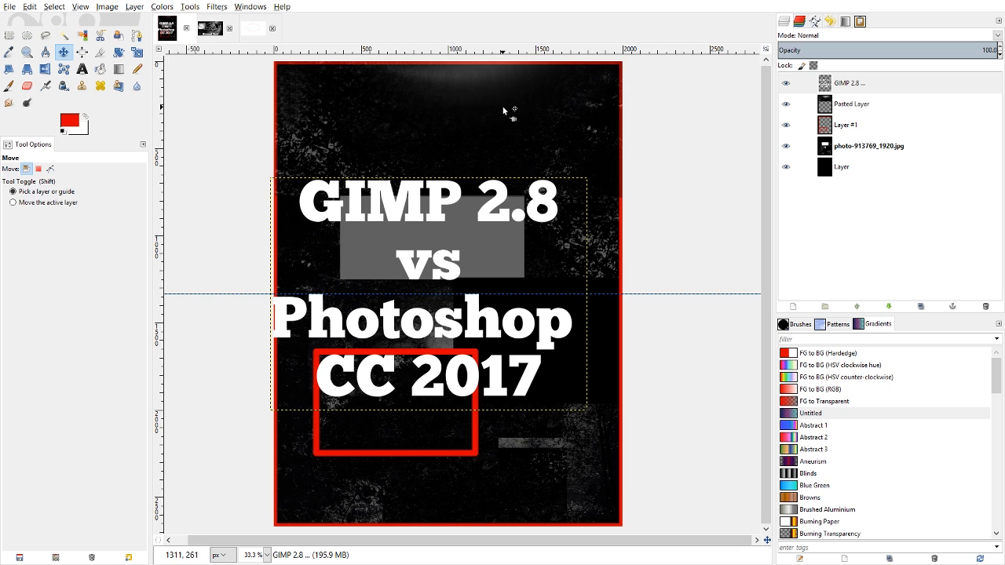
# View the image grid's line style, color, spacing and offset settings, and cancel without changing them.
pyautogui.click(134, 7)
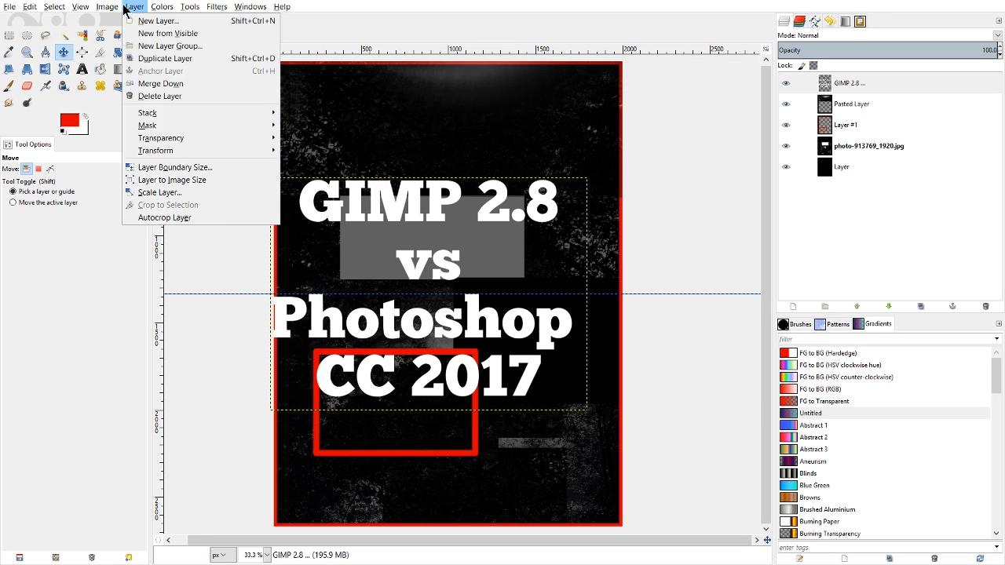
pyautogui.click(134, 6)
pyautogui.click(107, 6)
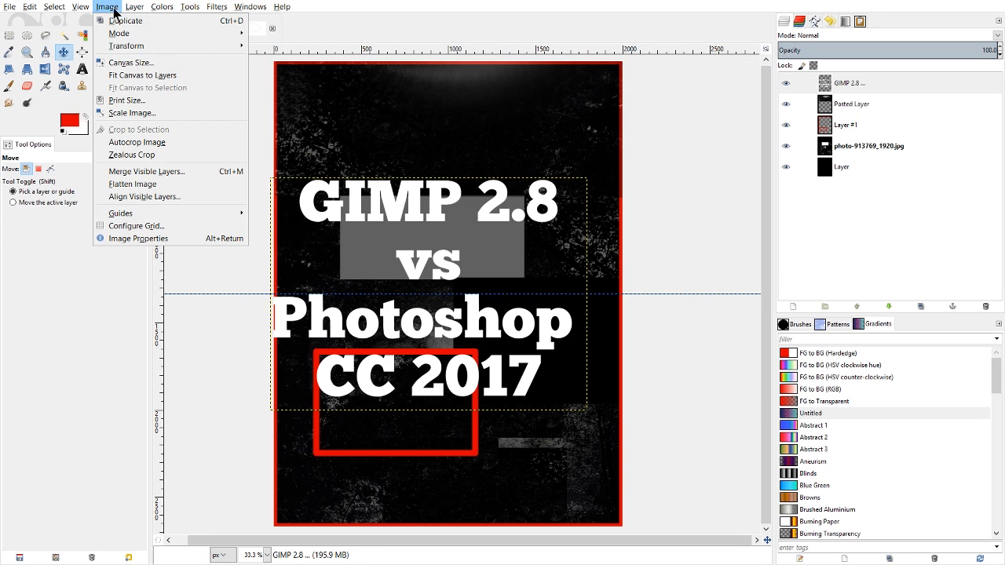
pyautogui.click(160, 226)
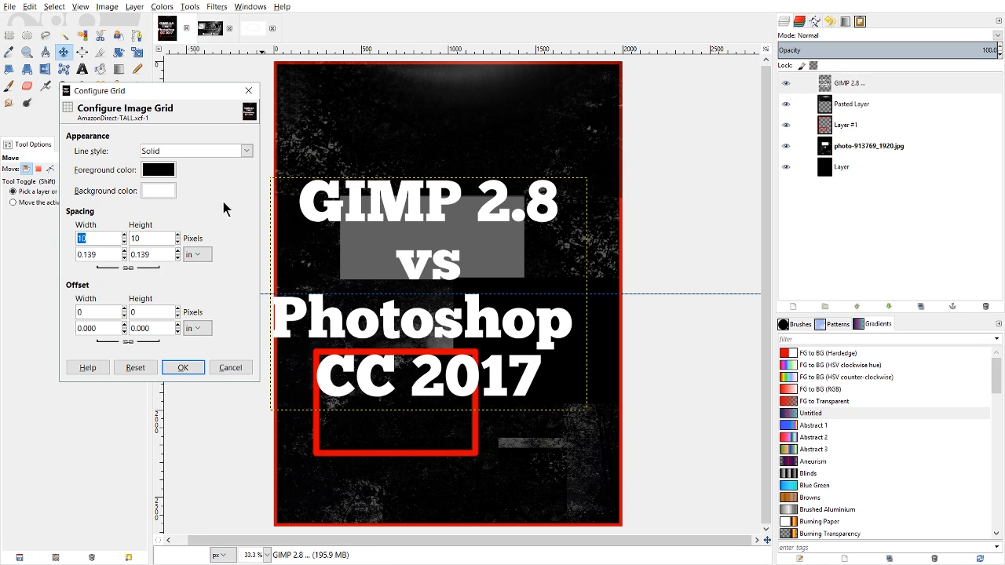
pyautogui.click(231, 152)
pyautogui.click(234, 368)
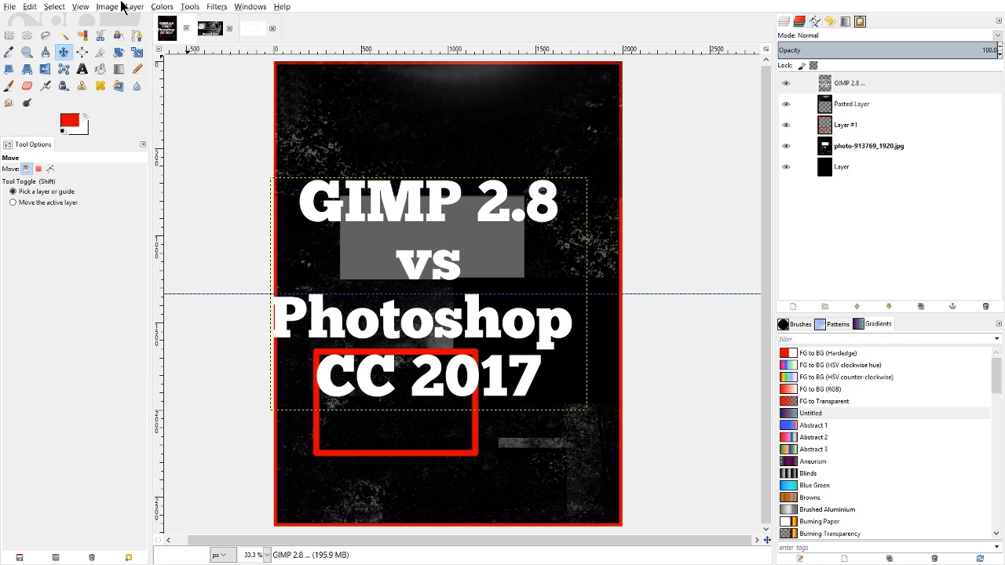
pyautogui.click(118, 7)
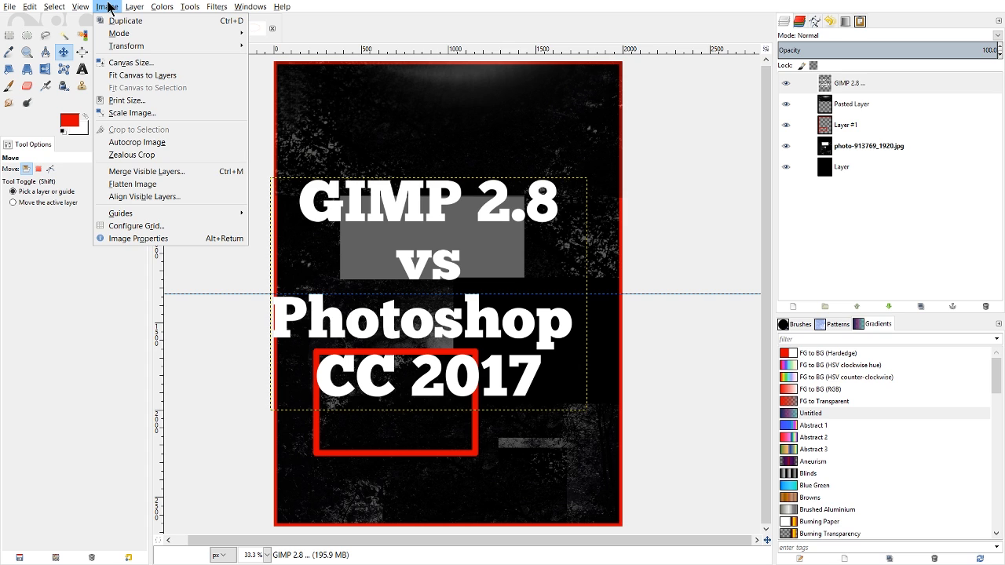
pyautogui.moveTo(136, 8)
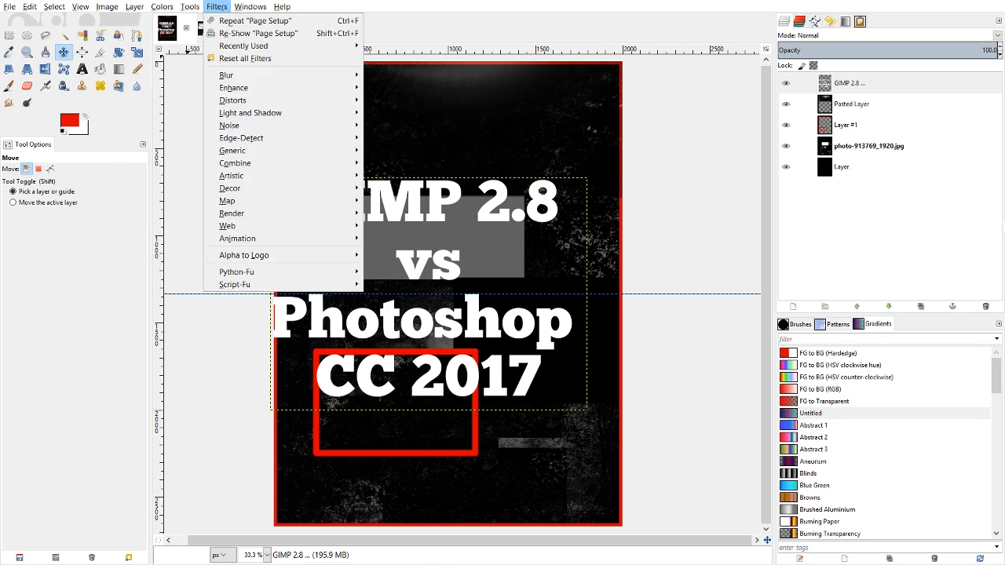
pyautogui.click(938, 250)
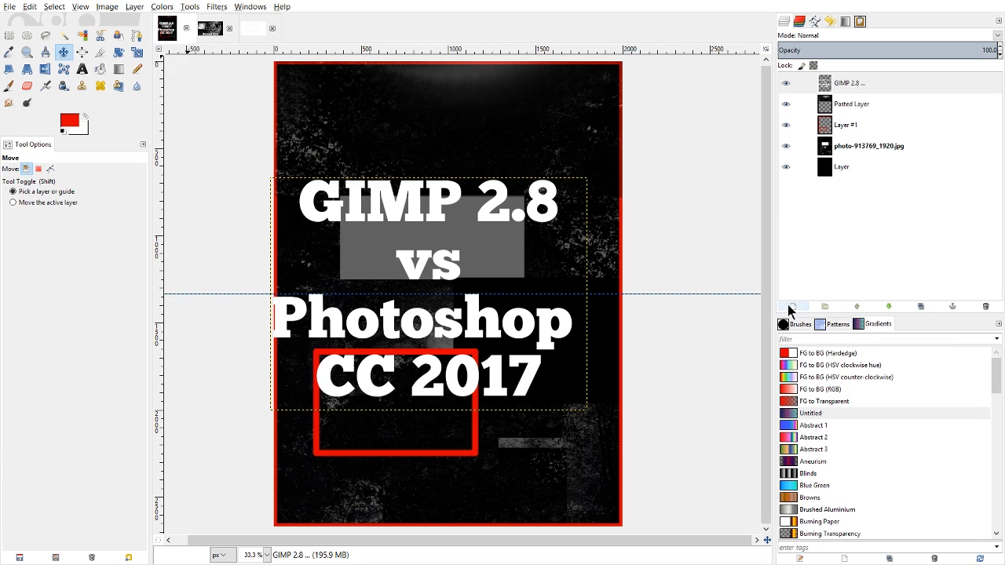
pyautogui.click(133, 7)
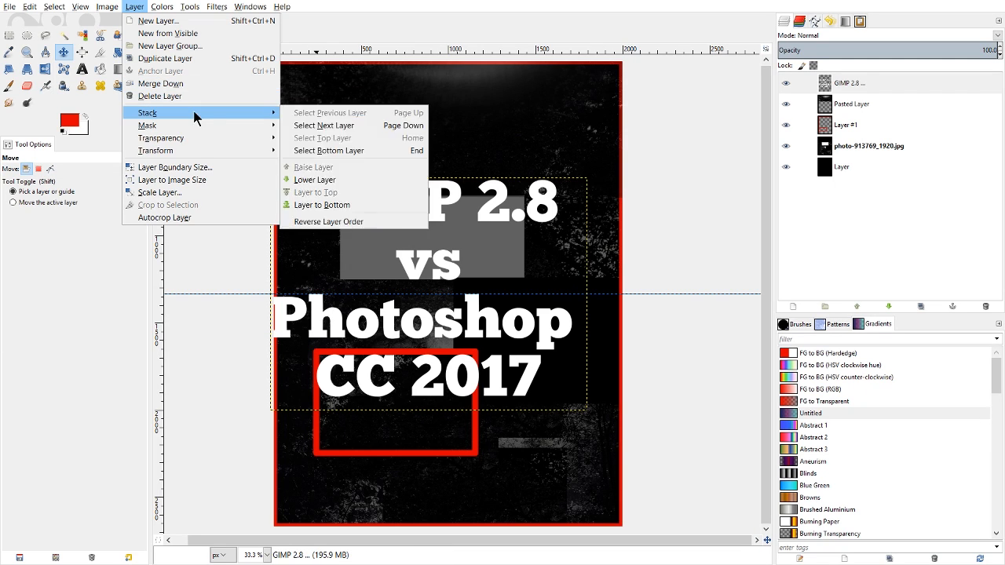
pyautogui.moveTo(194, 142)
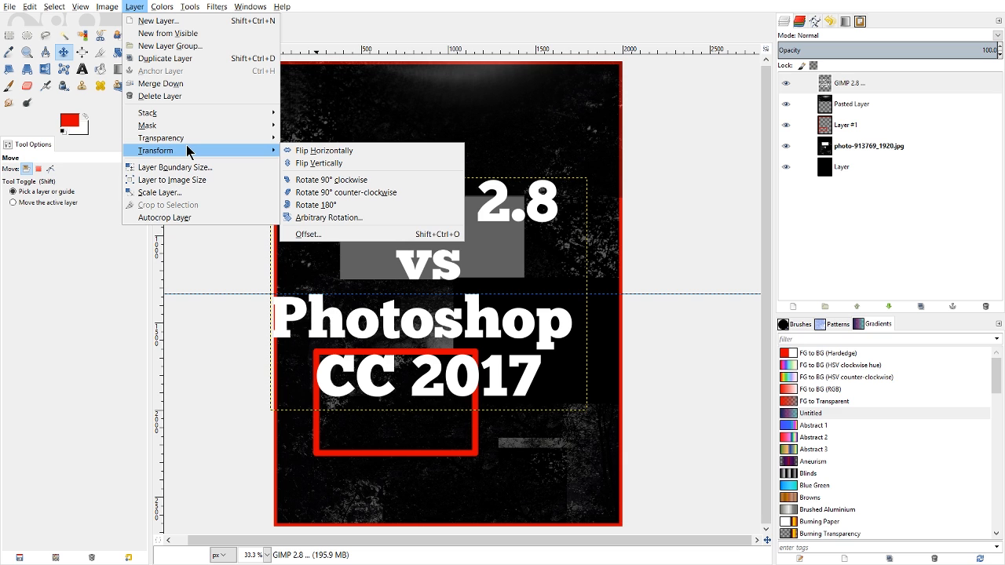
# Flip the photo-913769_1920.jpg layer horizontally.
pyautogui.click(876, 144)
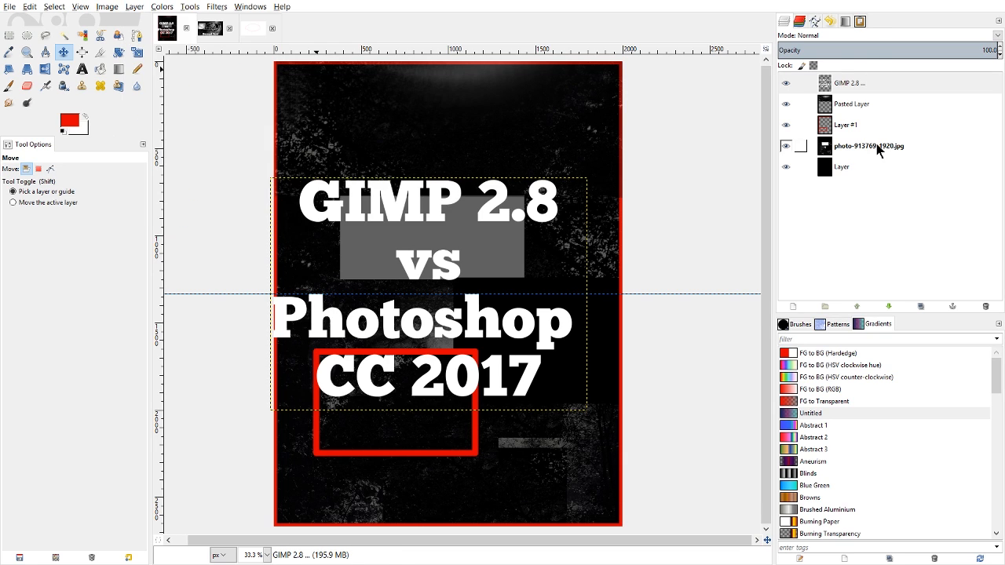
pyautogui.click(876, 143)
pyautogui.click(134, 6)
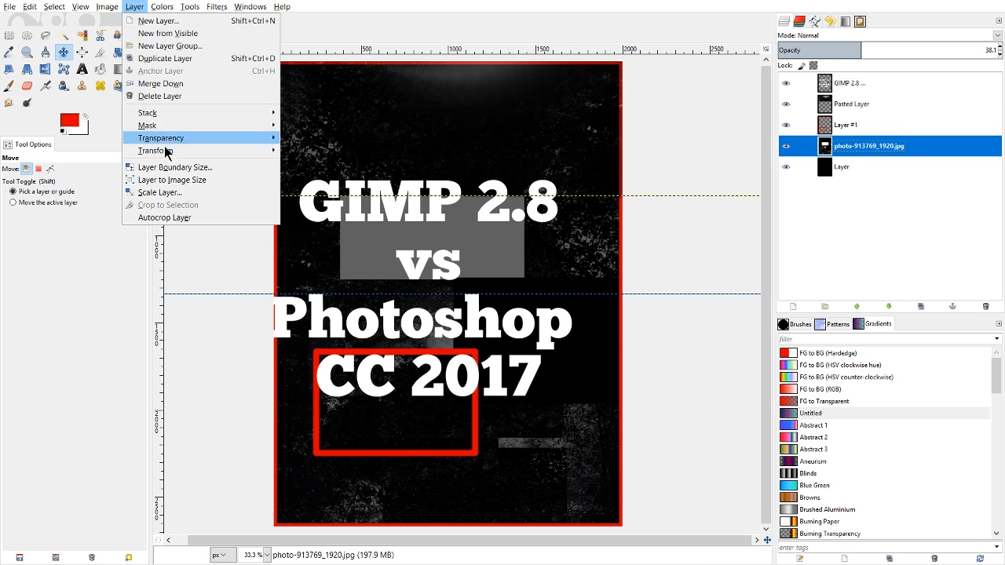
pyautogui.moveTo(167, 150)
pyautogui.click(345, 164)
pyautogui.click(107, 7)
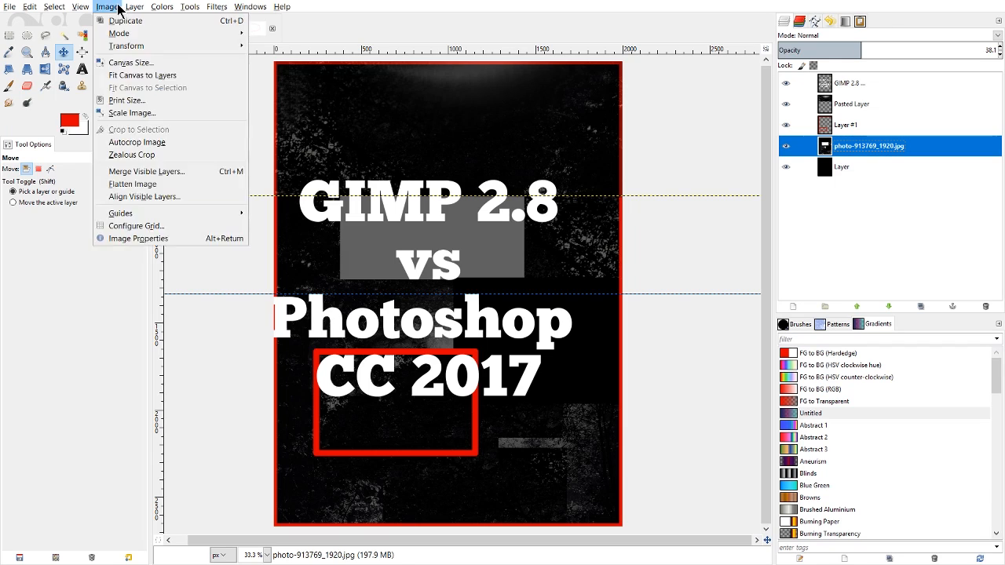
pyautogui.click(333, 147)
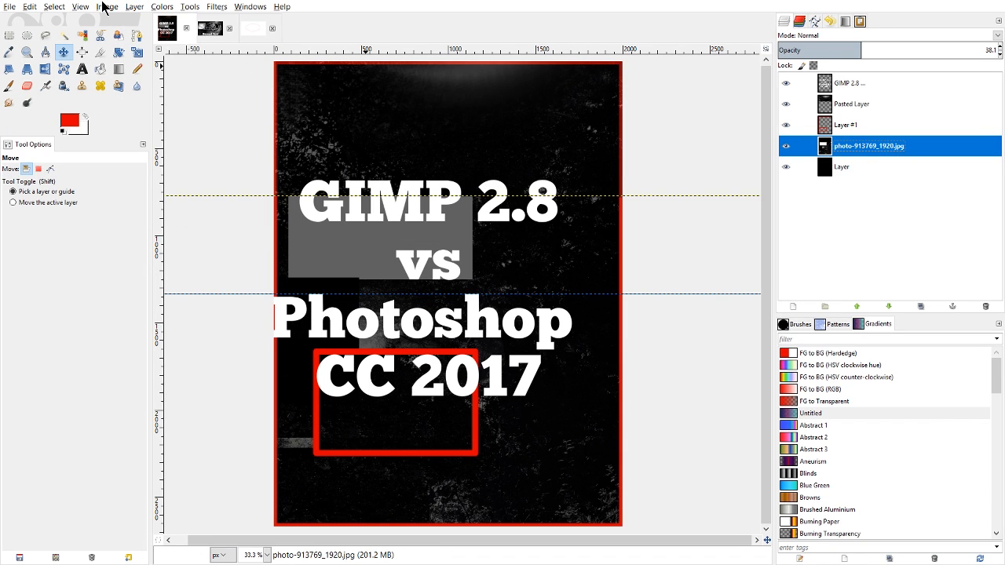
# Scale only the photo-913769_1920.jpg layer to 2500 px wide with linked proportions and Cubic interpolation.
pyautogui.click(877, 126)
pyautogui.click(162, 7)
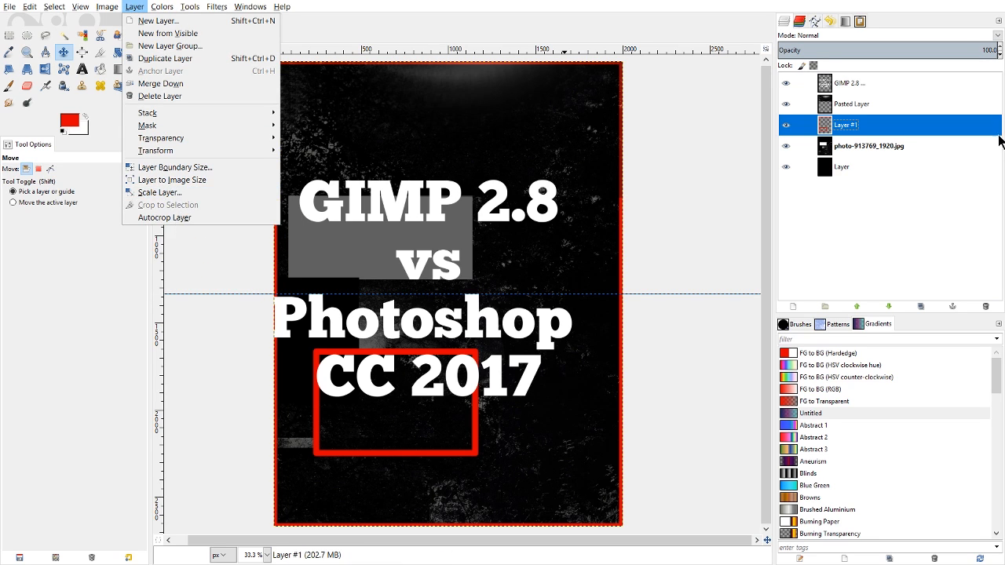
pyautogui.click(912, 145)
pyautogui.click(913, 146)
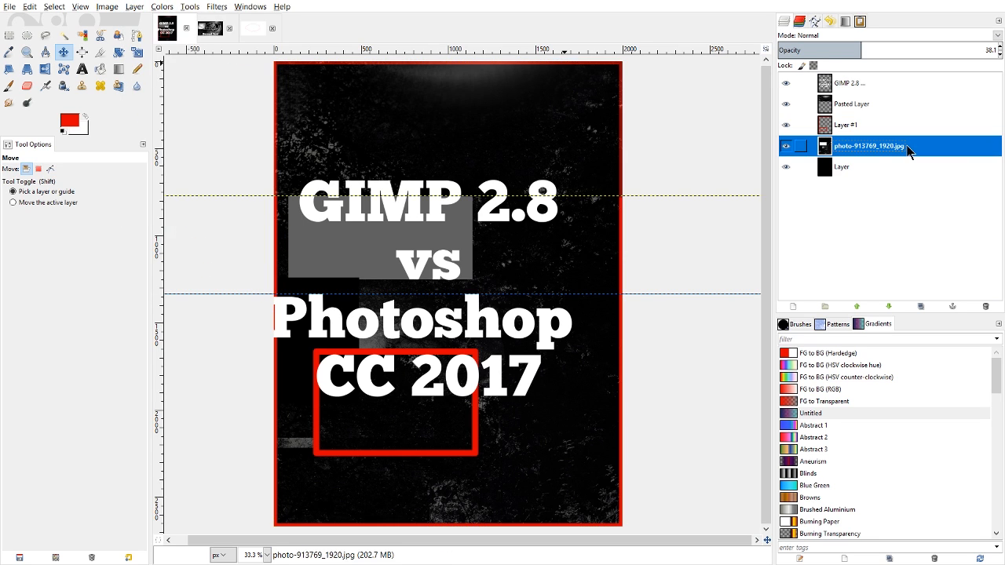
pyautogui.click(134, 7)
pyautogui.click(161, 192)
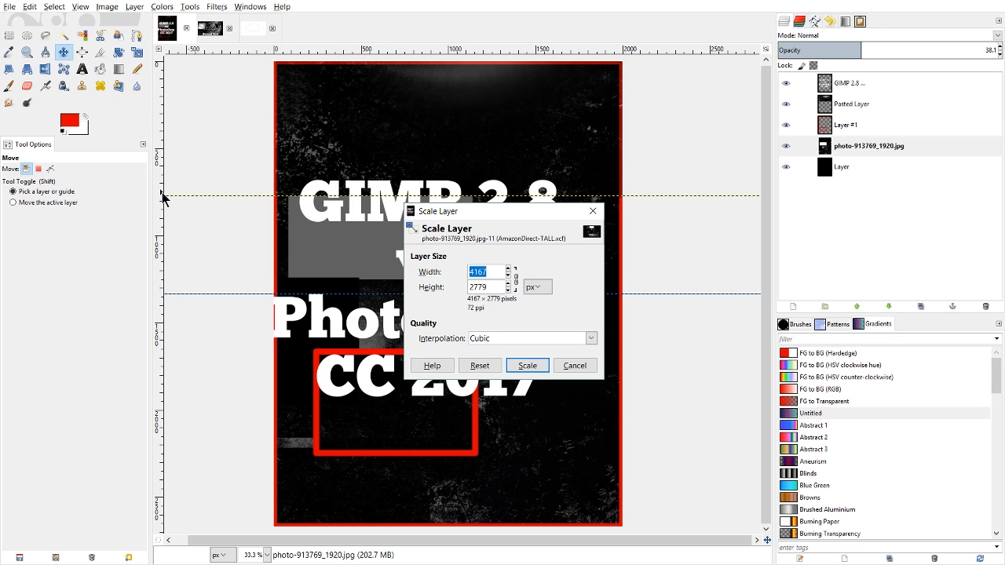
pyautogui.write('2500')
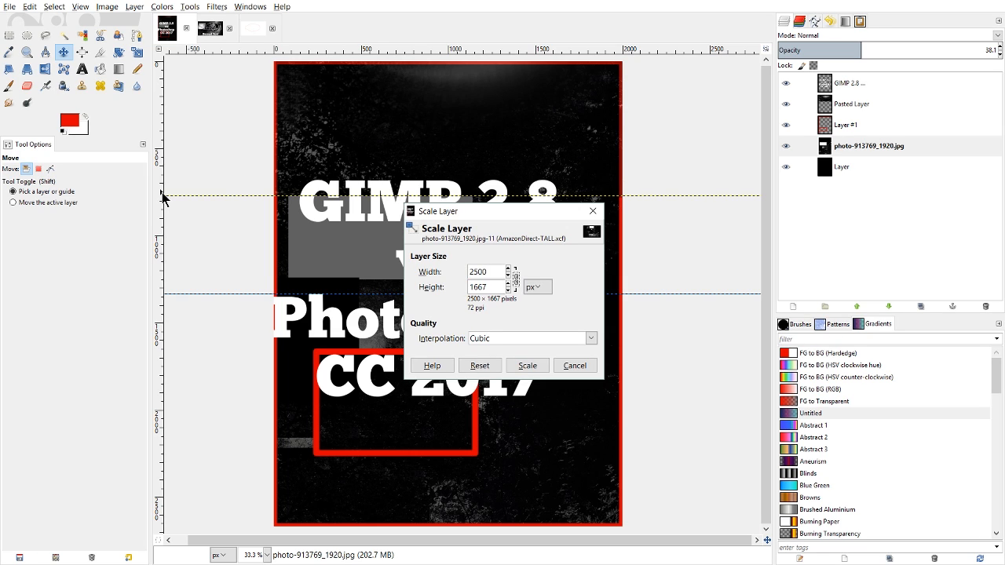
pyautogui.click(537, 366)
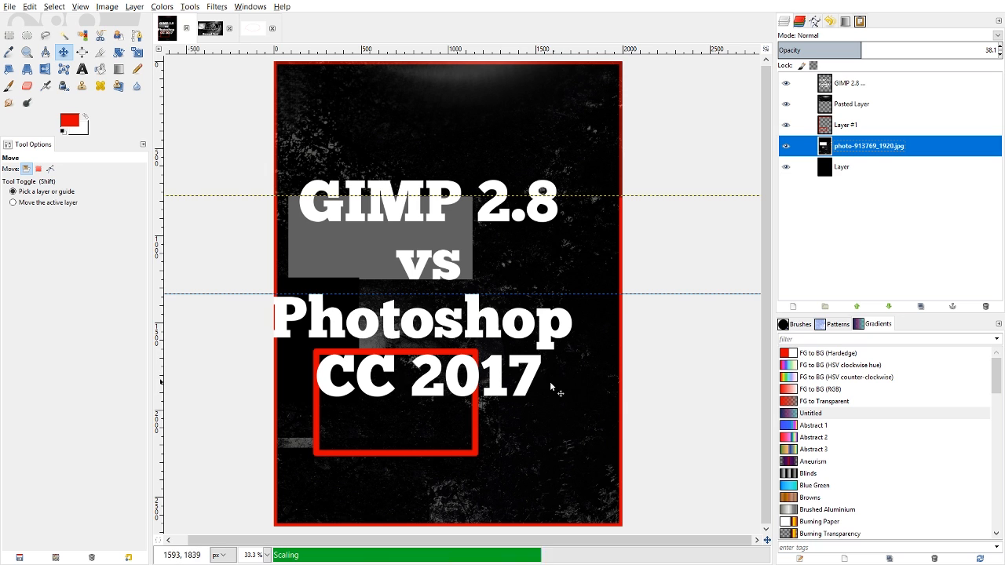
# Move the title text up within the red border, and roughly center the scaled photo layer behind it.
pyautogui.moveTo(492, 388); pyautogui.dragTo(507, 442)
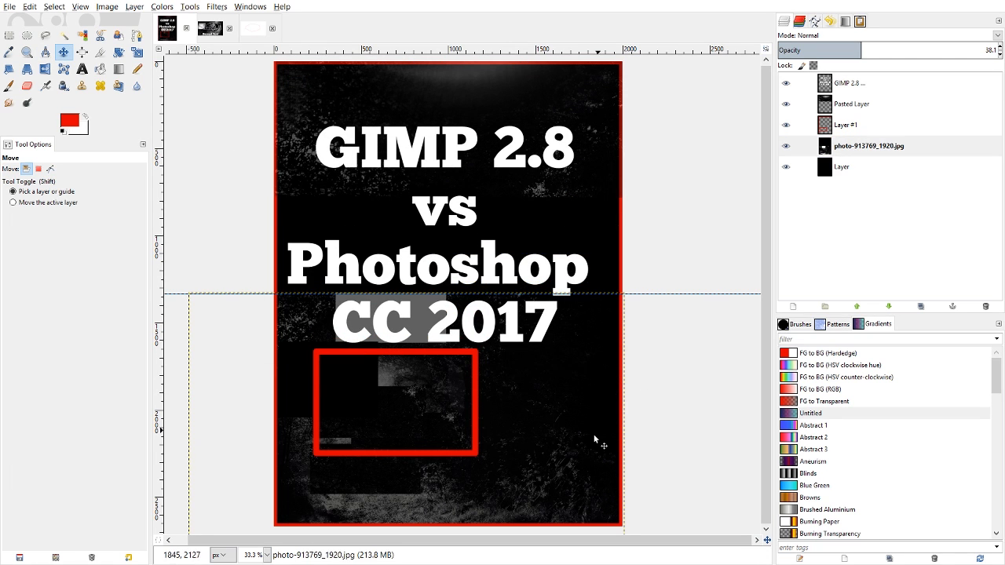
pyautogui.moveTo(593, 434); pyautogui.dragTo(654, 301)
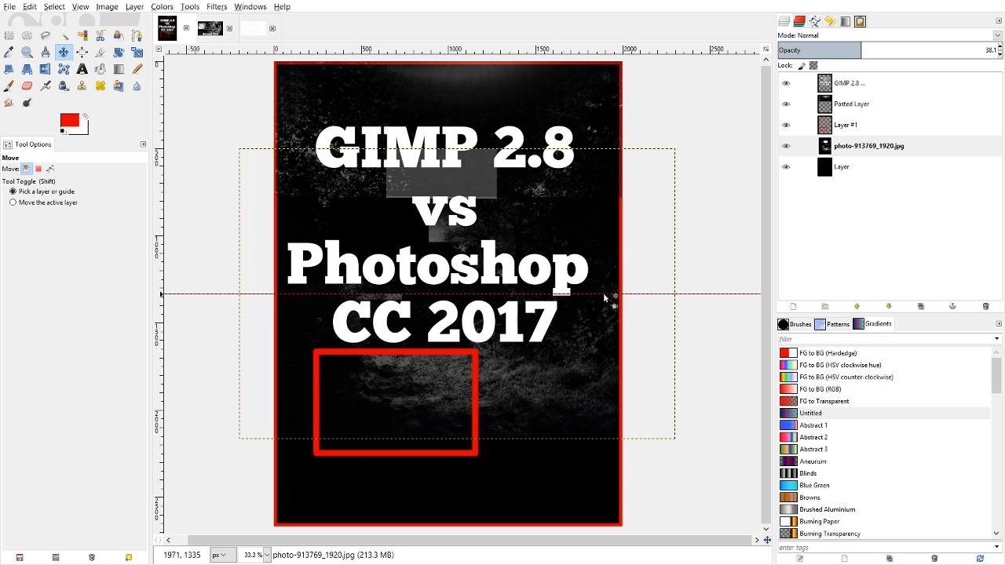
# Invert the colors of the photo-913769_1920.jpg layer, and undo the inversion.
pyautogui.click(157, 7)
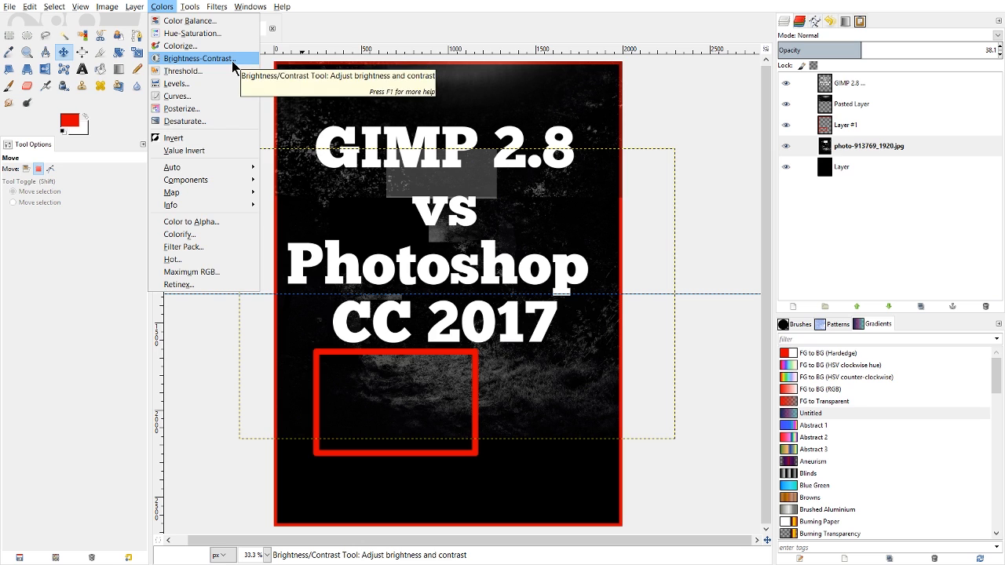
pyautogui.click(211, 137)
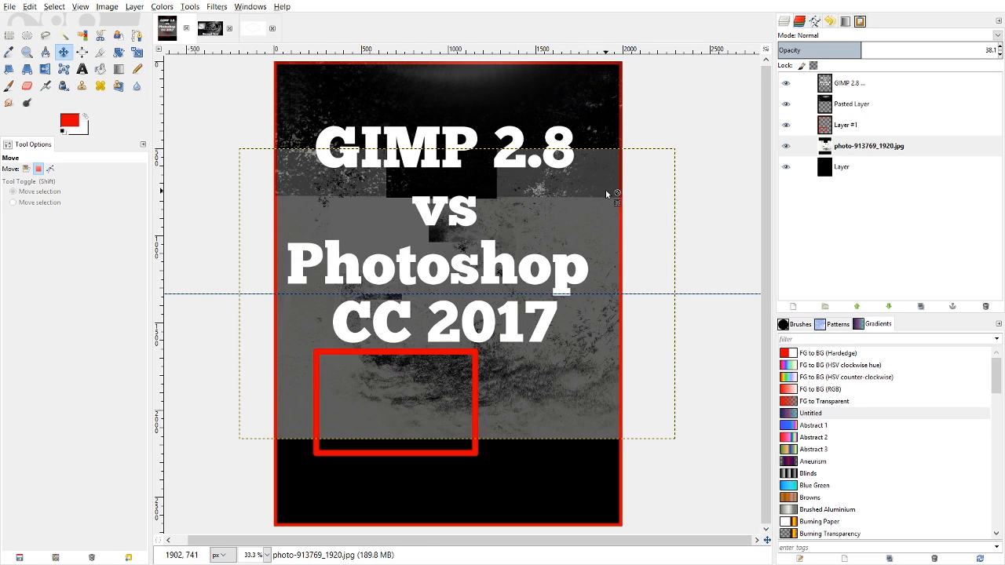
pyautogui.press('z')
pyautogui.hotkey('ctrl', 'z')
# Start a Color Balance adjustment on chrome.png and shift the shadows to -58 on the Cyan–Red level, and back towards red.
pyautogui.click(161, 7)
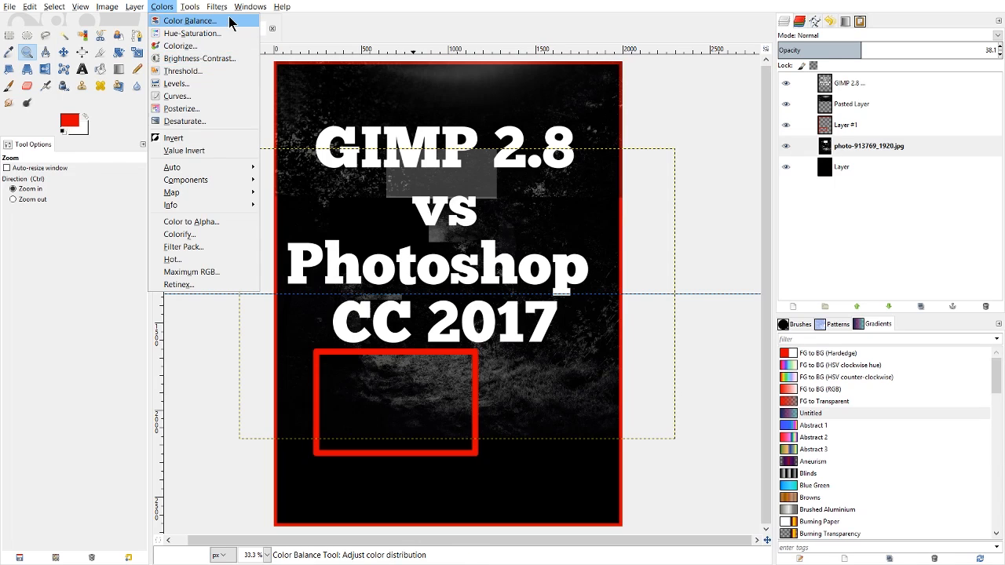
pyautogui.click(189, 20)
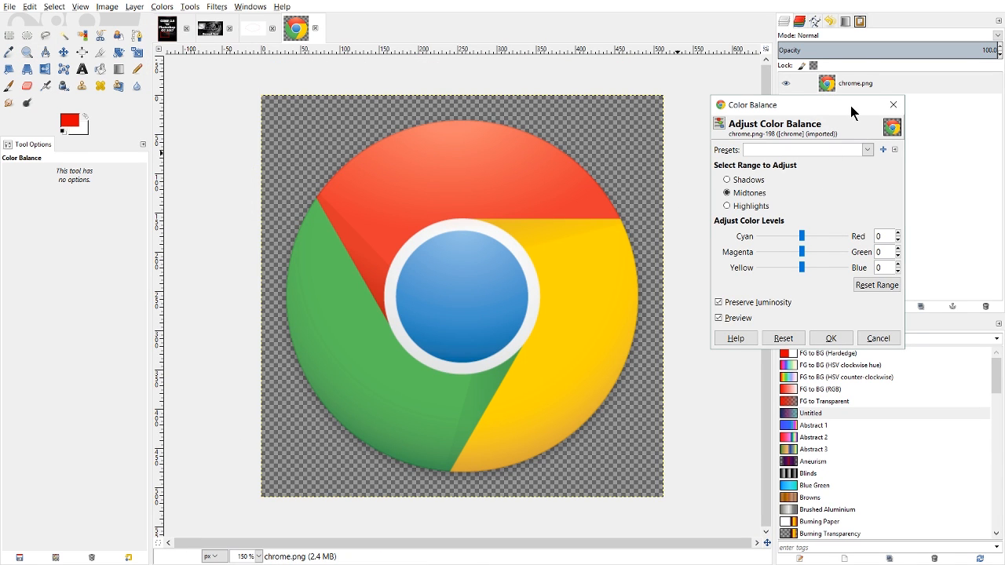
pyautogui.moveTo(851, 107); pyautogui.dragTo(864, 105)
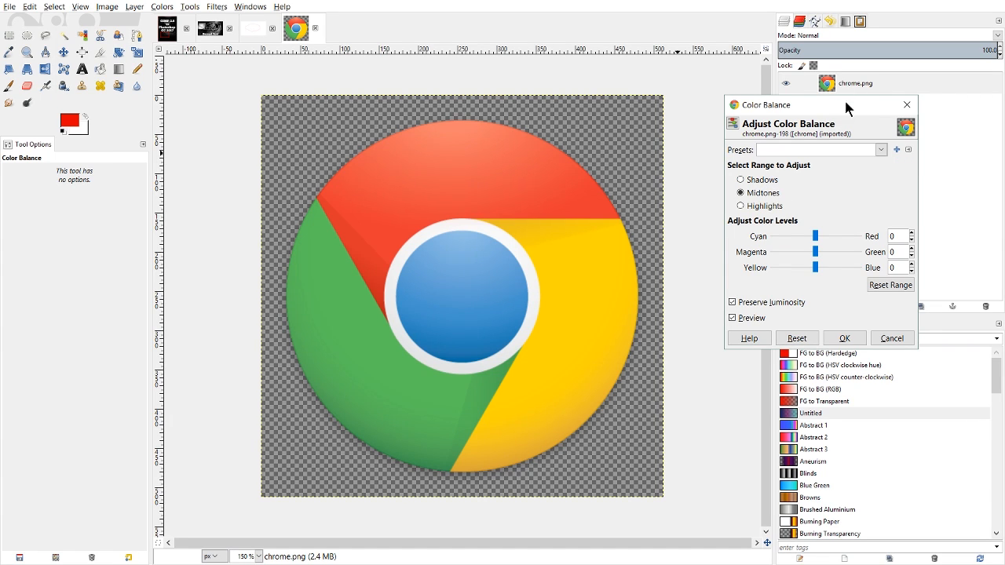
pyautogui.click(762, 181)
pyautogui.moveTo(816, 236); pyautogui.dragTo(796, 234)
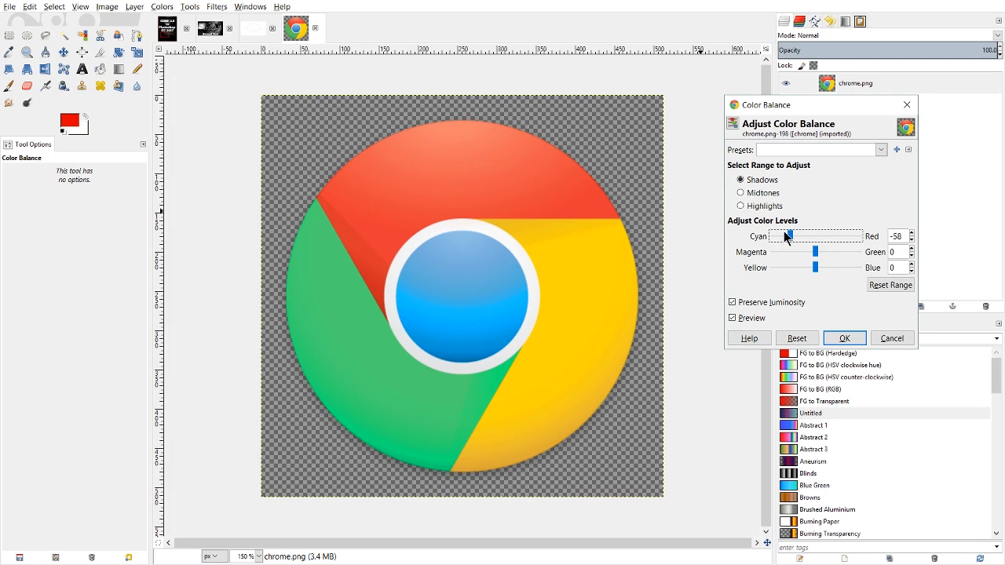
pyautogui.moveTo(785, 235); pyautogui.dragTo(840, 235)
# Try Color Balance highlights at Red 88, Green -2, Blue 32 and midtones at Red 88, Green -41, Blue 42, and cancel the adjustment.
pyautogui.click(765, 205)
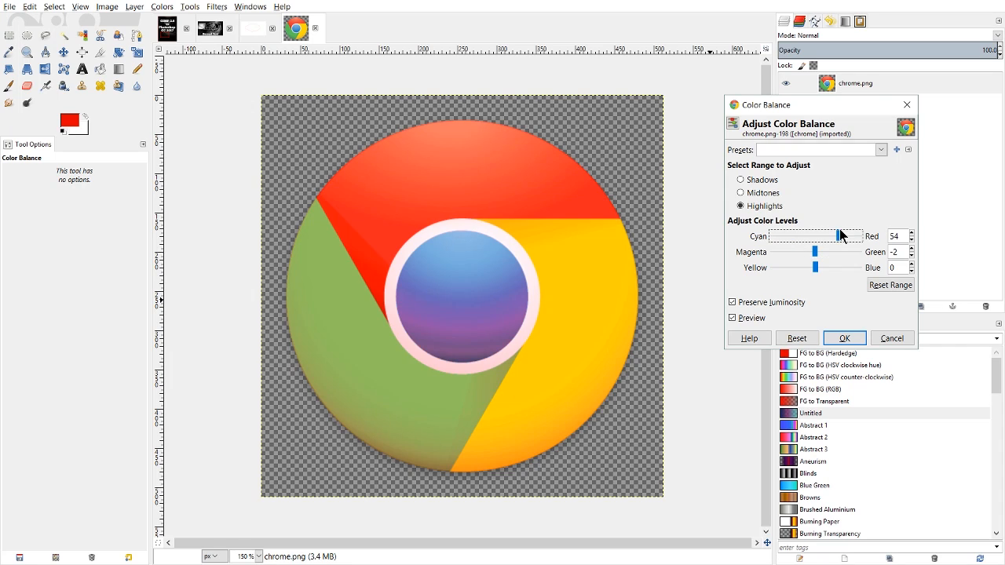
pyautogui.moveTo(816, 268); pyautogui.dragTo(856, 237)
pyautogui.click(777, 195)
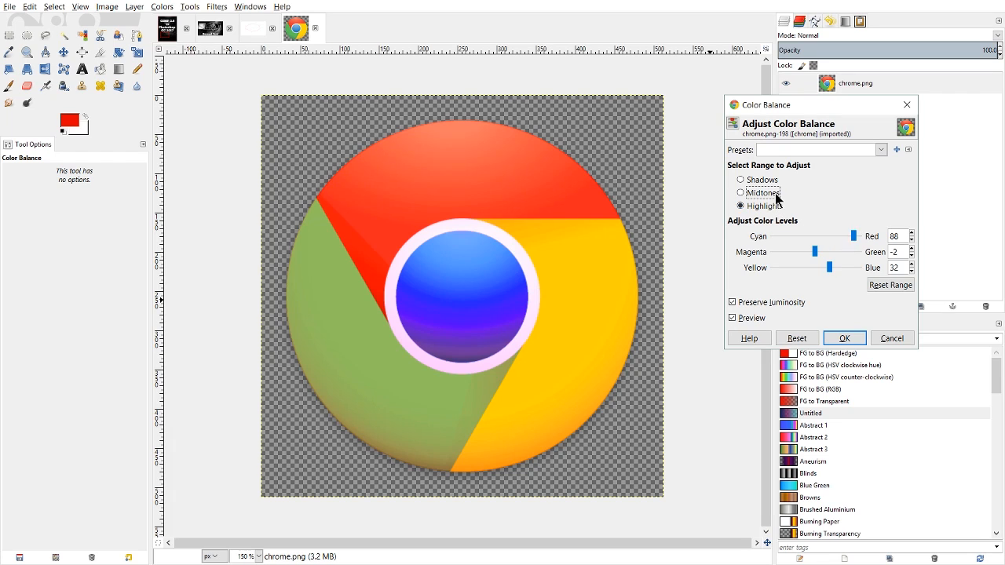
pyautogui.moveTo(812, 262); pyautogui.dragTo(855, 238)
pyautogui.moveTo(807, 268); pyautogui.dragTo(833, 268)
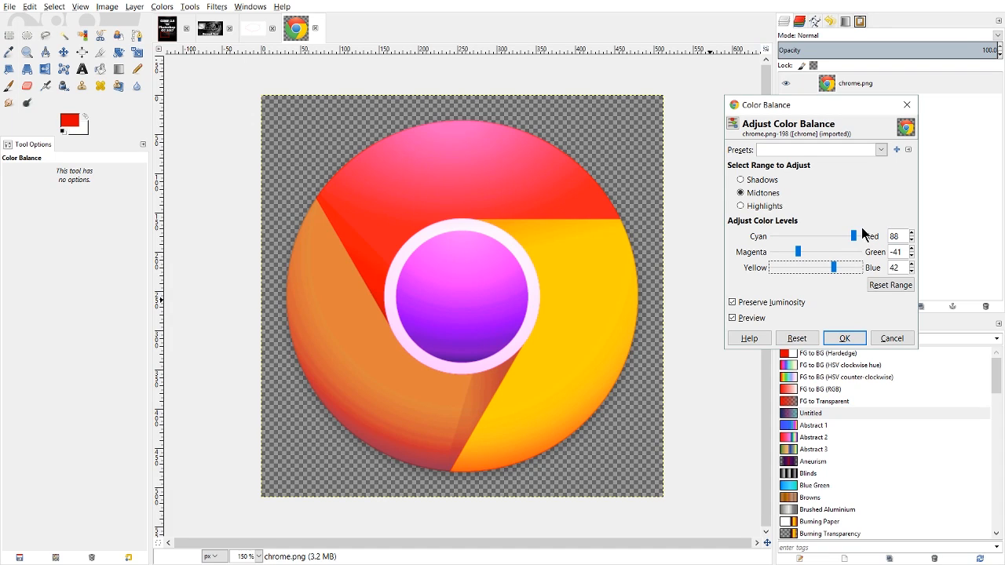
pyautogui.click(892, 338)
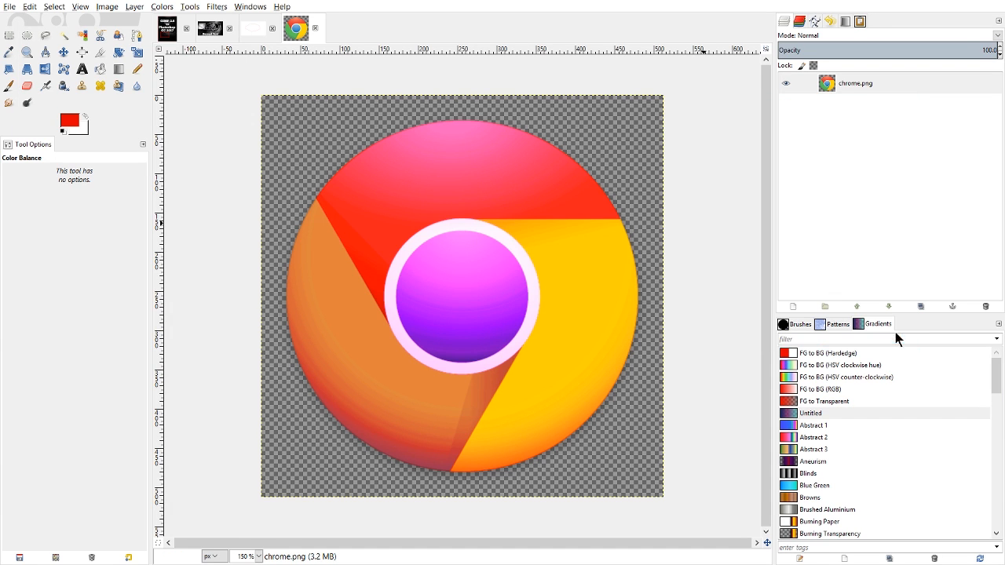
# Try Hue-Saturation on chrome.png with hue 125, then hue -87, lightness -55 and saturation 78, and cancel the adjustment.
pyautogui.click(161, 6)
pyautogui.click(186, 34)
pyautogui.moveTo(300, 103); pyautogui.dragTo(767, 119)
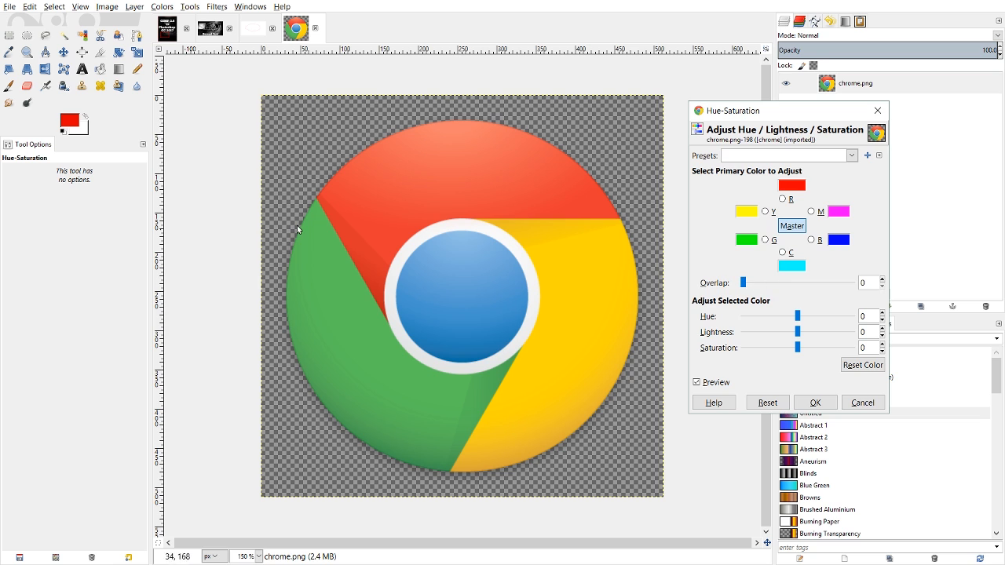
pyautogui.moveTo(798, 316); pyautogui.dragTo(835, 316)
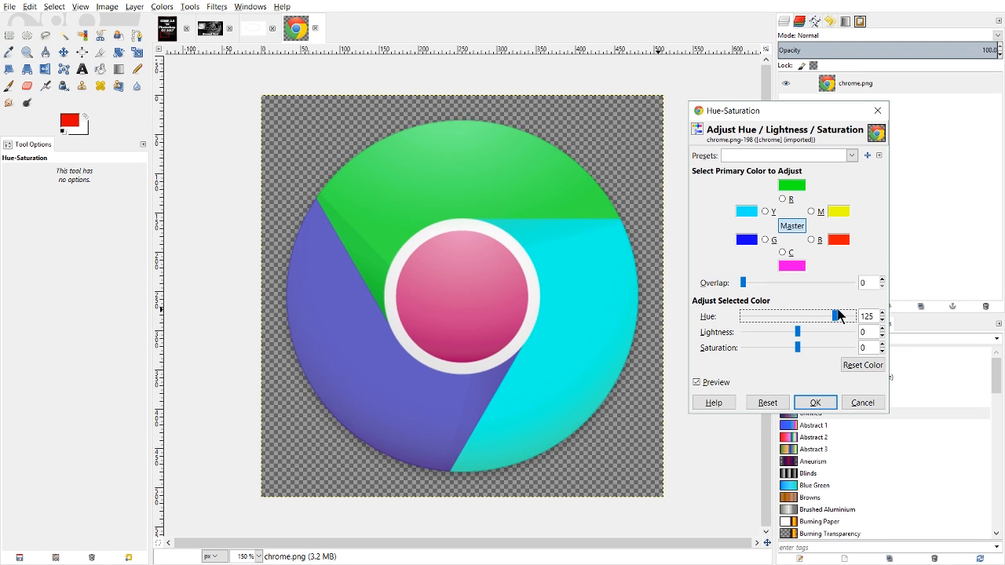
pyautogui.moveTo(835, 315); pyautogui.dragTo(771, 317)
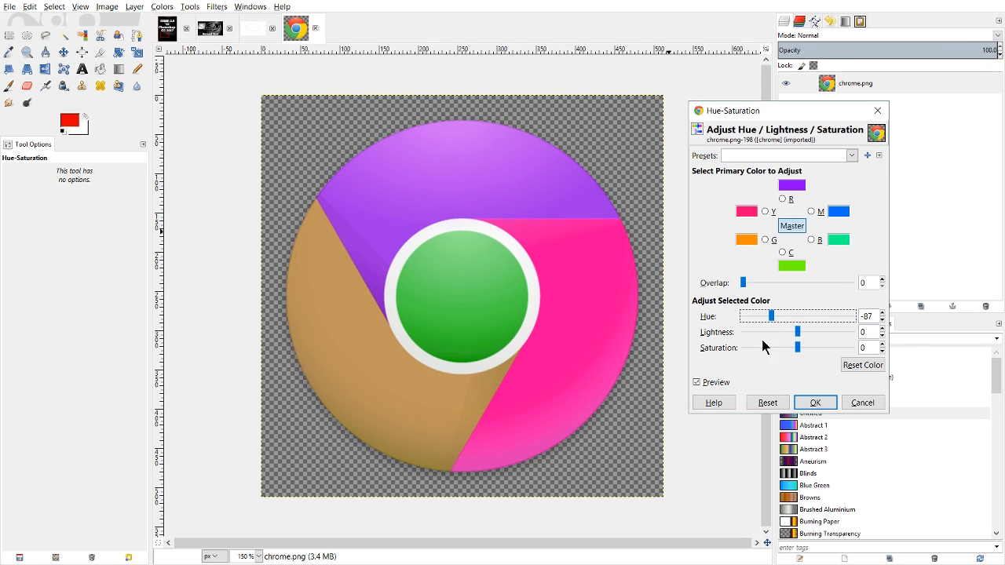
pyautogui.moveTo(797, 332); pyautogui.dragTo(840, 348)
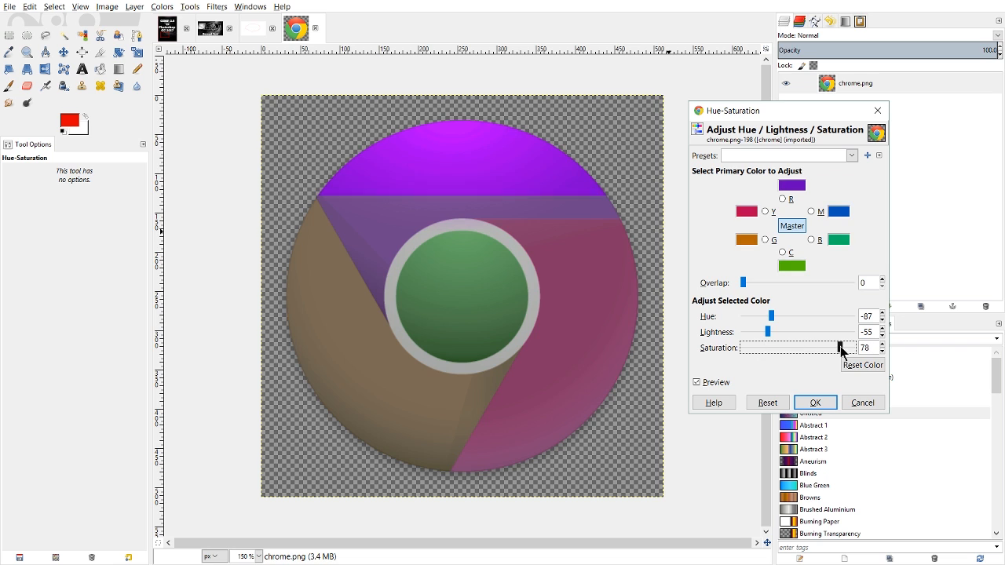
pyautogui.click(863, 403)
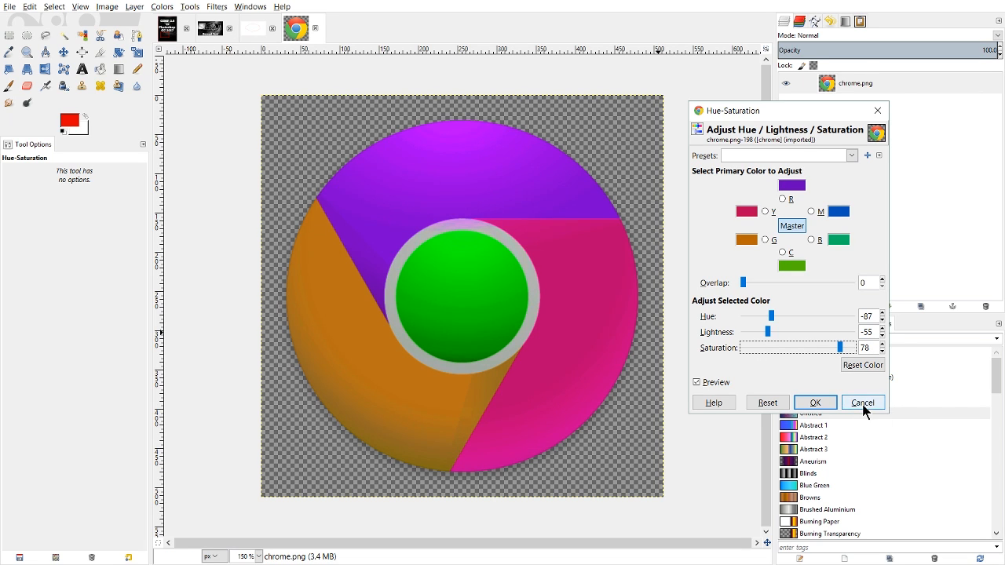
# Try Brightness-Contrast on chrome.png with brightness 58 and contrast 38, and cancel the adjustment.
pyautogui.click(160, 7)
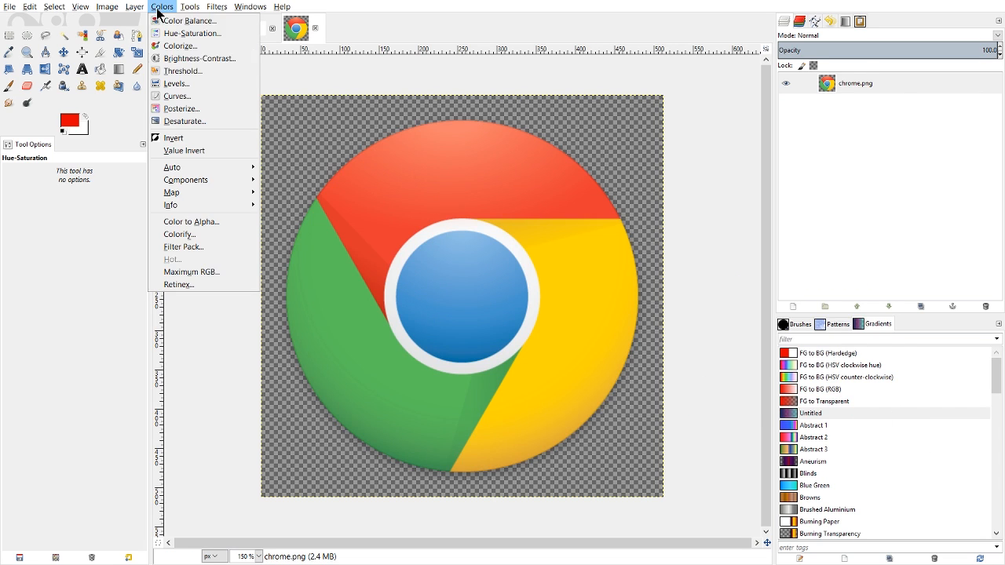
pyautogui.click(195, 59)
pyautogui.moveTo(646, 208); pyautogui.dragTo(898, 221)
pyautogui.moveTo(877, 276); pyautogui.dragTo(895, 300)
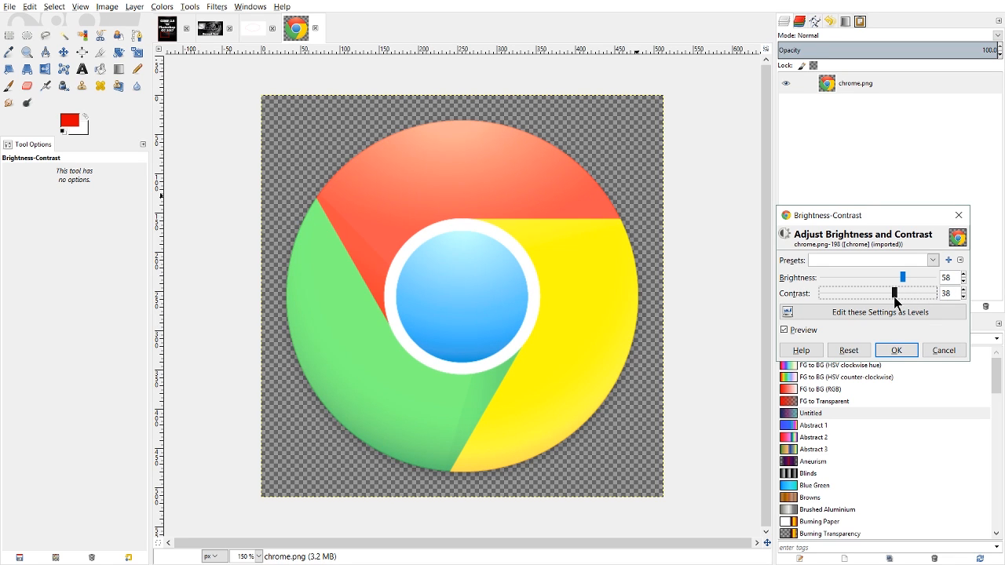
pyautogui.click(945, 353)
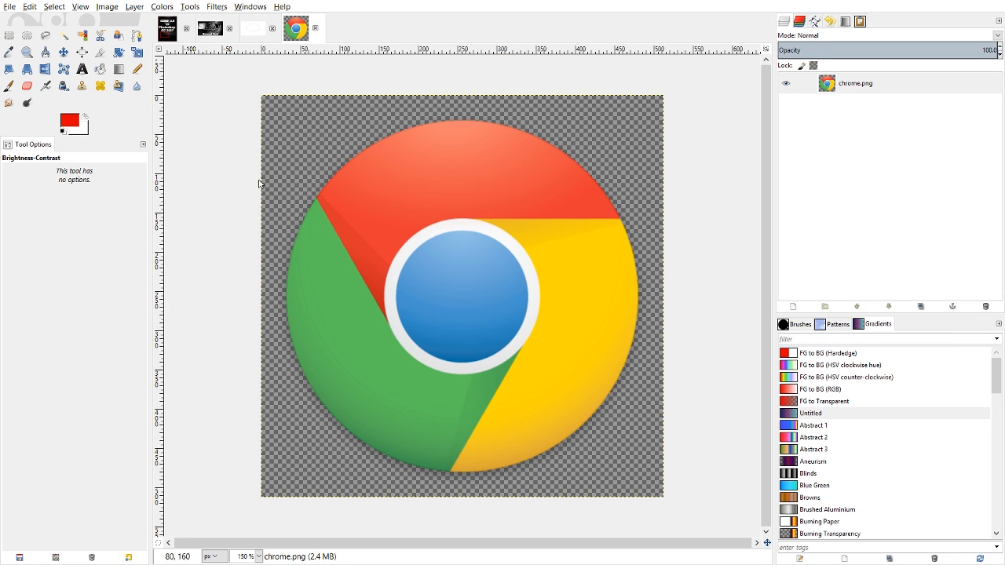
# Invert the colors of chrome.png, and undo the inversion.
pyautogui.click(165, 8)
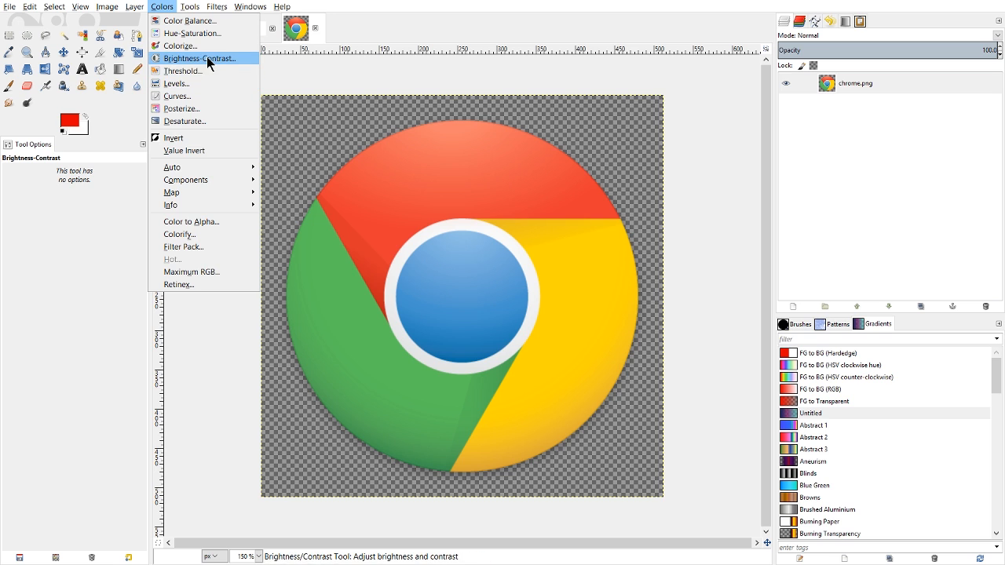
pyautogui.click(223, 137)
pyautogui.hotkey('ctrl', 'z')
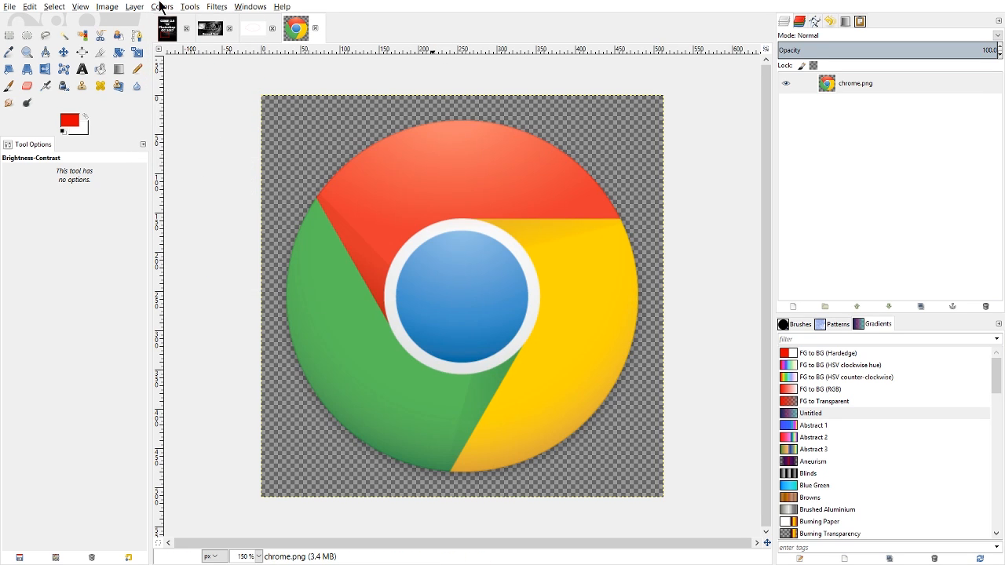
# Look at the GEGL Operation dialog for chrome.png, and close it without choosing an operation.
pyautogui.click(165, 6)
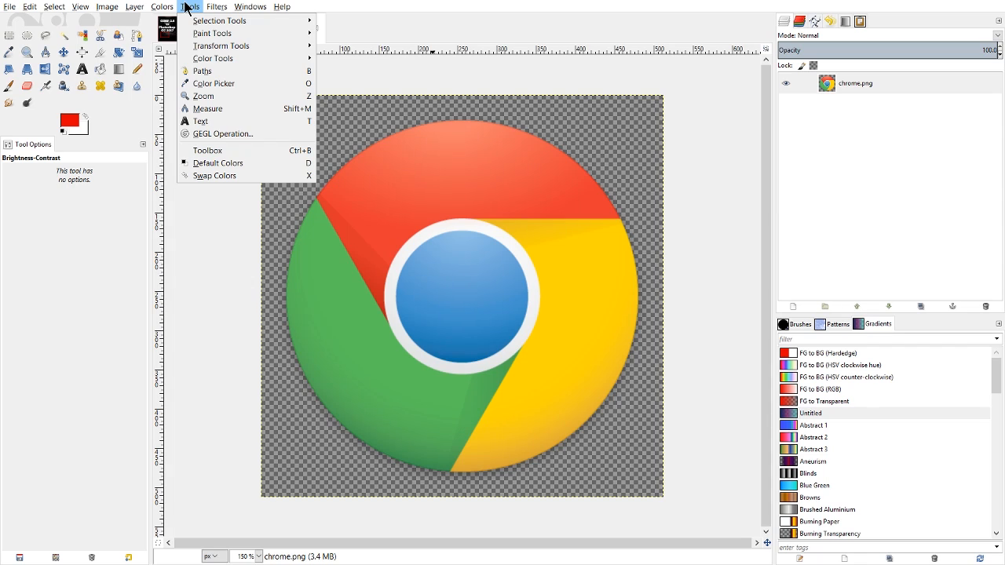
pyautogui.click(188, 7)
pyautogui.click(192, 9)
pyautogui.click(223, 135)
pyautogui.moveTo(246, 87); pyautogui.dragTo(357, 96)
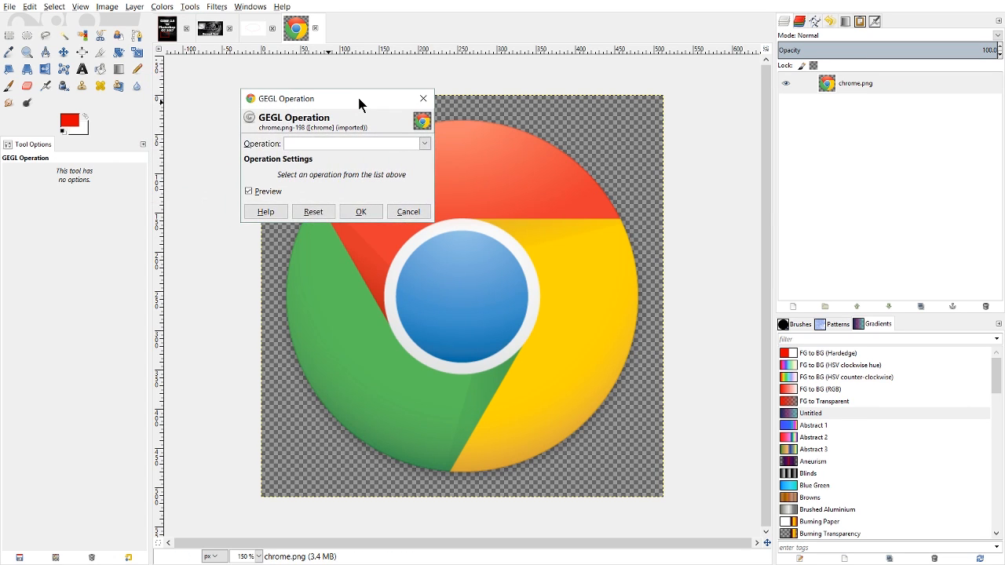
pyautogui.click(415, 92)
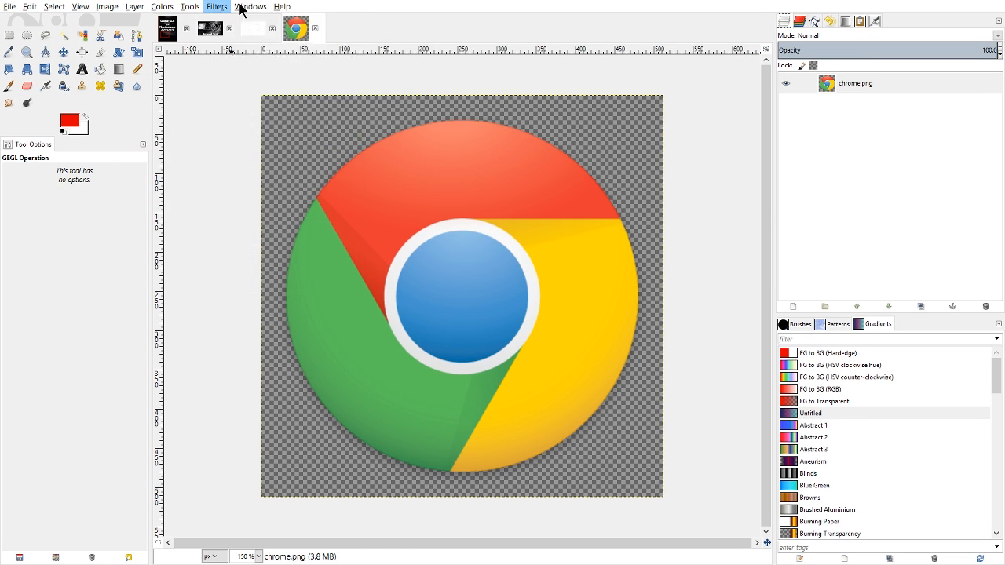
pyautogui.click(245, 7)
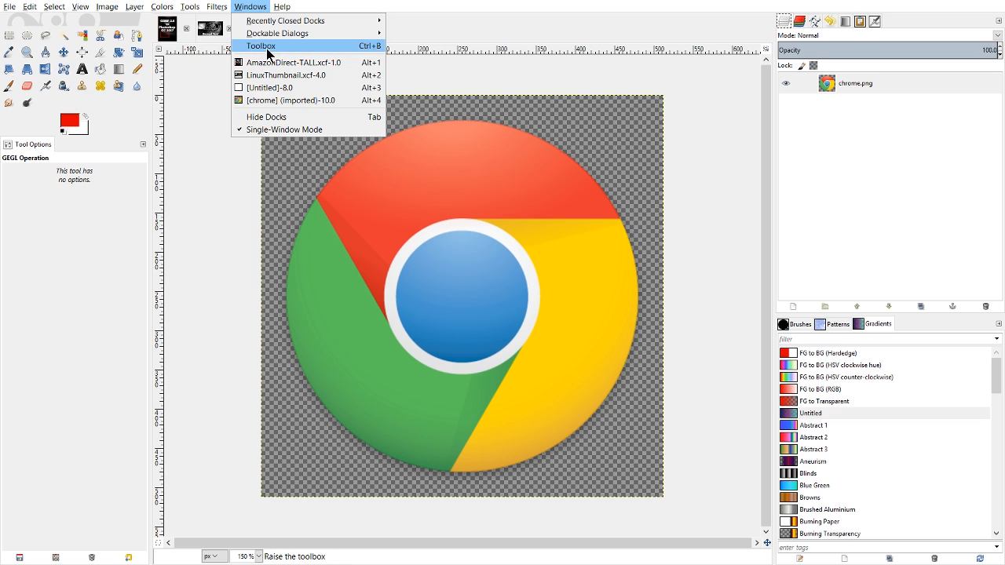
pyautogui.click(266, 48)
pyautogui.click(201, 9)
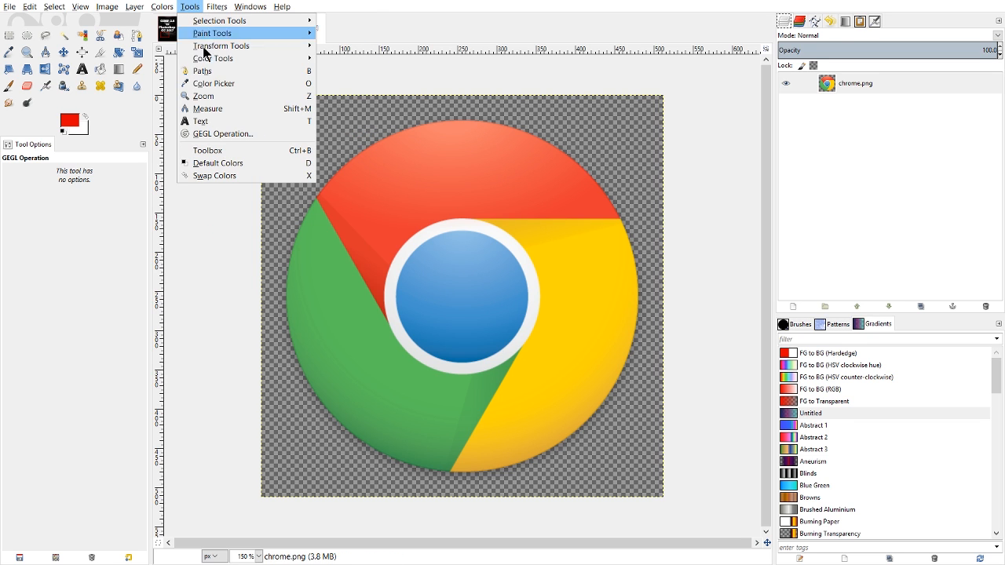
# Add a black drop shadow to chrome.png with offsets of 4, blur radius 25 and opacity 85, and undo it.
pyautogui.moveTo(224, 10)
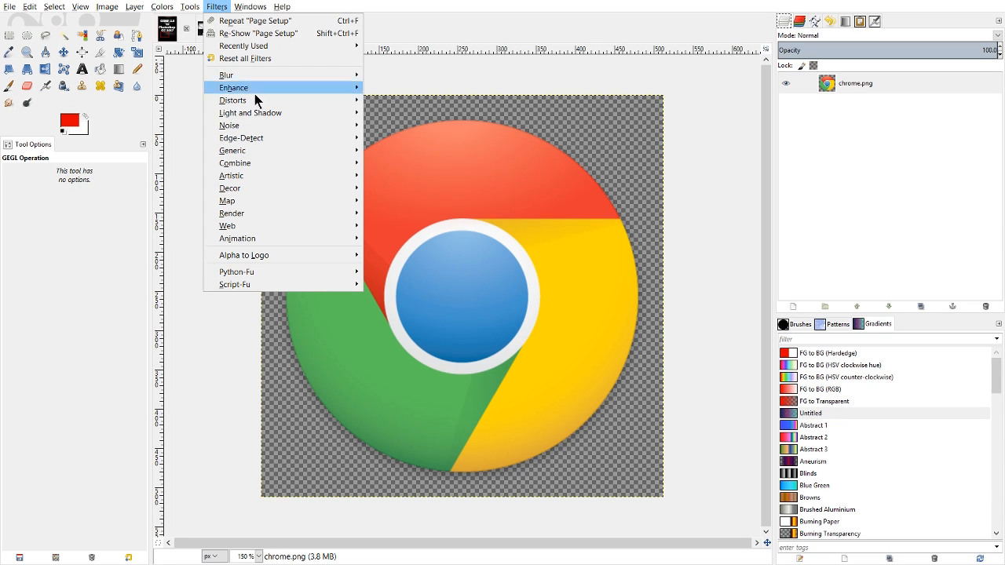
pyautogui.moveTo(261, 113)
pyautogui.click(410, 179)
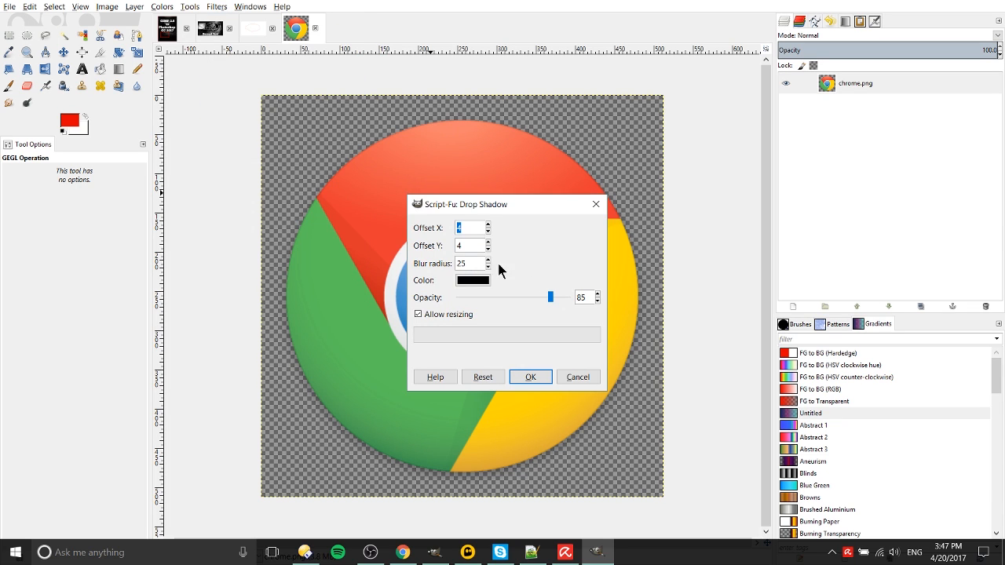
pyautogui.click(528, 377)
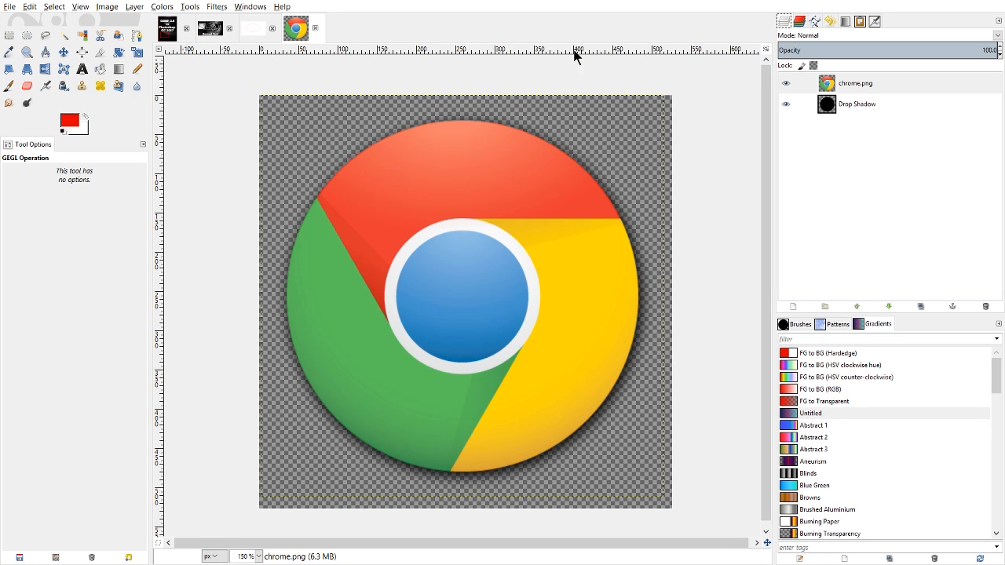
pyautogui.hotkey('ctrl', 'z')
pyautogui.click(911, 89)
# Add a blue border to chrome.png with X and Y size 12 and a color delta of 25, and undo it.
pyautogui.click(217, 6)
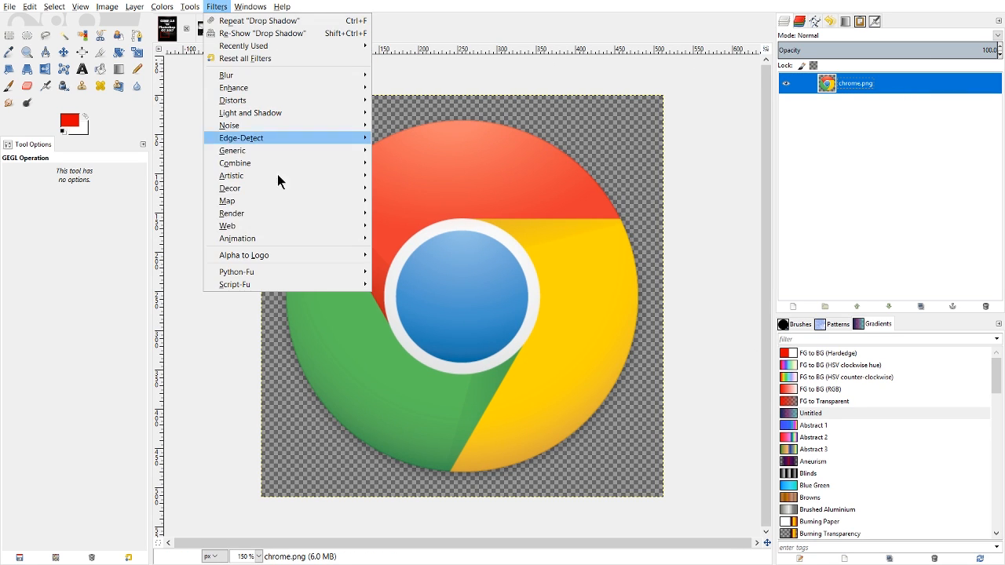
pyautogui.moveTo(299, 187)
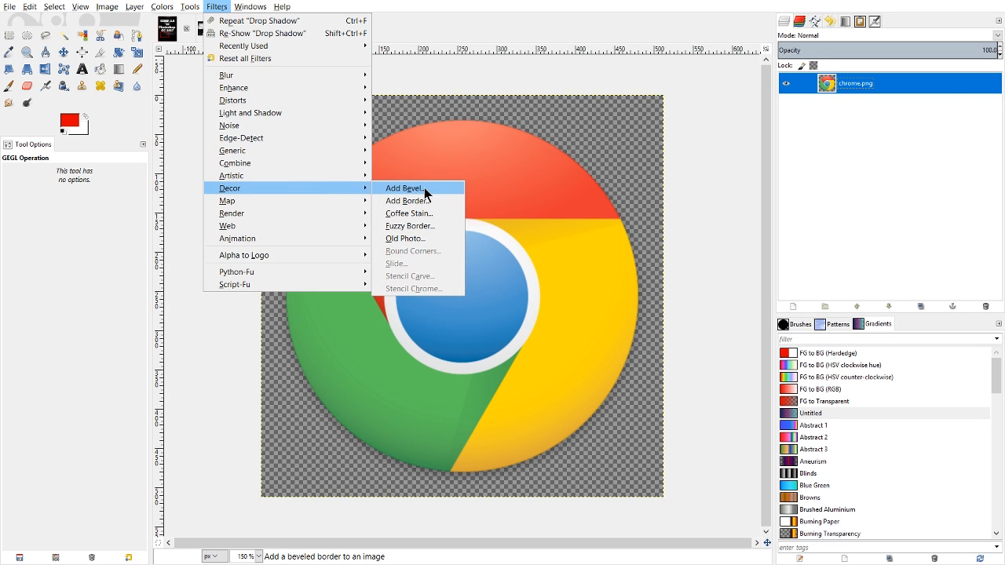
pyautogui.click(403, 200)
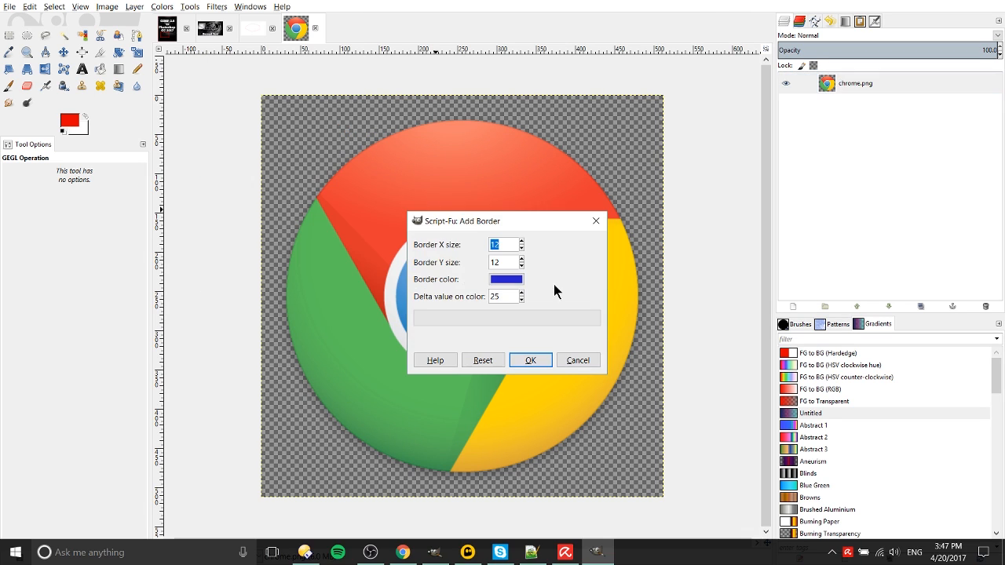
pyautogui.click(547, 366)
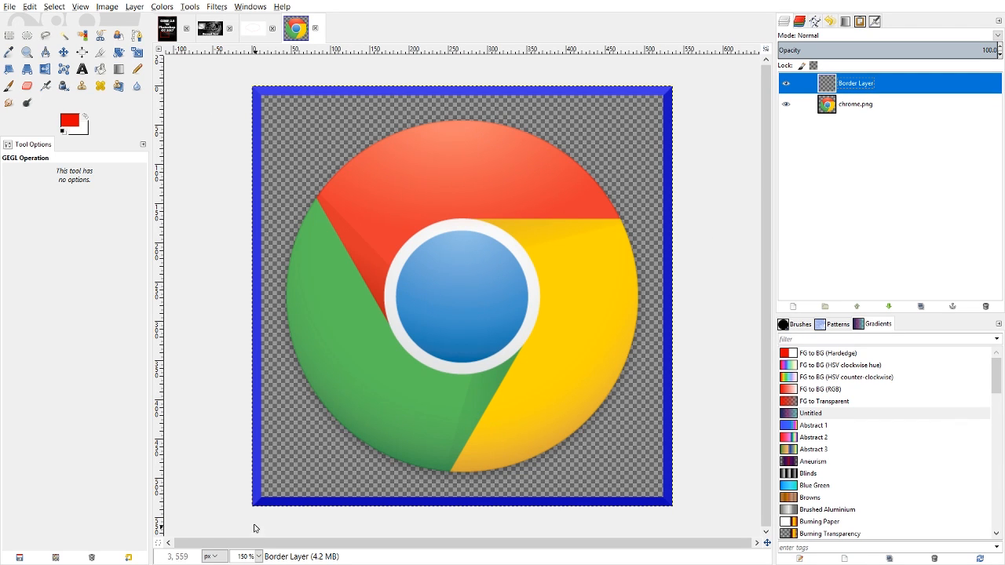
pyautogui.hotkey('ctrl', 'z')
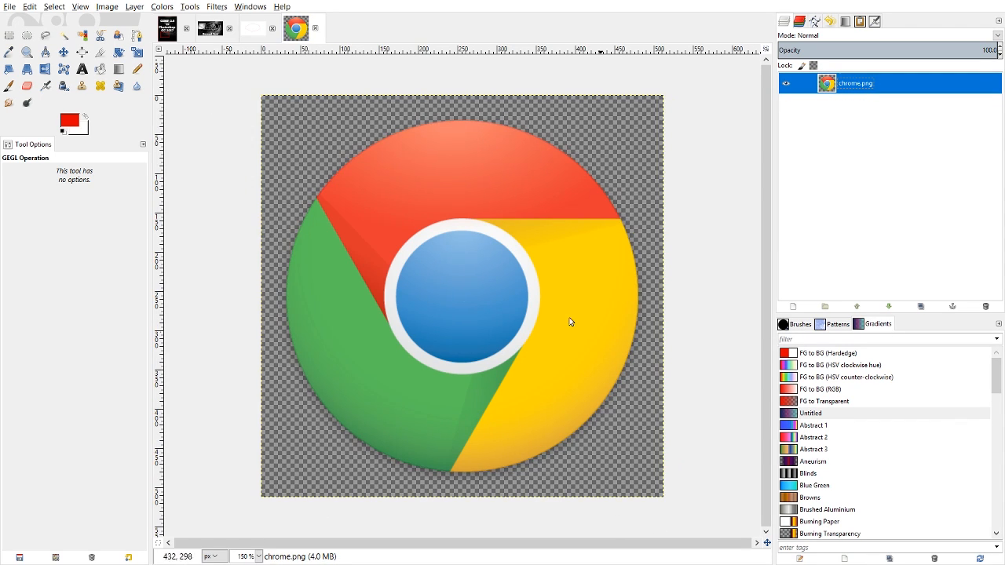
# Try the Cartoon filter on chrome.png with a larger mask radius, checking the lower part of the logo in the preview.
pyautogui.click(214, 7)
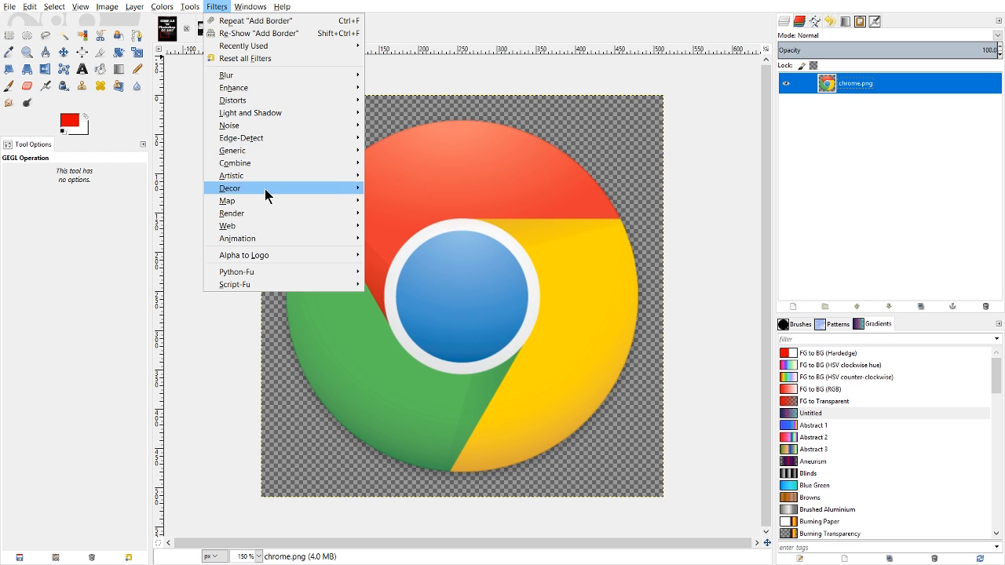
pyautogui.moveTo(264, 177)
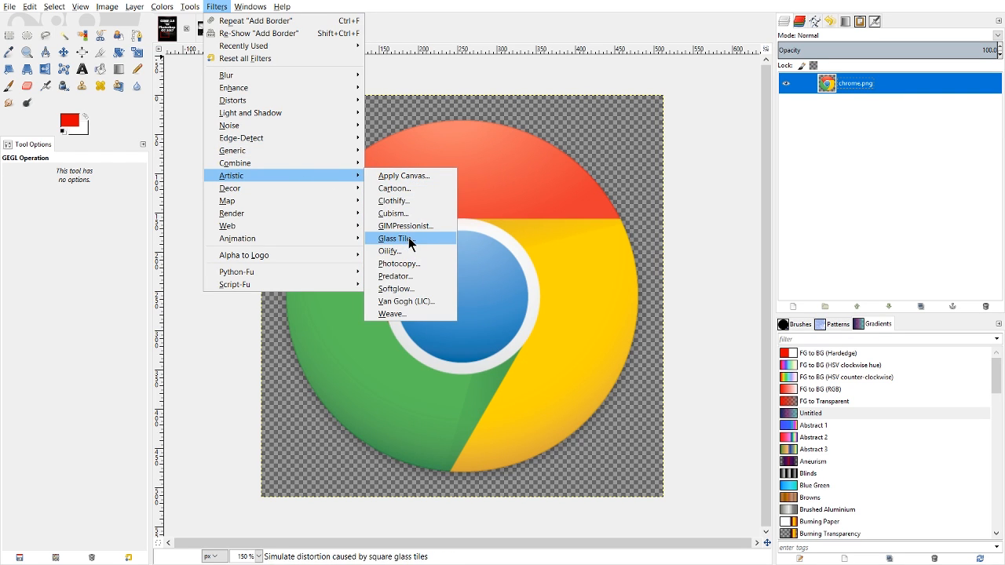
pyautogui.click(423, 189)
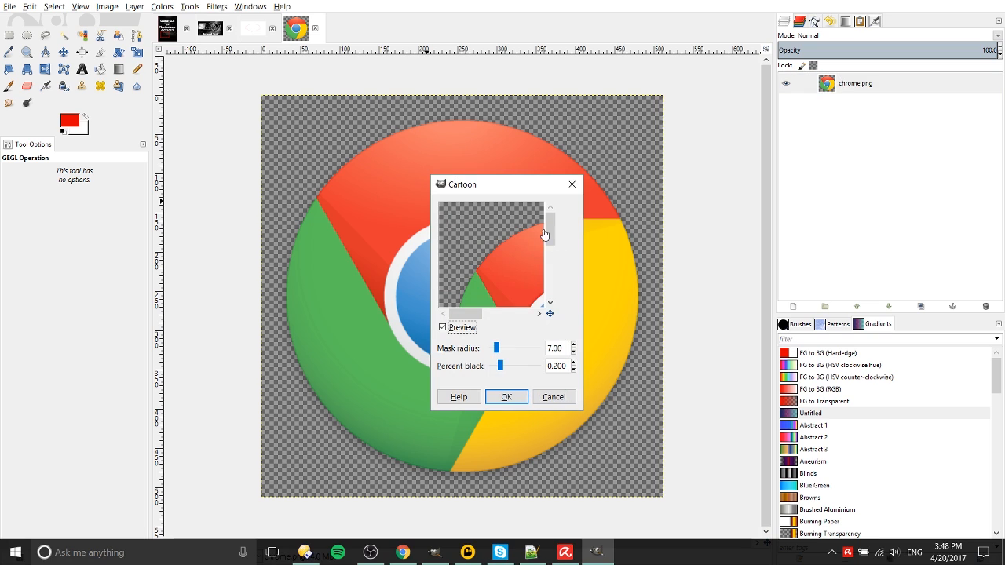
pyautogui.click(512, 314)
pyautogui.click(512, 314)
pyautogui.click(524, 313)
pyautogui.moveTo(550, 238); pyautogui.dragTo(548, 278)
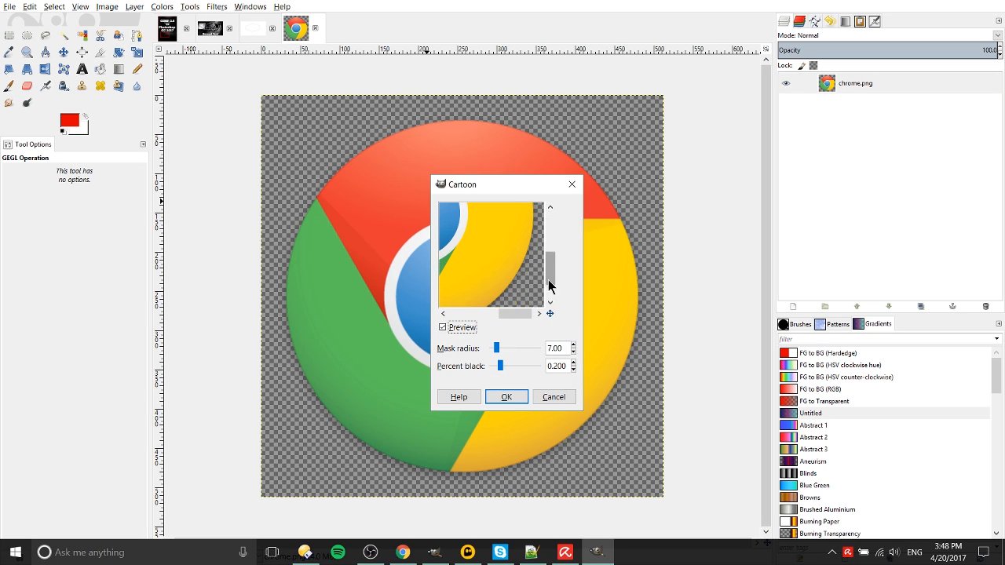
pyautogui.moveTo(501, 355); pyautogui.dragTo(523, 350)
pyautogui.click(514, 395)
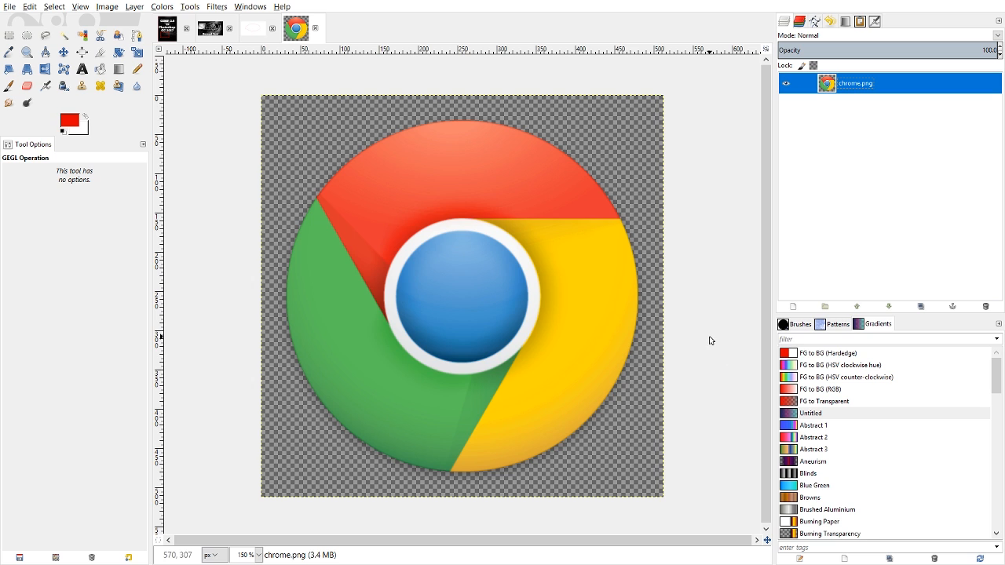
pyautogui.click(216, 6)
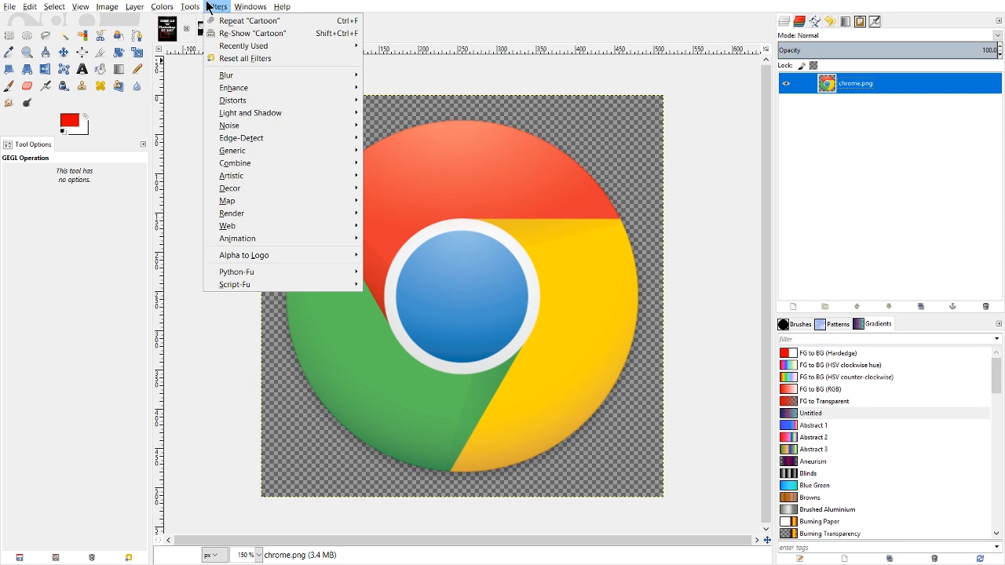
pyautogui.click(215, 6)
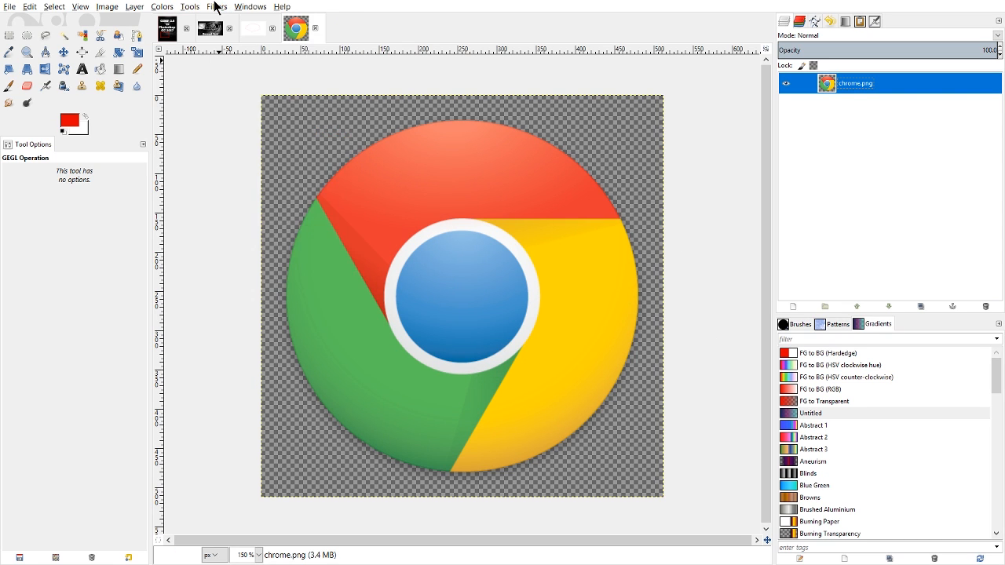
pyautogui.click(215, 7)
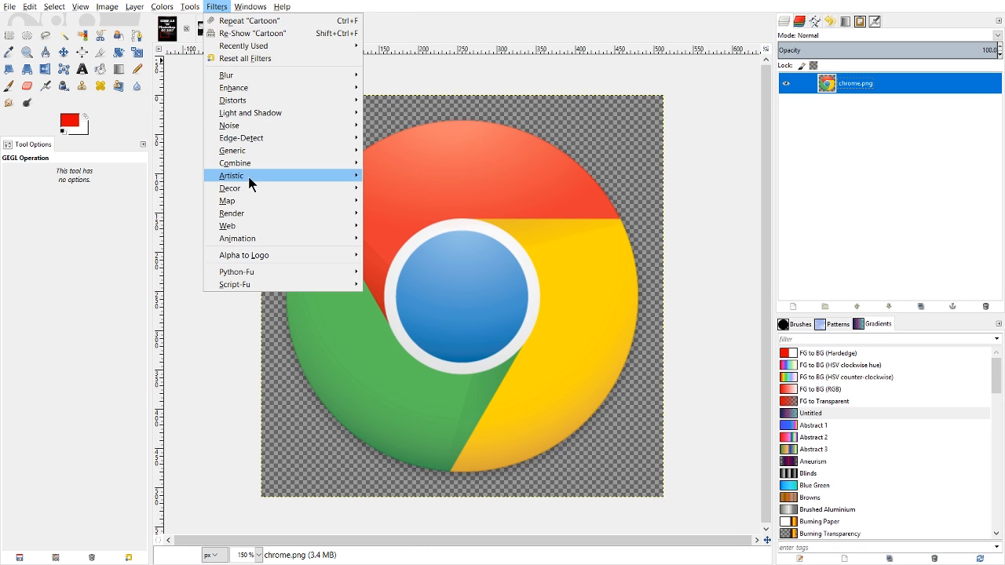
# Apply the Oilify filter to chrome.png with mask size 32 and exponent 12, and undo it.
pyautogui.moveTo(249, 183)
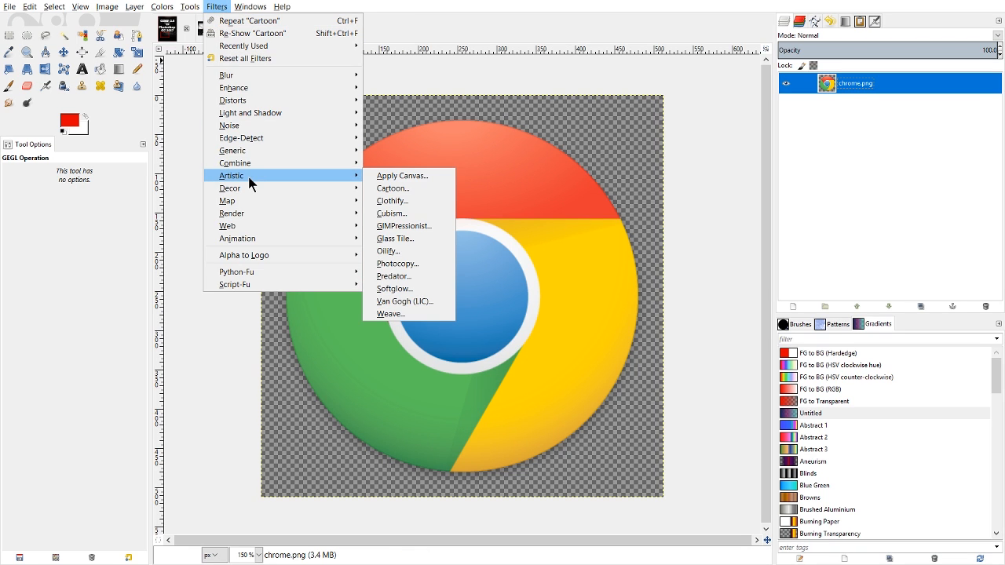
pyautogui.click(408, 250)
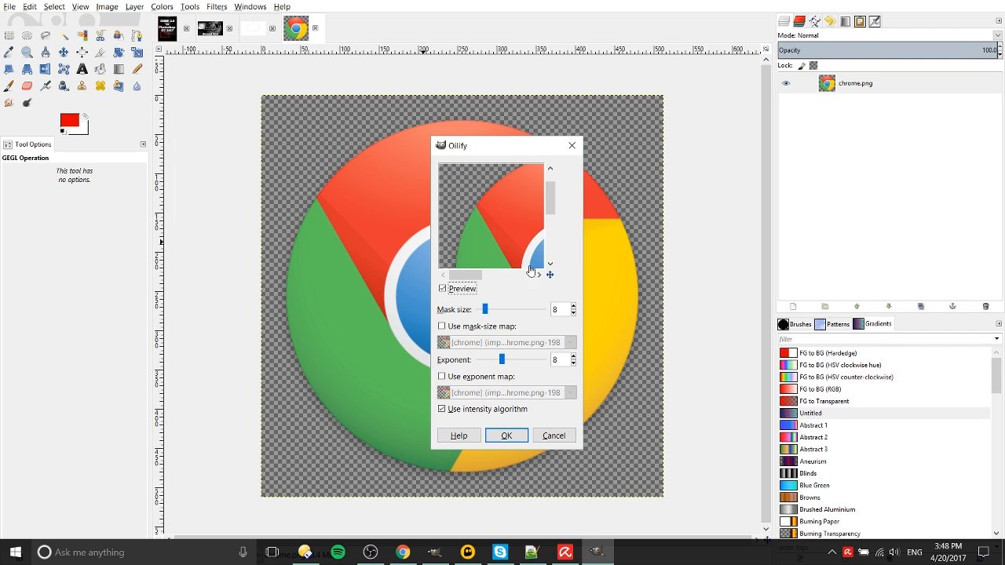
pyautogui.moveTo(486, 309); pyautogui.dragTo(518, 308)
pyautogui.moveTo(479, 275)
pyautogui.mouseDown()
pyautogui.moveTo(515, 275)
pyautogui.moveTo(499, 275)
pyautogui.mouseUp()
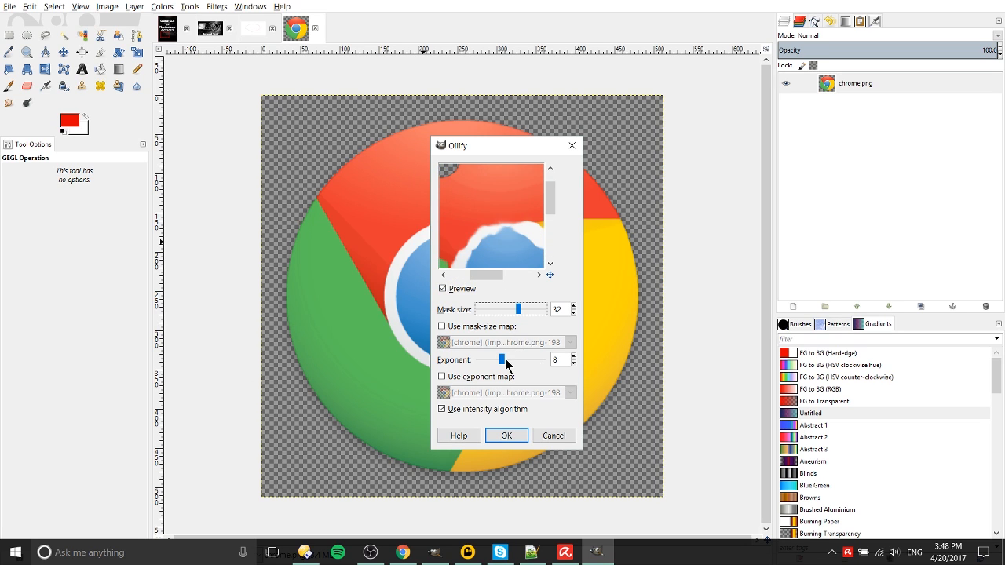
pyautogui.moveTo(502, 359); pyautogui.dragTo(516, 359)
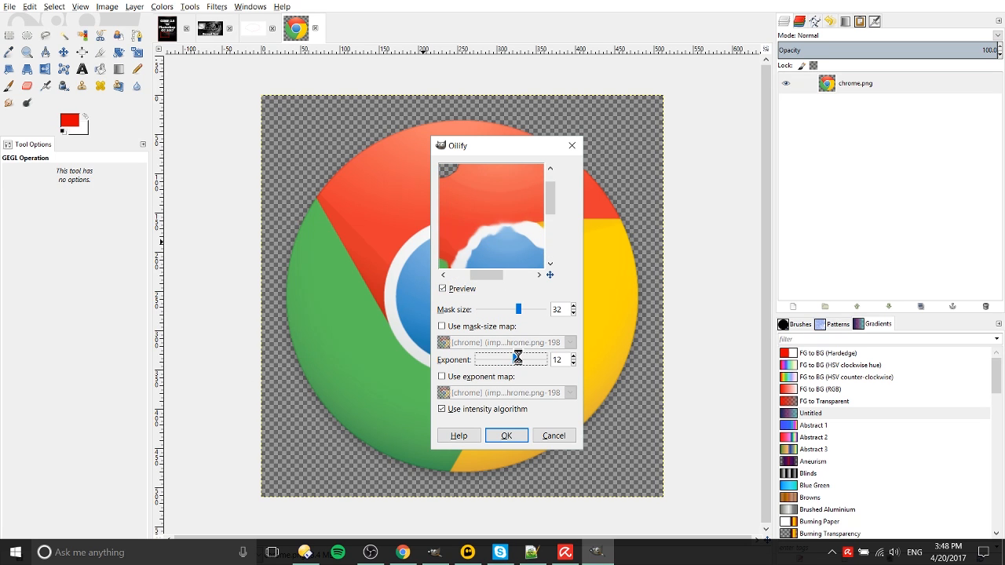
pyautogui.click(525, 437)
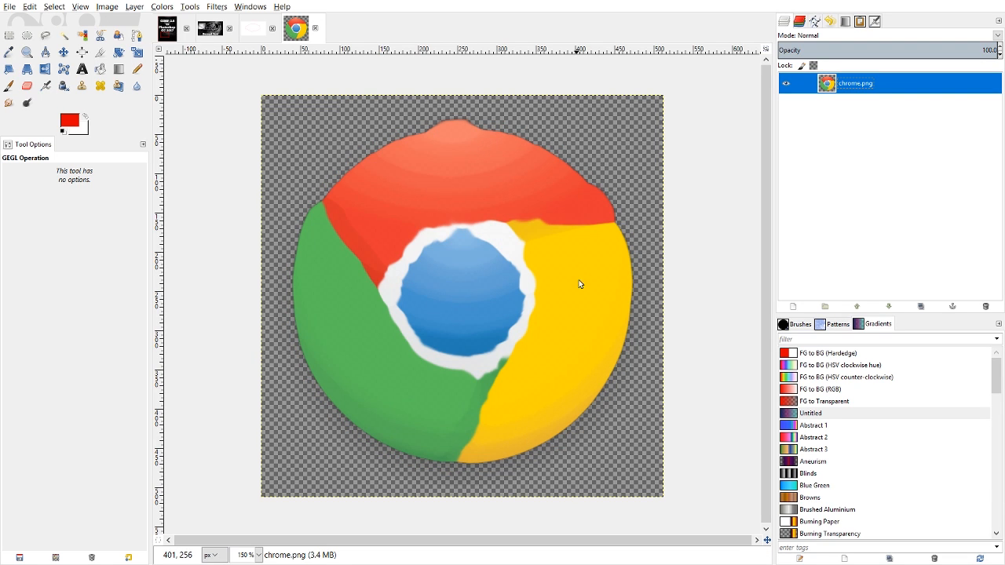
pyautogui.hotkey('ctrl', 'z')
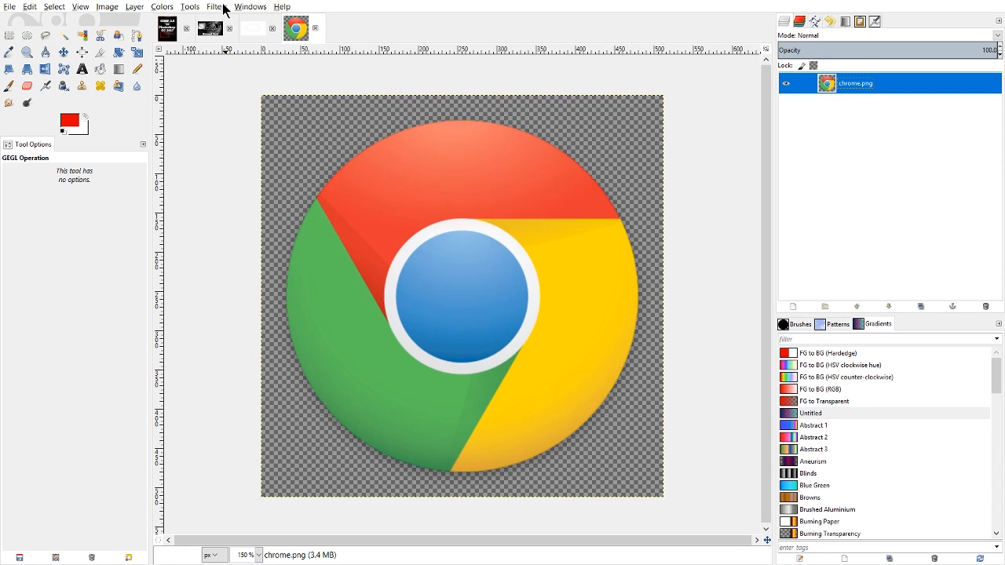
# Apply the Cubism filter to chrome.png with tile size 10.0 and tile saturation 2.5.
pyautogui.click(223, 10)
pyautogui.moveTo(297, 211)
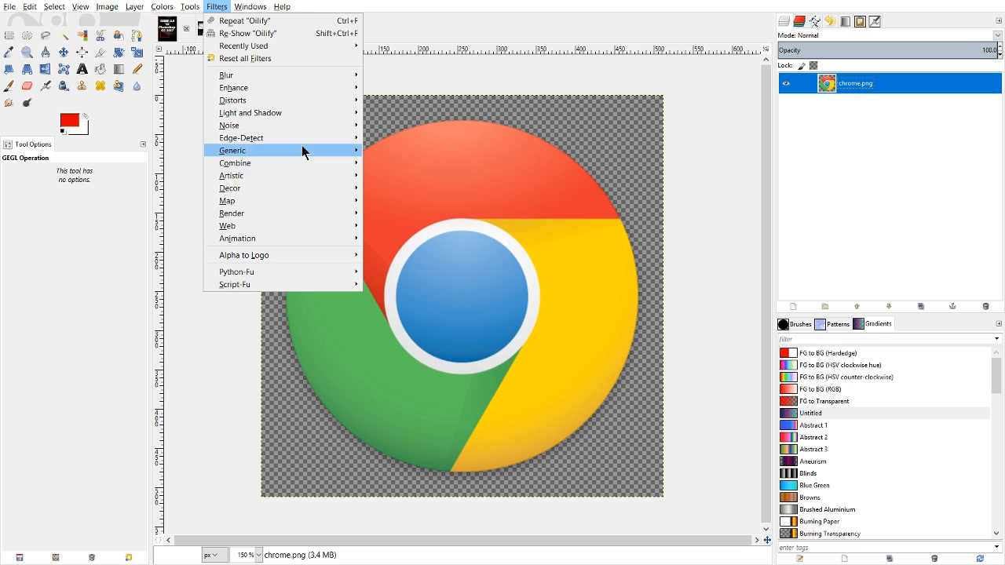
pyautogui.moveTo(301, 148)
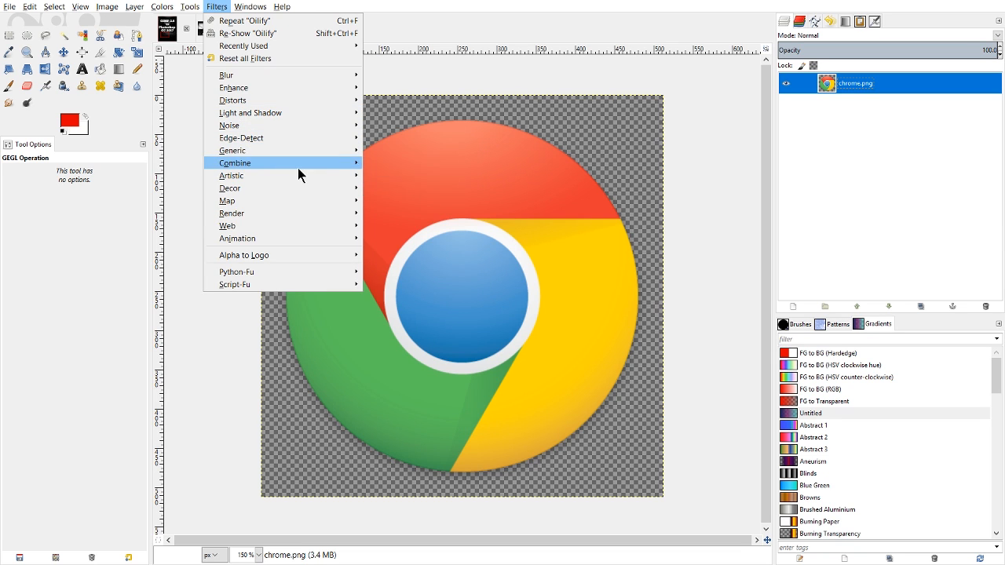
pyautogui.moveTo(300, 177)
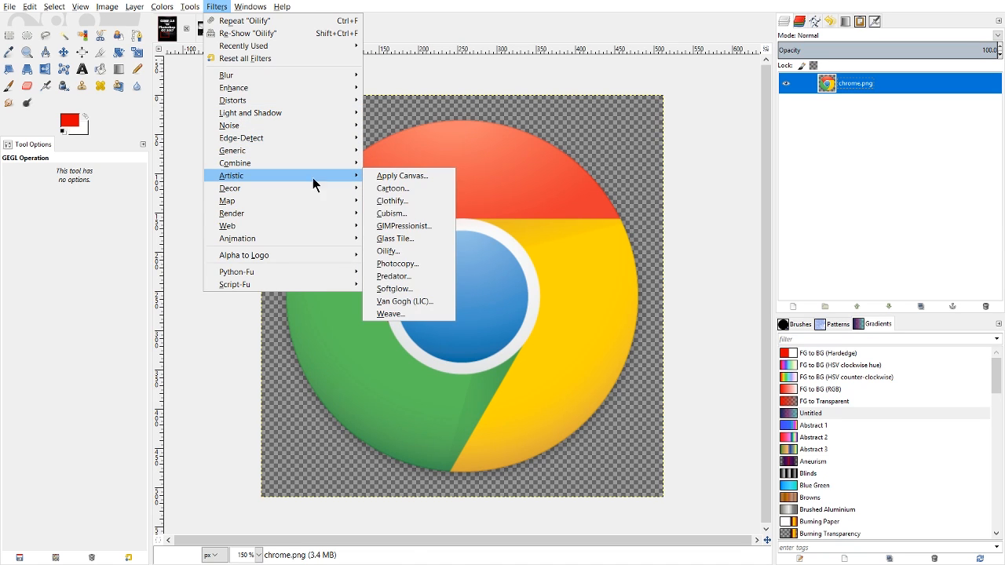
pyautogui.click(412, 212)
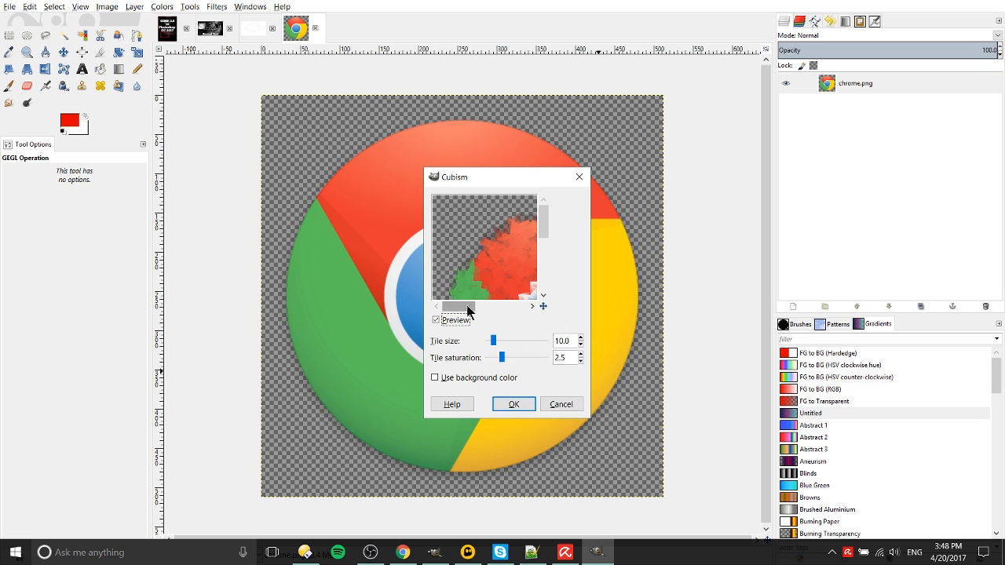
pyautogui.moveTo(464, 305); pyautogui.dragTo(488, 306)
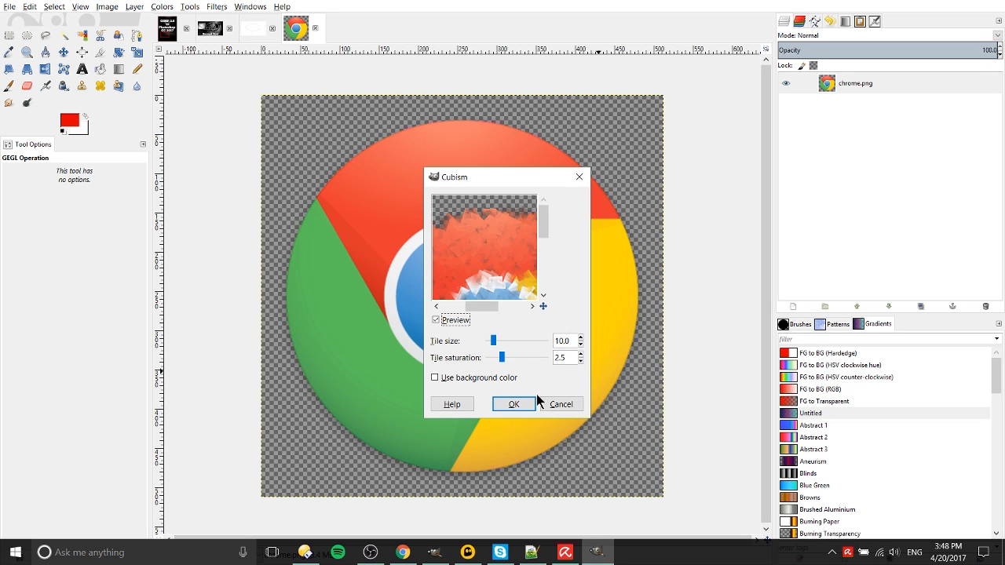
pyautogui.click(513, 403)
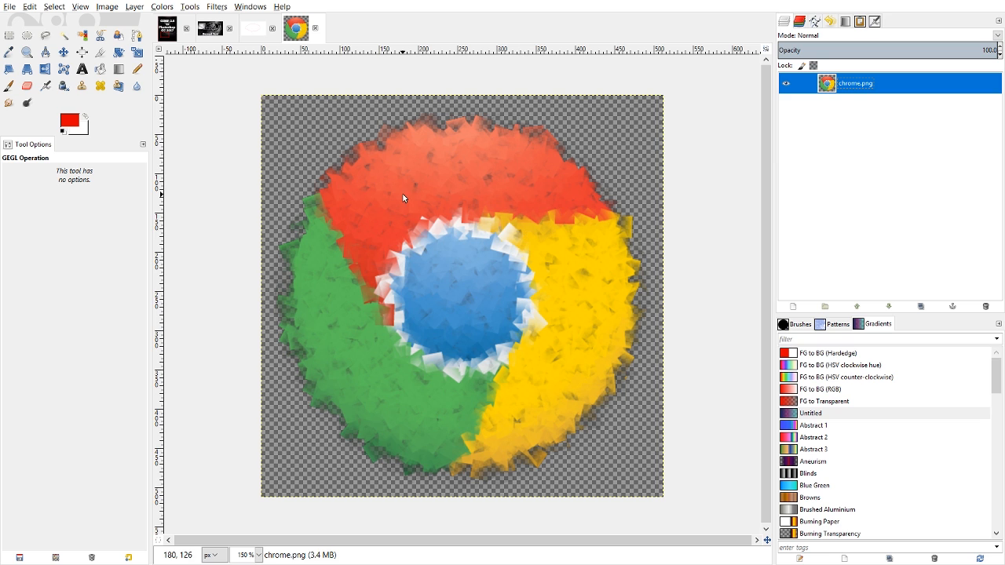
# Add a lens flare on the yellow part of the logo, centered at X 366, Y 332 px, and undo it.
pyautogui.click(216, 7)
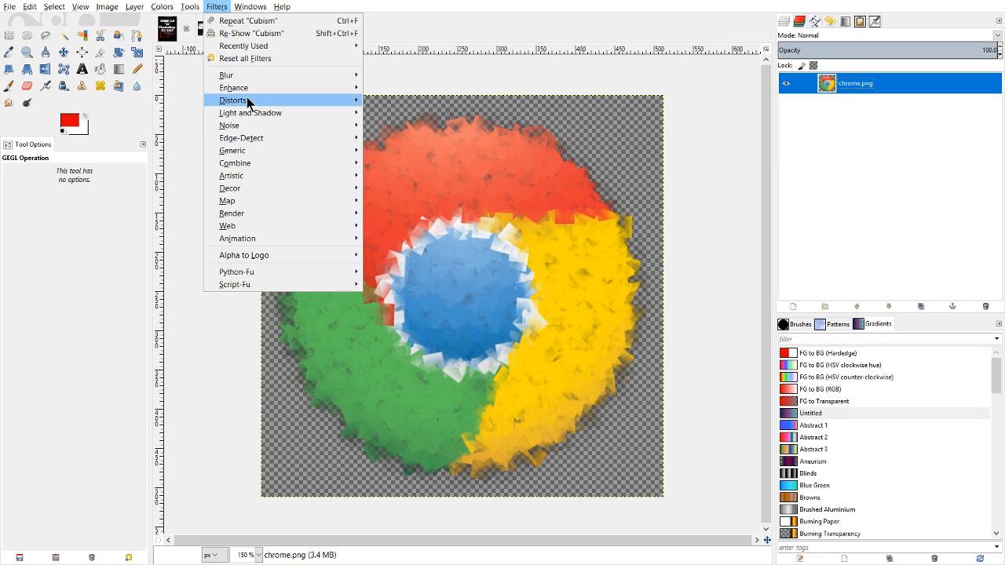
pyautogui.moveTo(256, 80)
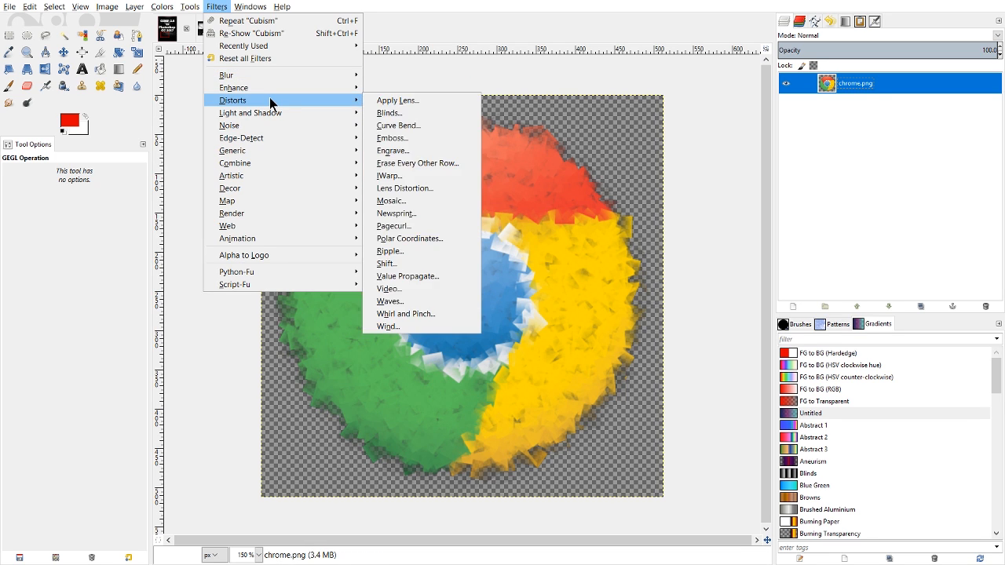
pyautogui.moveTo(270, 113)
pyautogui.click(417, 126)
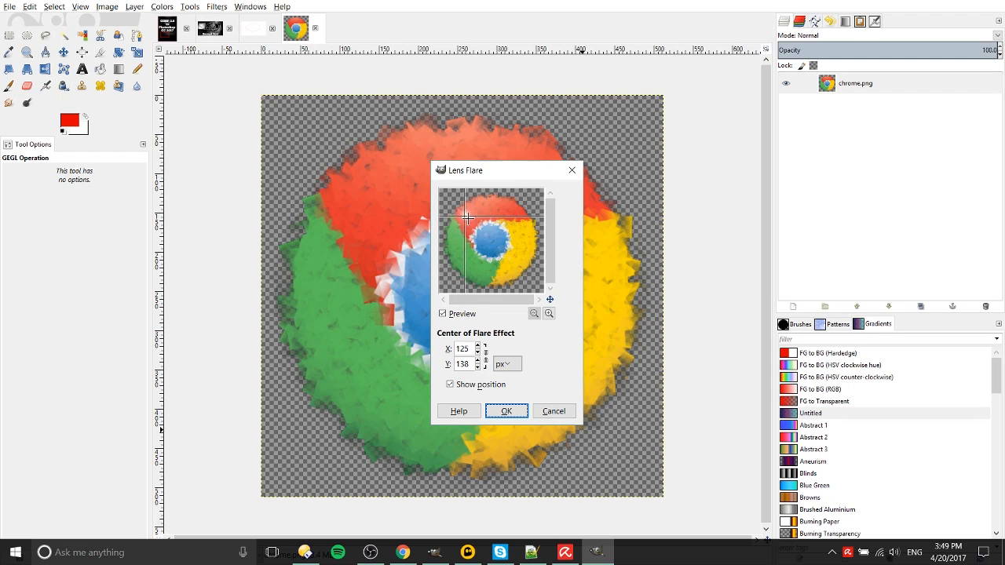
pyautogui.click(514, 256)
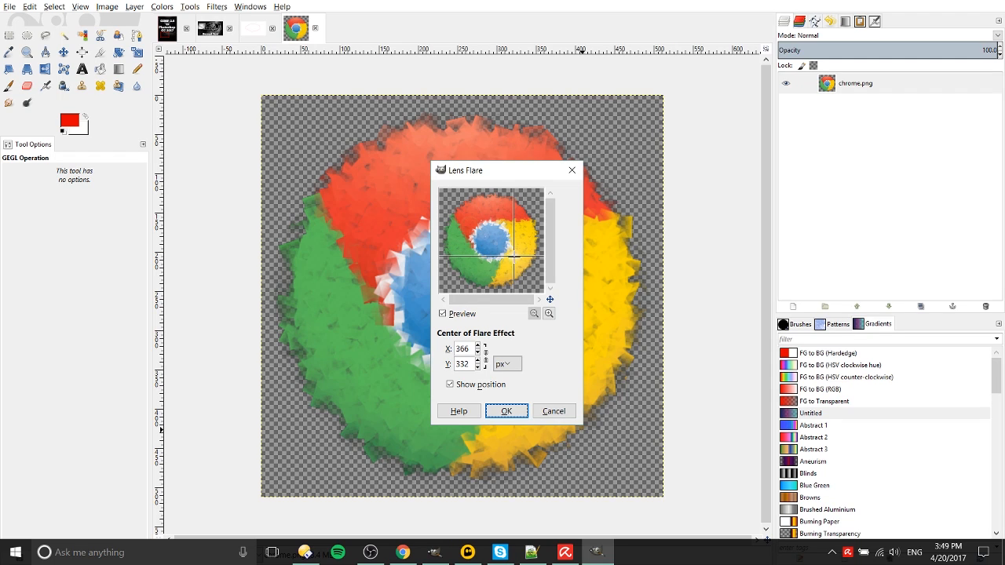
pyautogui.click(511, 410)
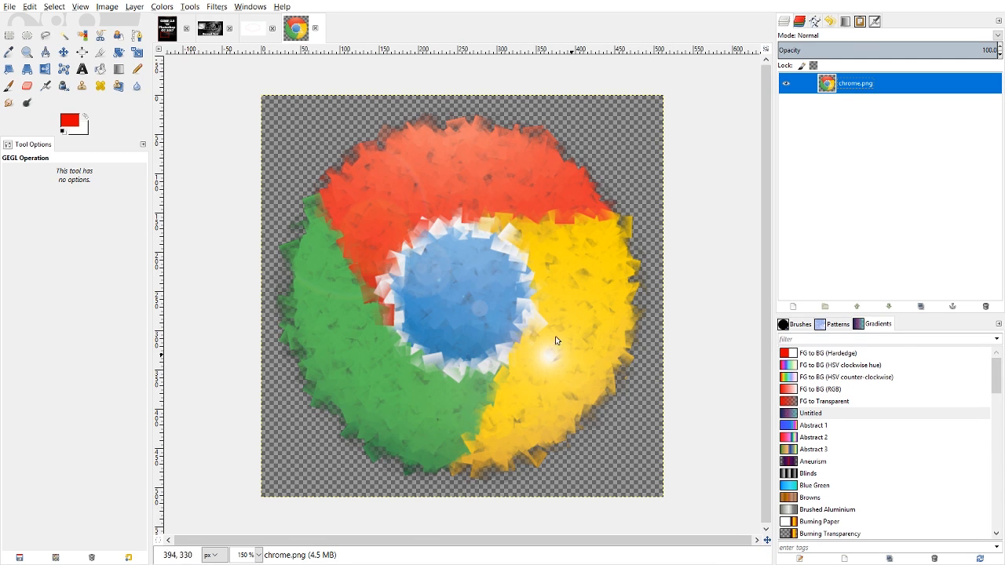
pyautogui.hotkey('ctrl', 'z')
# Render difference clouds over chrome.png with solid noise of X and Y size 4.0, and undo them.
pyautogui.click(215, 7)
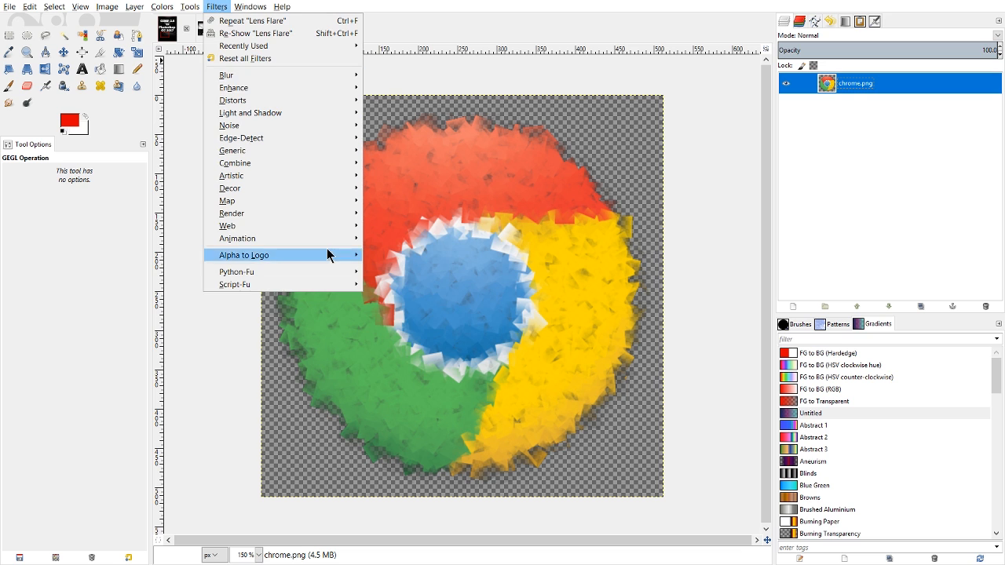
pyautogui.moveTo(339, 226)
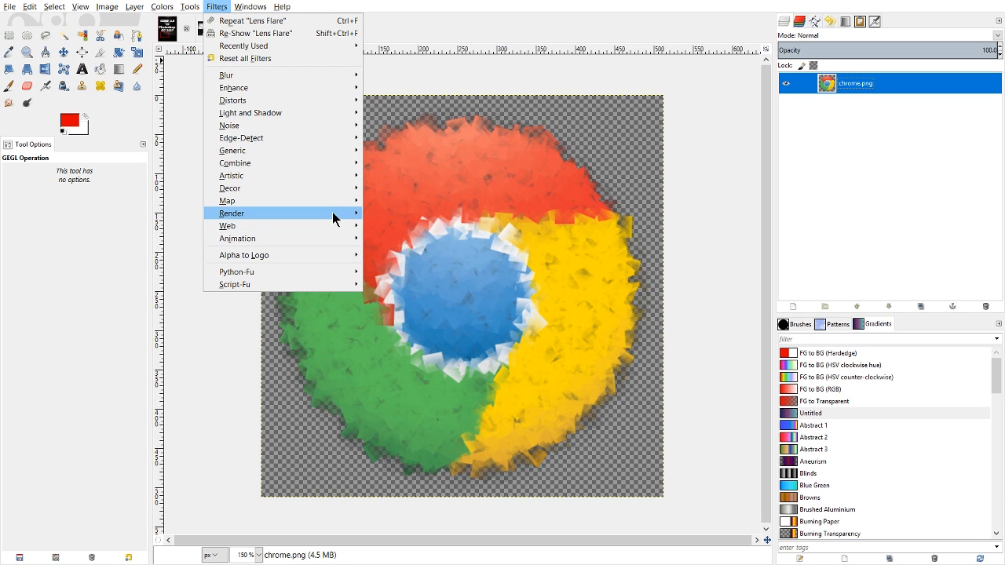
pyautogui.moveTo(387, 213)
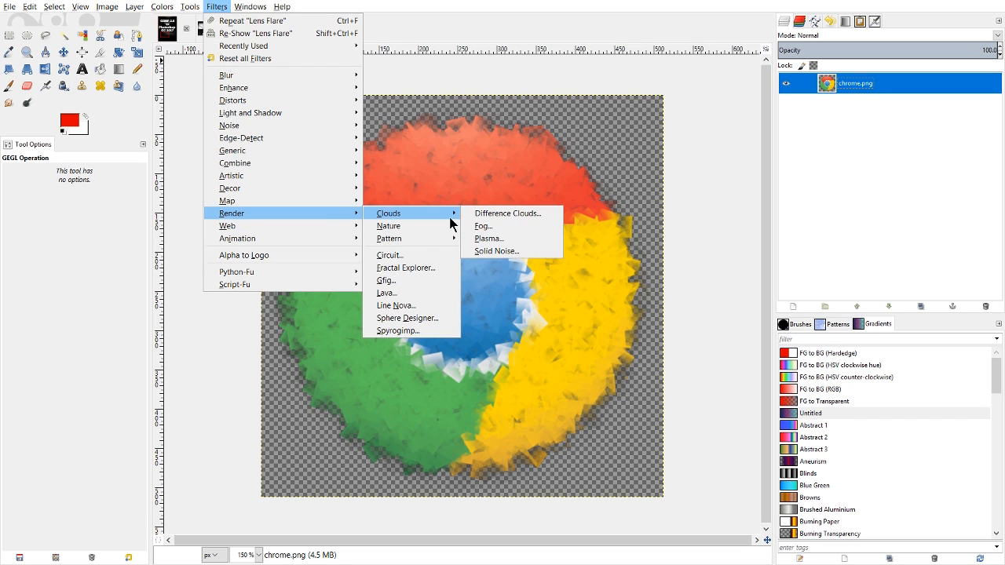
pyautogui.click(502, 212)
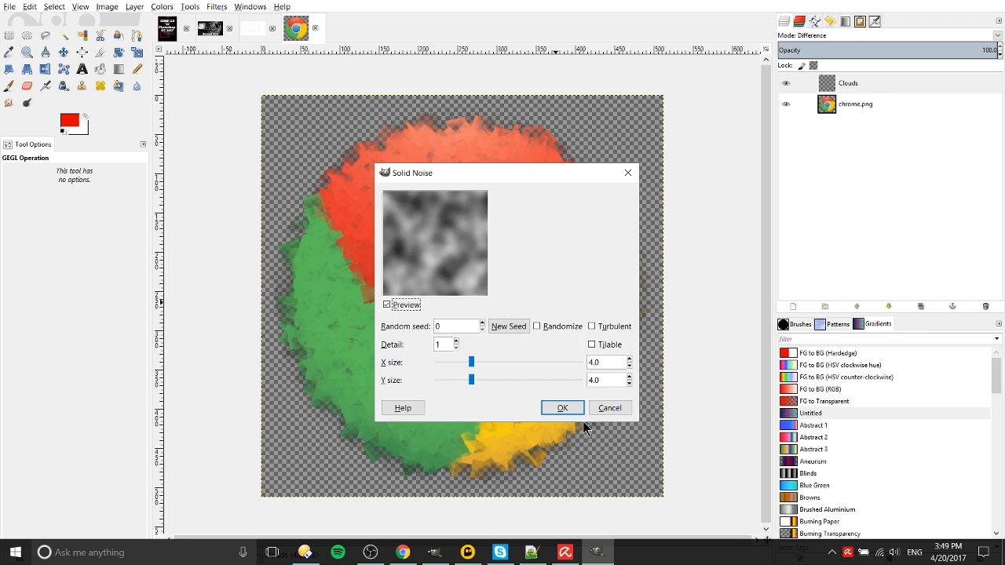
pyautogui.click(570, 405)
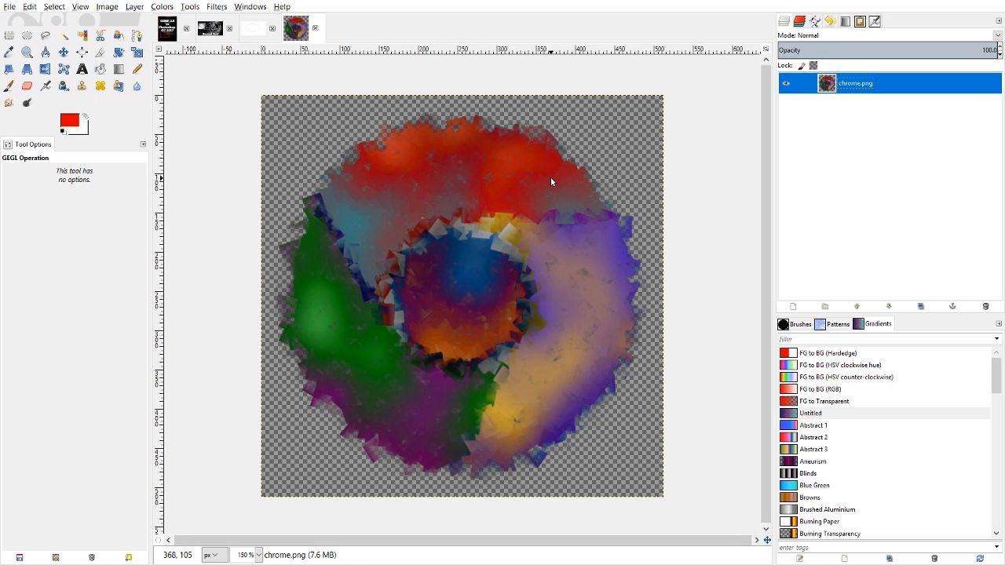
pyautogui.hotkey('ctrl', 'z')
# Look through the available dockable dialogs and the recently closed docks, checking the docked Layers dialog.
pyautogui.press('1')
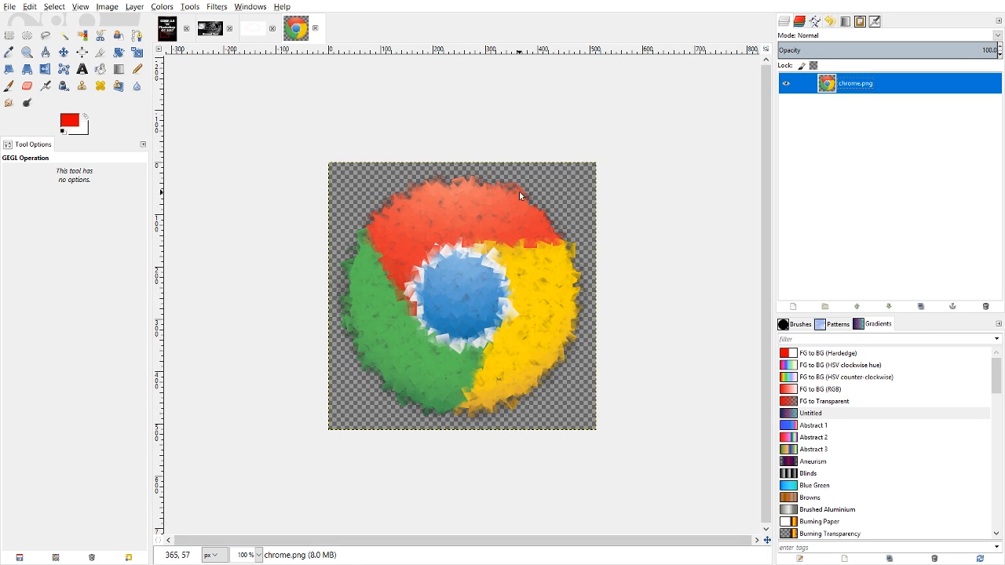
pyautogui.click(250, 6)
pyautogui.moveTo(265, 24)
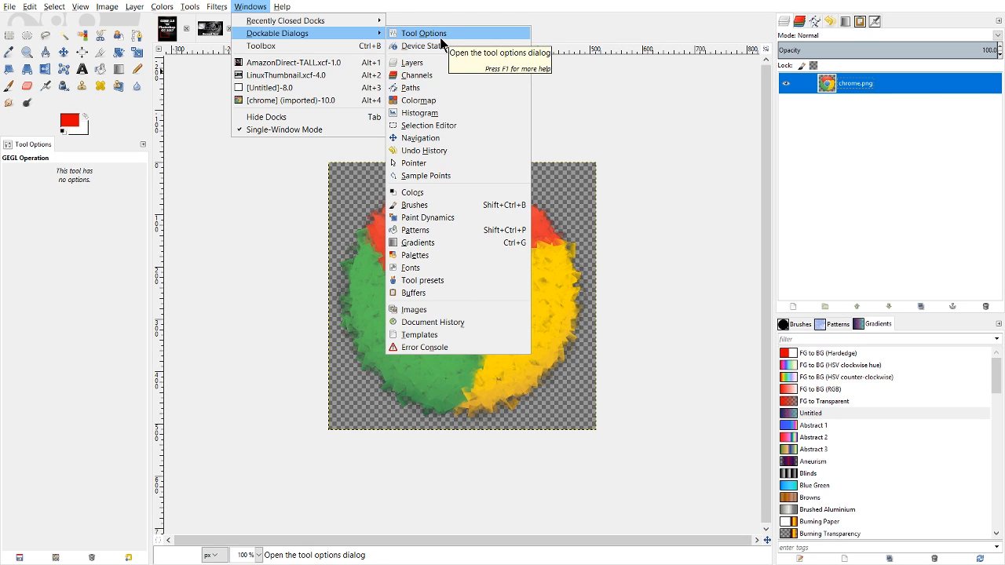
pyautogui.click(801, 101)
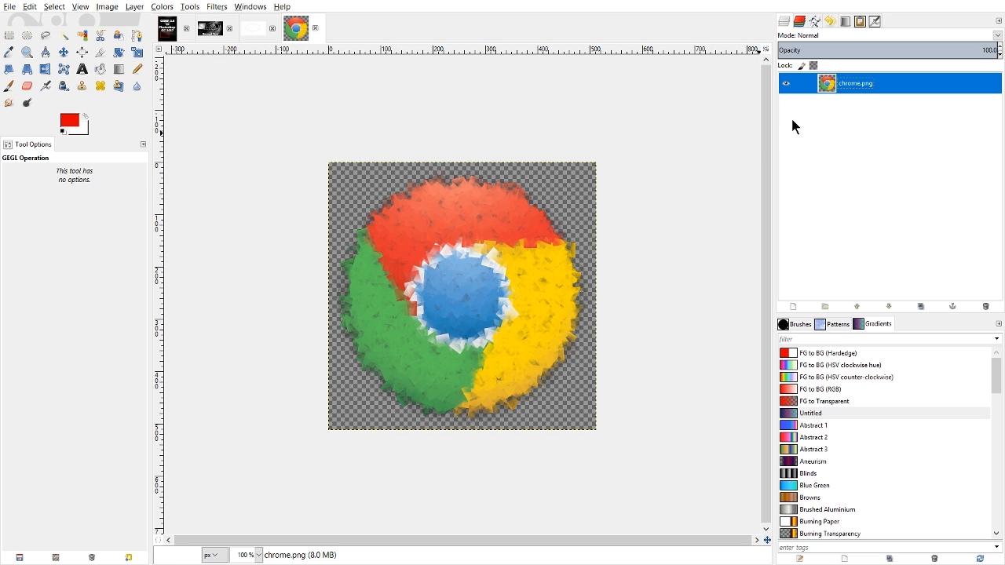
pyautogui.click(785, 21)
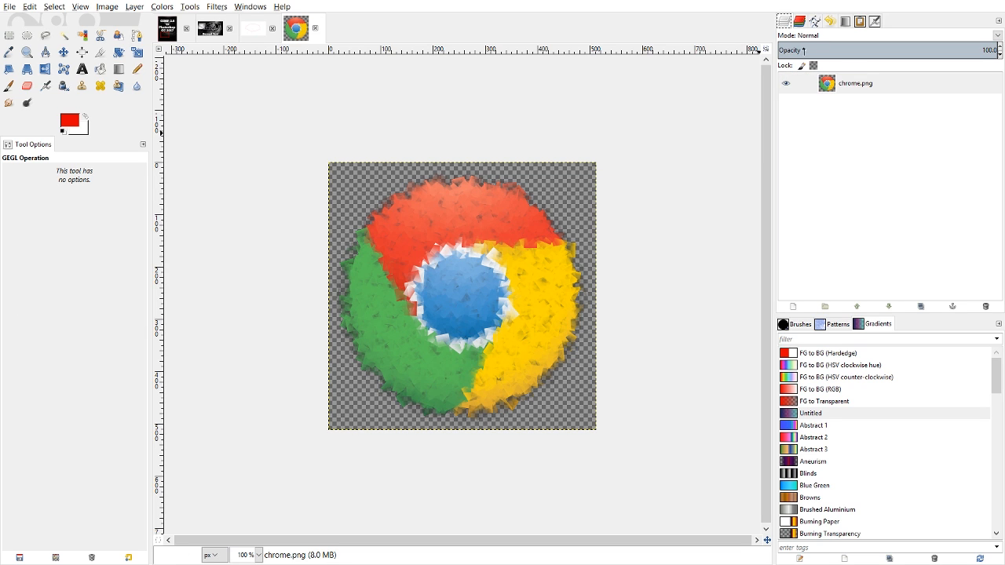
pyautogui.click(247, 7)
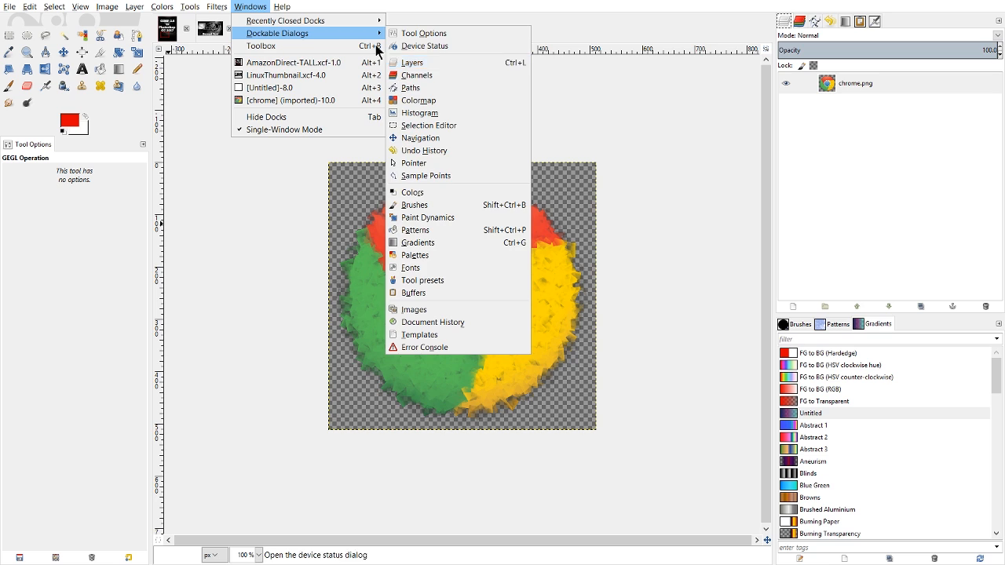
pyautogui.moveTo(309, 26)
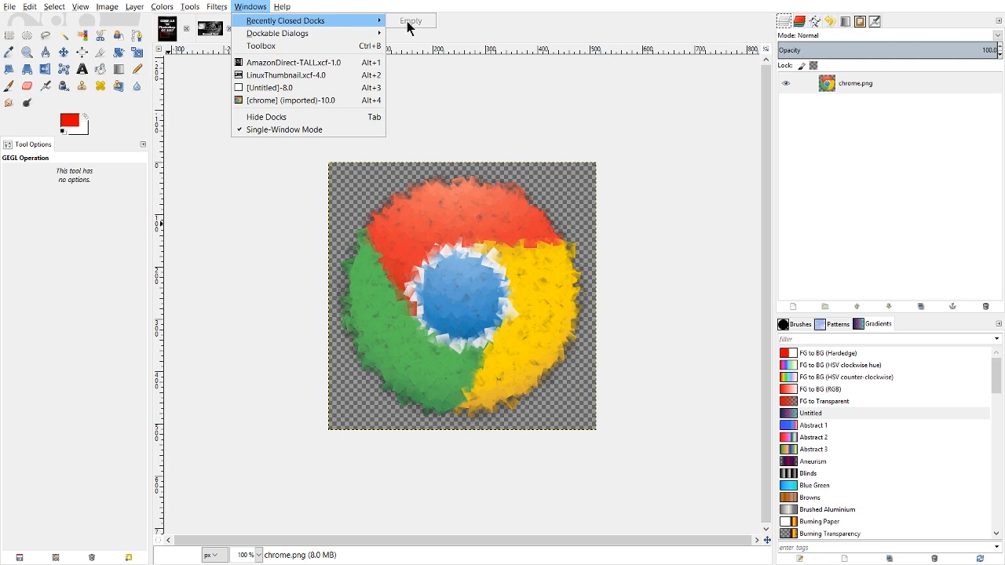
# Switch to Chrome and browse the table of contents of the GIMP 2.8 user manual on docs.gimp.org, returning to its beginning.
pyautogui.moveTo(281, 7)
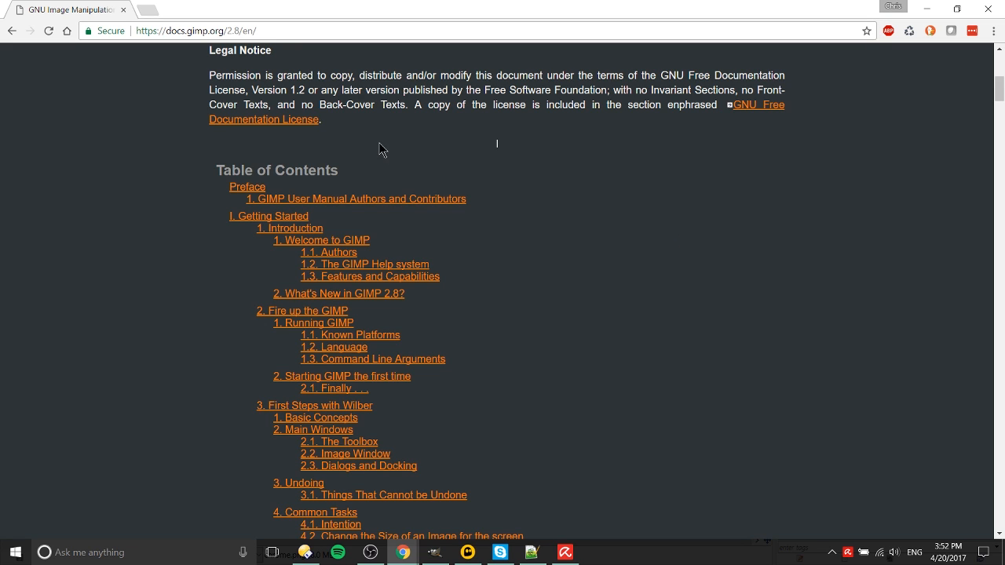
pyautogui.doubleClick(233, 28)
pyautogui.click(664, 168)
pyautogui.scroll(-10, 659, 172)
pyautogui.scroll(-20, 658, 174)
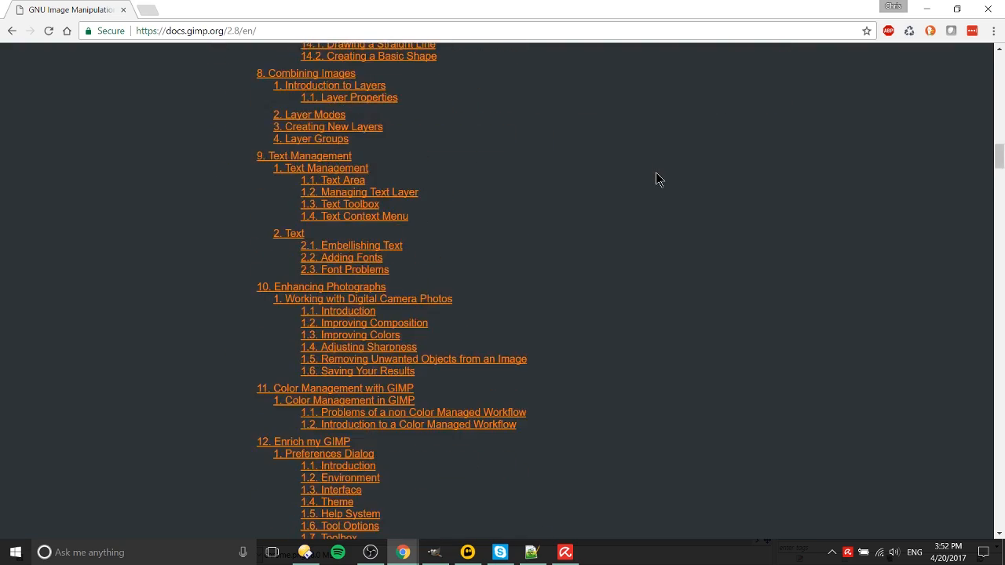
pyautogui.scroll(-20, 659, 181)
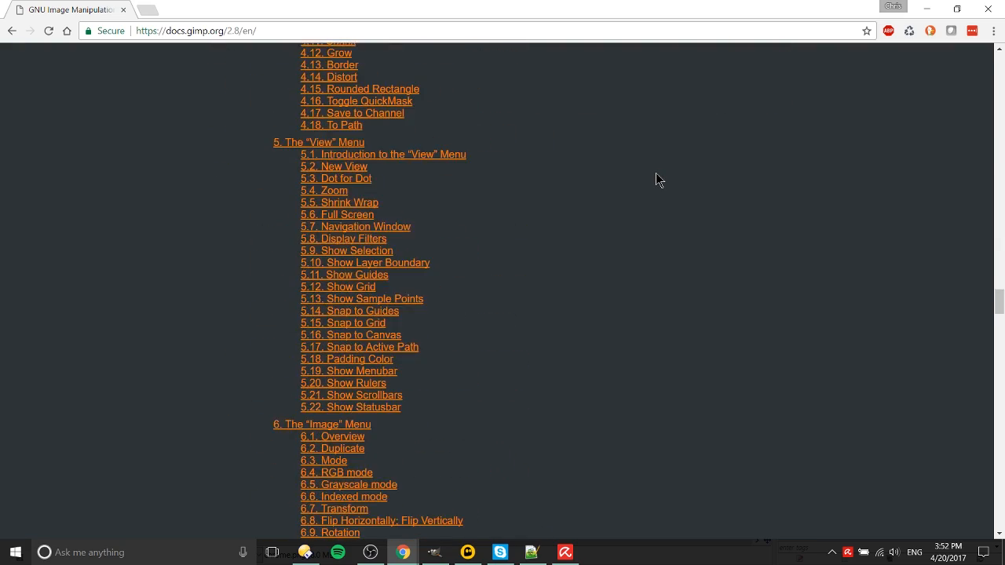
pyautogui.scroll(-15, 661, 182)
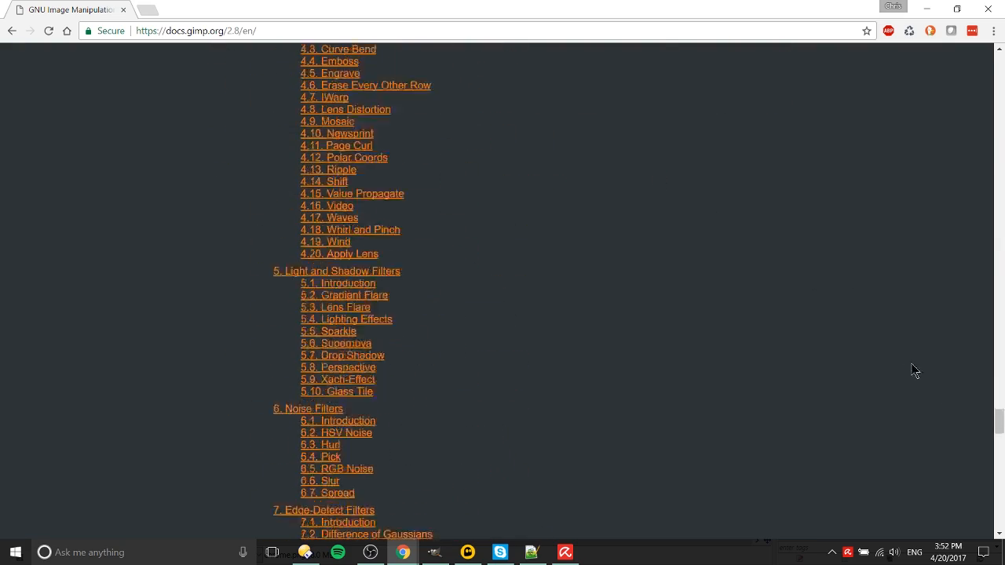
pyautogui.moveTo(995, 438); pyautogui.dragTo(965, 67)
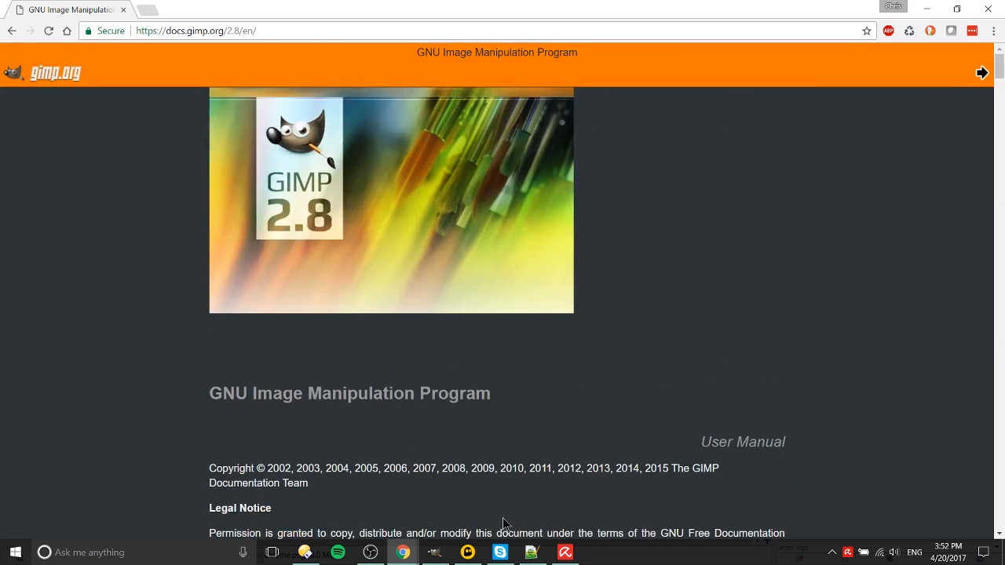